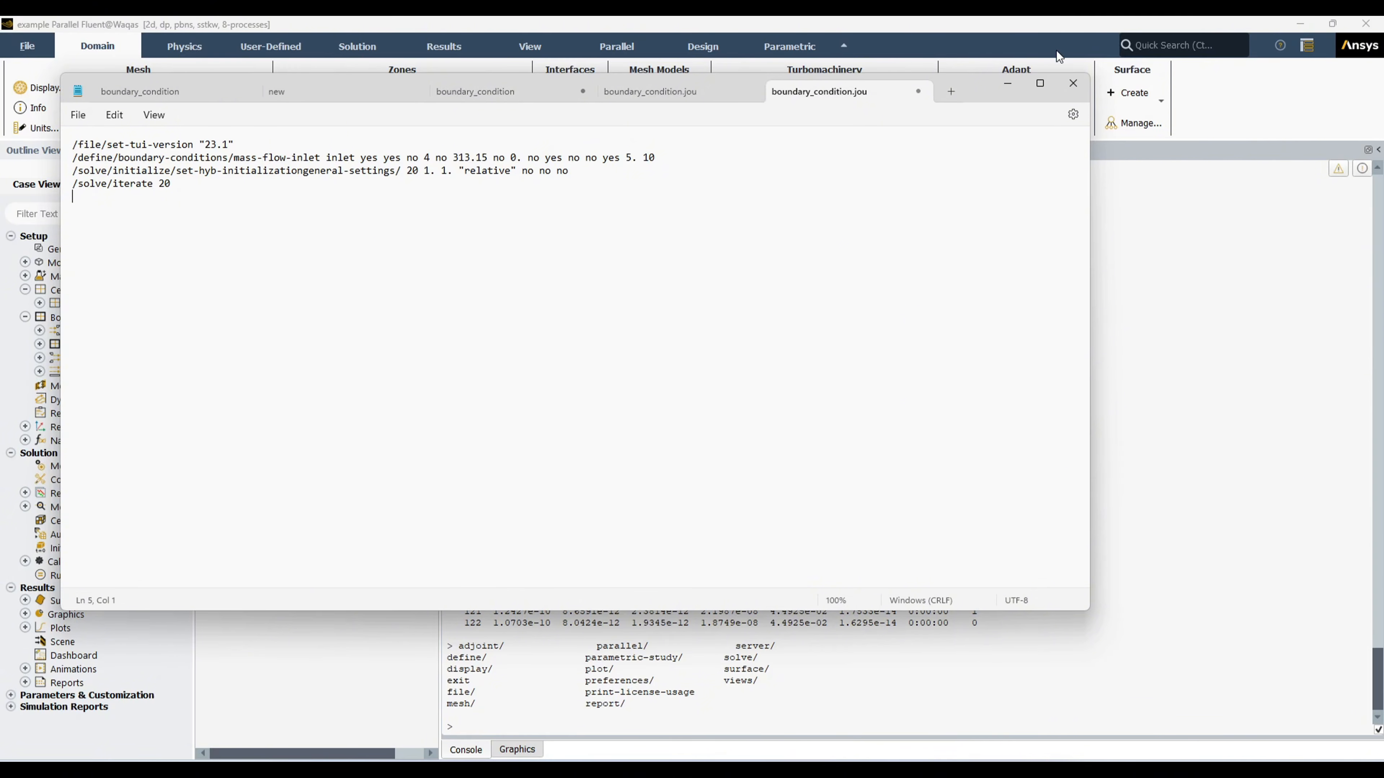
Step: Close the journal text editor and read the journal file boundary_condition.jou from D:\Simulation_tutorials into the solver
click(1073, 83)
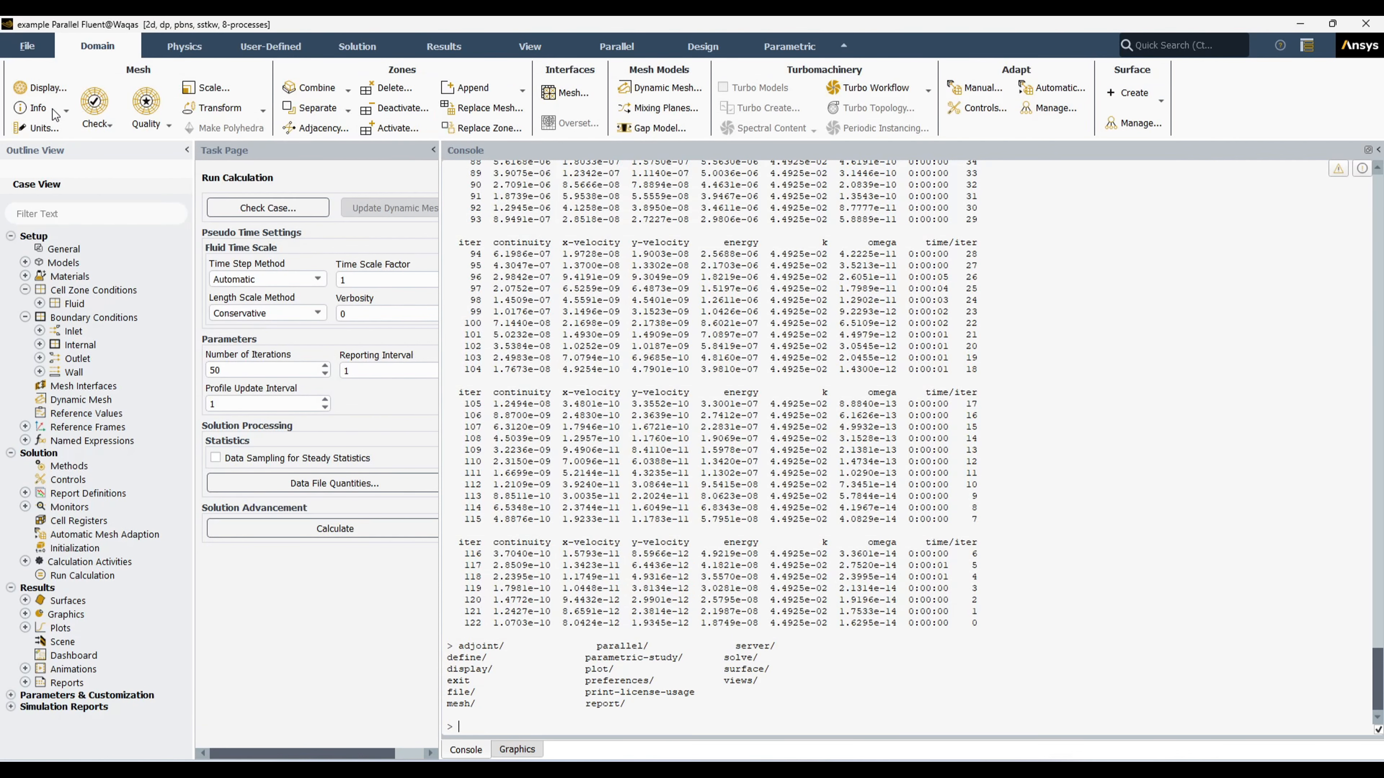
click(28, 45)
mouse_move(35, 69)
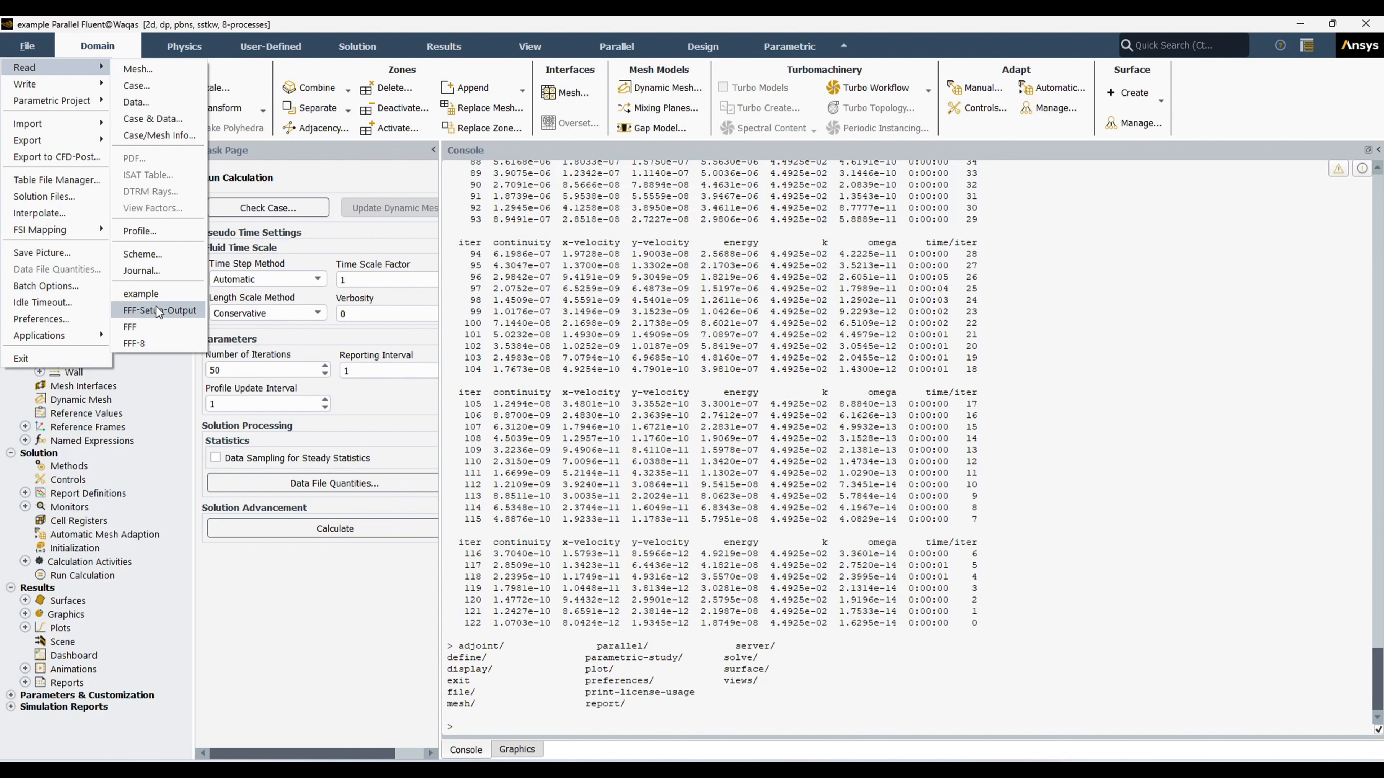
click(164, 270)
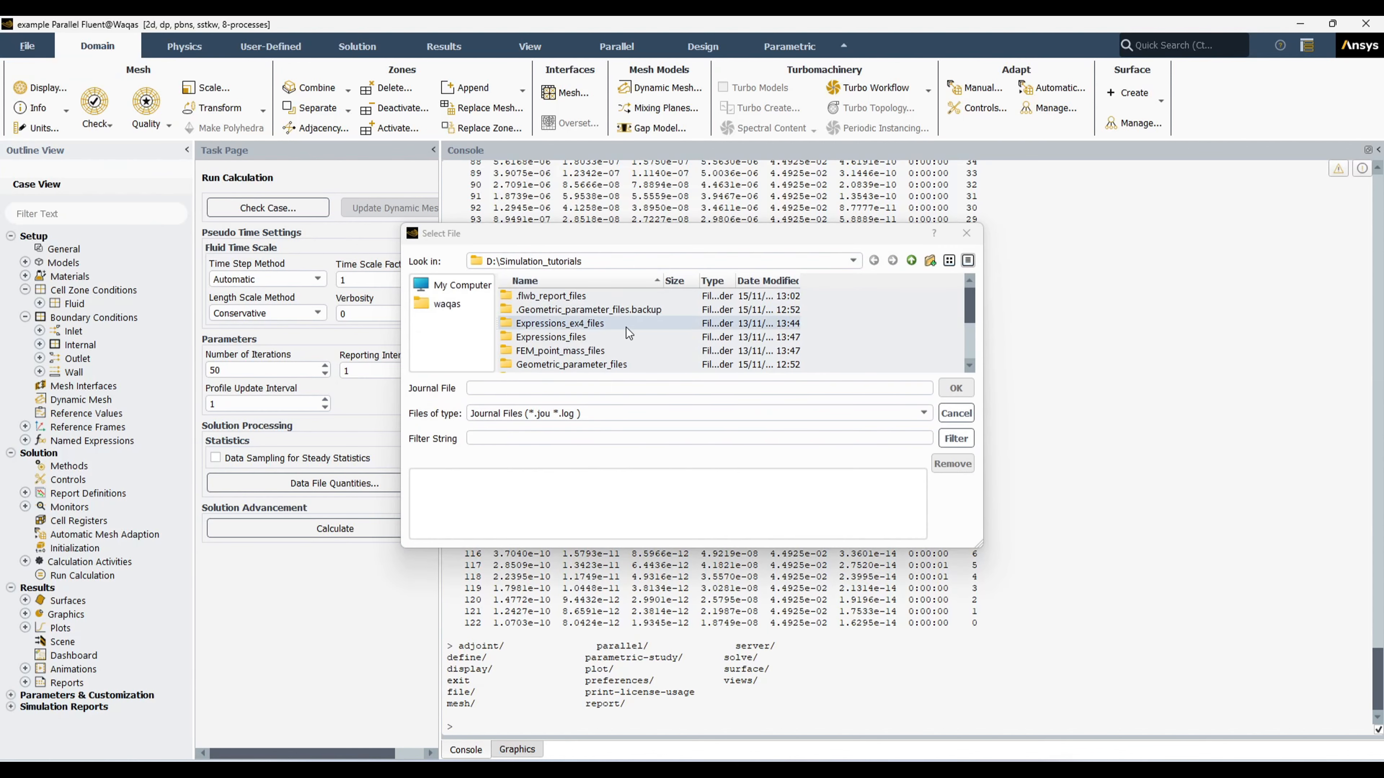
scroll(624, 328, down, 2)
double_click(610, 365)
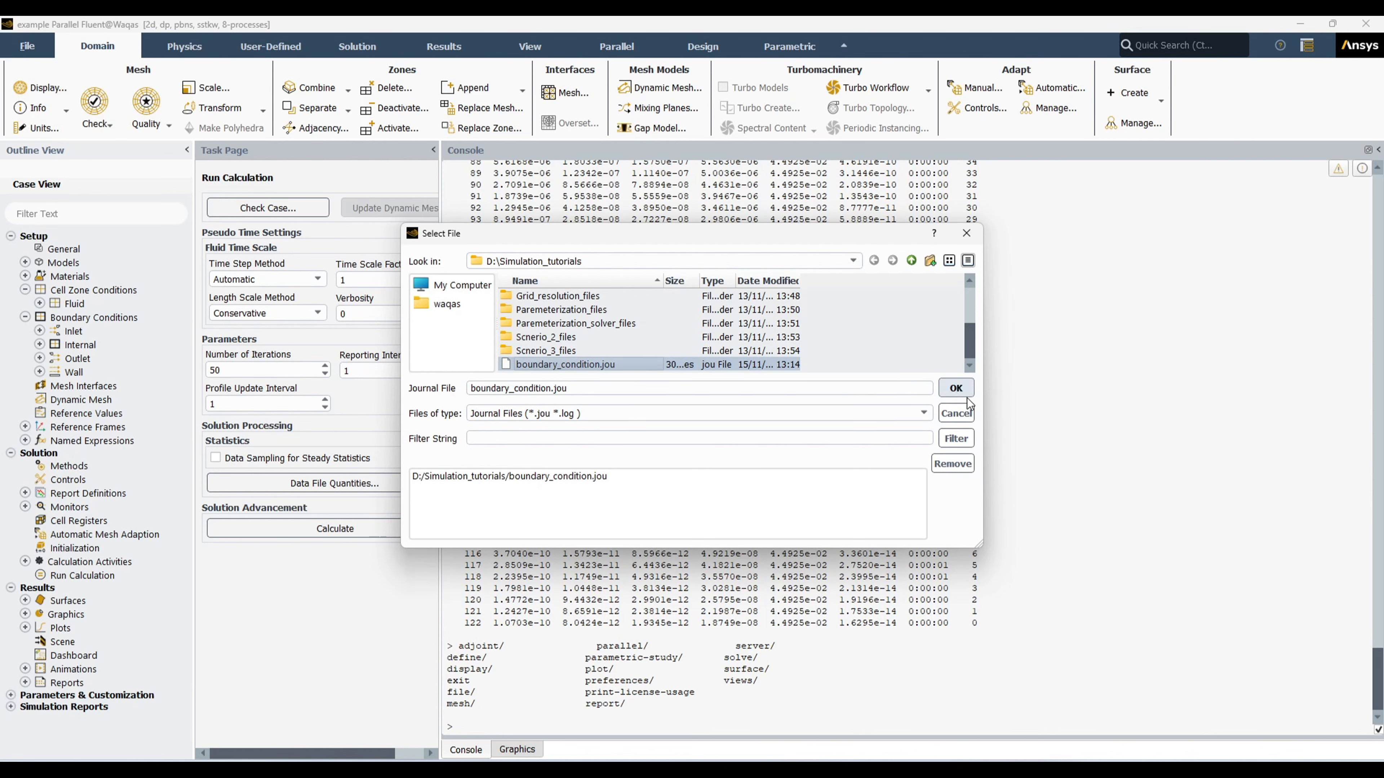
click(955, 388)
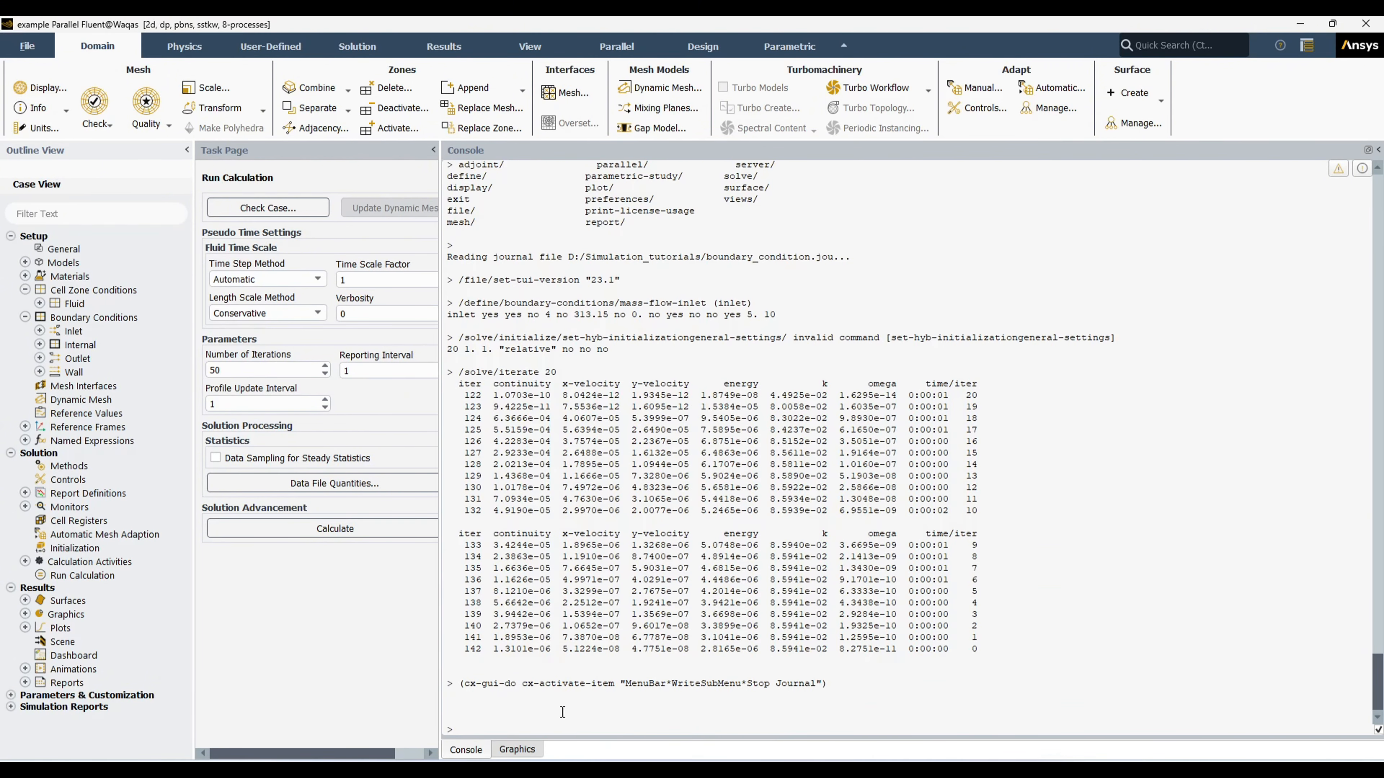
text(/file/set-tui-version "23.1" /define/boundary-conditions/mass-flow-inlet inlet yes yes no 4 no 313.15 no 0. no yes no no yes 5. 10 /solve/initialize/set-hyb-initializationgeneral-settings/ 20 1. 1. "relative" no no no /solve/iterate 20)
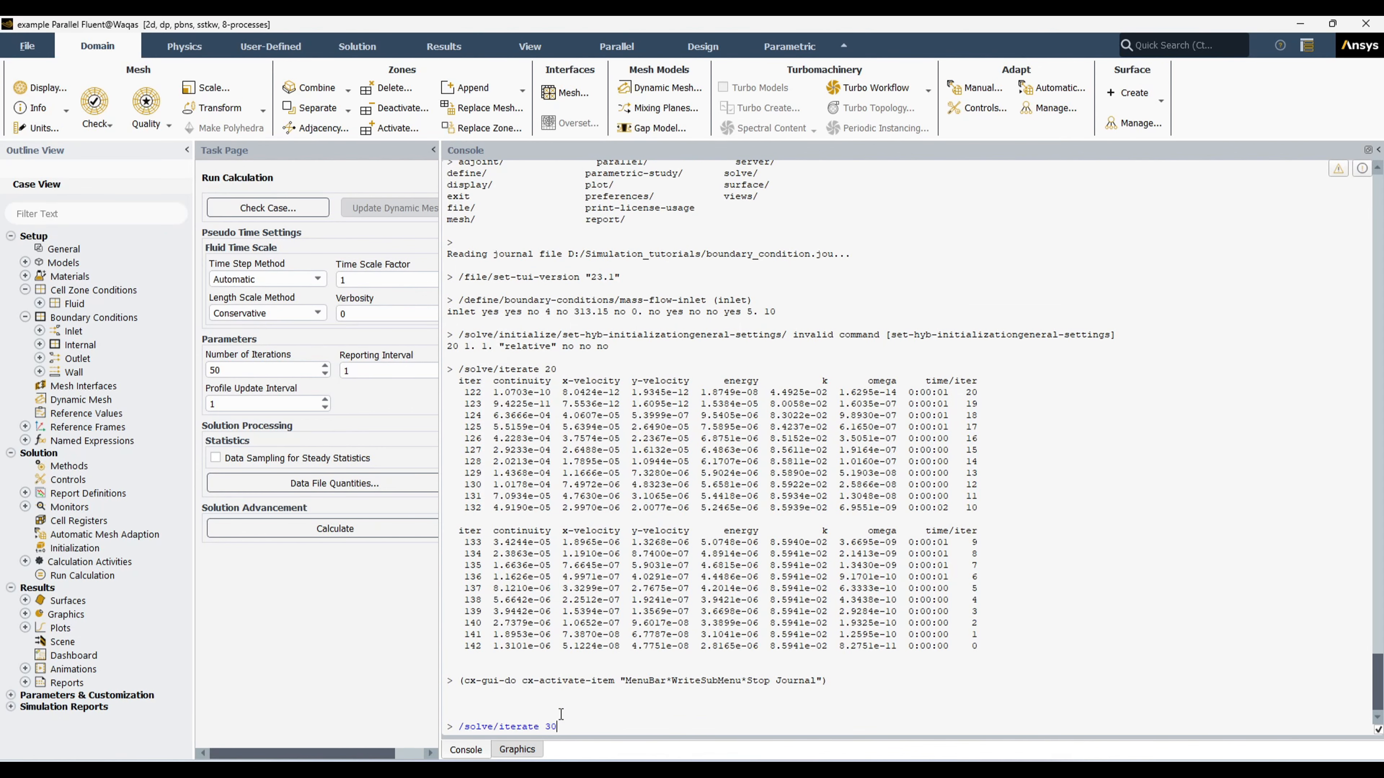
key(BackSpace)
key(BackSpace)
key(BackSpace)
key(BackSpace)
key(BackSpace)
key(BackSpace)
key(BackSpace)
key(BackSpace)
key(BackSpace)
key(BackSpace)
key(BackSpace)
key(BackSpace)
key(BackSpace)
key(BackSpace)
key(BackSpace)
key(BackSpace)
key(BackSpace)
Step: View the mesh display, return to the console and list the top-level text commands
click(518, 751)
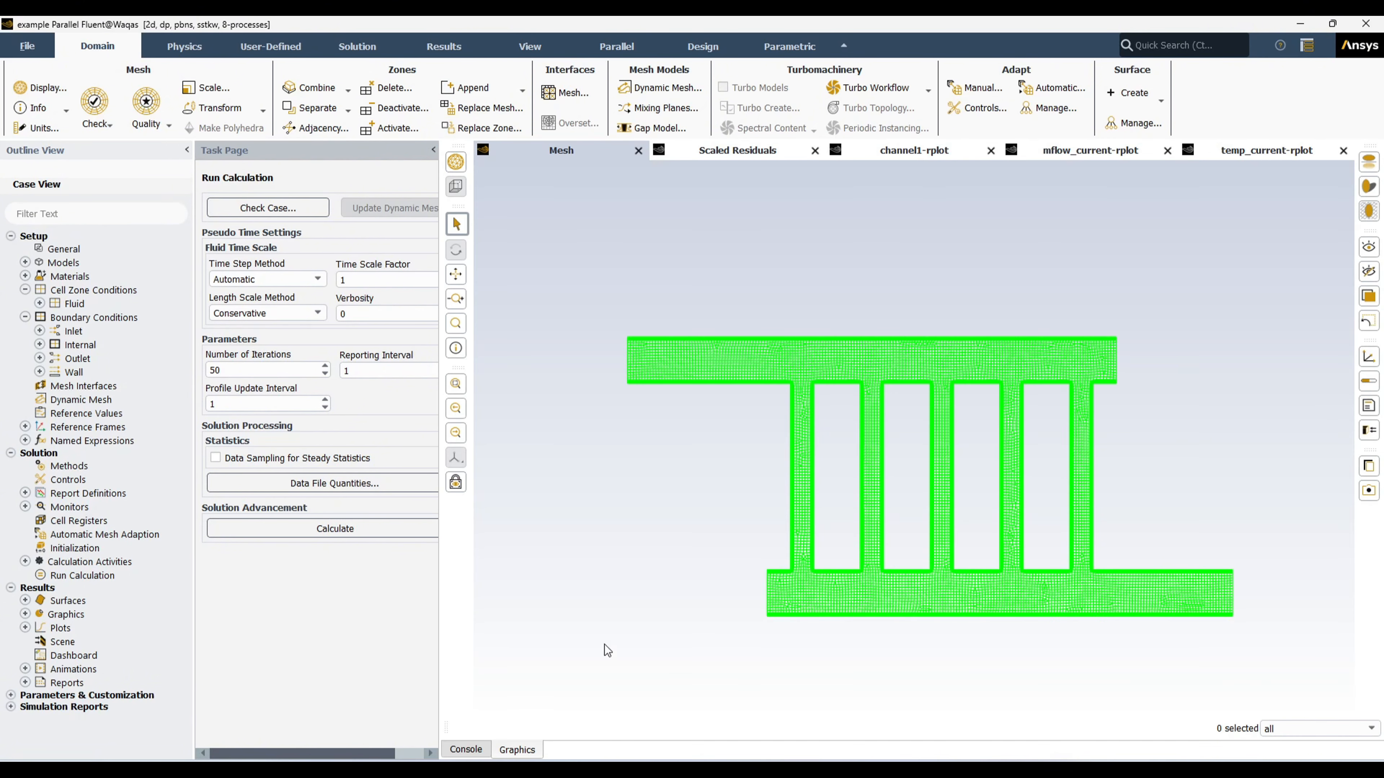
click(464, 751)
scroll(656, 503, up, 7)
scroll(656, 503, down, 7)
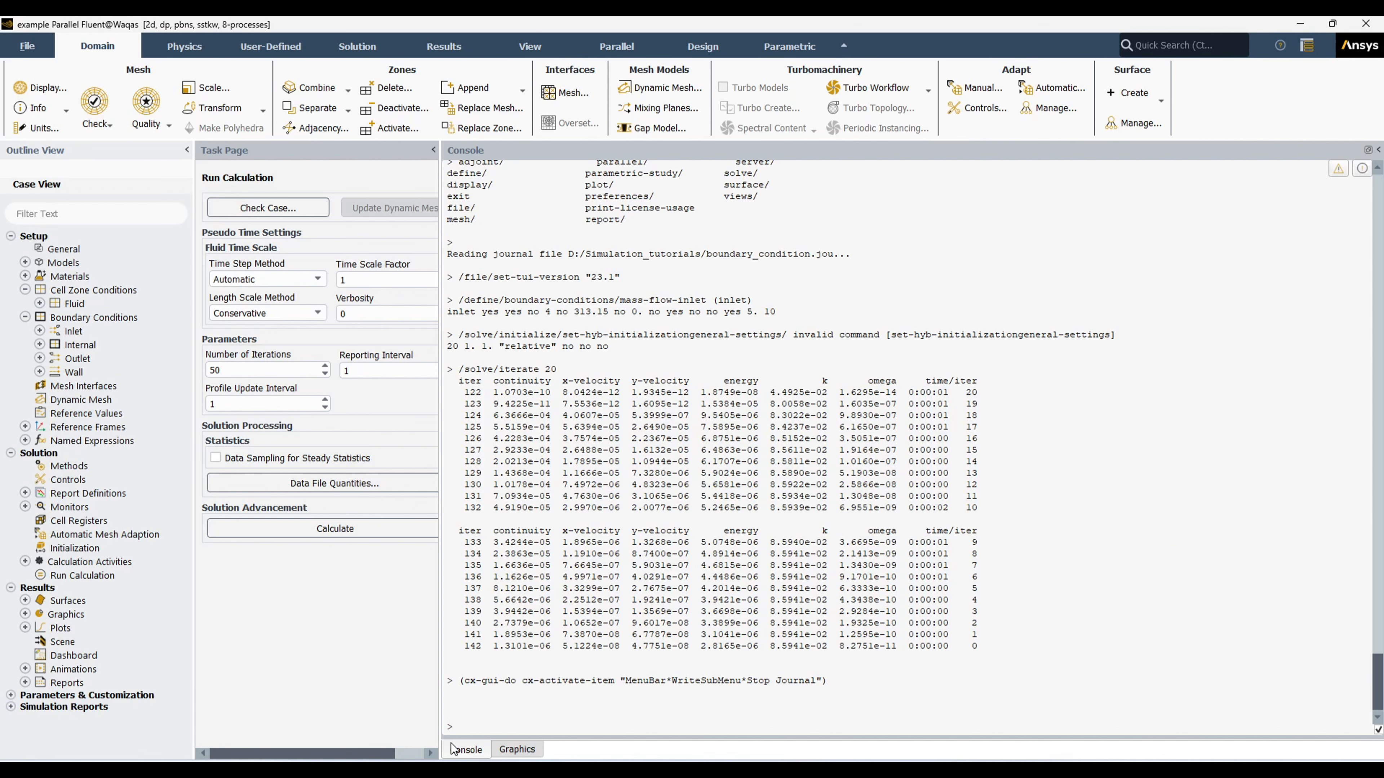
click(493, 727)
drag(448, 725, 455, 730)
click(453, 728)
key(Return)
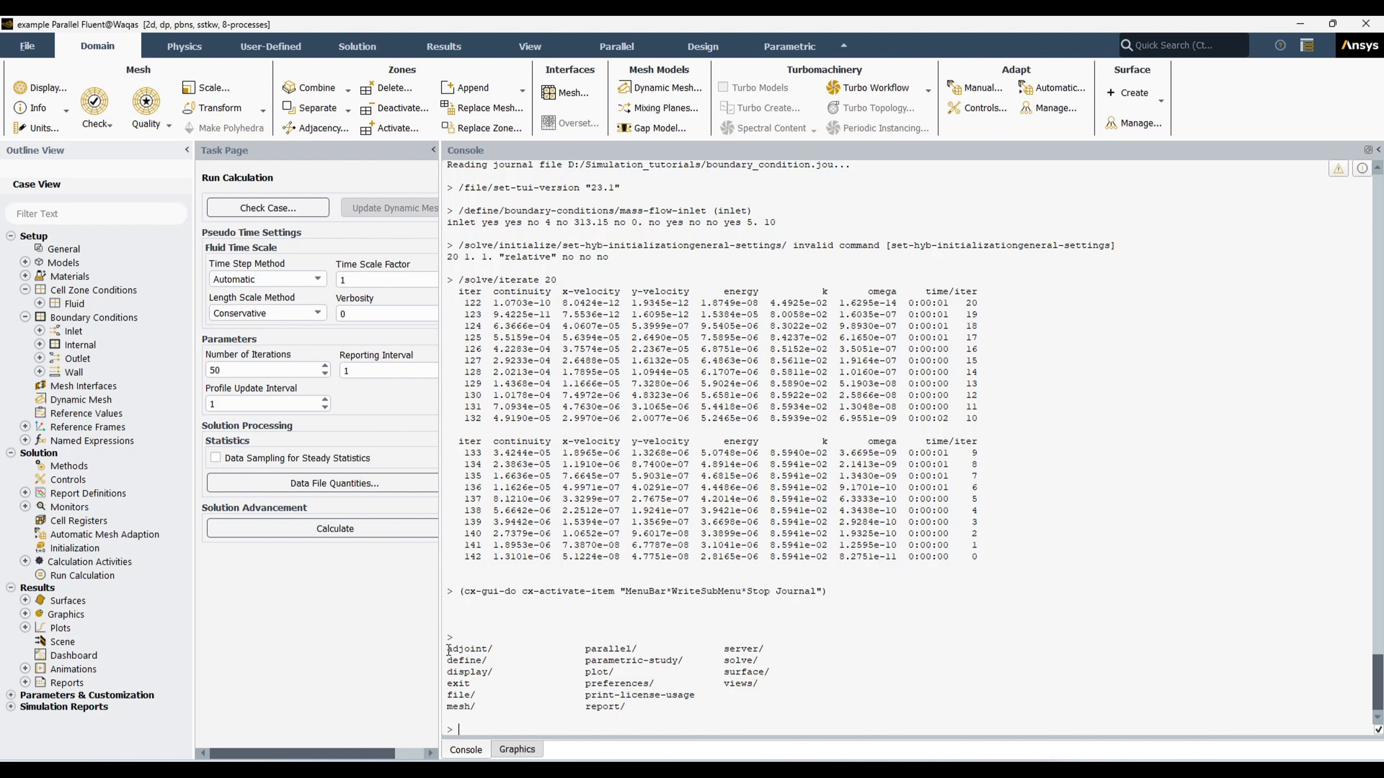
drag(447, 652, 634, 713)
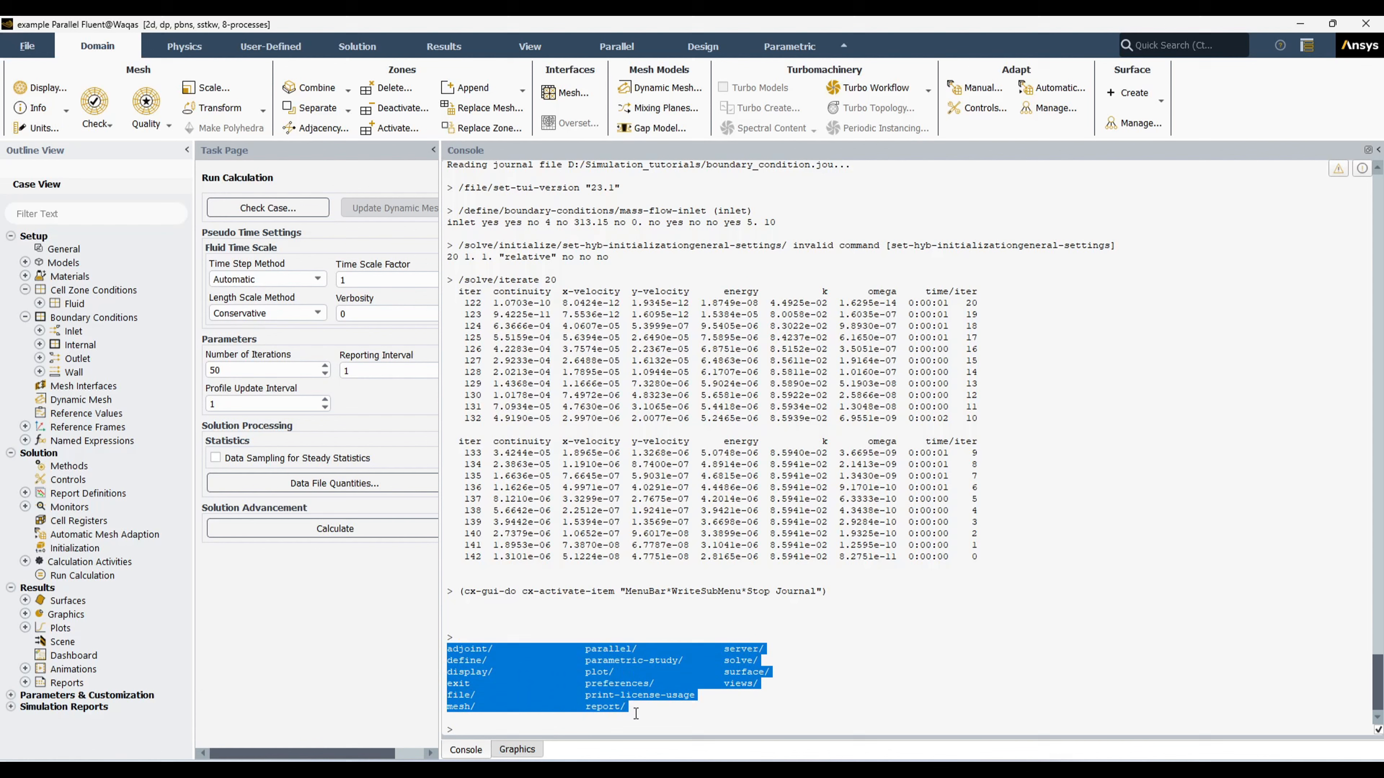
click(506, 663)
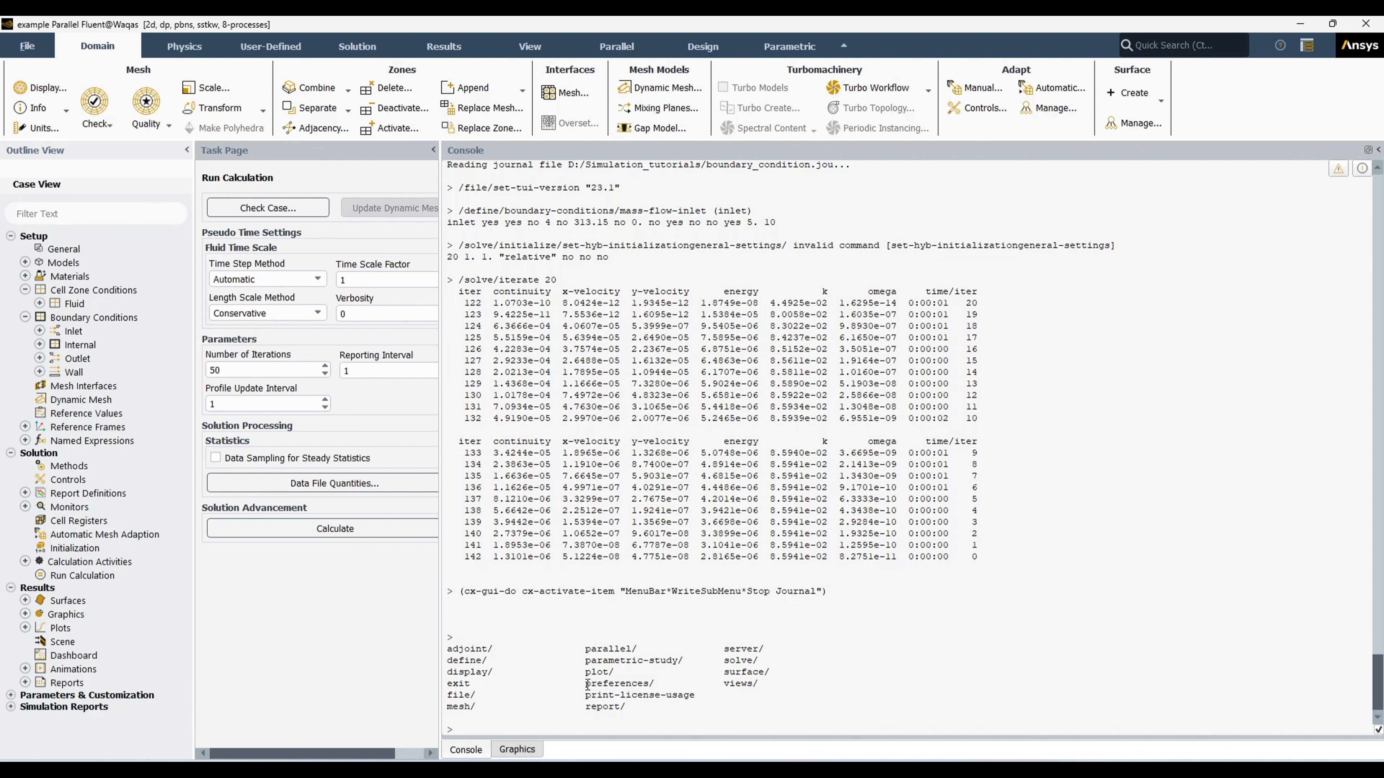
Step: Enter the define menu in the console and list its commands, examining boundary-conditions and units
drag(450, 664, 493, 662)
click(513, 717)
key(Return)
text(define)
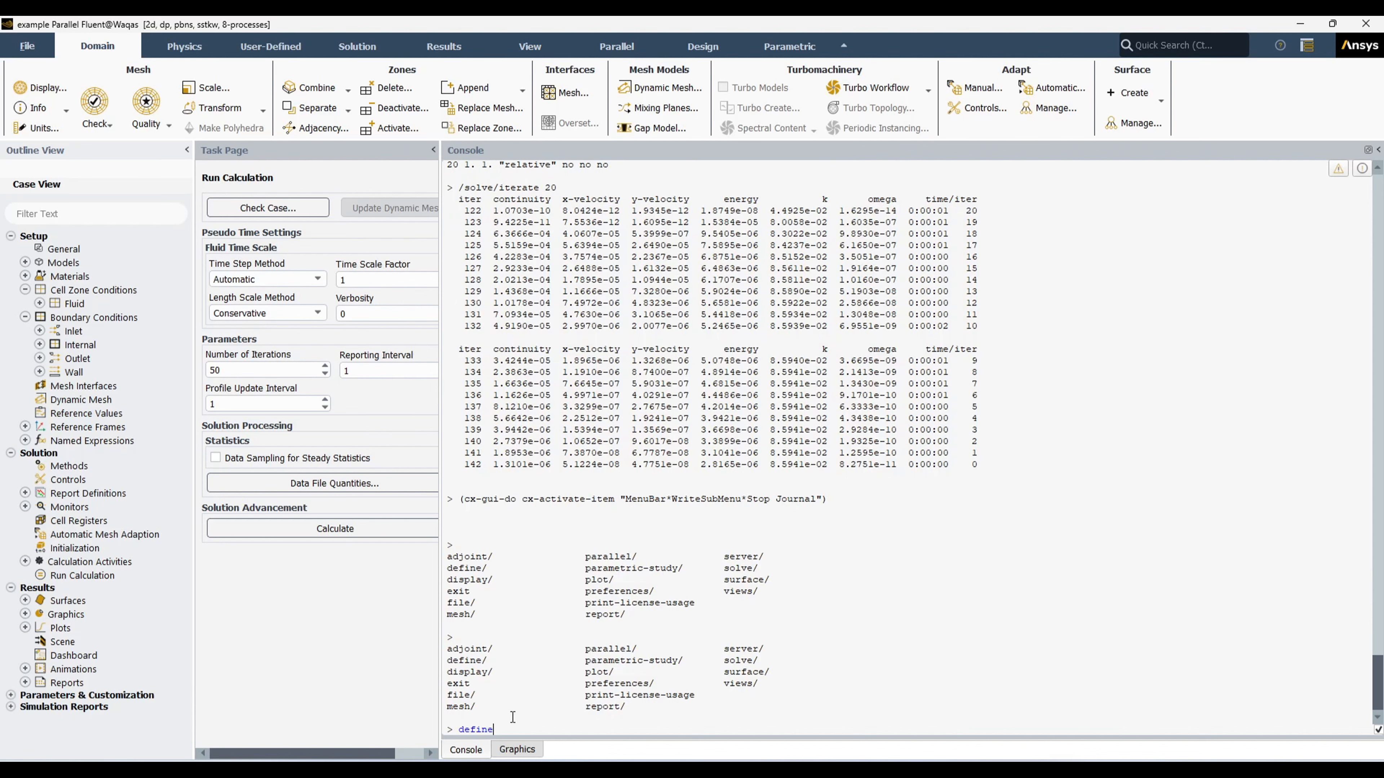
key(Return)
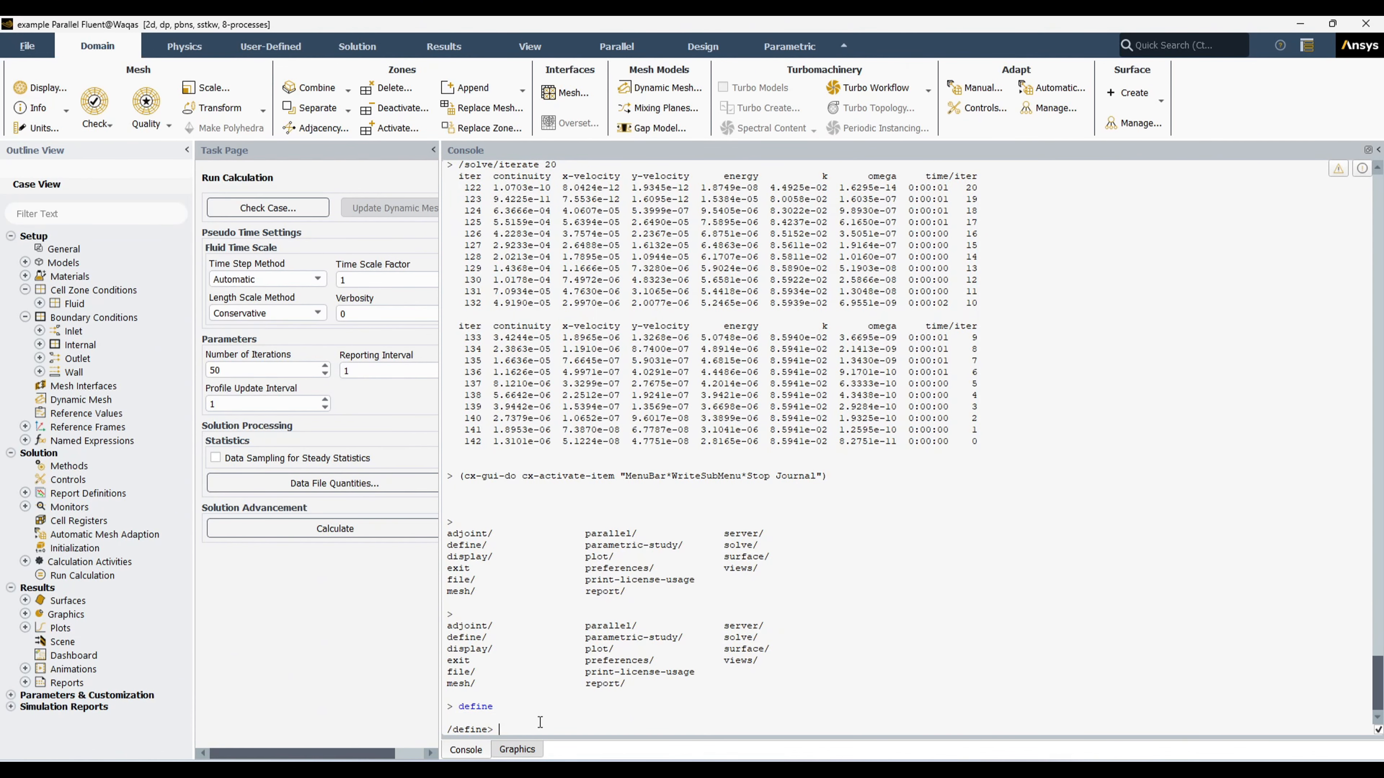
key(Return)
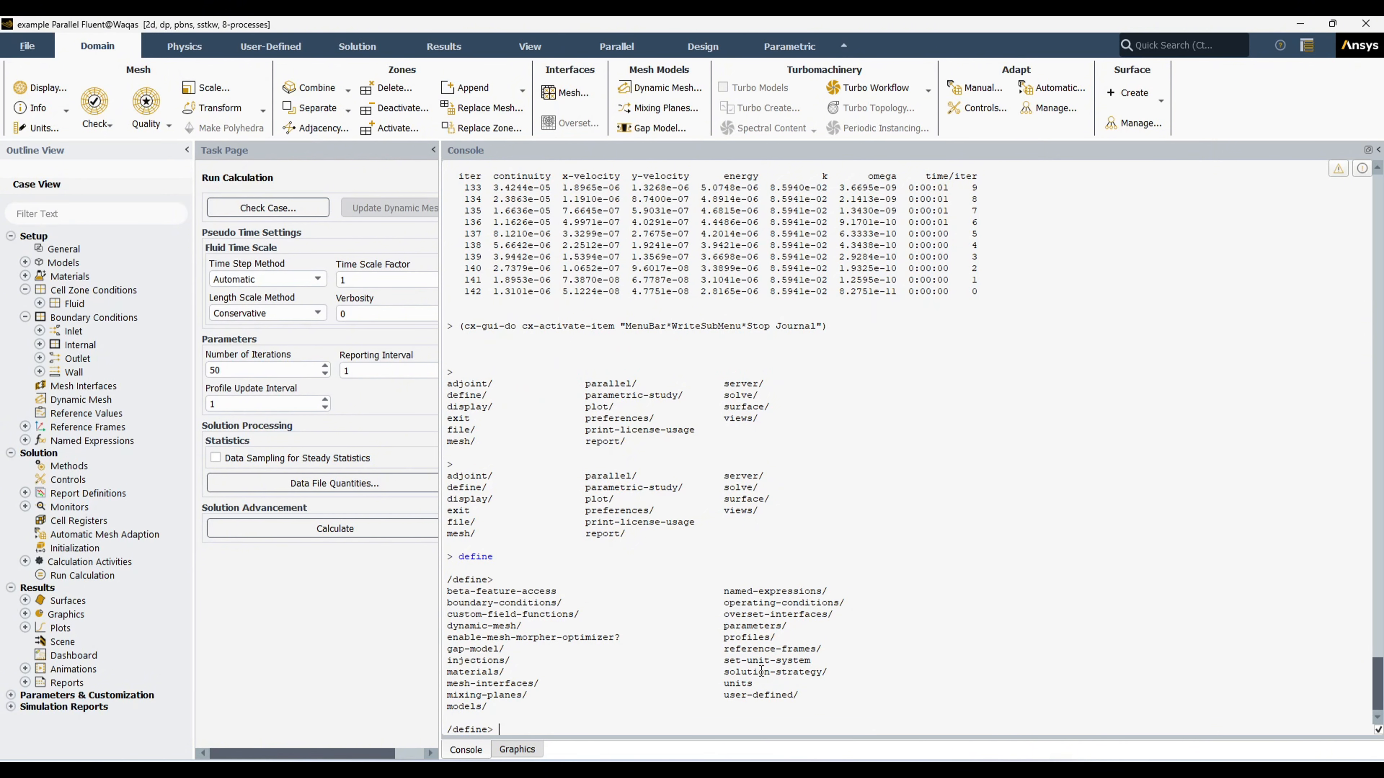
drag(564, 603, 444, 595)
click(521, 619)
drag(448, 602, 565, 603)
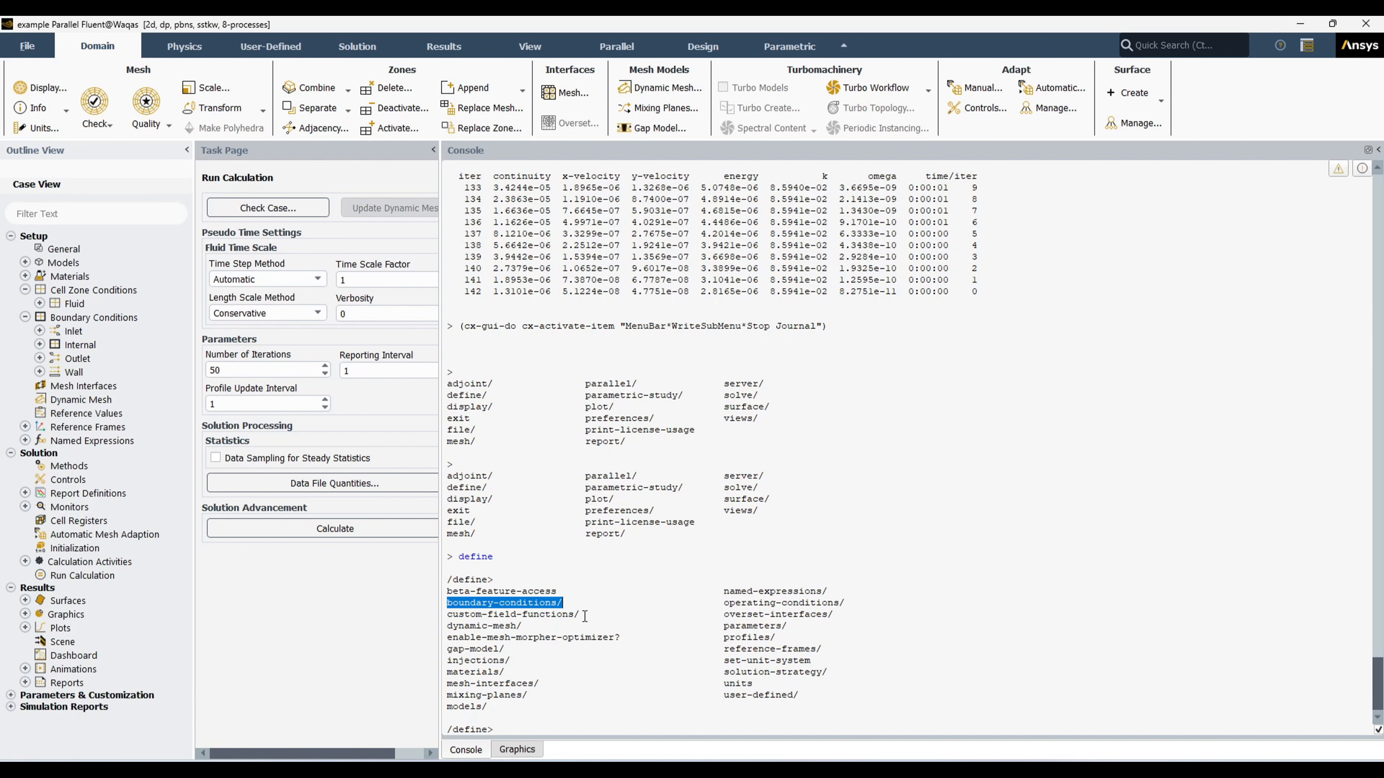
drag(713, 688, 747, 709)
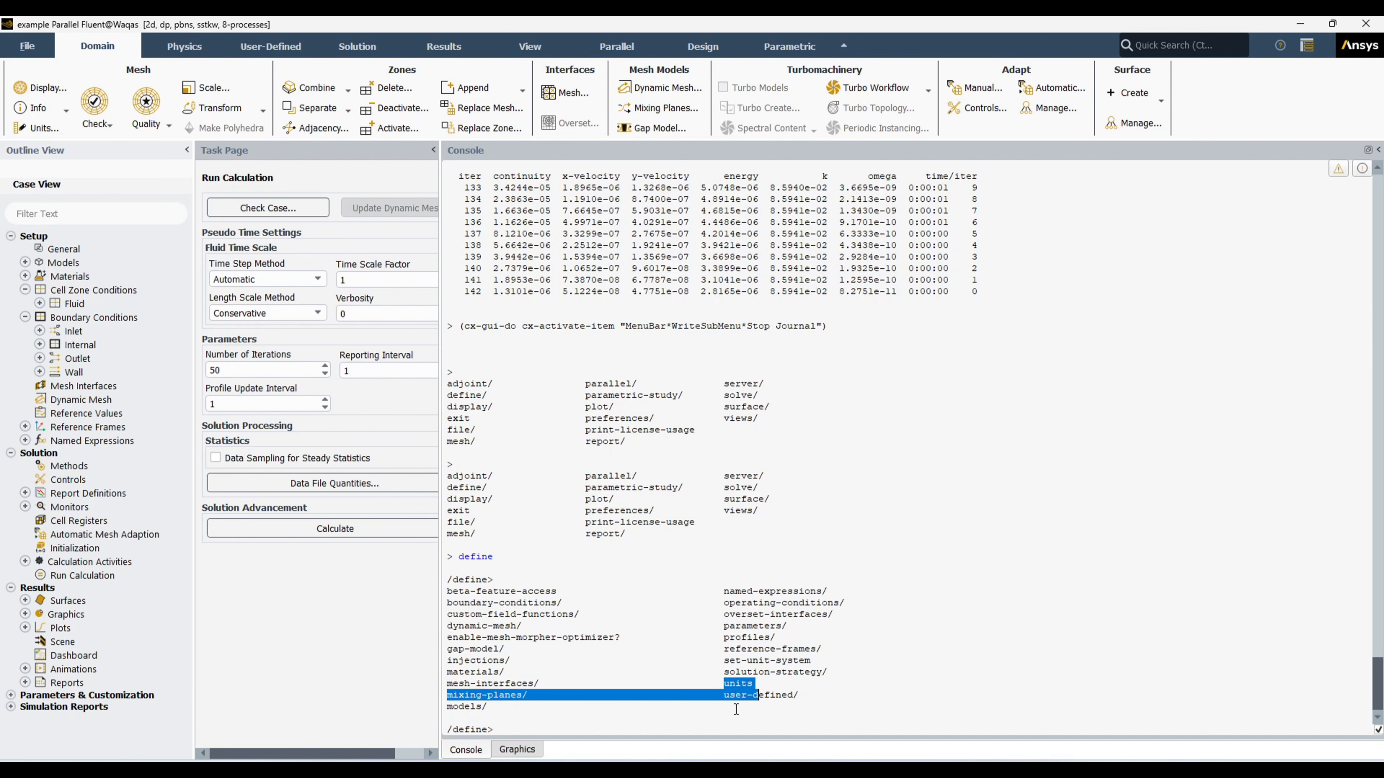
click(736, 708)
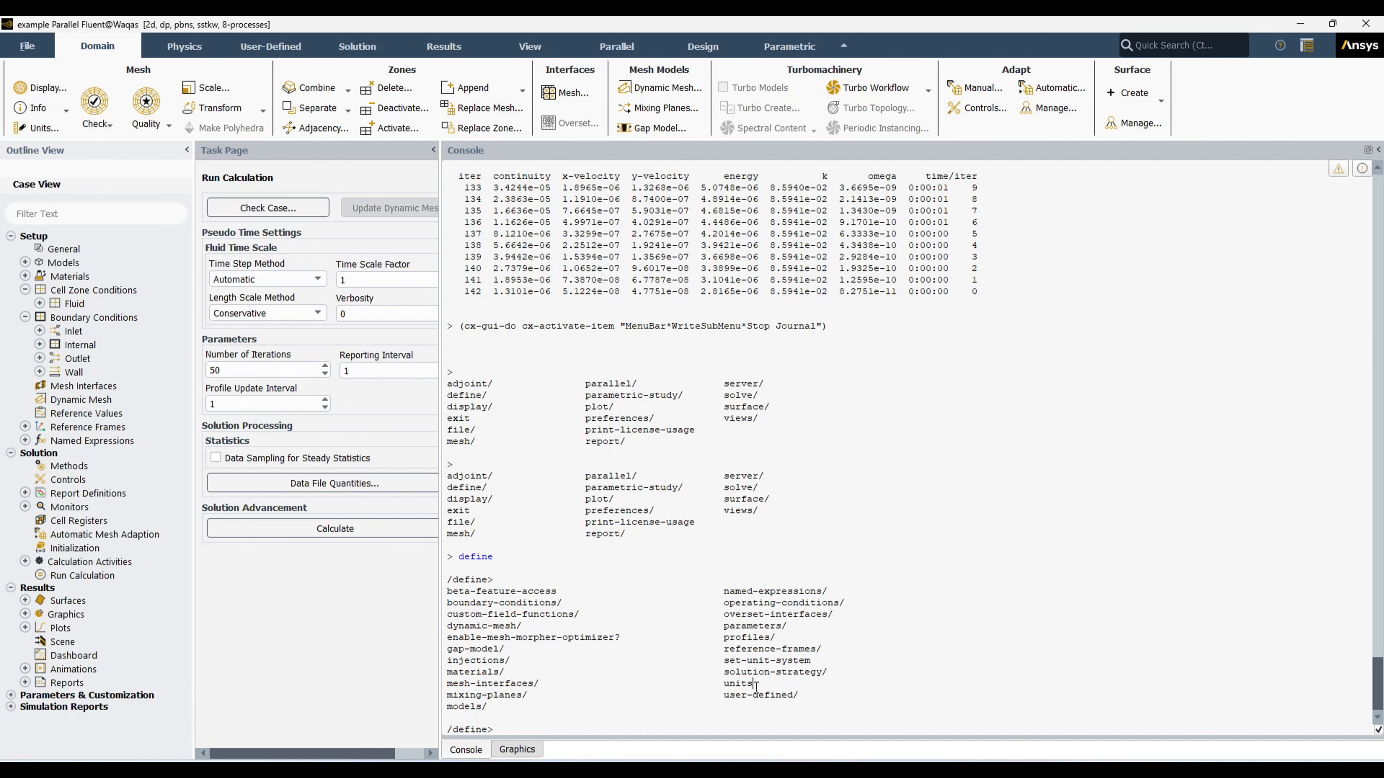
Step: Try to change the velocity units to mm/s and cm/s with the units command, and quit the define menu
text(units)
key(Return)
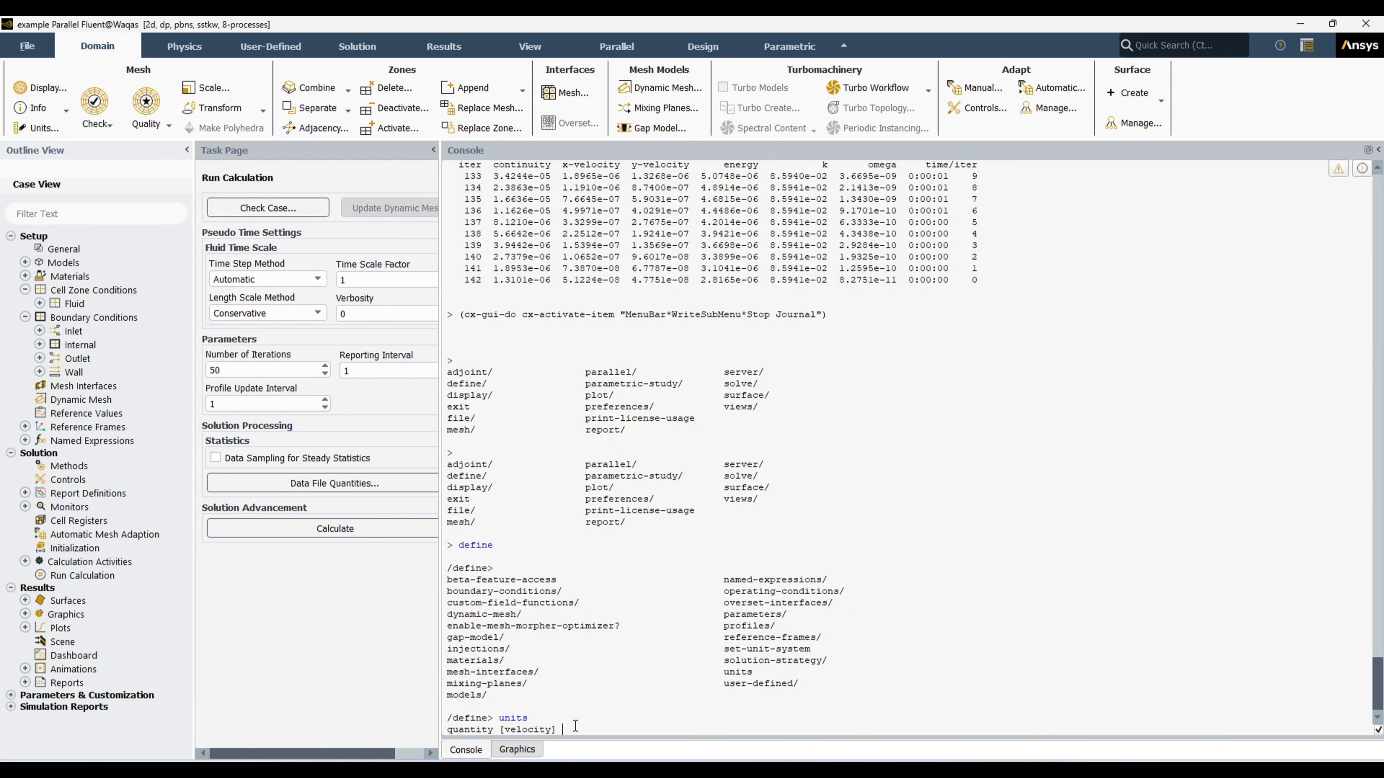
text(mm/s)
key(Return)
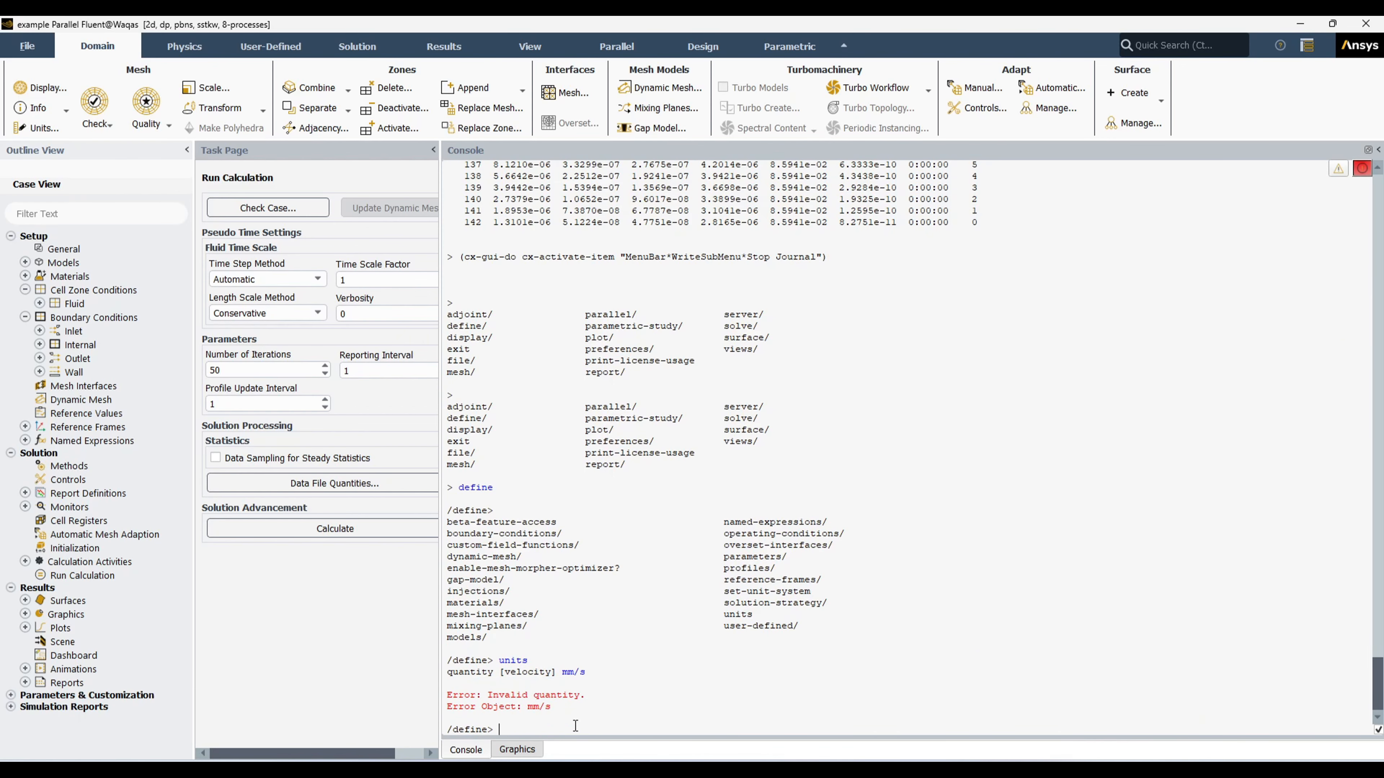
text(cm/s)
key(Return)
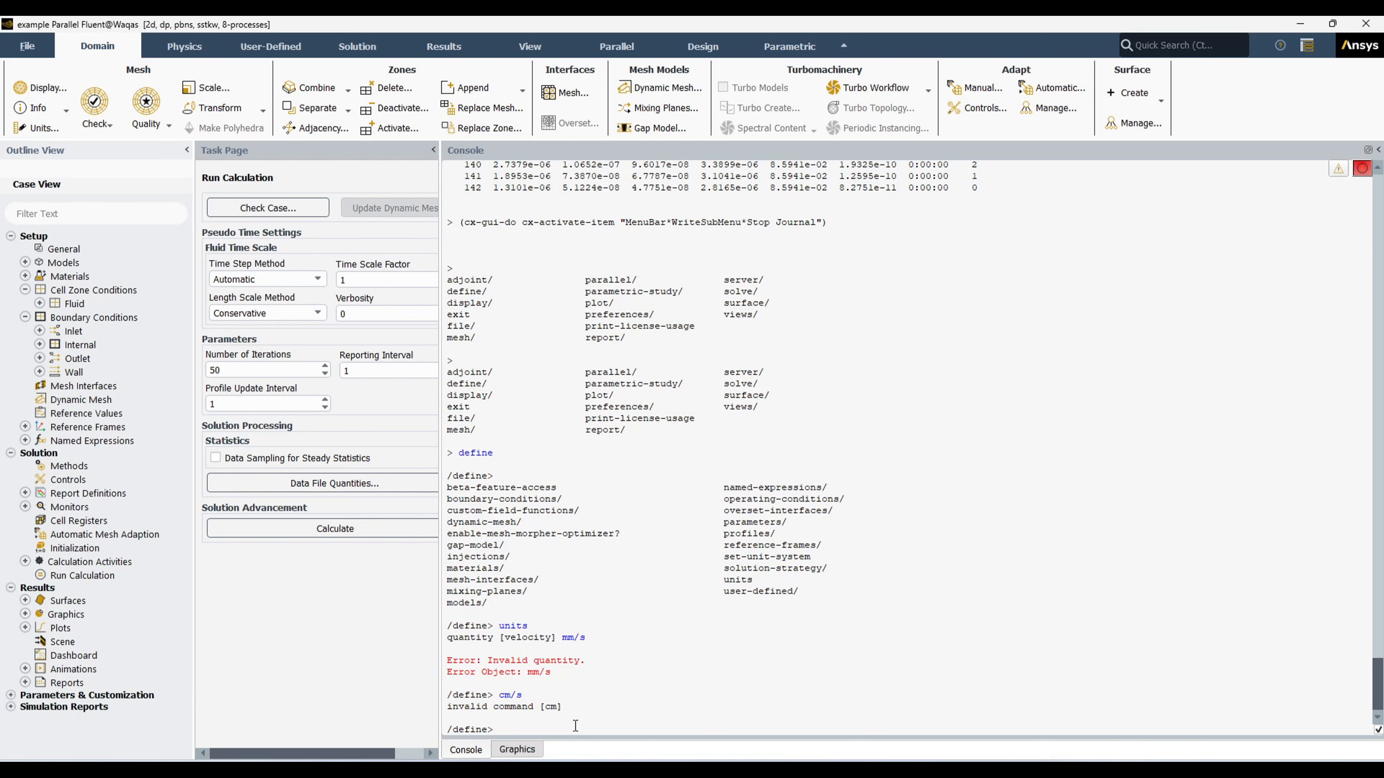
text(m)
key(BackSpace)
drag(500, 638, 548, 639)
click(525, 693)
key(Return)
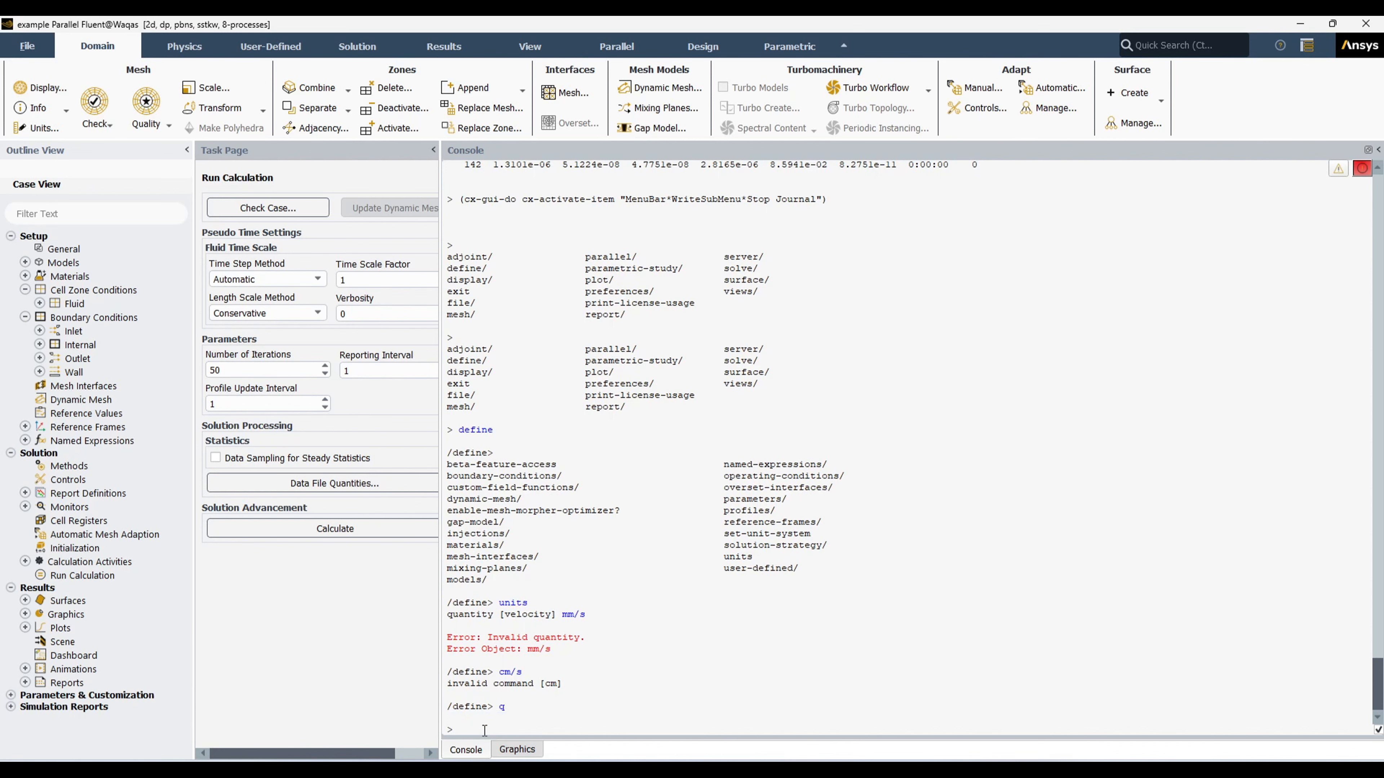
Step: List the top-level console commands again and examine the available menus such as solve, report and mesh
key(Return)
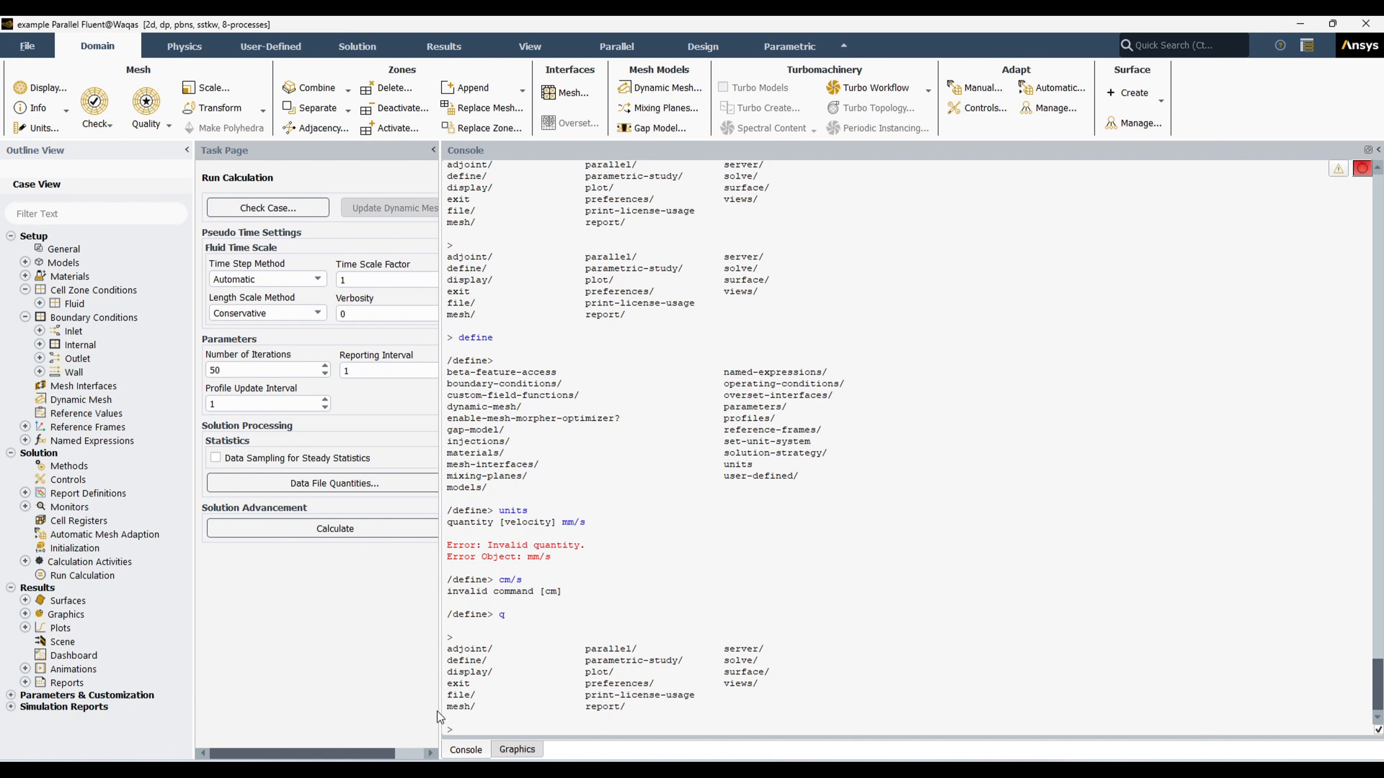
drag(720, 663, 762, 662)
drag(586, 707, 630, 709)
click(450, 707)
drag(654, 710, 448, 659)
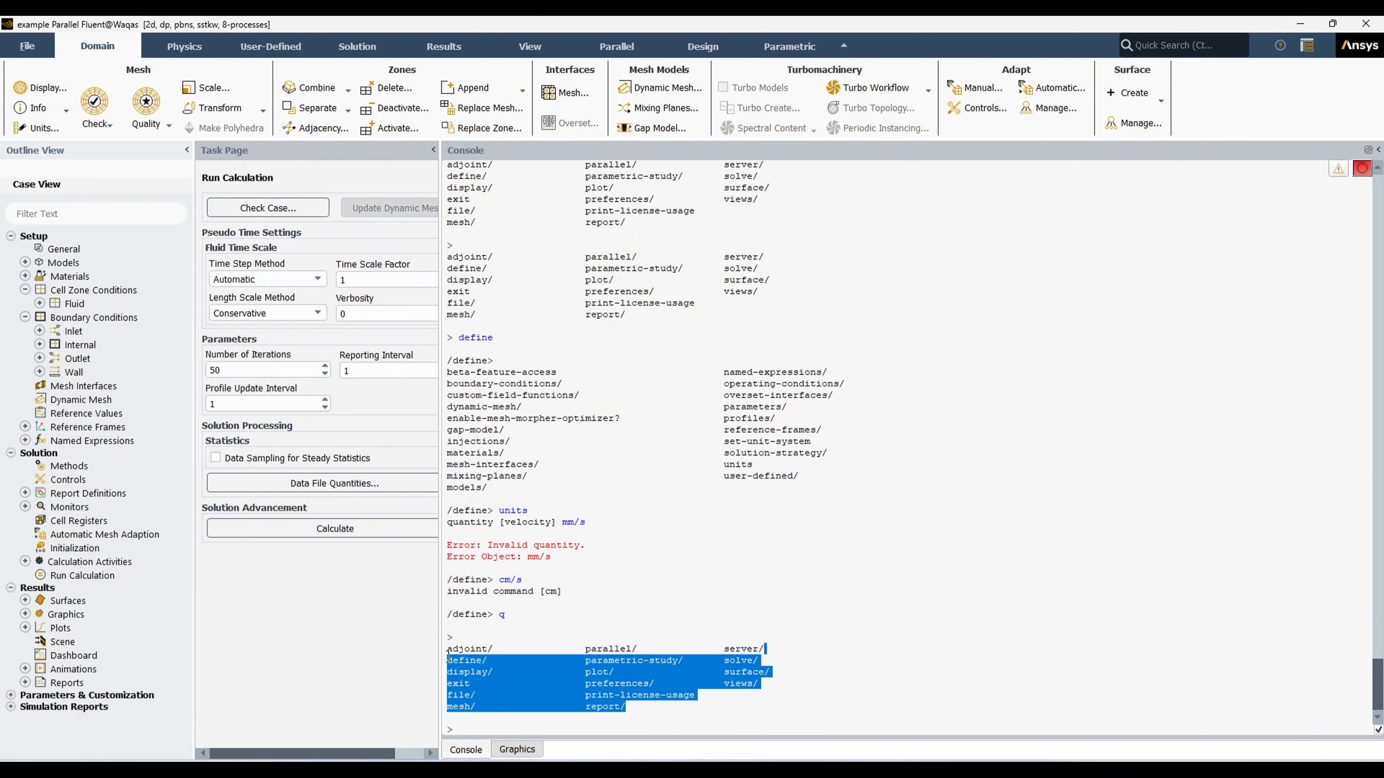
click(509, 729)
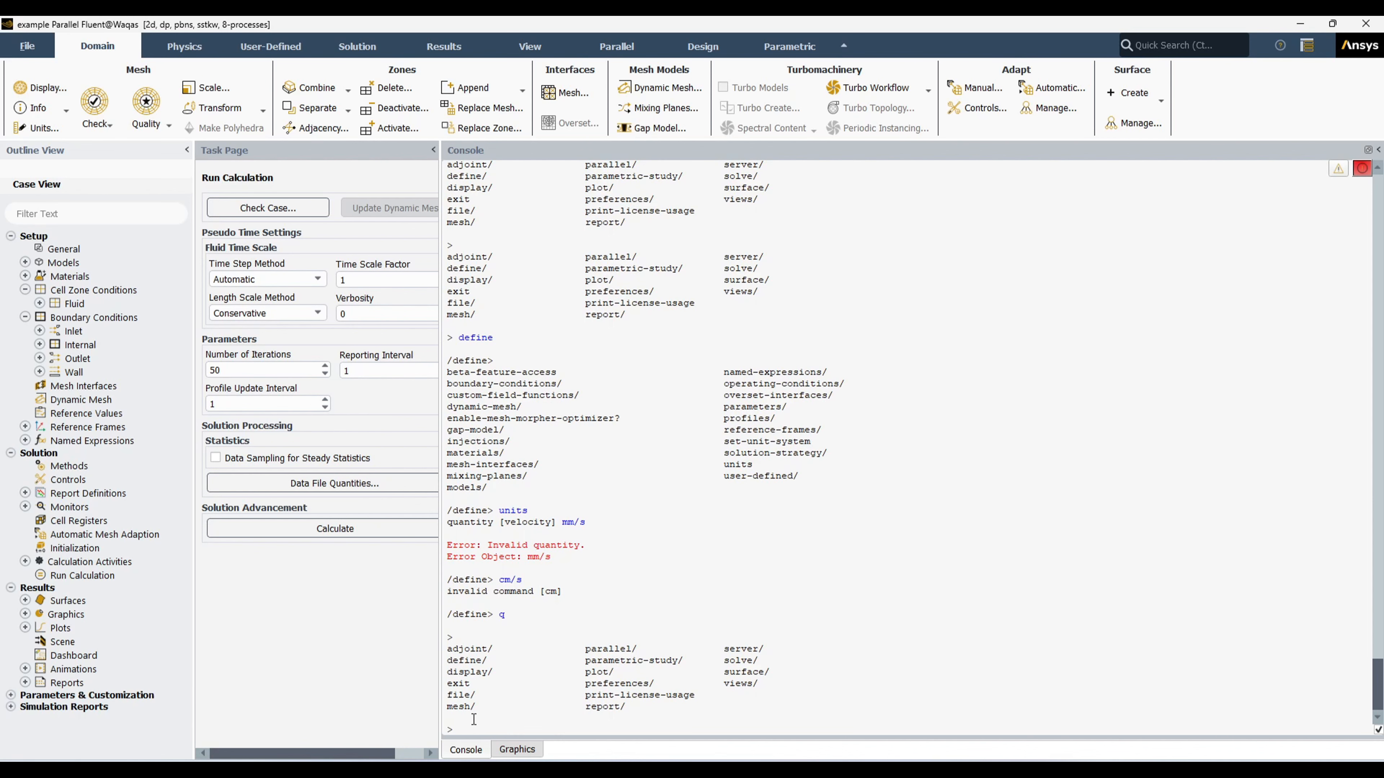
Step: Enter the mesh menu with the abbreviated command mes and quit back to the top level
text(mes)
key(Return)
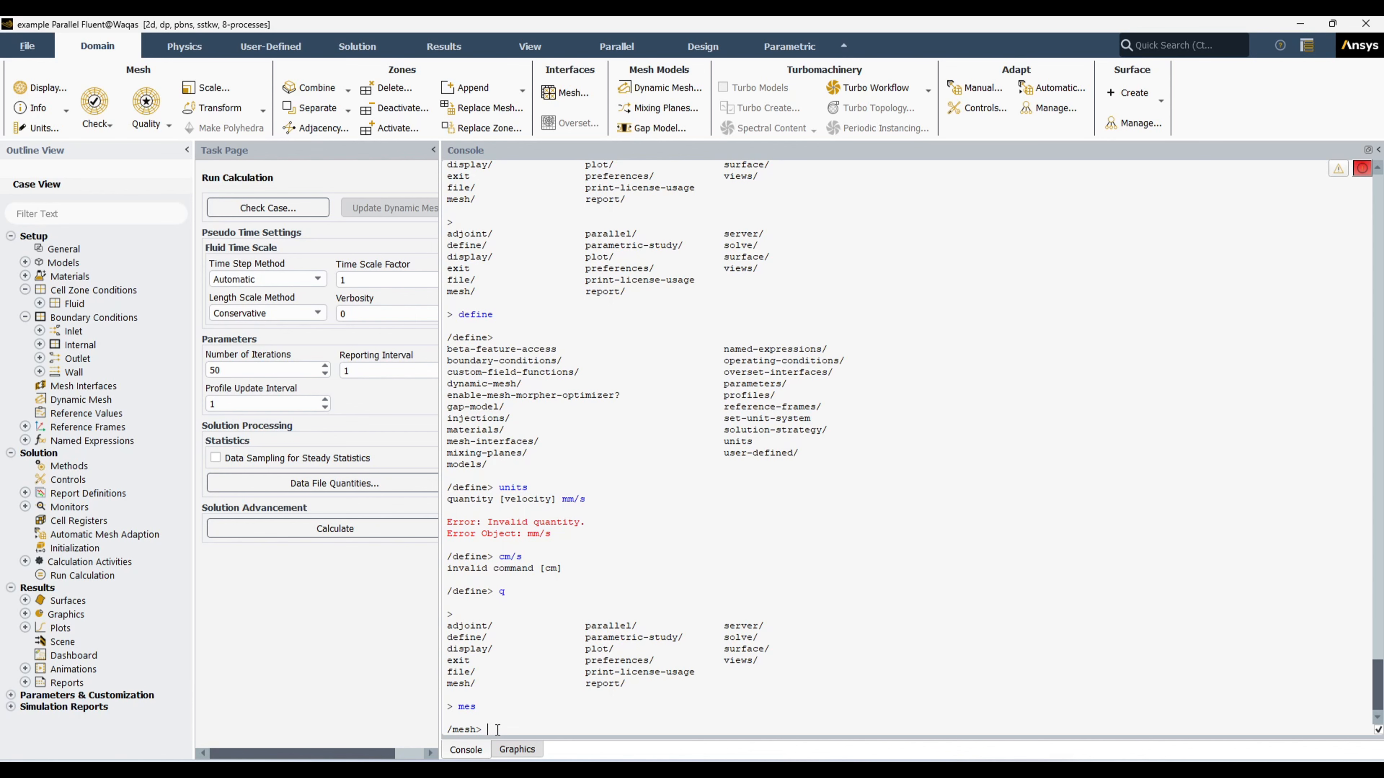
text(q)
key(Return)
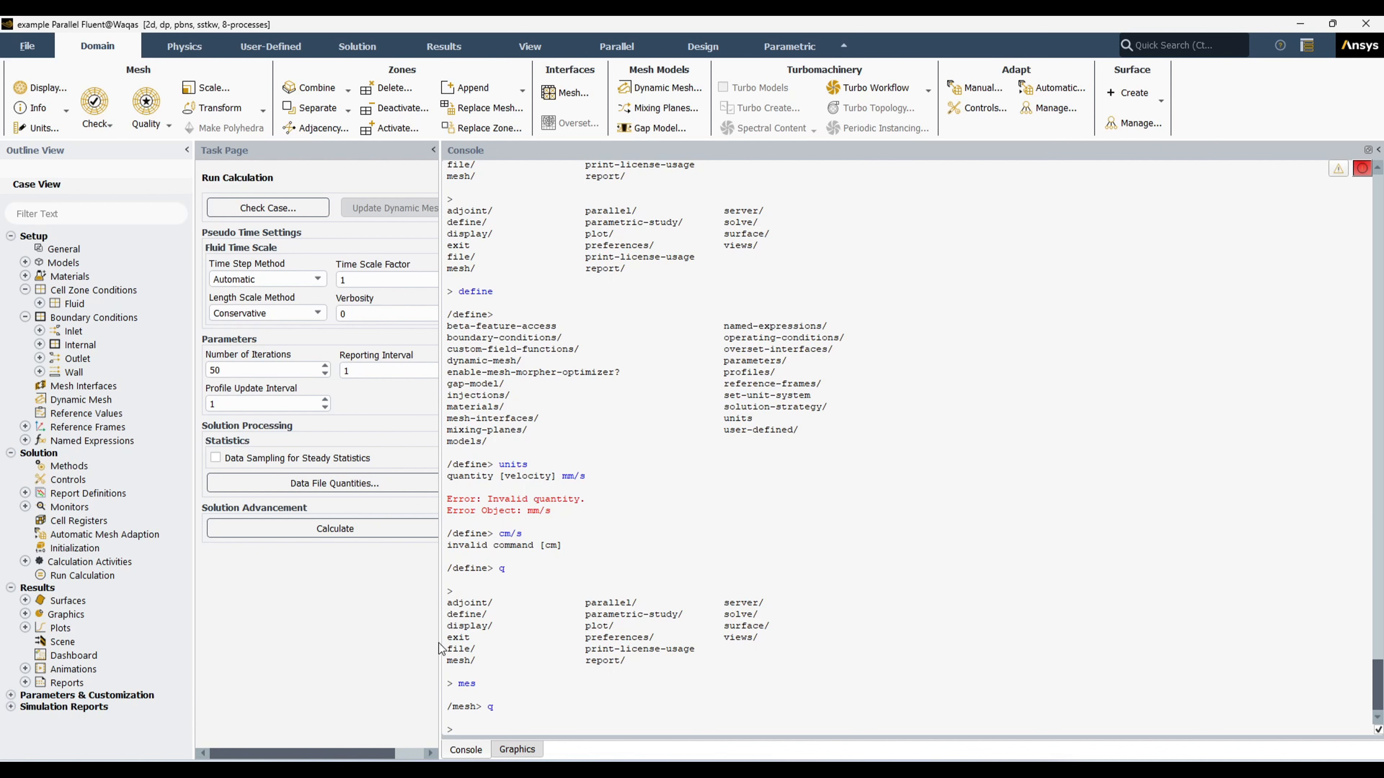
Step: Enter the define menu, list and examine its commands, and quit back to the top level
text(define)
key(Return)
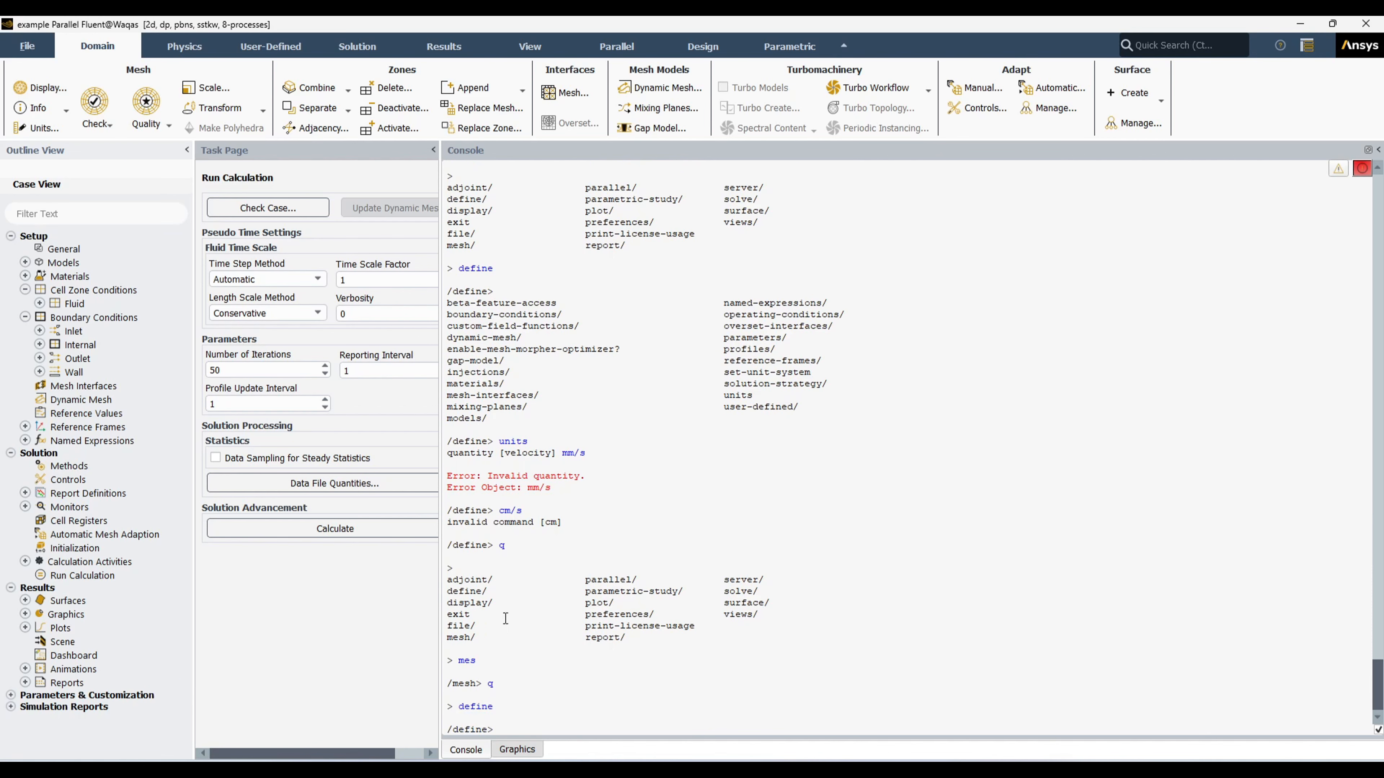
key(Return)
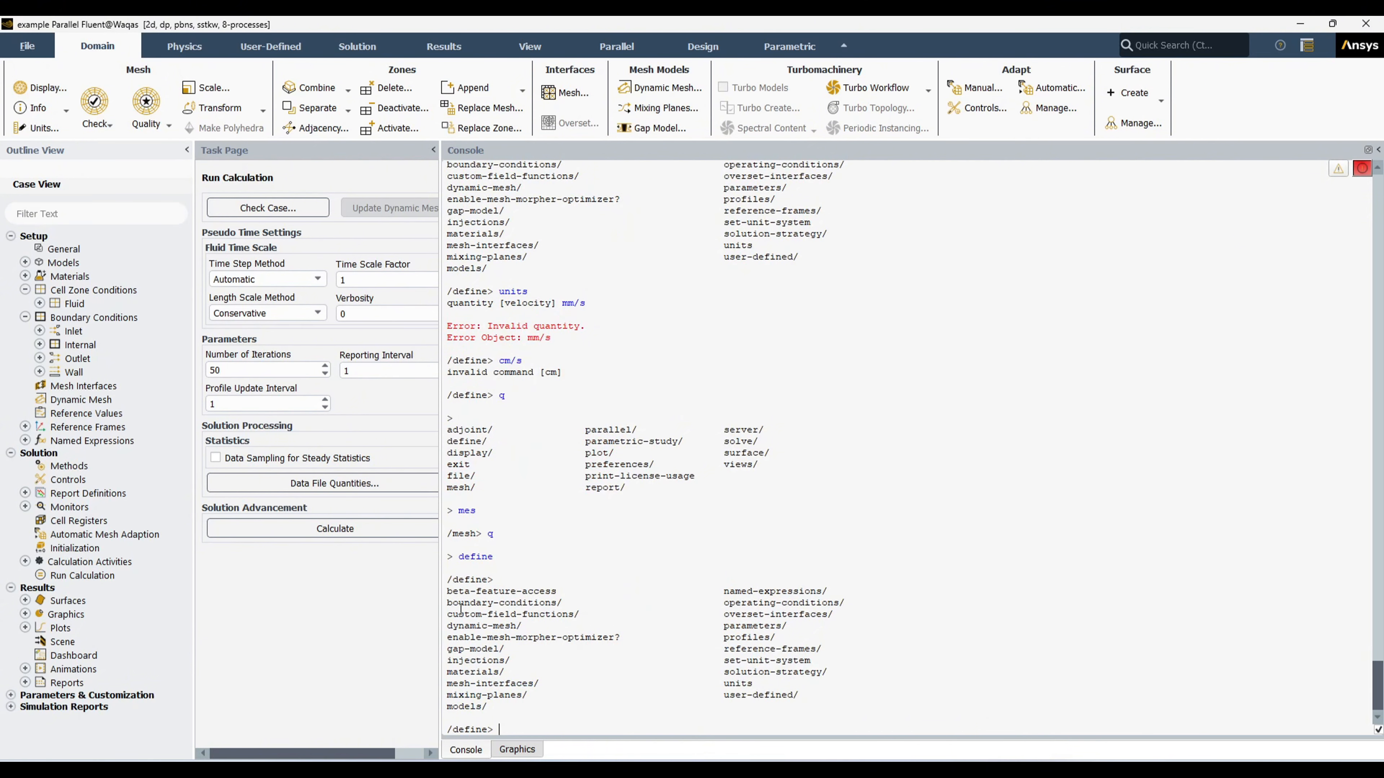
drag(447, 603, 541, 602)
drag(459, 615, 506, 626)
drag(448, 681, 468, 693)
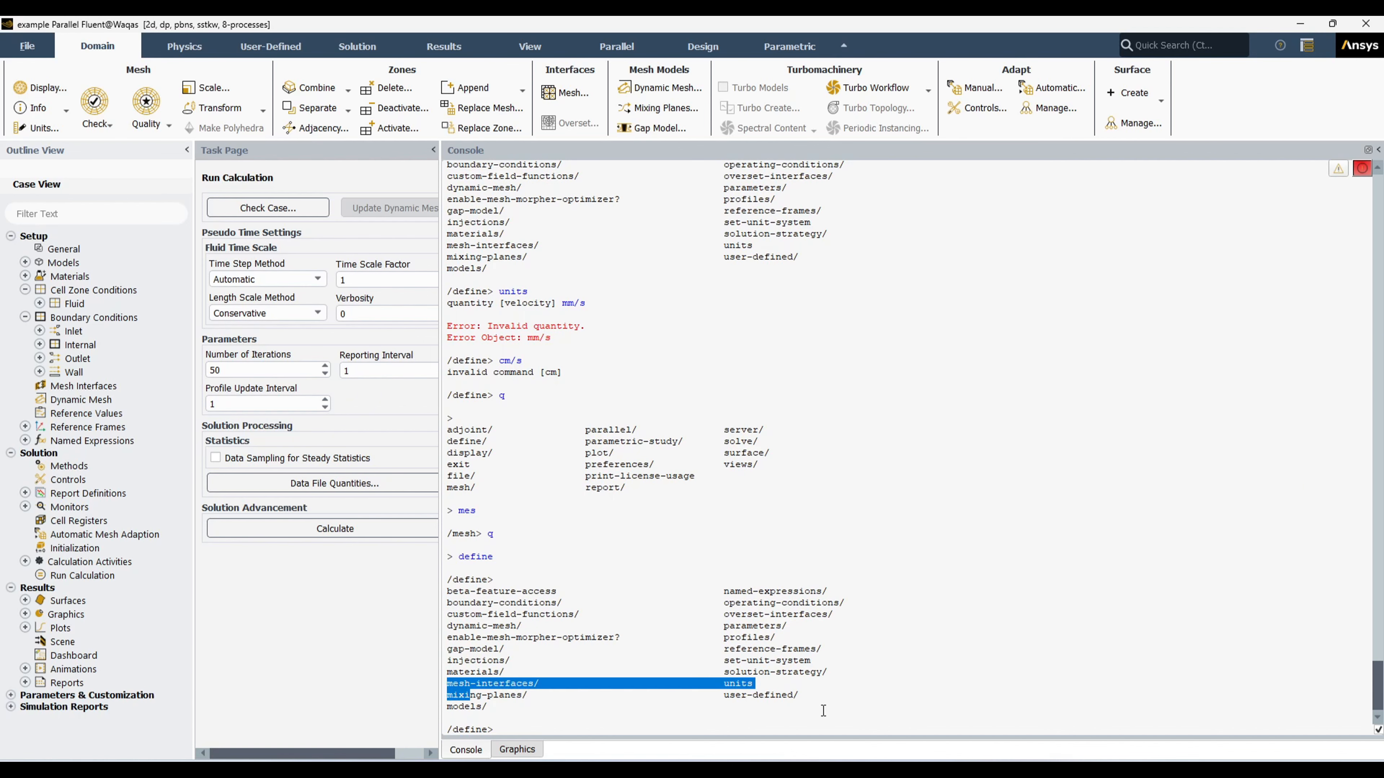
drag(823, 711, 408, 578)
click(601, 730)
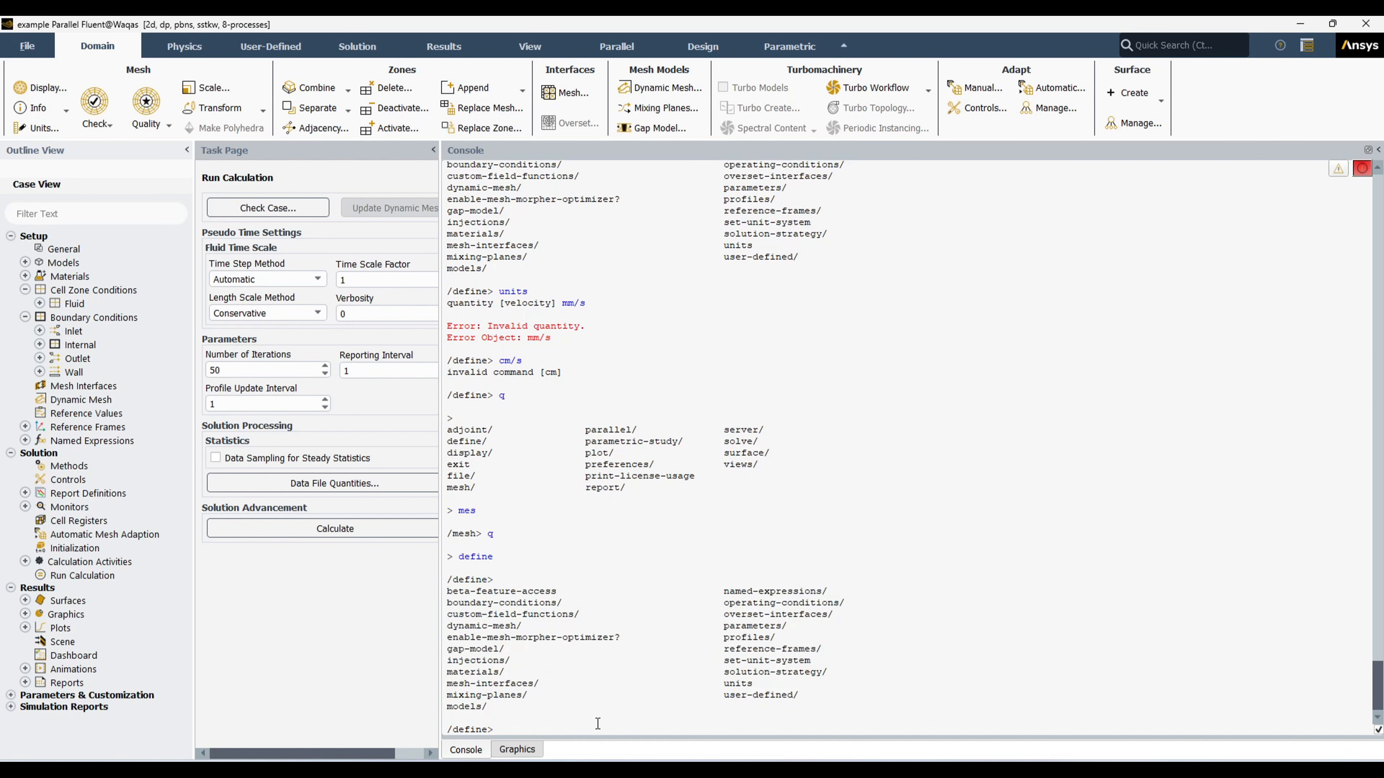
text(q)
key(Return)
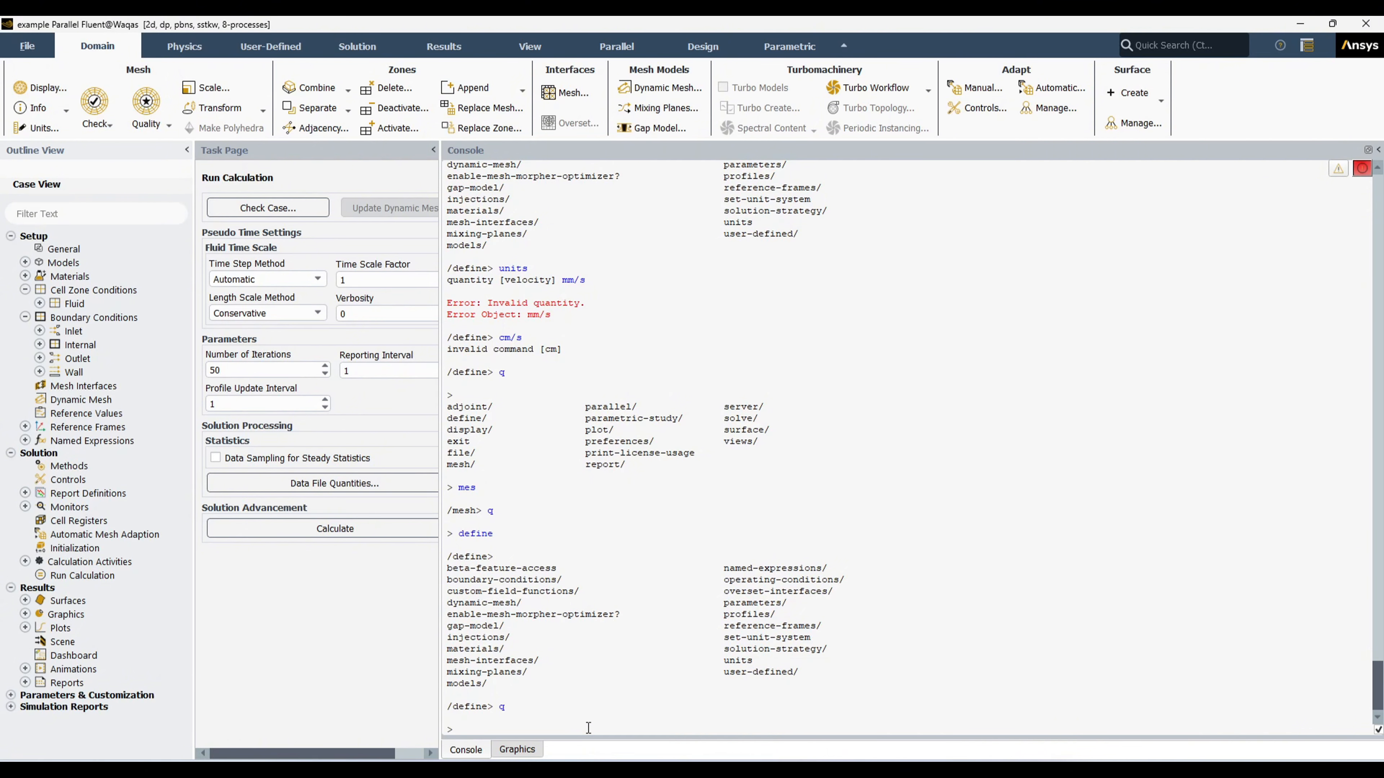
Step: List the top-level commands in the console and enter the file menu
click(533, 751)
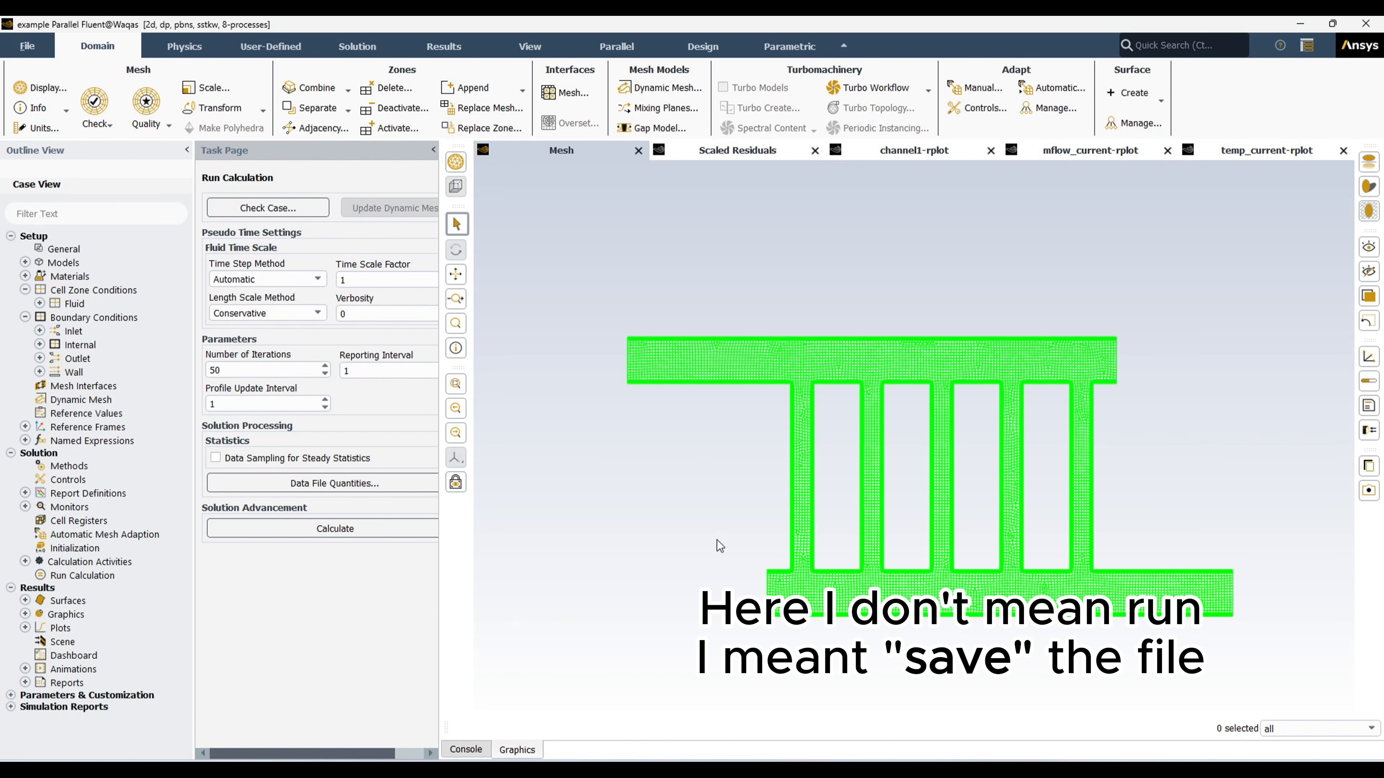
click(476, 755)
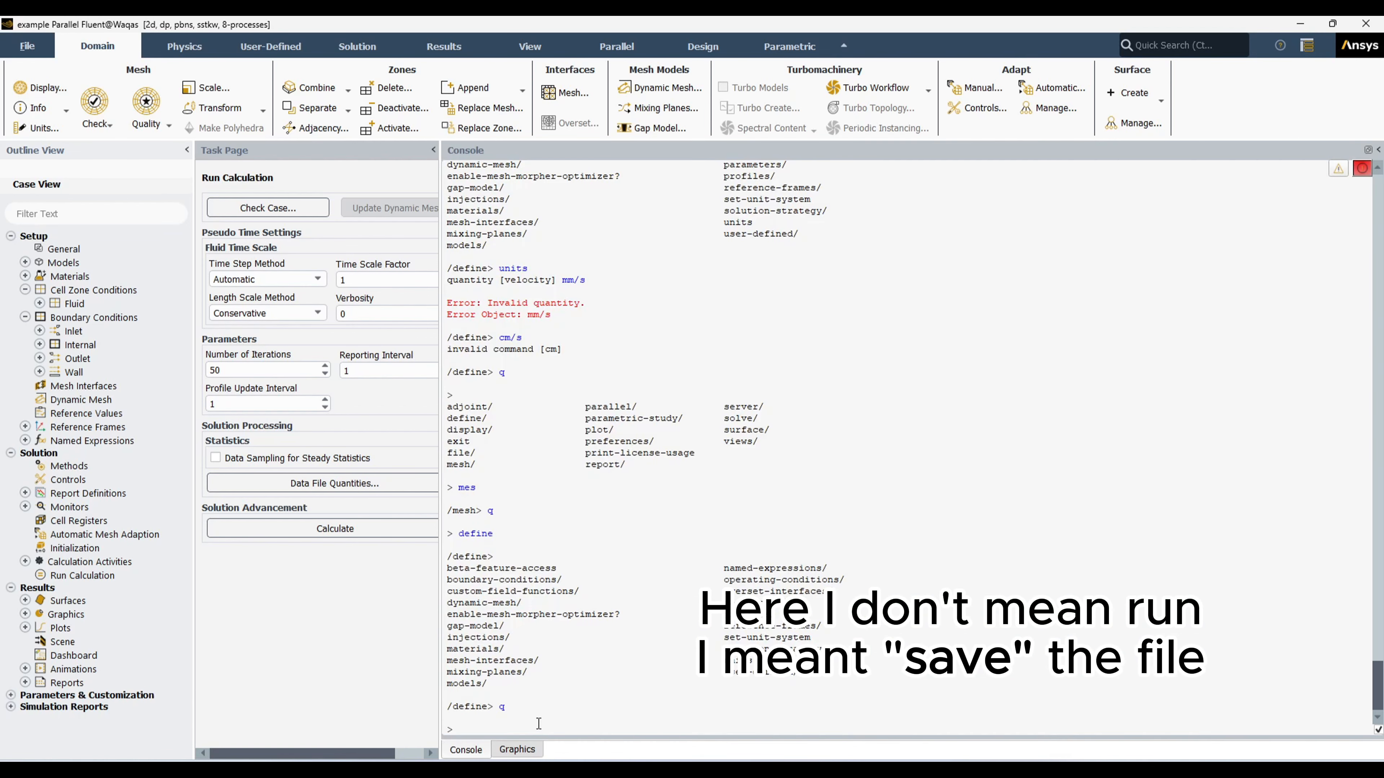
key(Return)
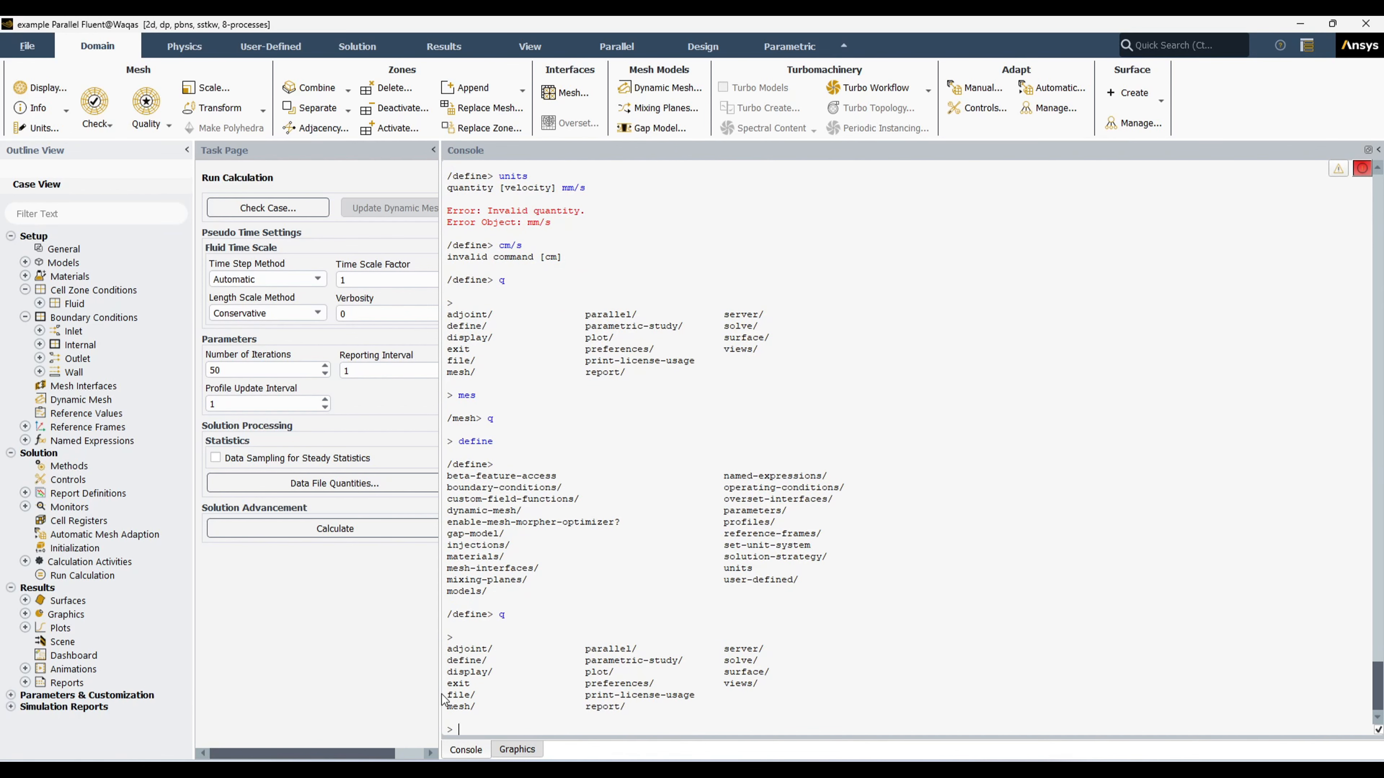
drag(447, 696, 472, 697)
click(484, 723)
drag(448, 685, 472, 686)
click(467, 728)
text(file)
key(Return)
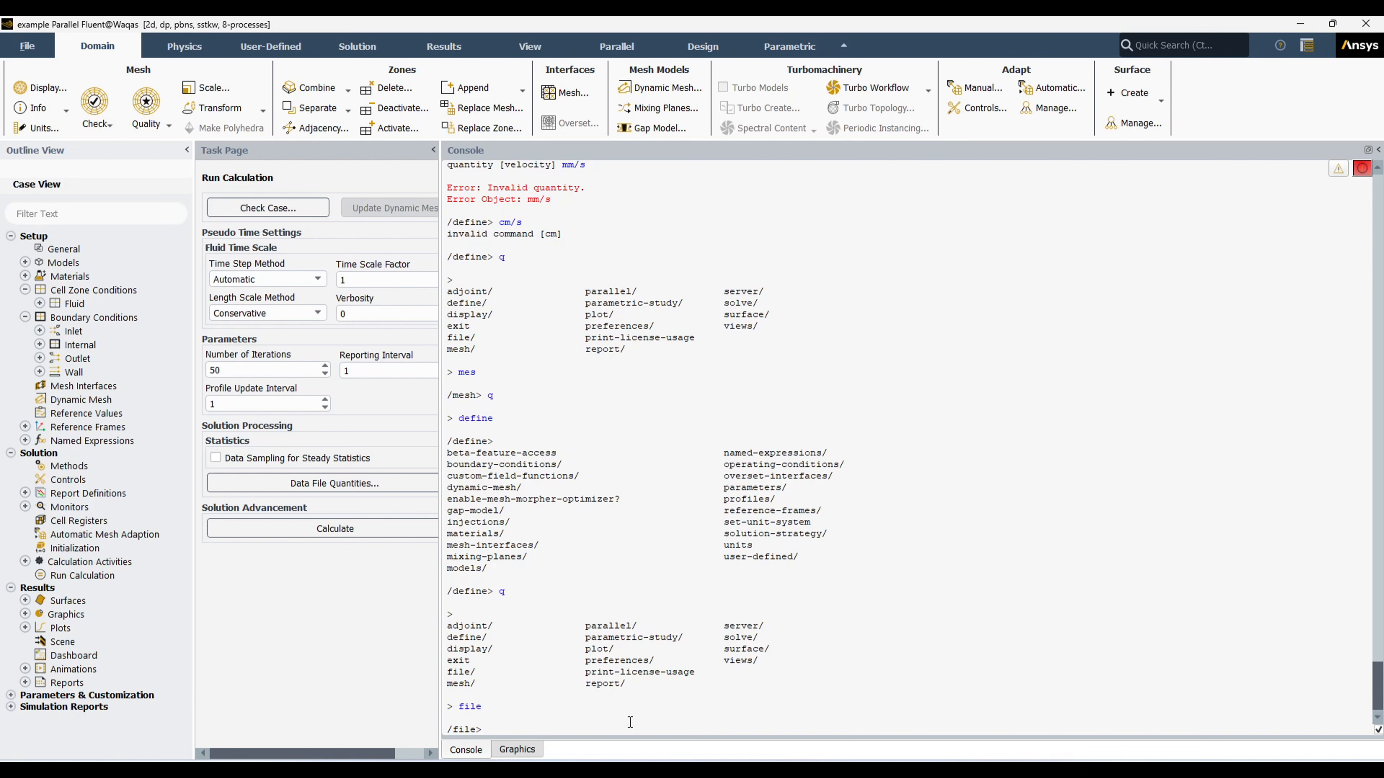
Step: List the file menu's commands and examine the read and write entries, including write-case and write-case-data
key(Return)
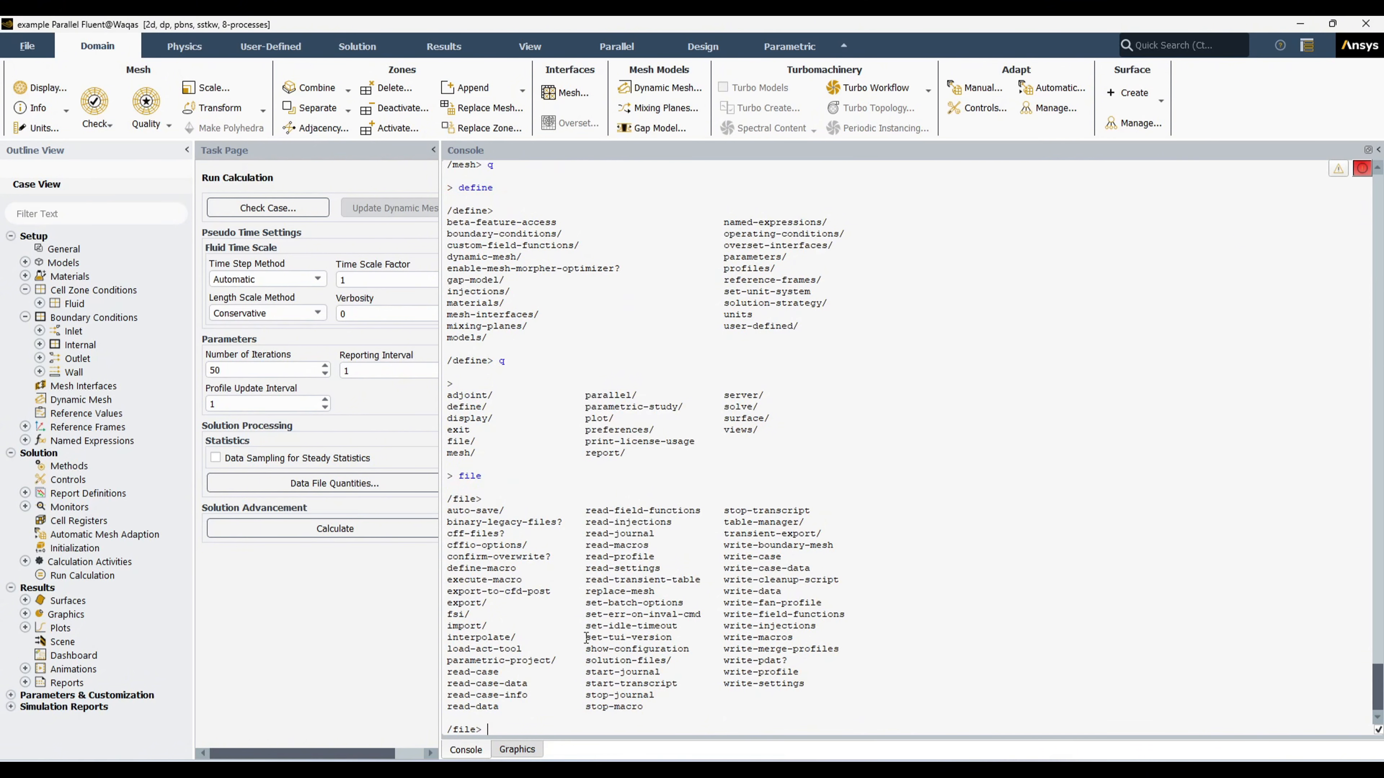
drag(581, 512, 641, 713)
click(787, 659)
drag(727, 587, 655, 698)
click(874, 640)
drag(720, 557, 783, 557)
drag(725, 569, 826, 568)
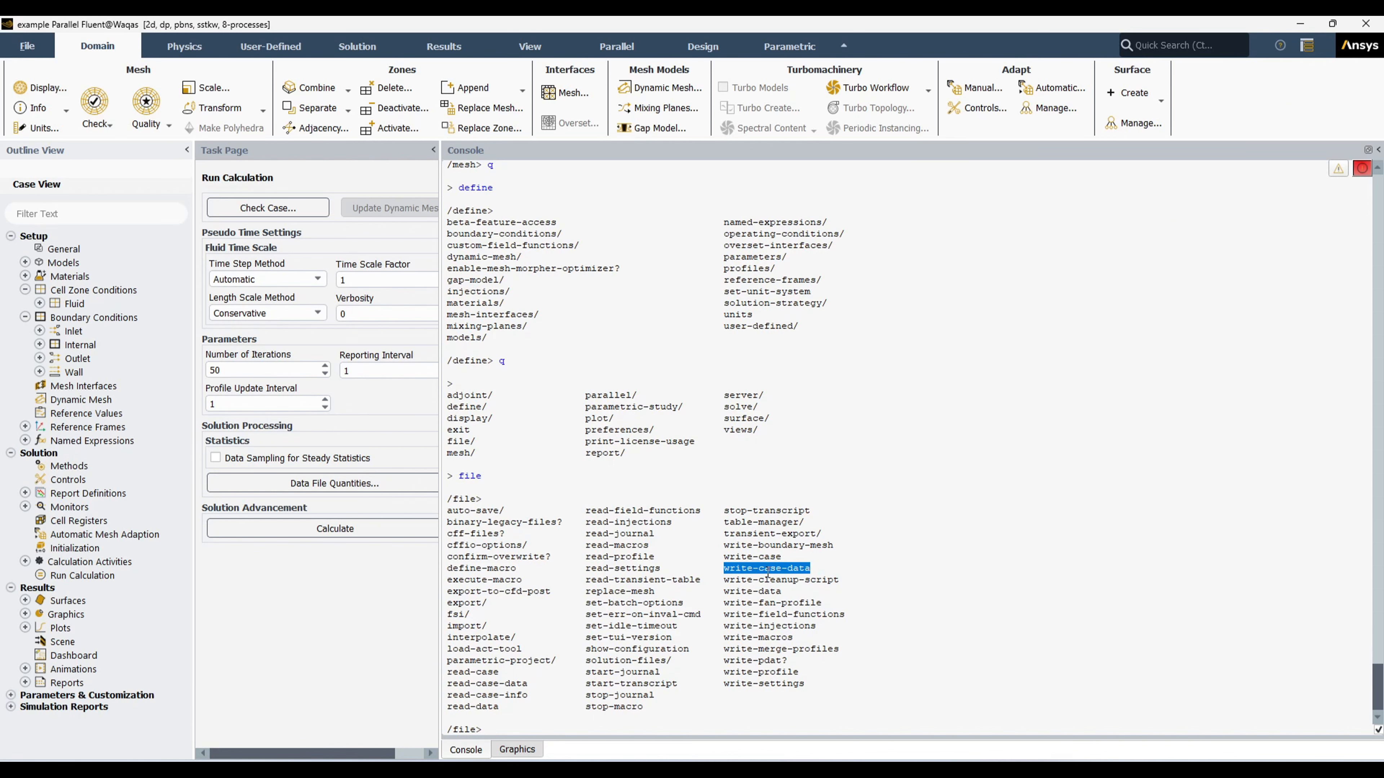
Step: Save the case and data files under the name introduction.case with the write-case-data command
click(562, 725)
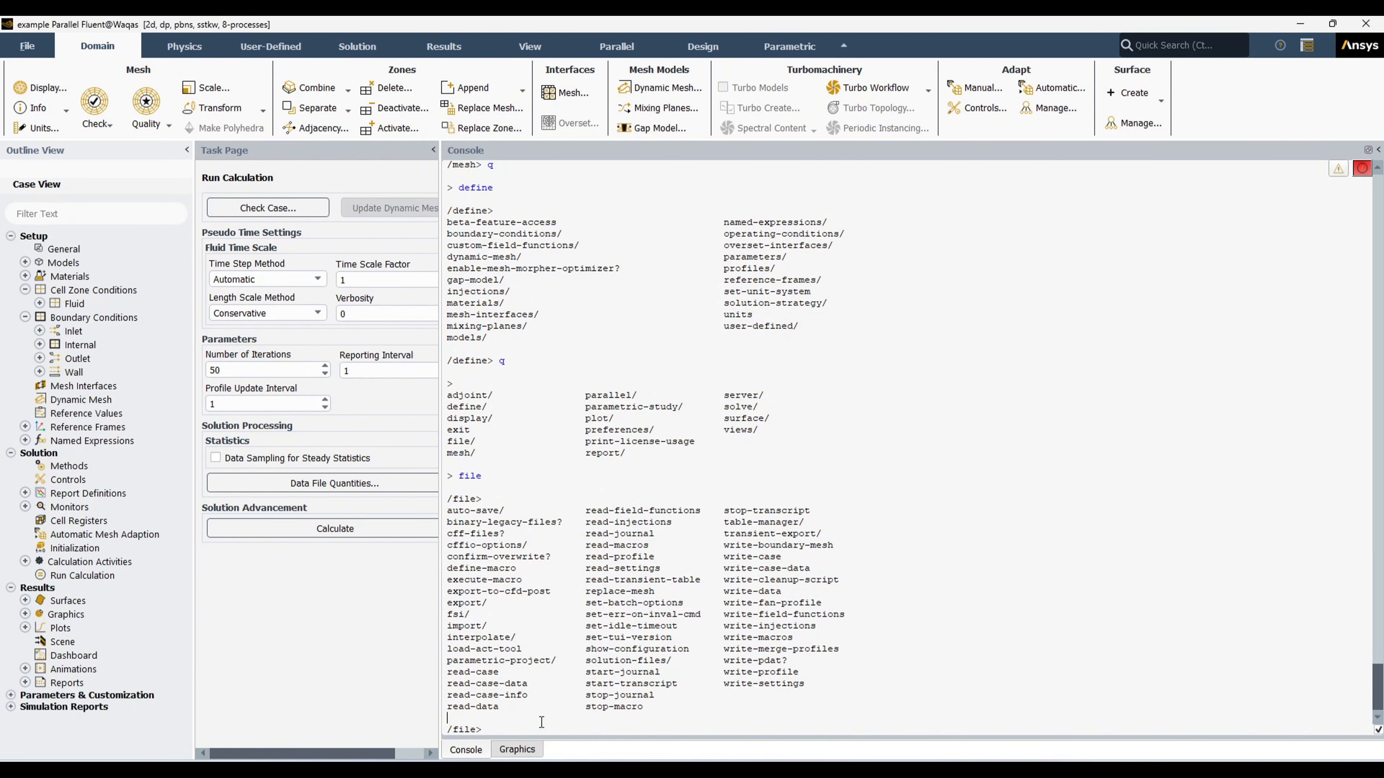
key(Return)
text(write-ca)
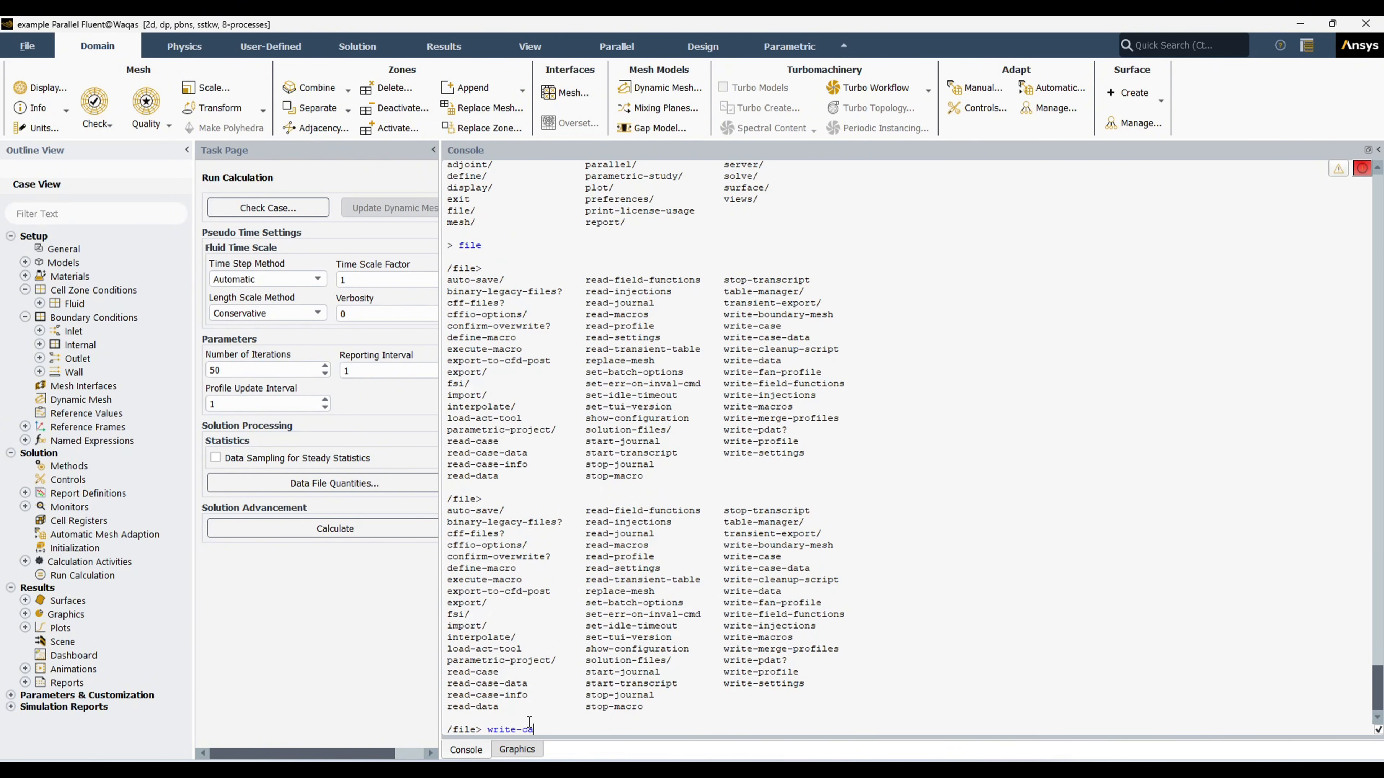
text(se-data)
text(introduction.case)
key(Return)
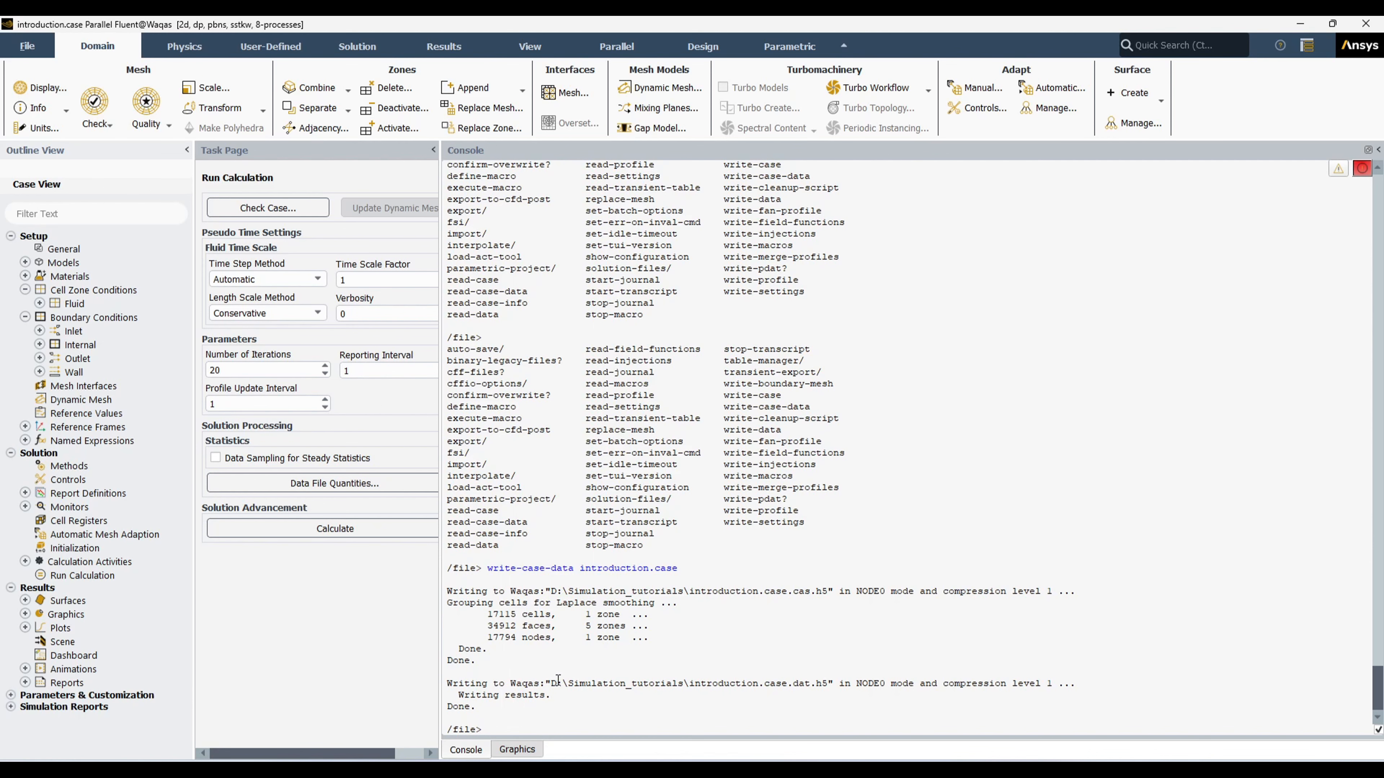
Step: Examine the path and name of the written data file, and quit the file menu back to the top level
drag(550, 687, 830, 685)
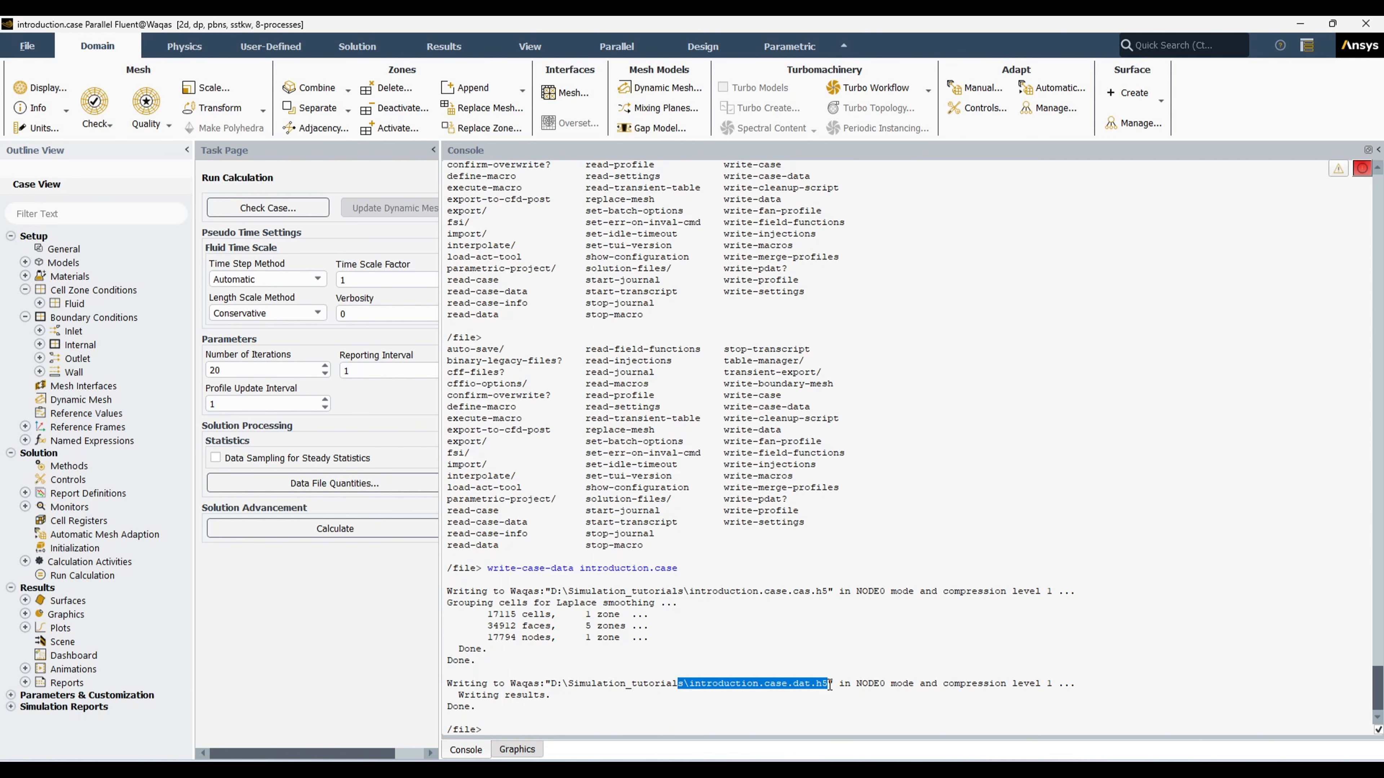
click(685, 678)
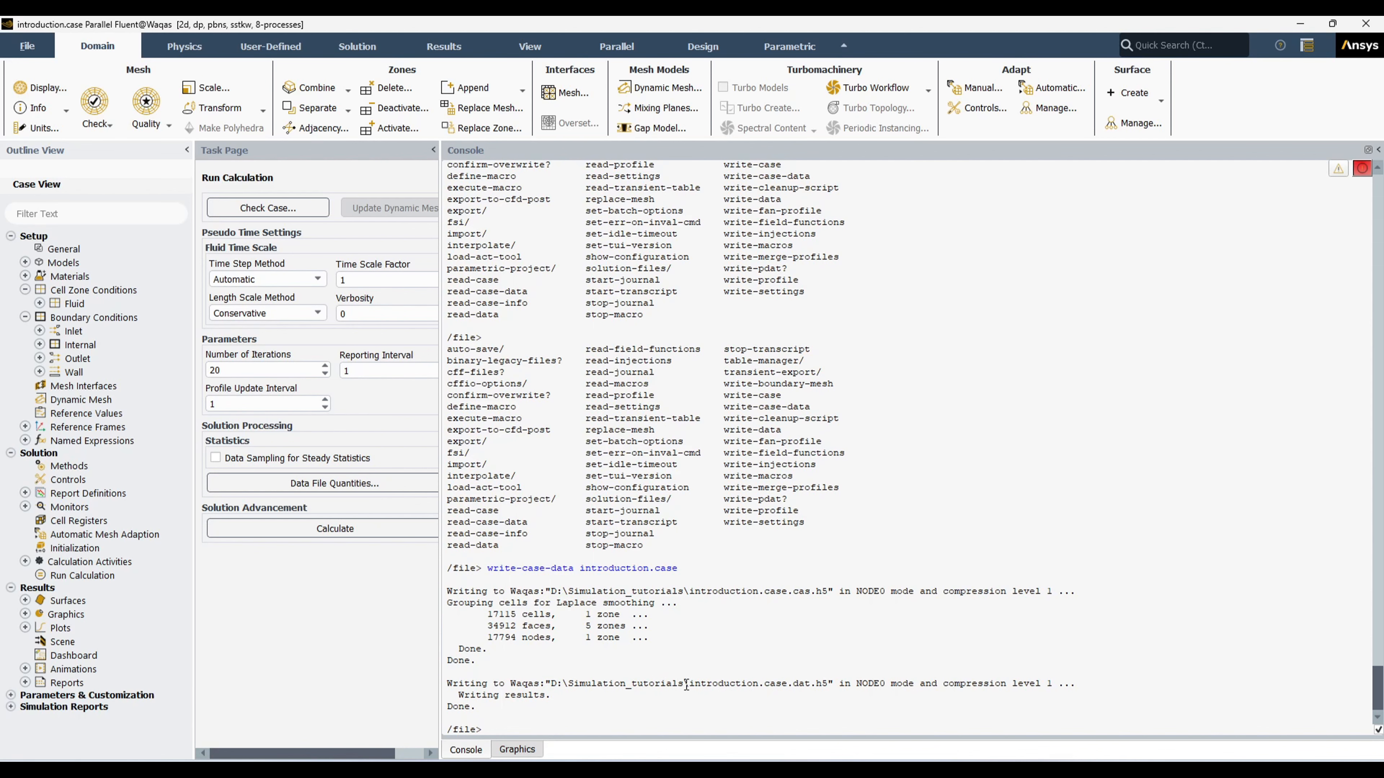
drag(685, 683, 790, 685)
click(780, 685)
drag(792, 683, 753, 727)
click(639, 730)
text(q)
key(Return)
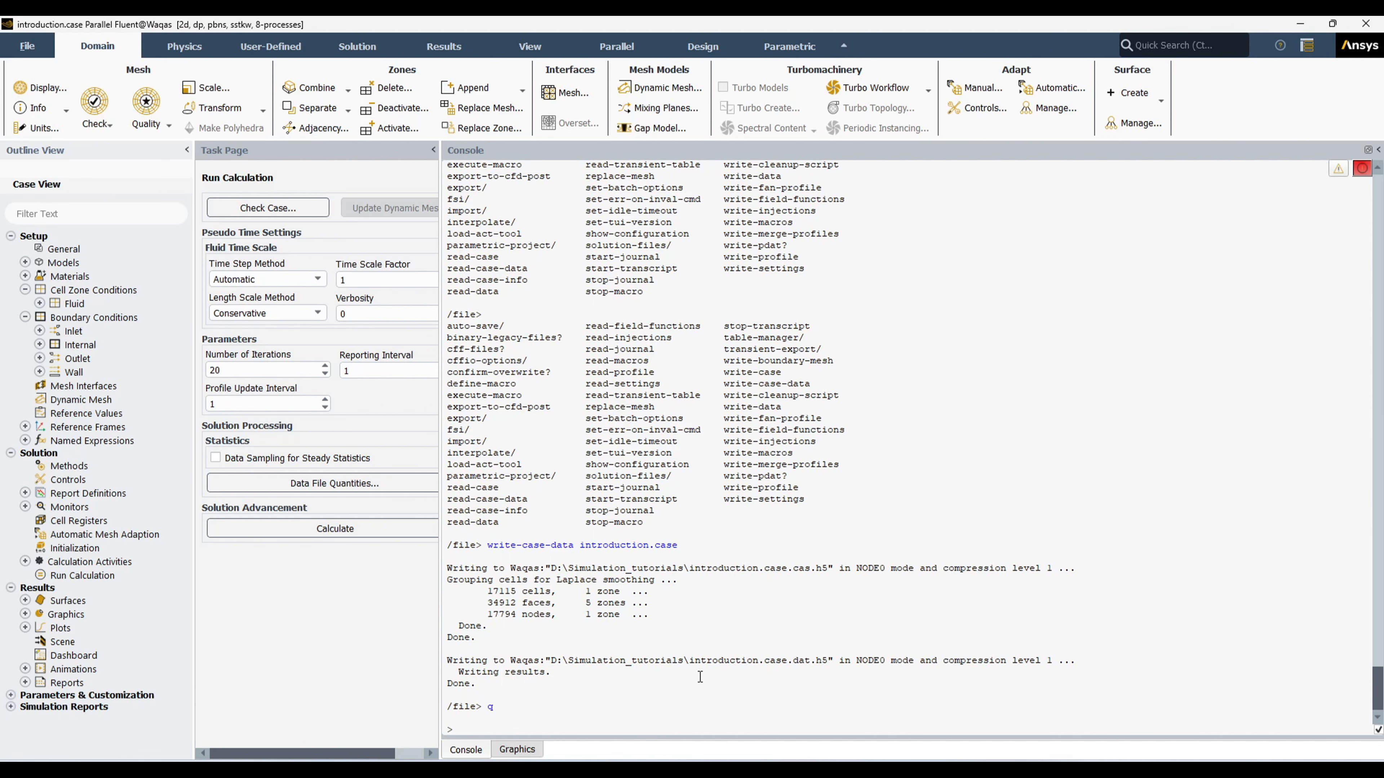
drag(691, 660, 828, 663)
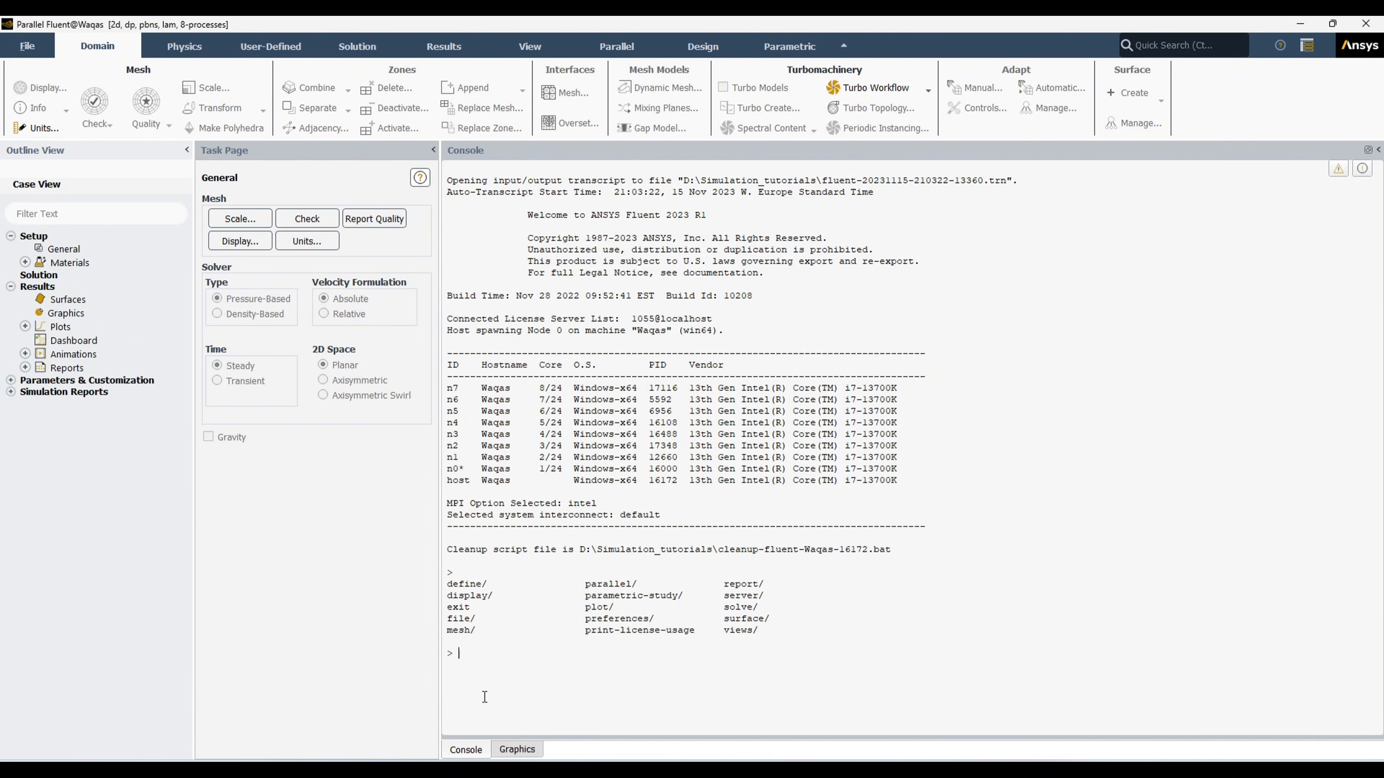
Step: In the empty Fluent session's console, enter the file menu and list its commands, examining read-case-data and read-case
click(490, 669)
drag(471, 620, 495, 657)
click(495, 657)
text(file)
key(Return)
key(Return)
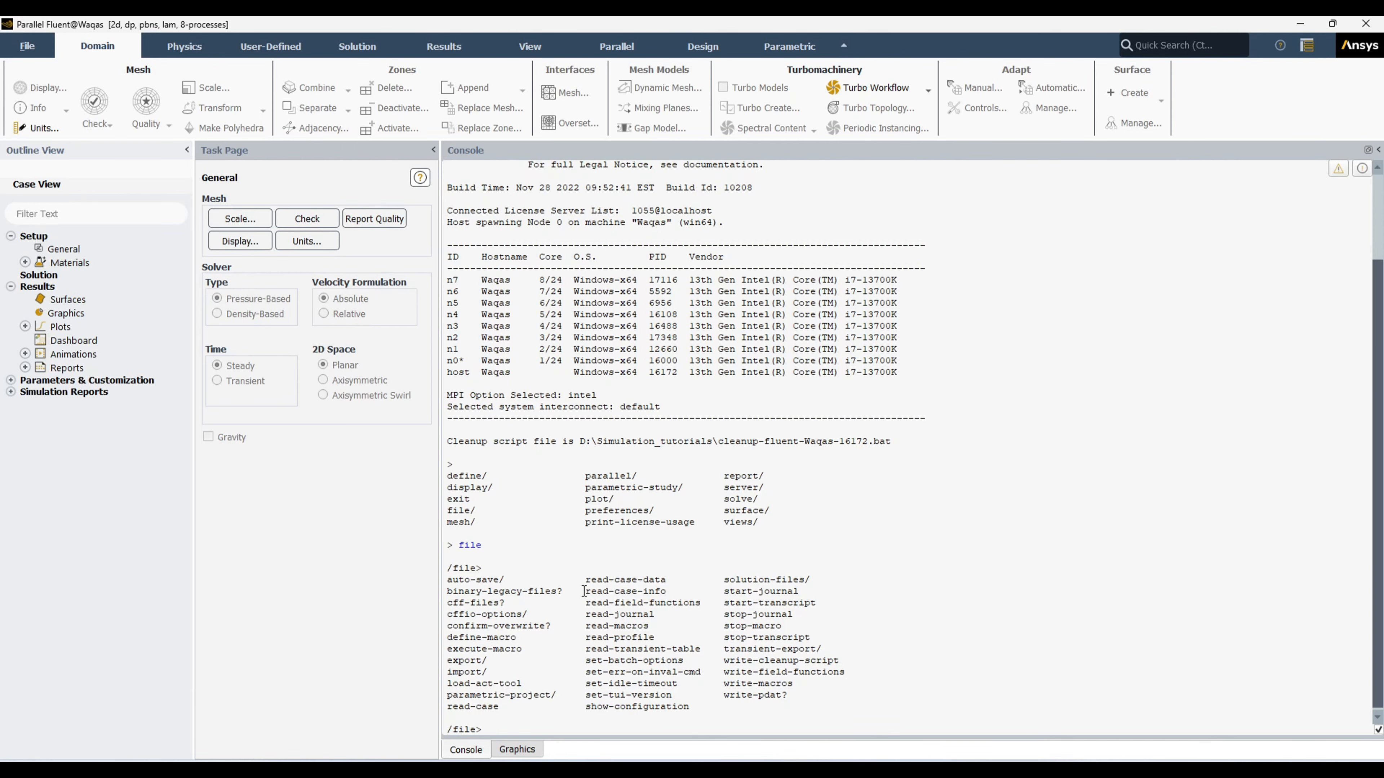
drag(586, 580, 656, 580)
click(657, 579)
drag(586, 580, 660, 580)
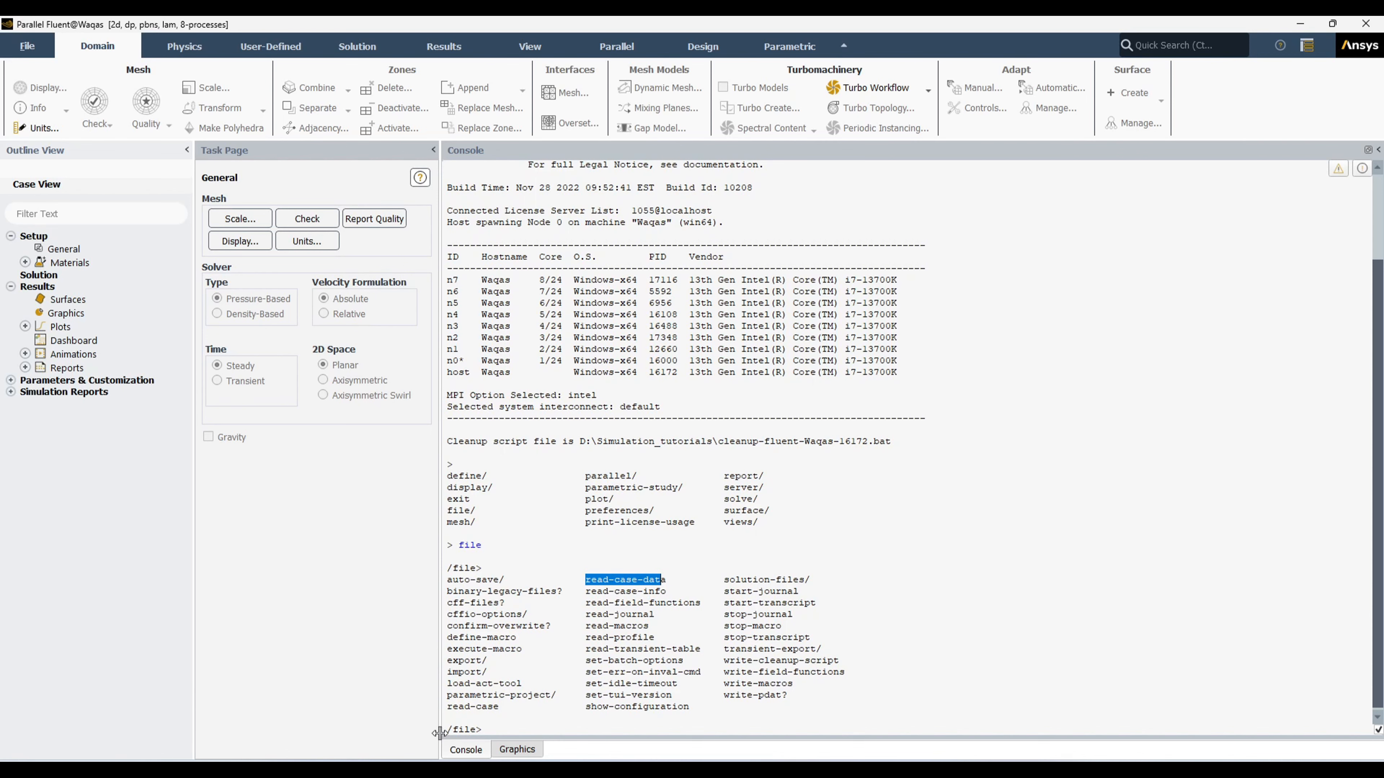
drag(499, 710, 448, 709)
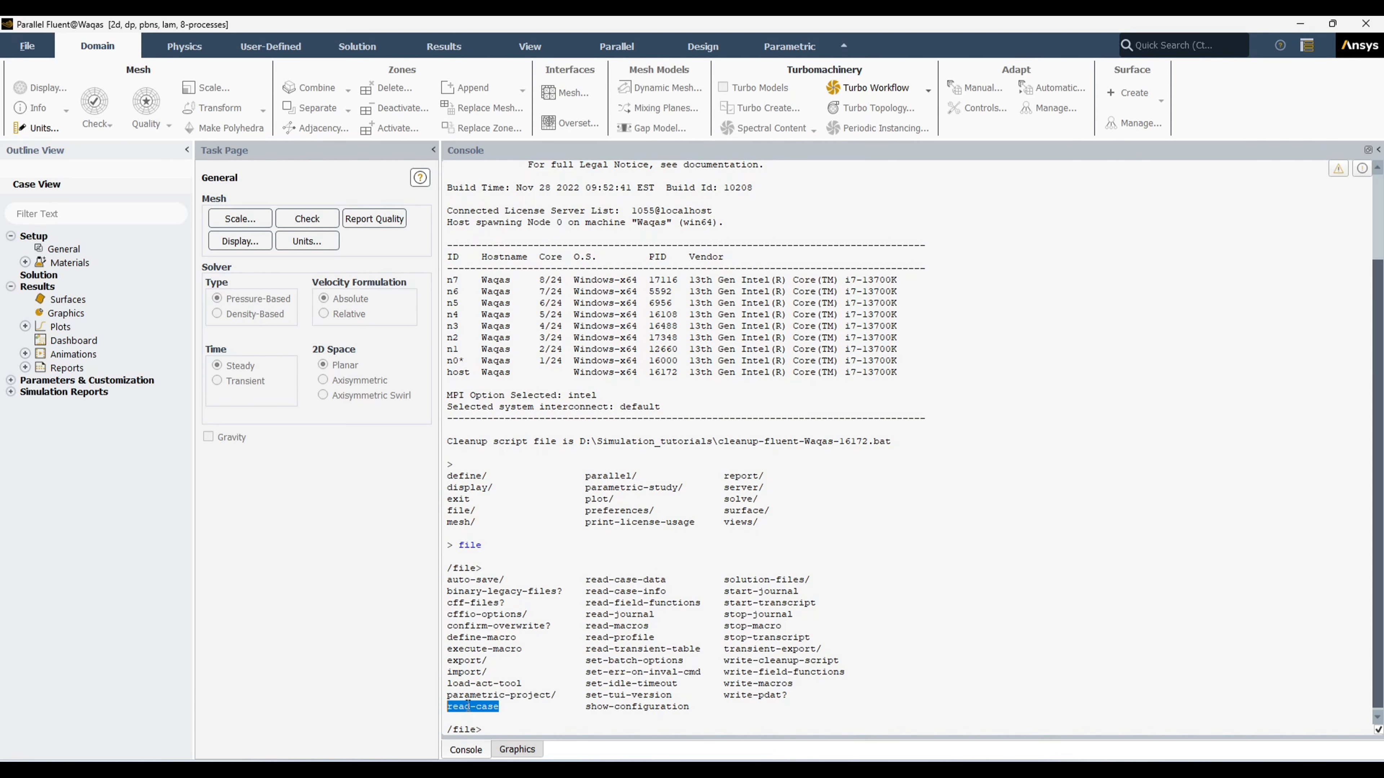
Step: Read the case file introduction.case from the file menu with the abbreviated command read-cas
click(513, 727)
text(reade-cas introduction.case)
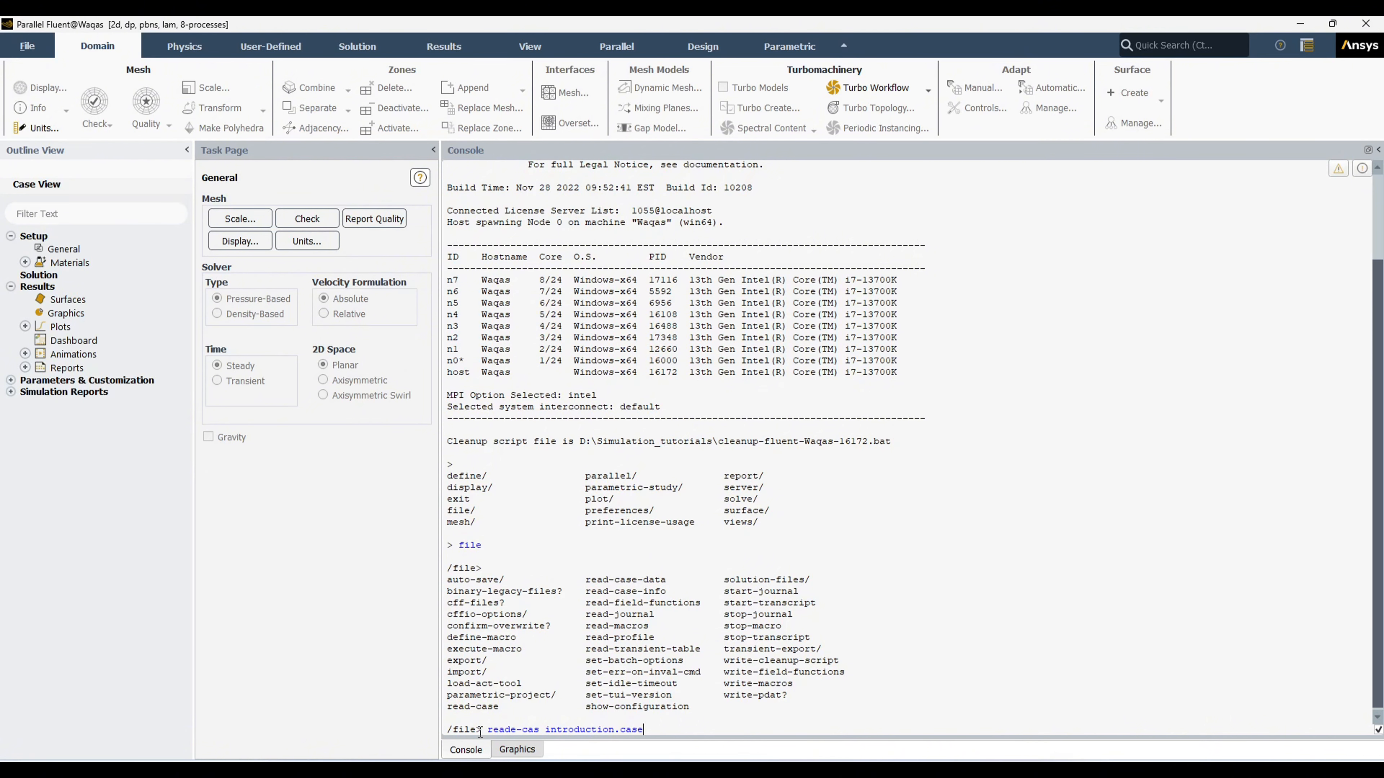
key(Return)
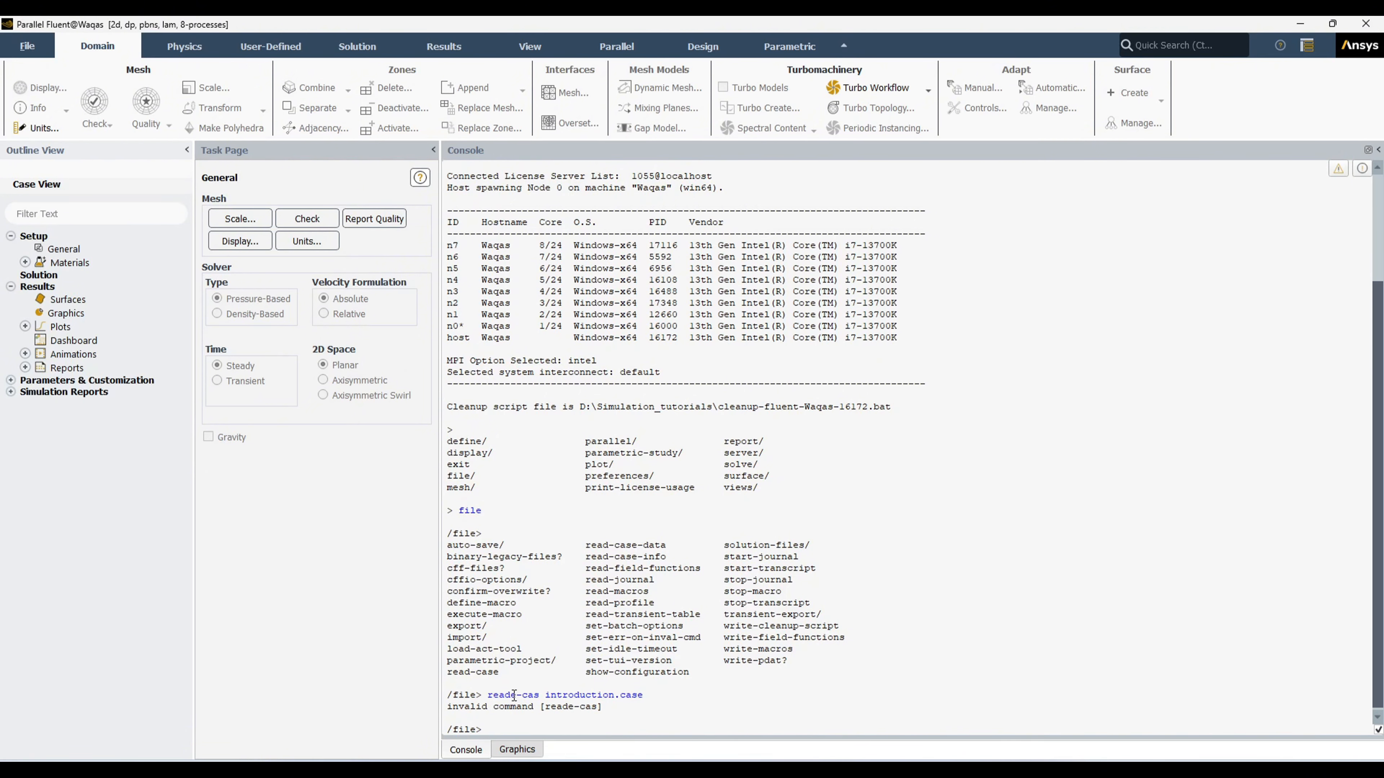
drag(488, 696, 643, 696)
middle_click(592, 738)
key(BackSpace)
key(Return)
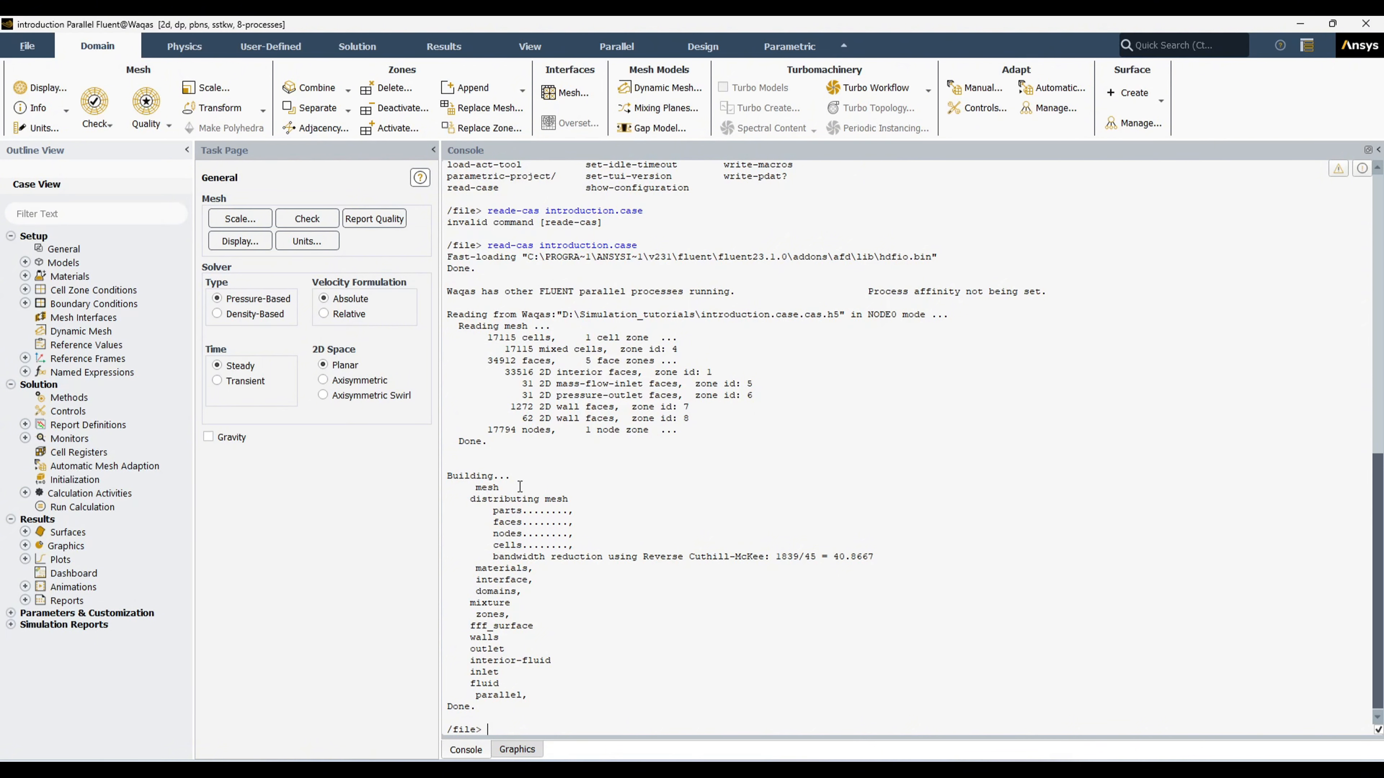
Step: Display the loaded fluid cell zone, found under Cell Zone Conditions, in the graphics window
click(522, 750)
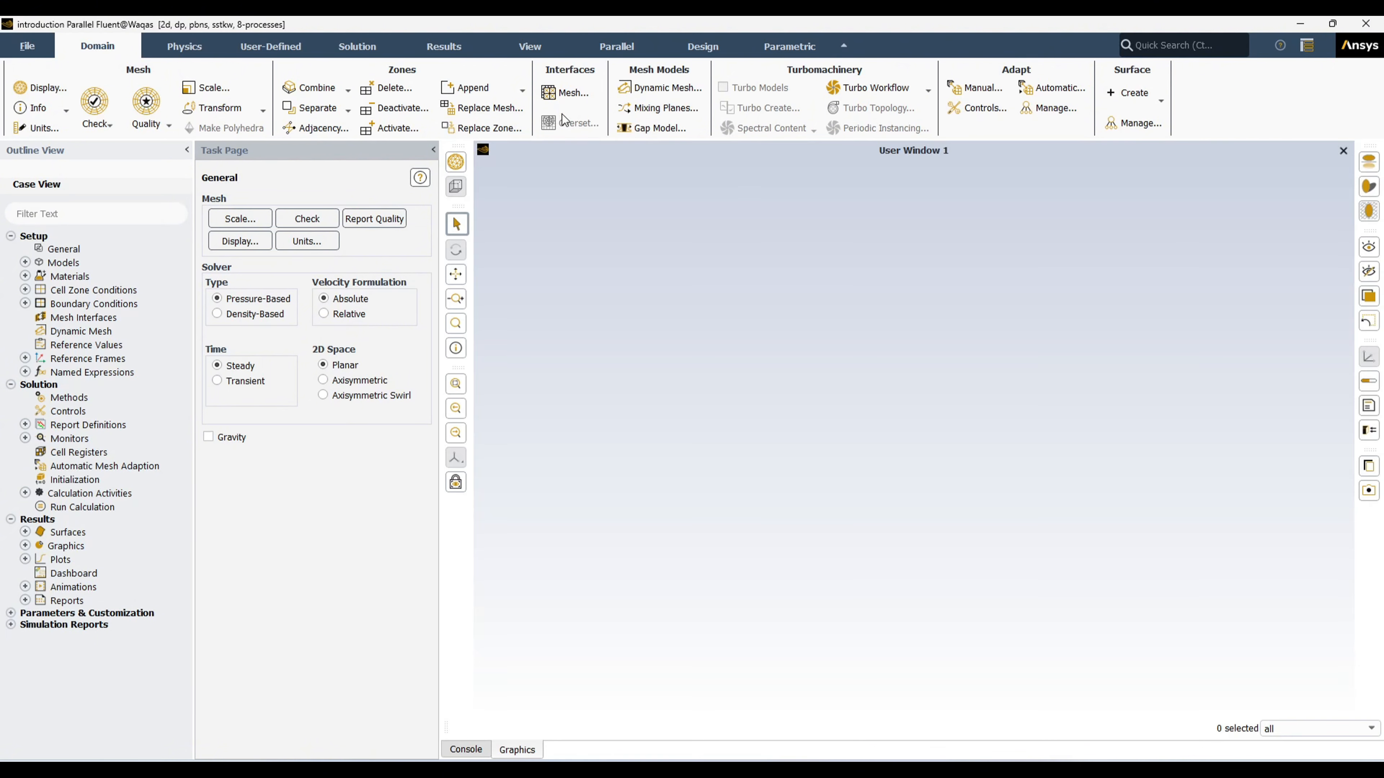
click(25, 276)
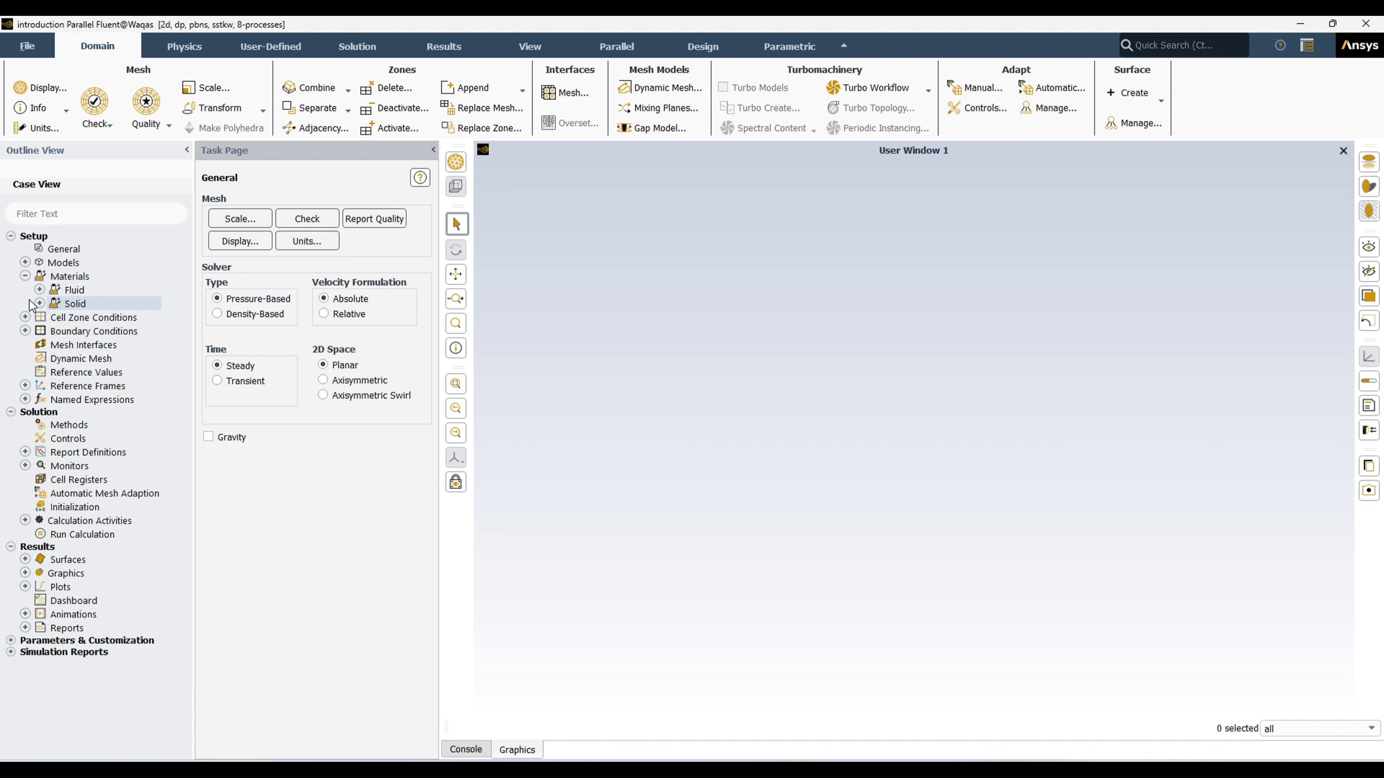
click(26, 317)
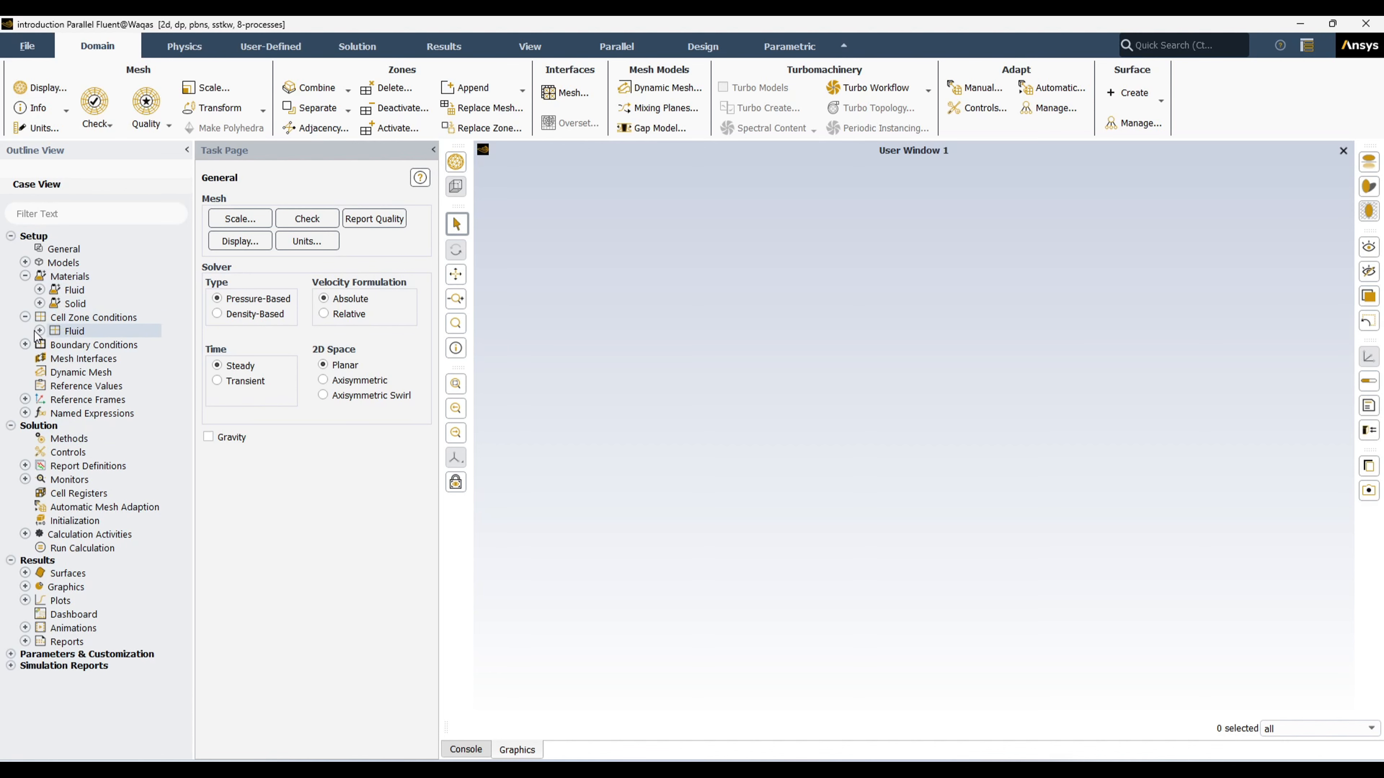
click(40, 330)
right_click(89, 344)
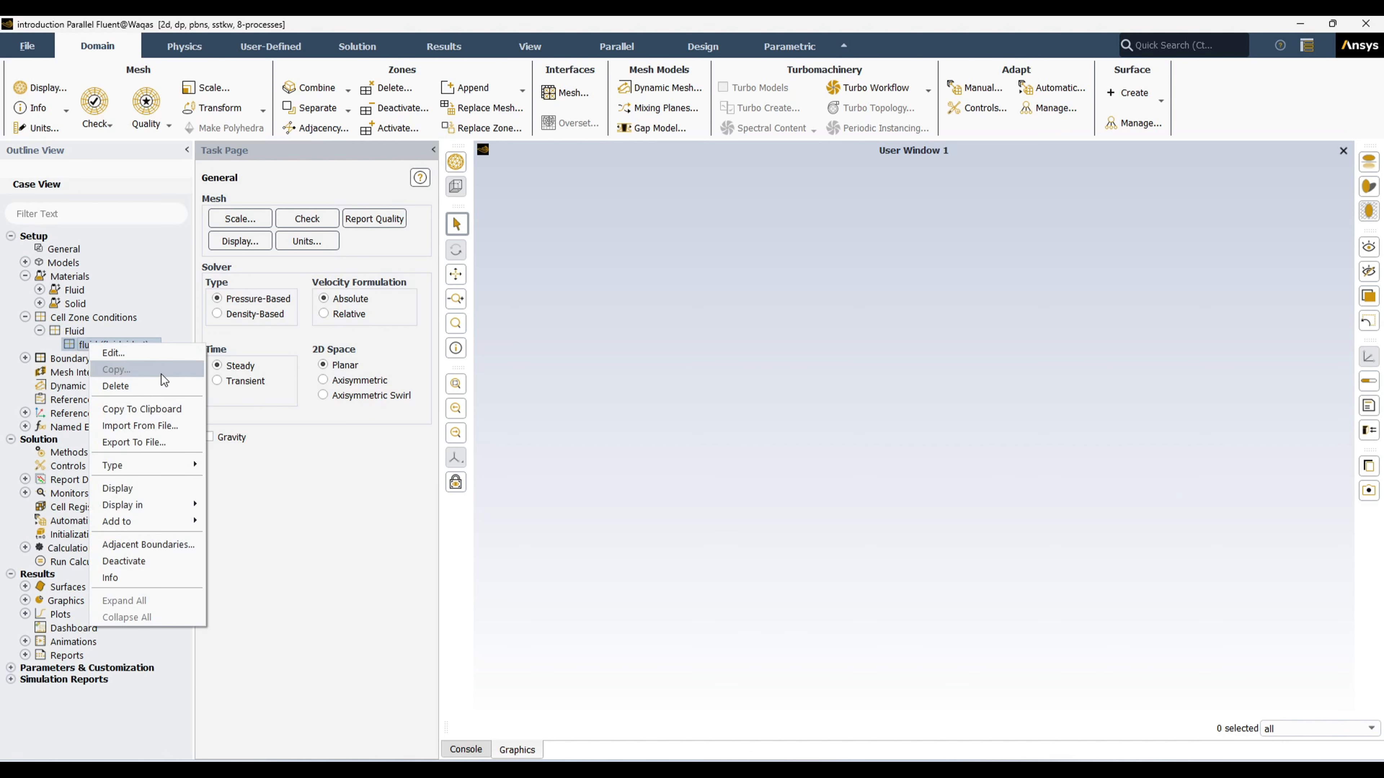
click(118, 488)
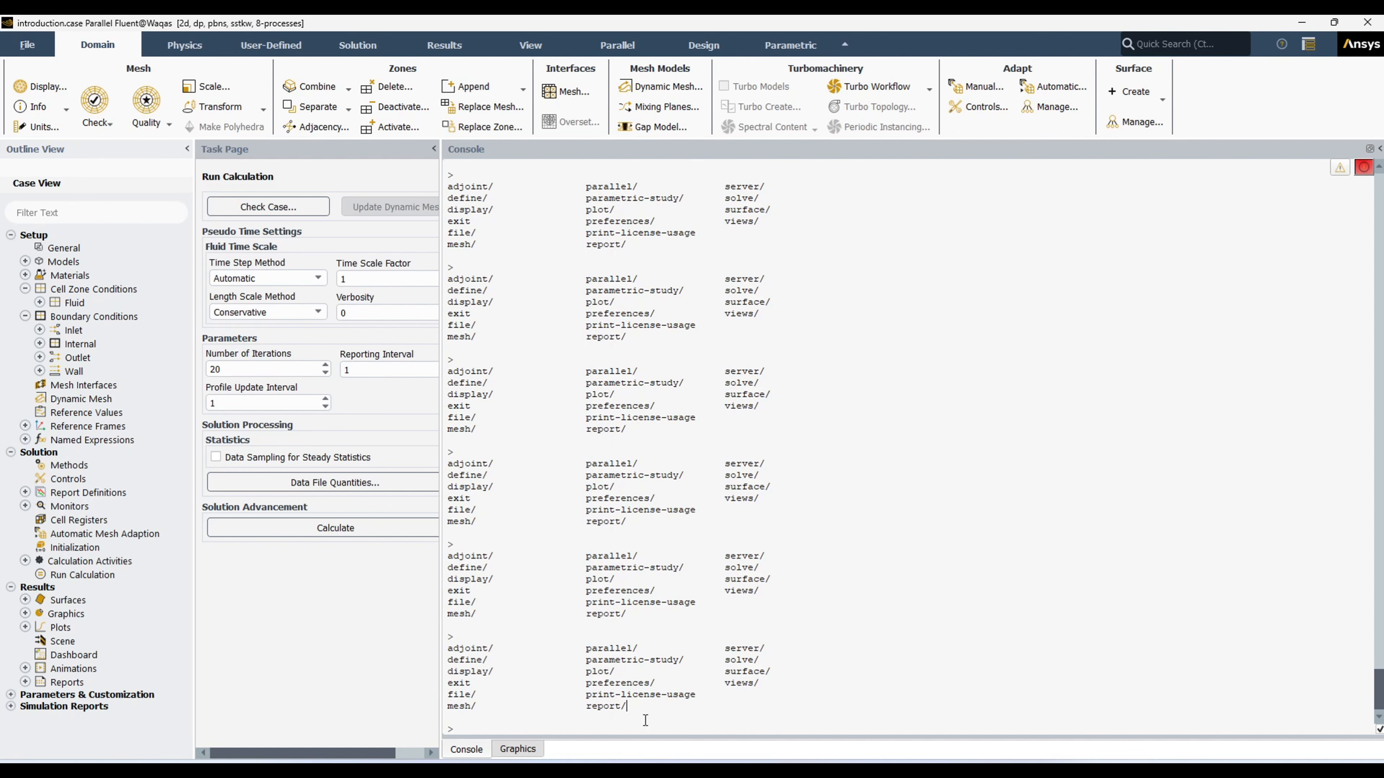
Step: In the introduction.case session, run the journal commands that set the inlet mass flow to 4 and temperature to 313.15 and iterate 20 times
text(/file/set-tui-version "23.1" /define/boundary-conditions/mass-flow-inlet inlet yes yes no 4 no 313.15 no 0. no yes no no yes 5. 10 /solve/initialize/set-hyb-initializationgeneral-settings/ 20 1. 1. "relative" no no no /solve/iterate 20)
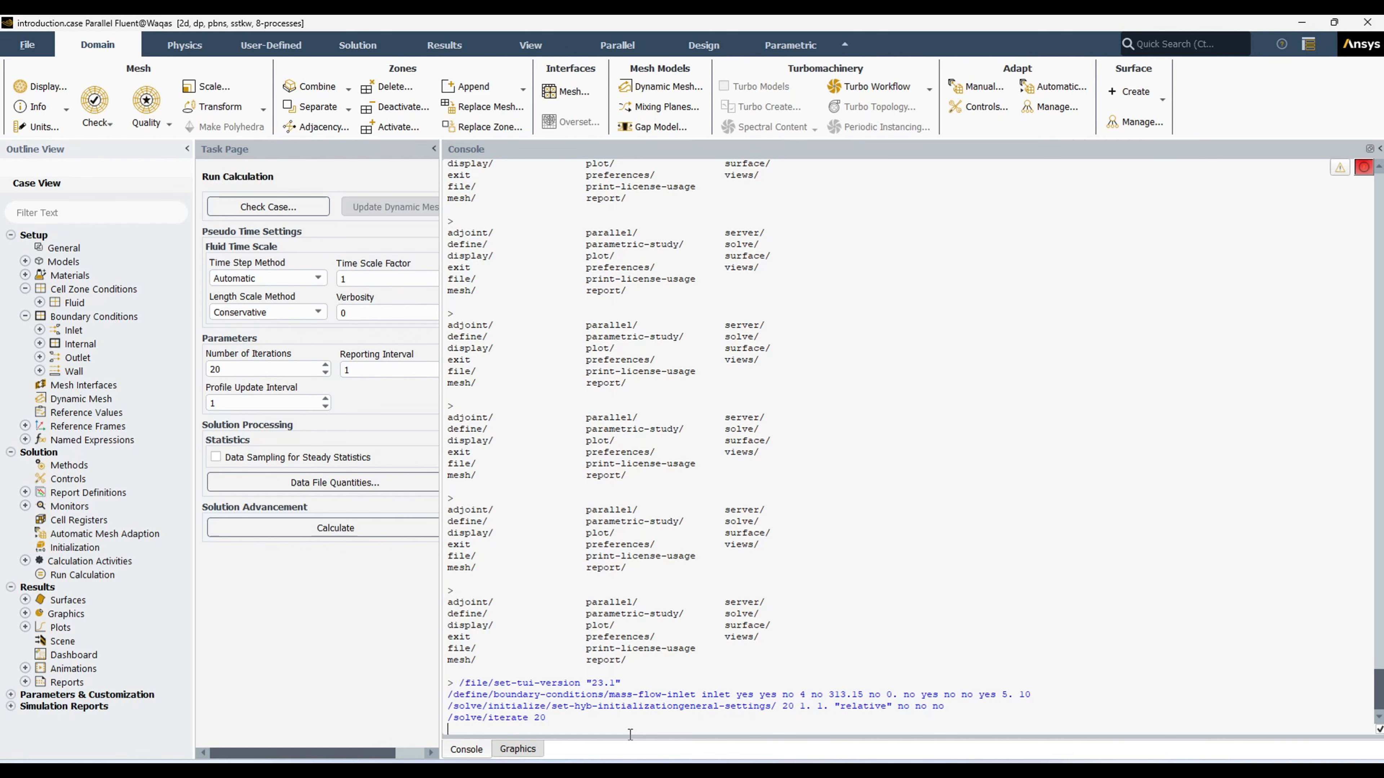
key(Return)
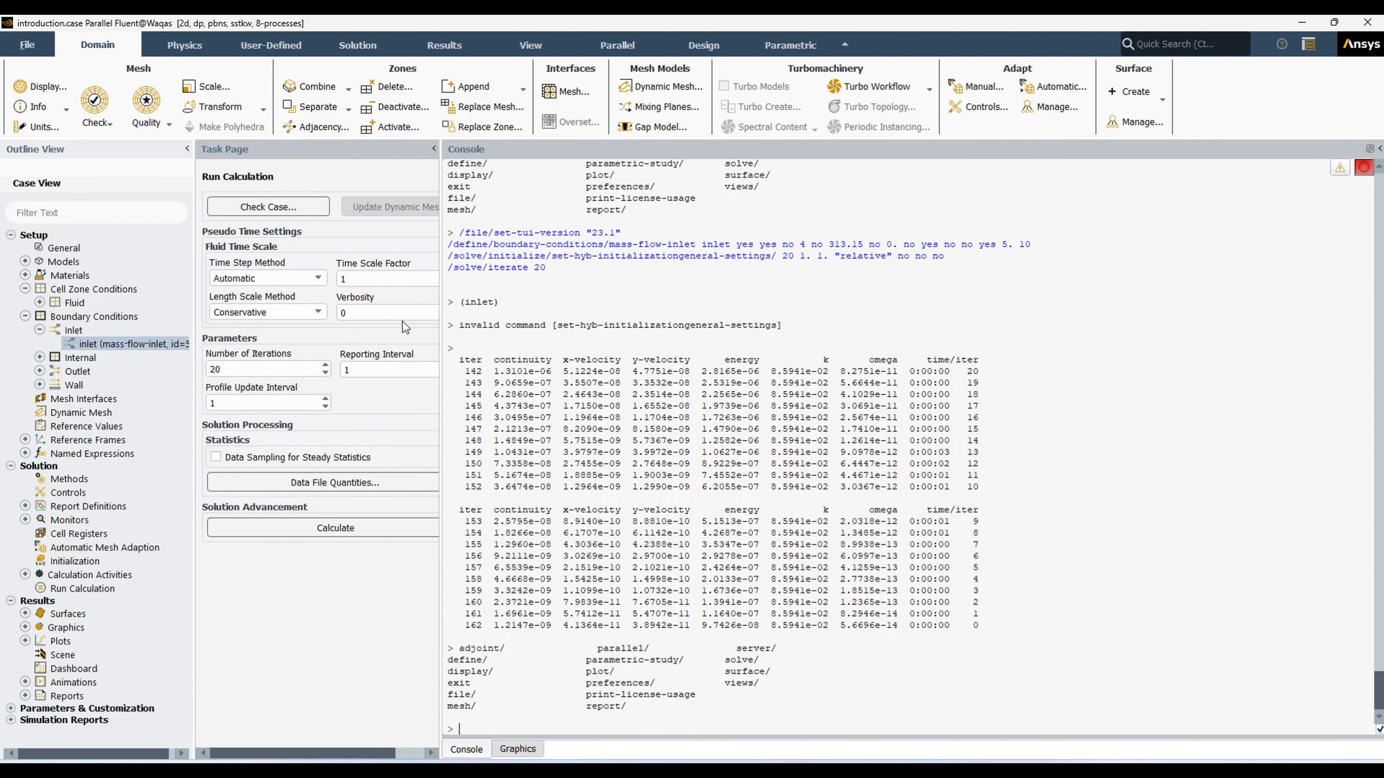
scroll(580, 705, down, 1)
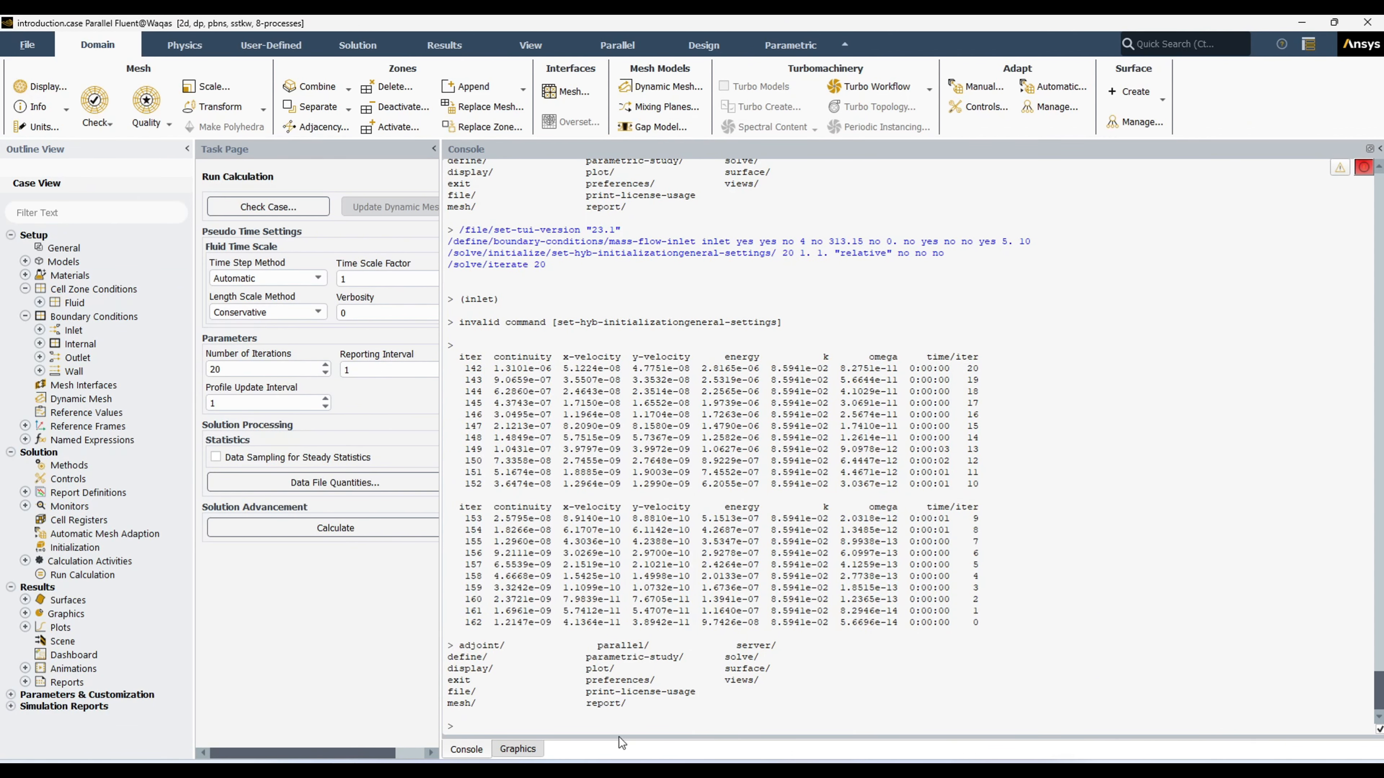
Step: List the top-level console commands, enter the define menu and list its commands
key(Return)
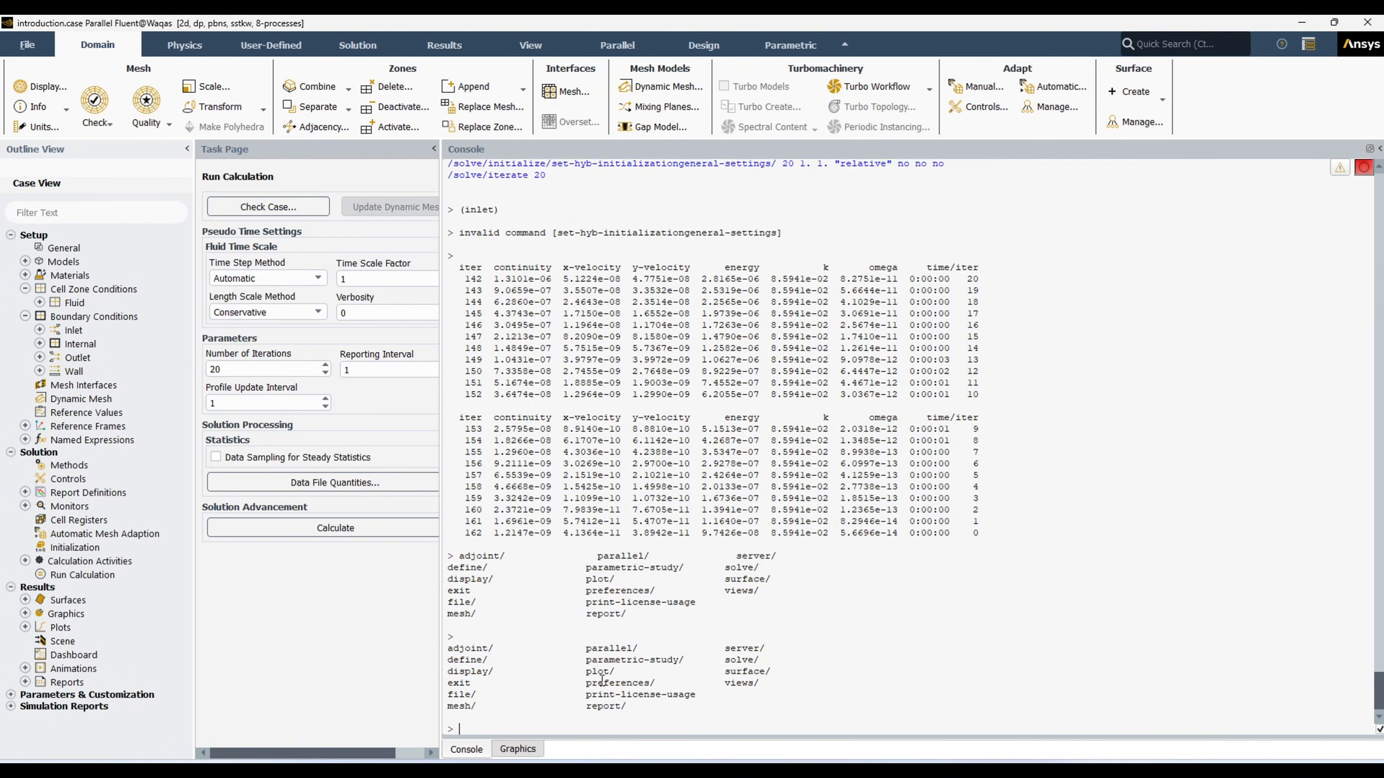
text(define)
key(Return)
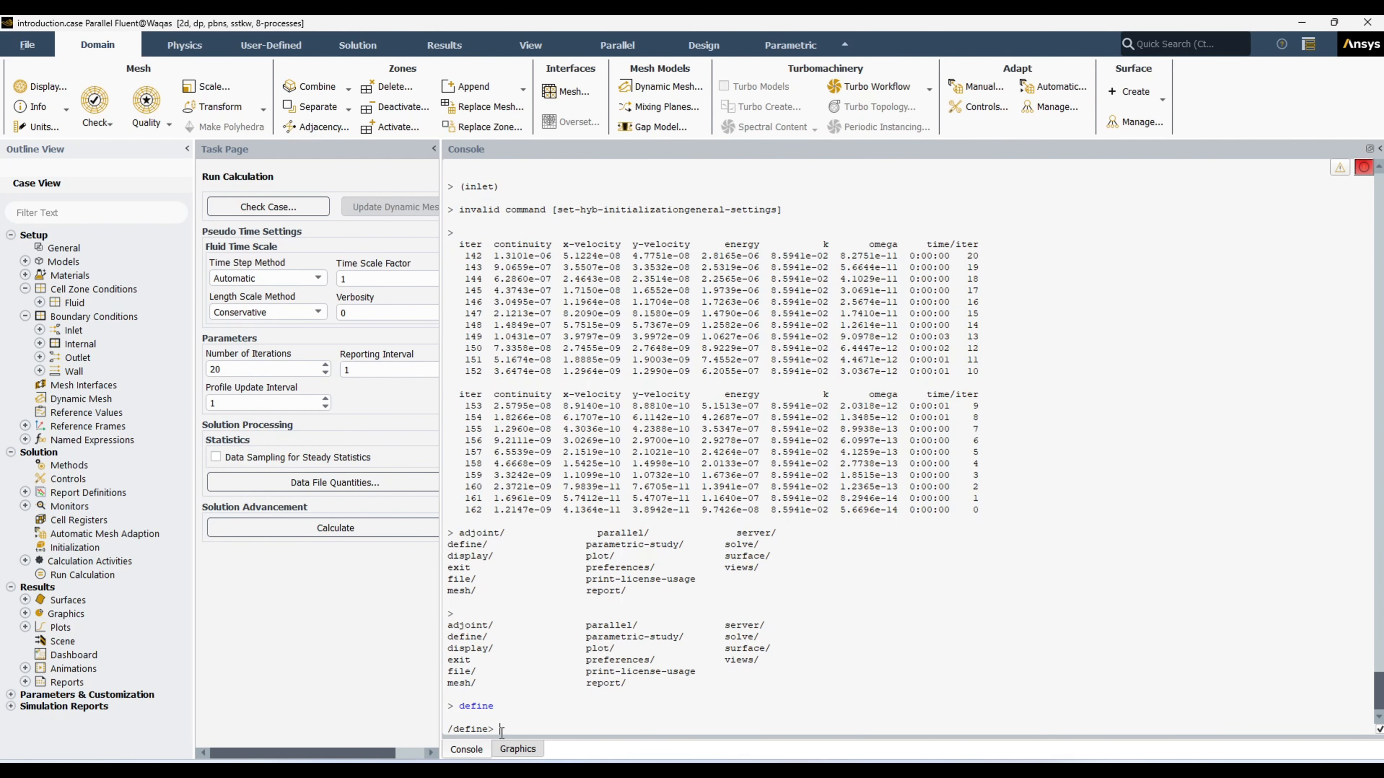
key(Return)
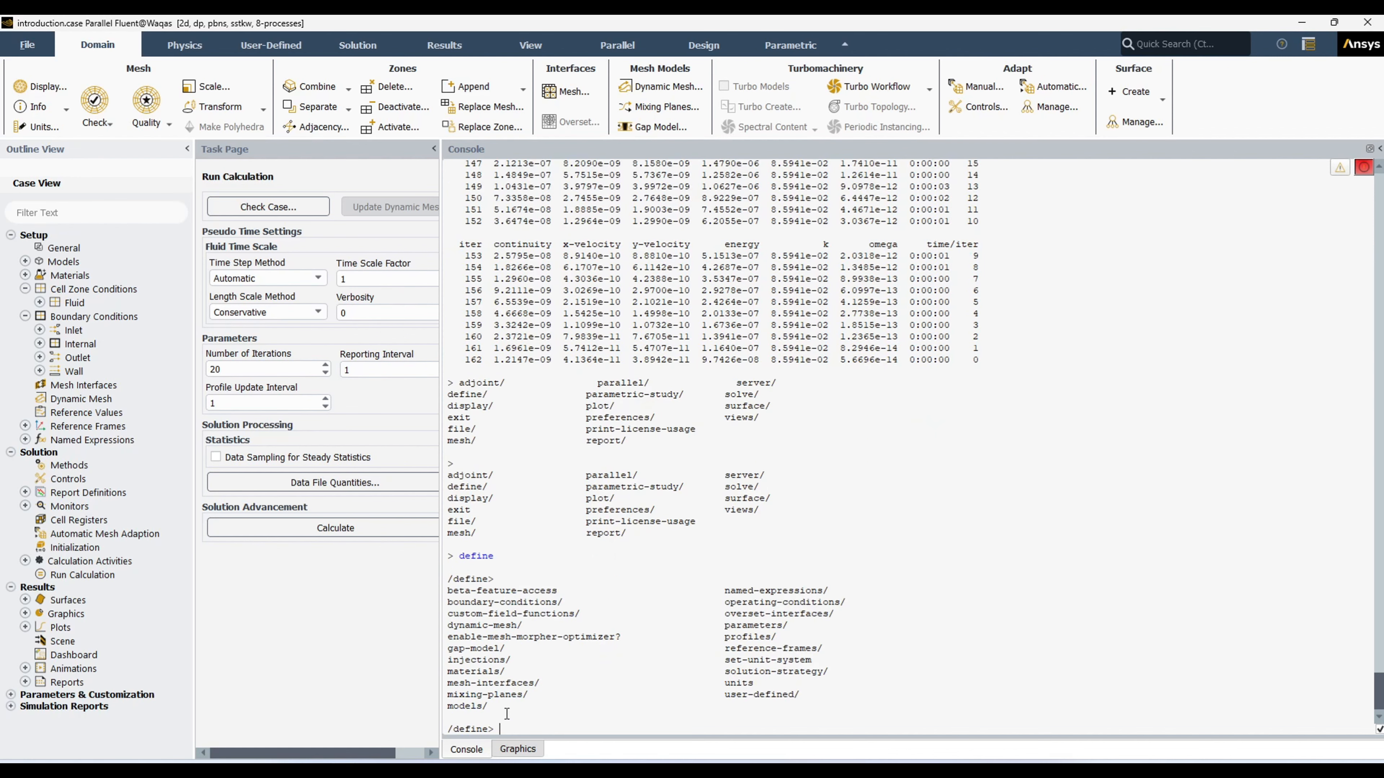
drag(490, 706, 435, 602)
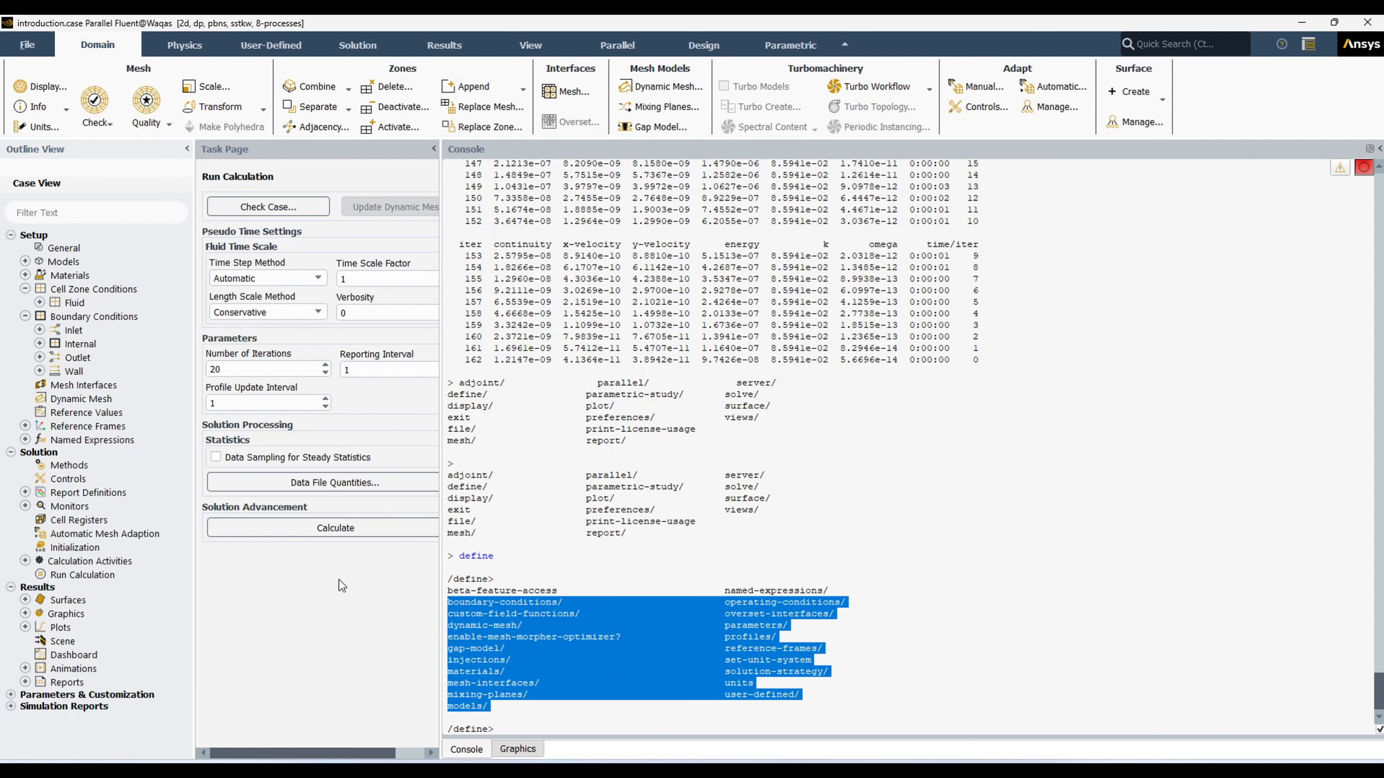
click(661, 657)
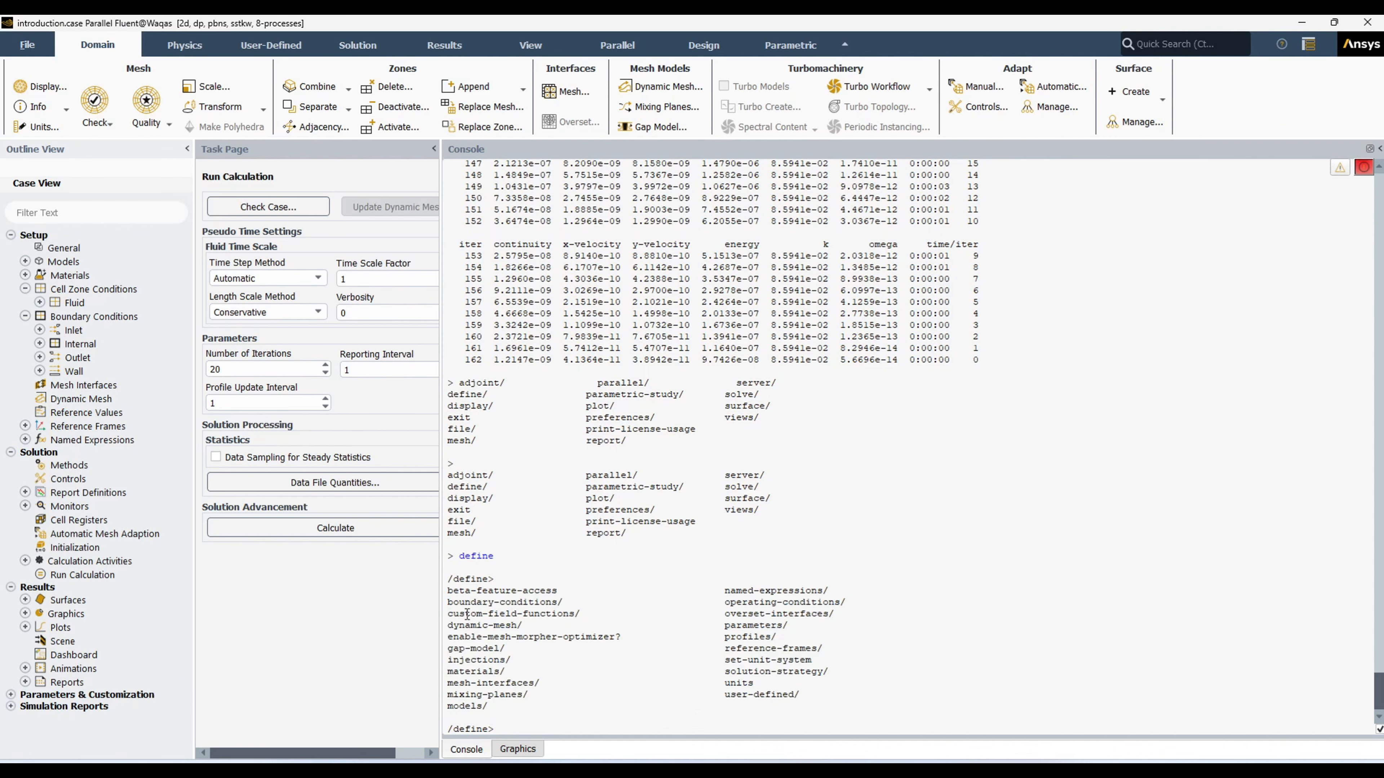
Step: Enter the boundary-conditions submenu with the abbreviated command bound-cond and list its commands
drag(447, 602, 571, 603)
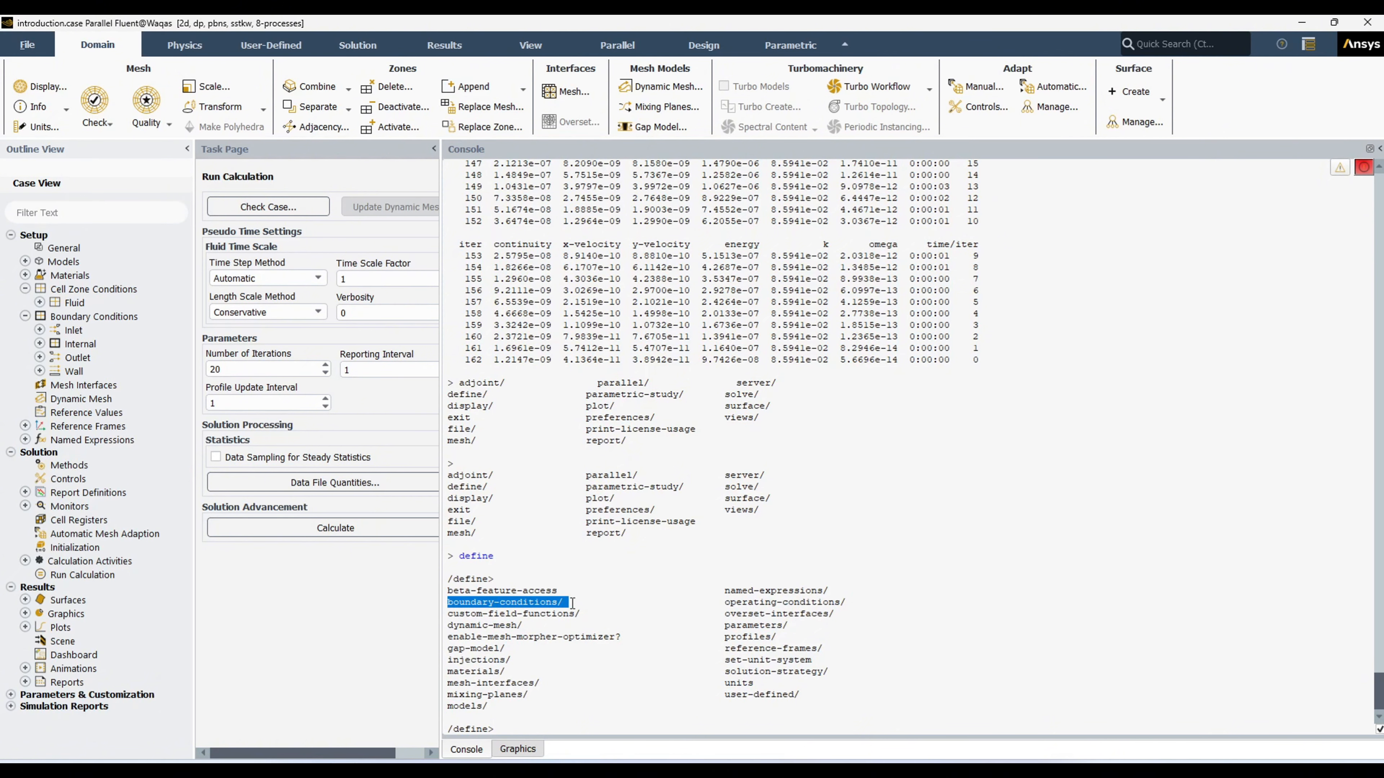
click(552, 719)
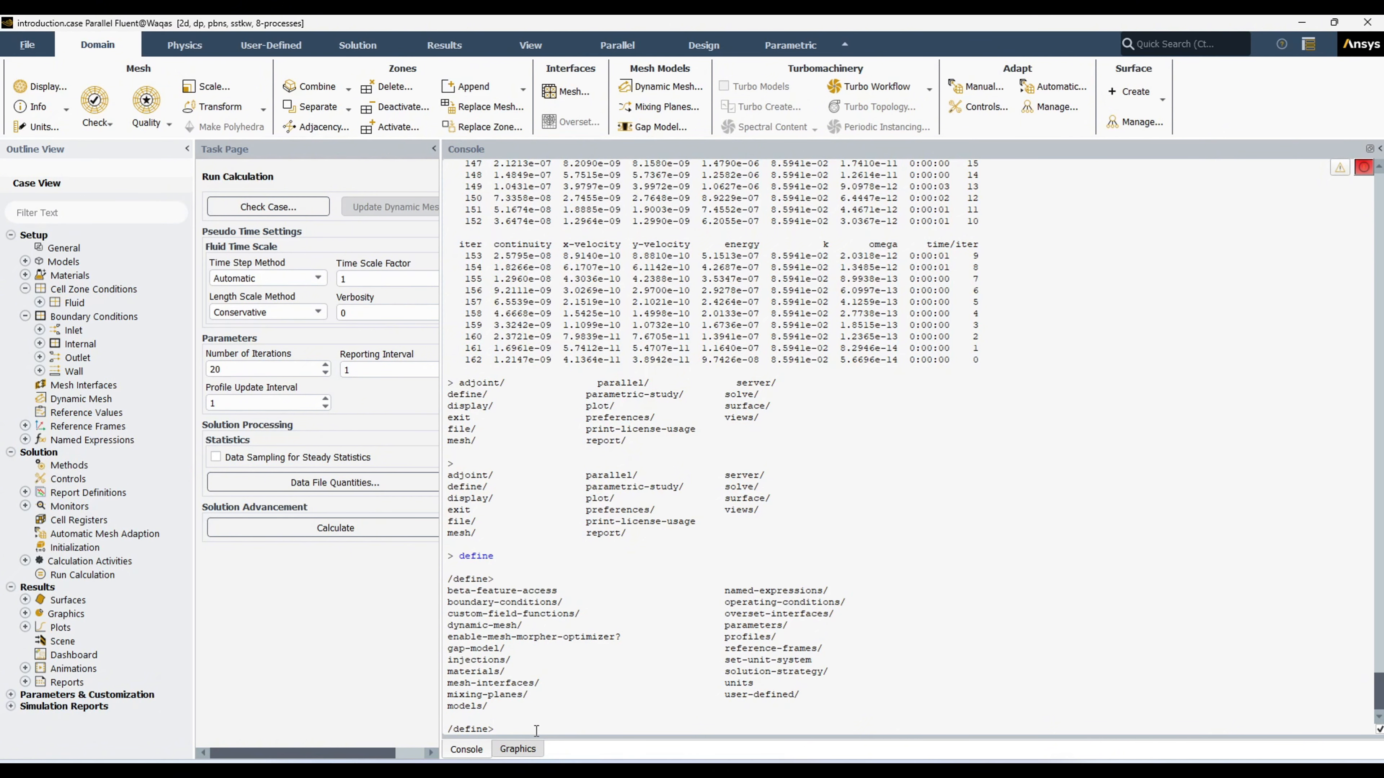
text(bound-cond)
key(Return)
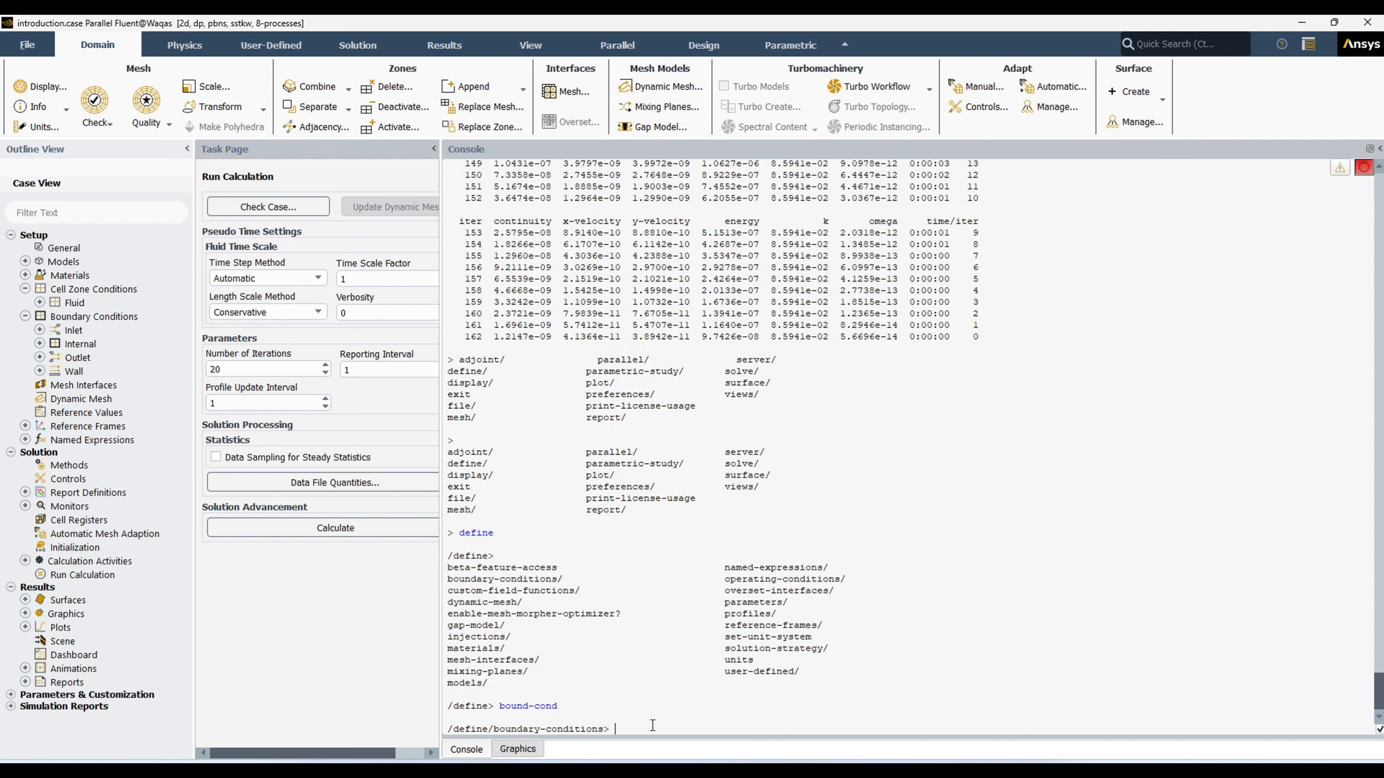
key(Return)
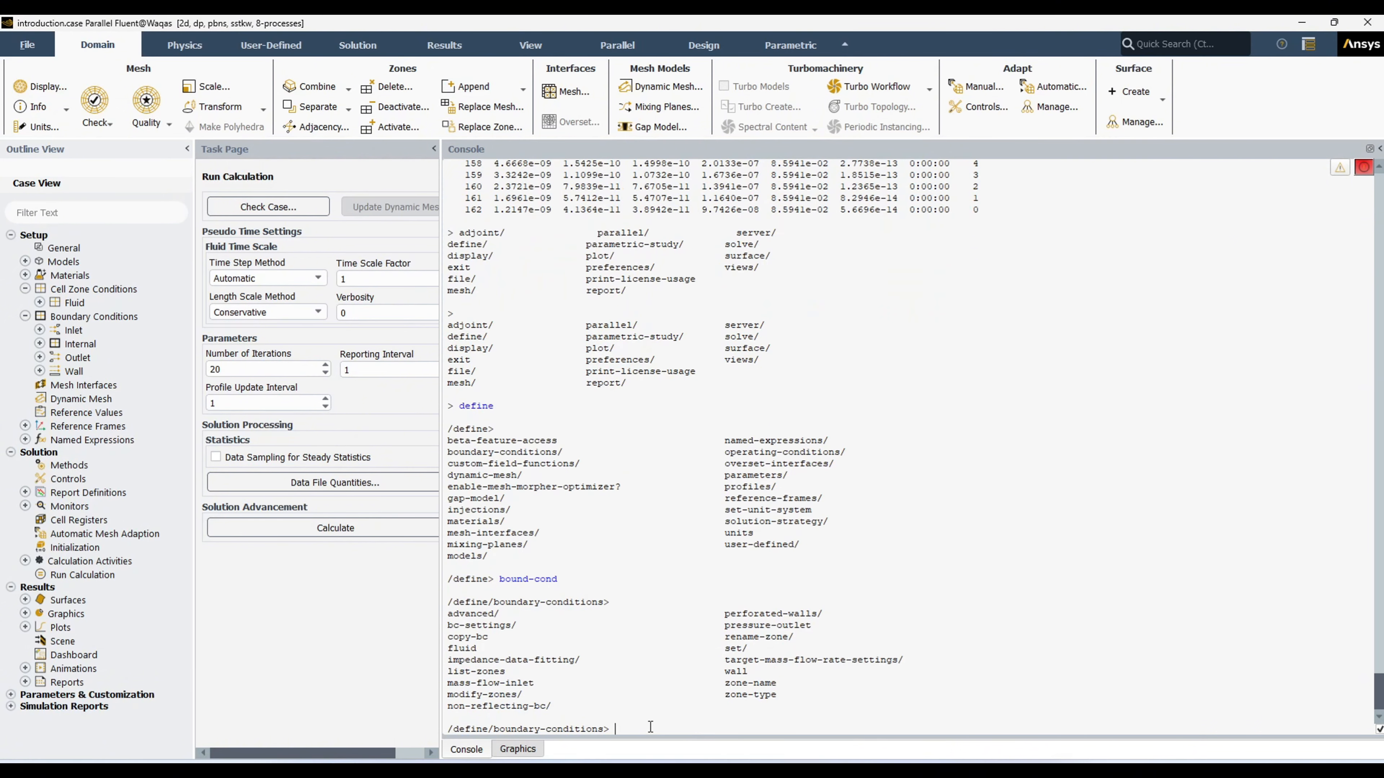
Step: Examine the boundary-condition commands such as pressure-outlet and wall, and expand the Inlet boundaries in the case outline
drag(783, 695, 452, 613)
double_click(727, 626)
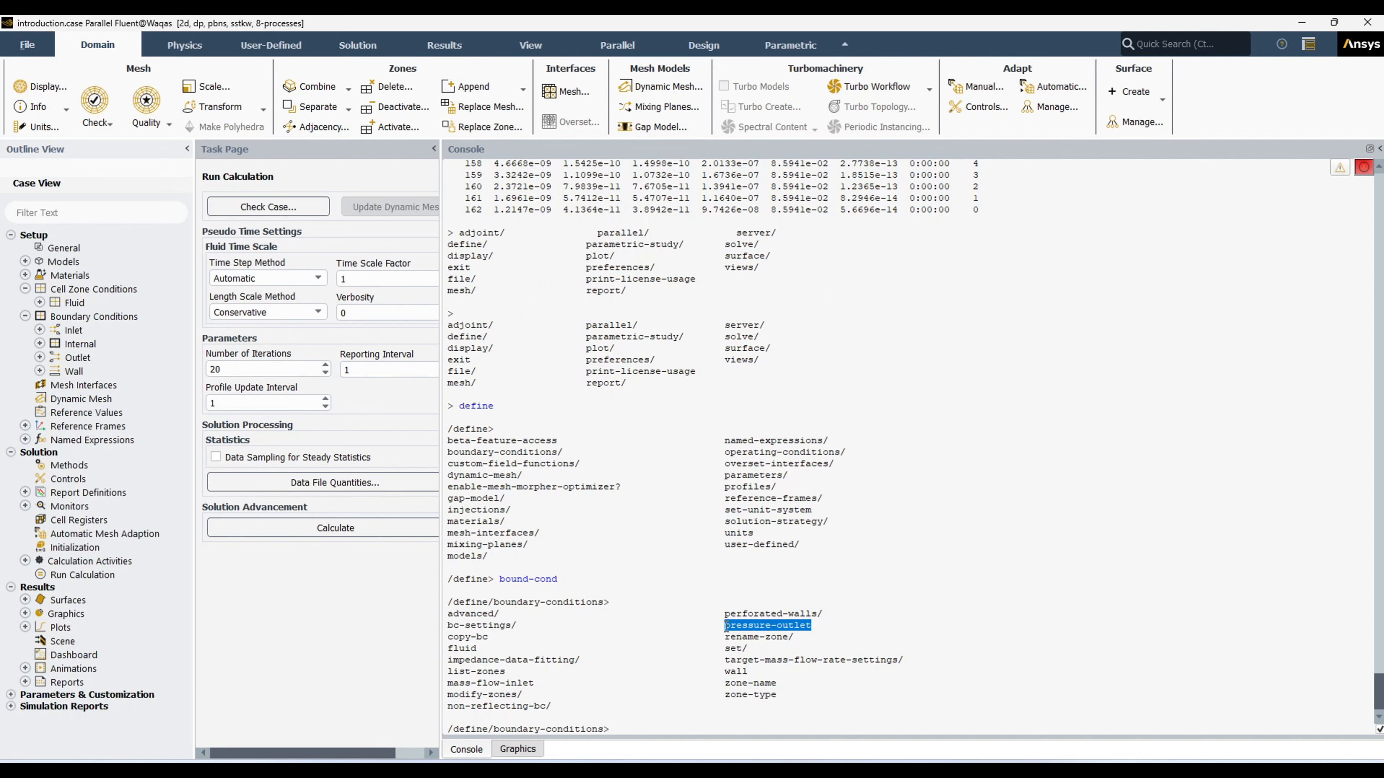
drag(726, 649, 751, 673)
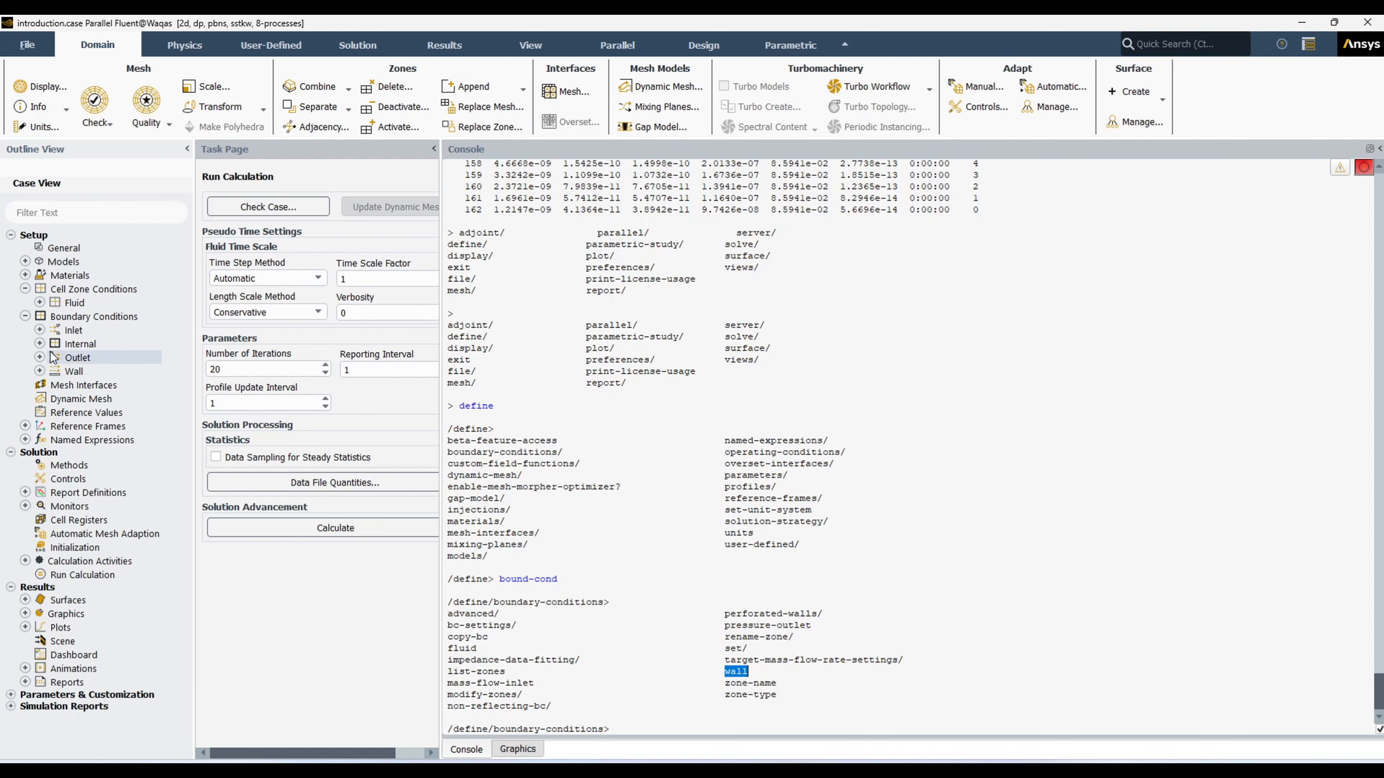
click(40, 329)
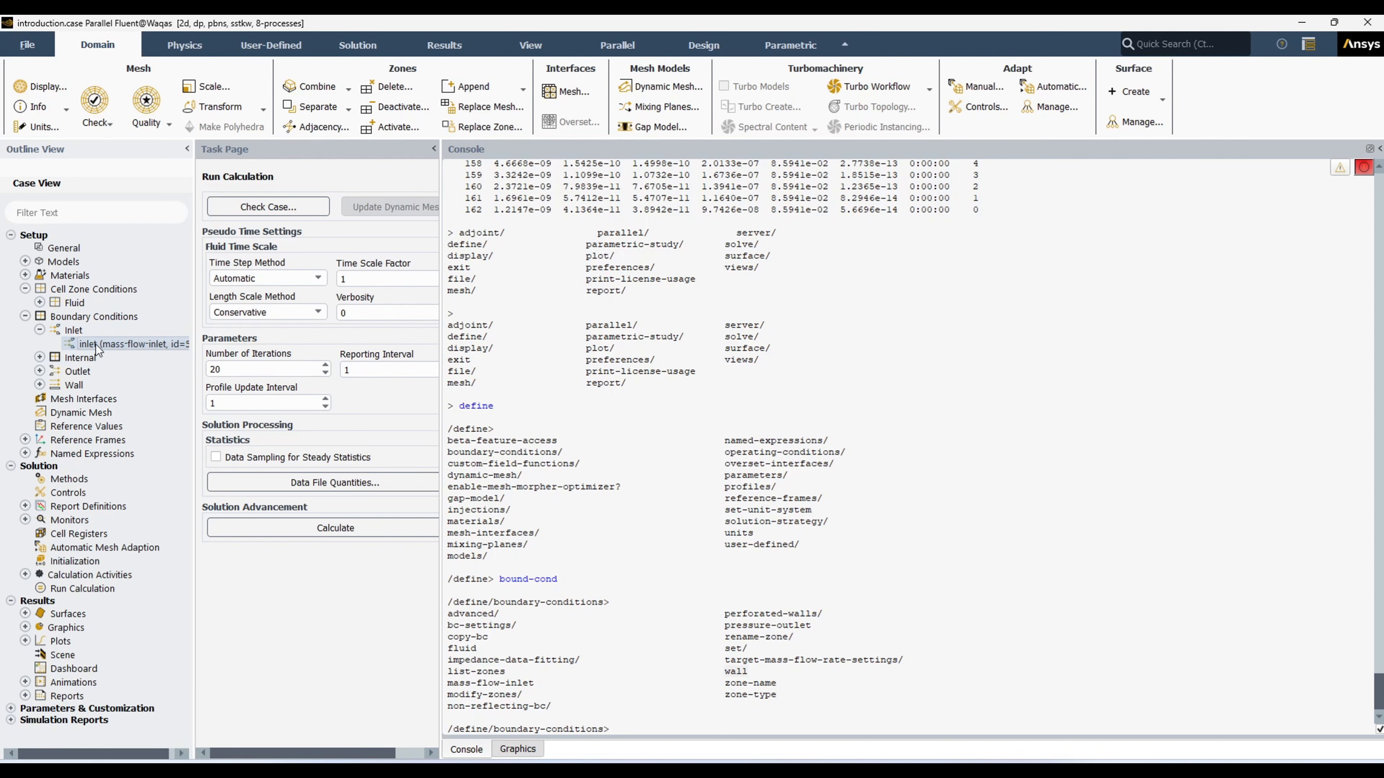
Step: Collapse the Inlet boundaries in the outline and start the mass-flow-inlet command in the boundary-conditions console menu
click(39, 330)
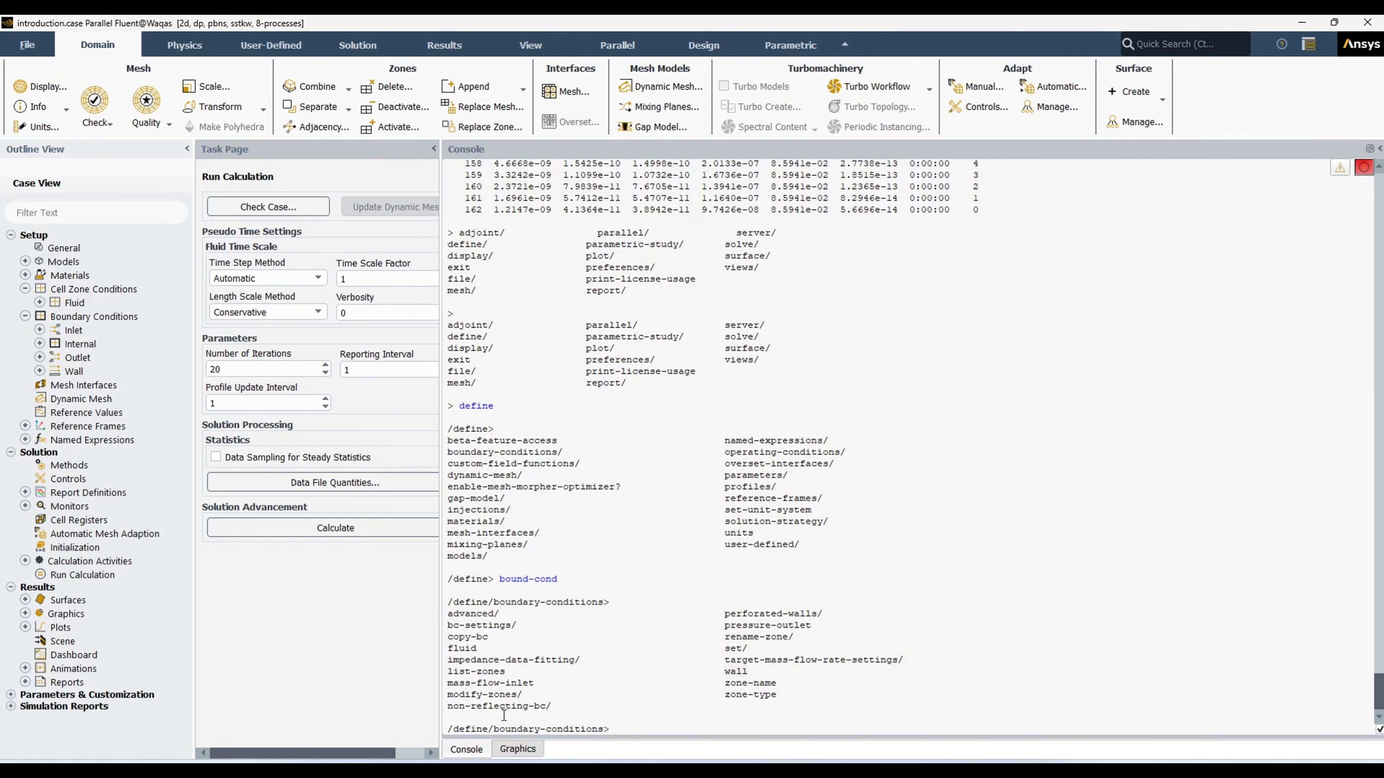
mouse_move(541, 684)
mouse_down()
mouse_move(444, 689)
mouse_move(528, 695)
mouse_up()
click(632, 729)
text(m)
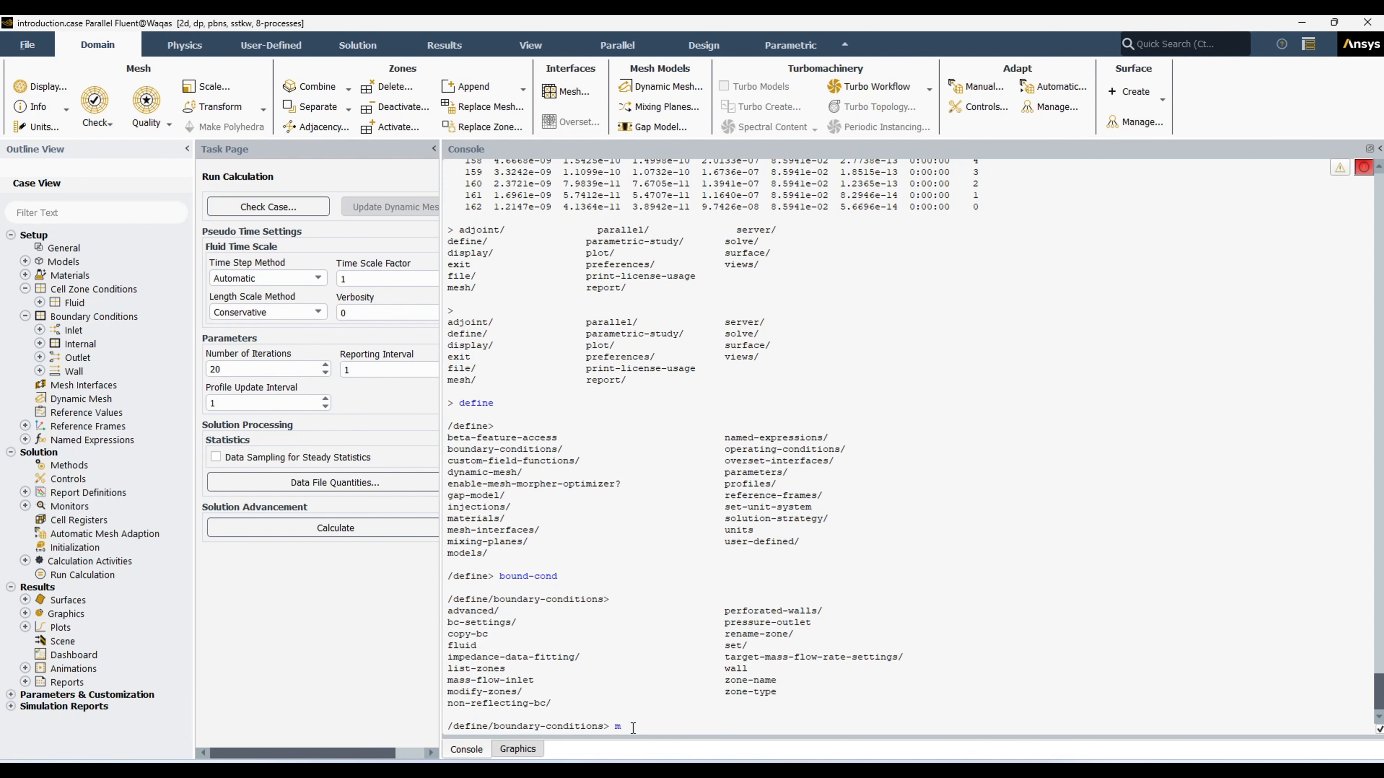
text(ass-flow-inlet)
key(Return)
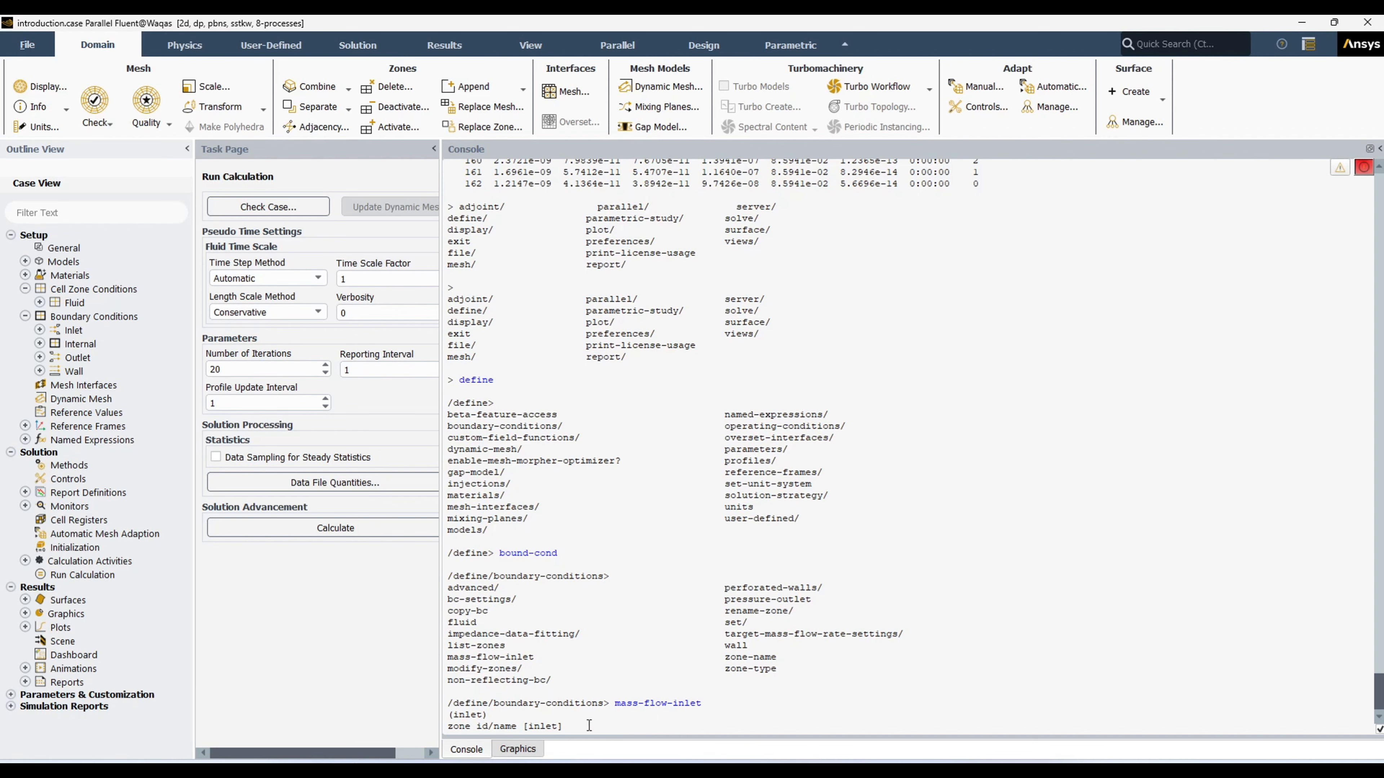
Step: Check the inlet zone's name in the case outline and enter inlet as the zone for the mass-flow-inlet command
drag(615, 705, 650, 706)
click(40, 331)
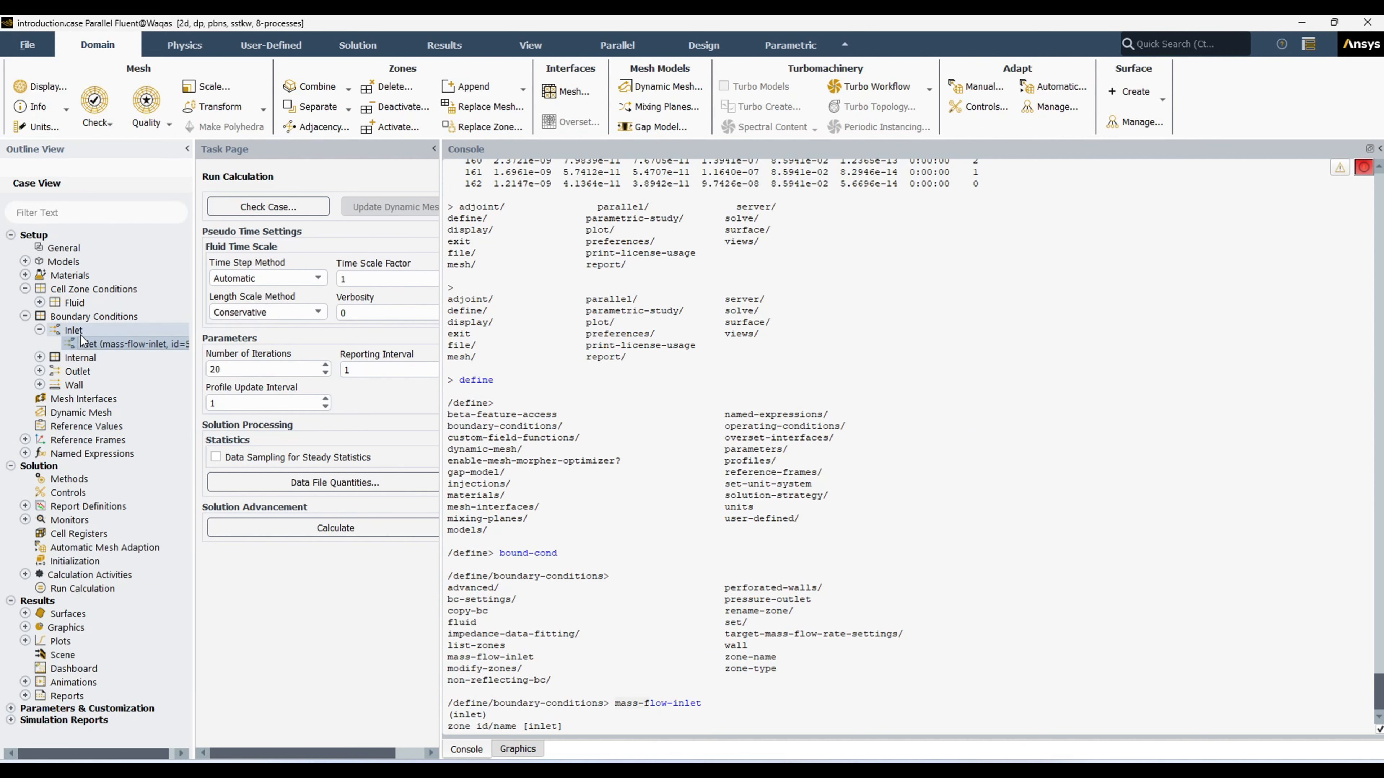
drag(527, 727, 559, 733)
click(558, 733)
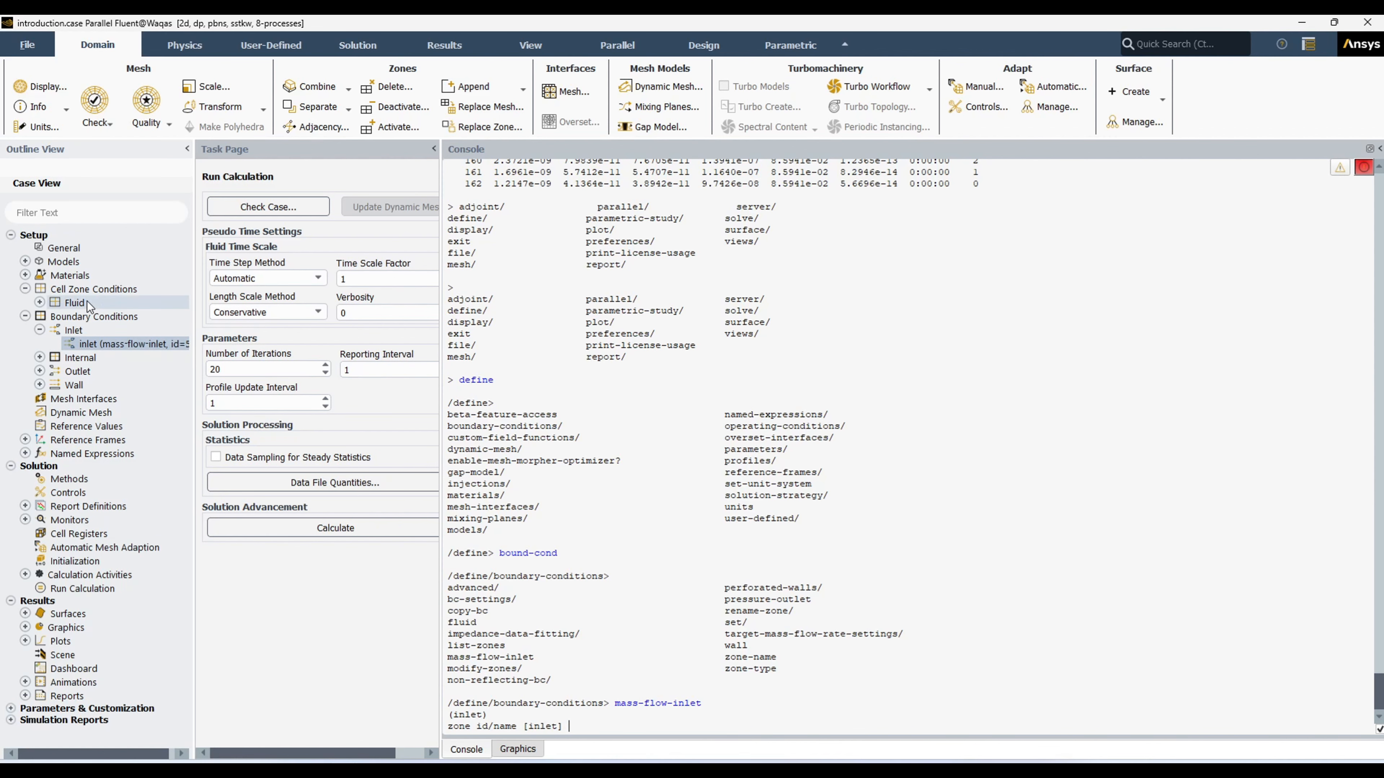
click(79, 347)
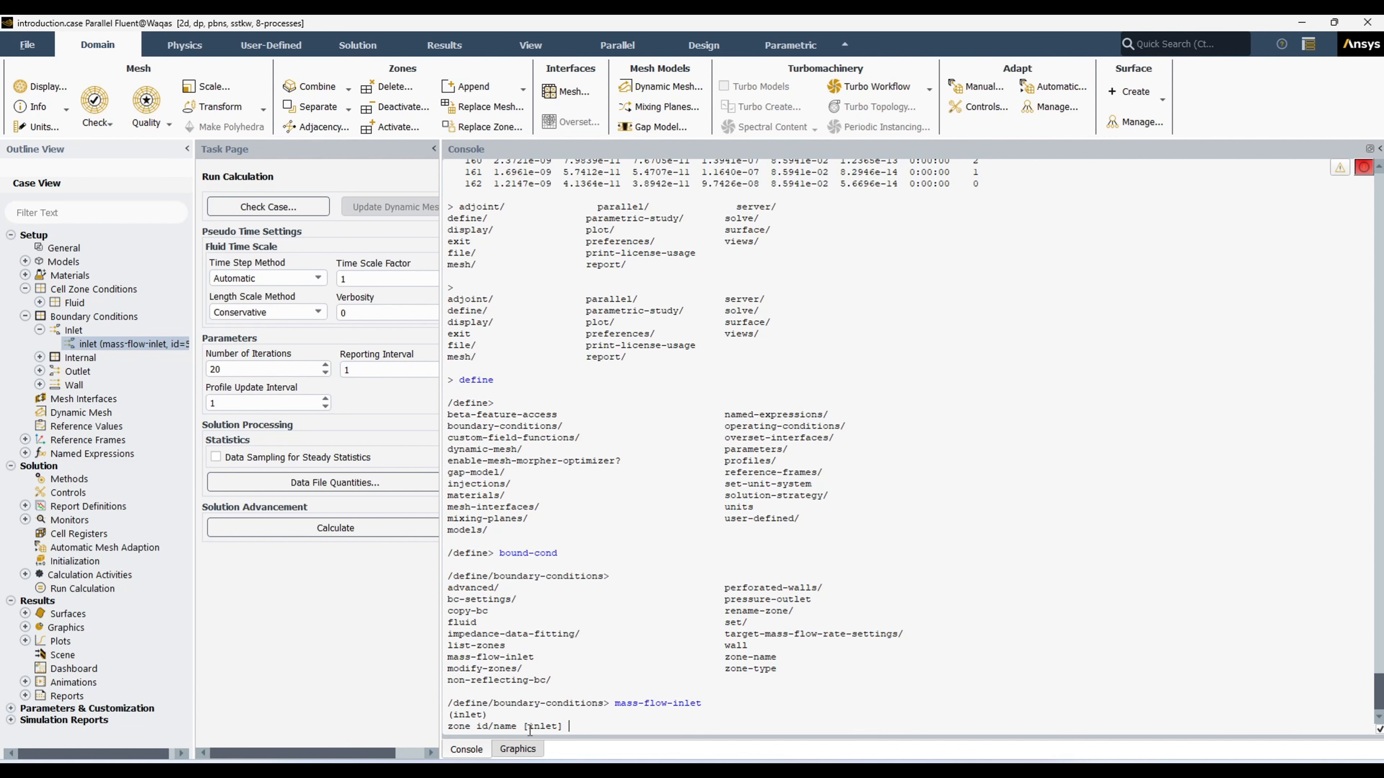
drag(527, 727, 559, 726)
text(inlet)
key(Return)
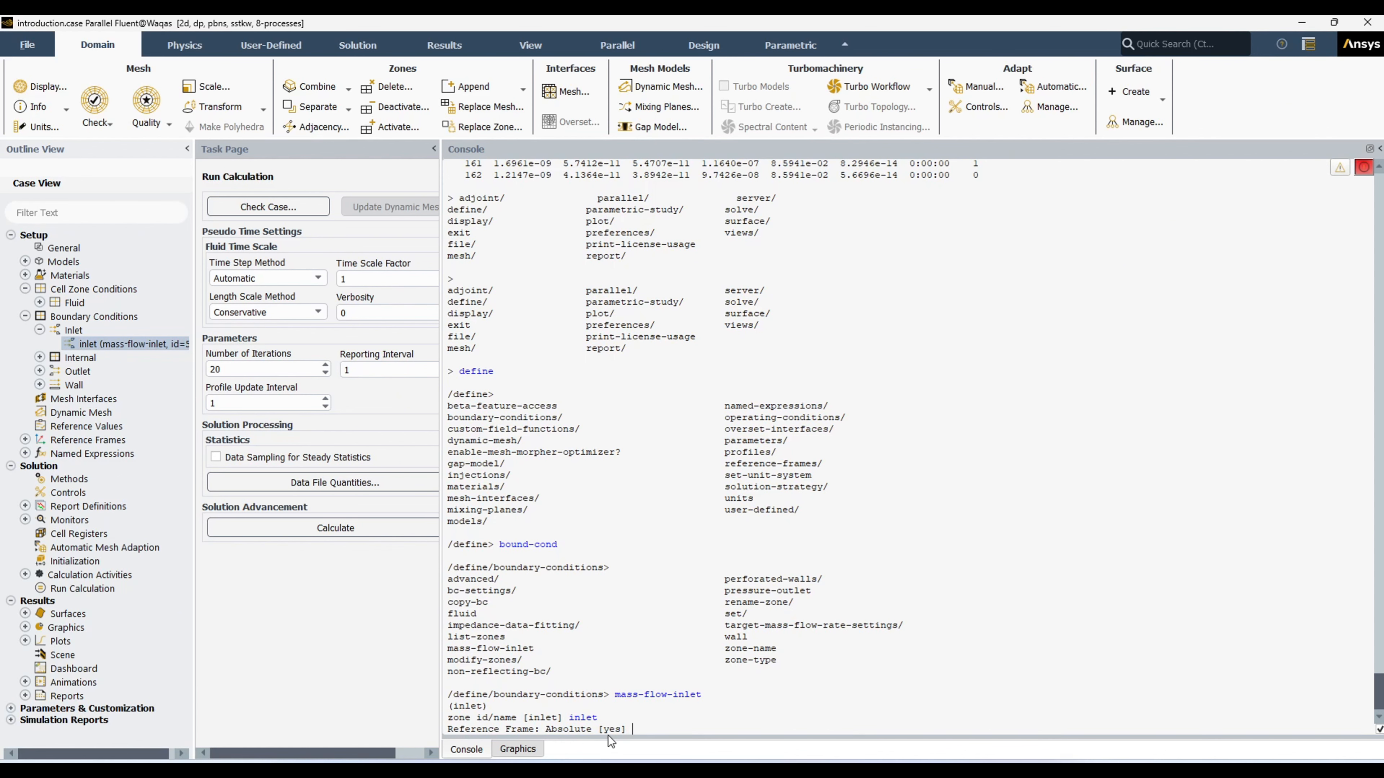
Step: Keep the absolute reference frame and confirm Mass Flow Rate as the inlet's mass flow specification method
key(Return)
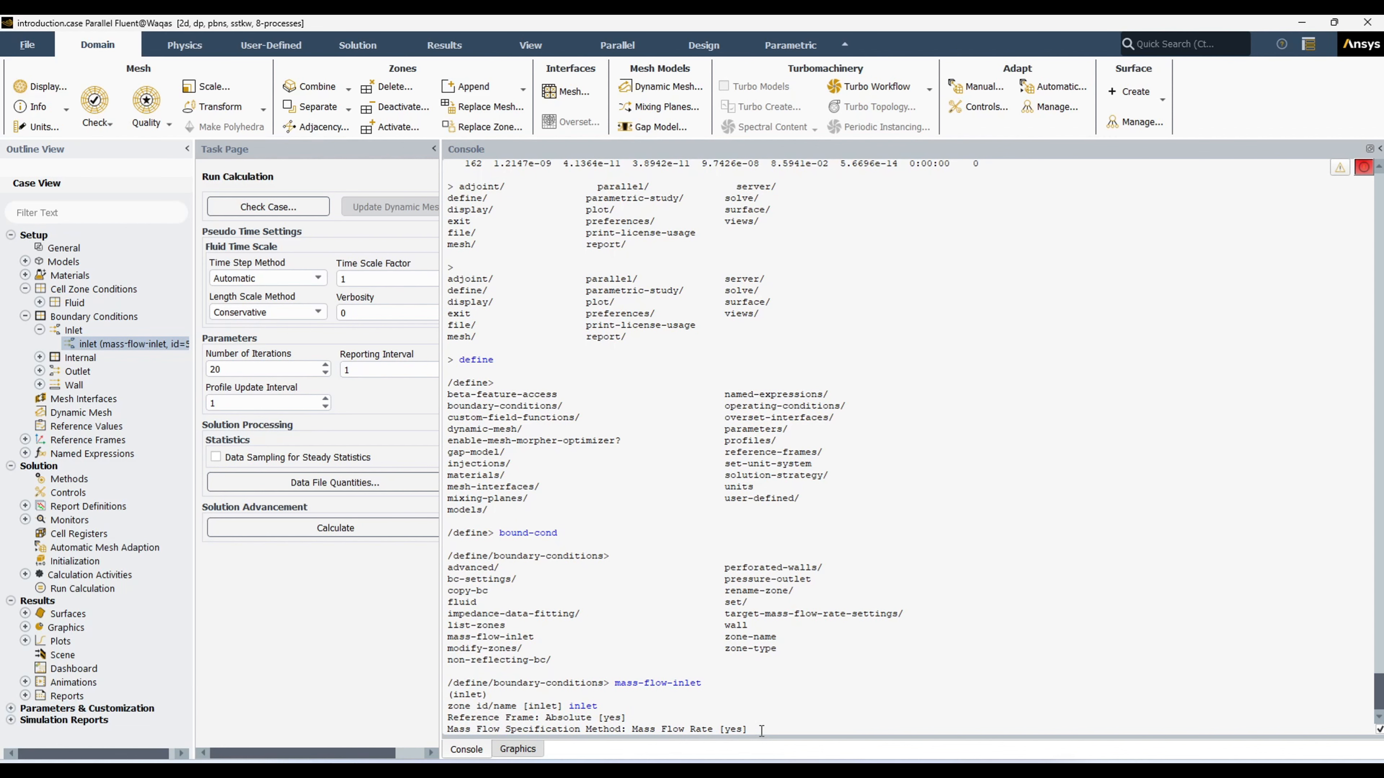
text(yes)
key(Return)
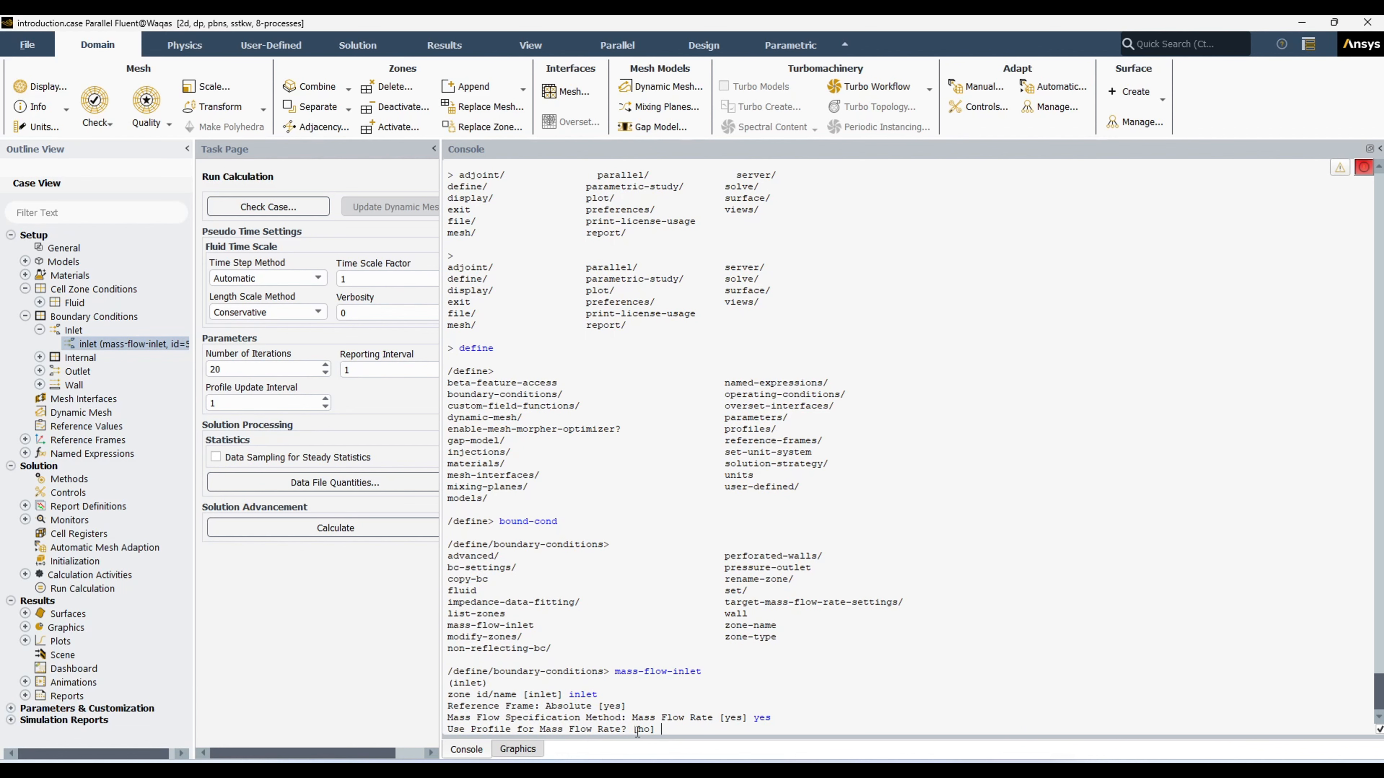
Step: Decline a mass flow profile for the inlet and set its mass flow rate to 5 g/s
click(135, 350)
text(no)
key(Return)
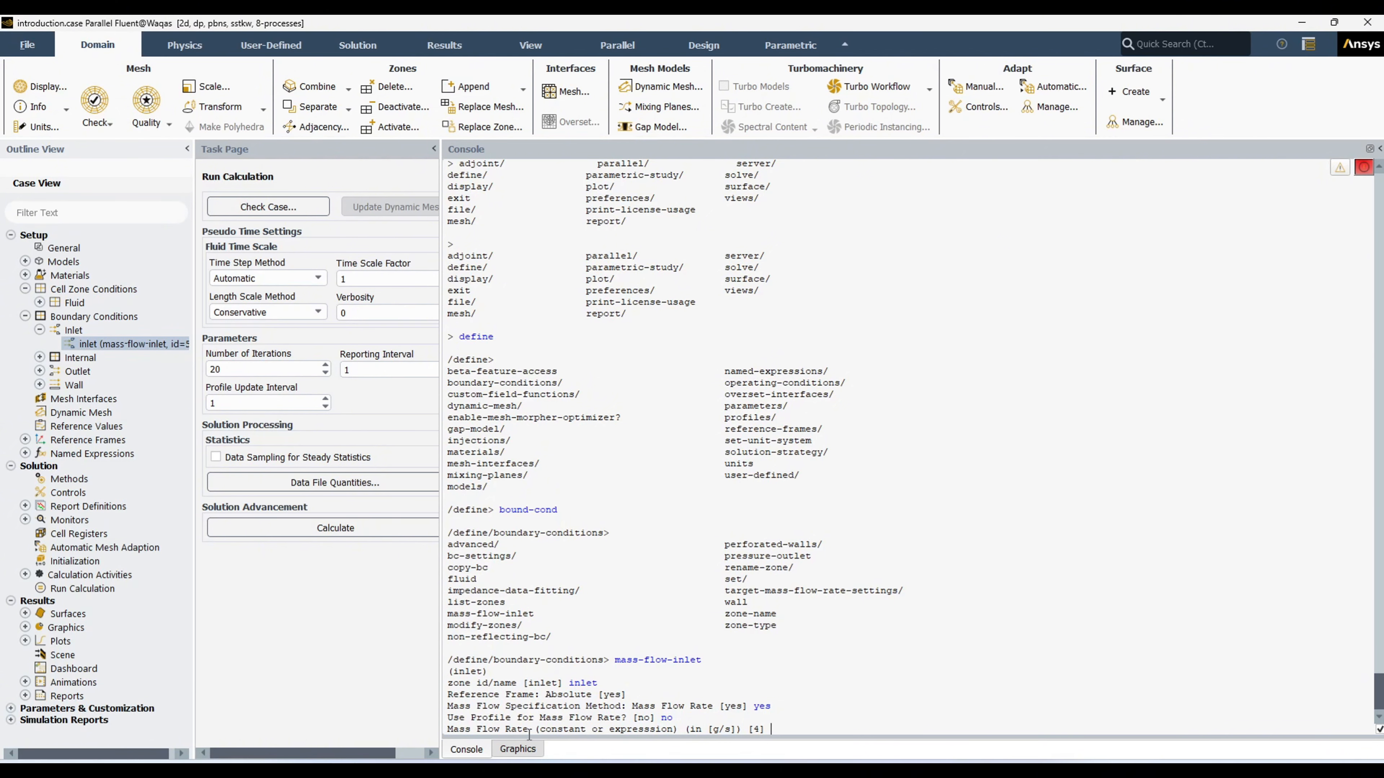
click(794, 728)
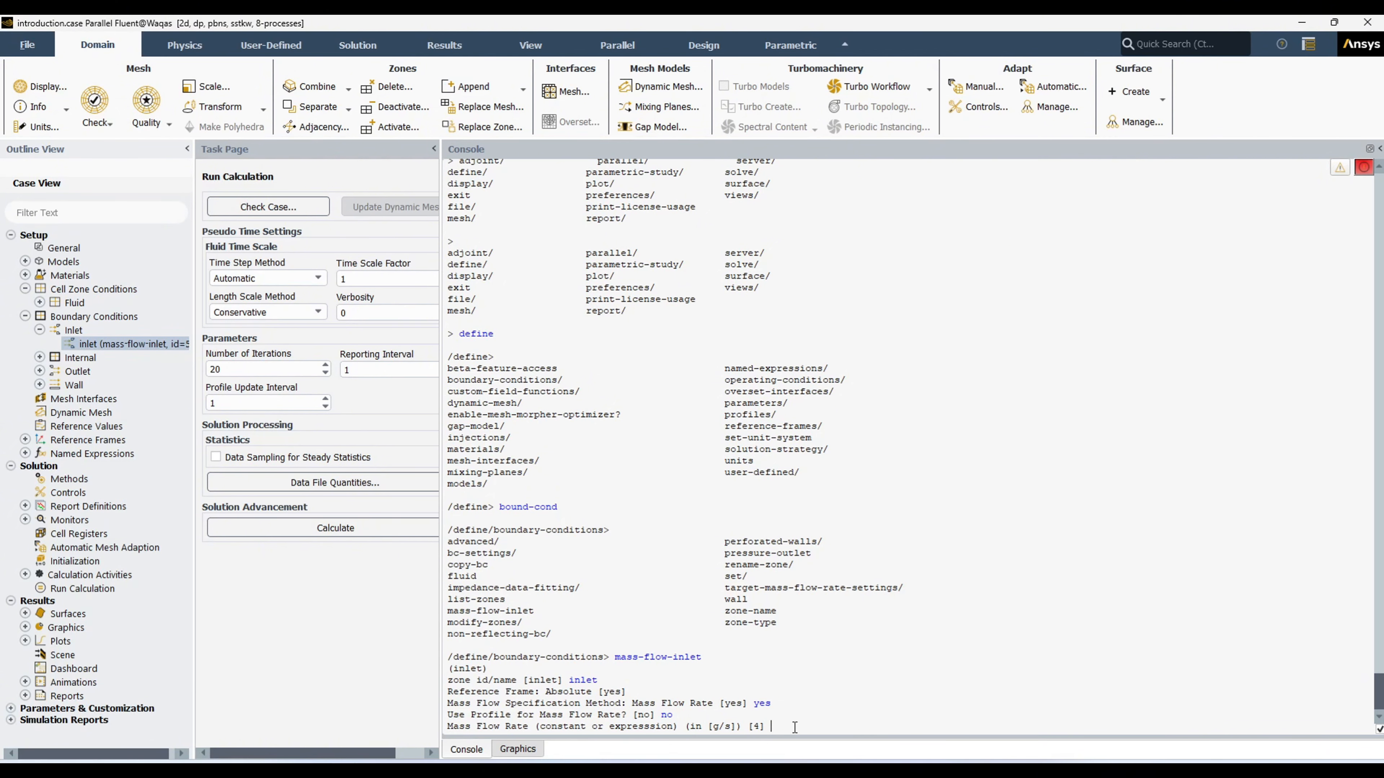
text(5)
key(Return)
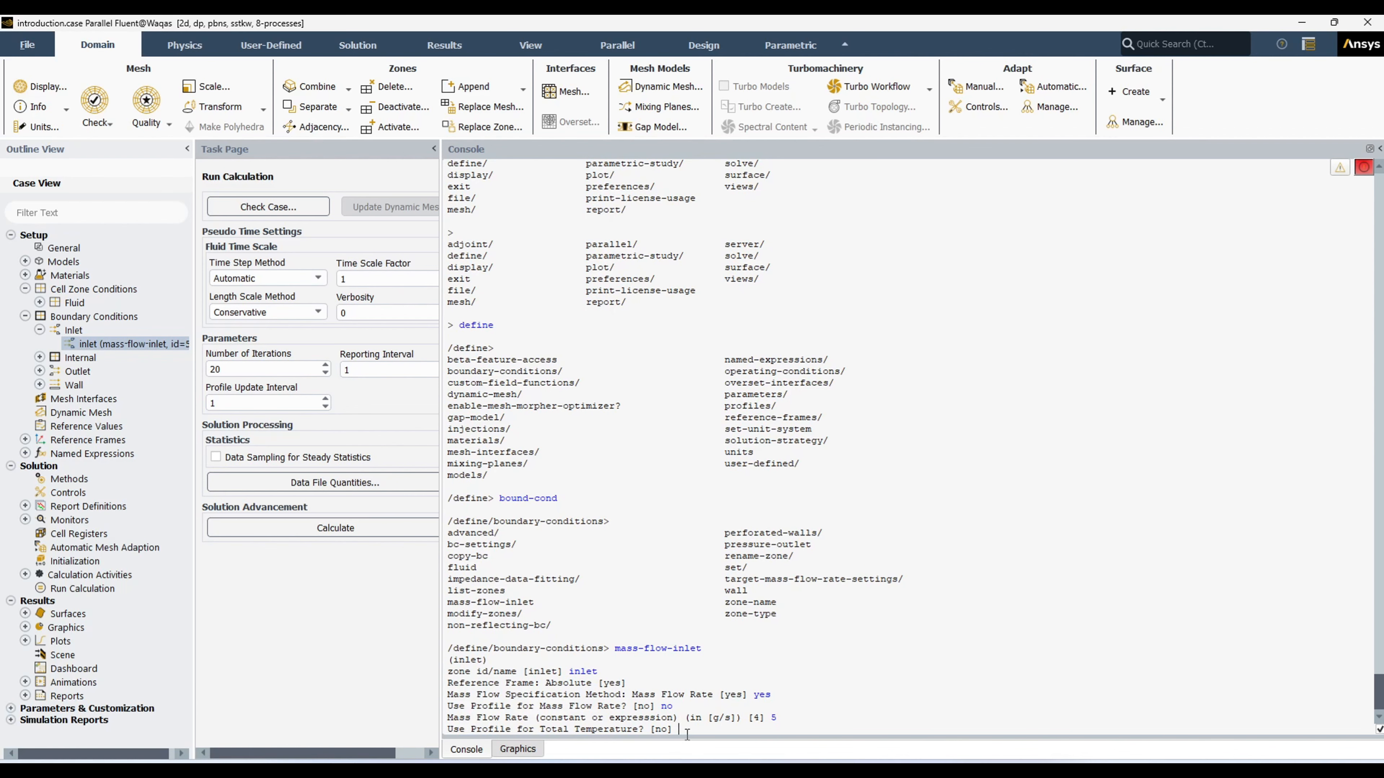
Step: Decline a total temperature profile for the inlet and set its total temperature to 300 K
key(Return)
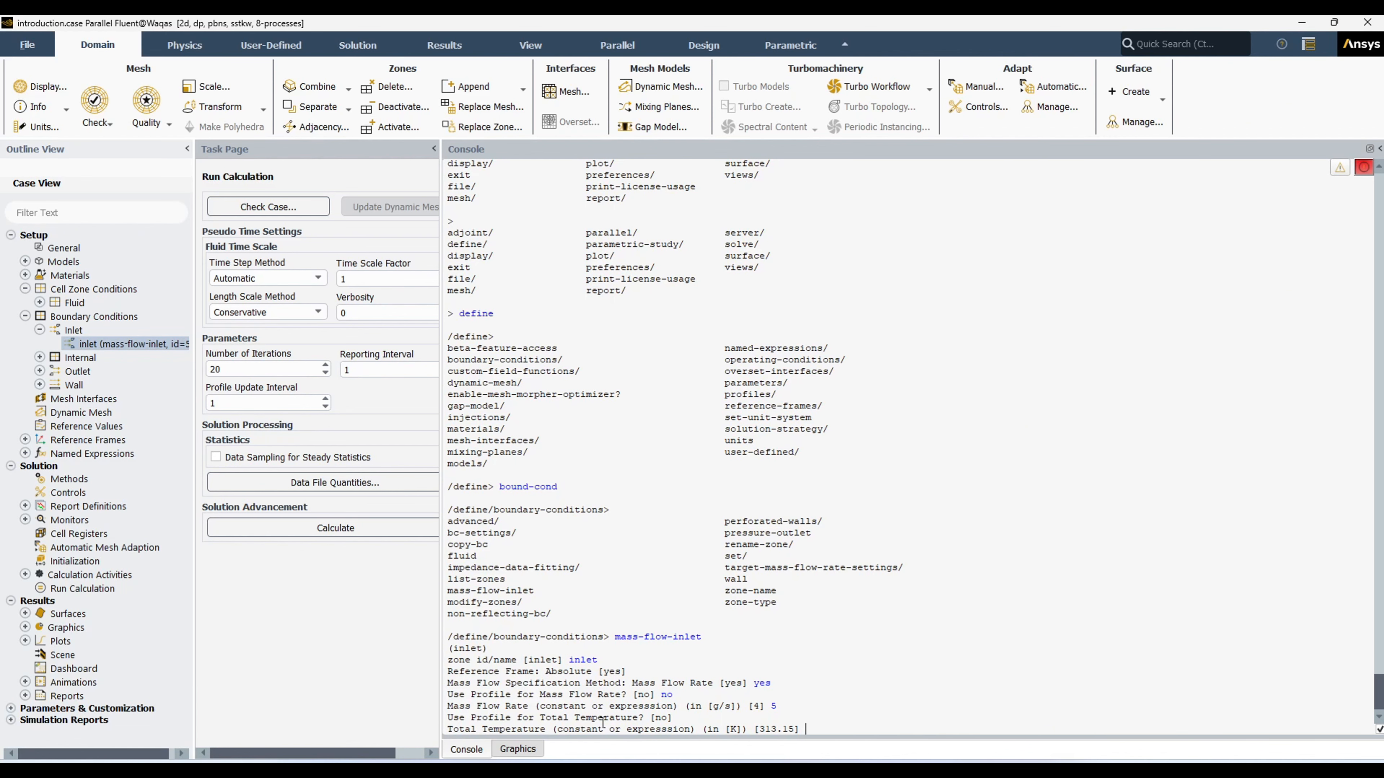
drag(758, 730, 805, 731)
click(821, 730)
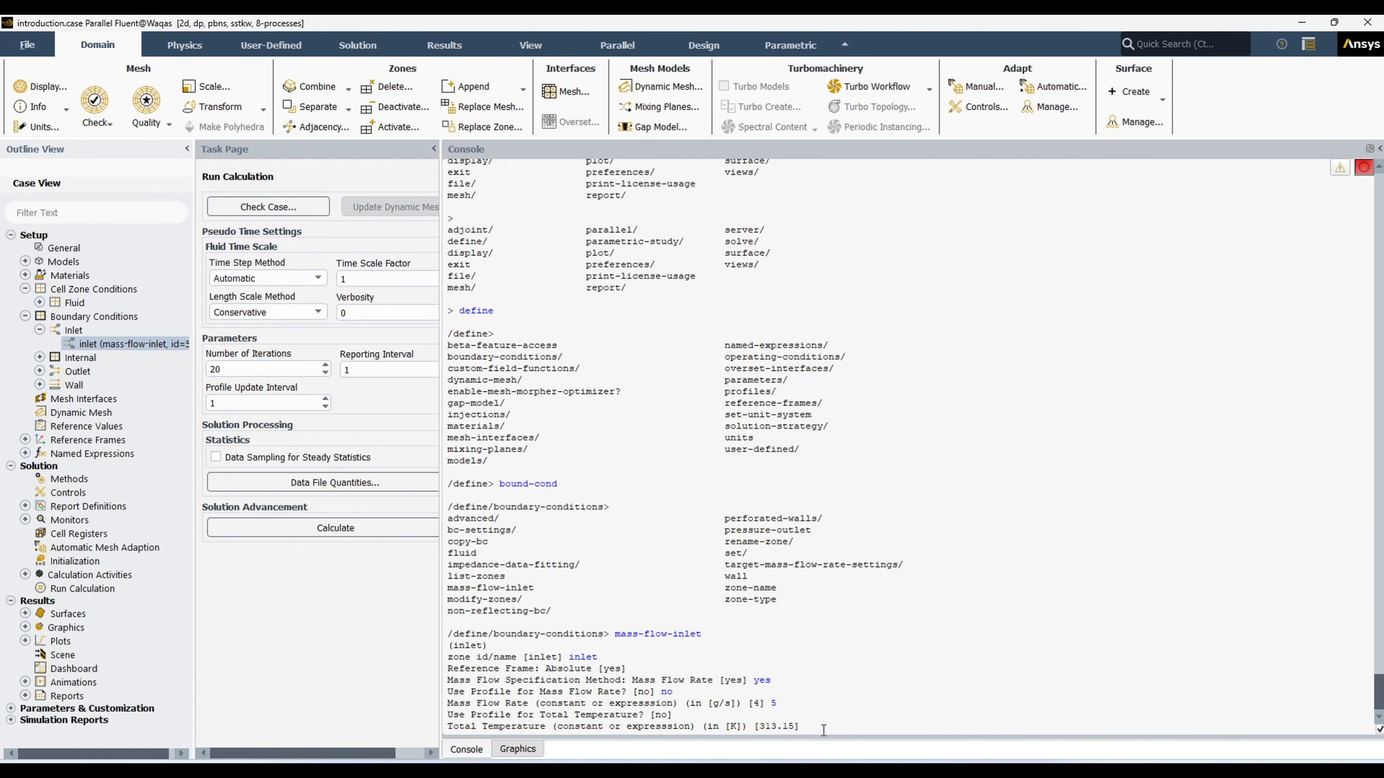
text(300)
key(Return)
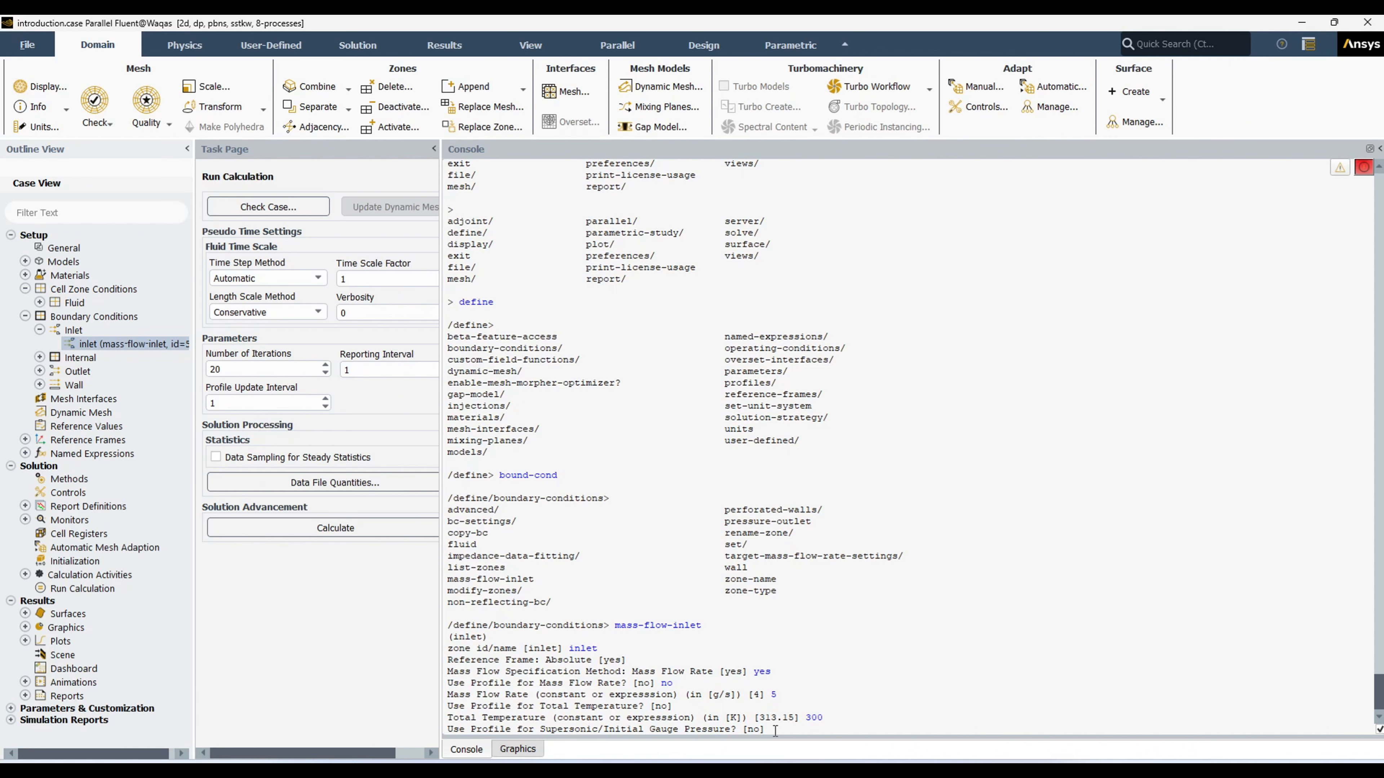
Step: Check the inlet's momentum settings, then decline a gauge pressure profile and keep the supersonic/initial gauge pressure at 0 Pa
double_click(143, 343)
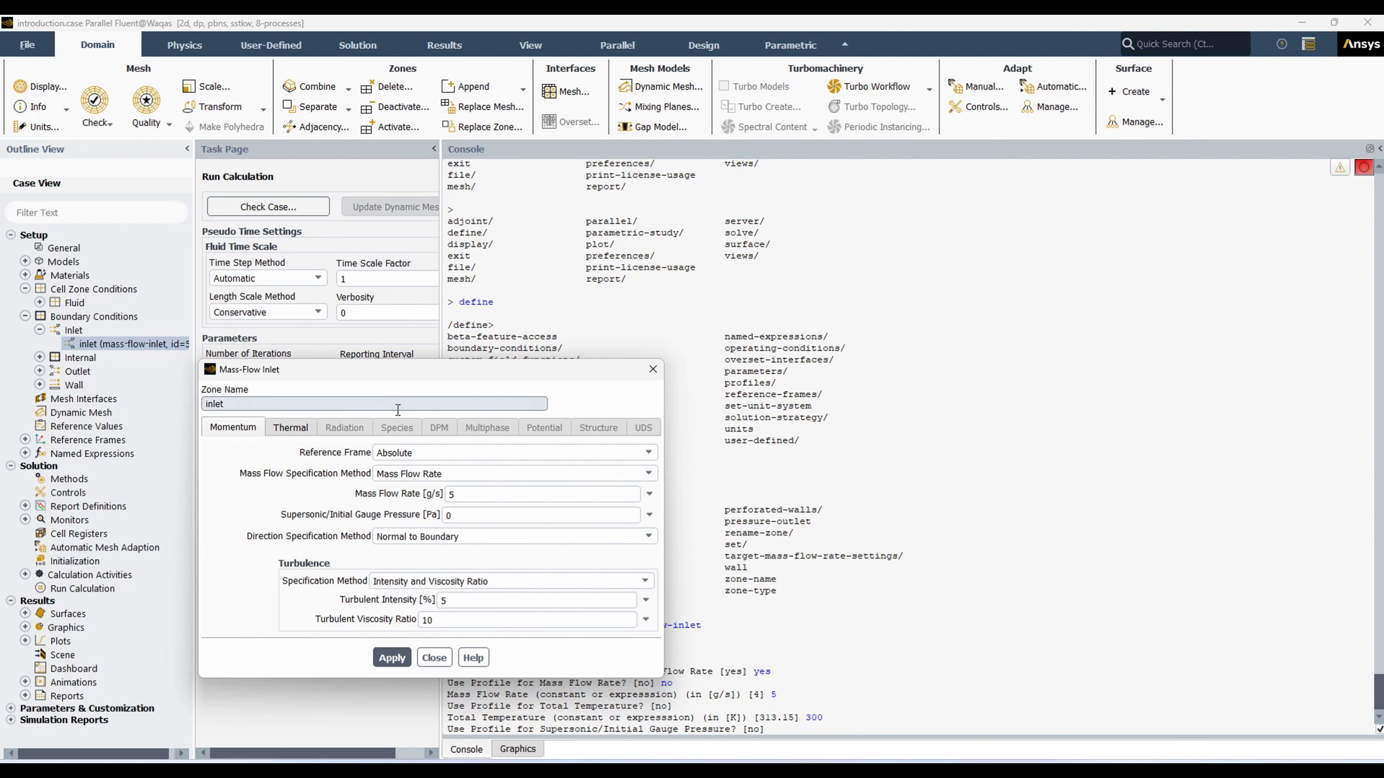
click(434, 658)
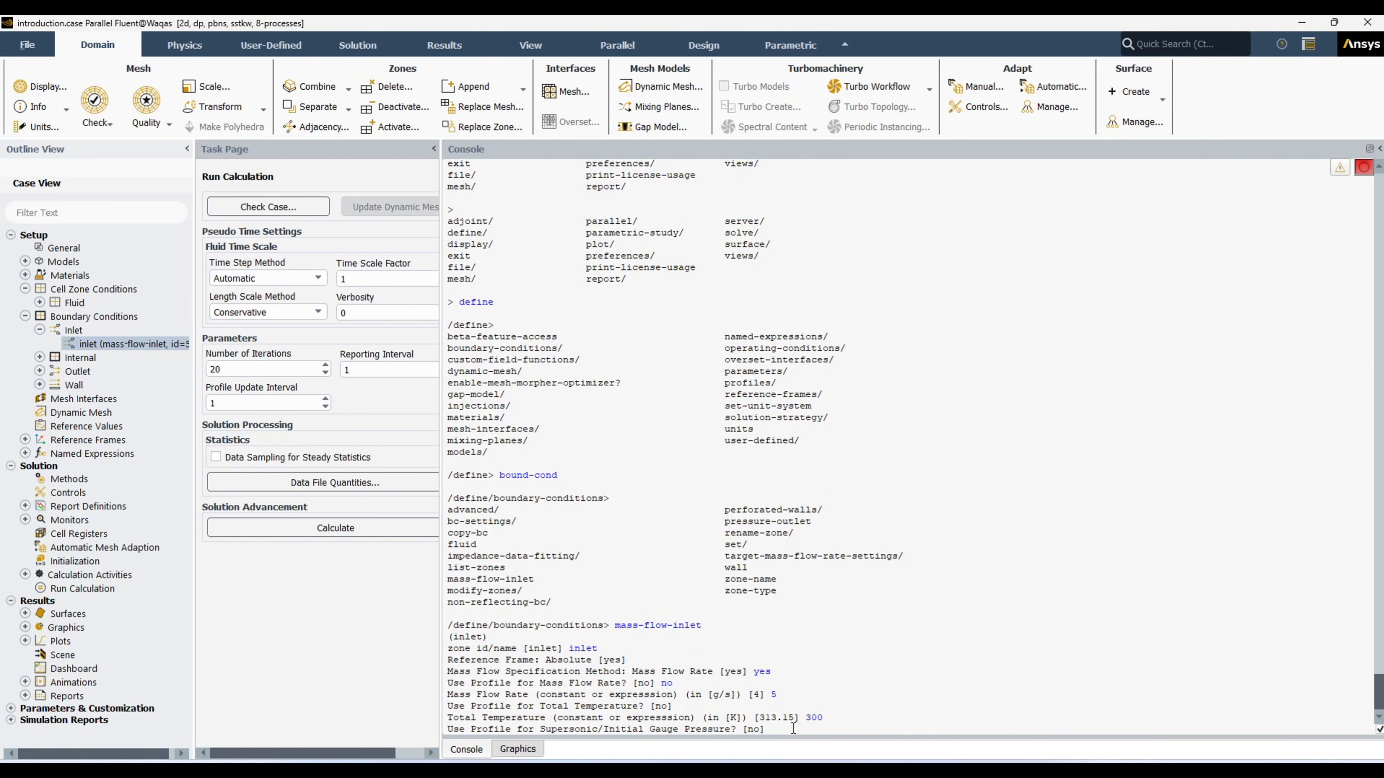
key(Return)
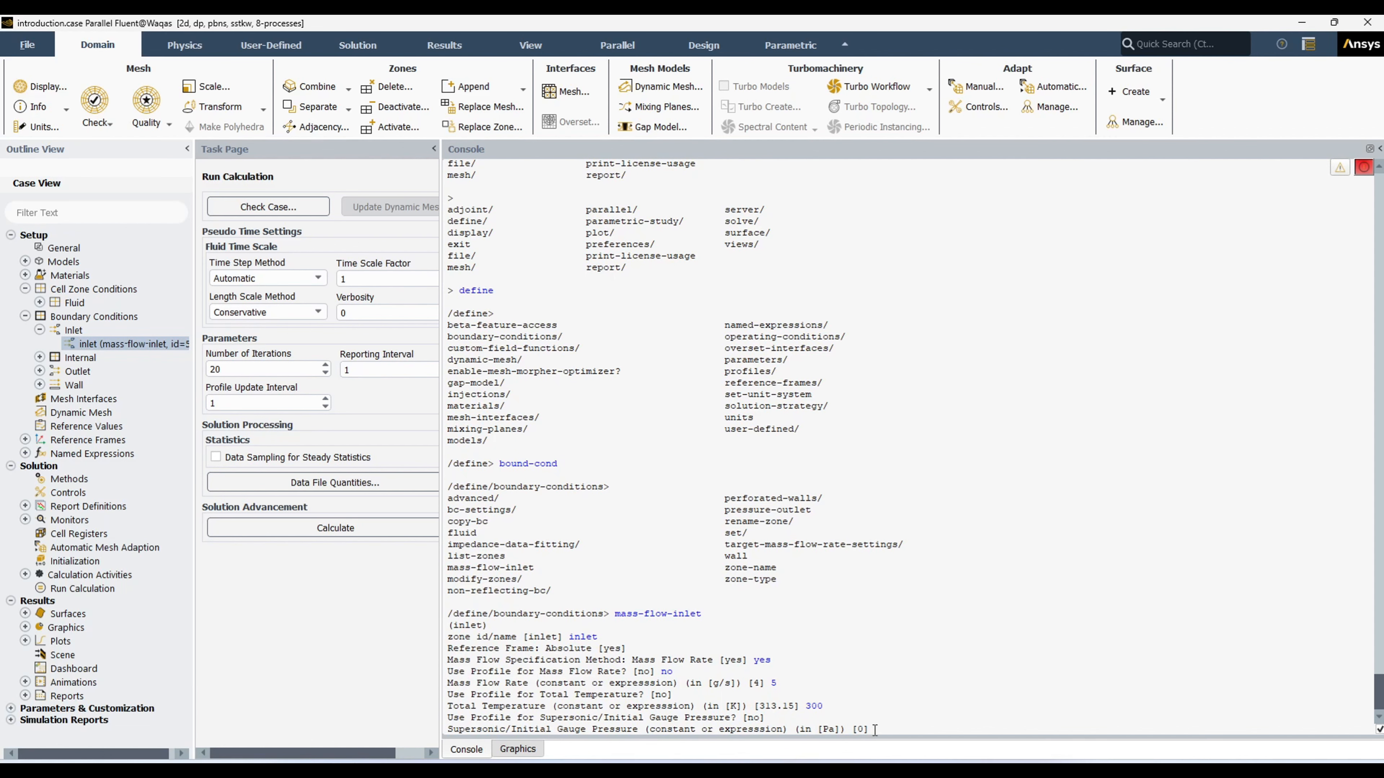
key(Return)
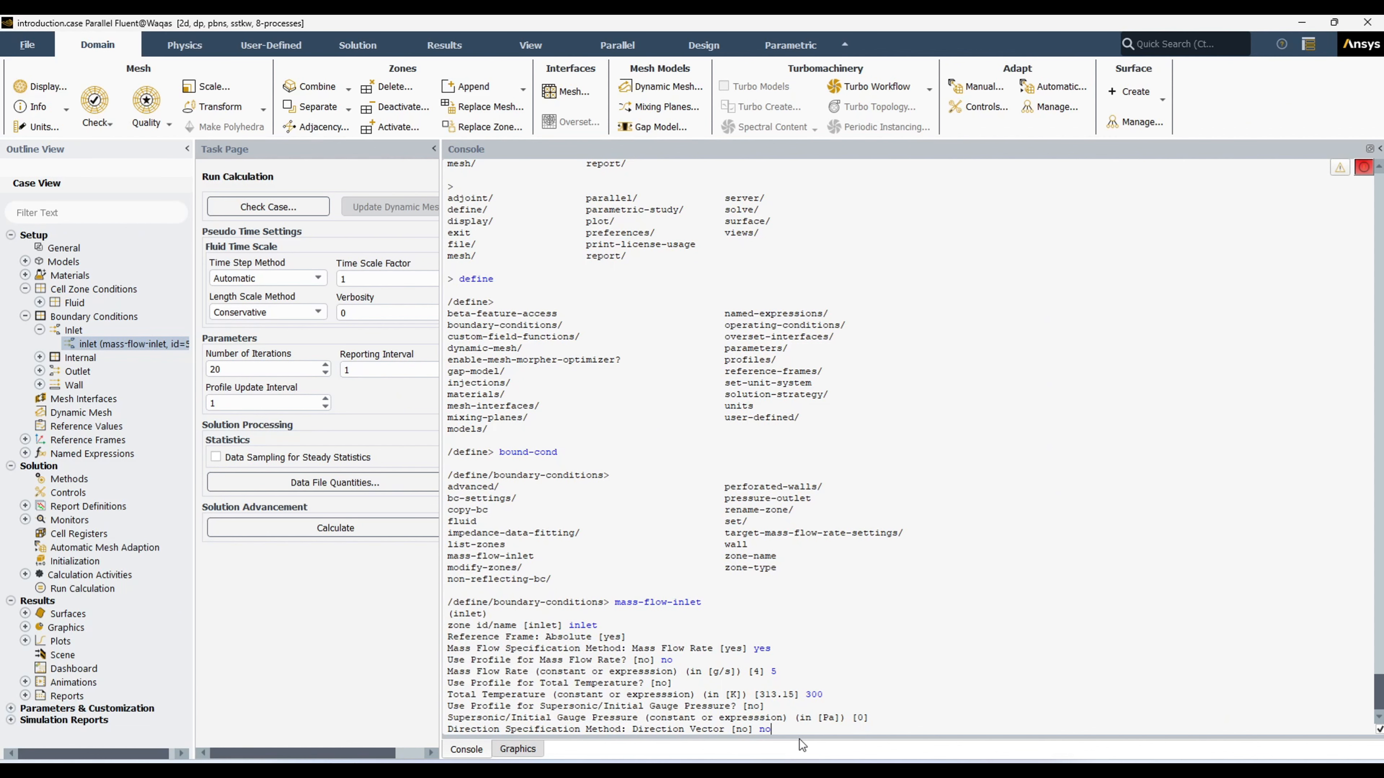
Step: Decline Direction Vector and choose Normal to Boundary as the inlet's direction specification method
key(Return)
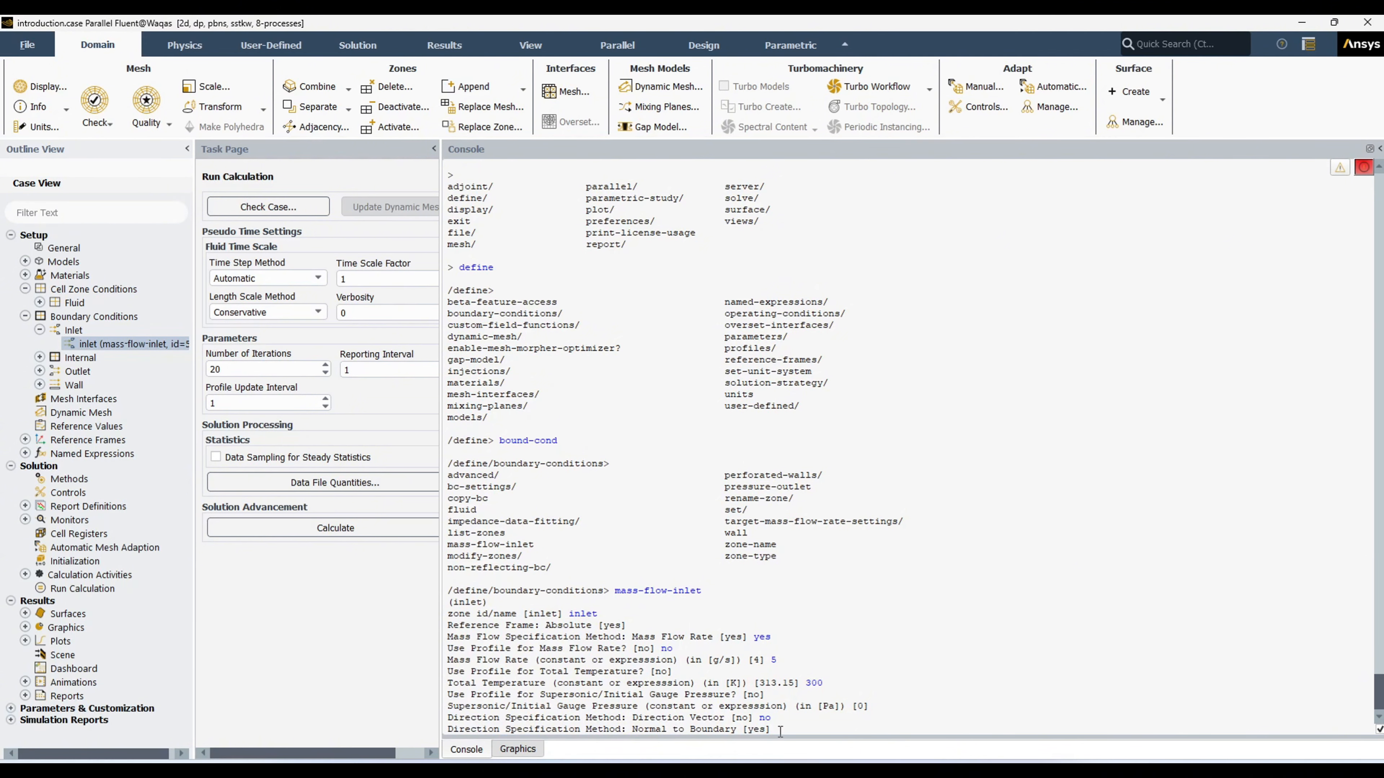
text(yes)
key(Return)
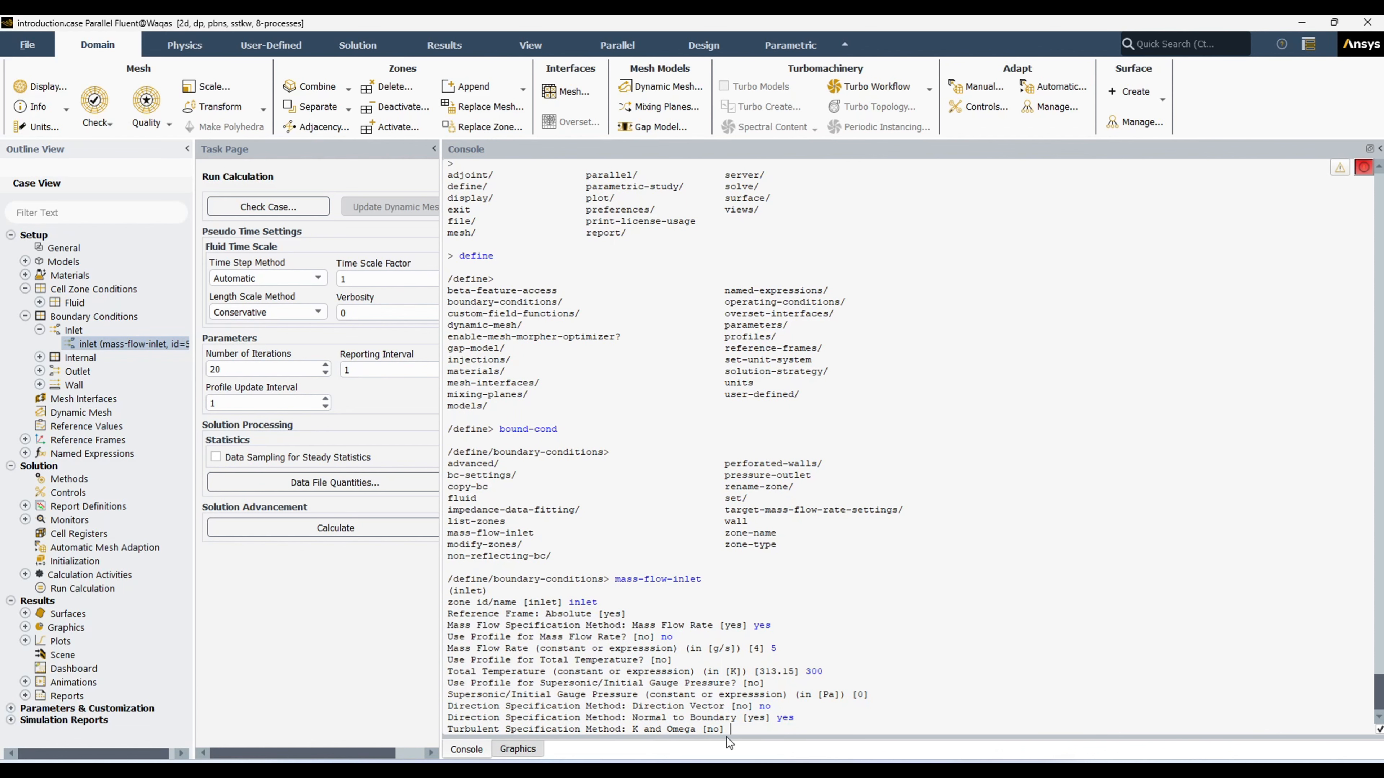
Step: Review the turbulence specification methods in the inlet settings and decline K and Omega and Intensity and Length Scale in the console
double_click(164, 344)
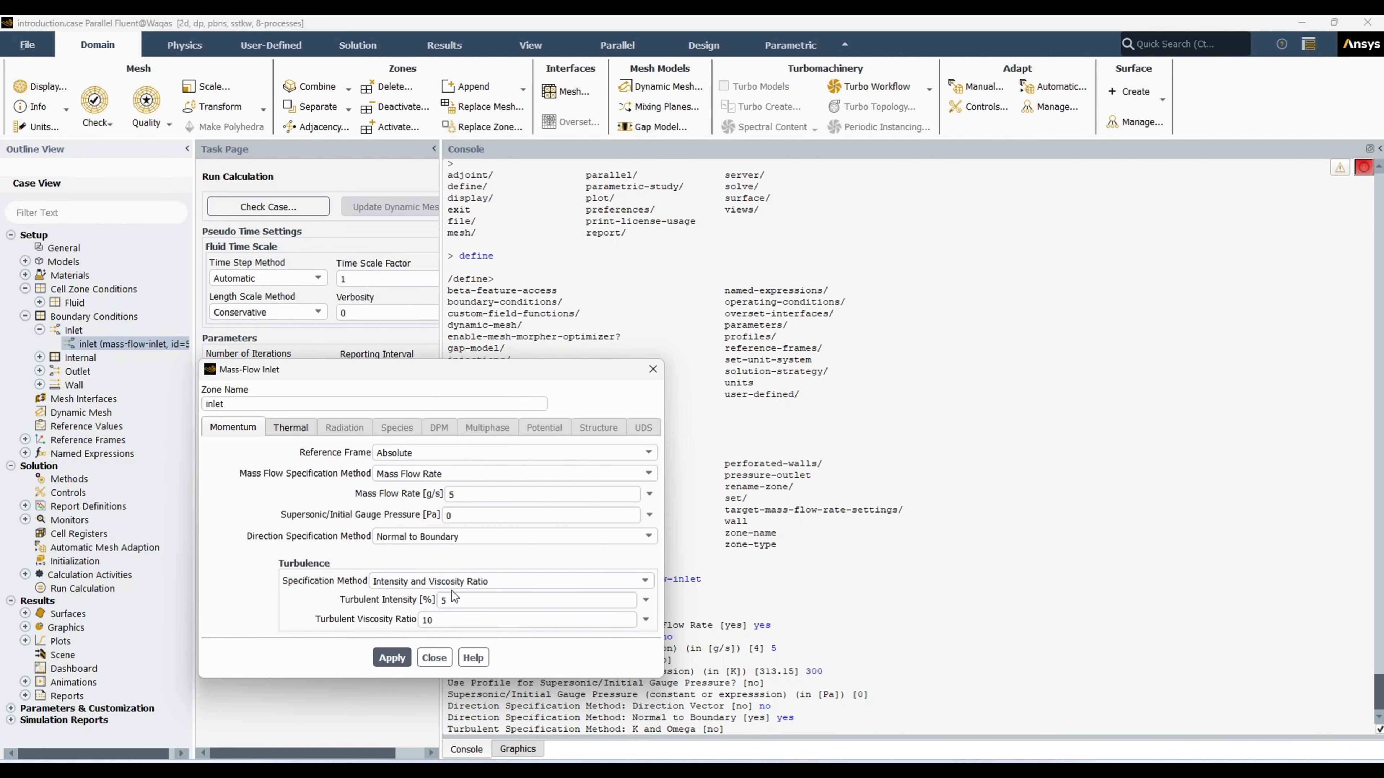
click(648, 583)
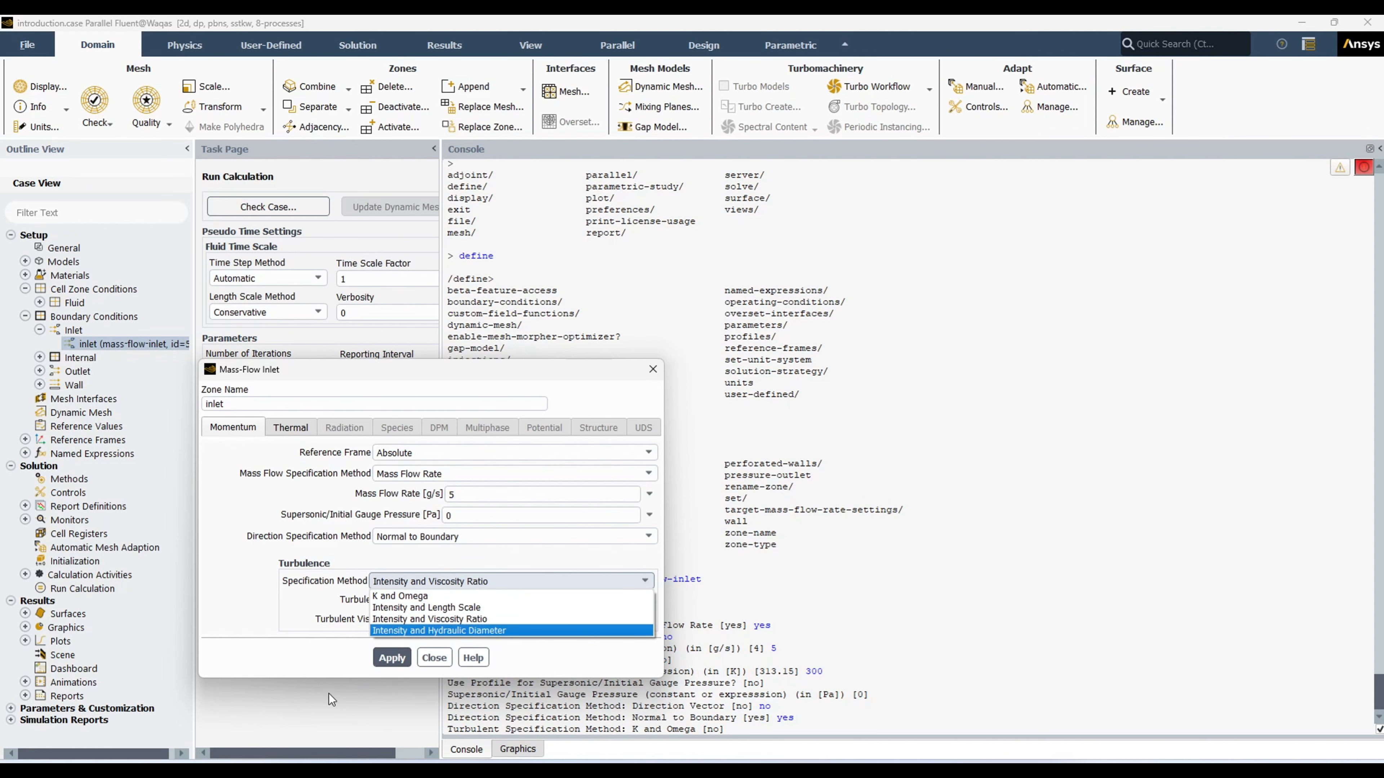
click(238, 624)
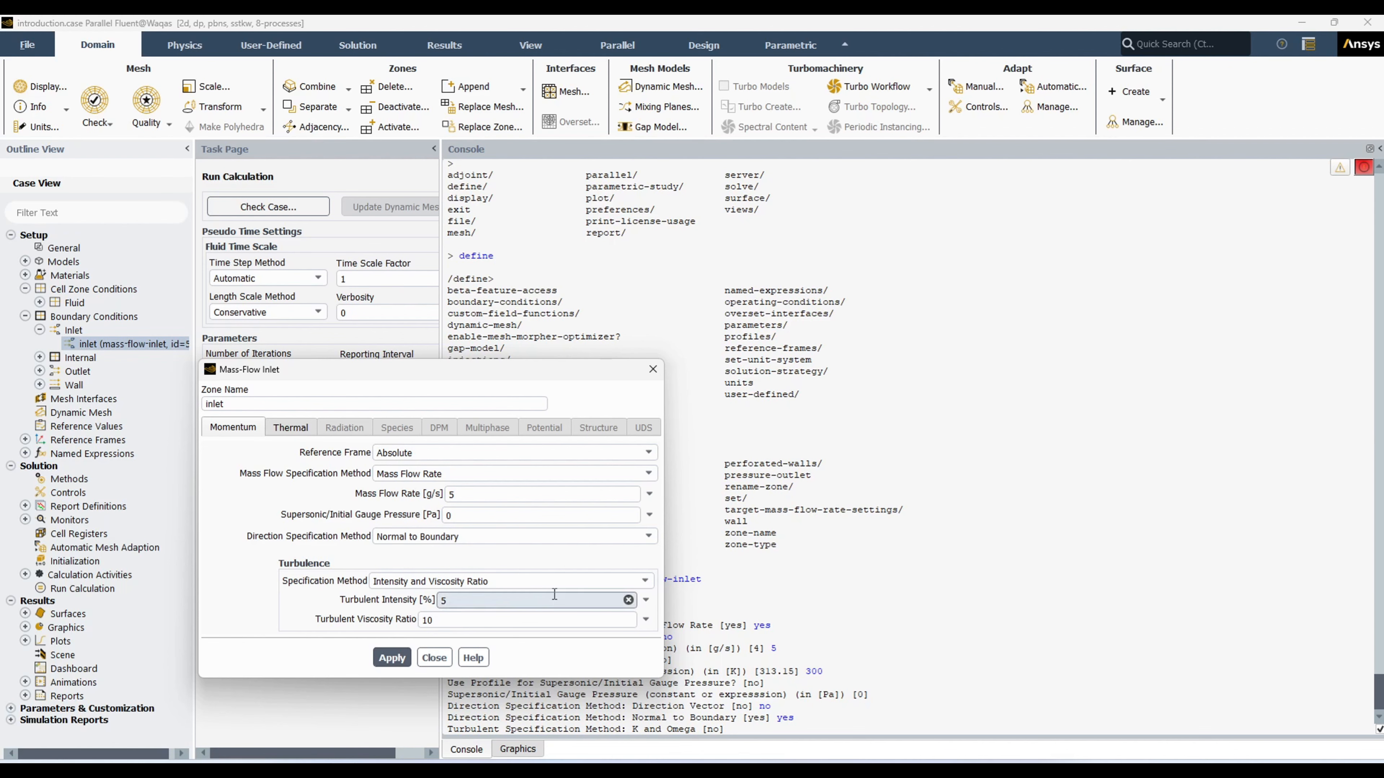
click(448, 581)
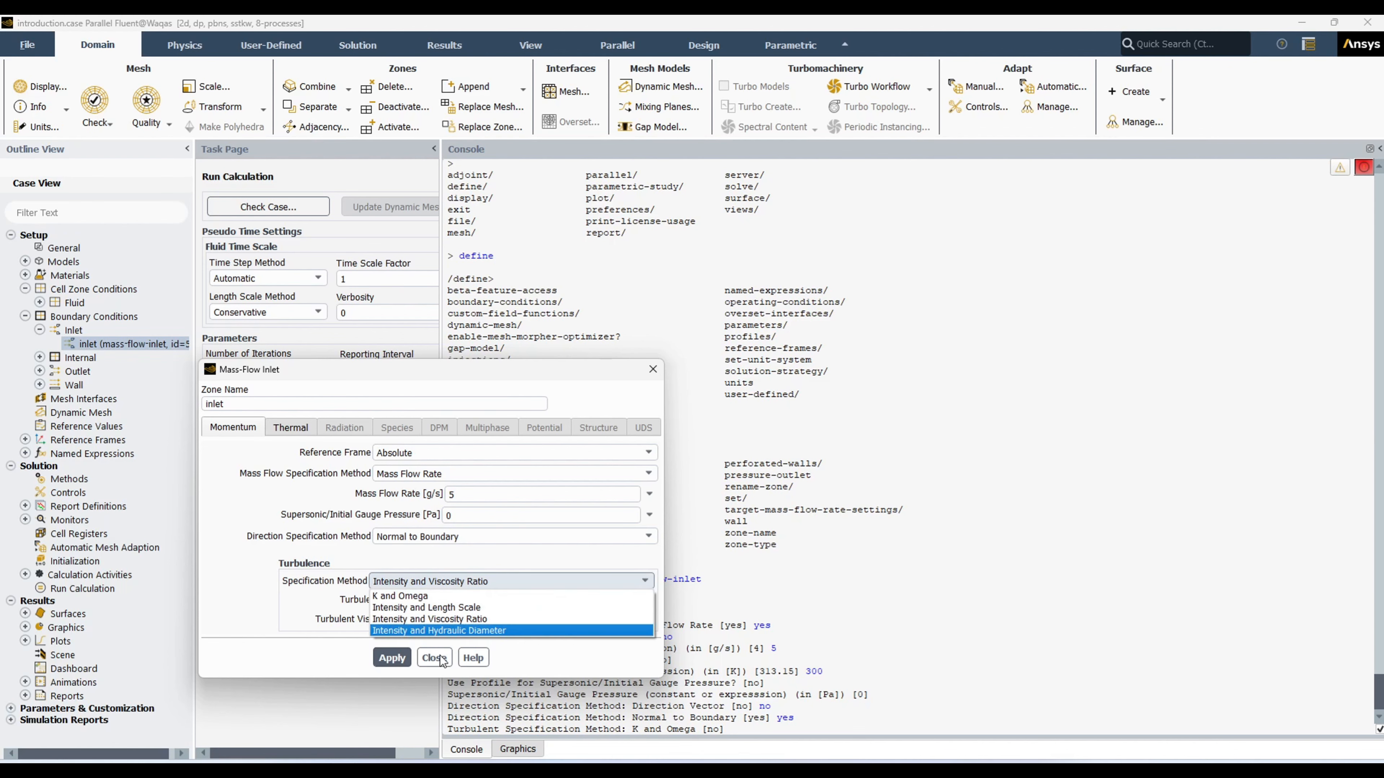
click(439, 657)
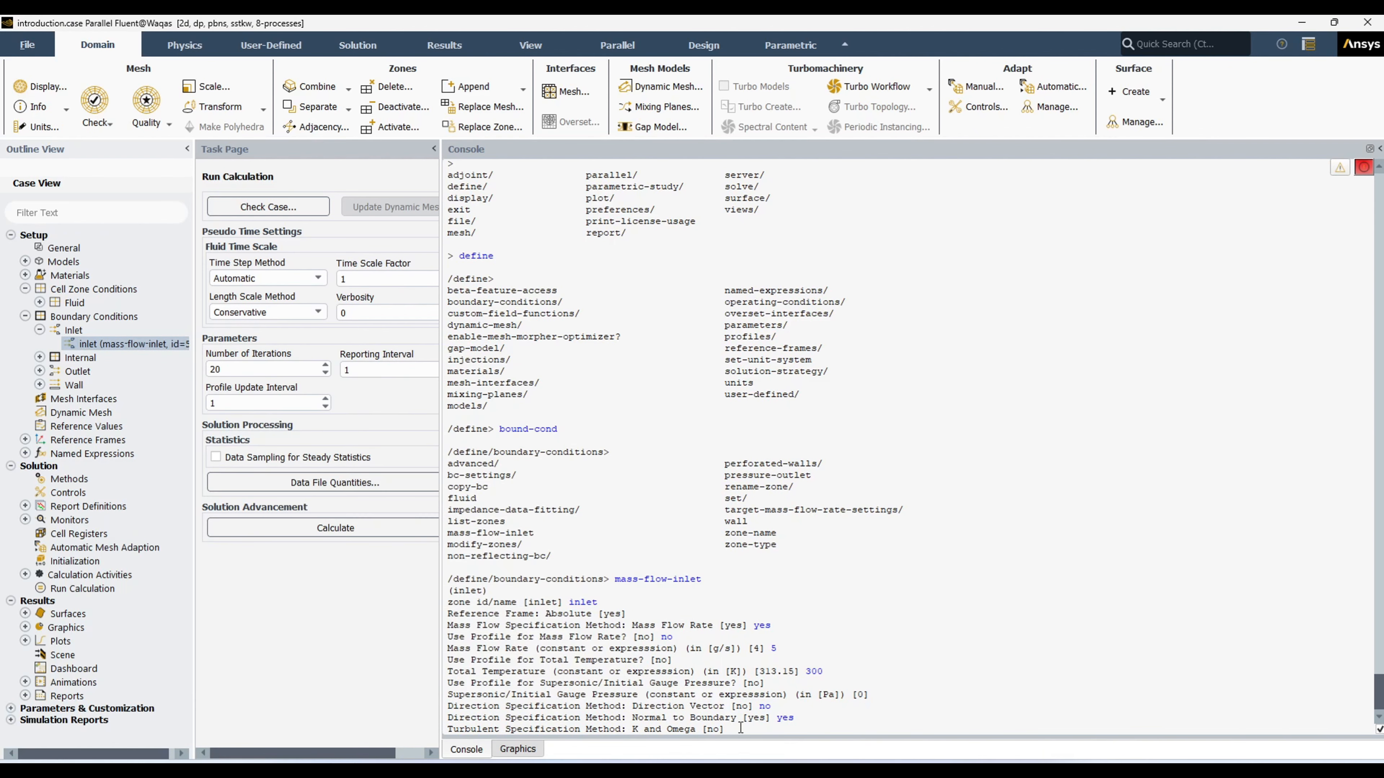
text(no)
key(Return)
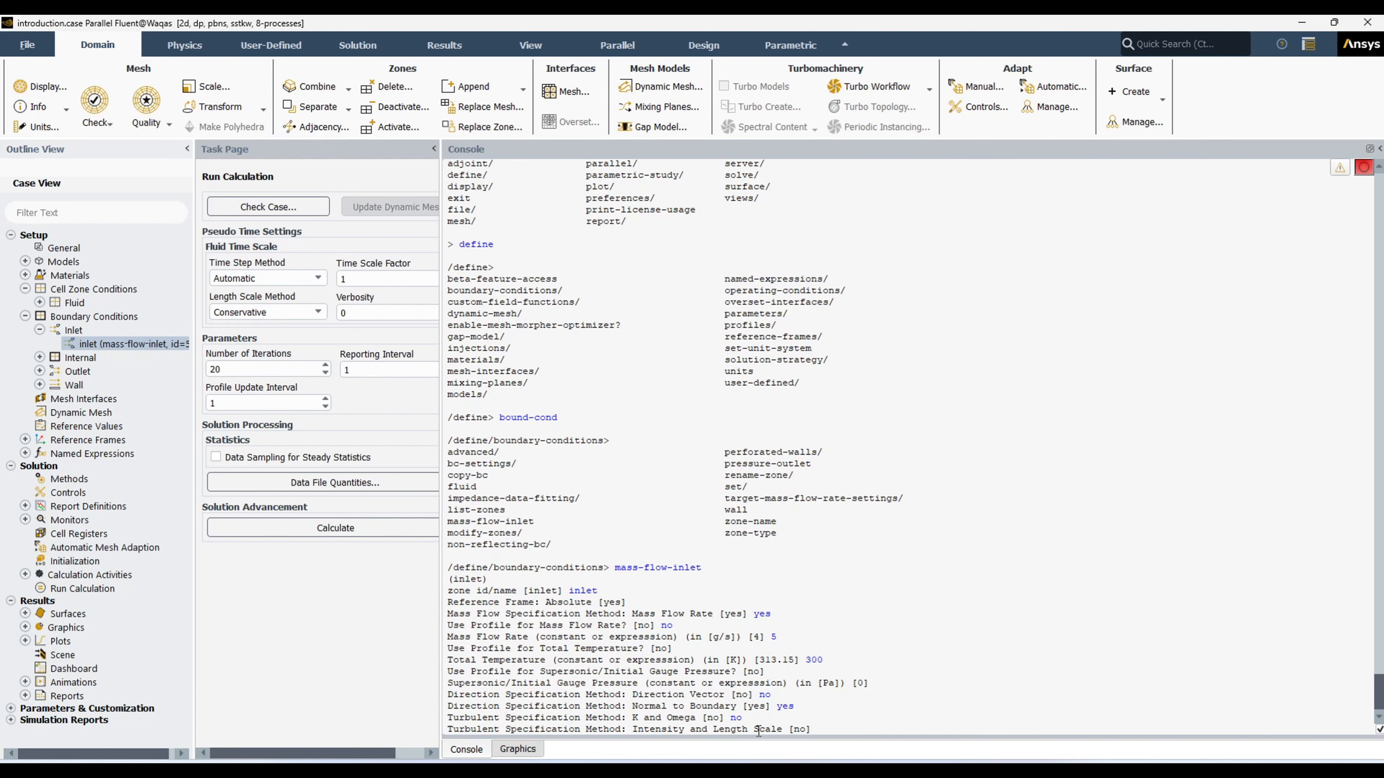
text(no)
key(Return)
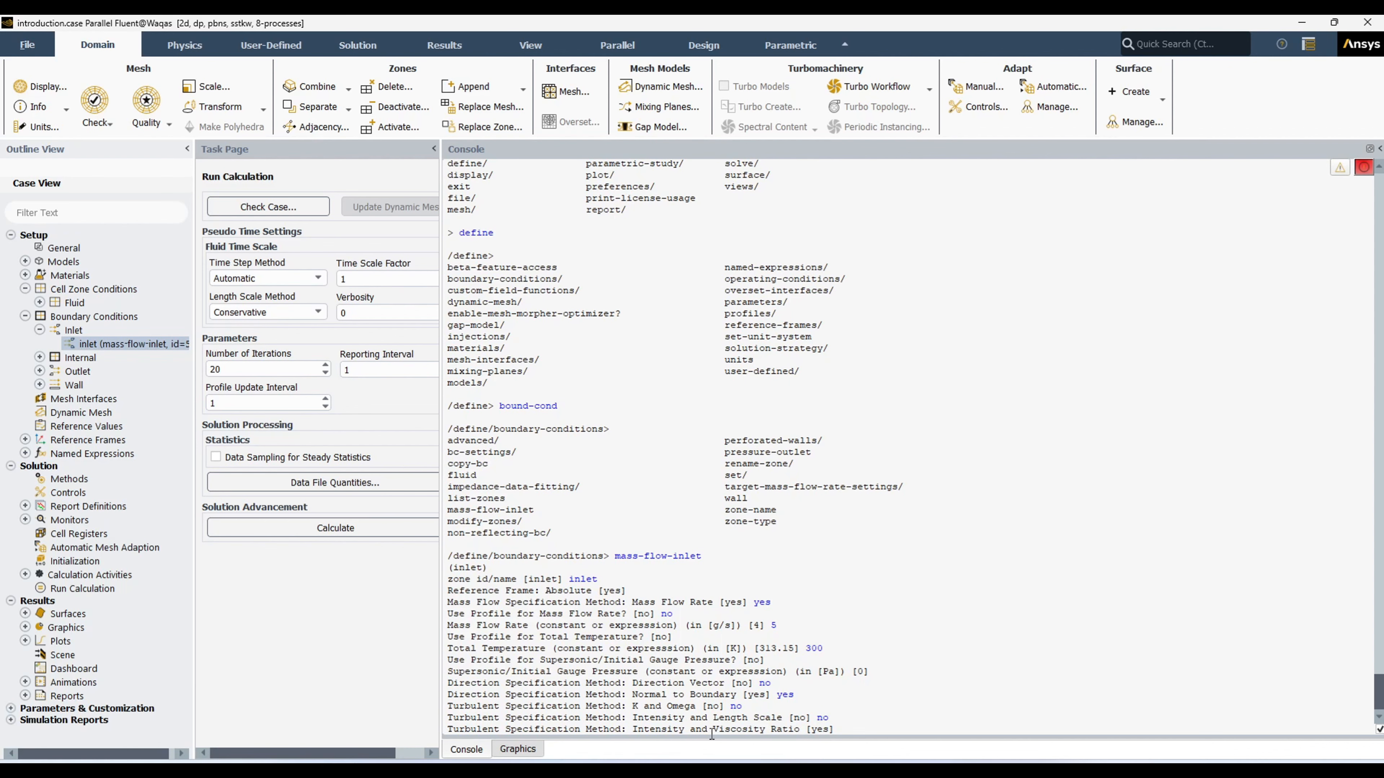
Step: Choose Intensity and Viscosity Ratio as the inlet's turbulence method and keep the turbulent intensity at 5%
double_click(162, 344)
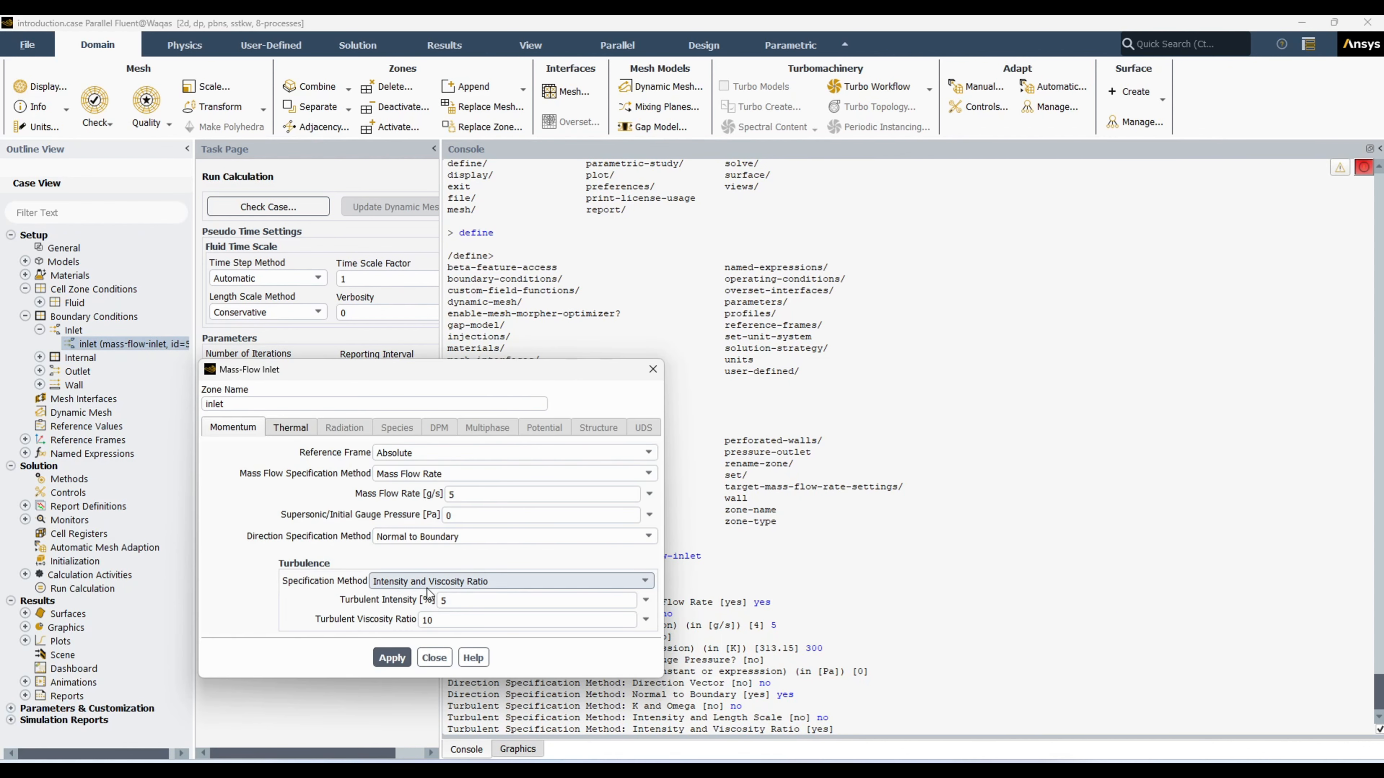
click(440, 660)
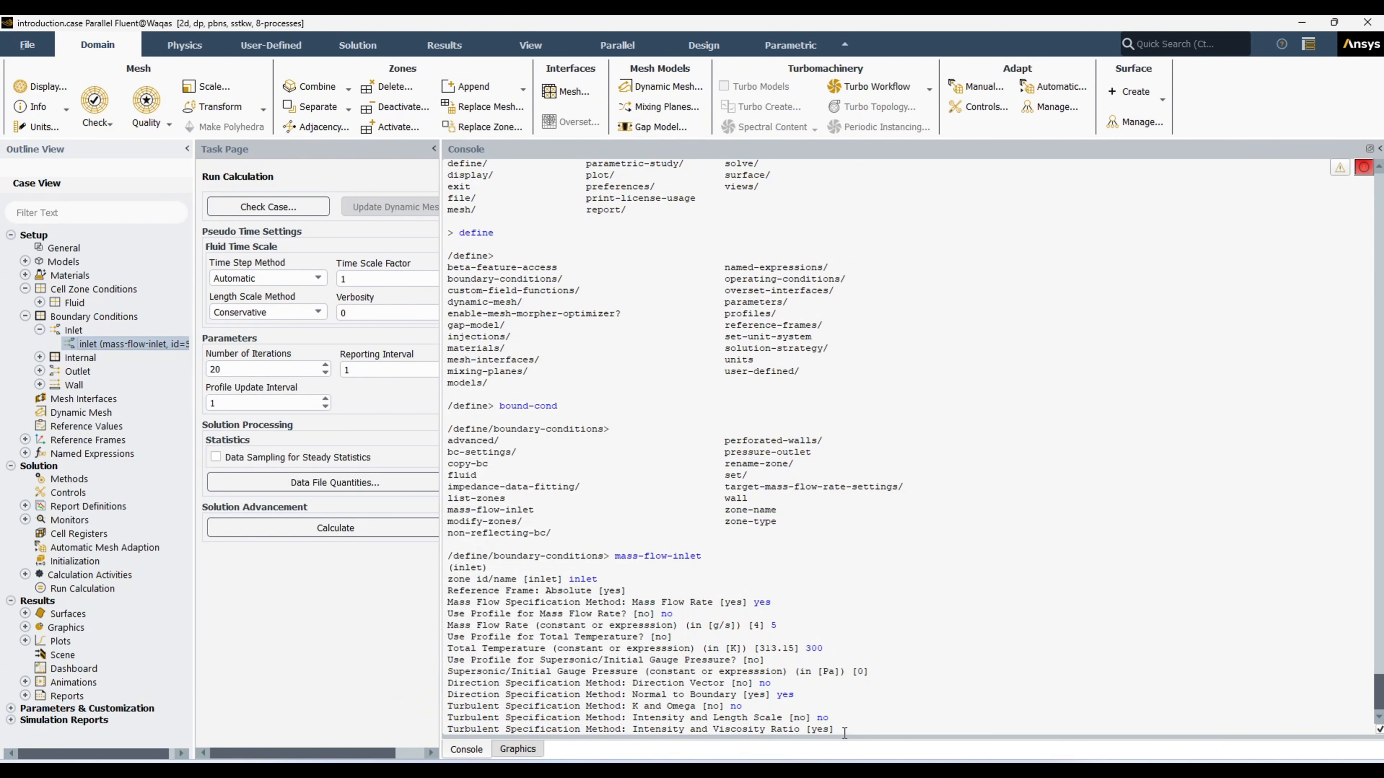
text(yes)
key(Return)
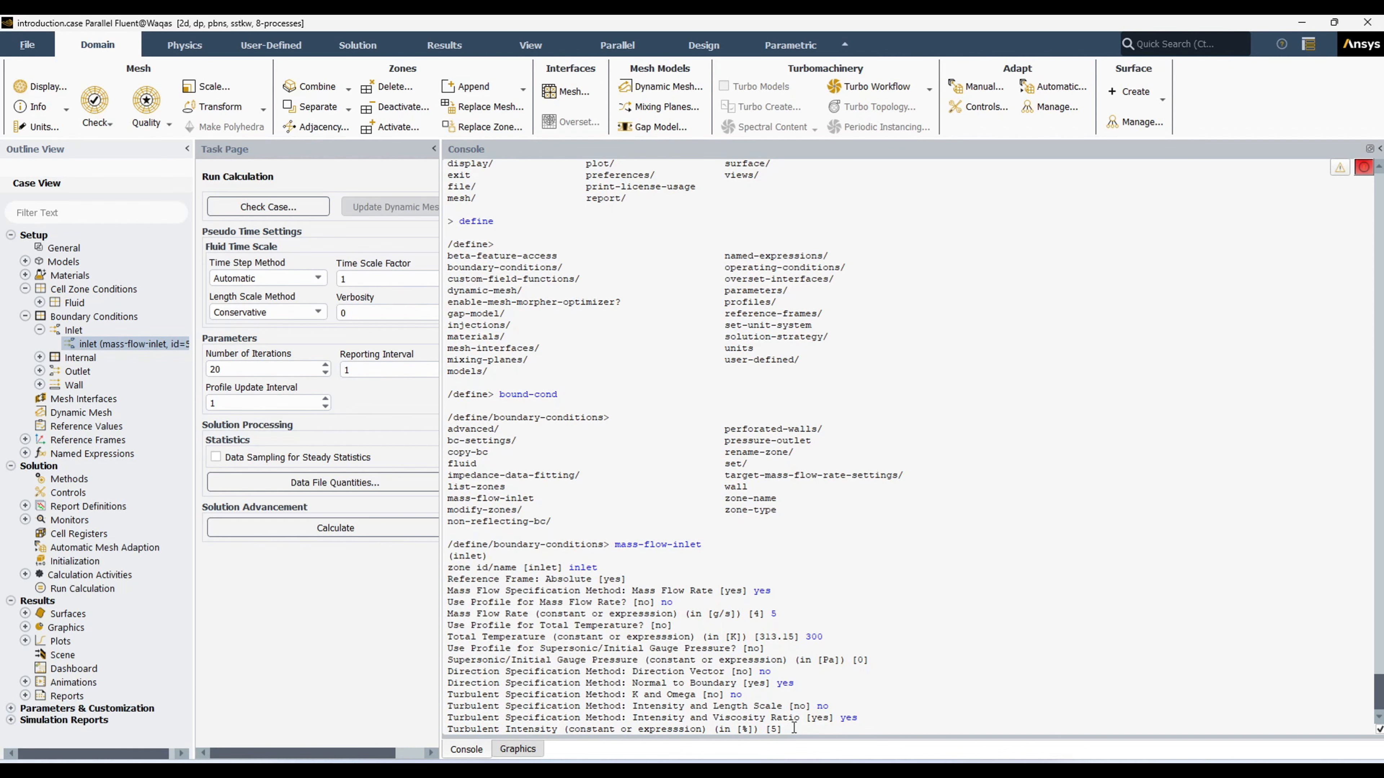
key(Return)
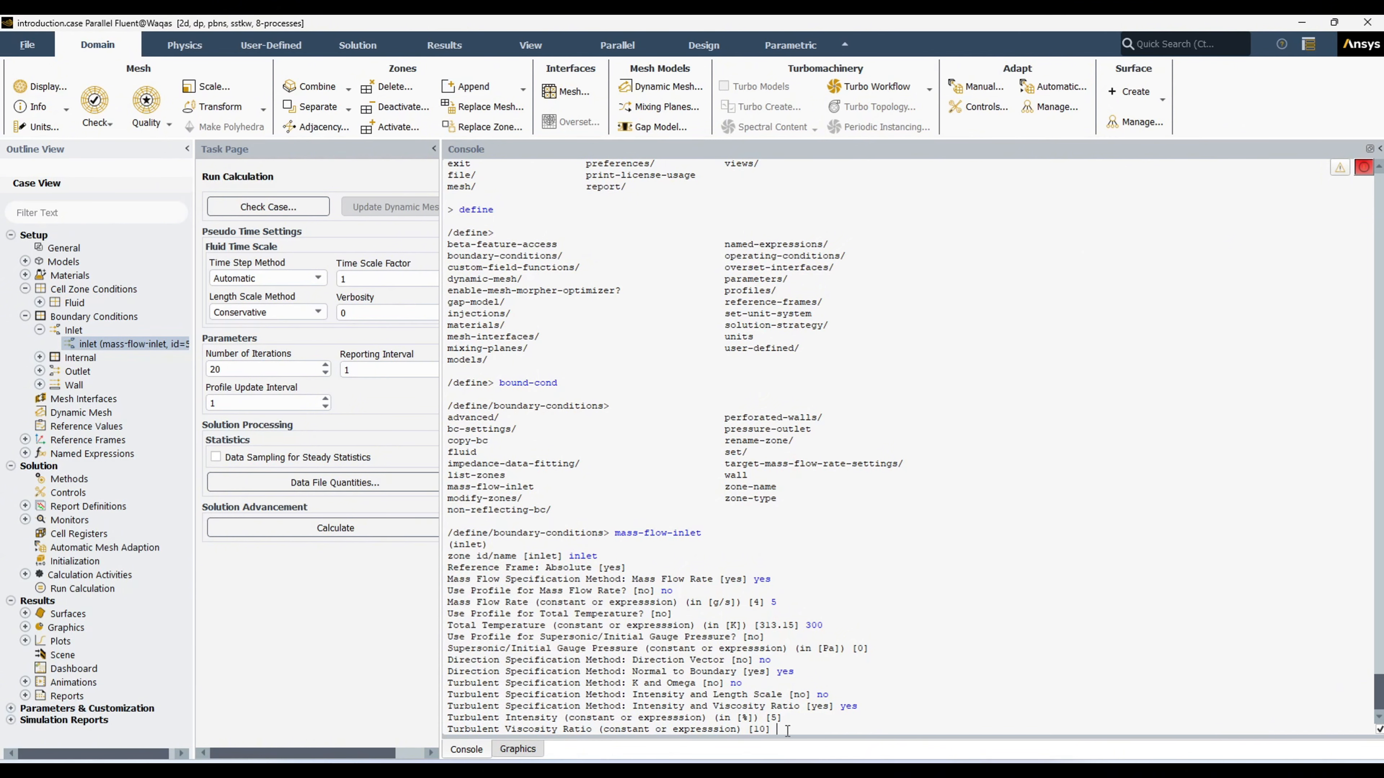
Step: Try answering yes for the turbulent viscosity ratio, then keep its default of 10 to complete the mass-flow-inlet command
text(8)
key(BackSpace)
text(yes)
key(Return)
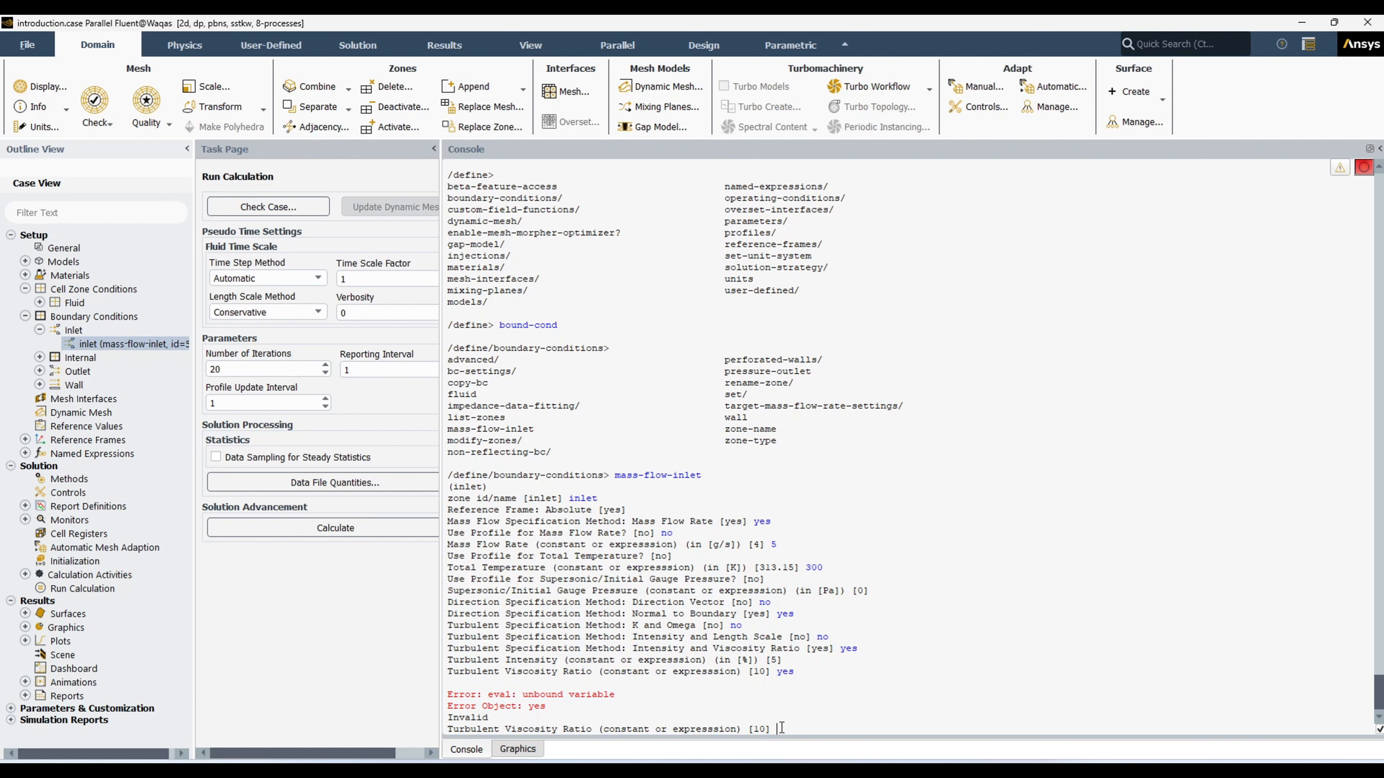
key(Return)
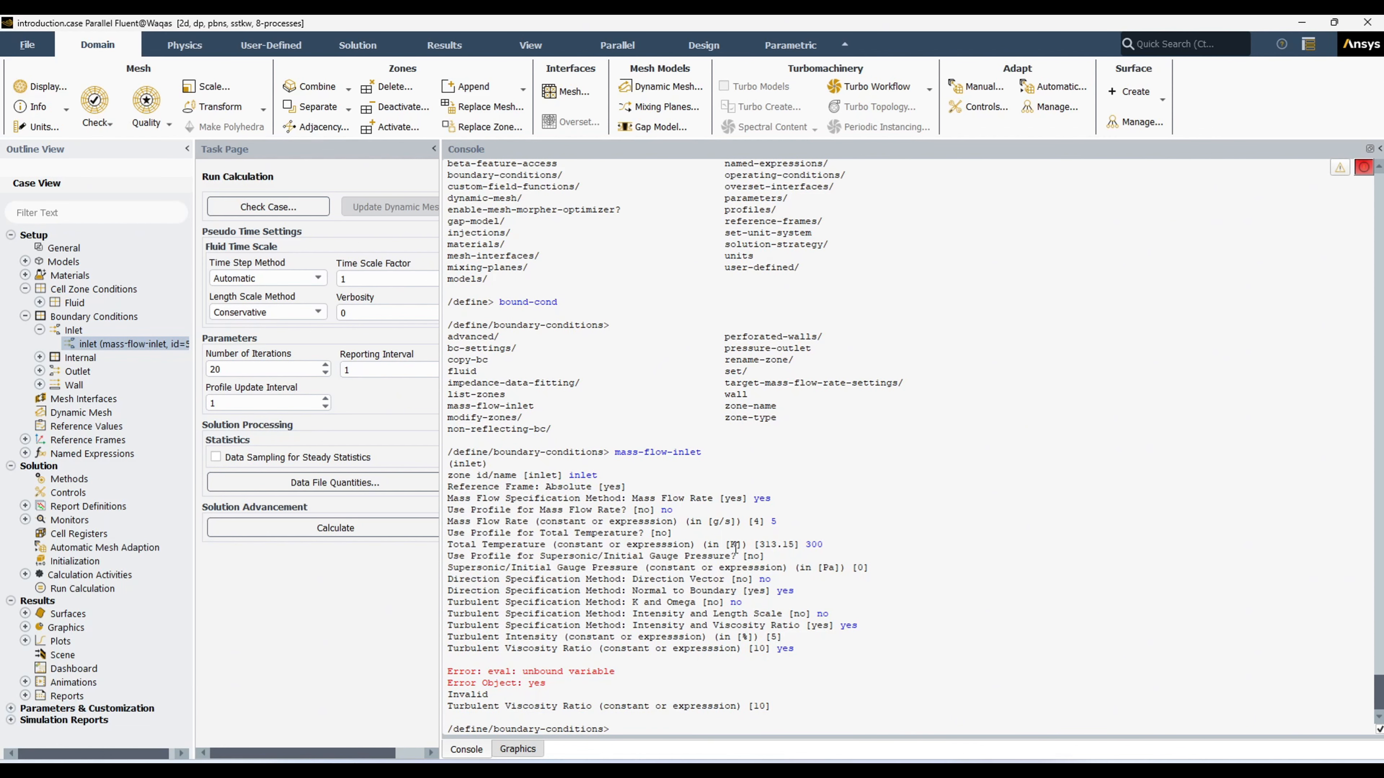
Step: Review the mass-flow inlet's momentum, thermal and turbulence settings against the values entered in the console
double_click(122, 346)
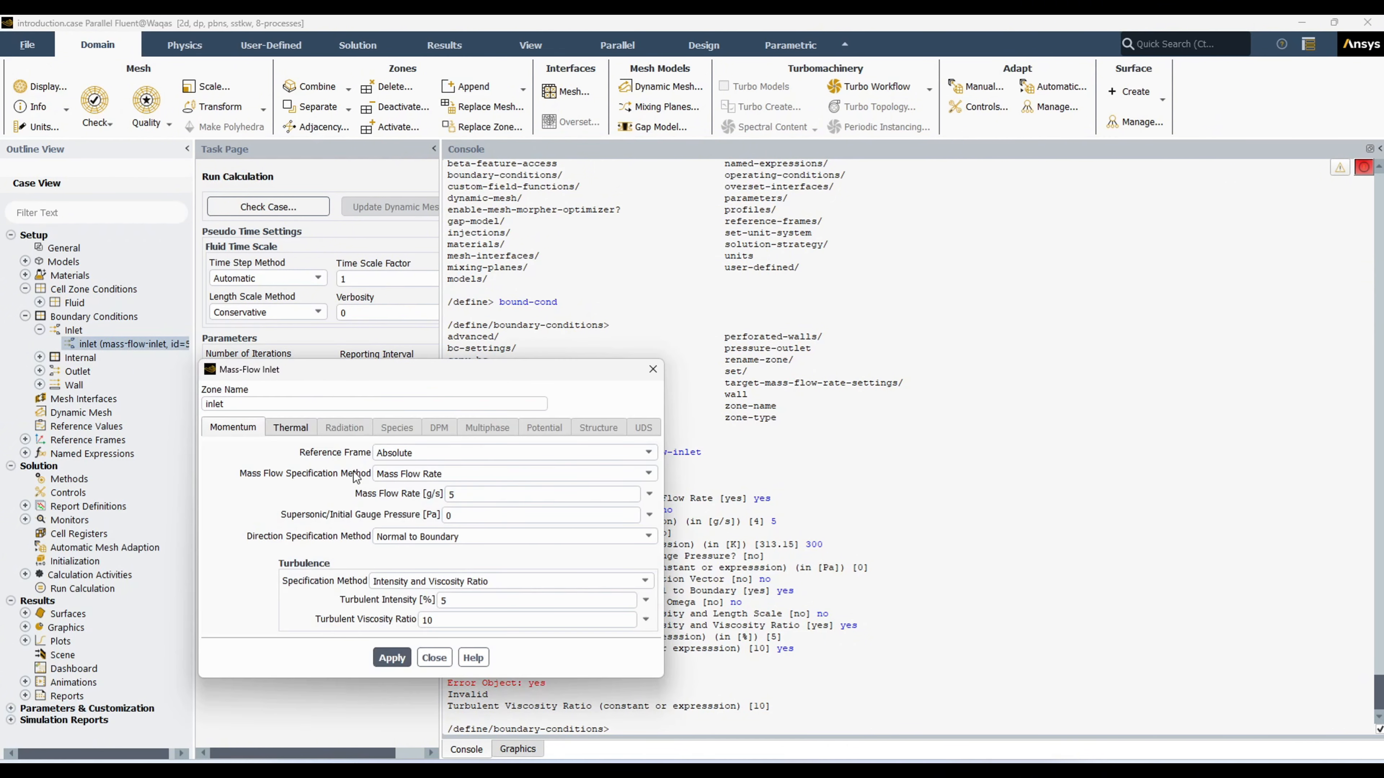
click(297, 428)
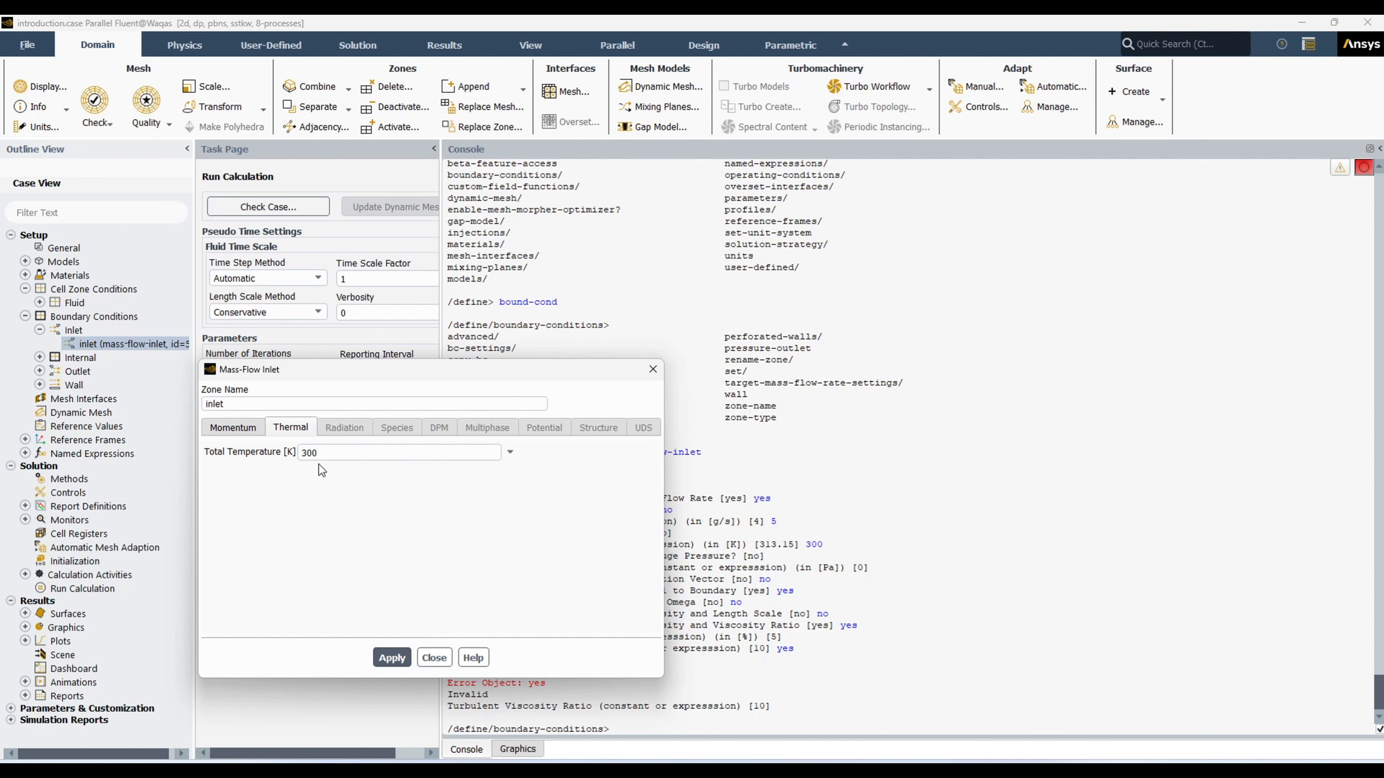
click(434, 658)
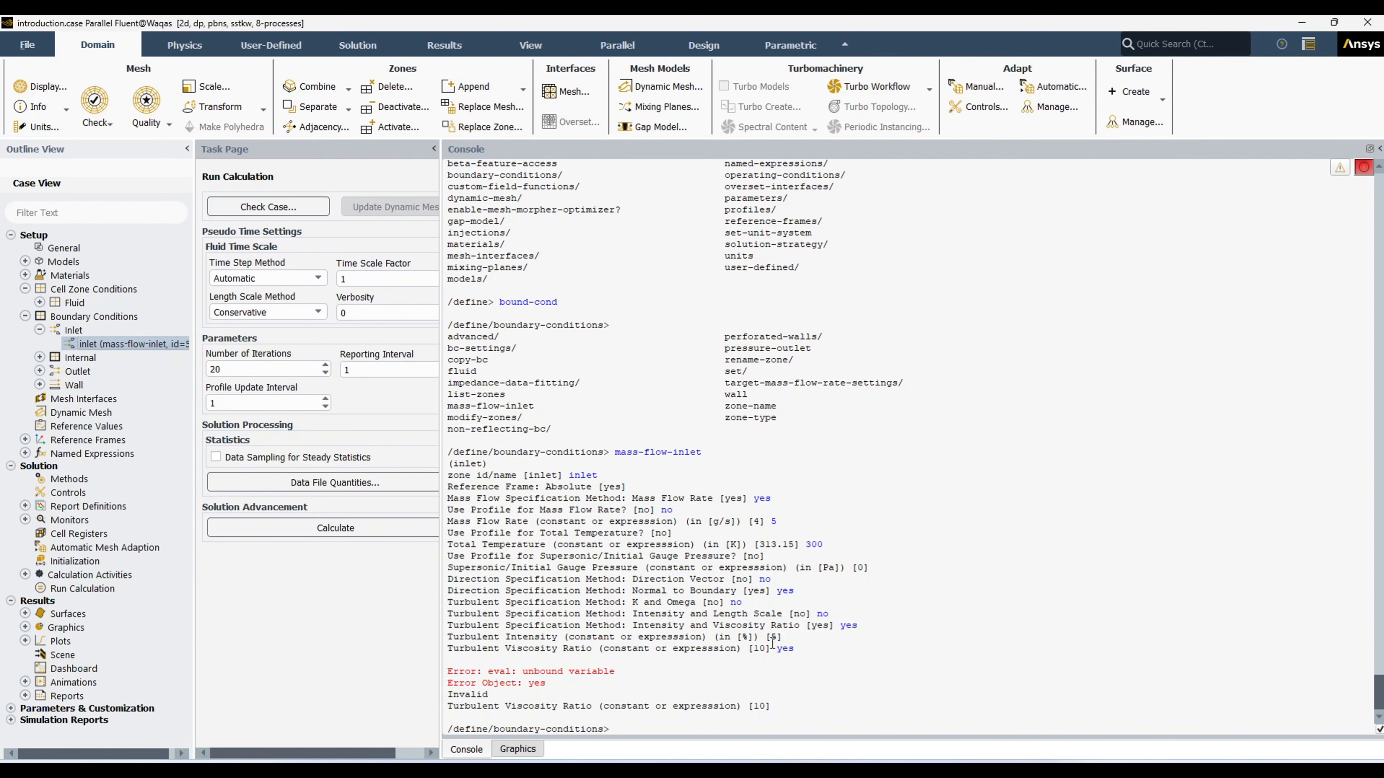
drag(766, 637, 759, 649)
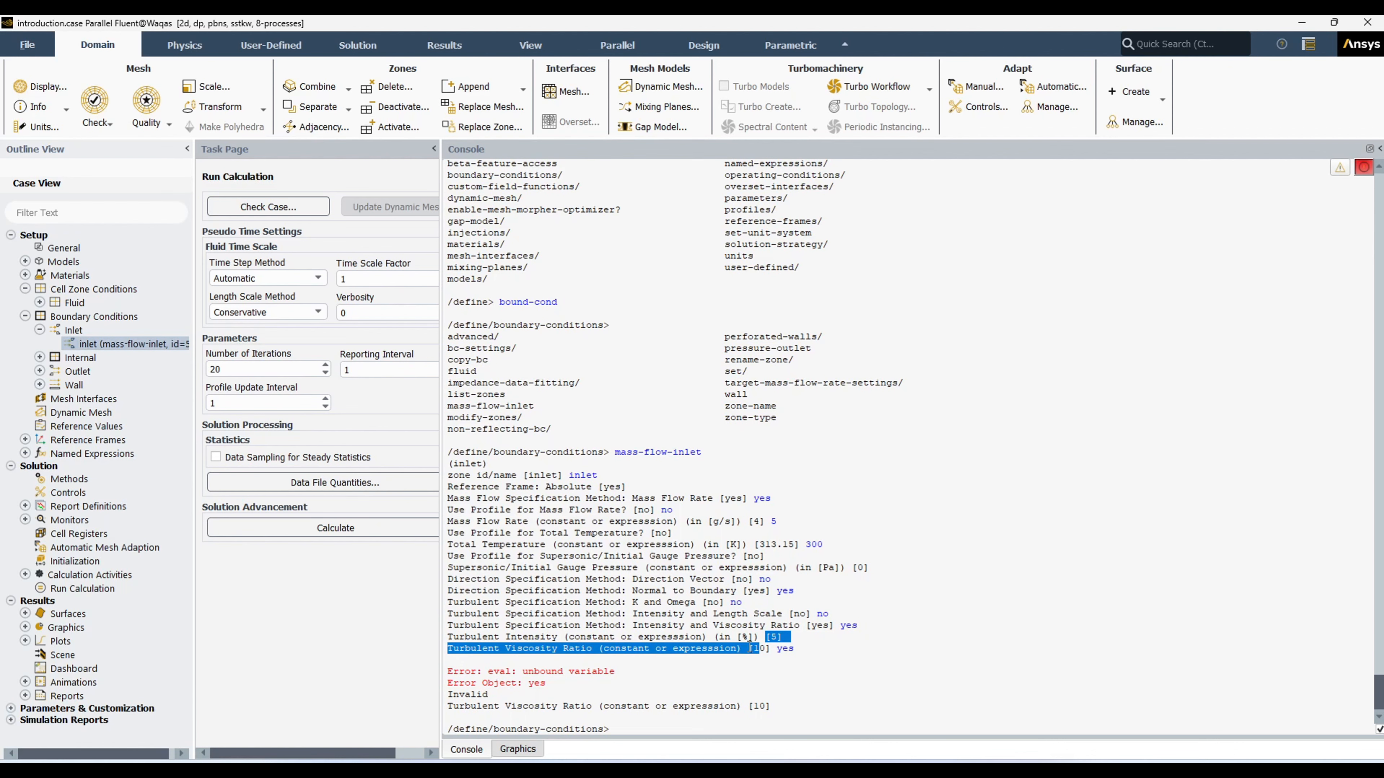
double_click(131, 344)
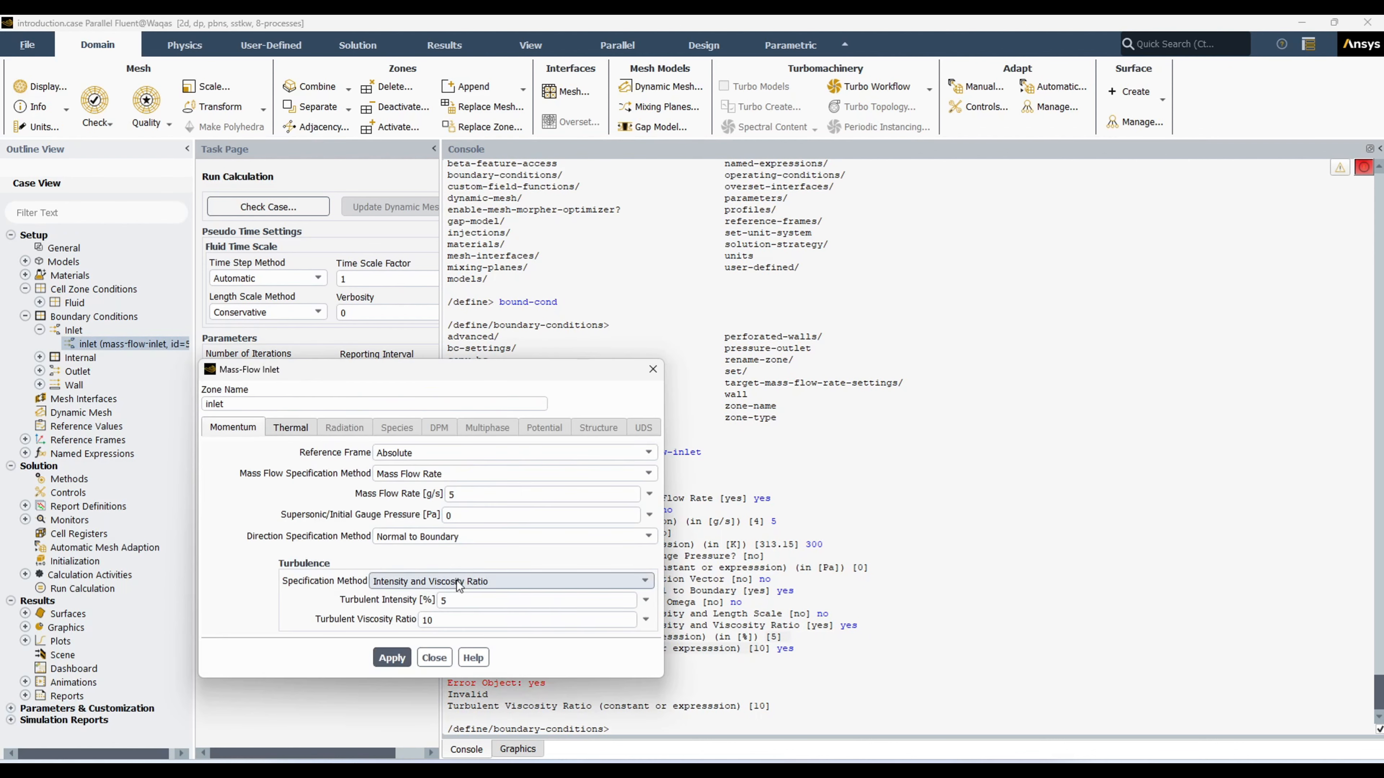
click(434, 658)
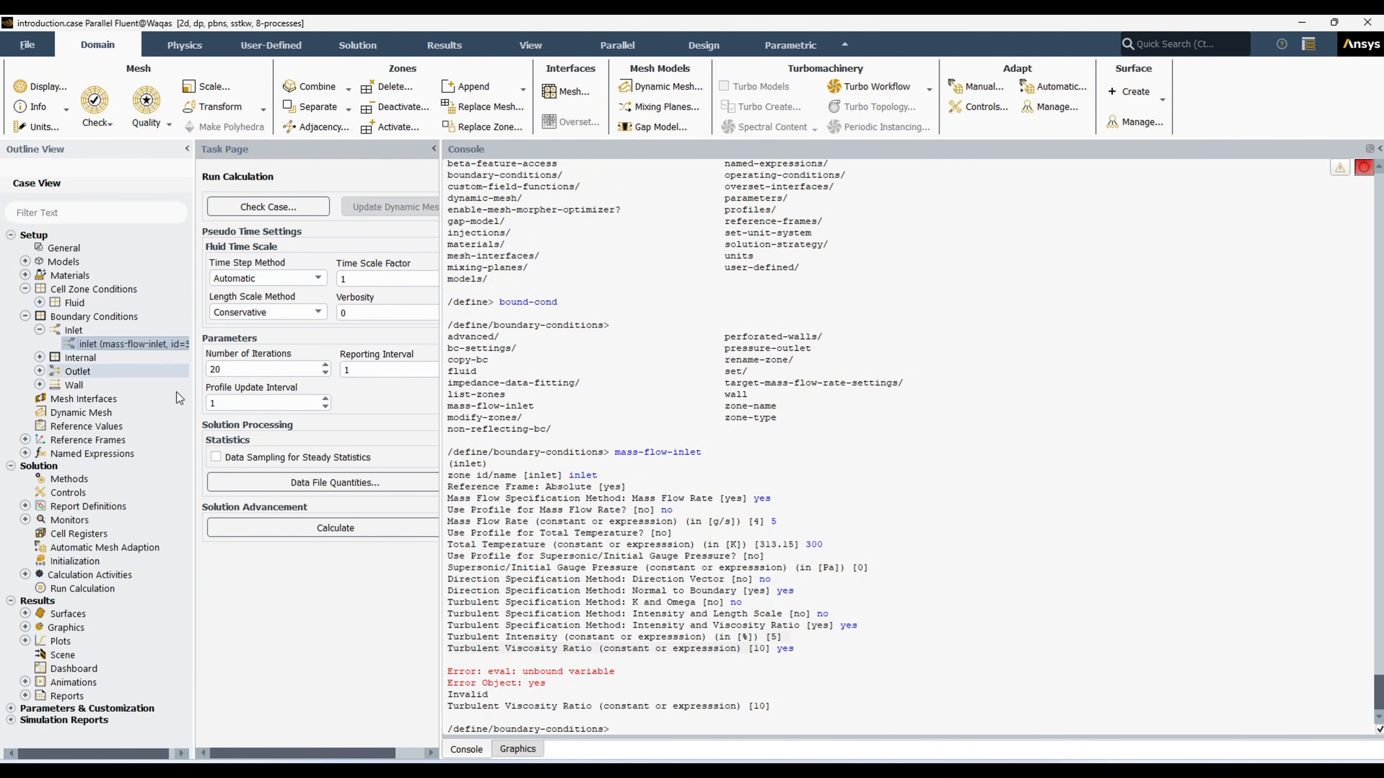
Step: Leave the boundary-conditions and define menus with q and list the root-level console commands
click(629, 733)
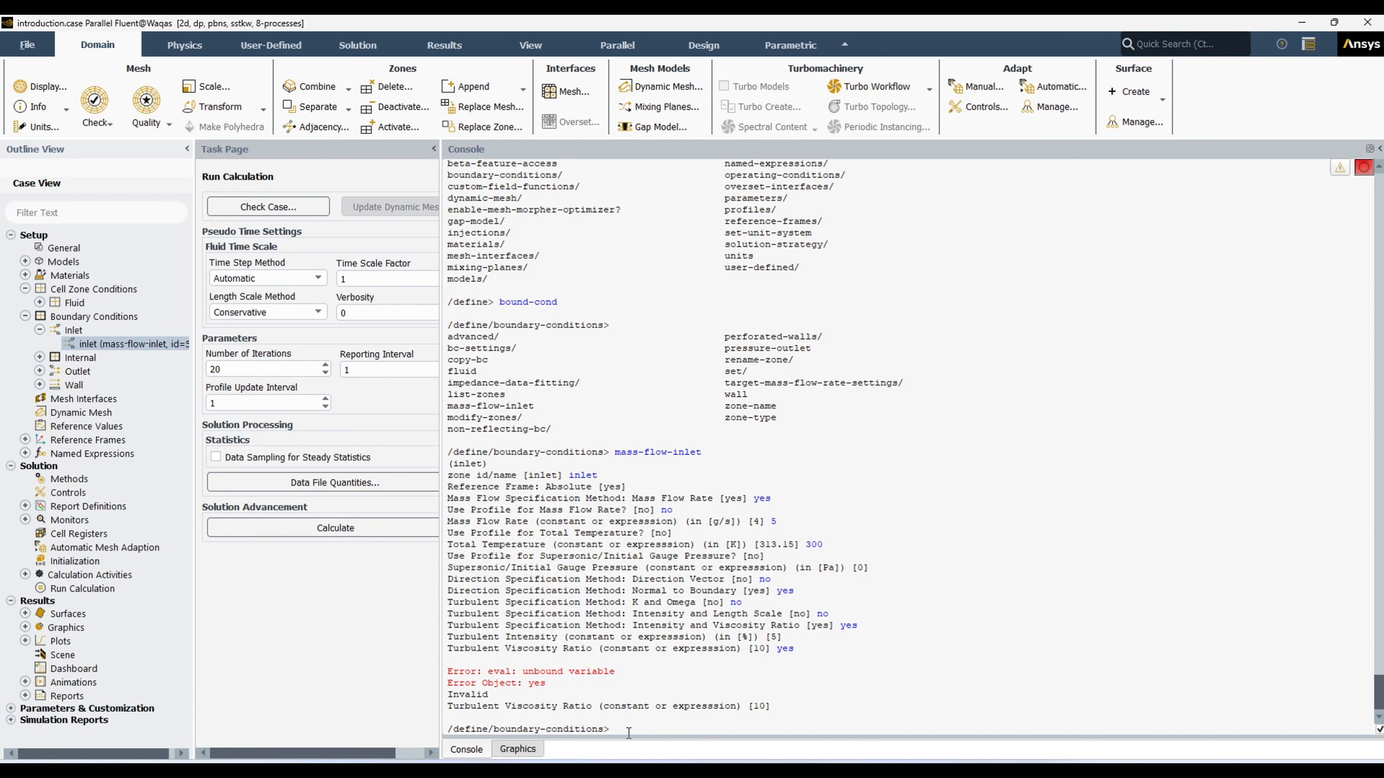
text(q)
key(Return)
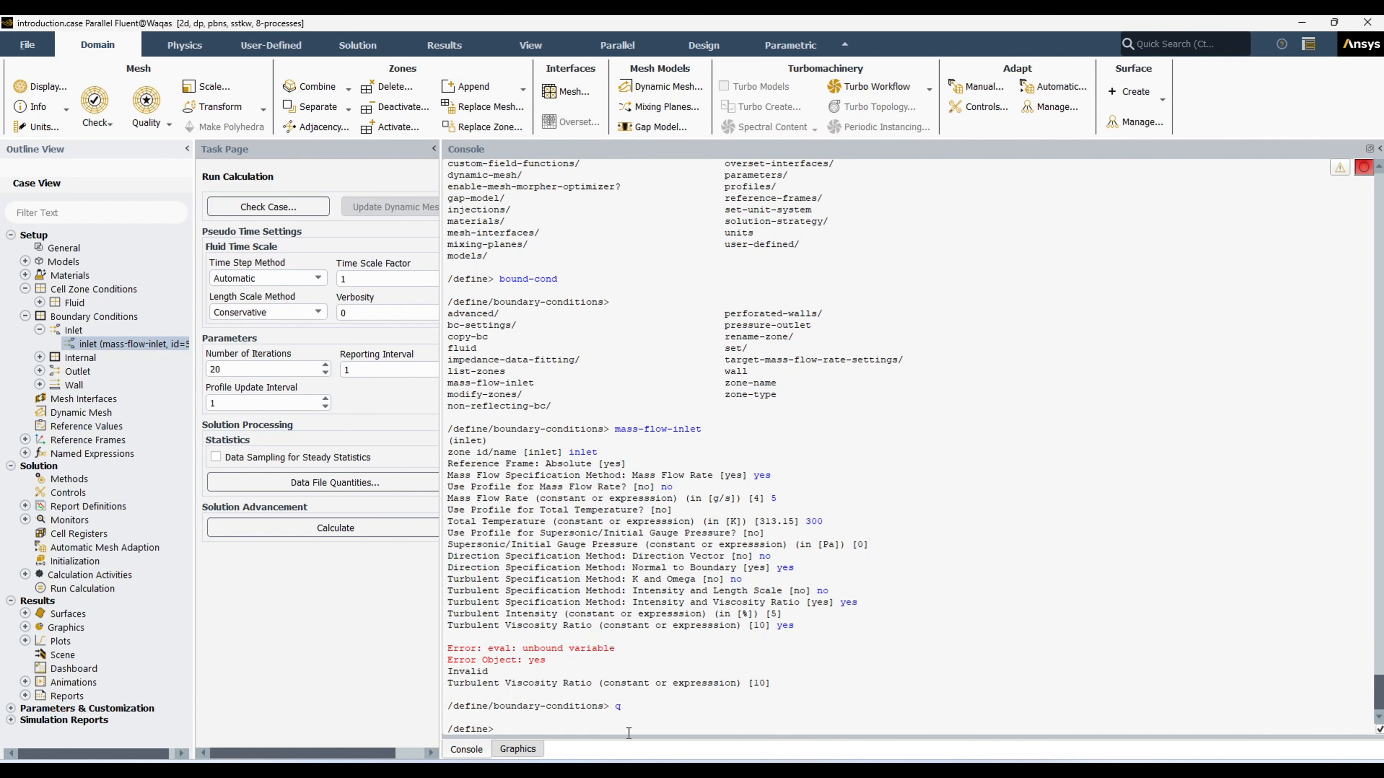
text(q)
key(Return)
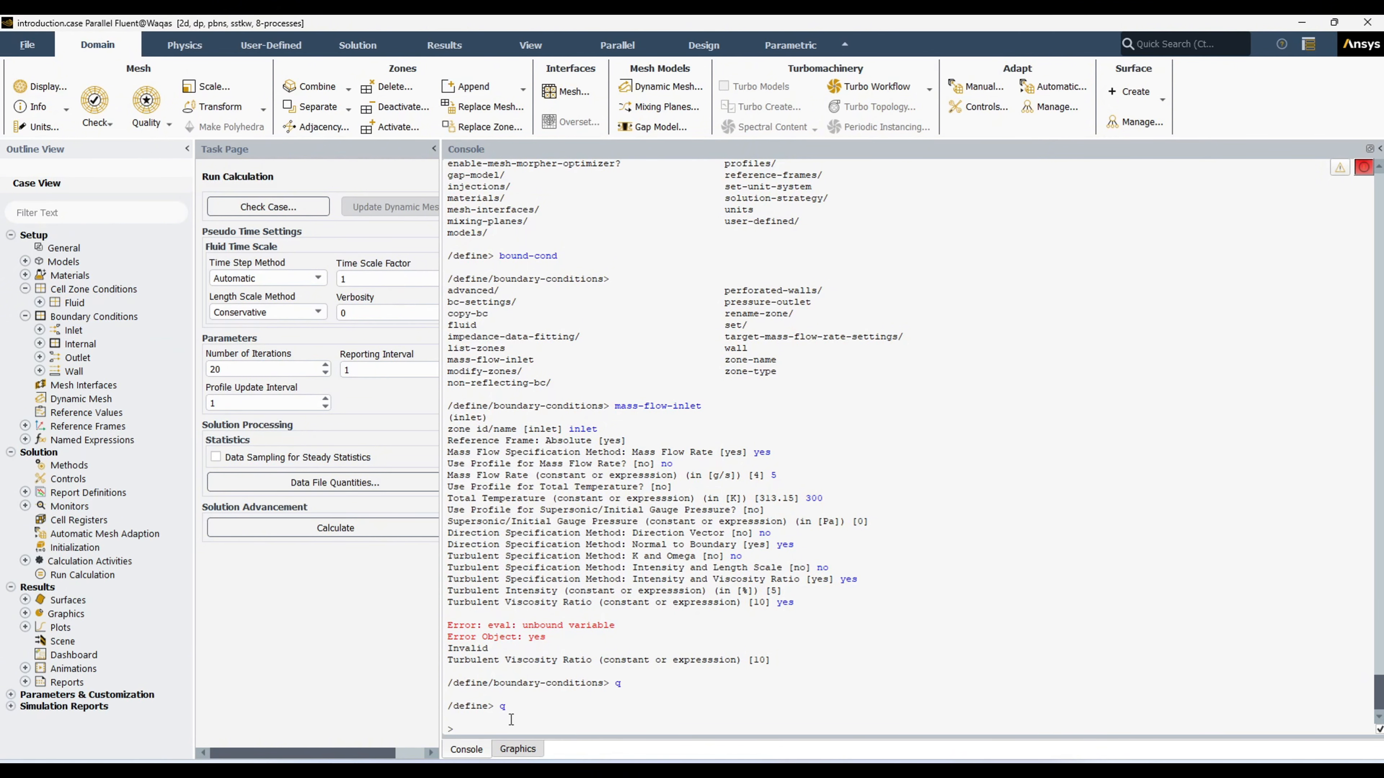
key(Return)
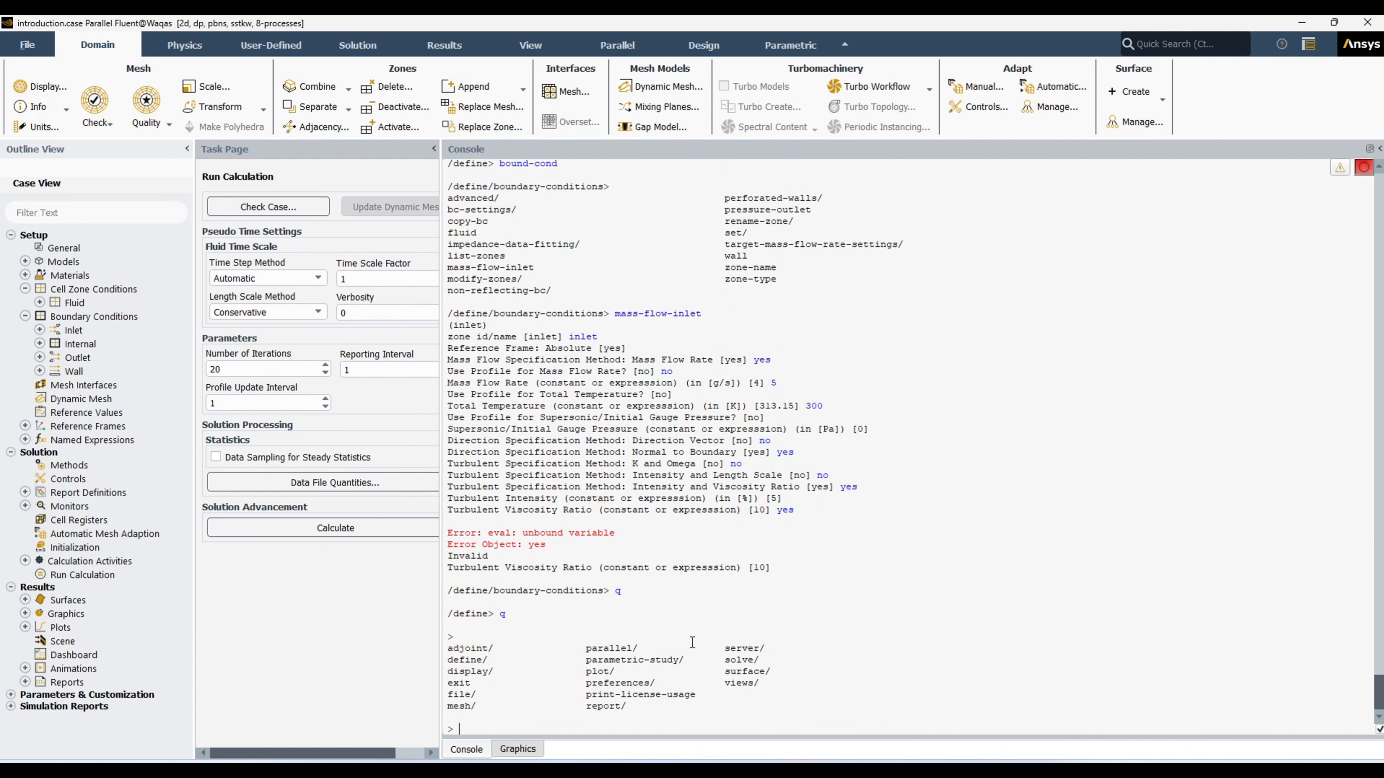
Step: Enter the solve menu in the console and list its commands
drag(726, 661, 760, 661)
click(580, 728)
text(solve)
key(Return)
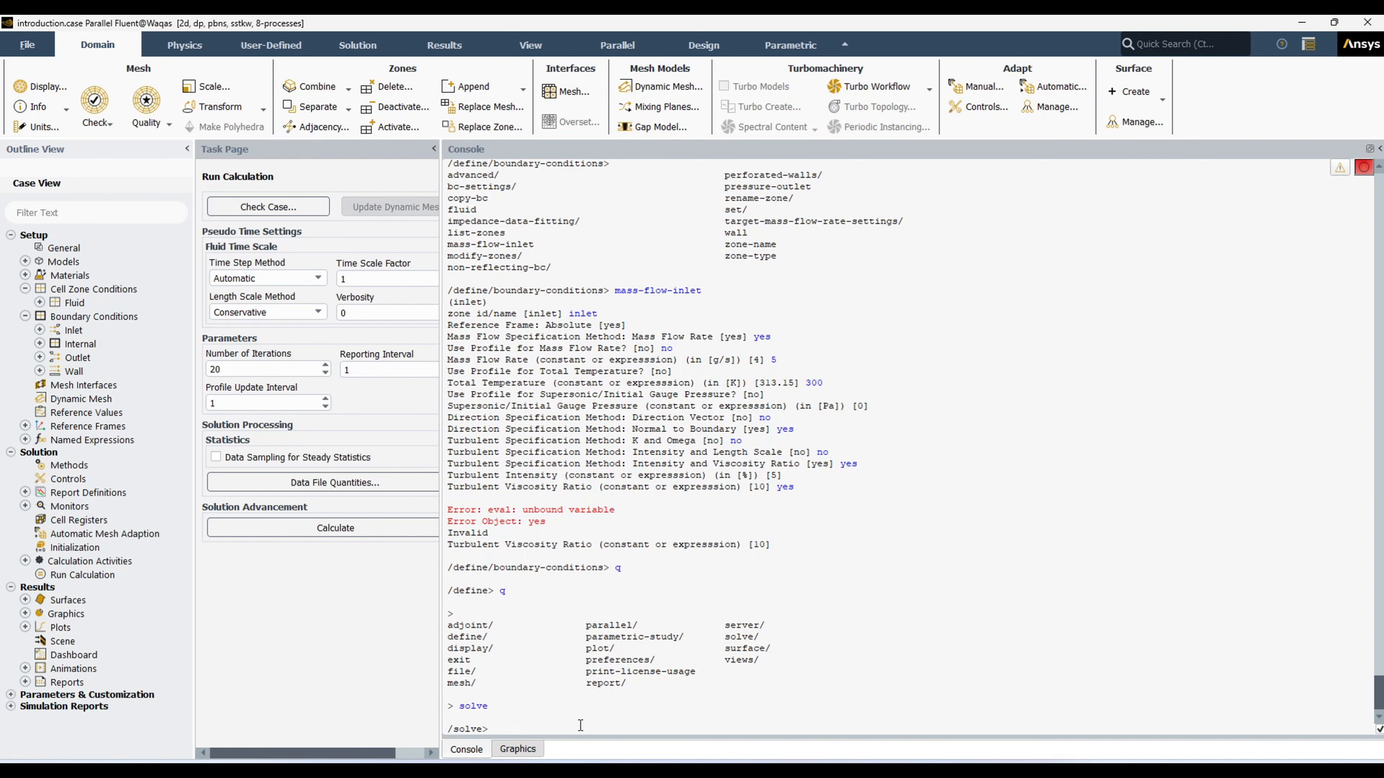
key(Return)
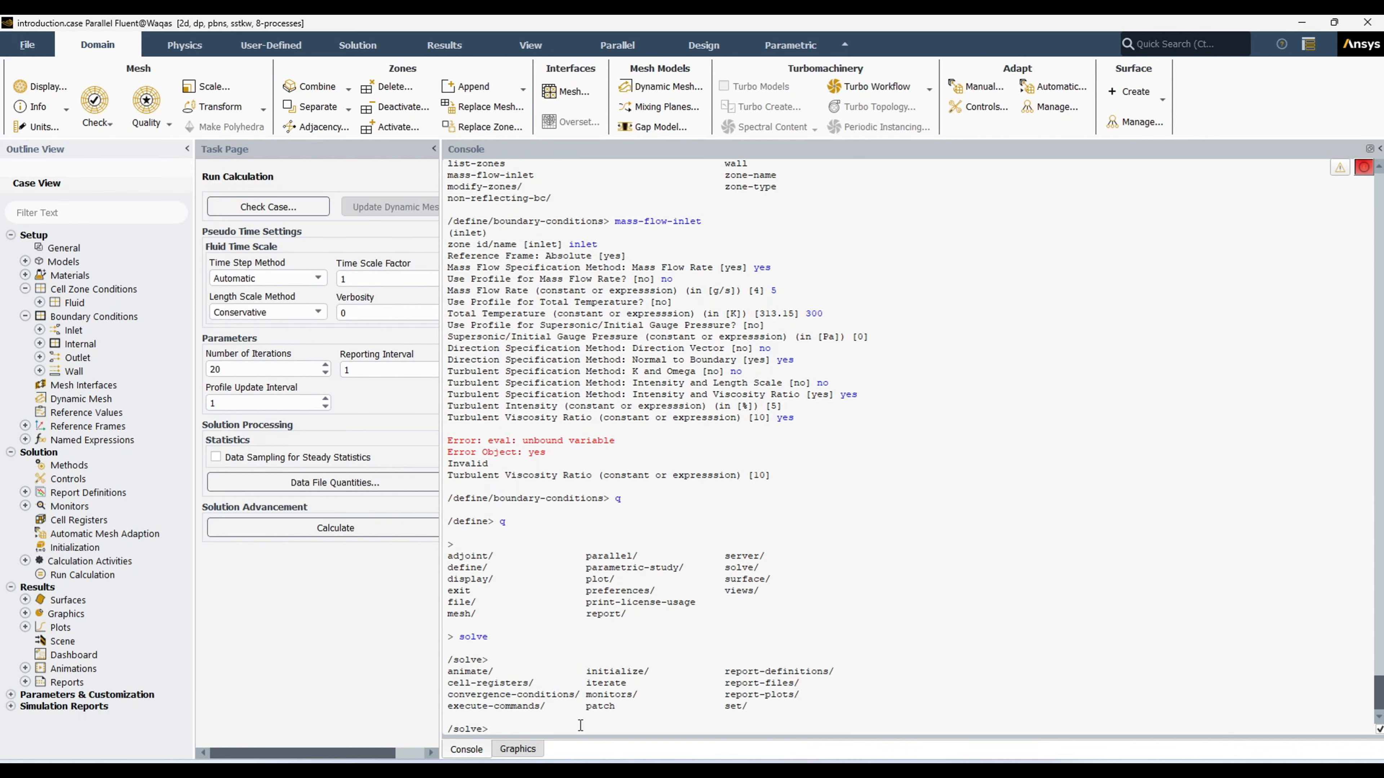
Step: Enter the initialize submenu with init and list its commands
drag(557, 715, 447, 669)
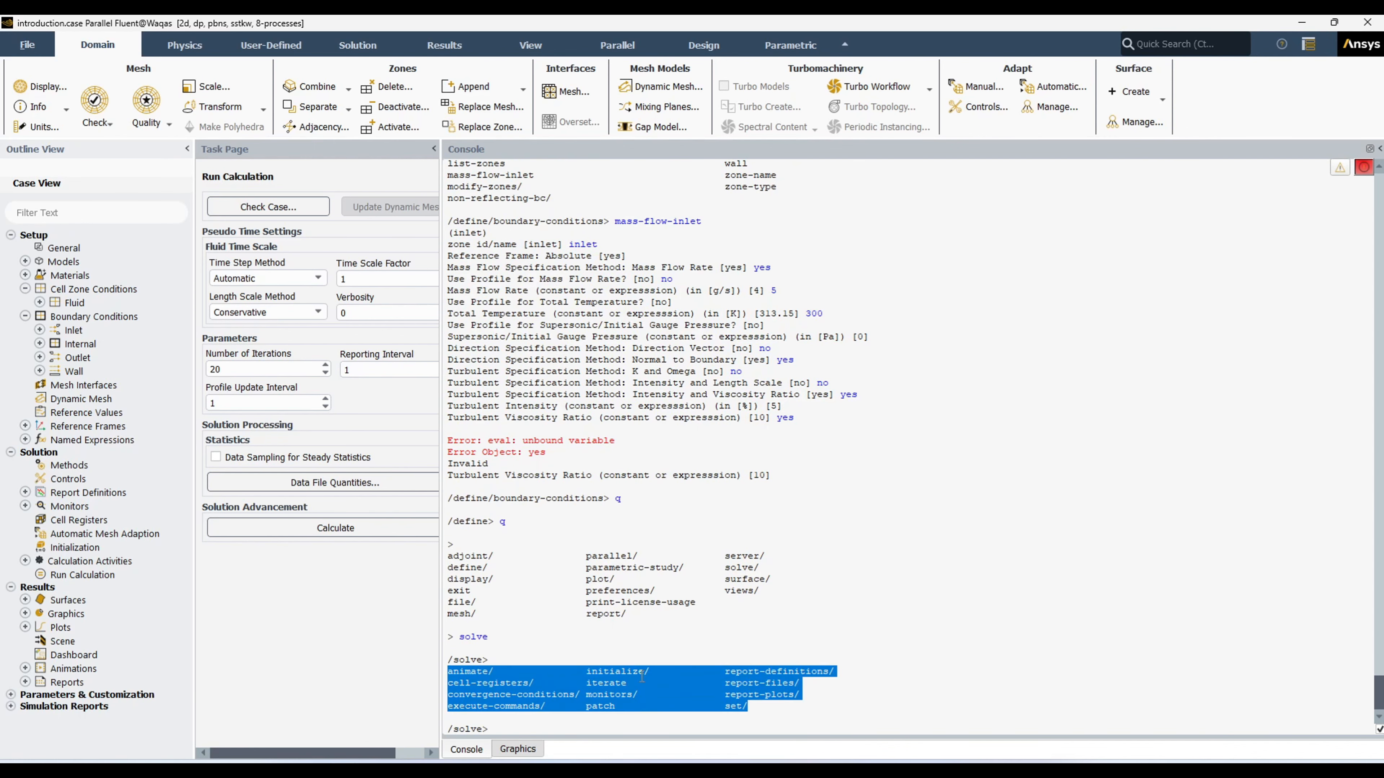
click(644, 677)
drag(586, 675, 651, 675)
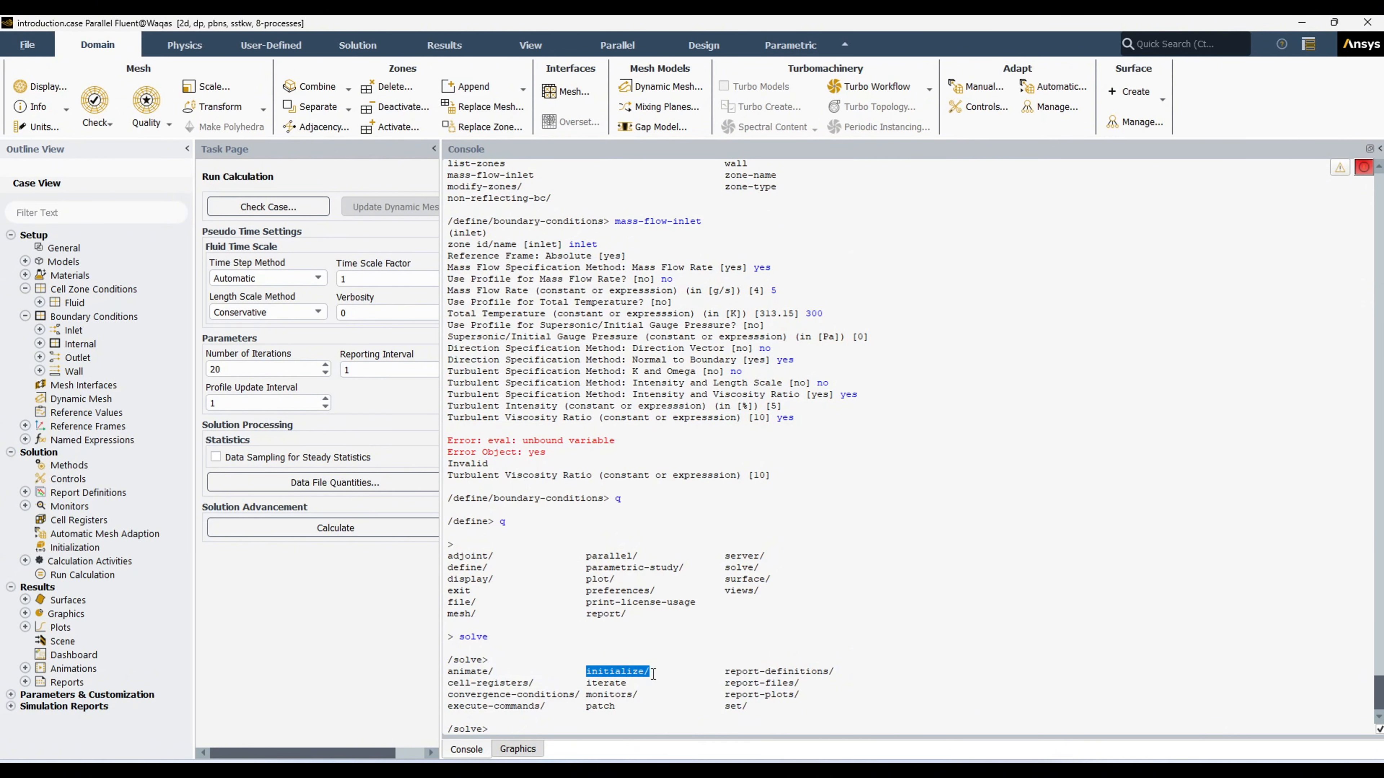
click(562, 720)
text(init)
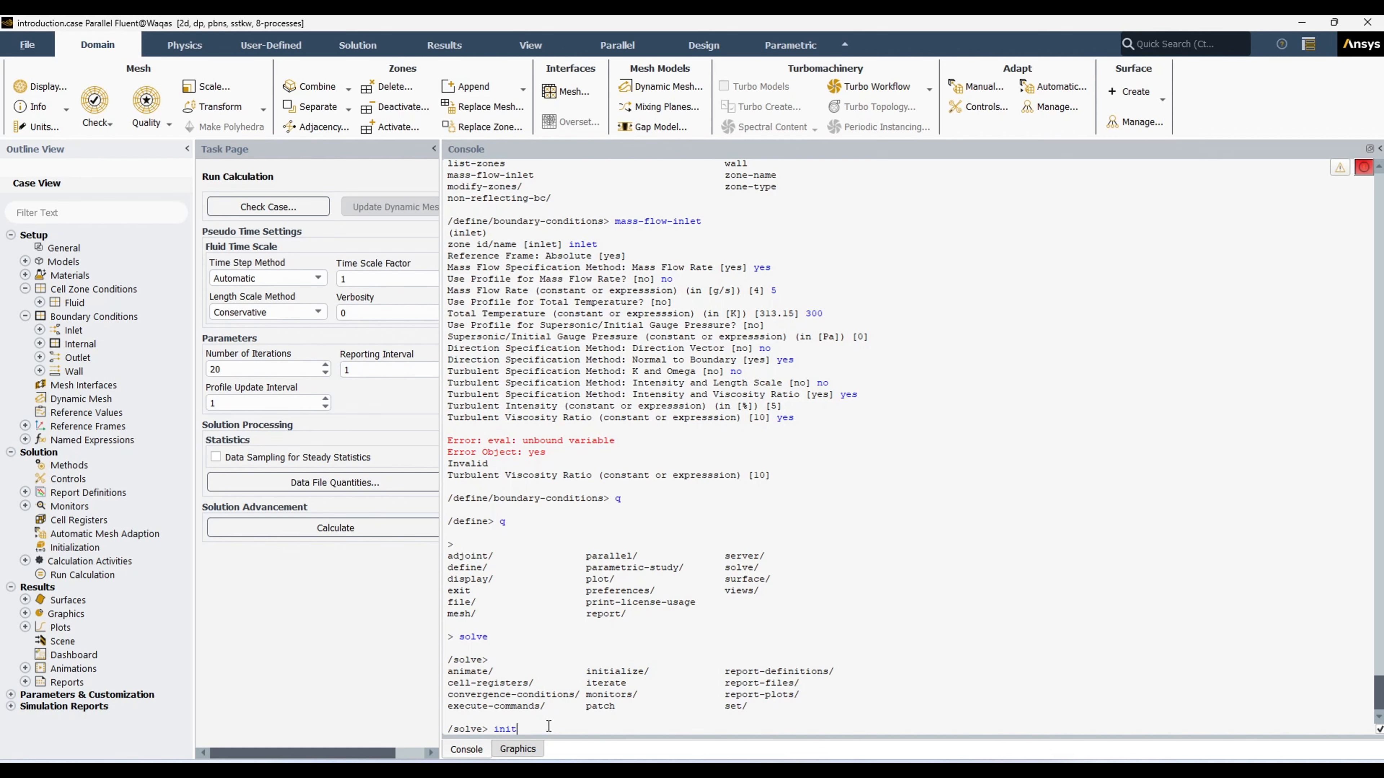
key(Return)
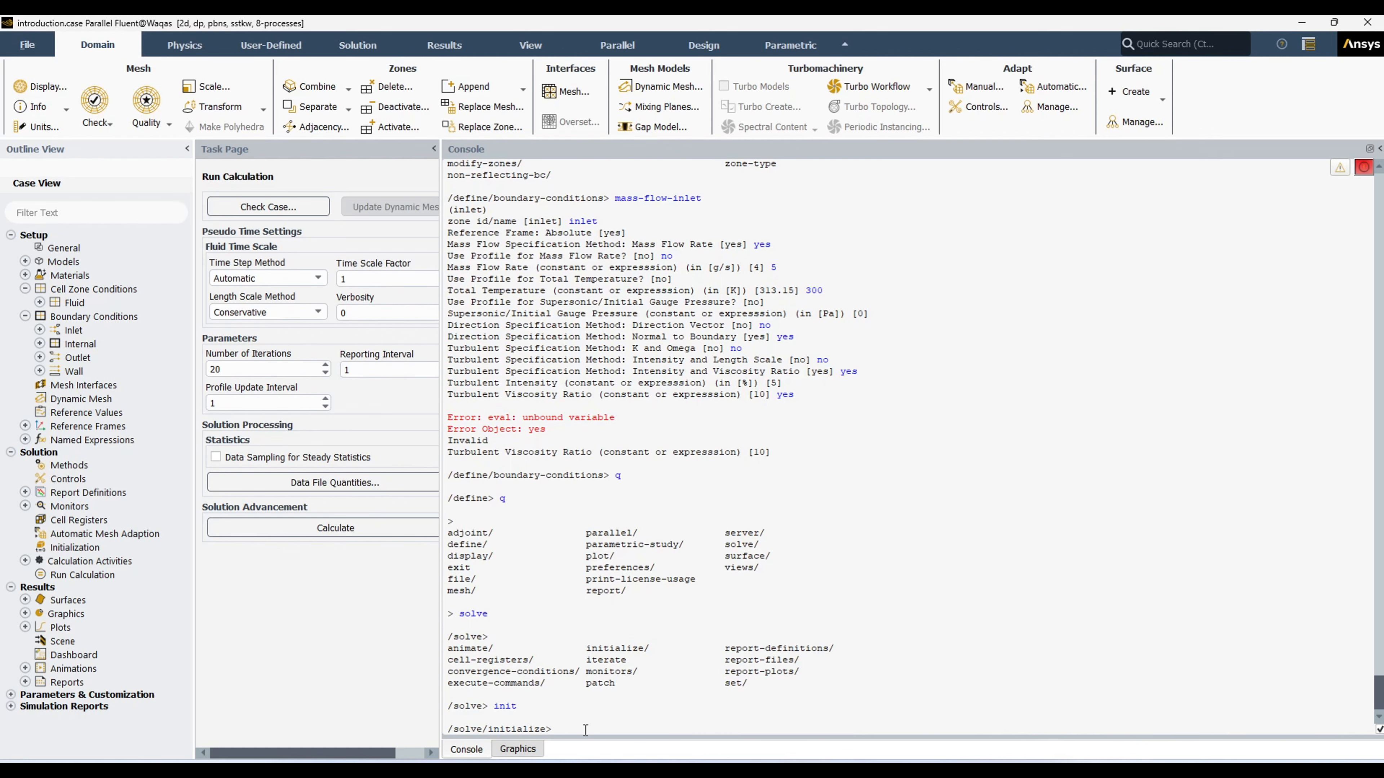
key(Return)
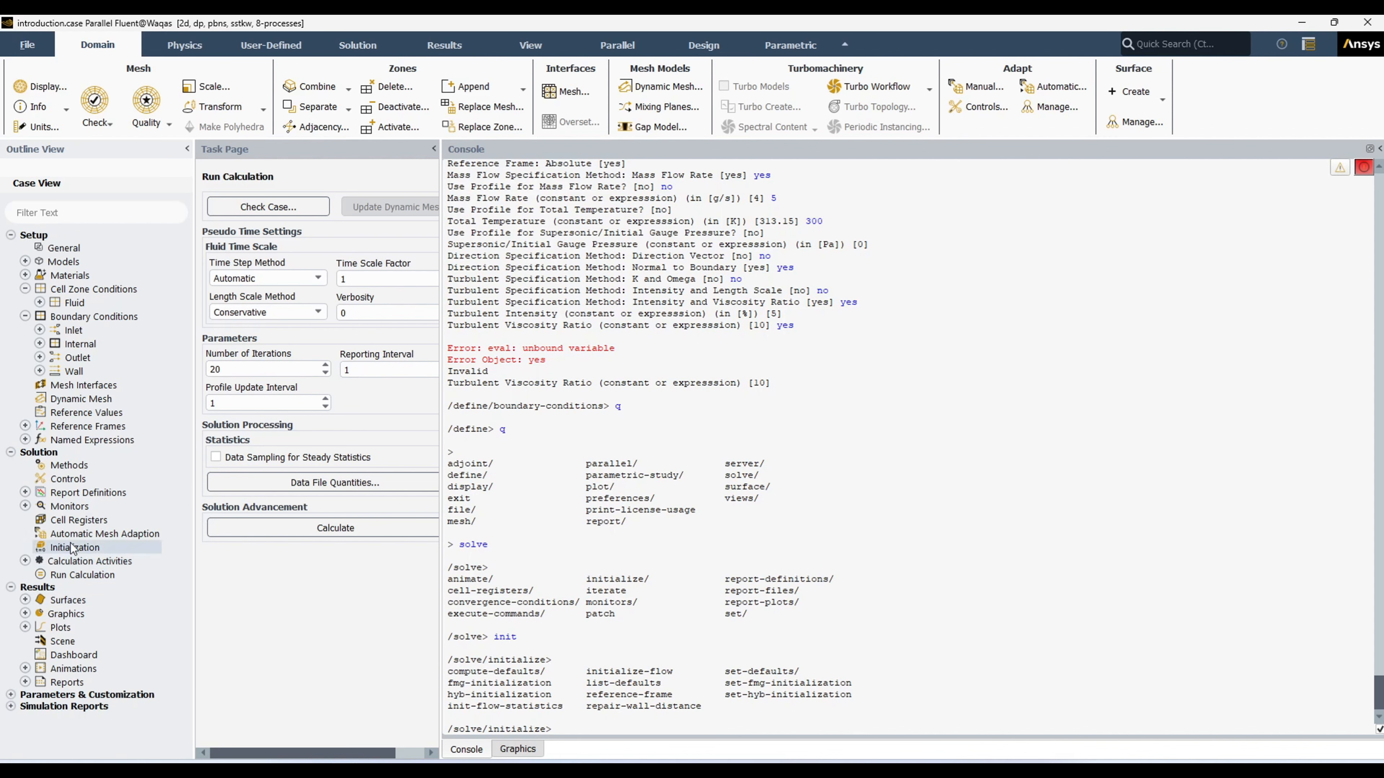
Step: Compare the solution initialization methods and Compute from zones with the initialization commands listed in the console
click(86, 552)
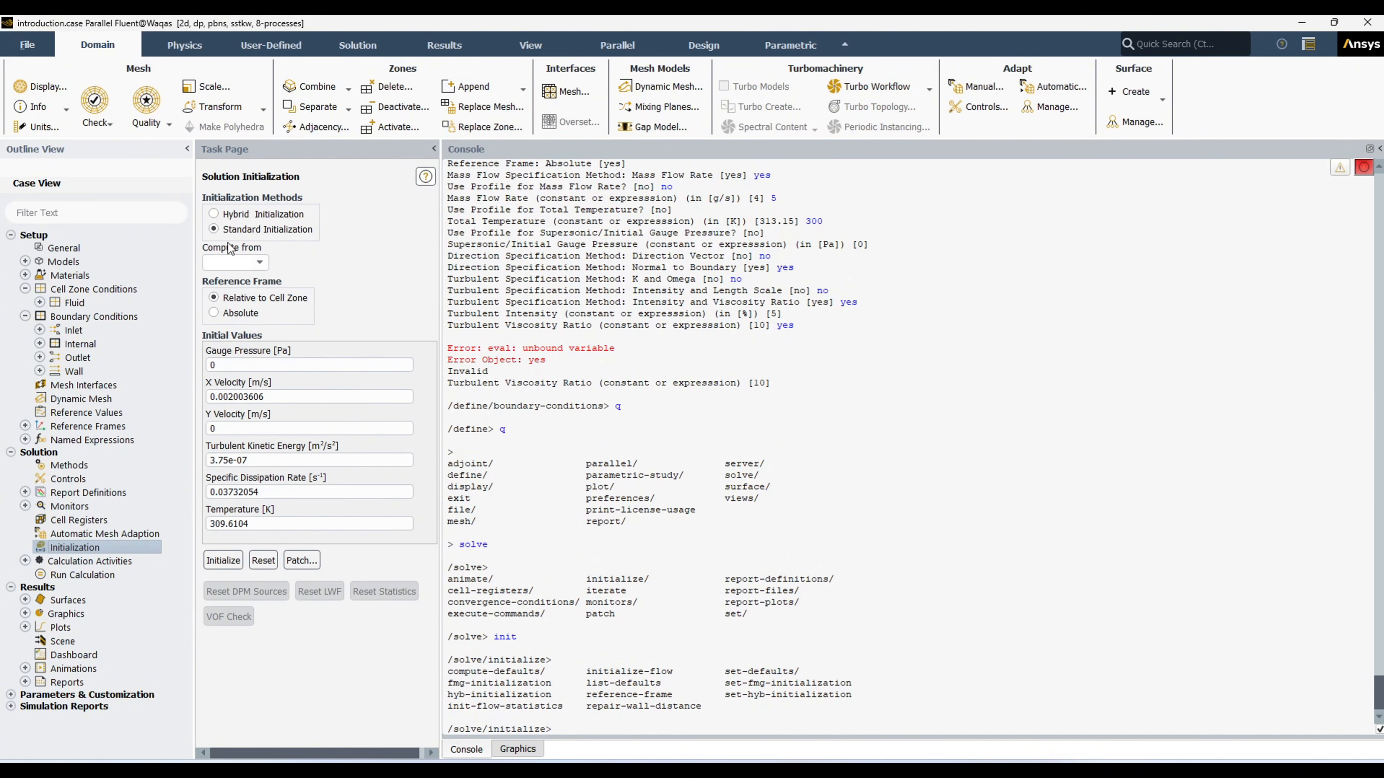
click(260, 264)
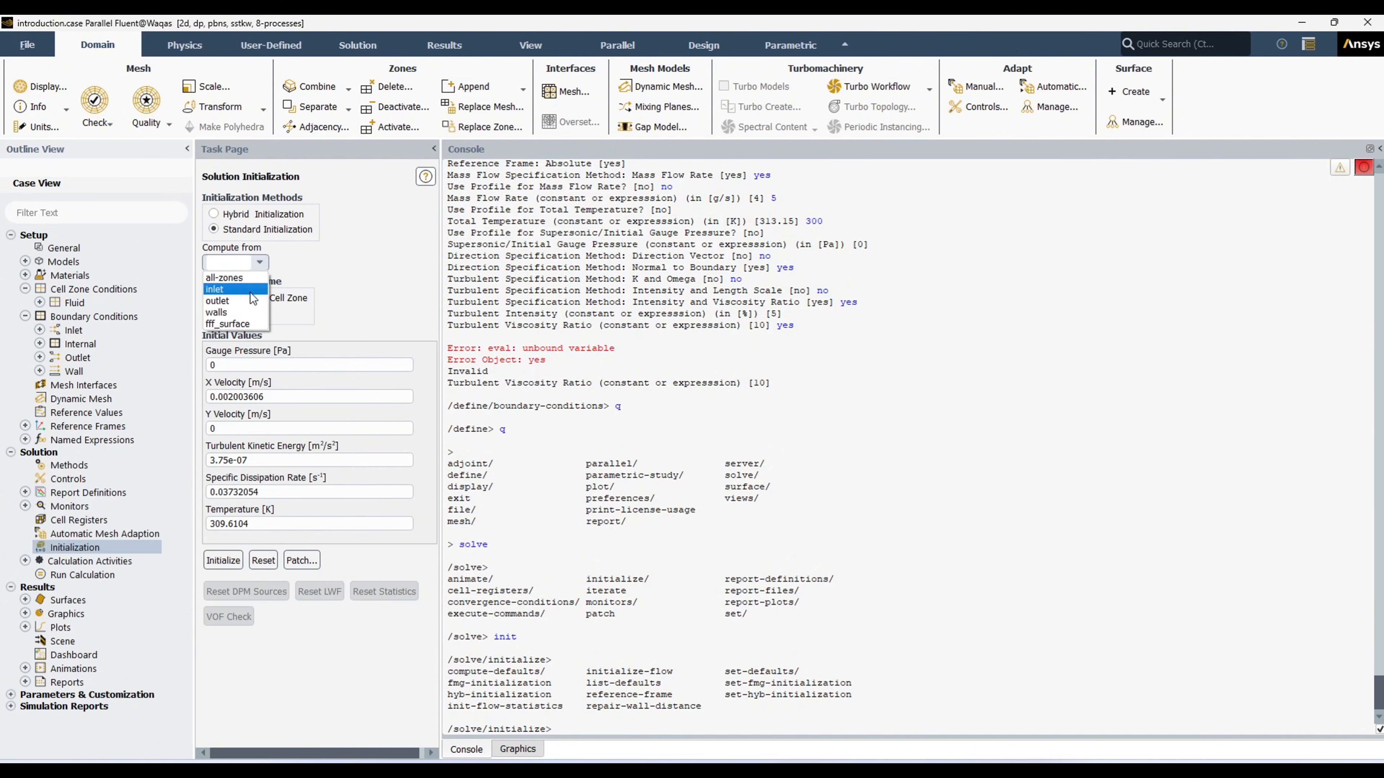
click(364, 283)
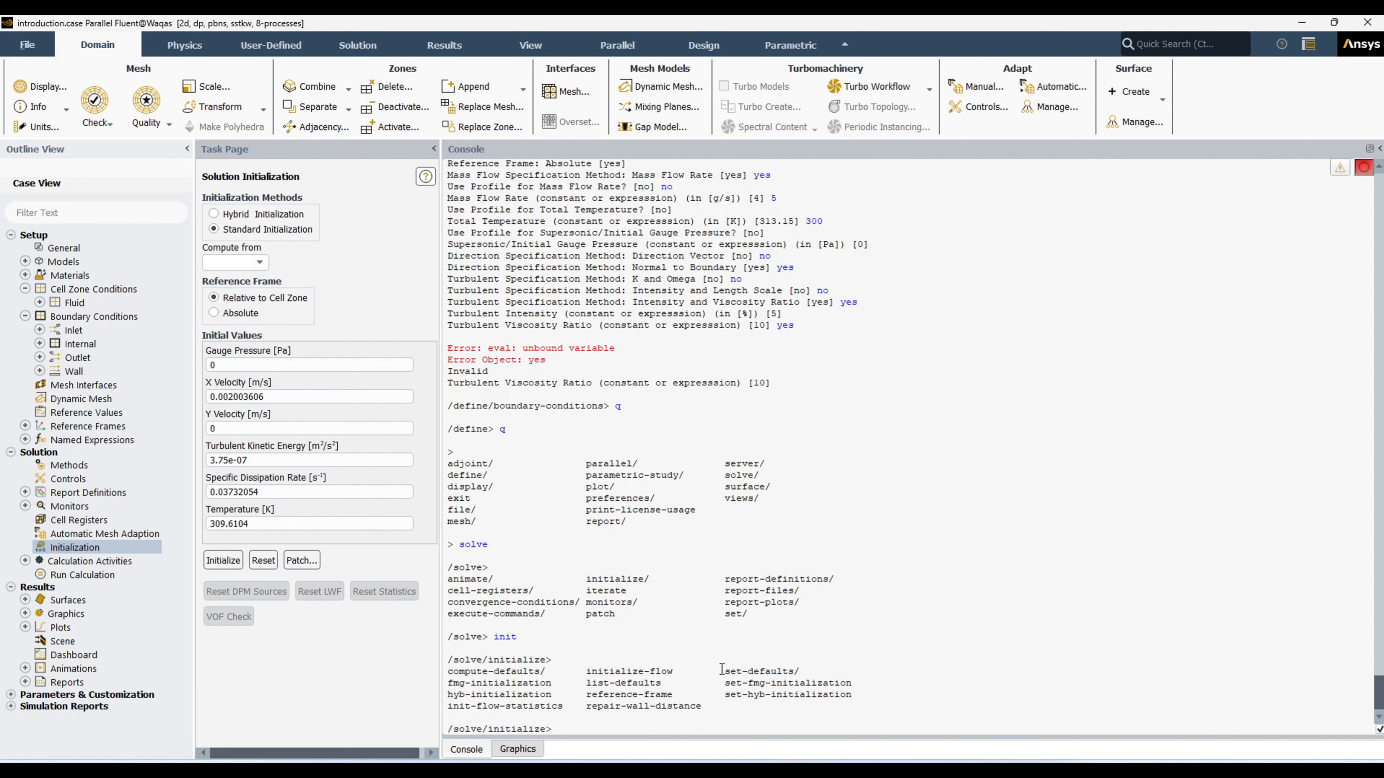
drag(719, 671, 804, 693)
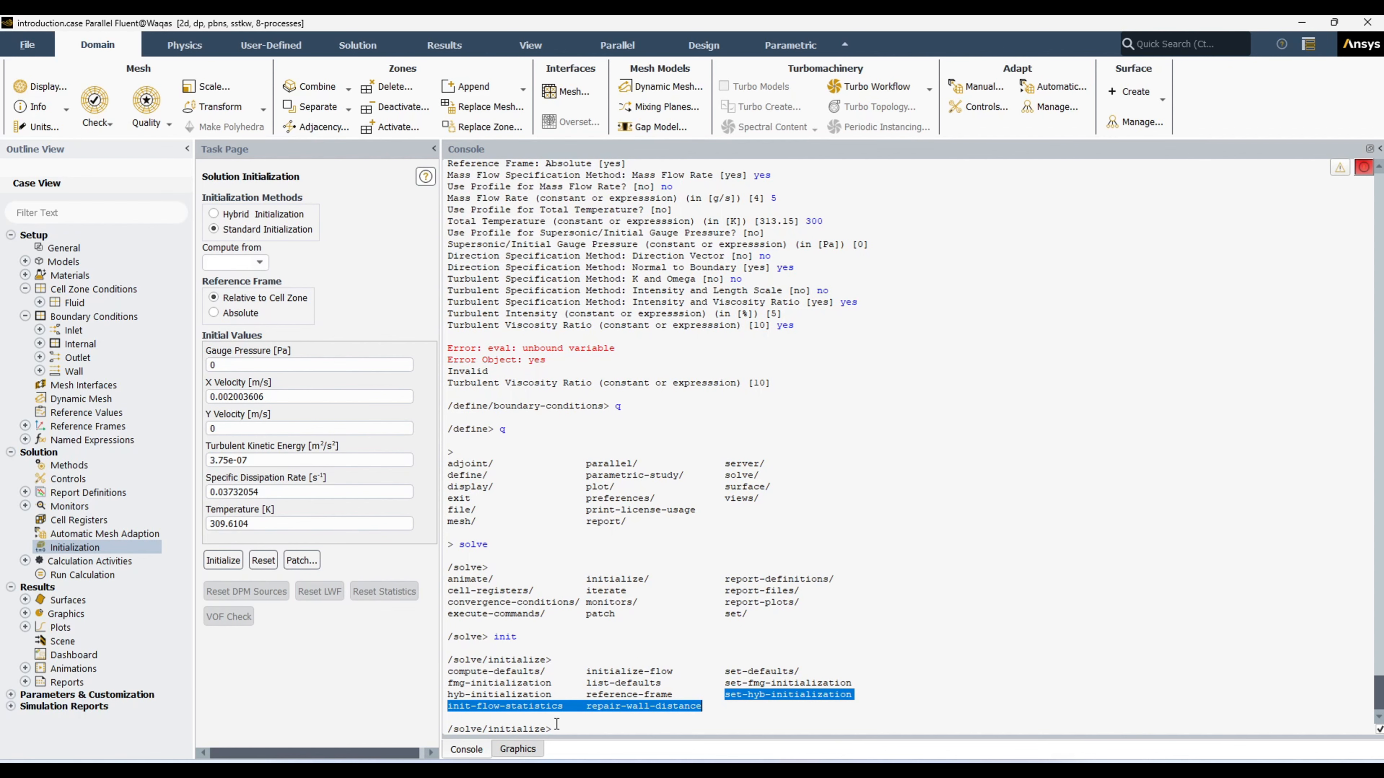
click(477, 708)
drag(447, 695, 557, 695)
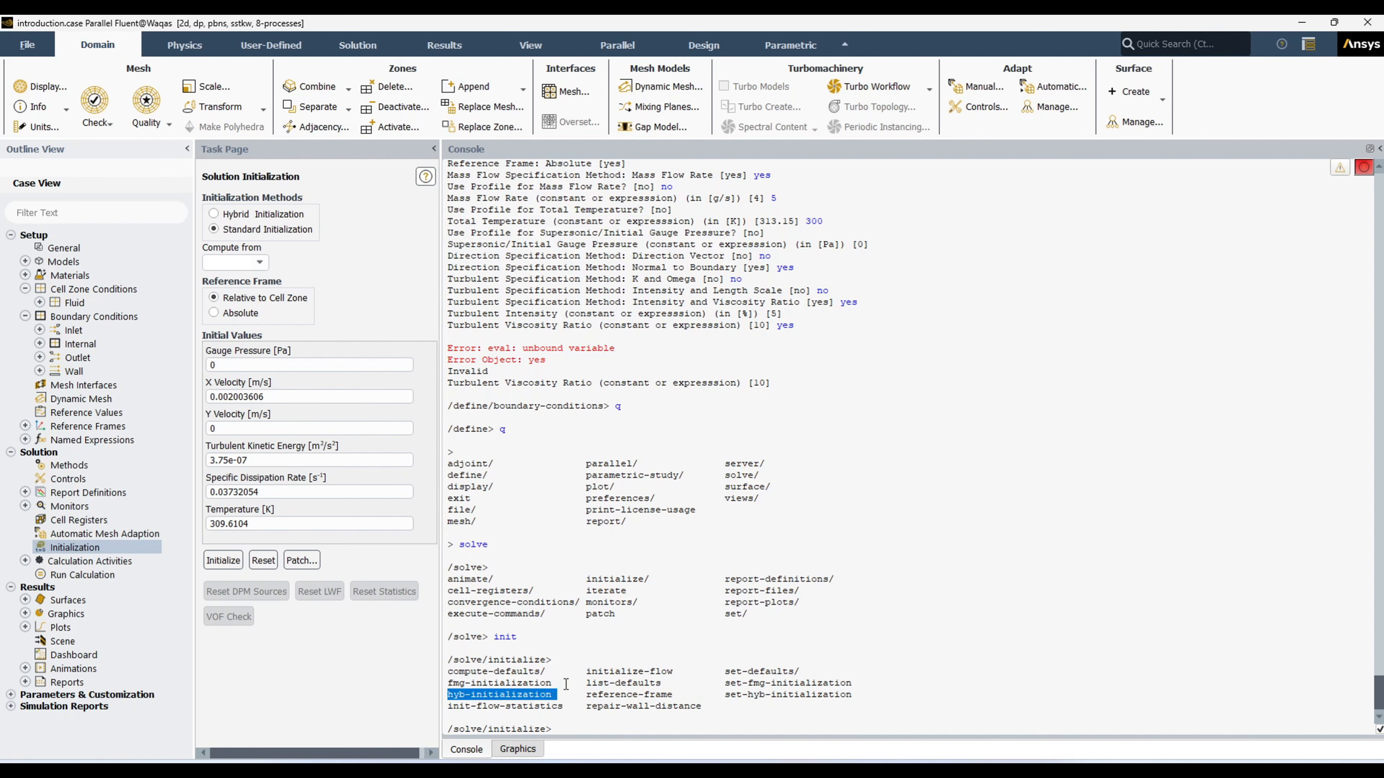
Step: Run hyb-initialization in the console and answer yes to discard the current data
click(593, 732)
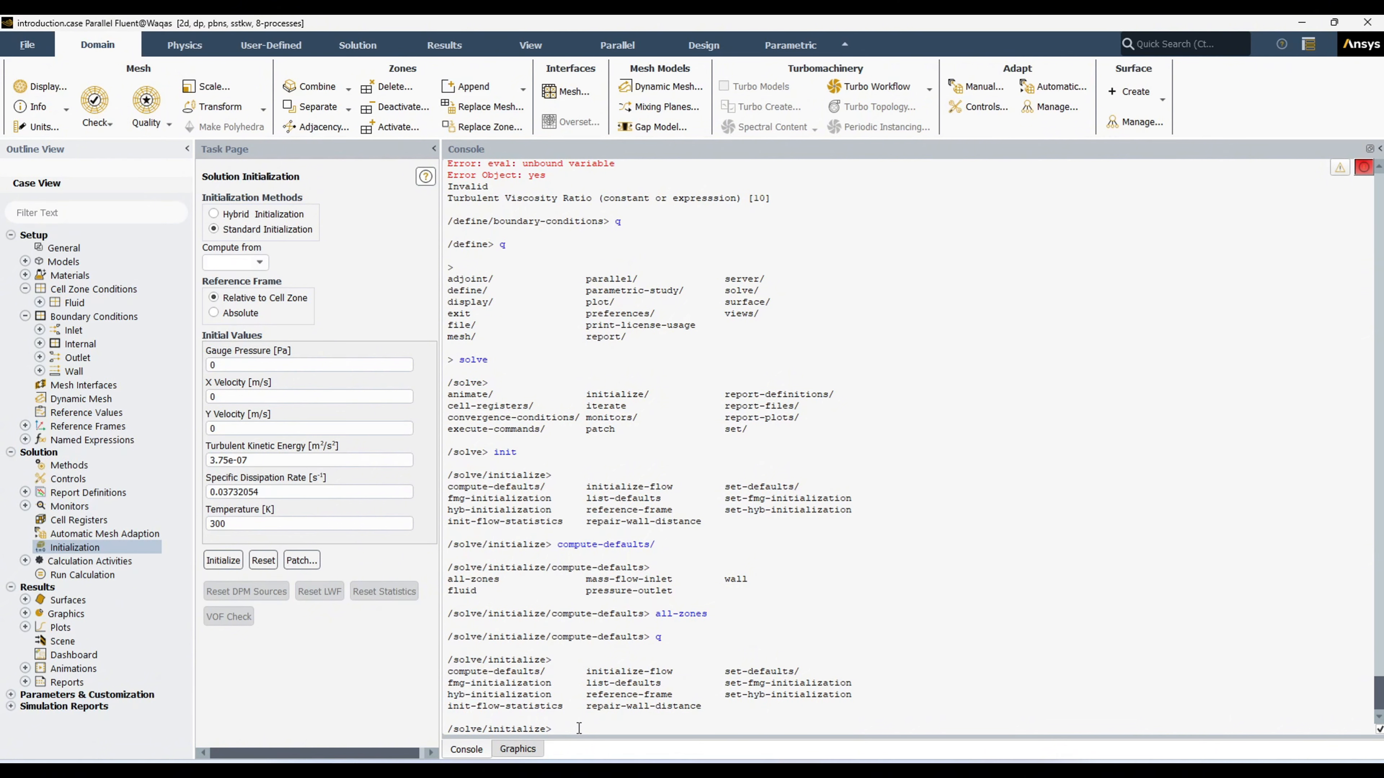
text(hyb-initialization)
key(Return)
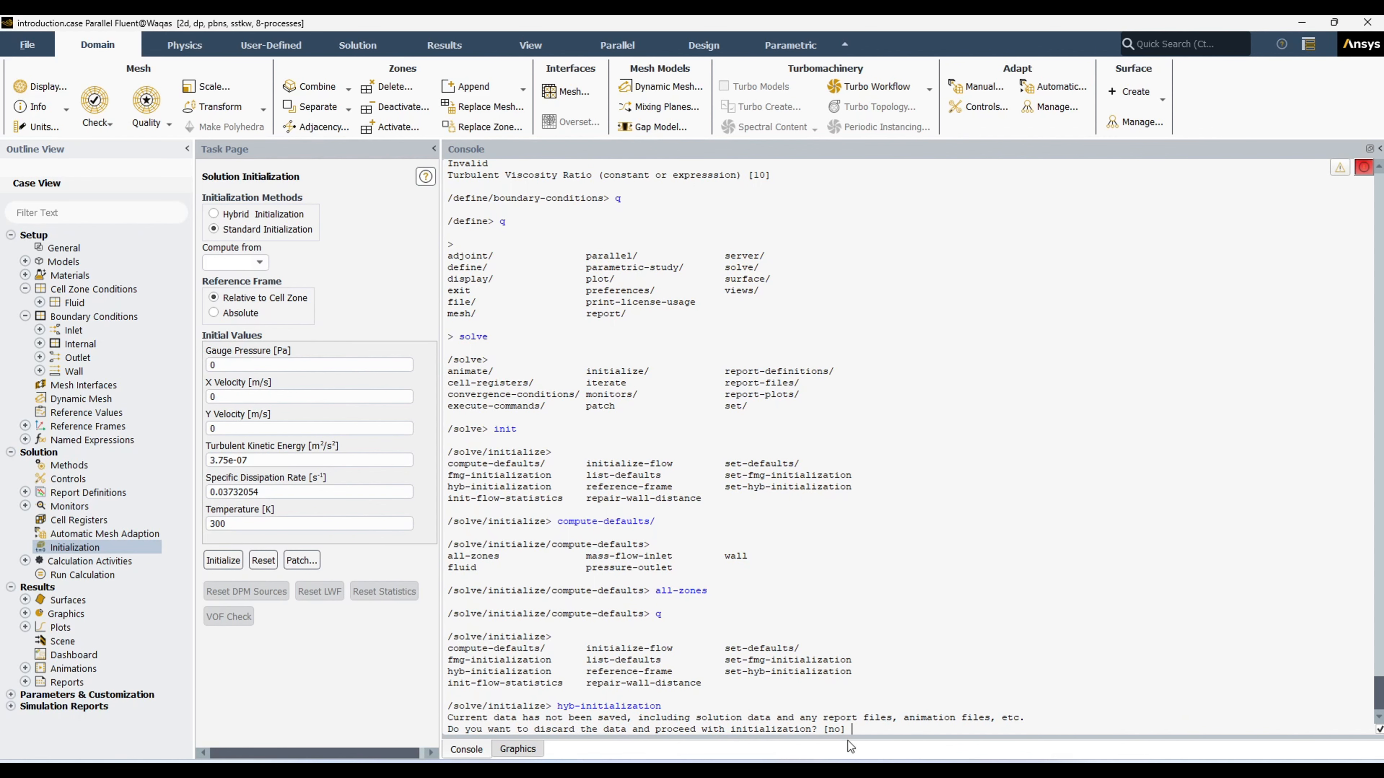
text(yes)
key(Return)
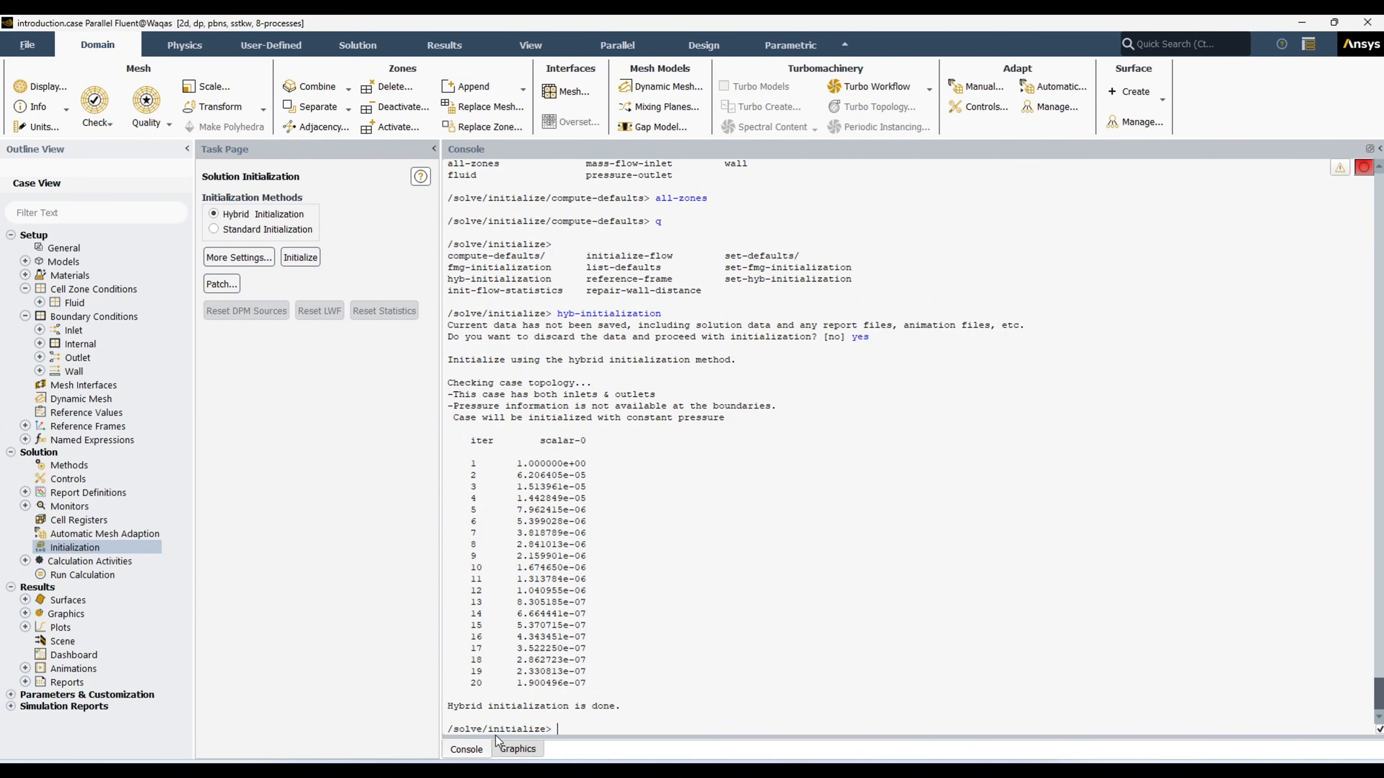
Step: Return to the solve menu with q and list its commands to find iterate
text(q)
key(Return)
key(Return)
drag(581, 684, 630, 684)
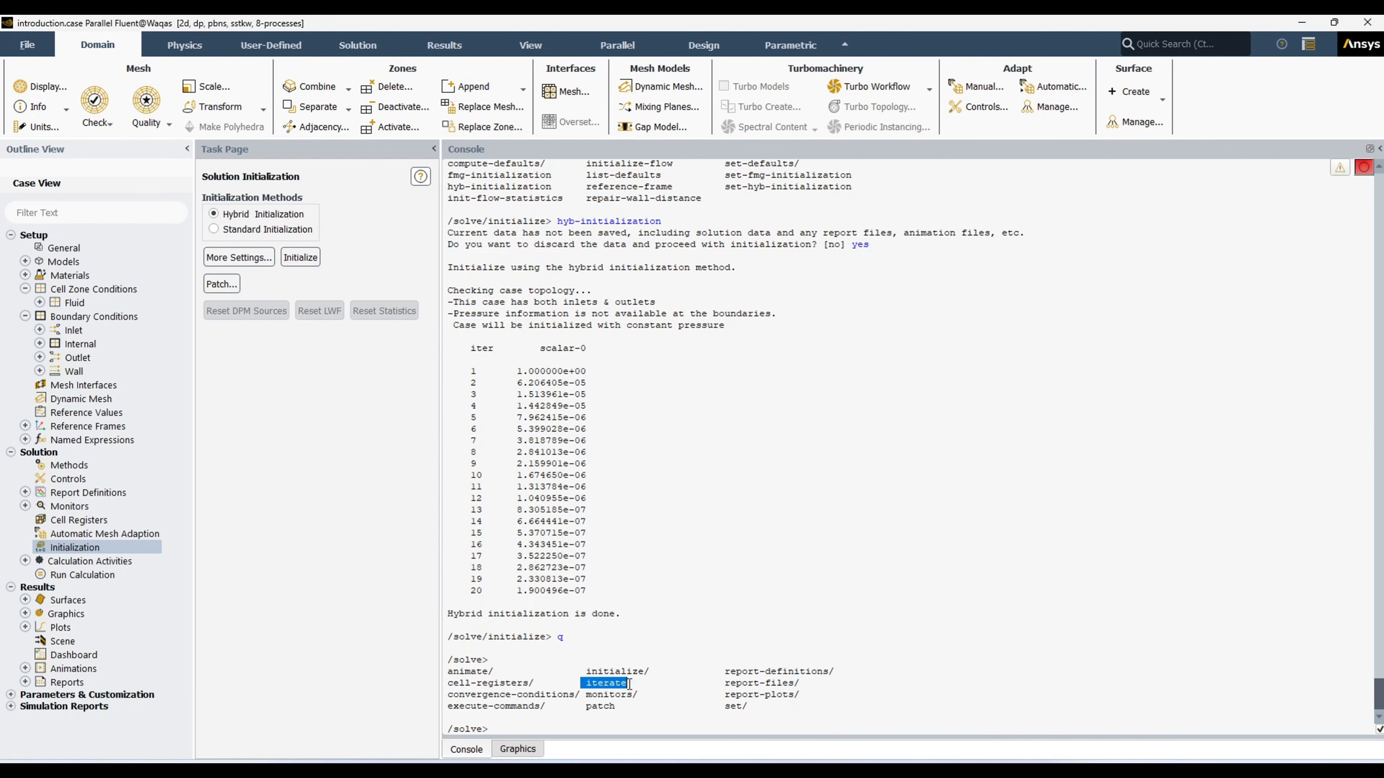
click(584, 729)
text(iterare)
key(Return)
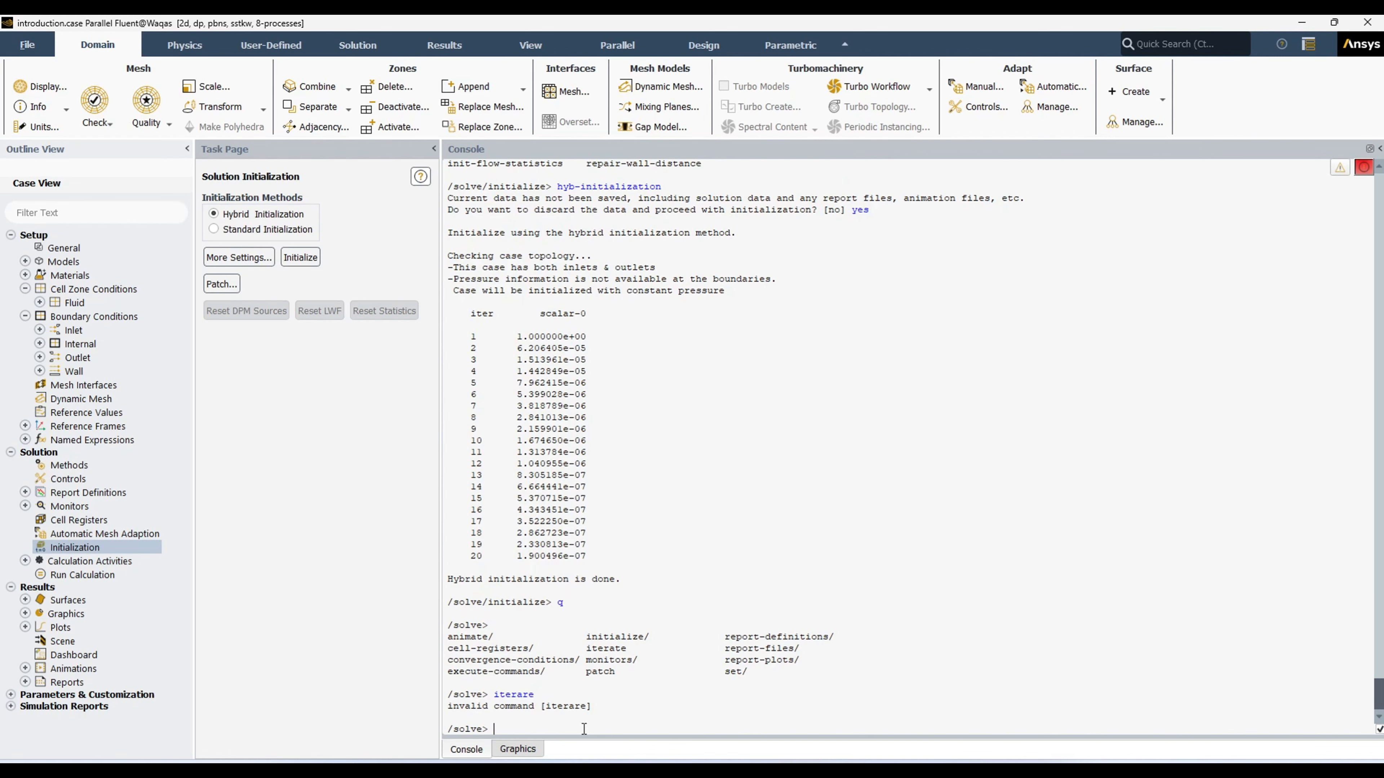
Step: Run the calculation from the solve menu with the iter command for 50 iterations
text(iter)
drag(494, 697, 537, 695)
drag(586, 650, 712, 661)
click(574, 730)
key(Return)
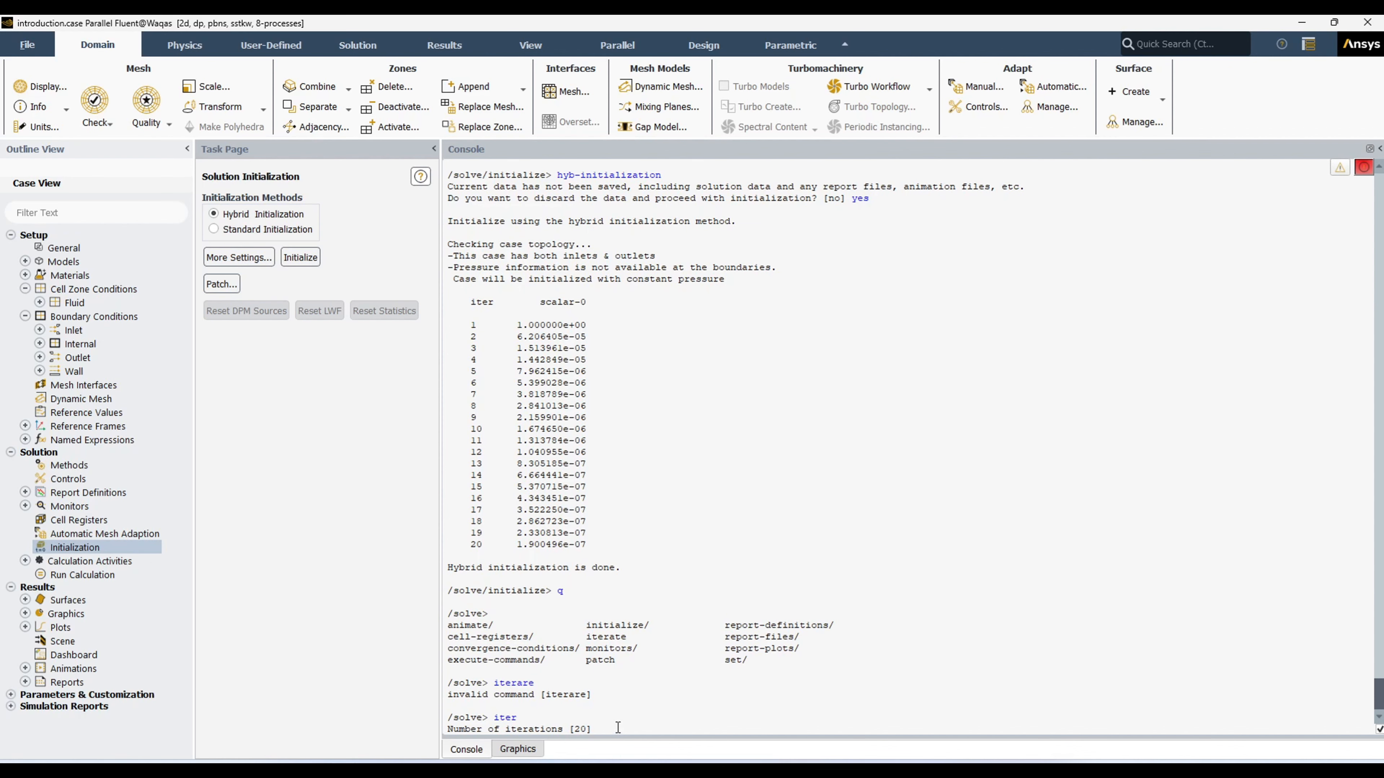
key(Return)
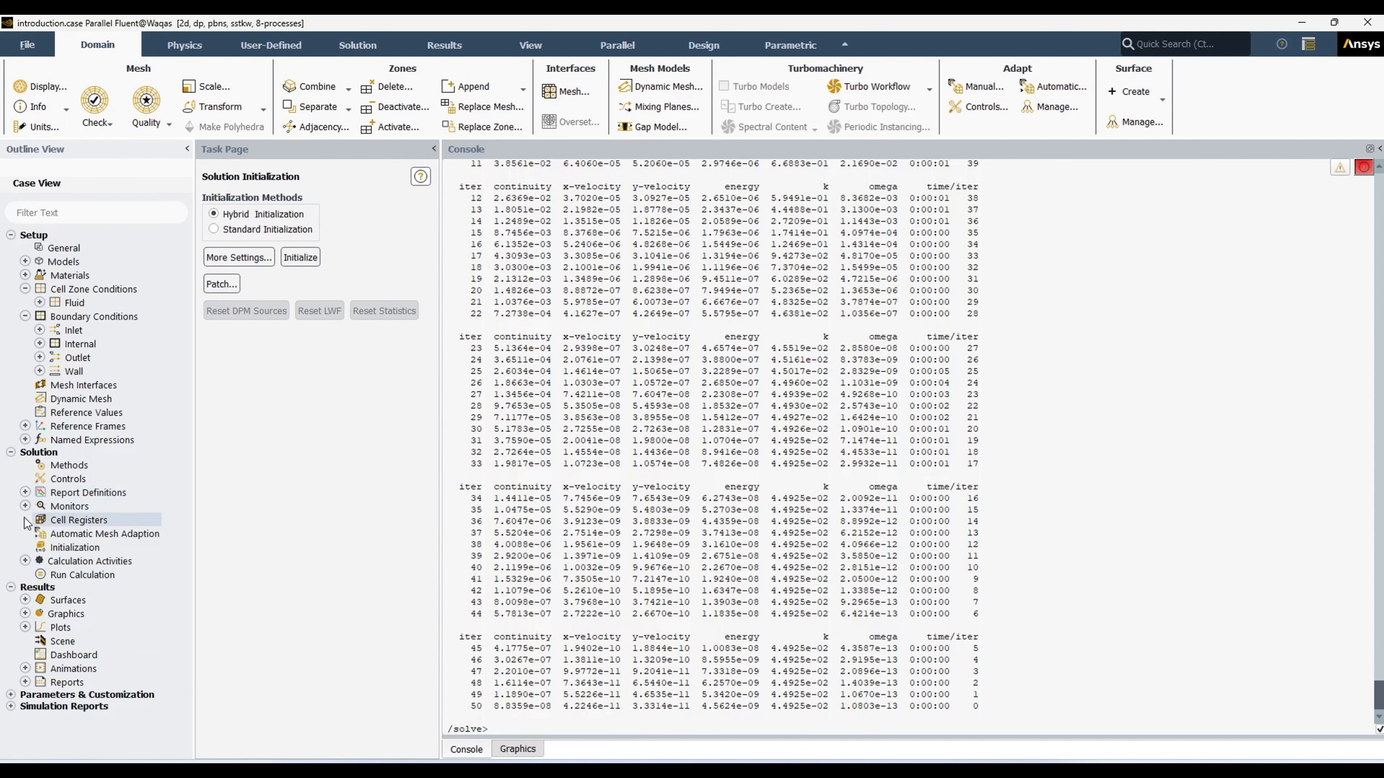
Step: Change contour-1 to Temperature with Static Temperature, save and display it, and view the plot in the graphics window
click(26, 506)
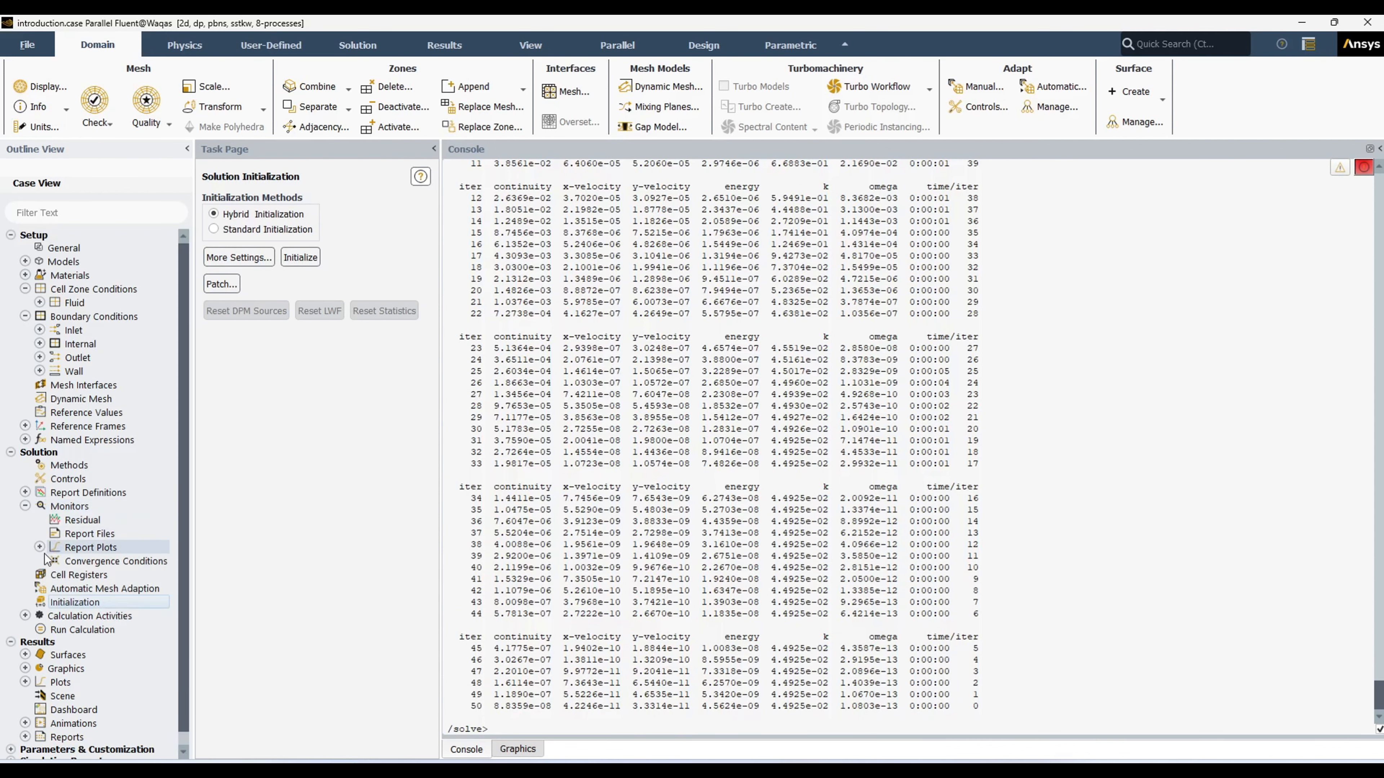
click(26, 506)
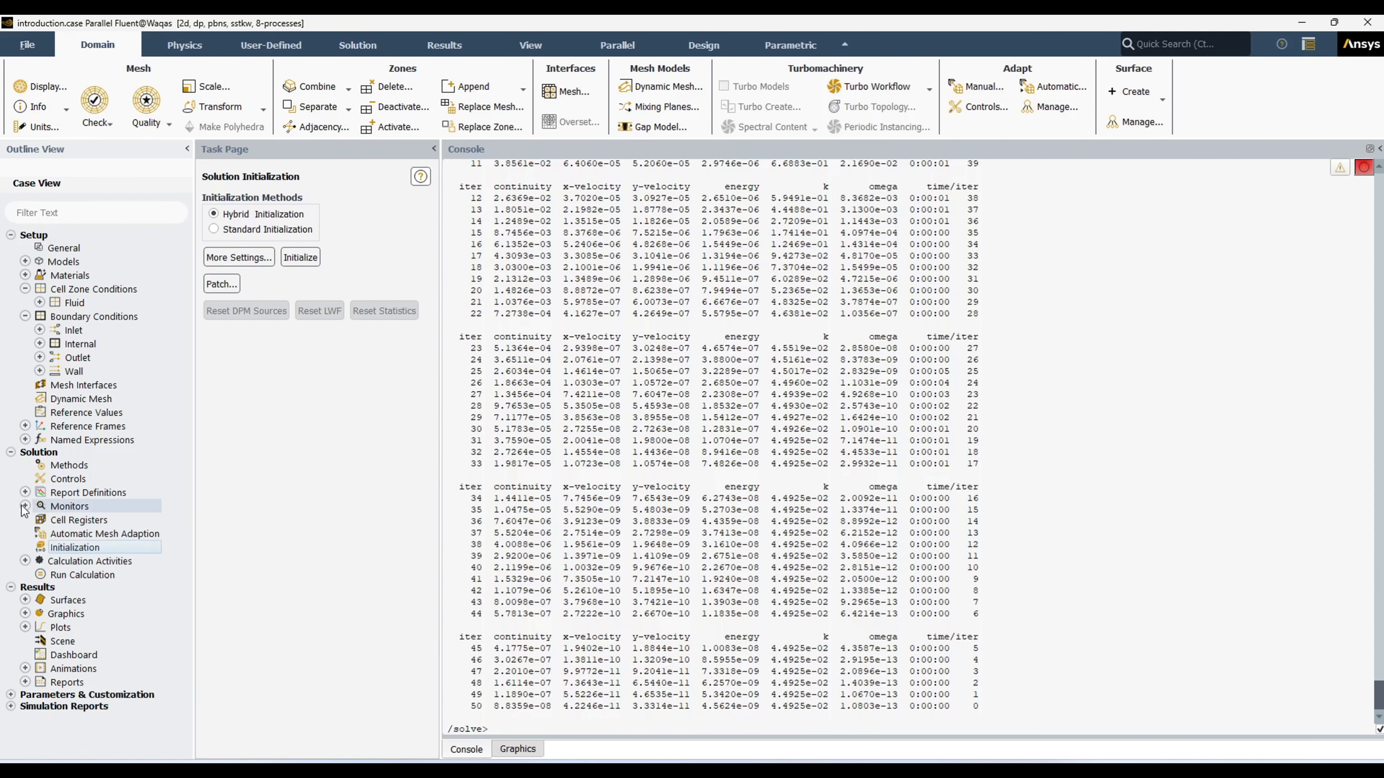
click(26, 613)
click(39, 640)
double_click(99, 655)
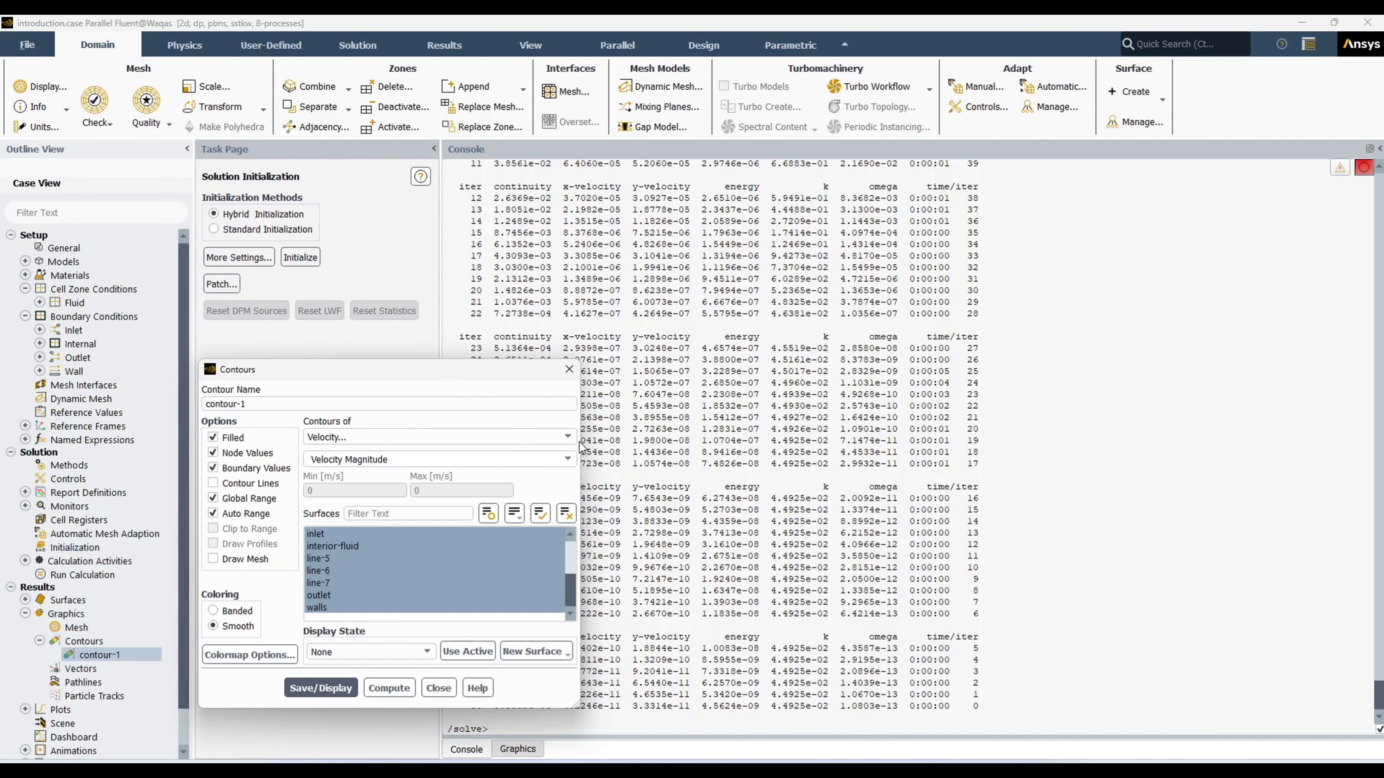
click(551, 437)
click(466, 497)
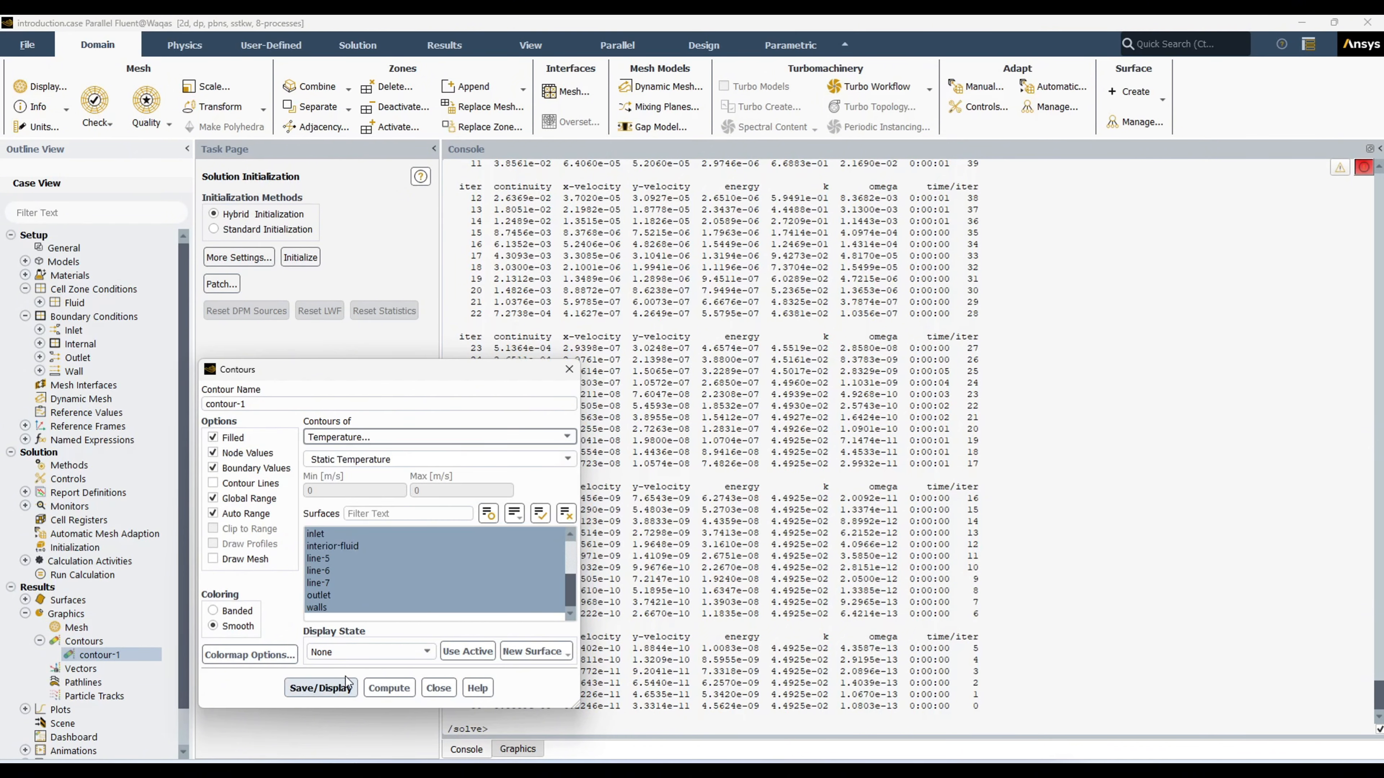
click(320, 688)
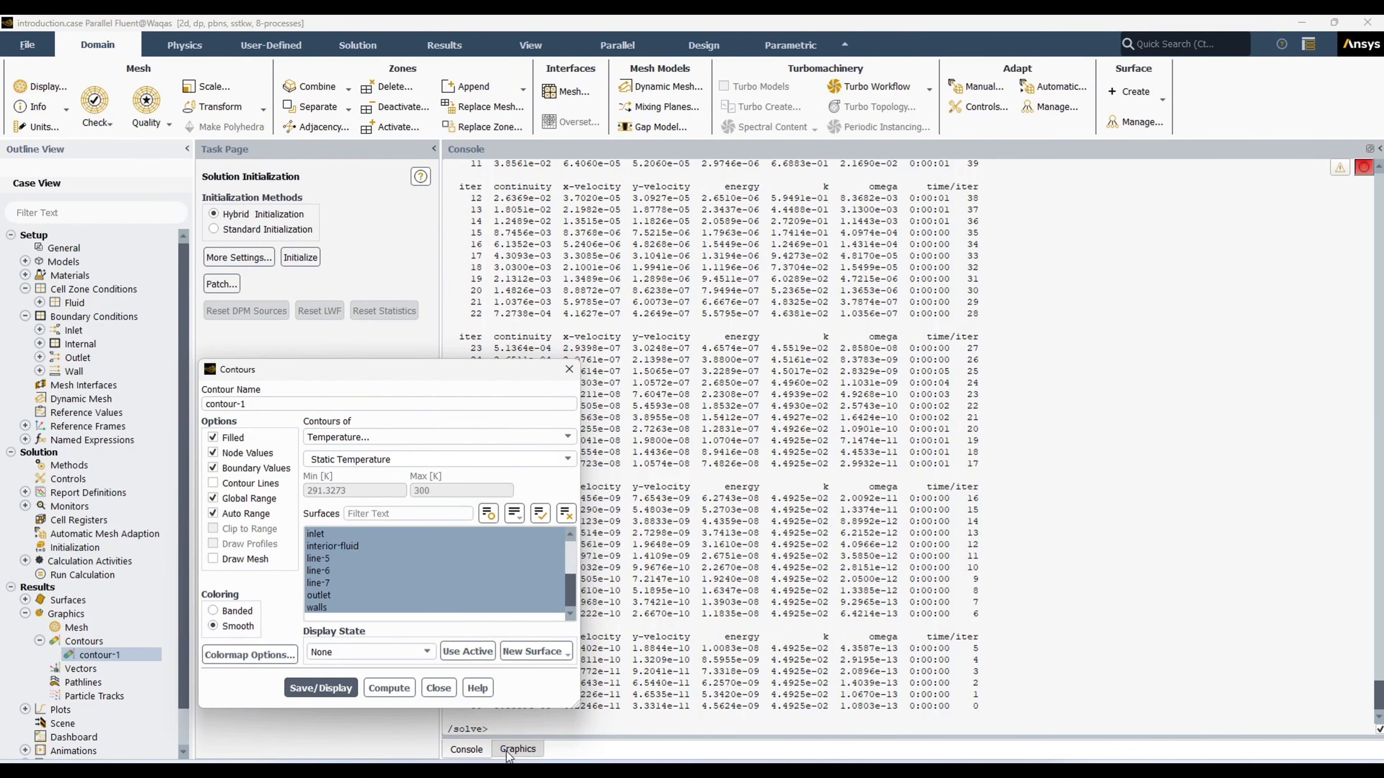
scroll(875, 471, down, 2)
scroll(912, 424, up, 3)
scroll(865, 436, down, 6)
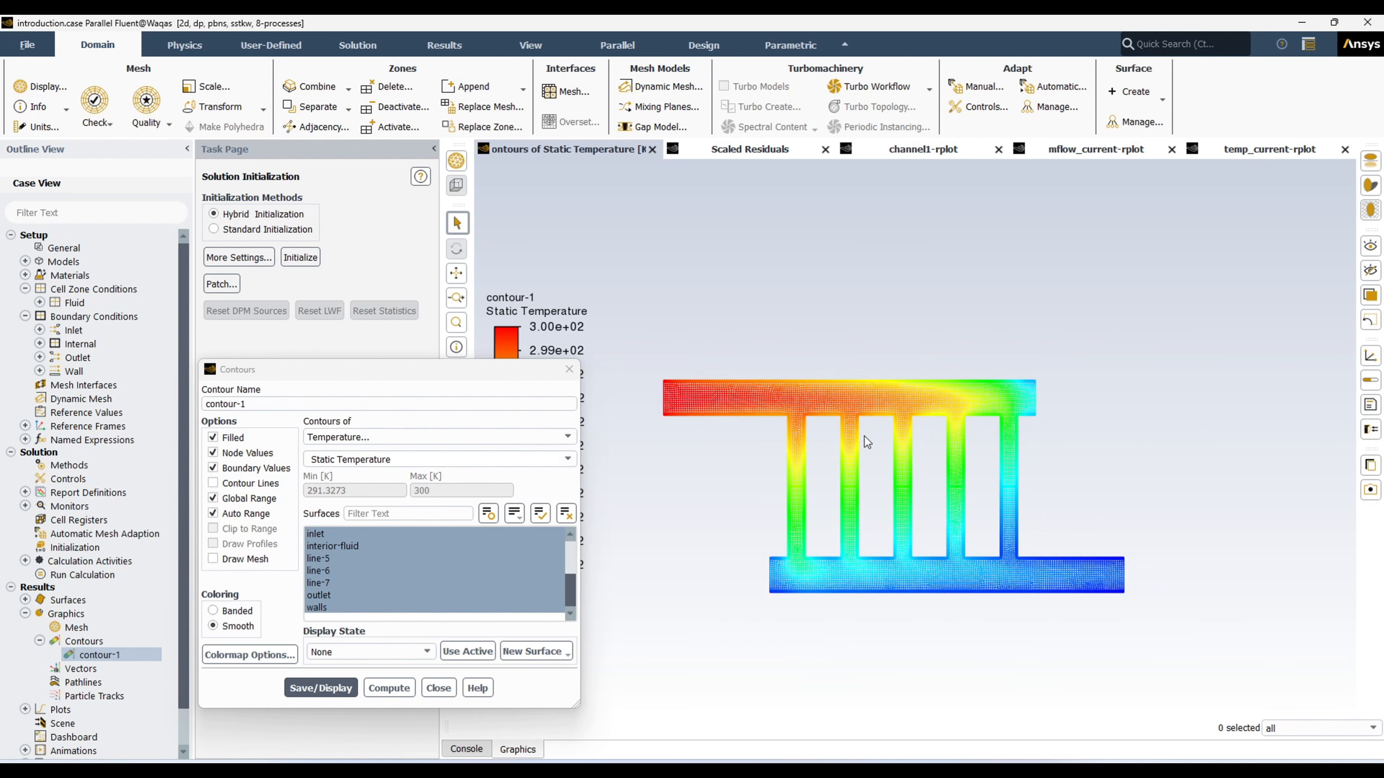
Step: Examine the temperature contour up close, close the contour settings, and check the thermal conditions of the walls boundary
scroll(870, 415, up, 3)
scroll(807, 416, up, 3)
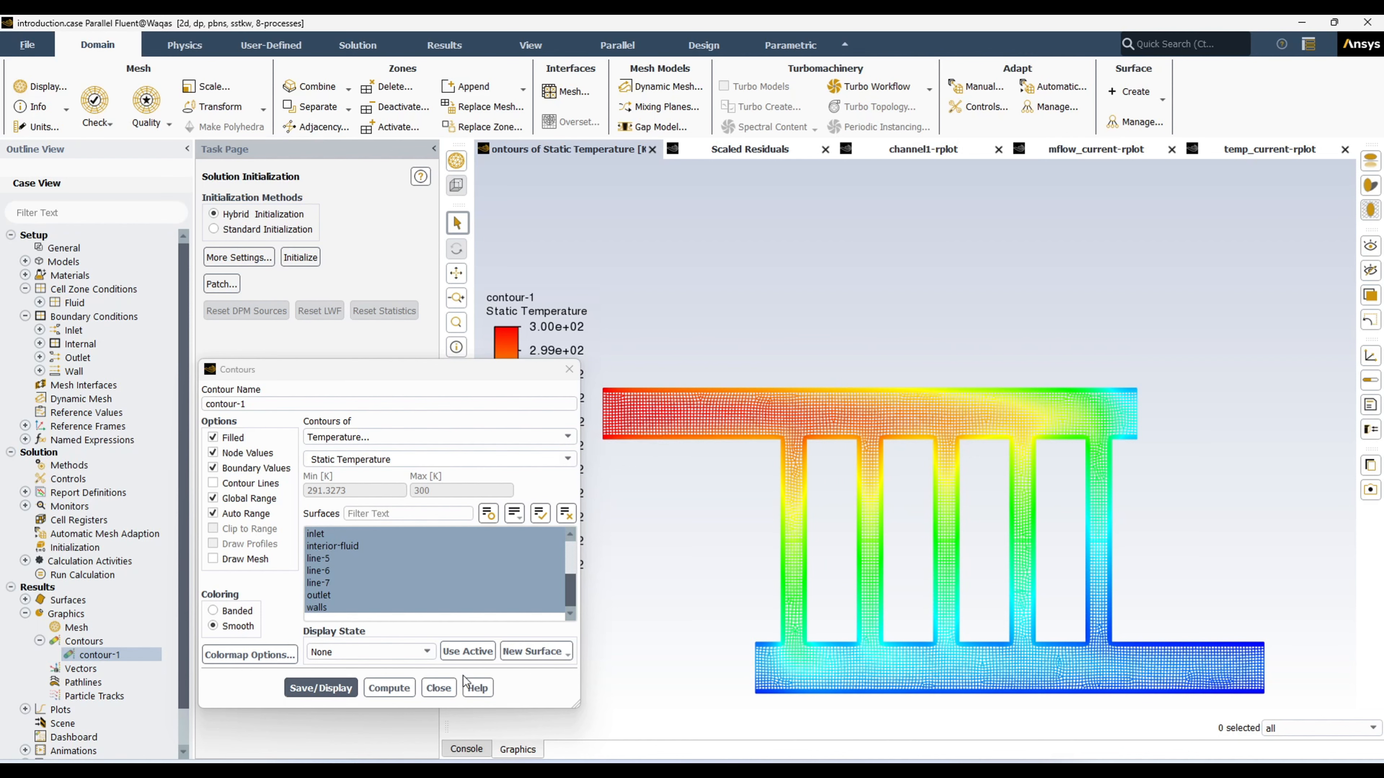
click(439, 688)
click(39, 371)
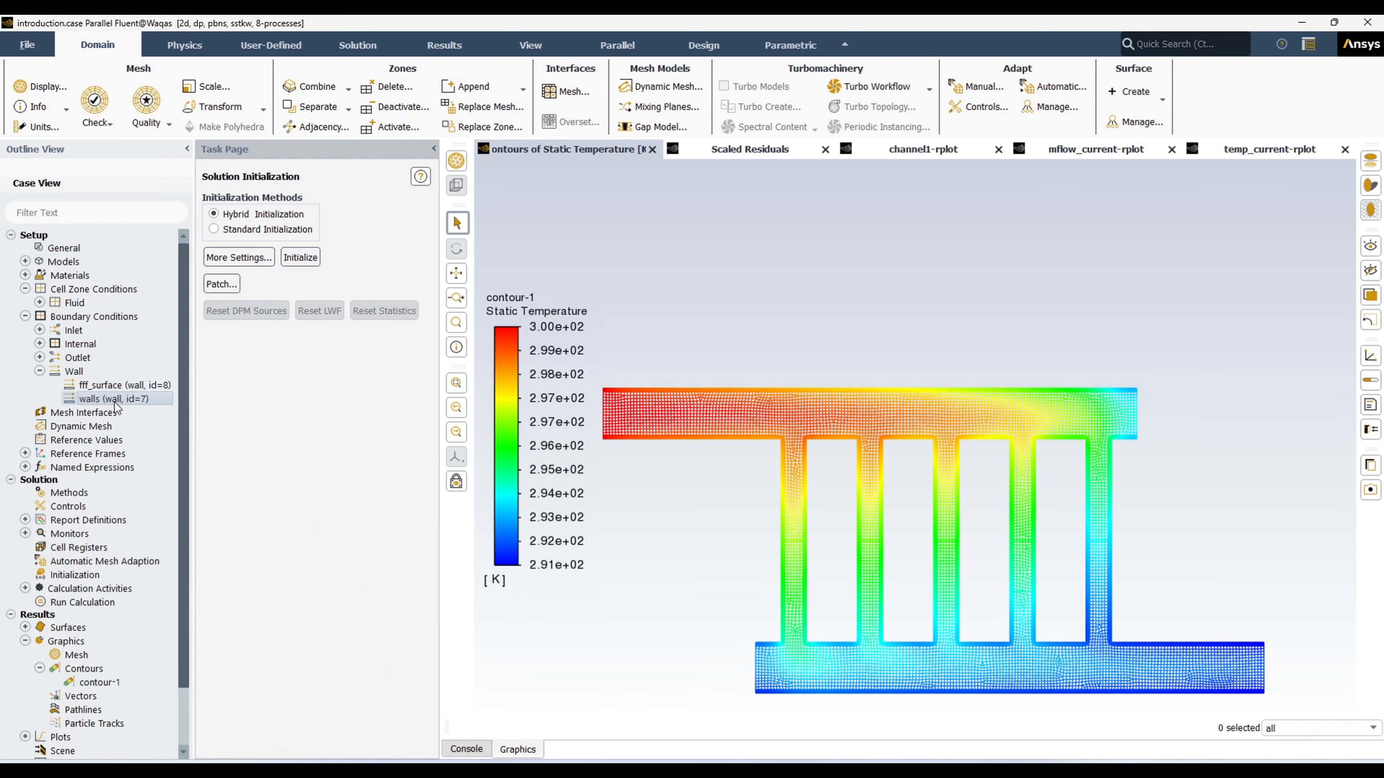
double_click(113, 399)
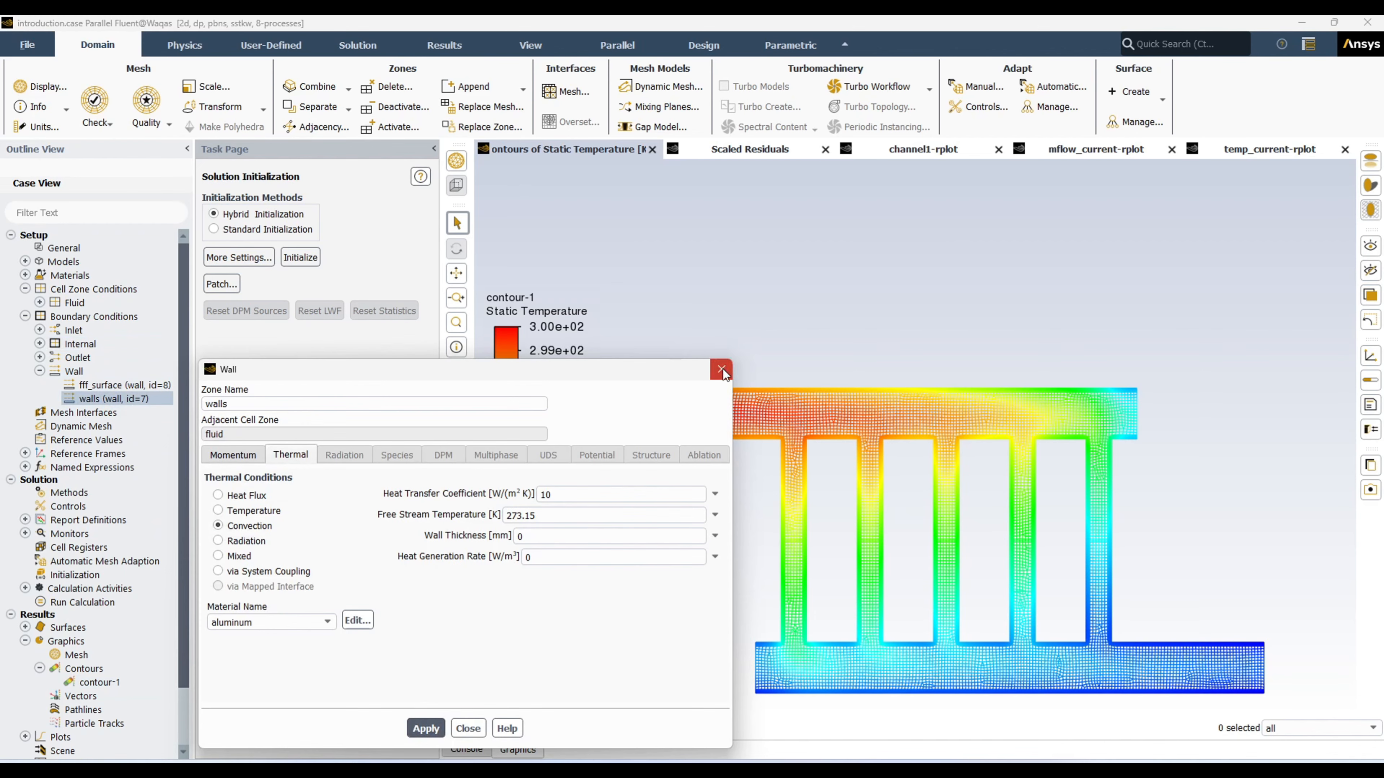
click(722, 369)
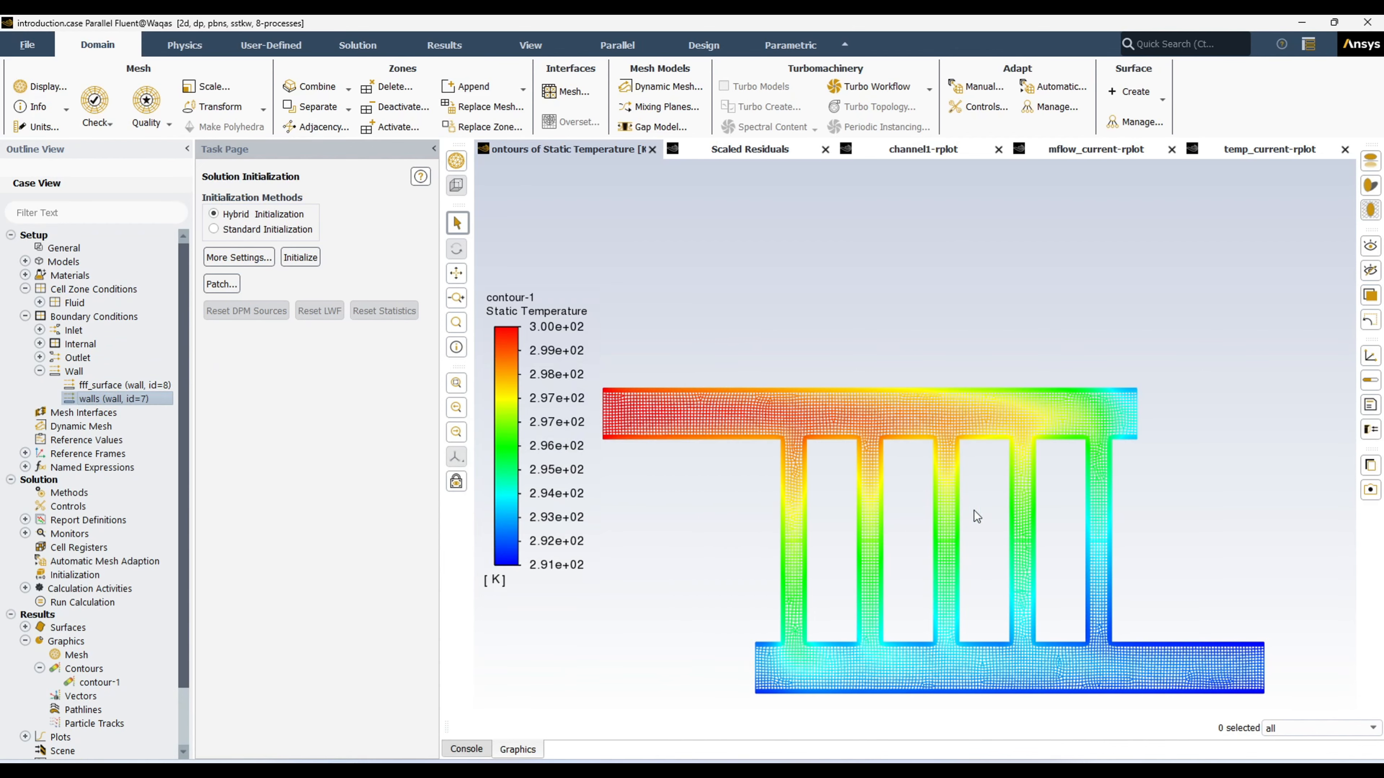
Step: Return to the console, review the earlier command history, and leave the solve menu with q
click(467, 752)
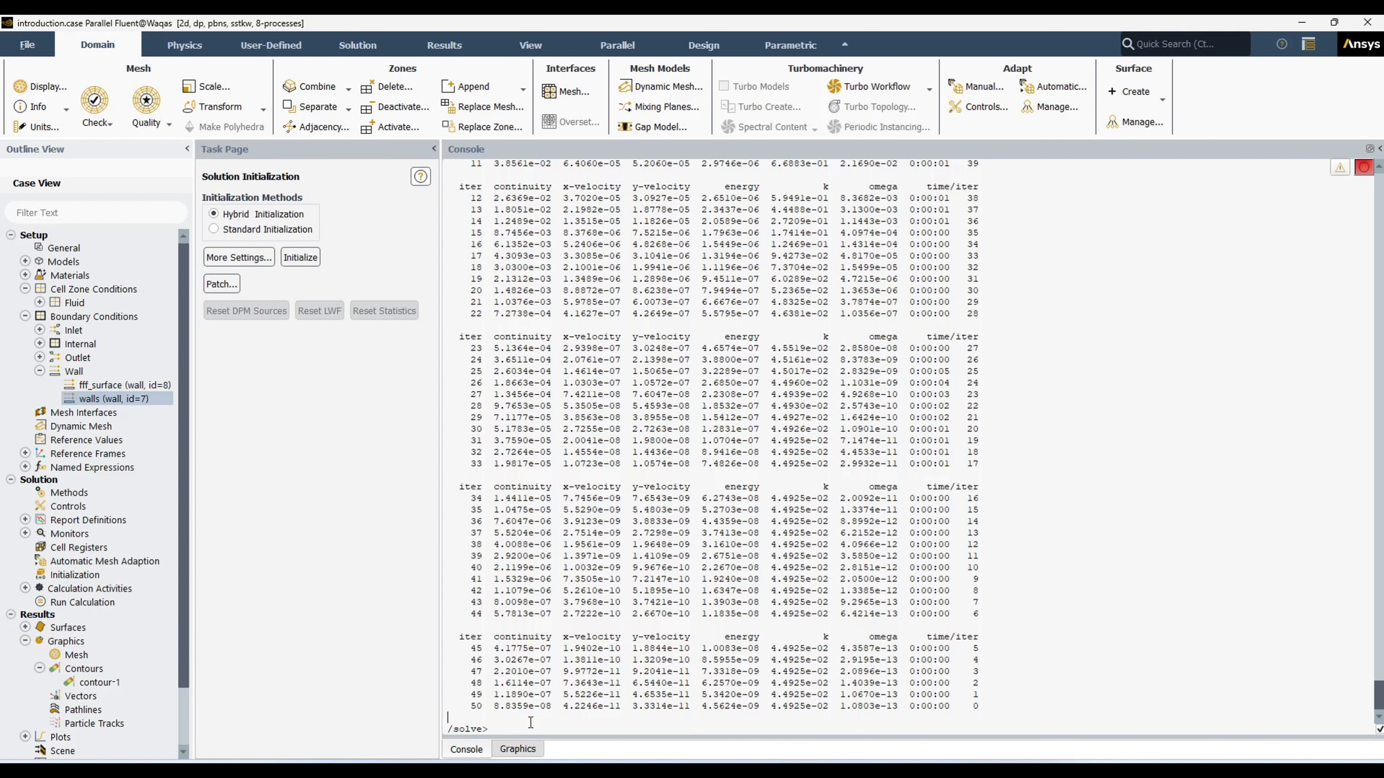
scroll(531, 722, up, 13)
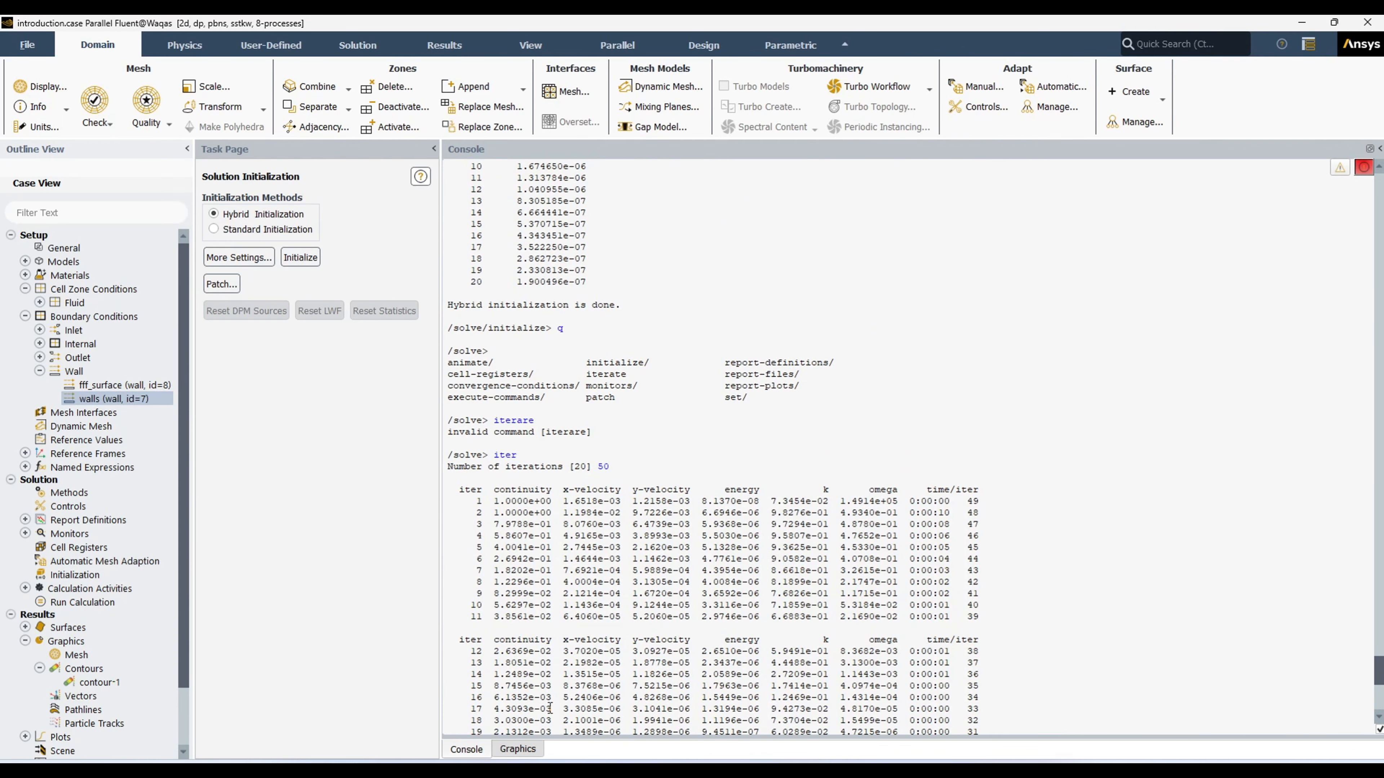
scroll(551, 709, up, 20)
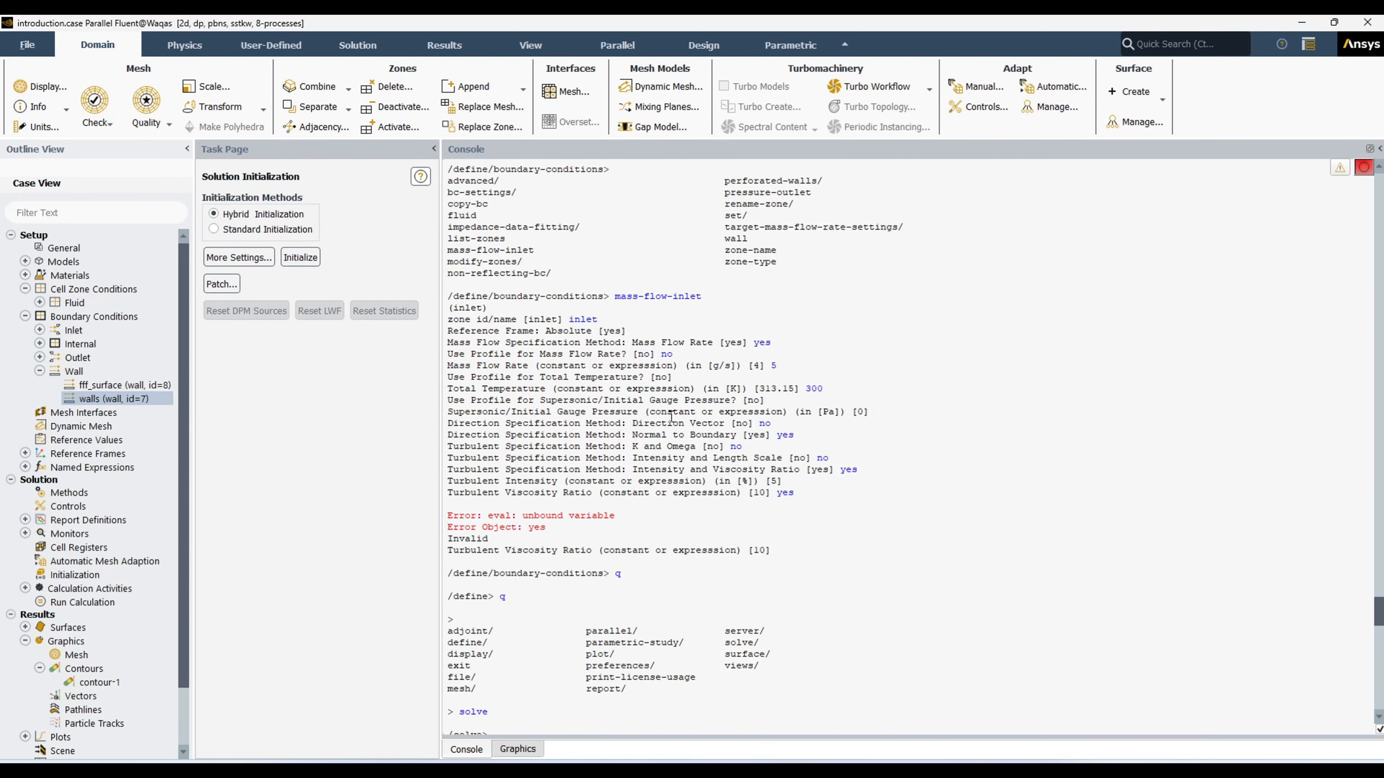
scroll(671, 417, up, 3)
scroll(676, 453, down, 5)
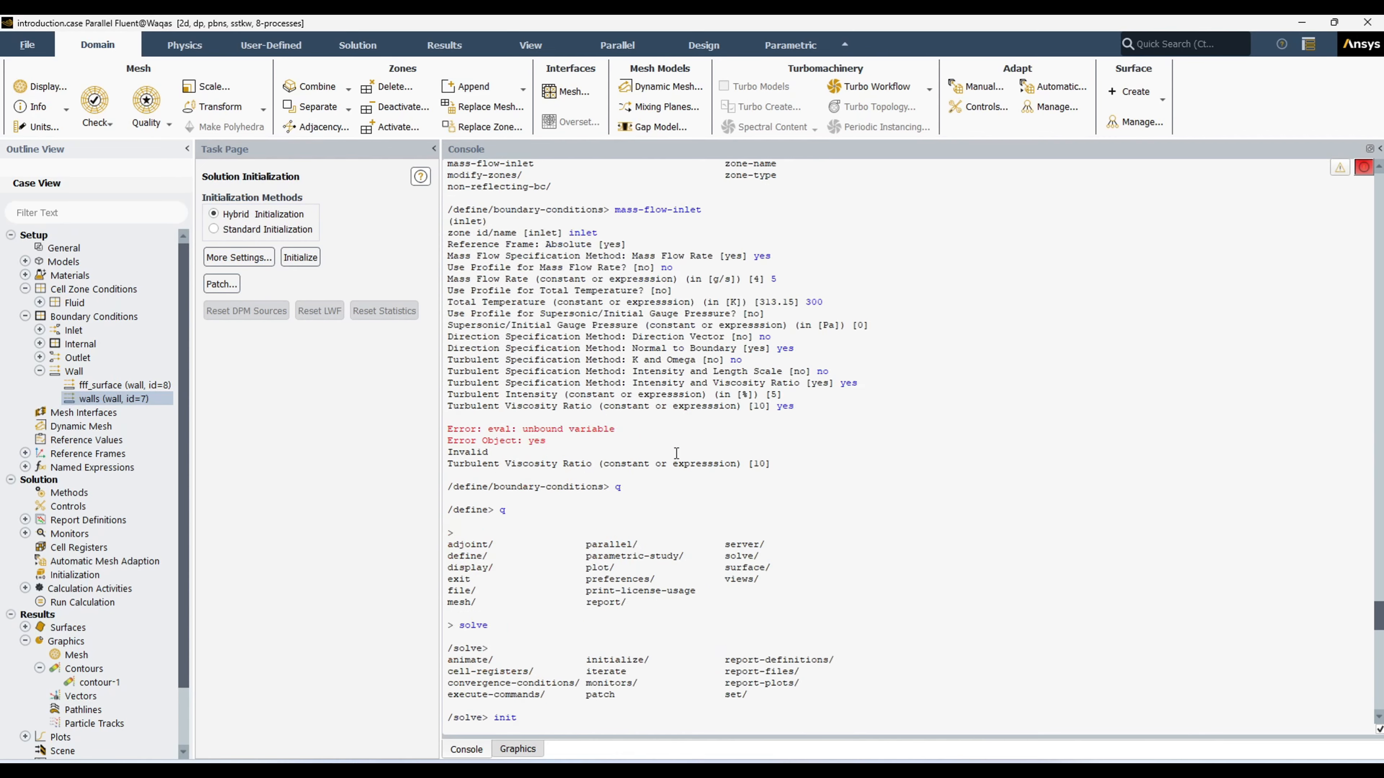
scroll(676, 453, down, 20)
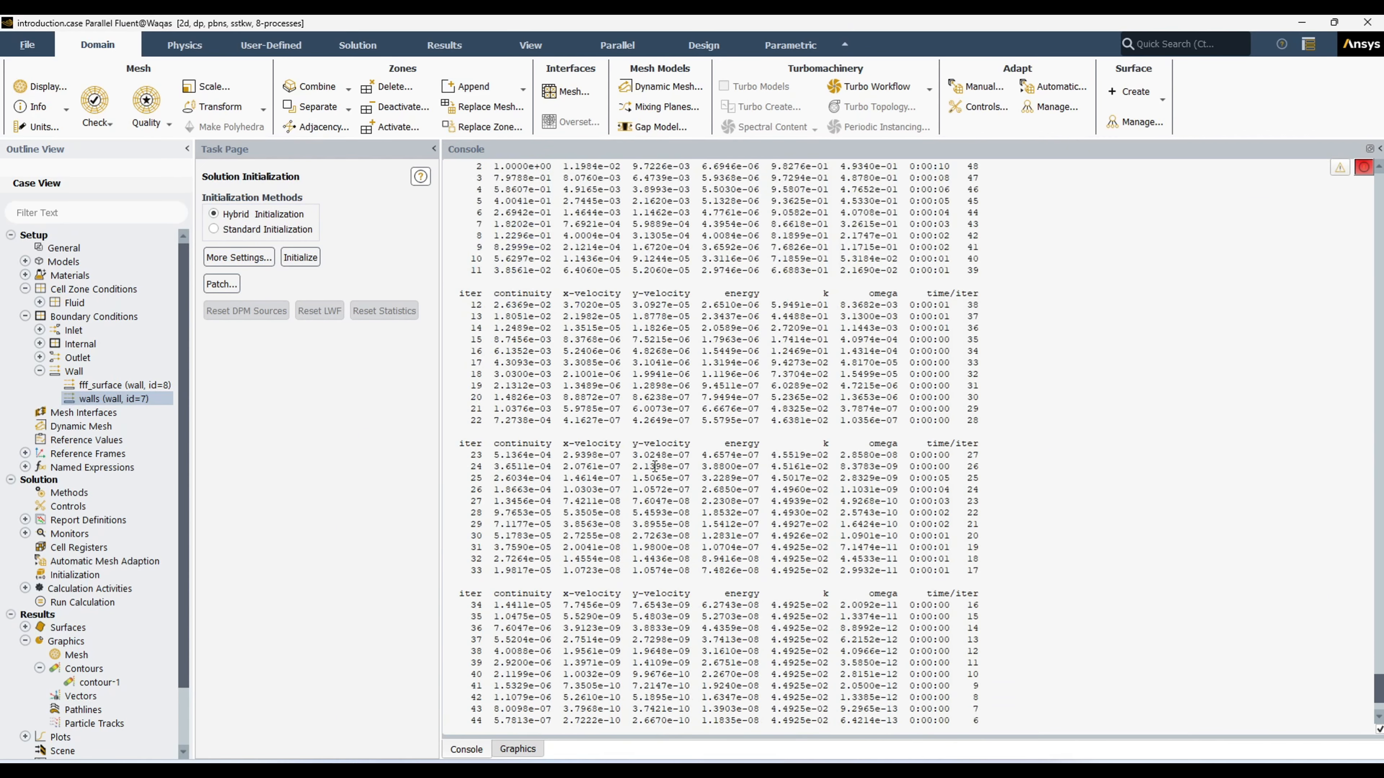
scroll(654, 466, down, 4)
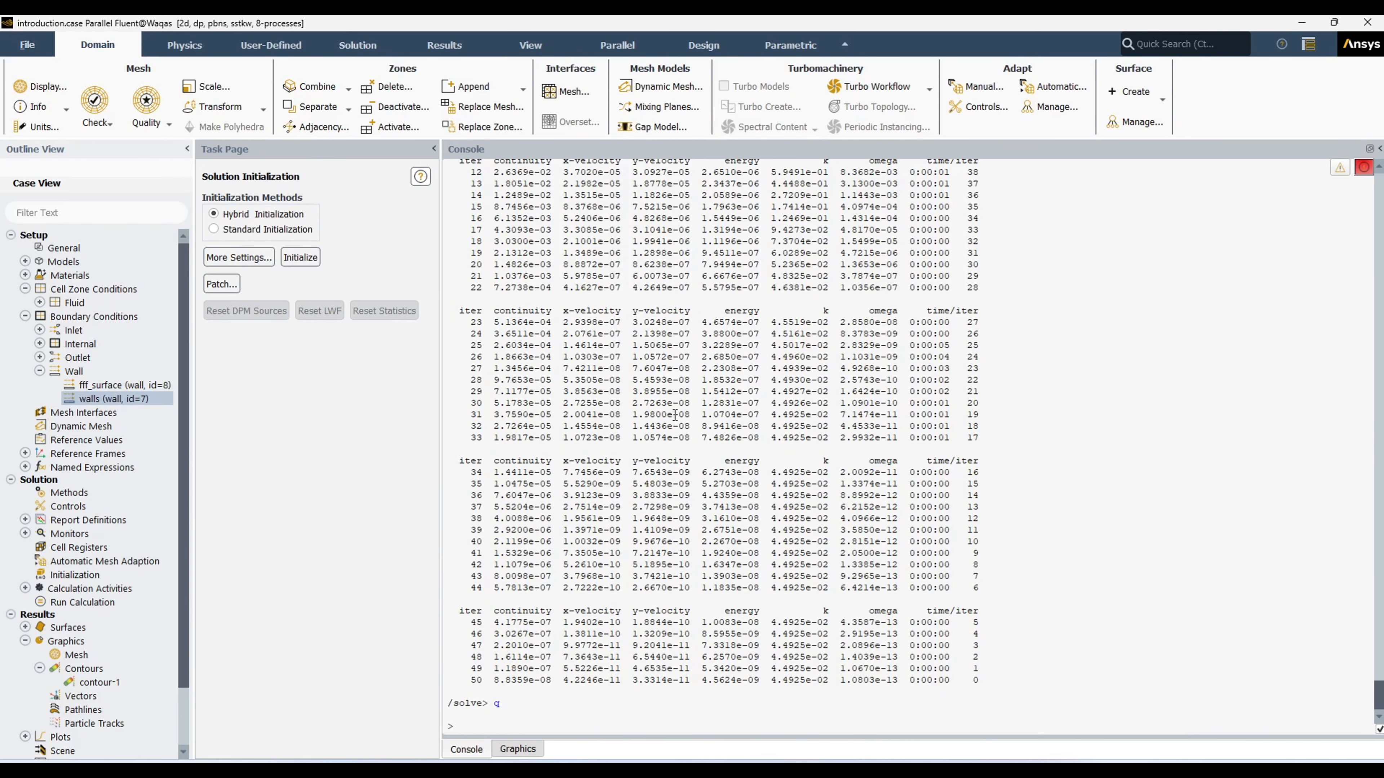
Step: Review the interactive mass-flow-inlet command and its inlet zone answers in the console history
scroll(714, 498, up, 15)
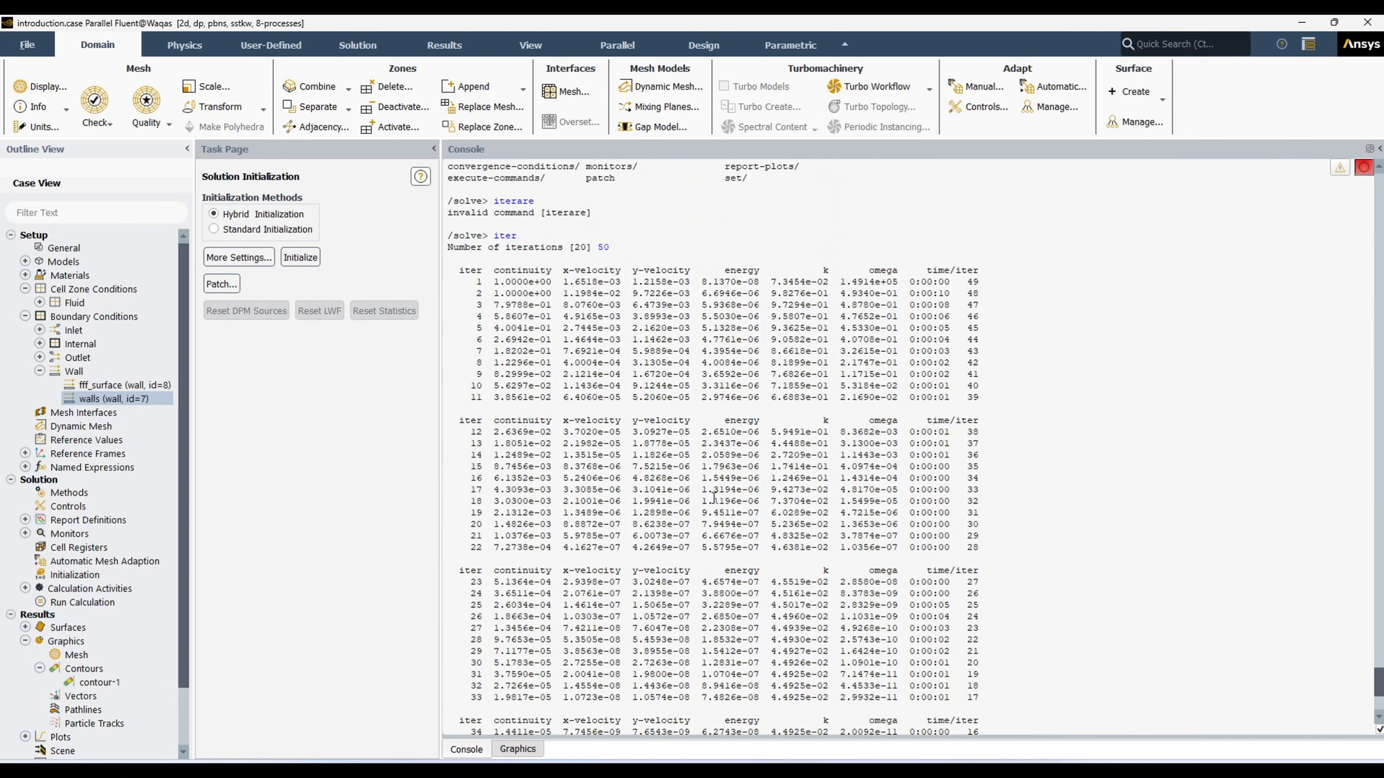
scroll(715, 499, up, 14)
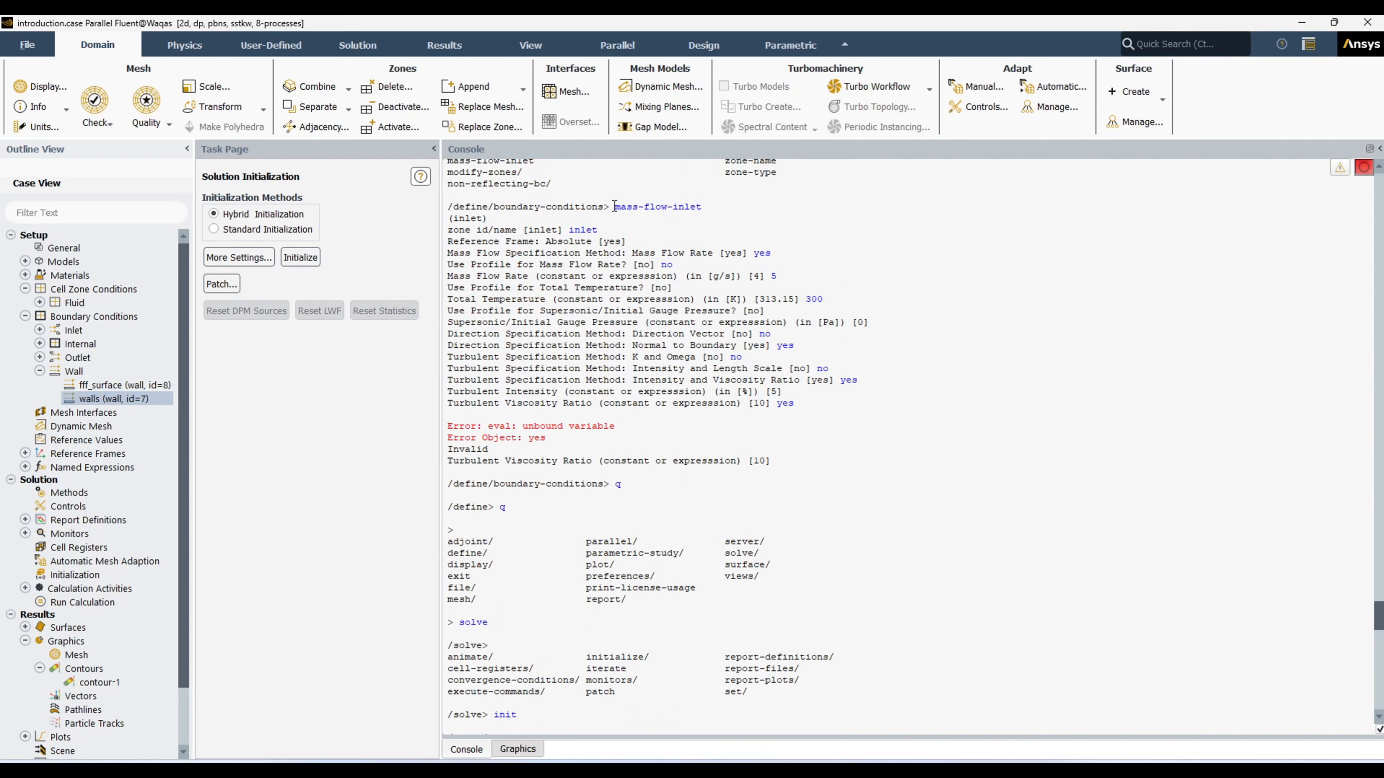
drag(616, 207, 672, 216)
click(643, 231)
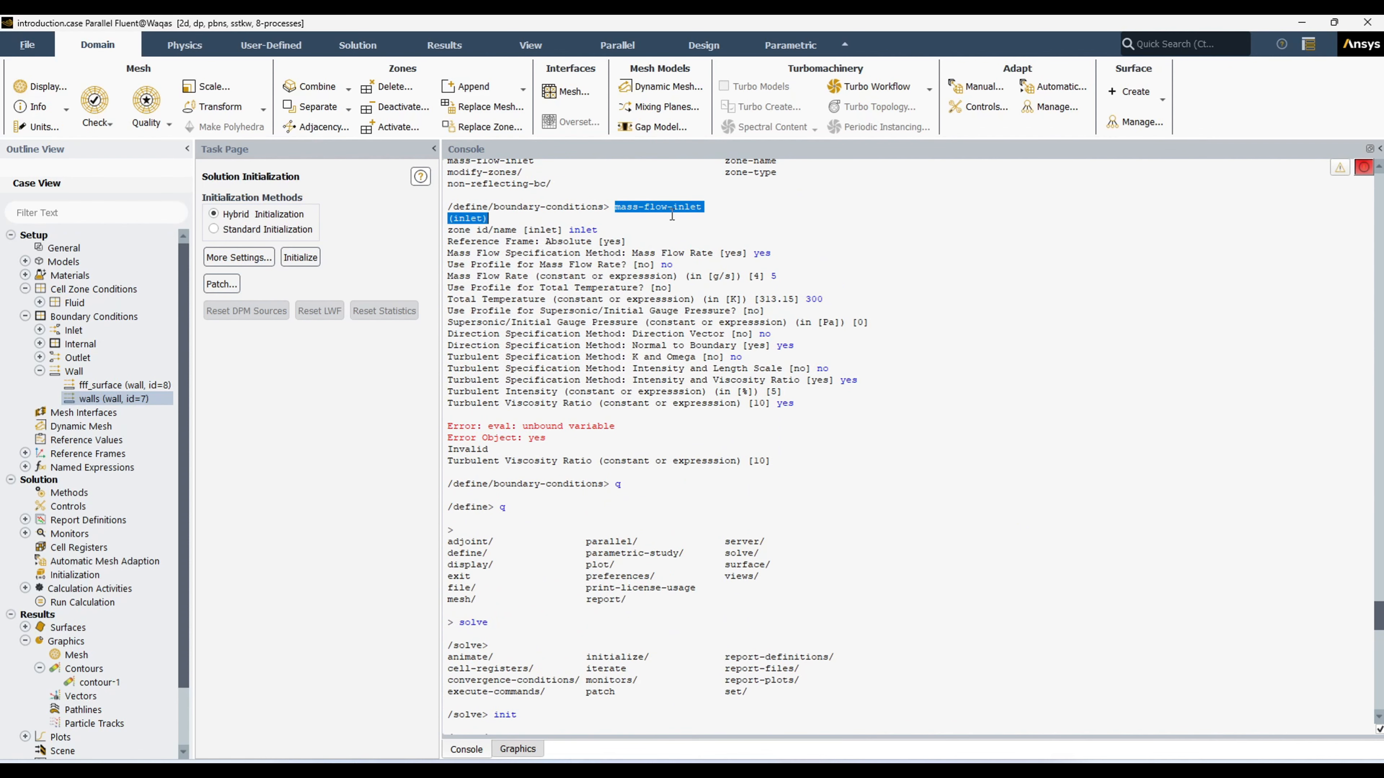
click(571, 230)
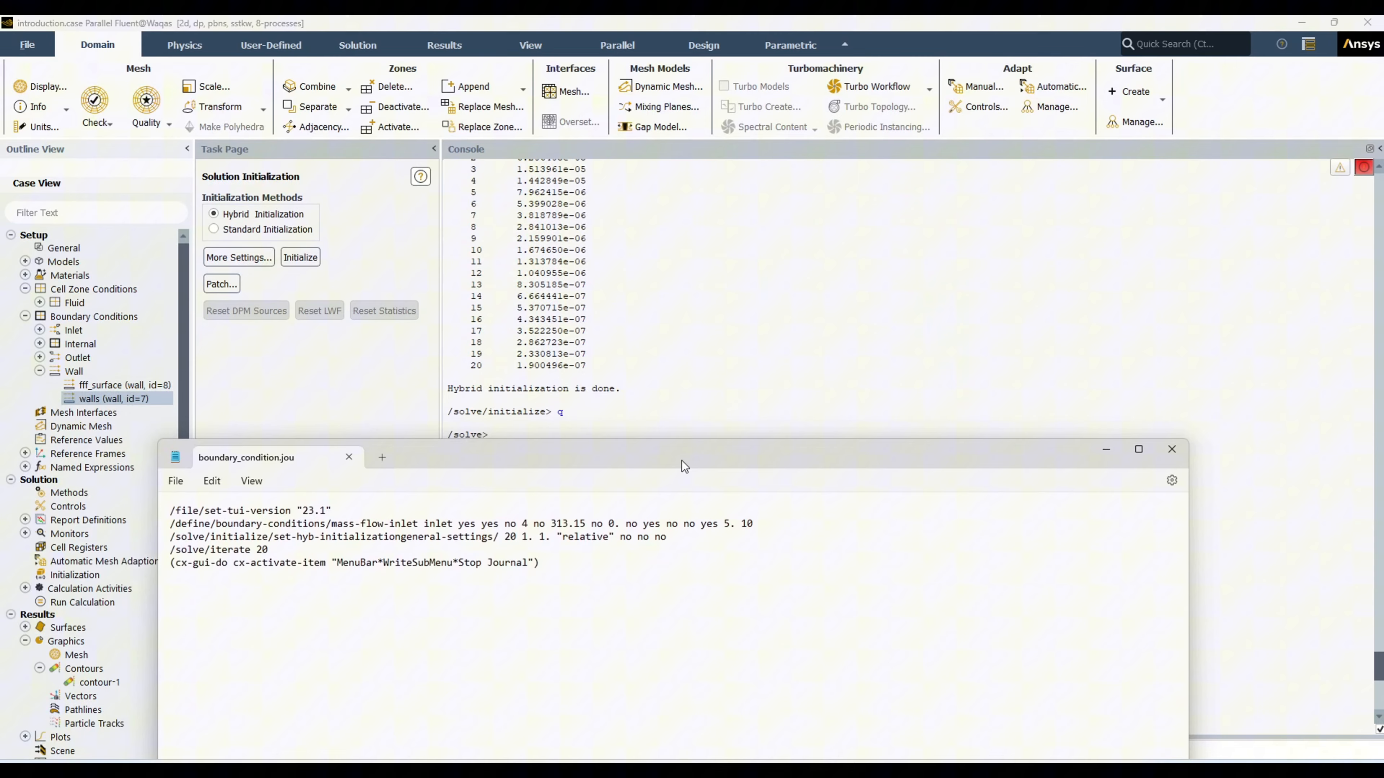
Step: Highlight the boundary condition, initialization and iterate commands in boundary_condition.jou and compare them with the console history
drag(682, 463, 779, 416)
drag(385, 501, 268, 483)
click(712, 285)
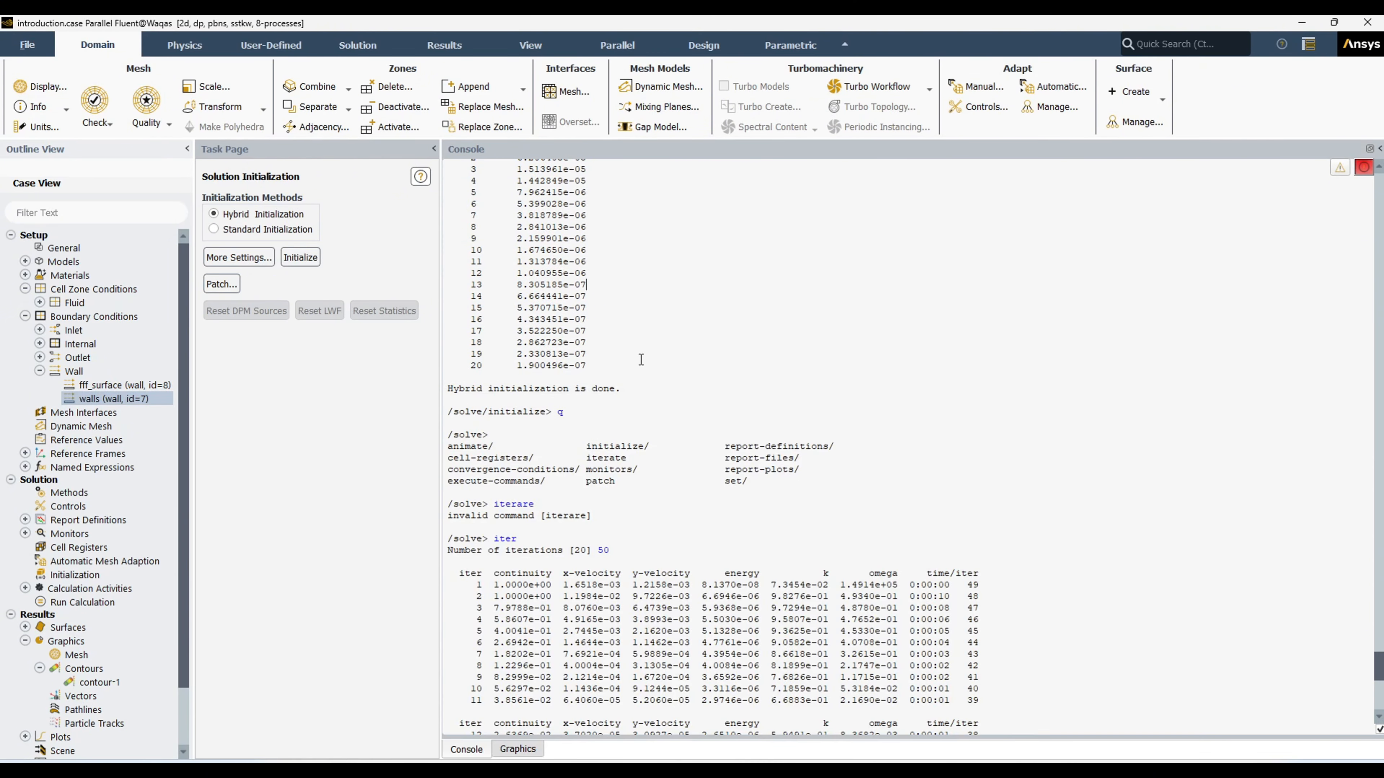
scroll(589, 586, up, 10)
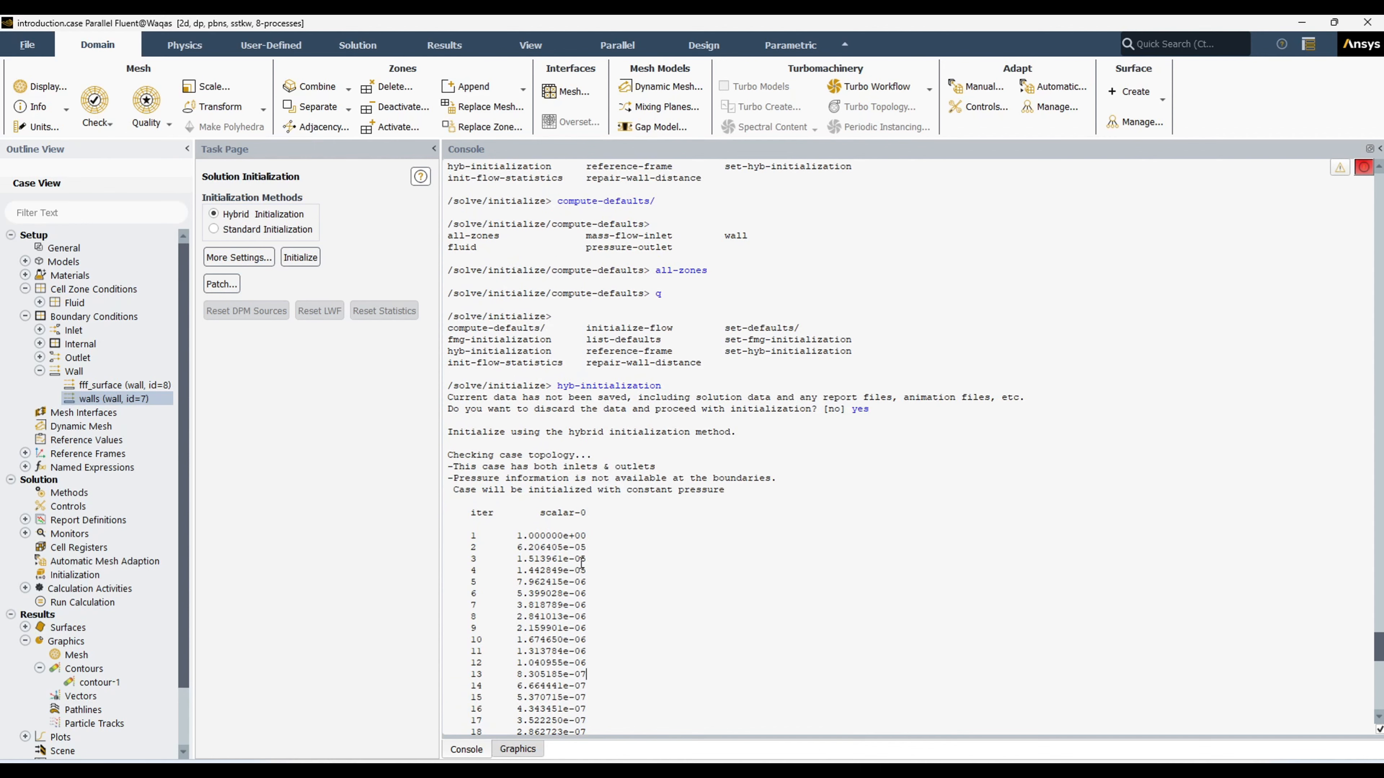
scroll(646, 513, up, 5)
scroll(646, 513, up, 9)
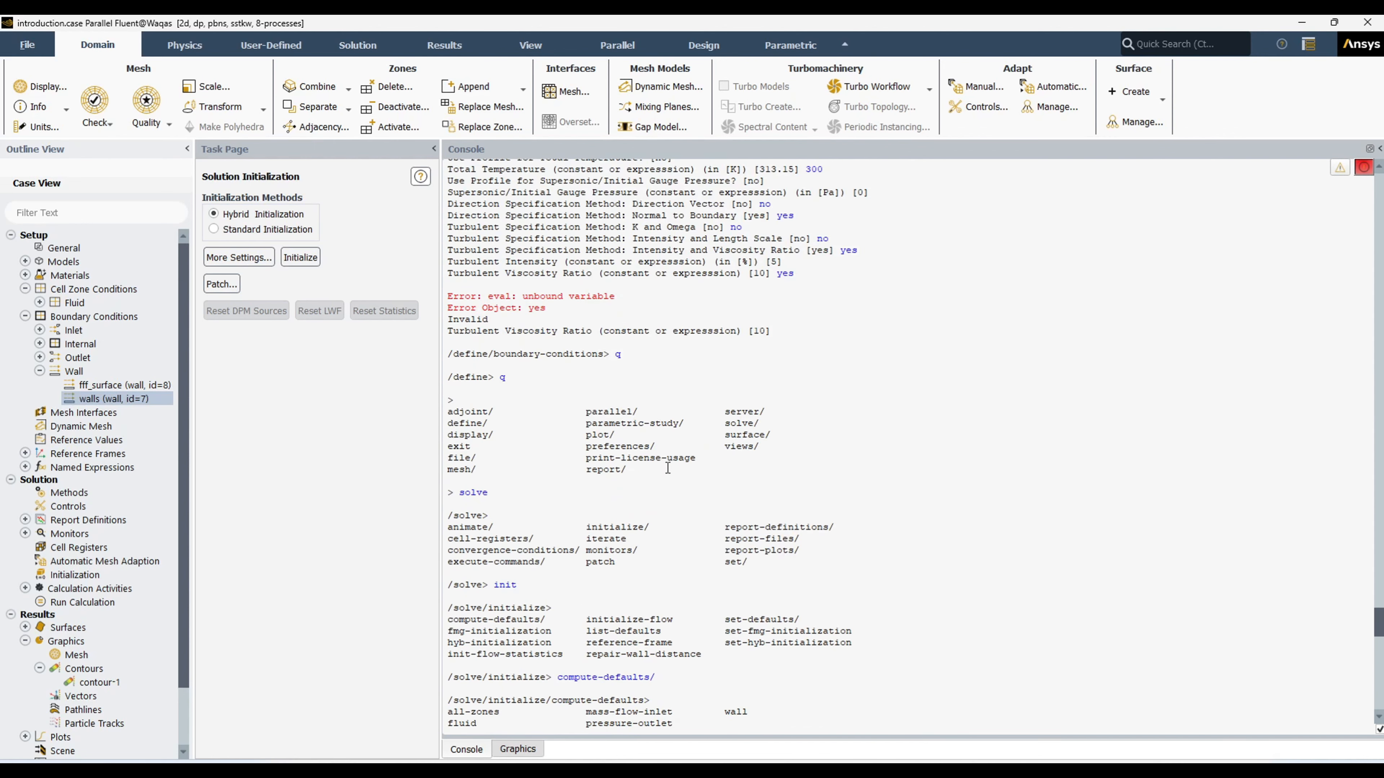
Step: Copy the /define/boundary-conditions/mass-flow-inlet line from boundary_condition.jou and paste it at the Fluent console prompt
mouse_move(504, 763)
click(503, 703)
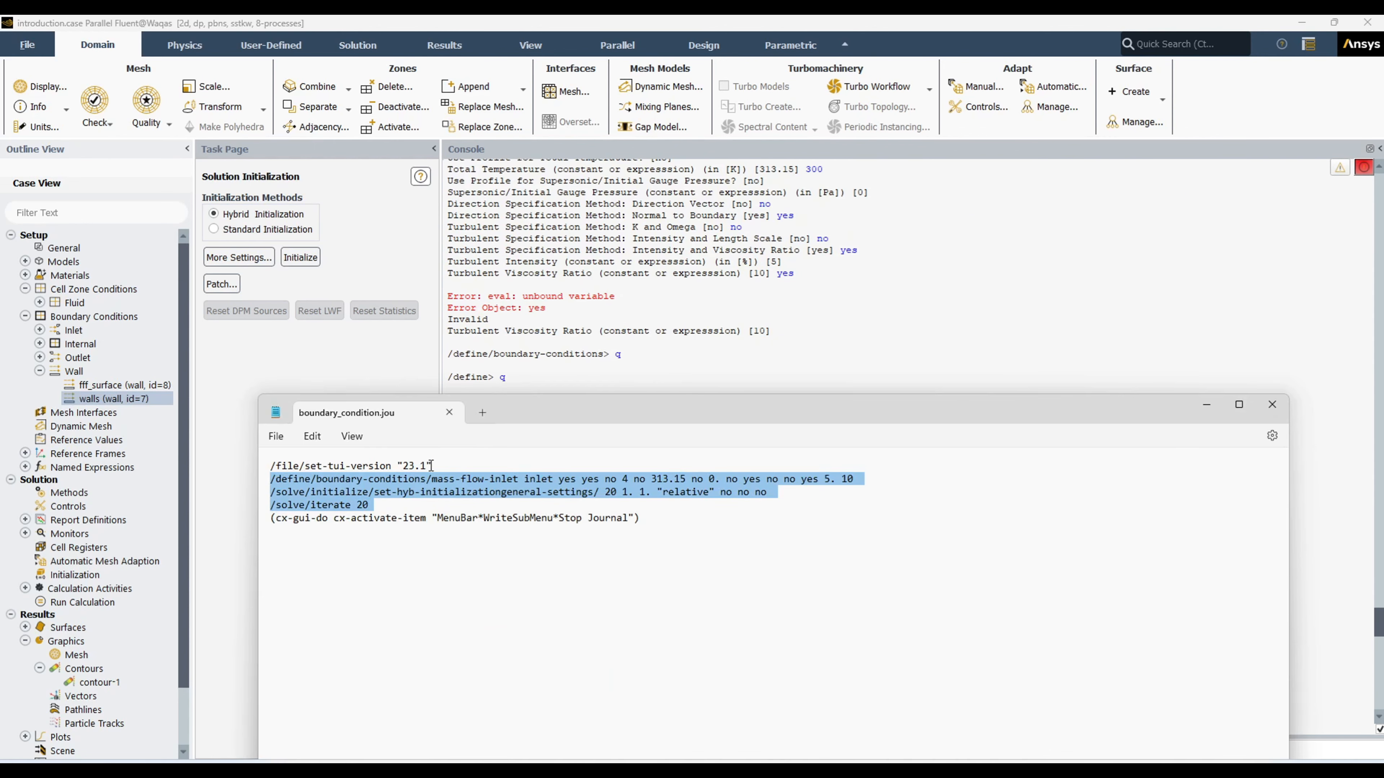
click(349, 537)
triple_click(273, 480)
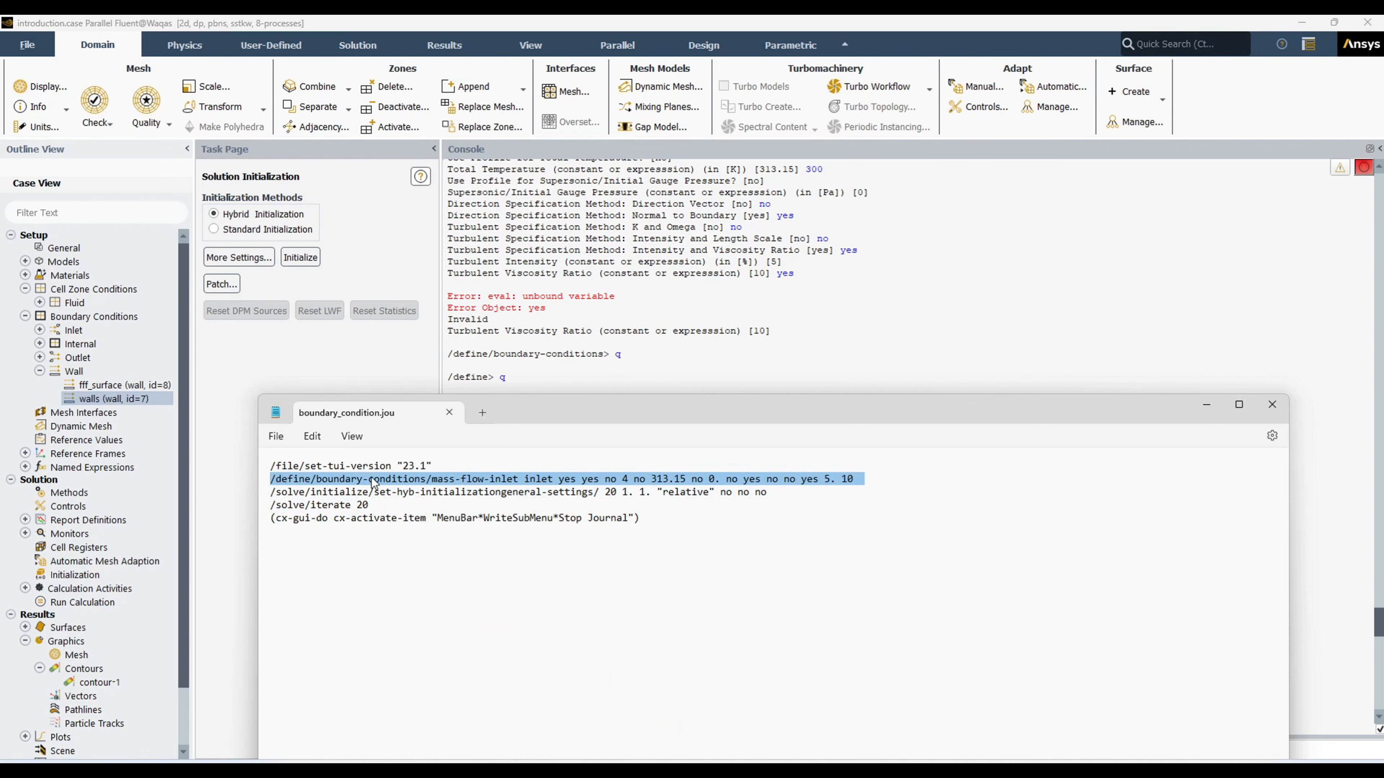
right_click(429, 480)
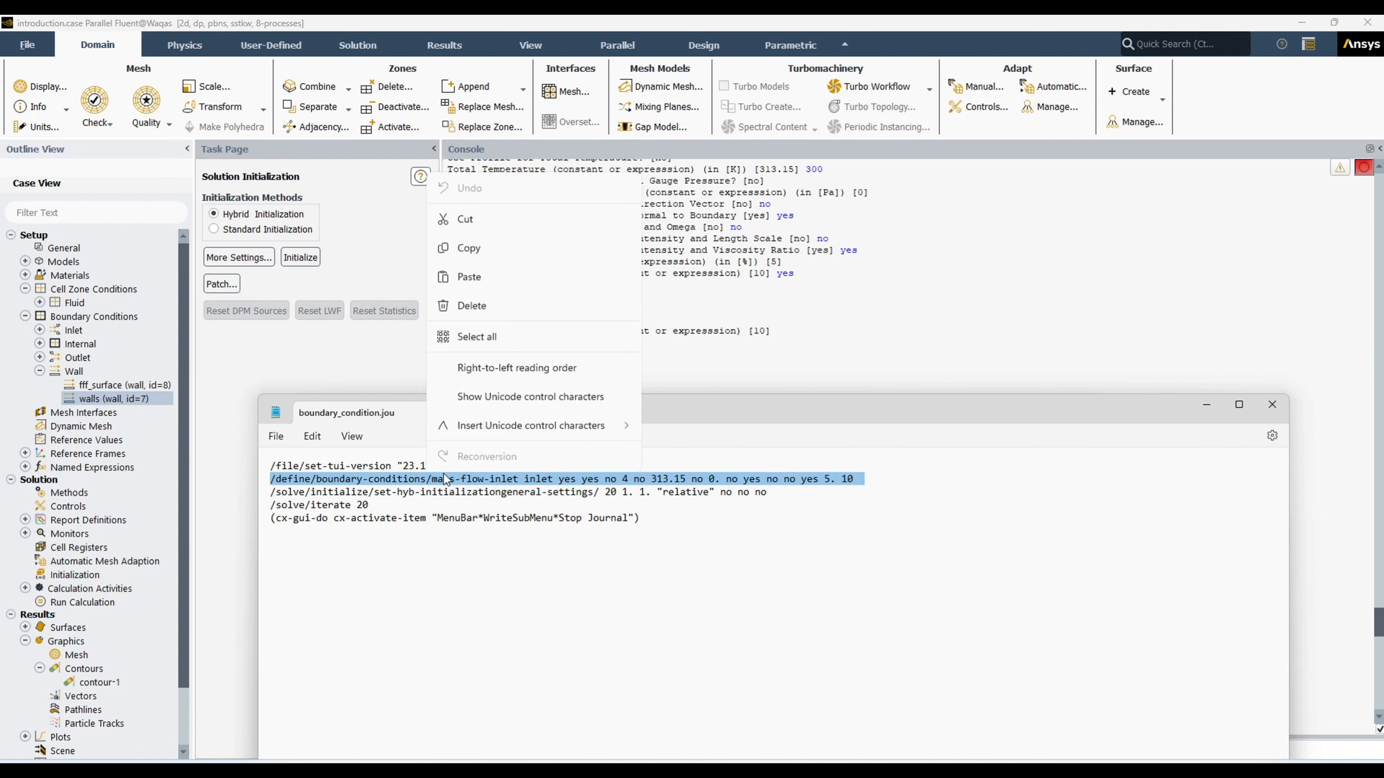
click(552, 246)
click(894, 320)
key(ctrl+v)
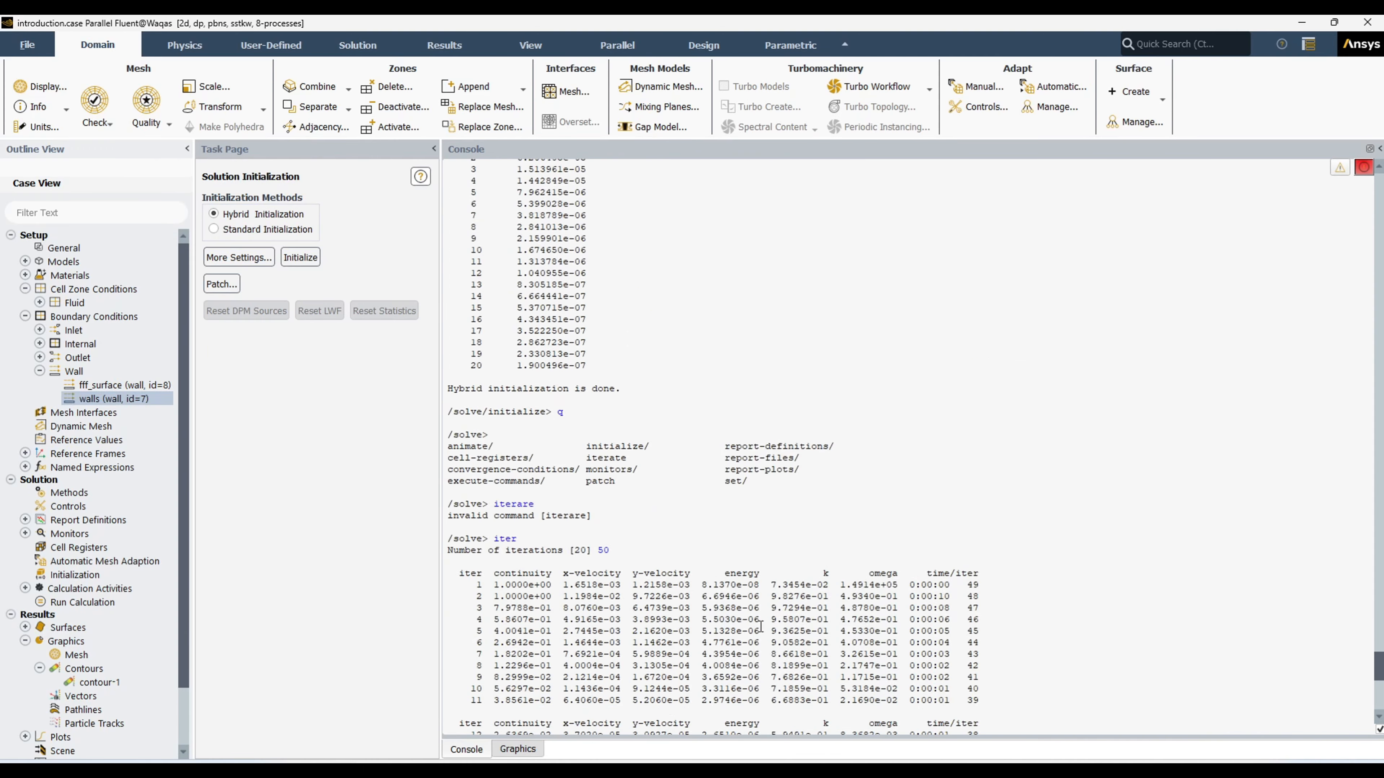
key(ctrl+v)
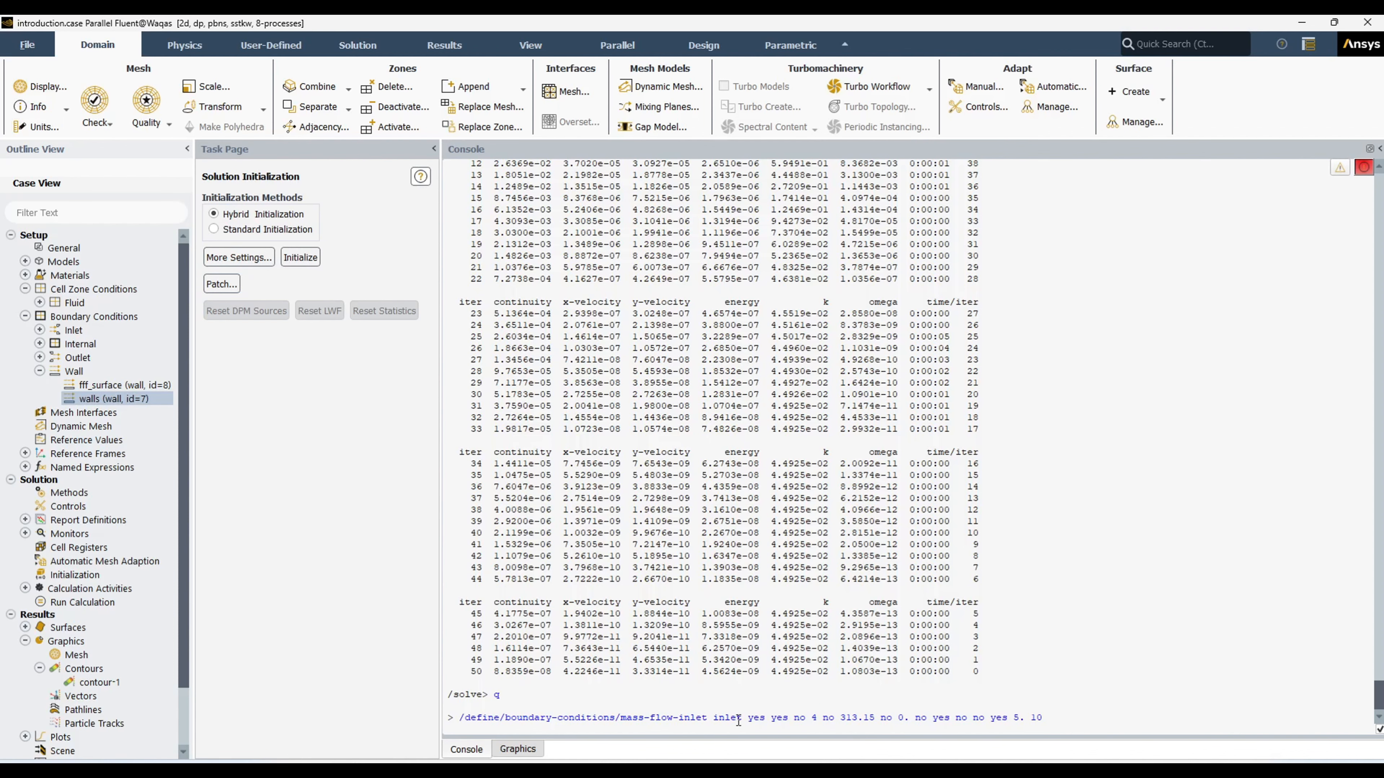
Step: Edit the pasted mass-flow-inlet command to use a mass flow rate of 3 and a total temperature of 290
drag(811, 719, 814, 730)
click(818, 724)
key(BackSpace)
text(3)
key(Right)
key(Right)
key(Right)
key(Right)
key(shift+Right)
key(shift+Right)
key(shift+Right)
key(shift+Right)
key(shift+Right)
key(shift+Right)
text(290)
Step: Set the turbulent intensity to 3 and the viscosity ratio to 8 in the command, run it, and list the root menu
key(shift+Right)
key(shift+Right)
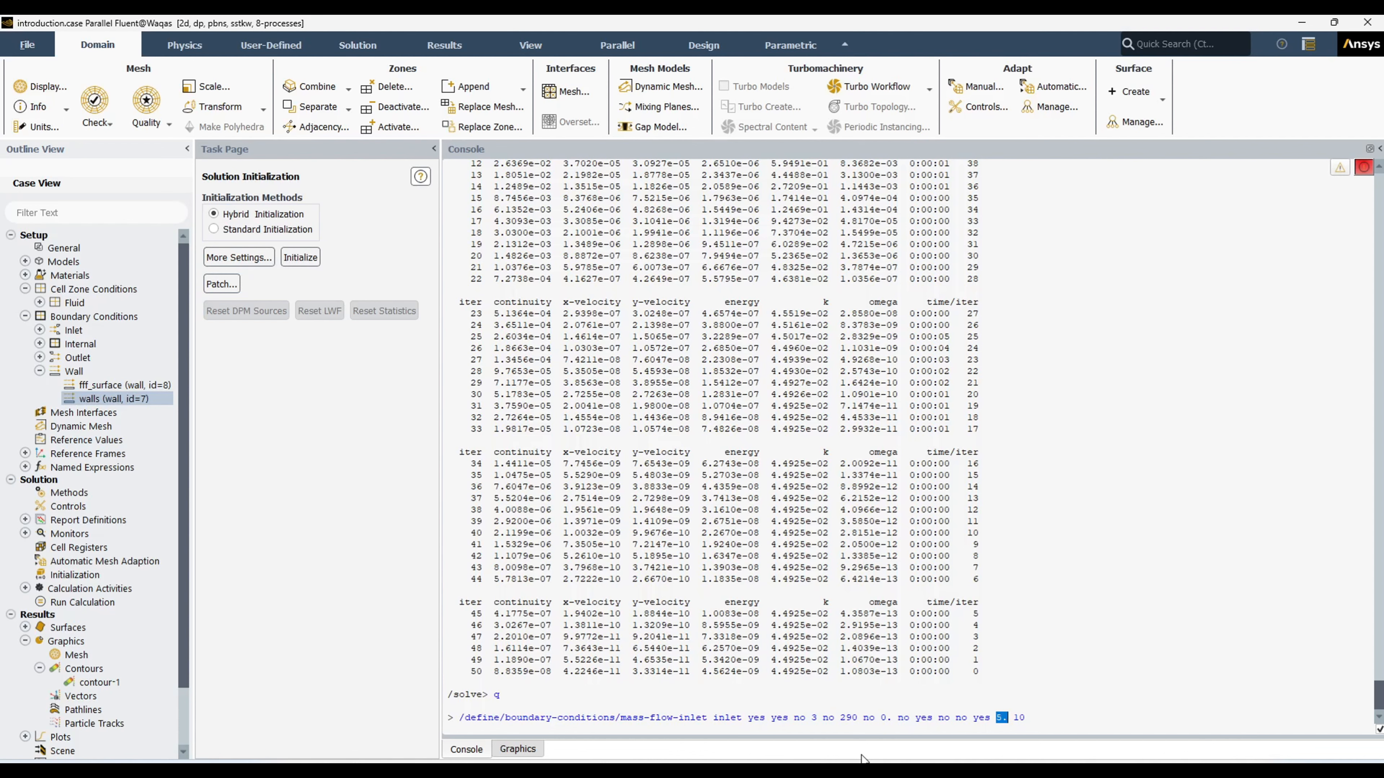
text(3)
key(shift+Right)
key(shift+Right)
text(8)
key(Return)
key(Return)
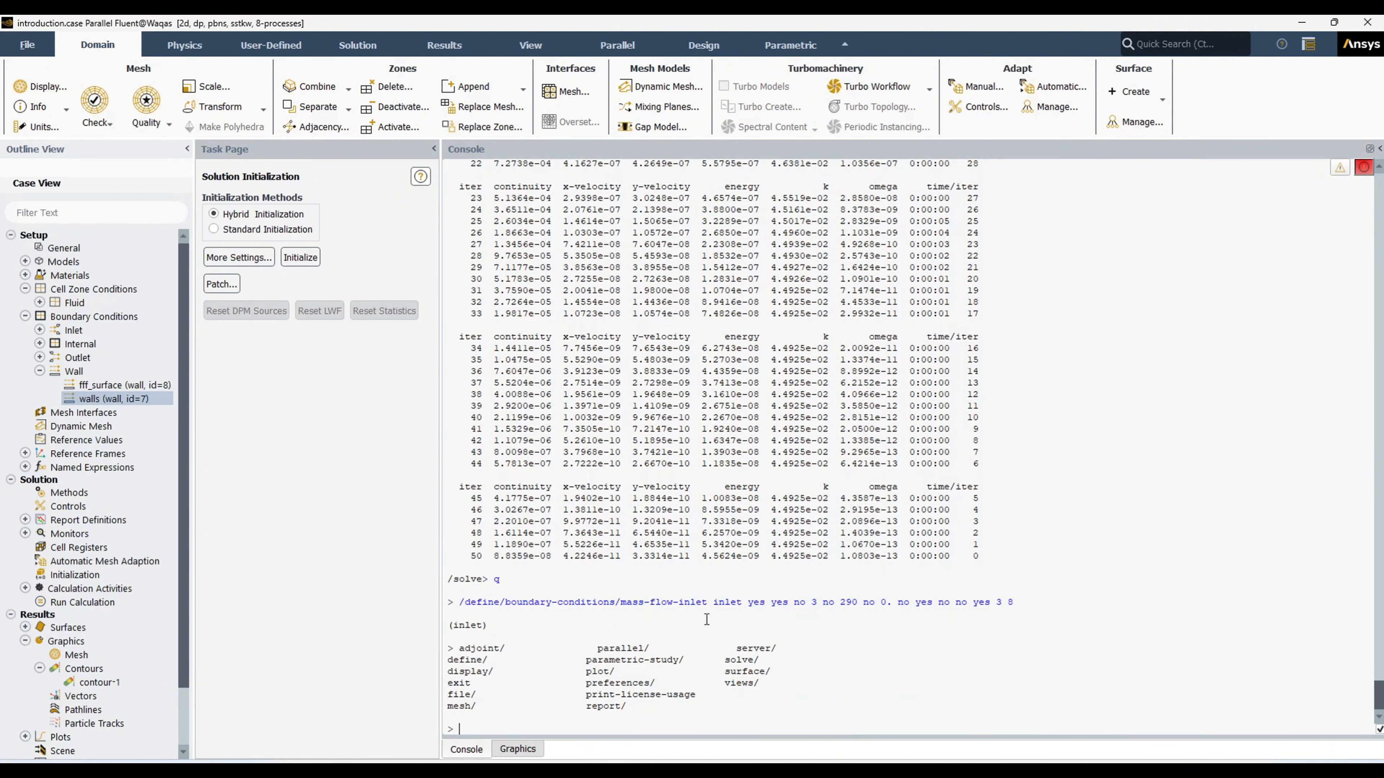
Step: Open the inlet boundary condition and check its momentum, turbulence and thermal values against the console command
click(39, 330)
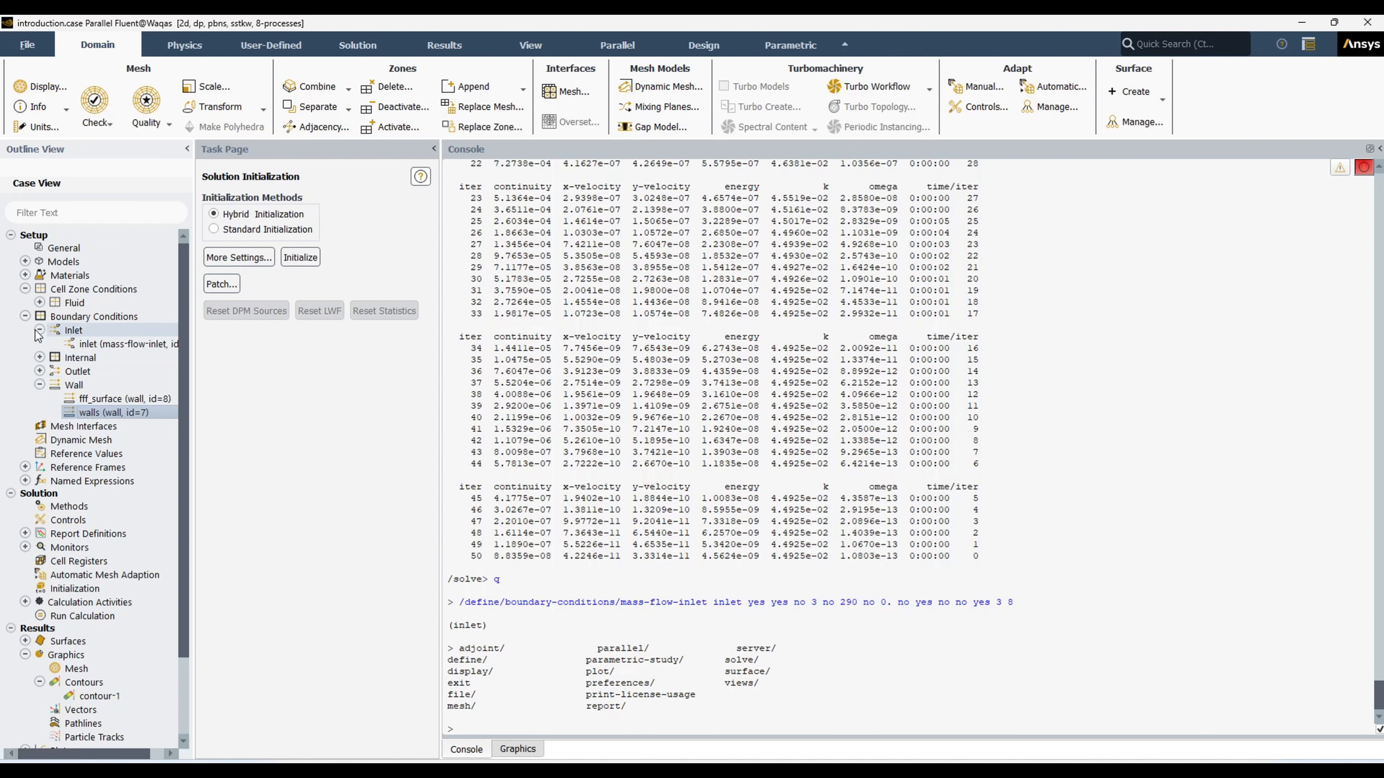
double_click(112, 342)
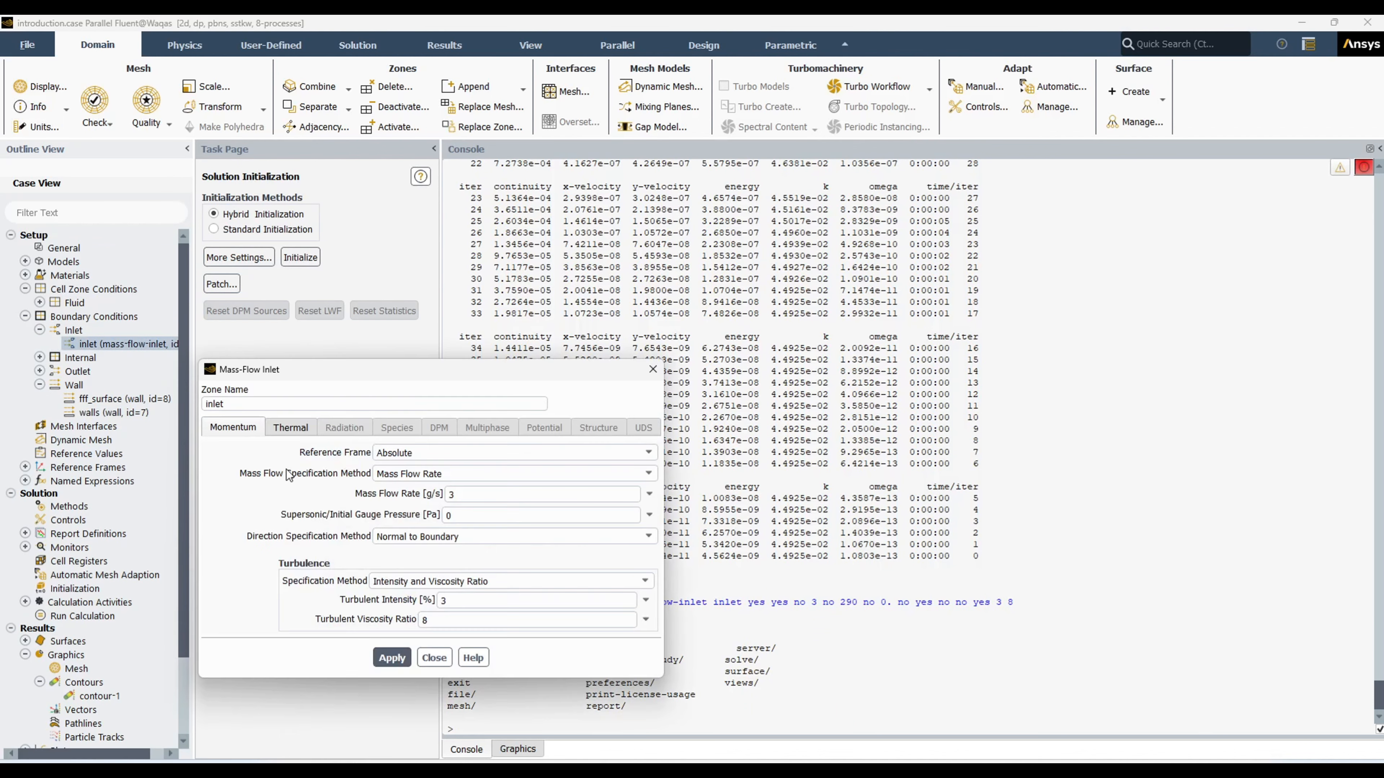
drag(480, 376, 368, 323)
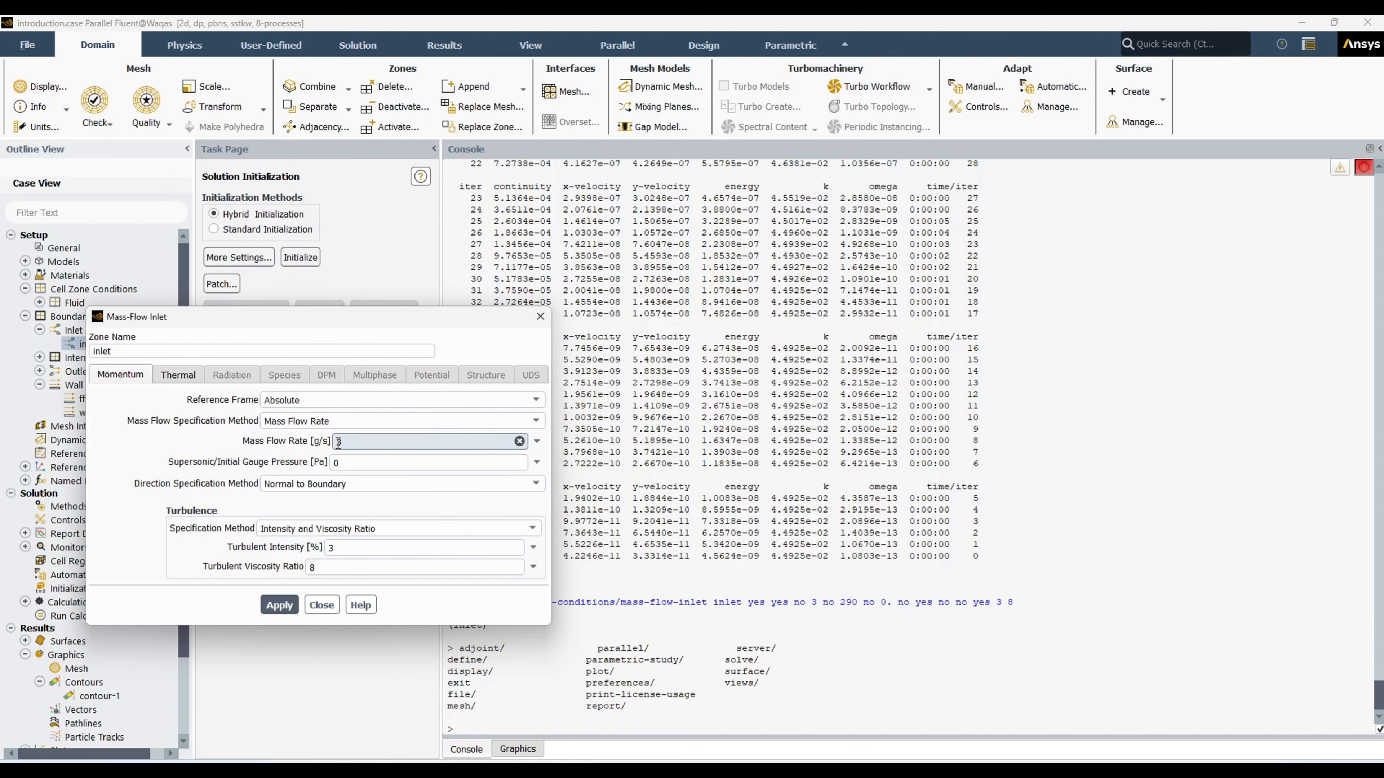
click(190, 376)
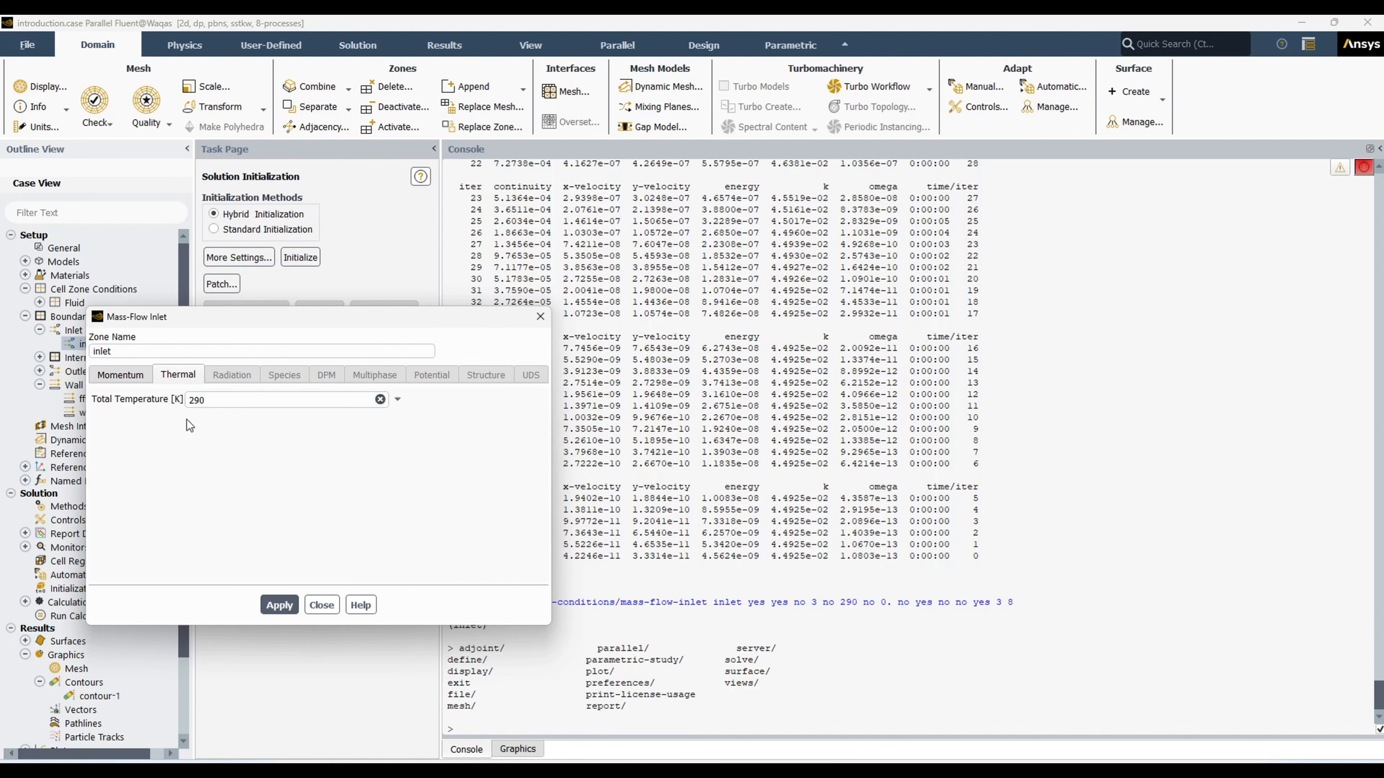
click(129, 375)
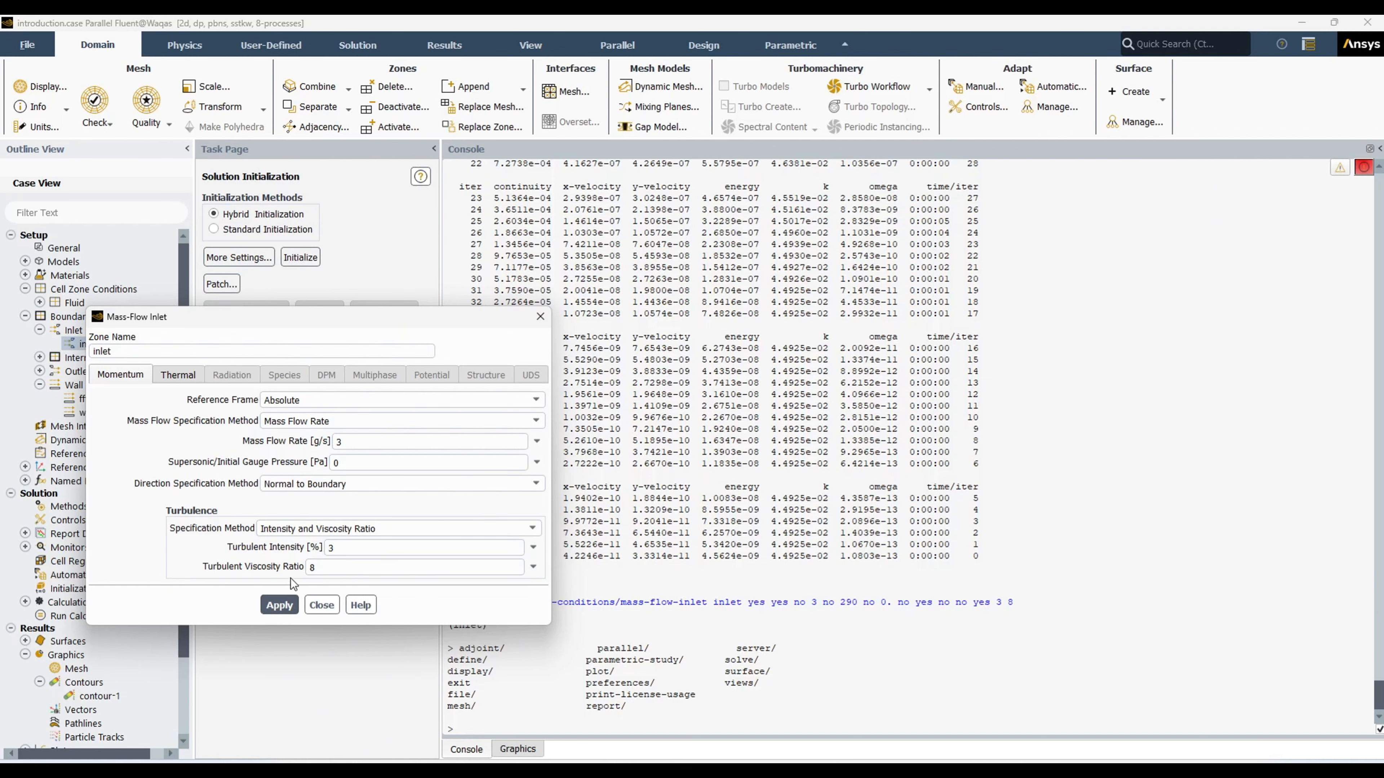
click(316, 606)
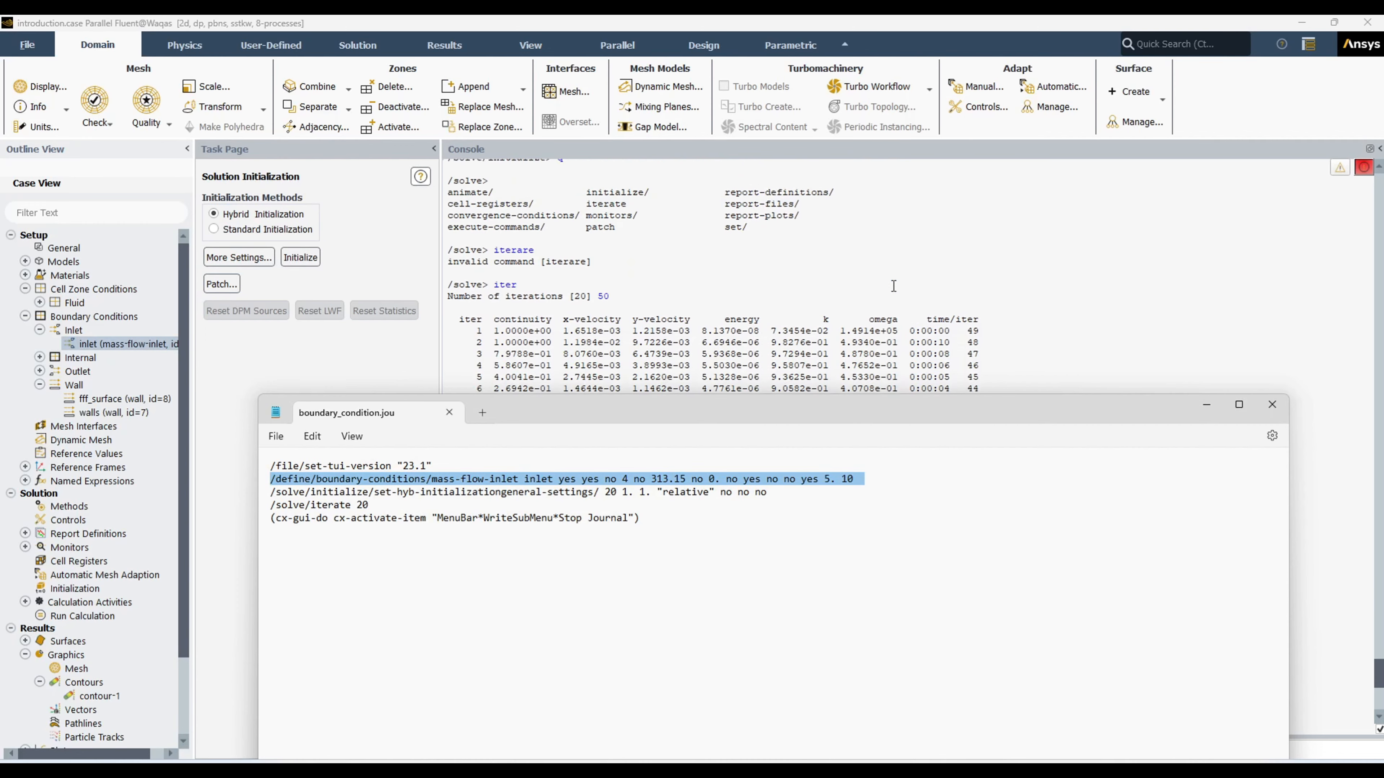
Step: Compare the one-line journal command with the interactive mass-flow-inlet prompts in the console history
scroll(691, 352, up, 10)
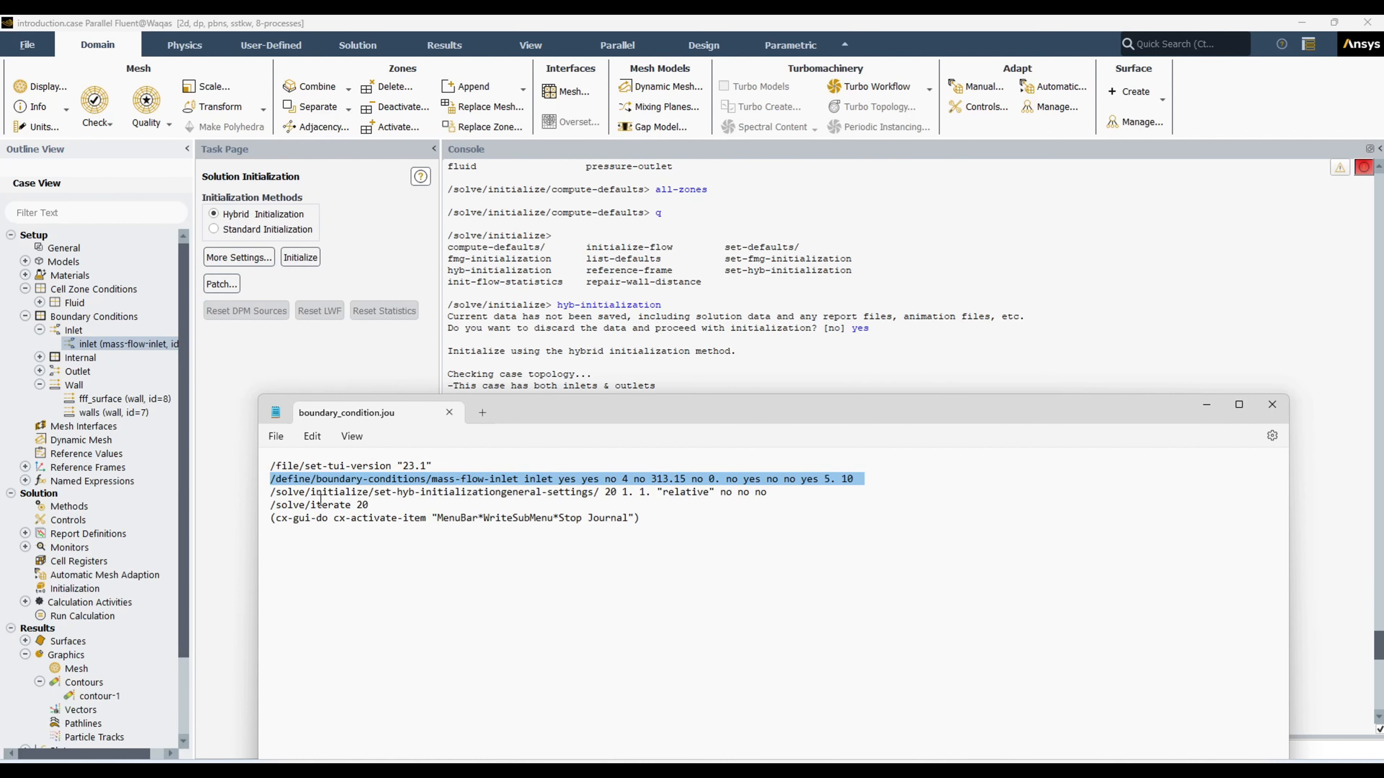
scroll(742, 294, up, 5)
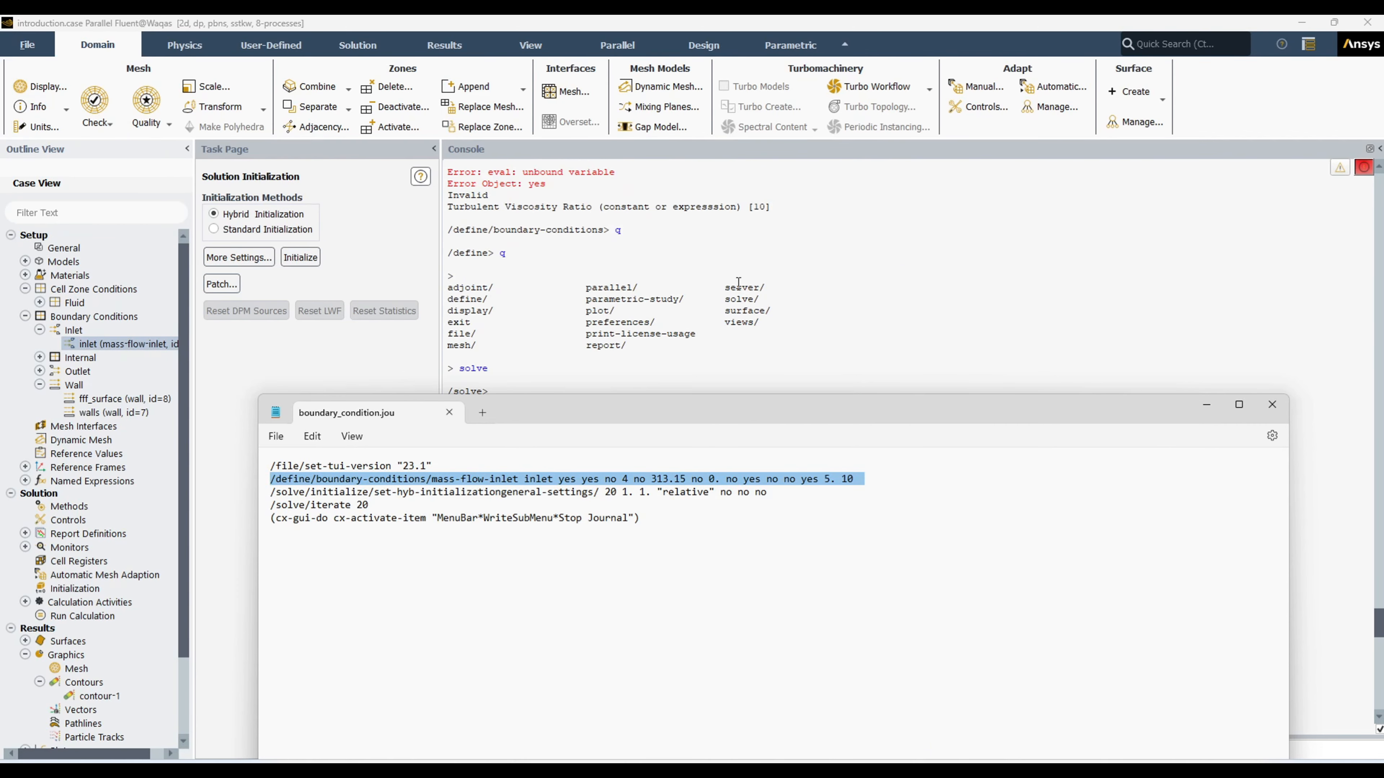
scroll(736, 280, up, 8)
click(616, 214)
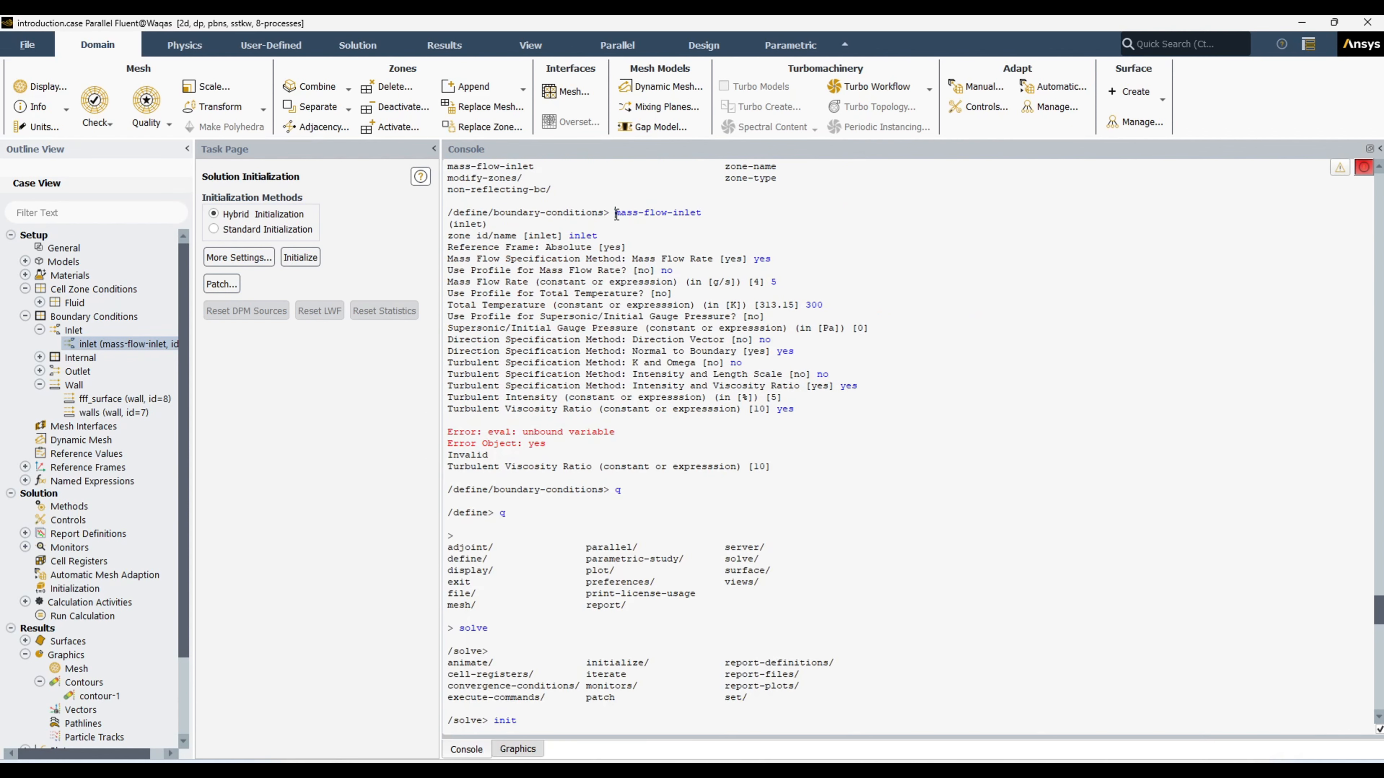
drag(616, 215, 729, 342)
click(654, 203)
click(610, 213)
scroll(834, 436, down, 20)
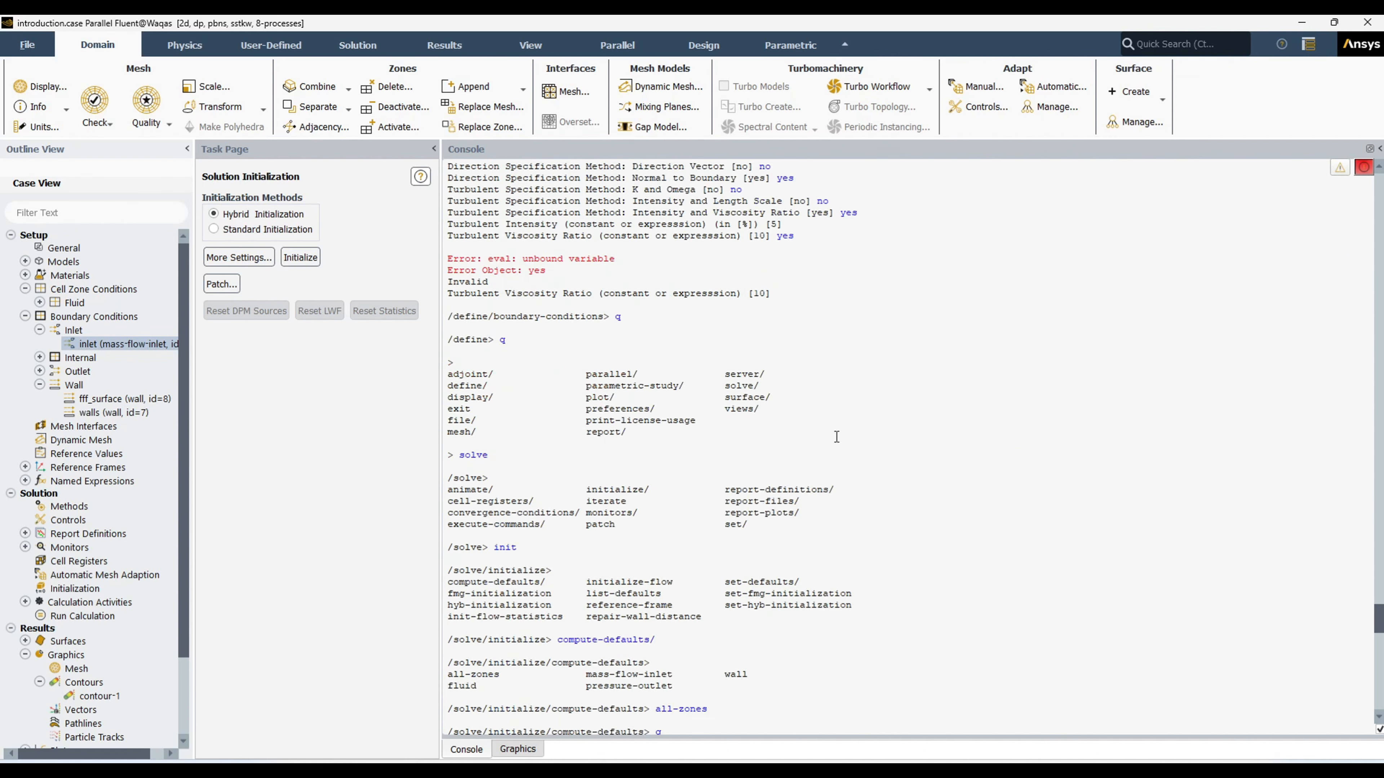
scroll(809, 479, down, 11)
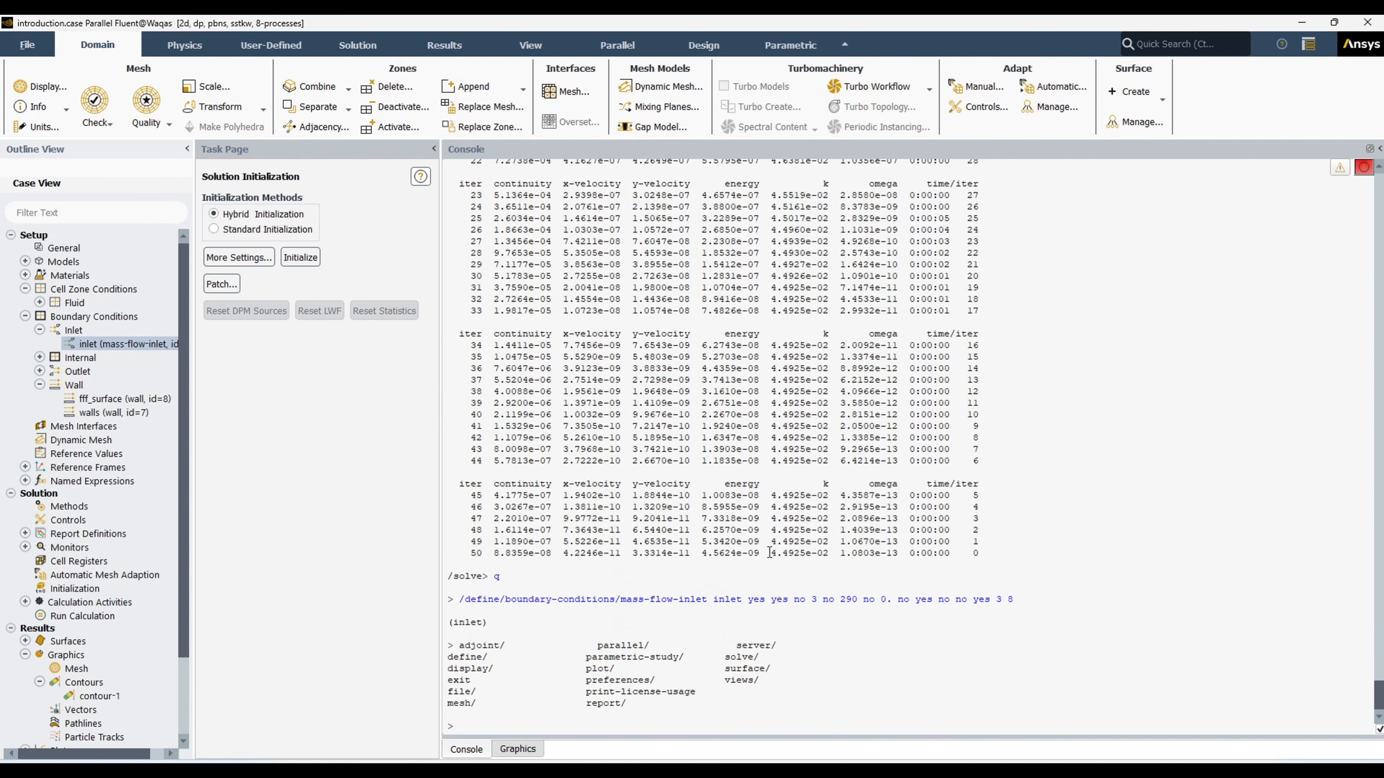
Step: Examine how the interactive mass-flow-inlet answers in the console history correspond to the values in the boundary_condition.jou command line
scroll(609, 600, up, 20)
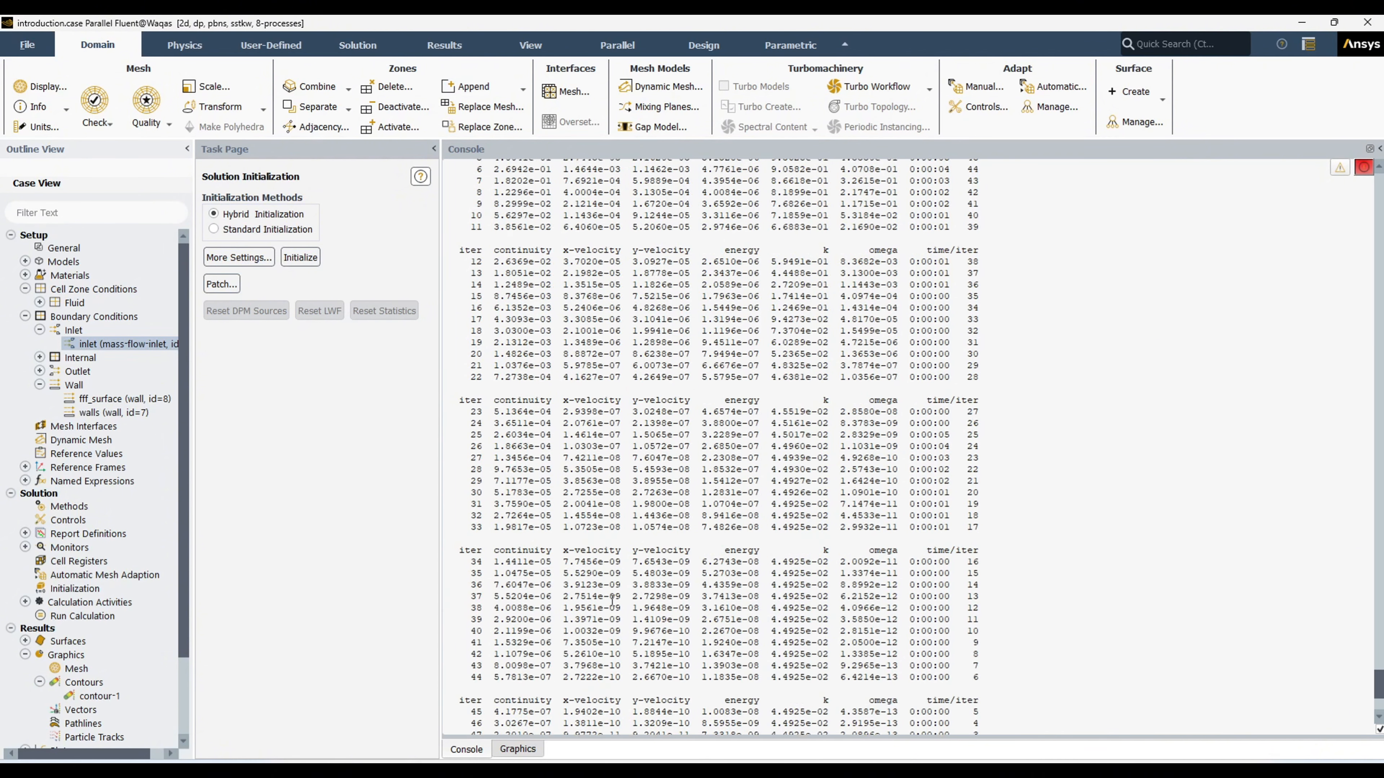
scroll(590, 534, up, 15)
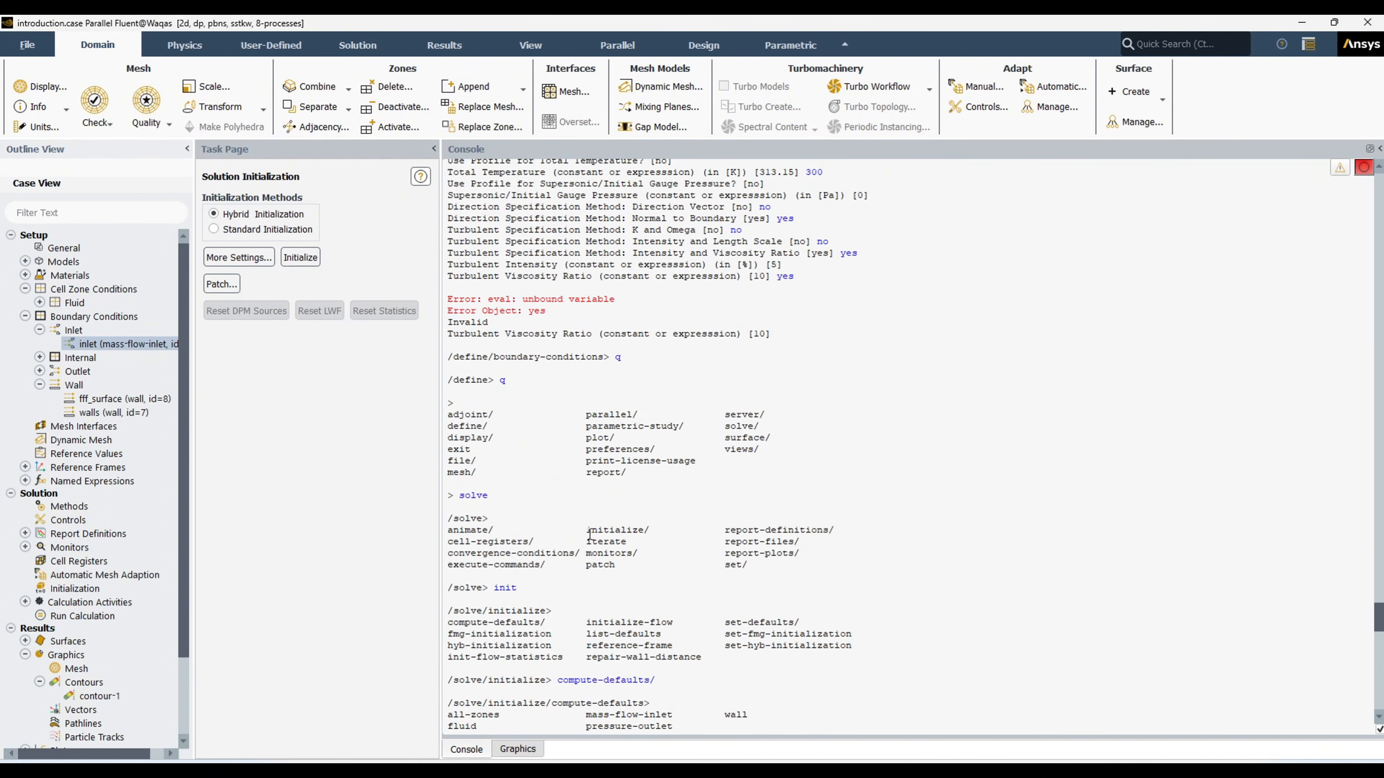
drag(790, 402, 447, 221)
click(773, 354)
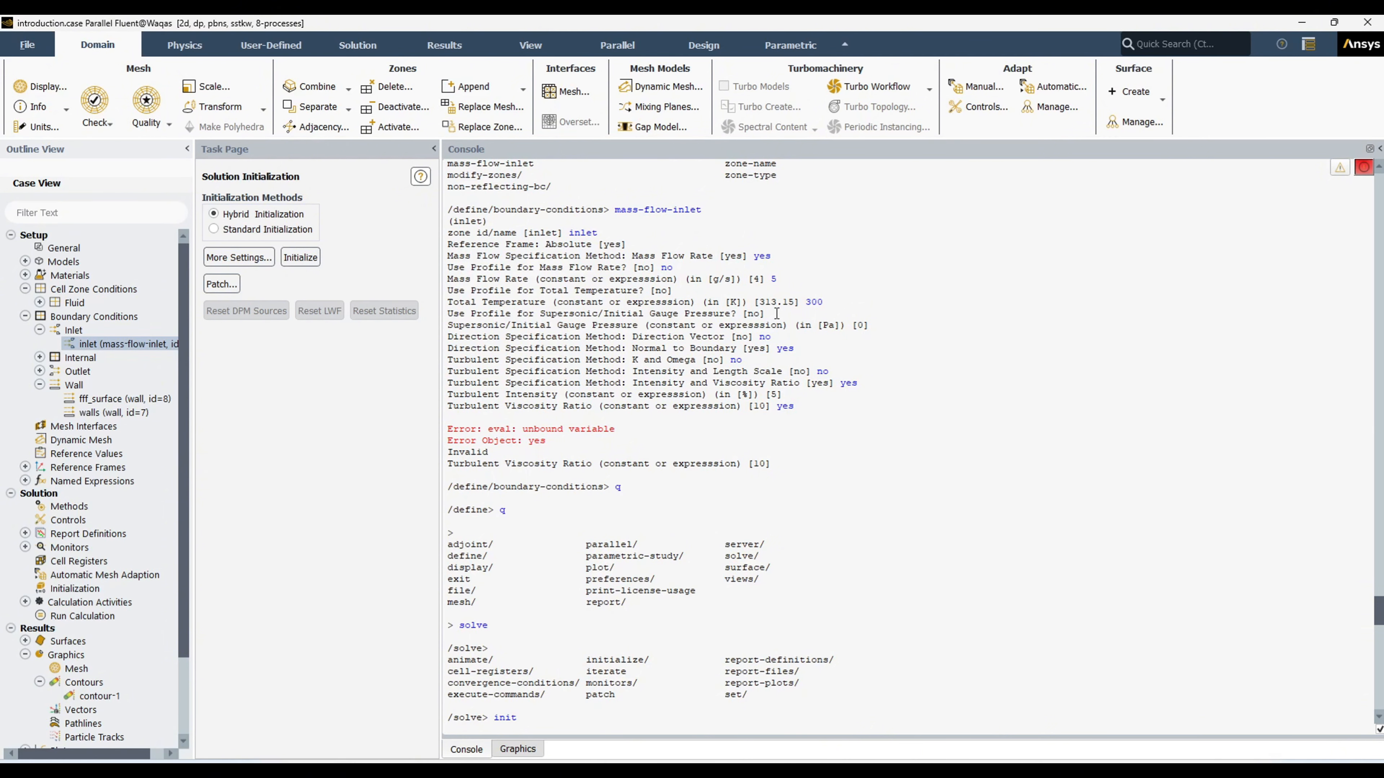
key(alt+Tab)
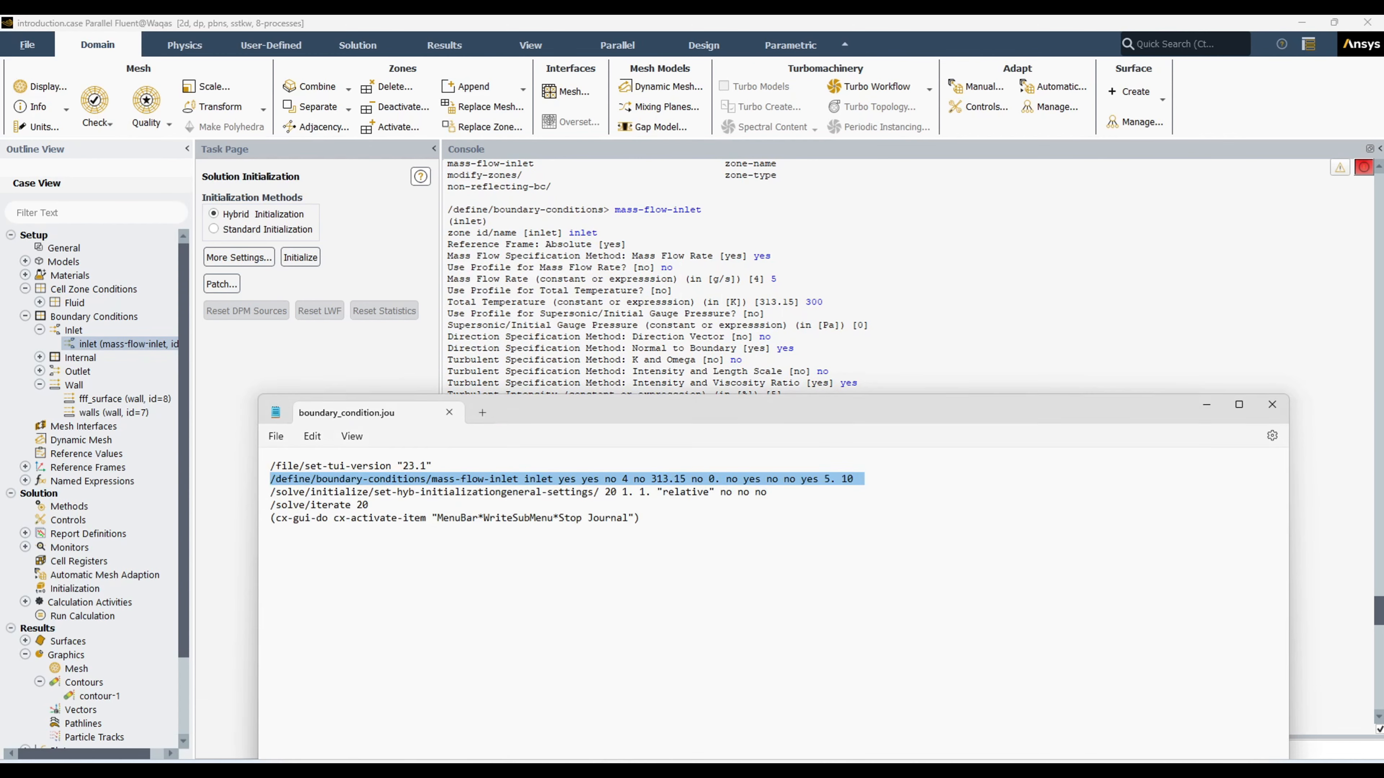
drag(652, 412, 609, 261)
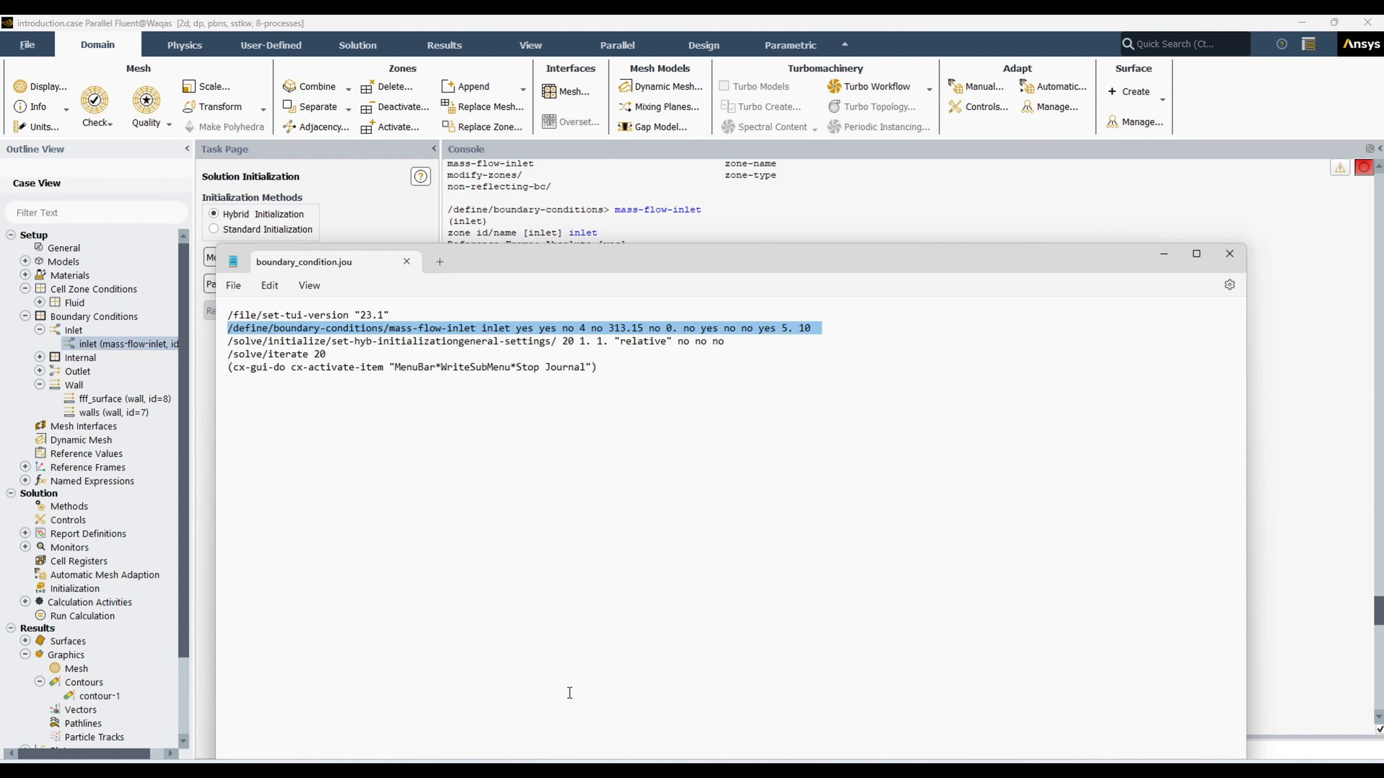
key(alt+Tab)
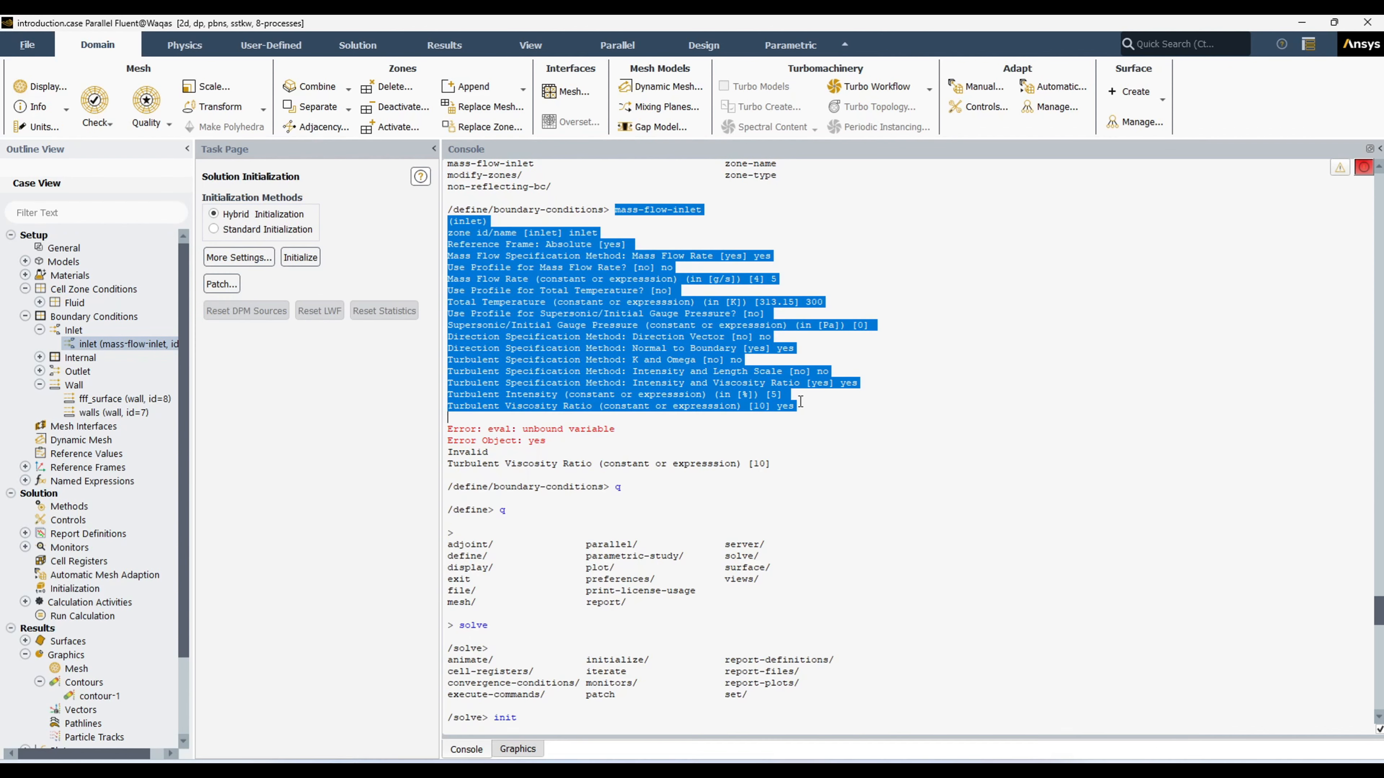
click(809, 440)
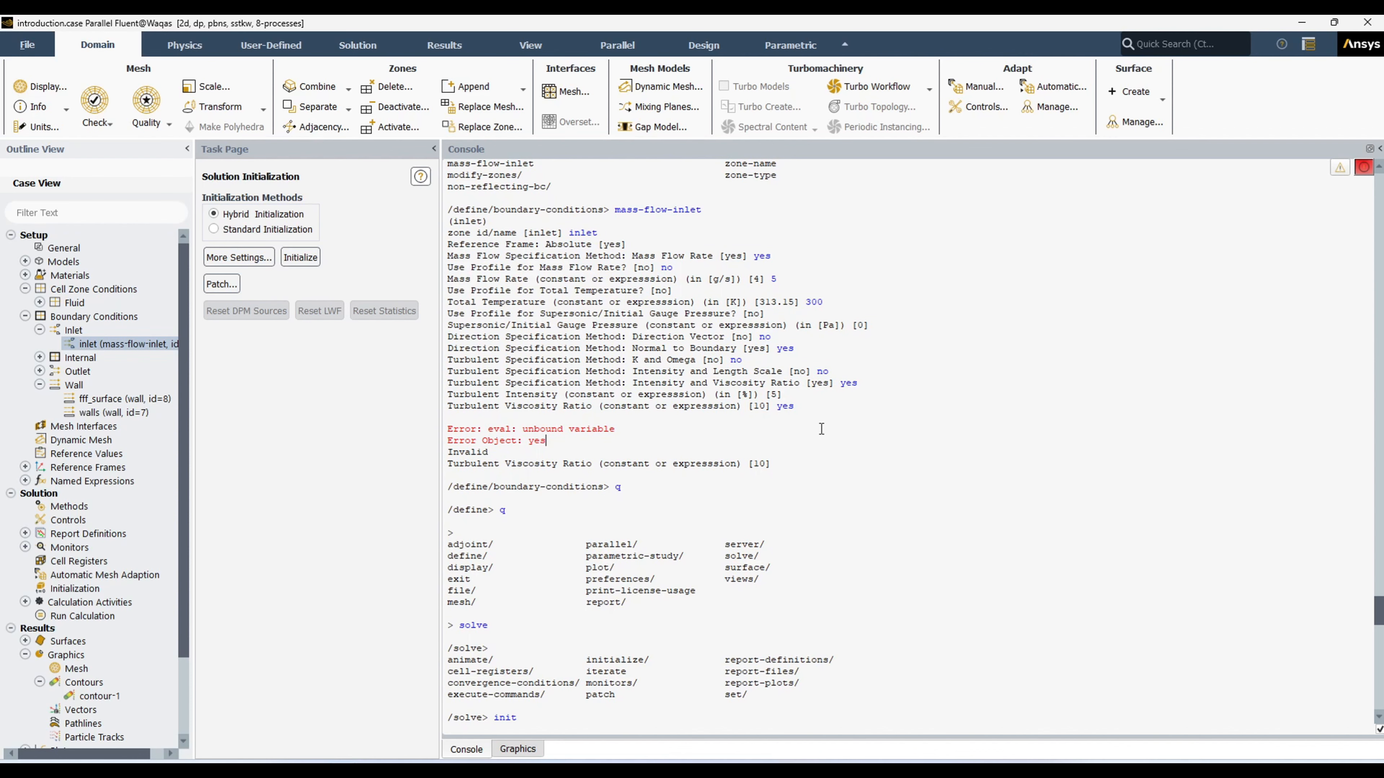
scroll(756, 550, up, 5)
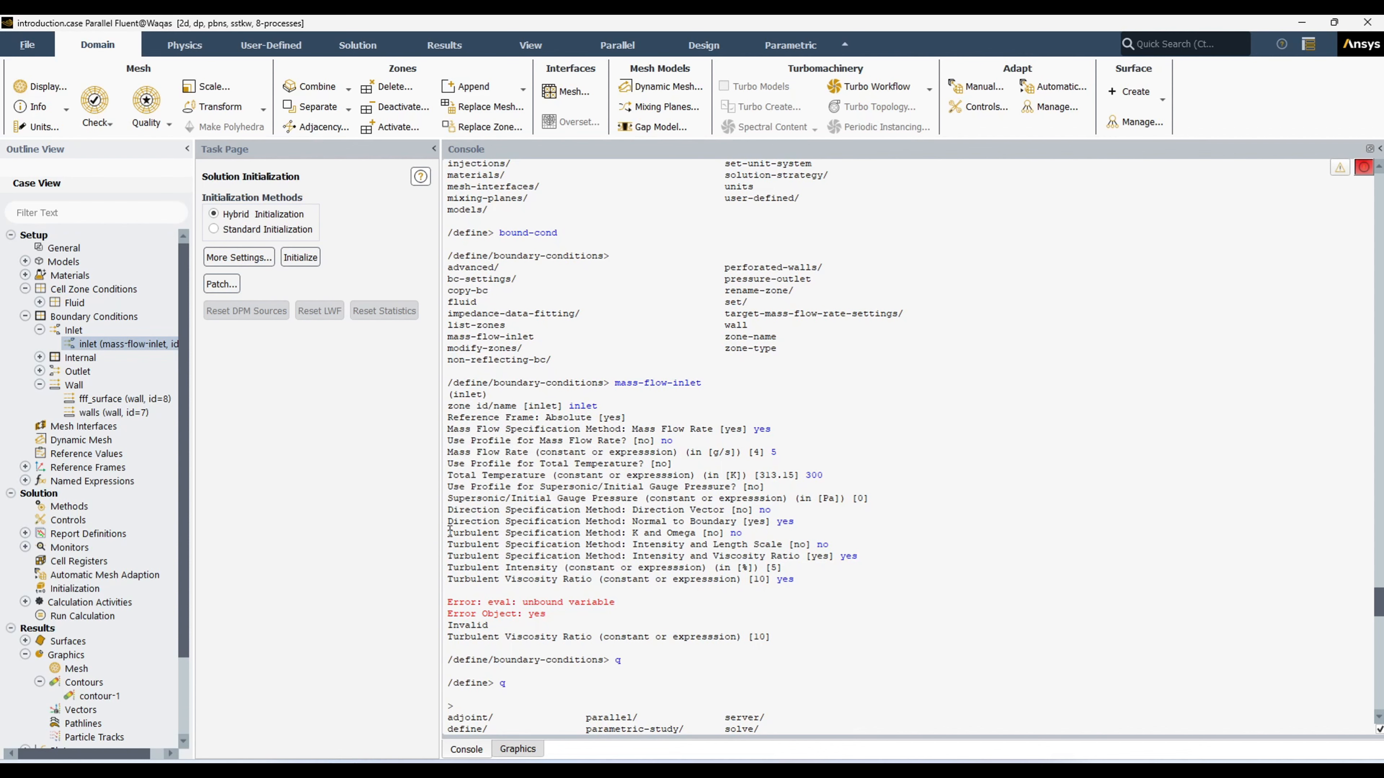
drag(448, 406, 795, 582)
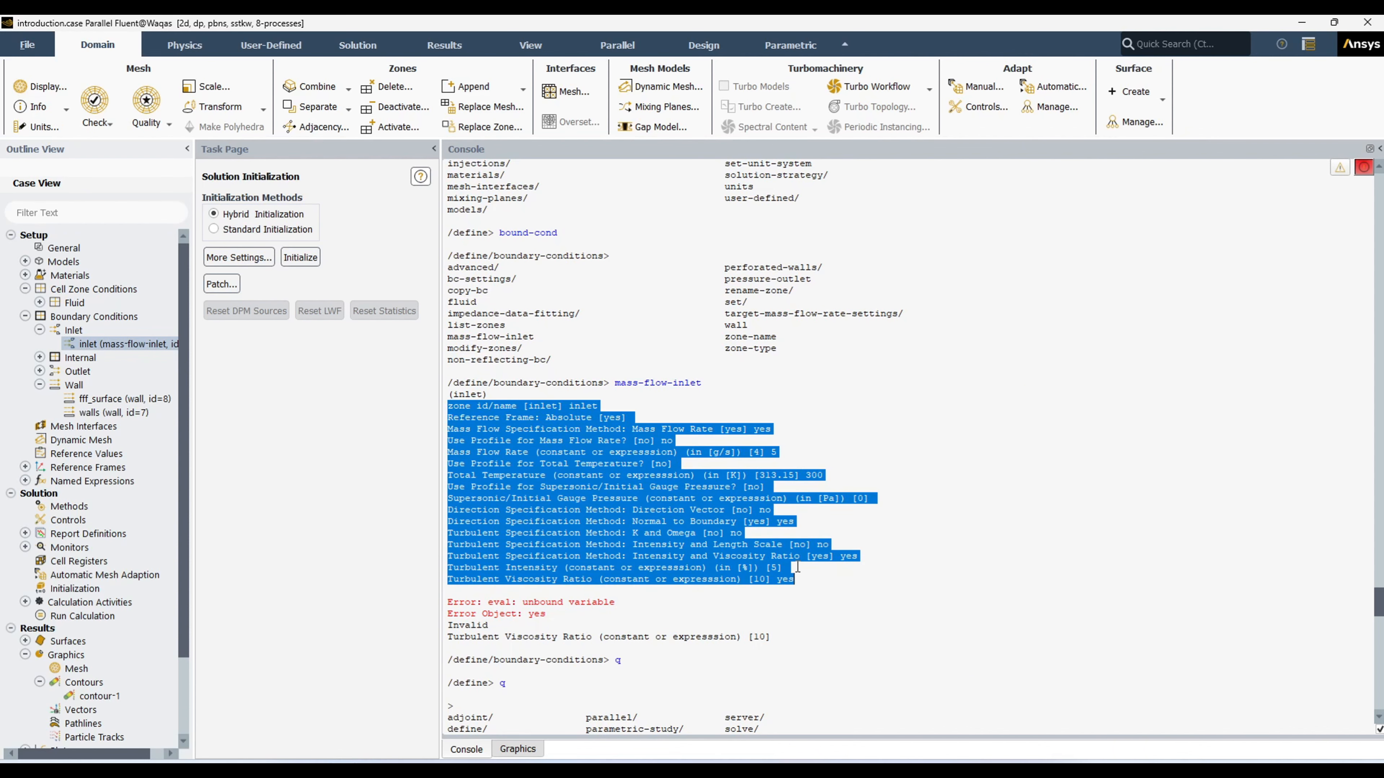
click(797, 567)
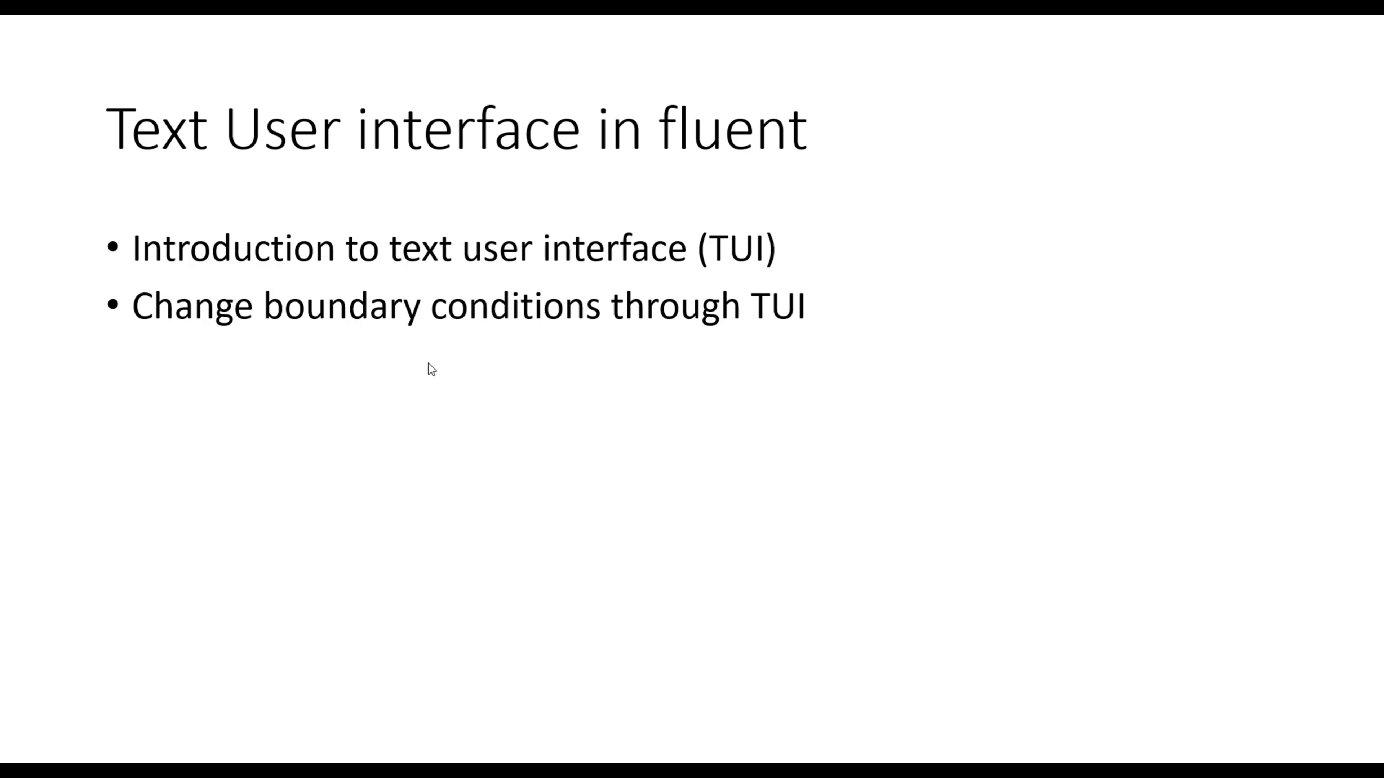
click(676, 352)
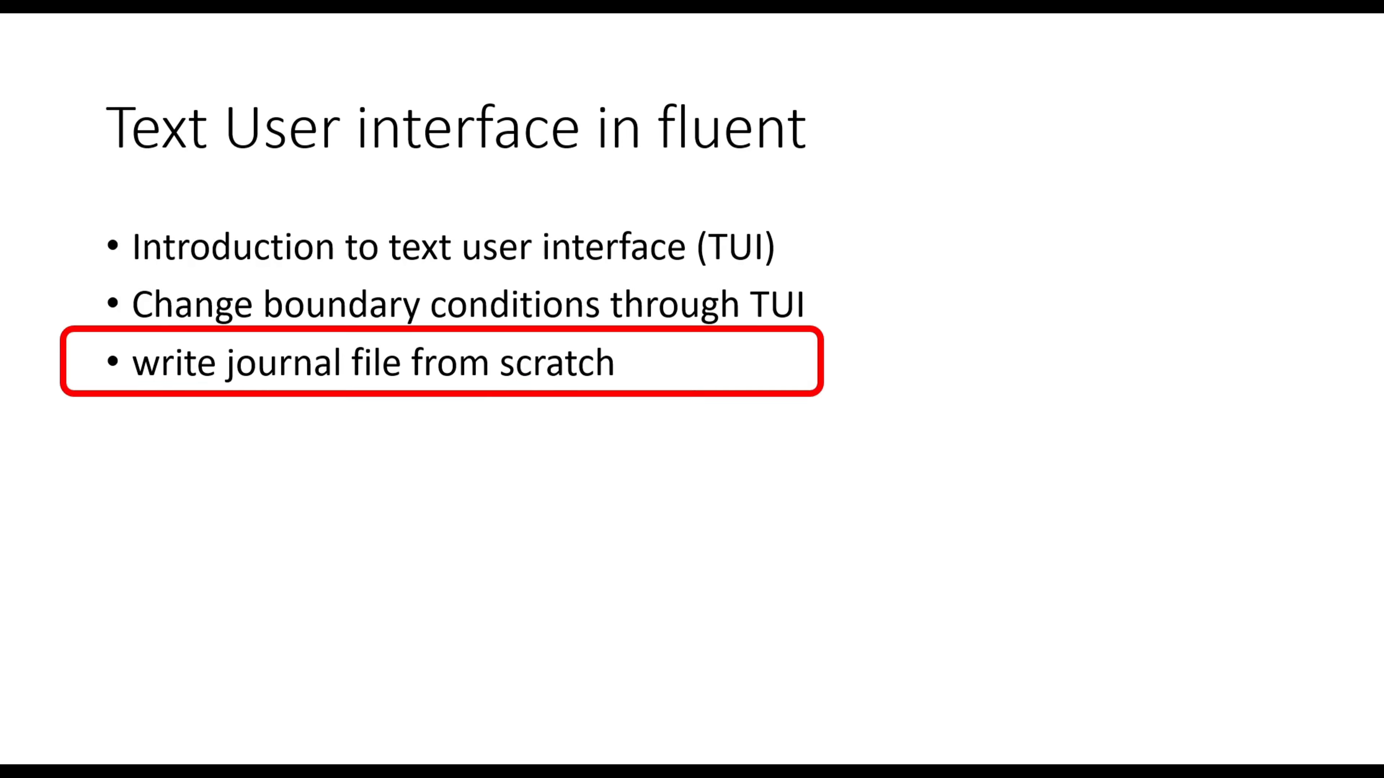
key(Right)
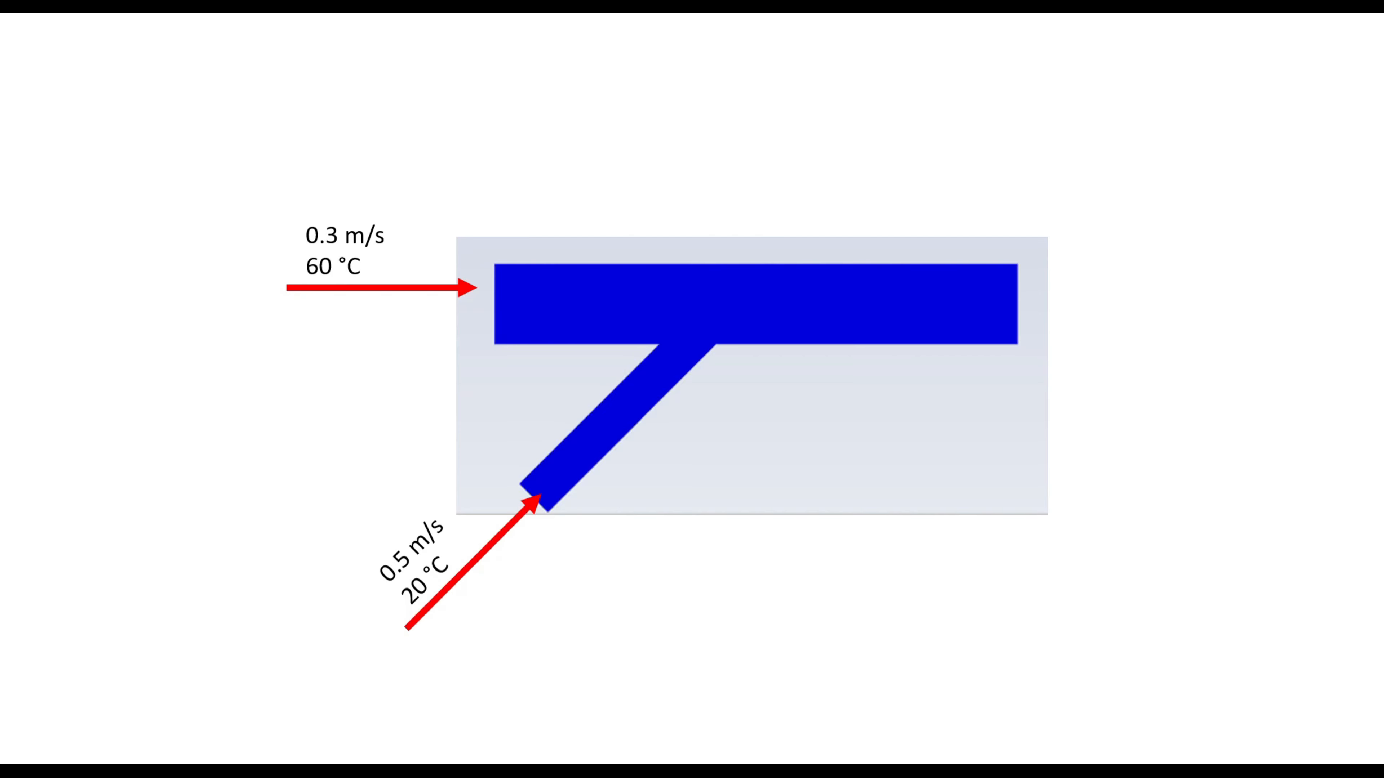
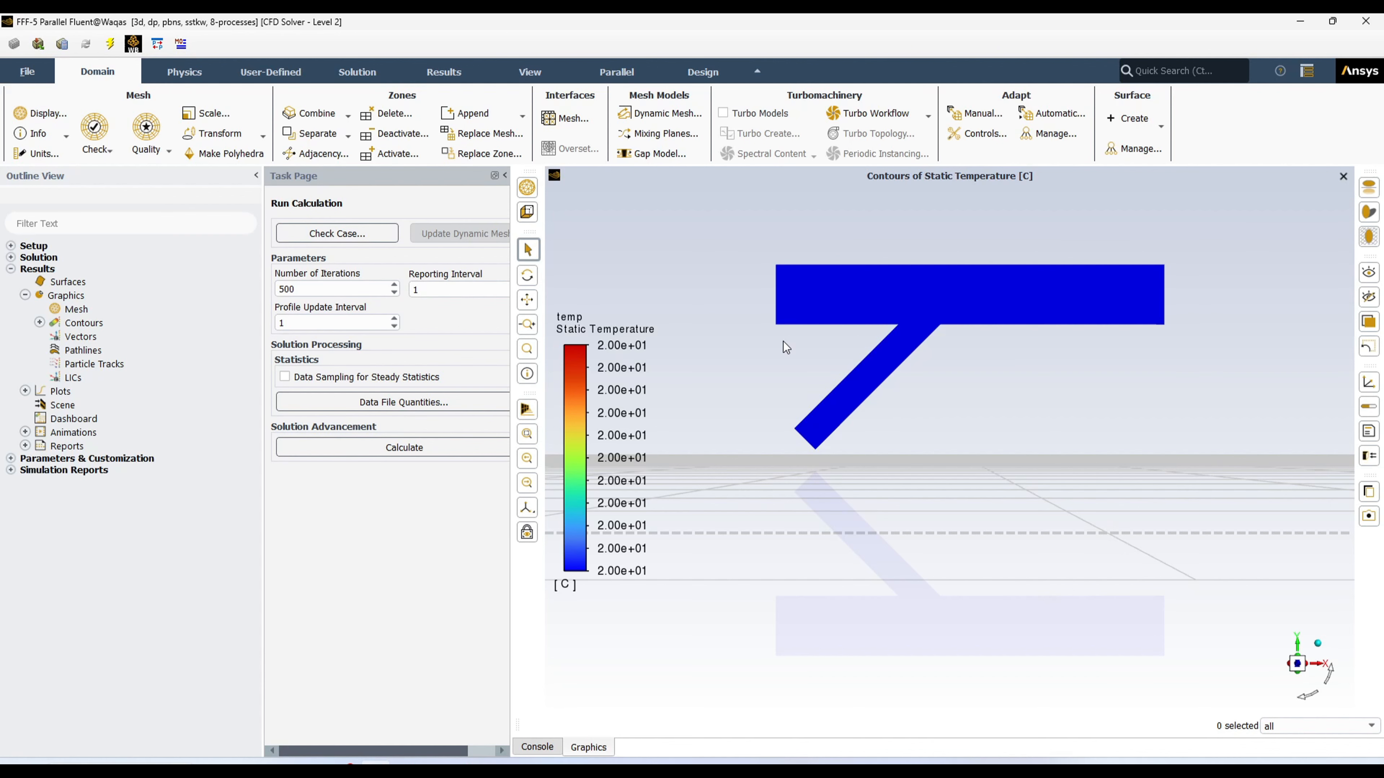
Step: Show the console and start recording a journal file named my_first_journal_file
click(538, 747)
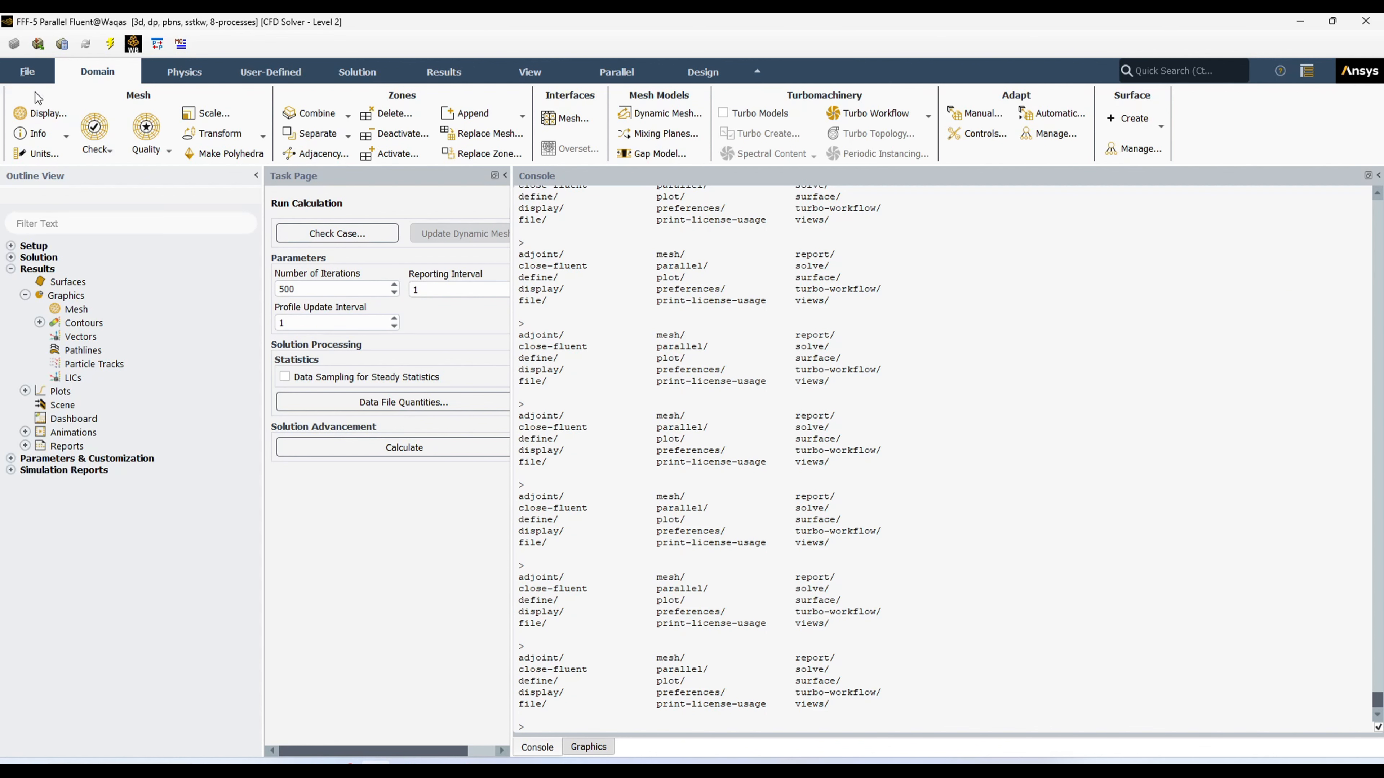
click(24, 72)
mouse_move(54, 193)
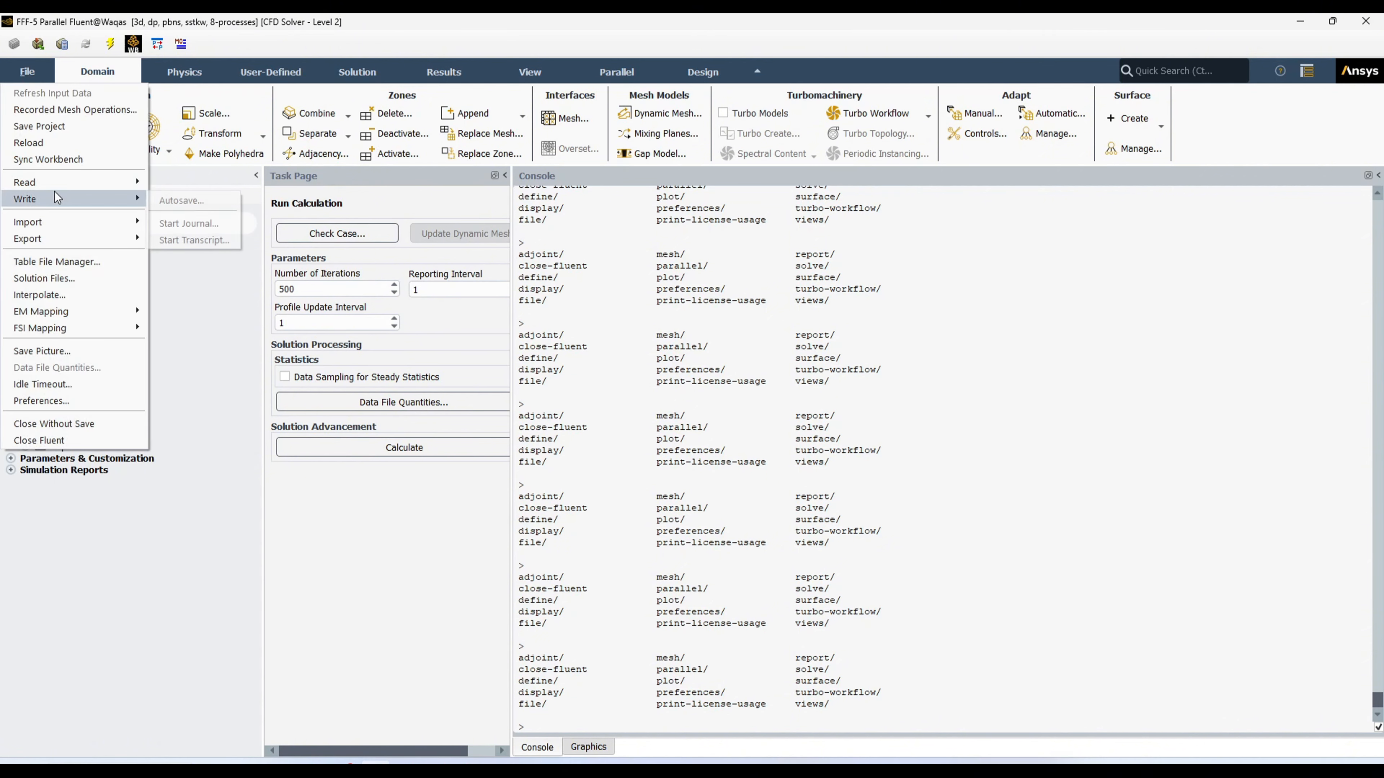
click(181, 224)
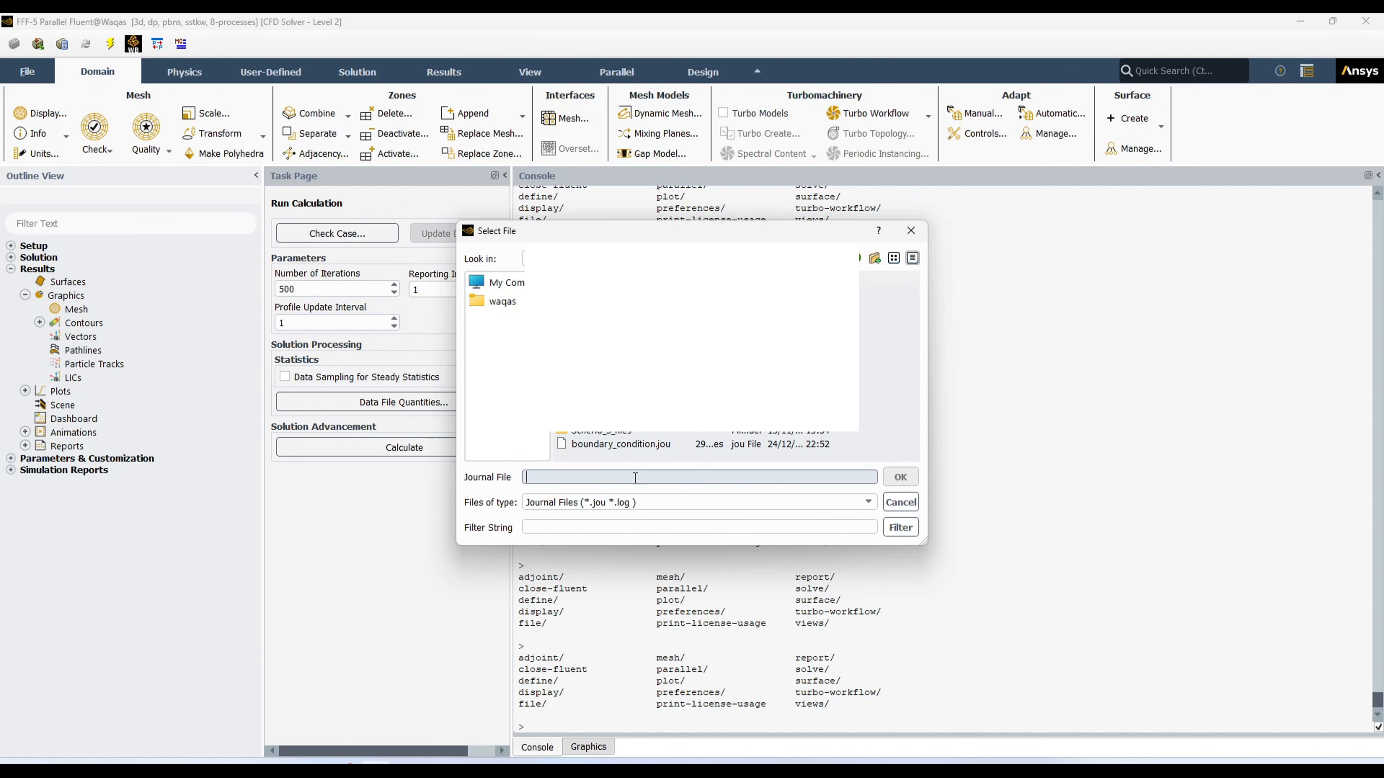
text(my_first_jour)
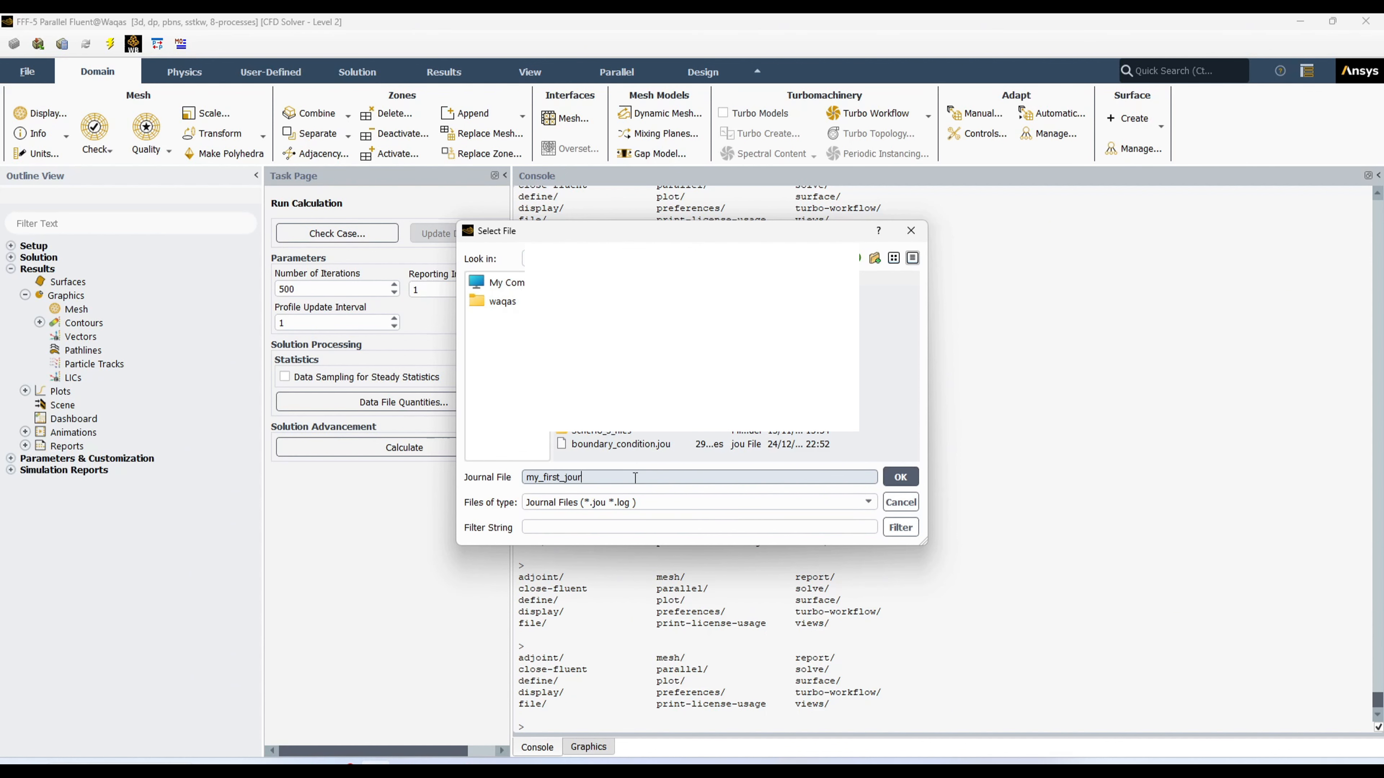
text(nal_file)
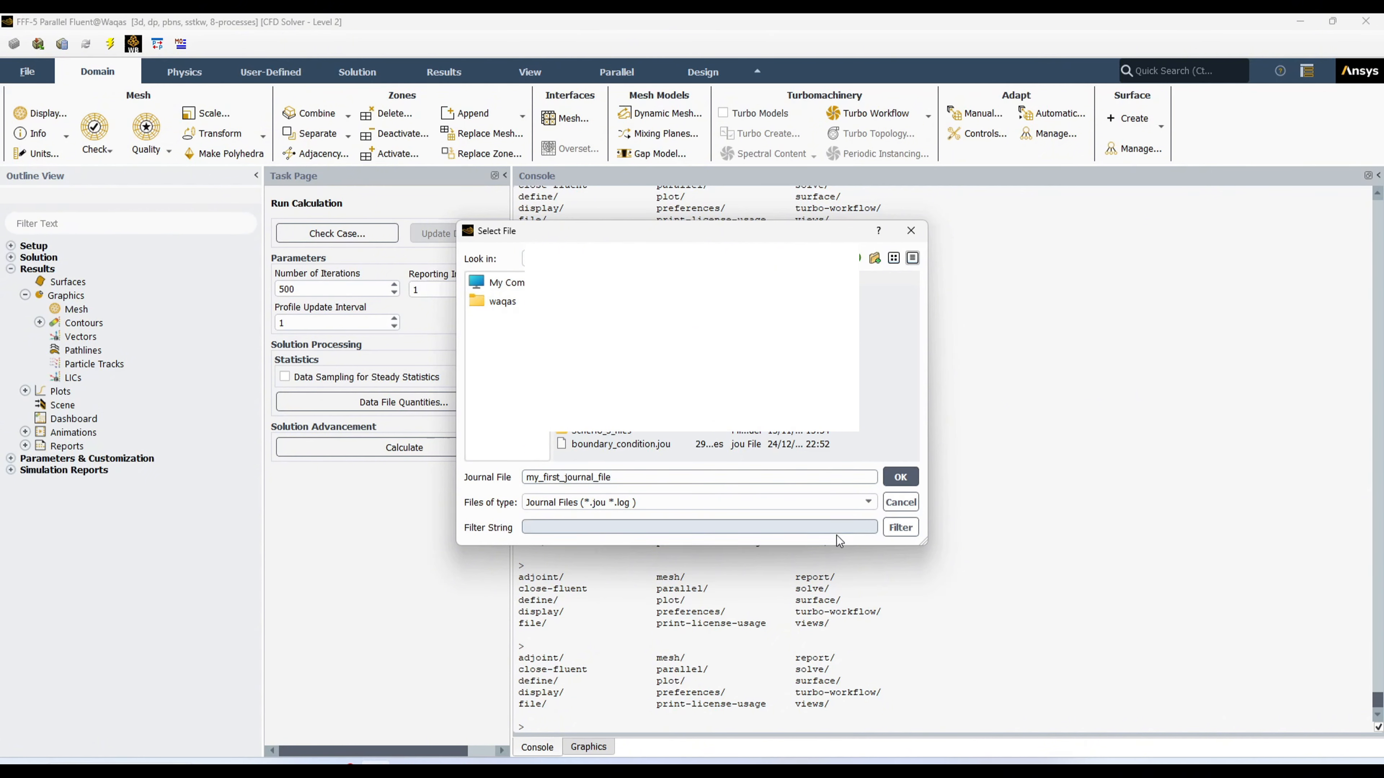
click(901, 477)
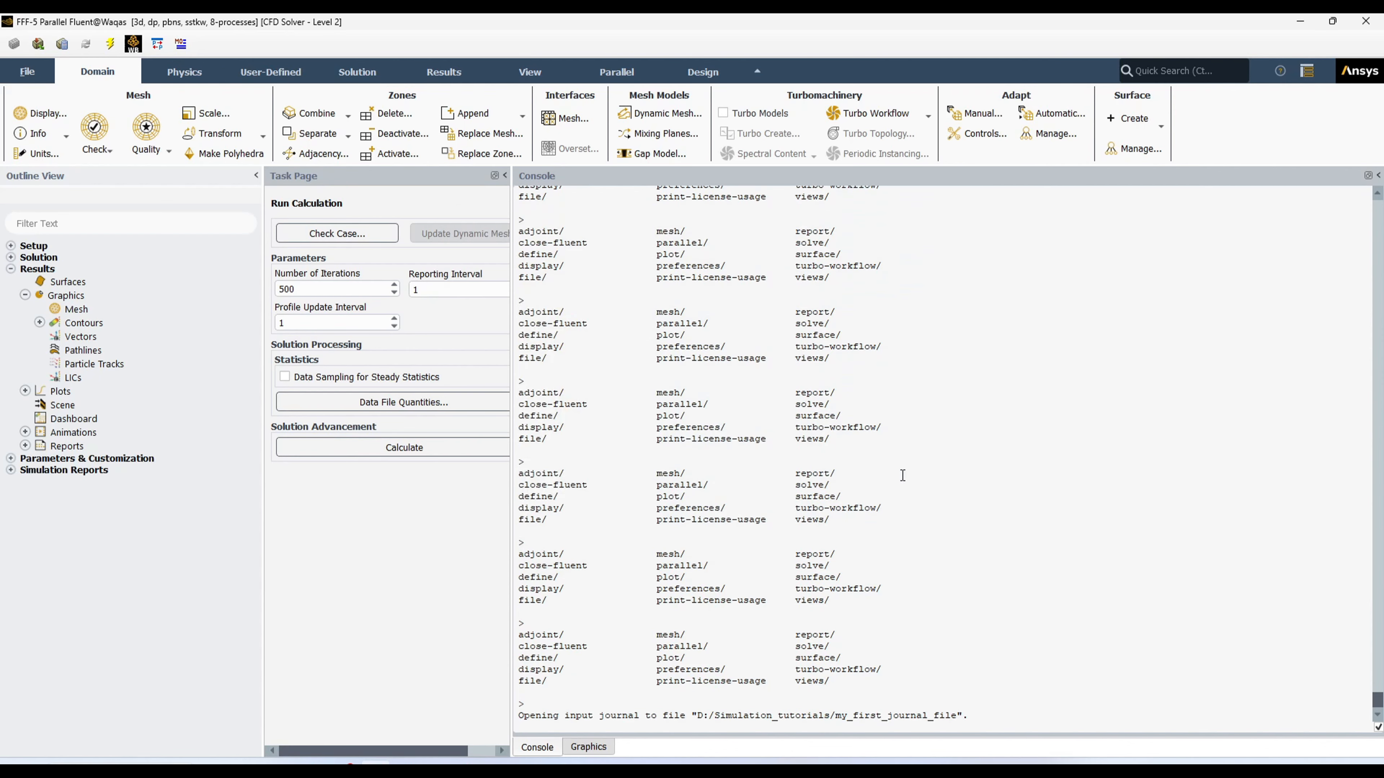
click(29, 75)
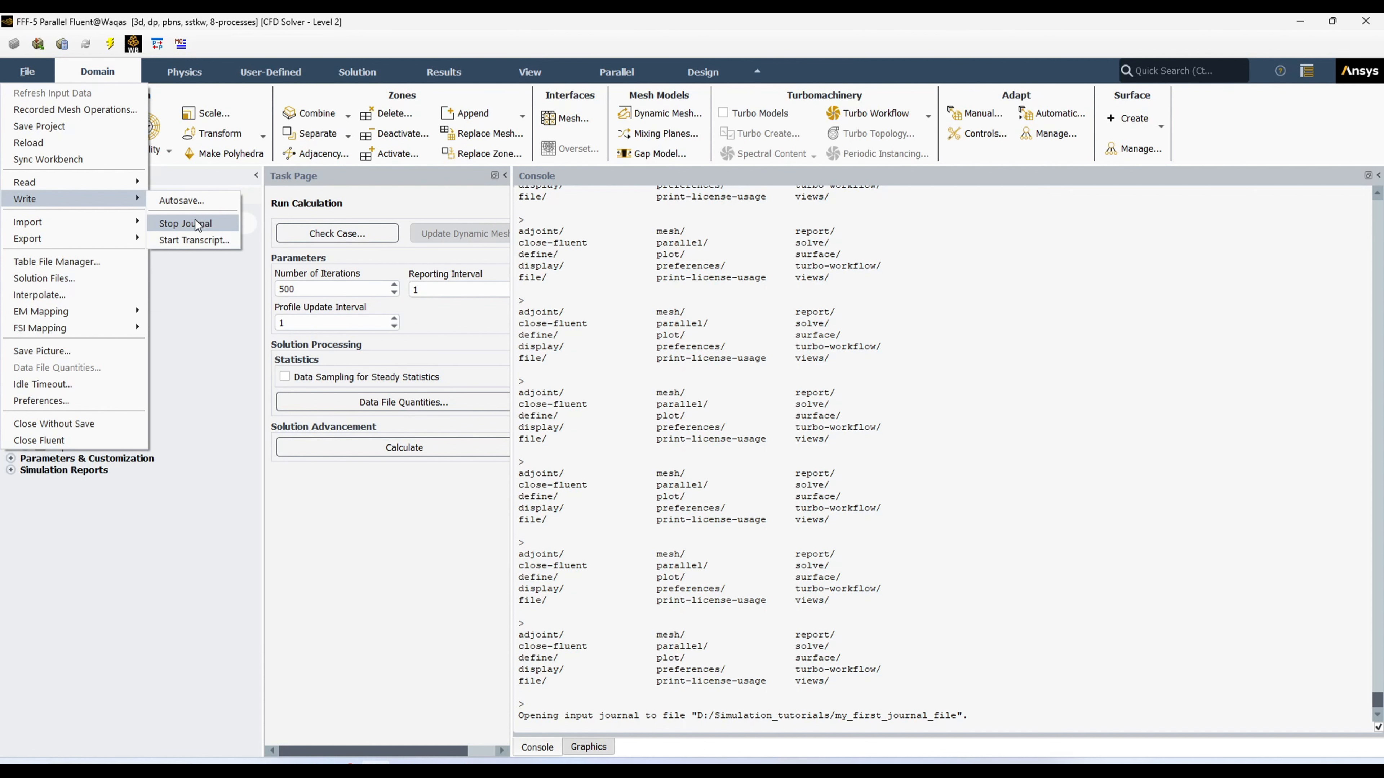
Step: List the root commands in the console, enter the define menu and list its commands
click(986, 713)
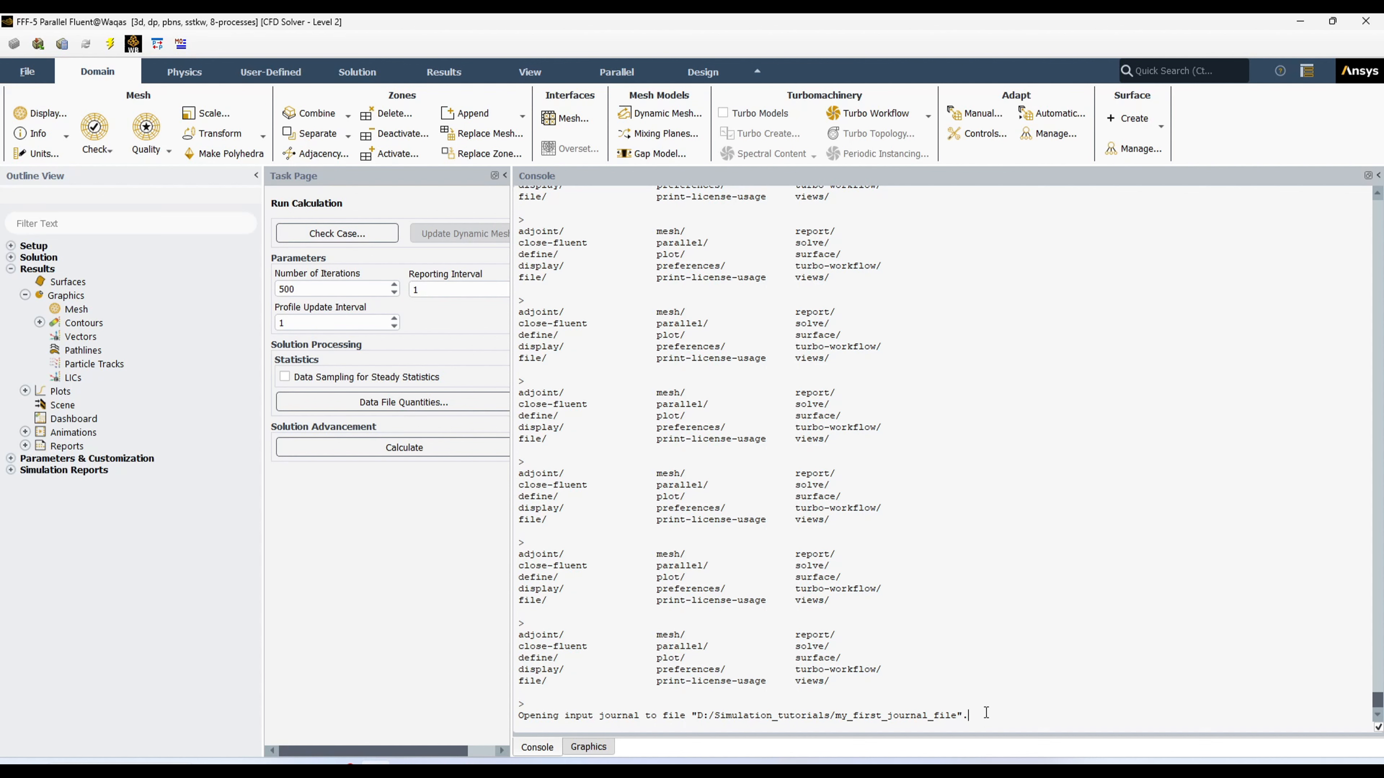
key(Return)
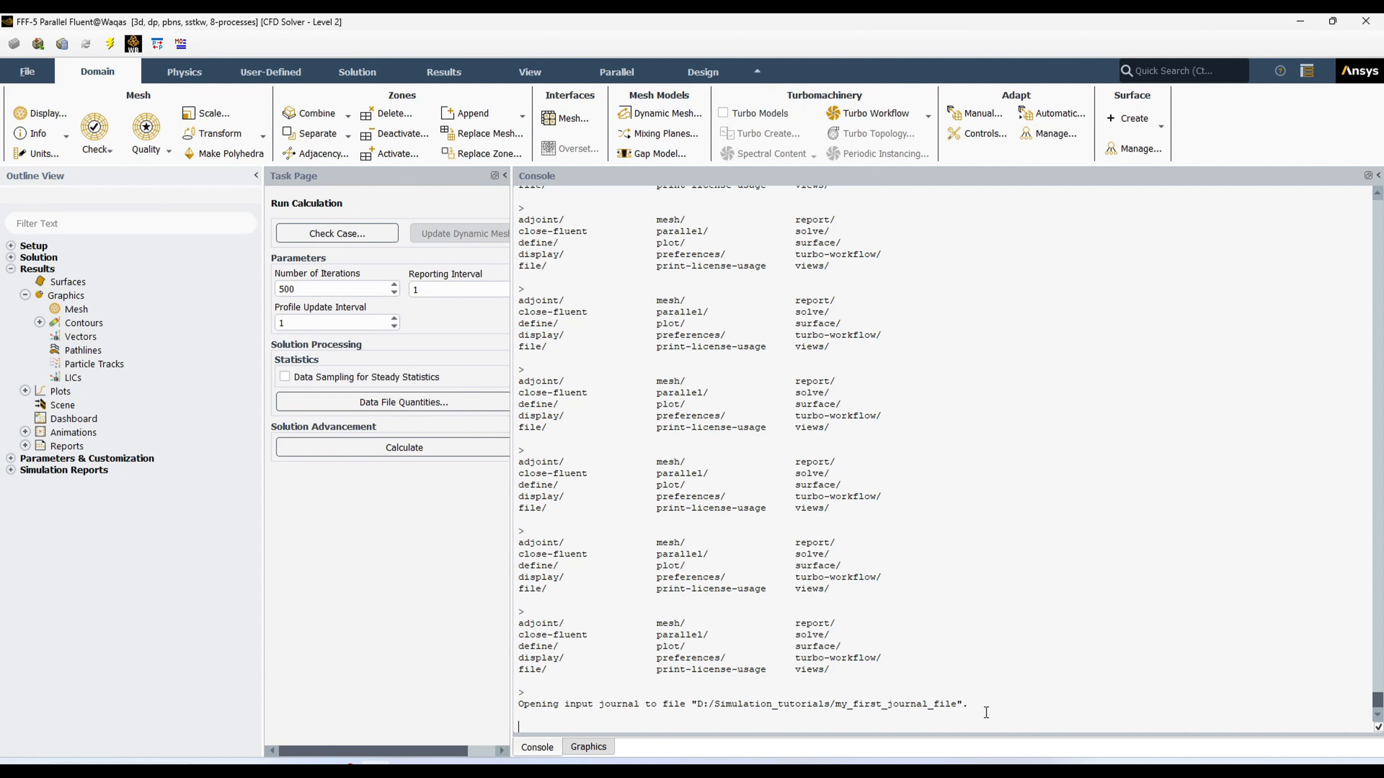
text(define)
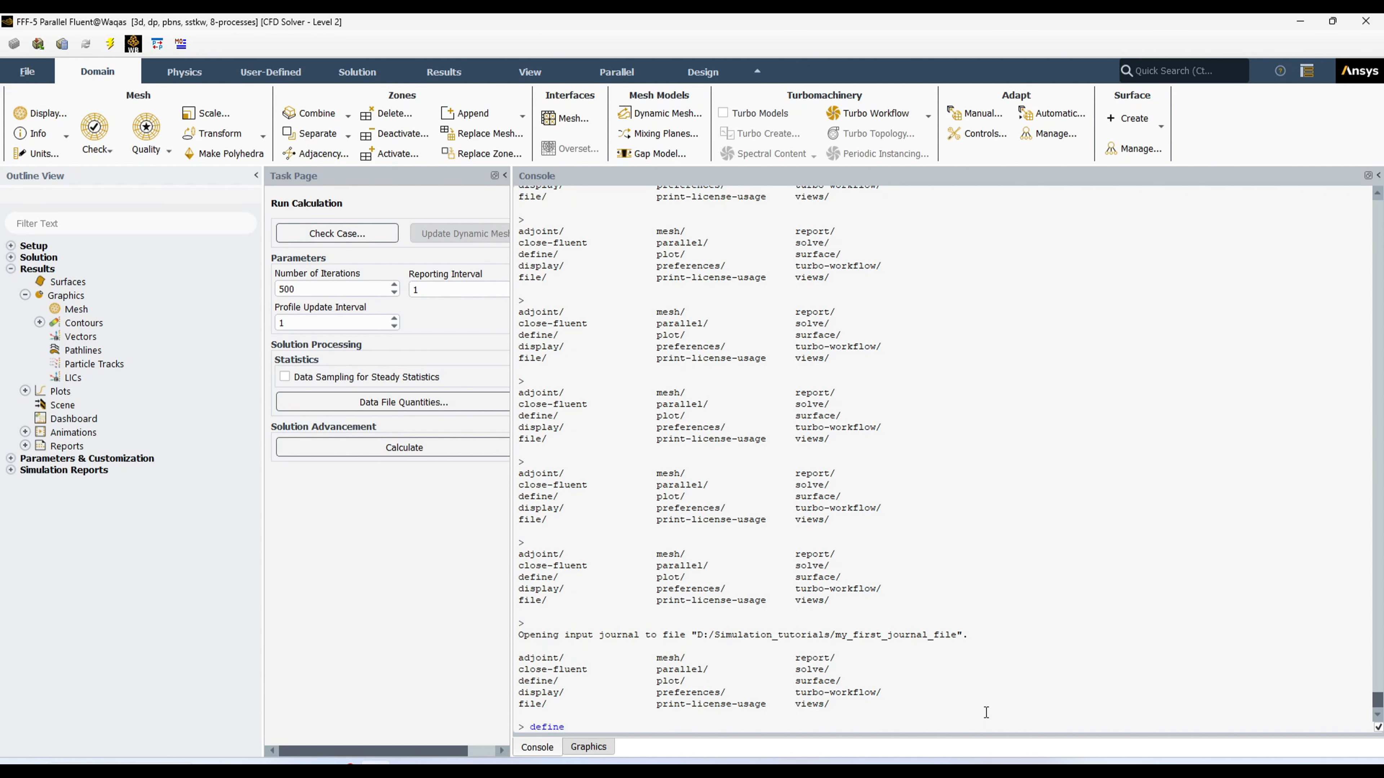
key(Return)
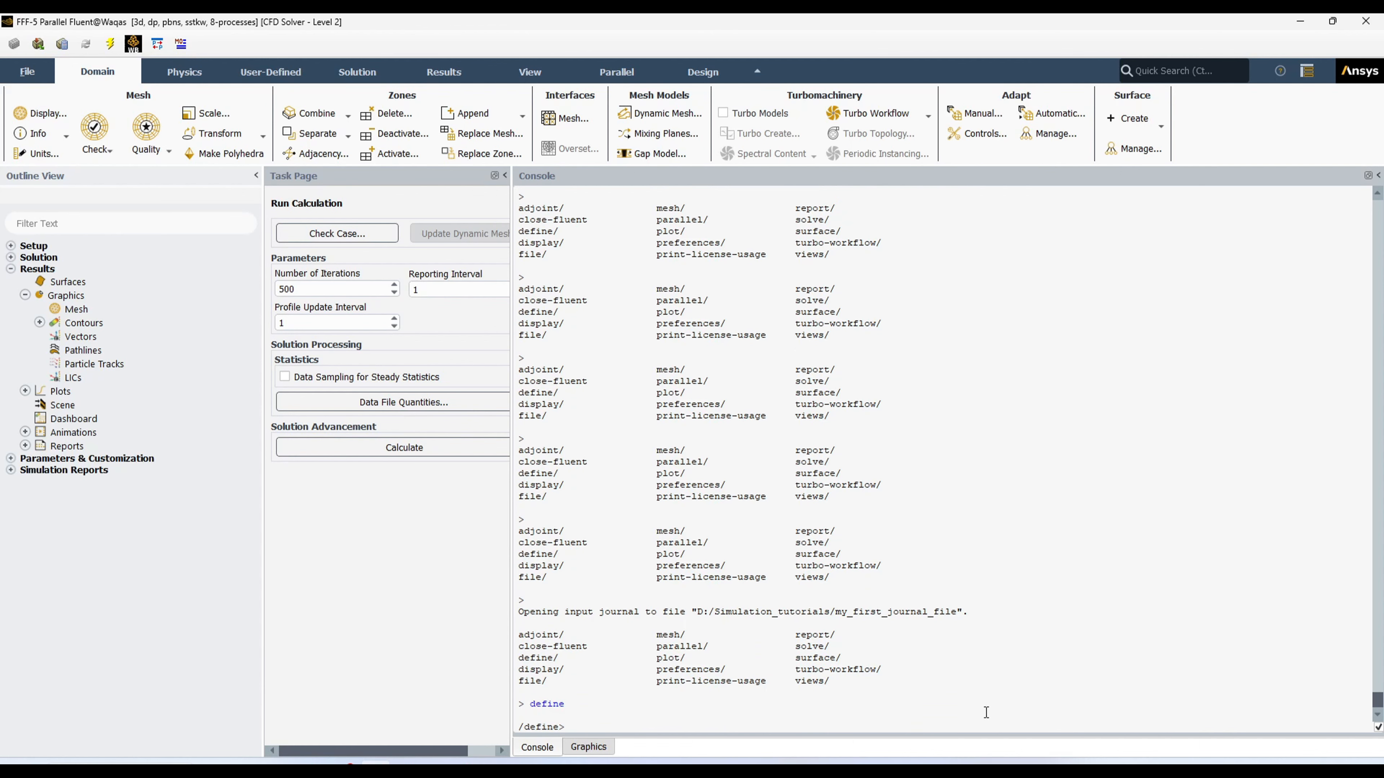
key(Return)
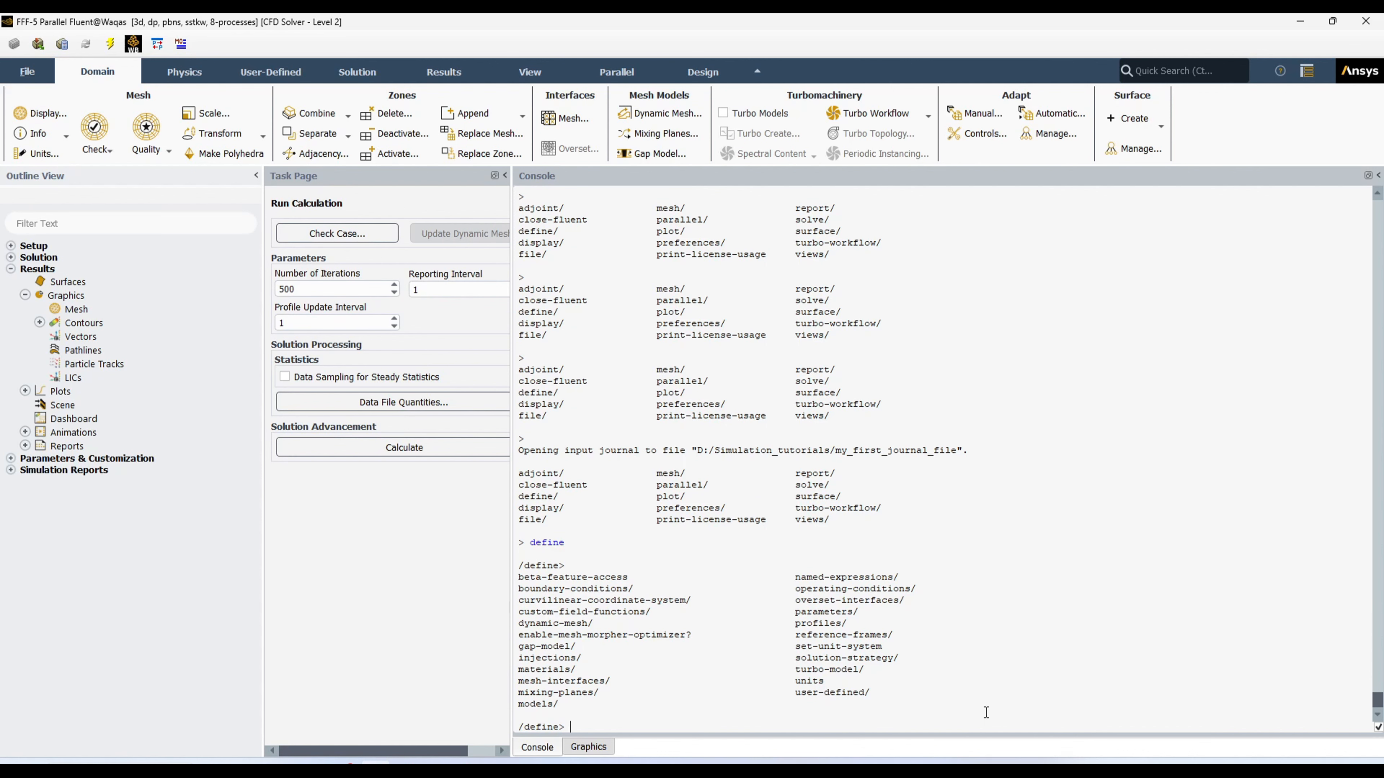
Step: Enter the boundary-conditions menu with the abbreviated command boun-cond
text(bpun-cond)
drag(531, 590, 611, 588)
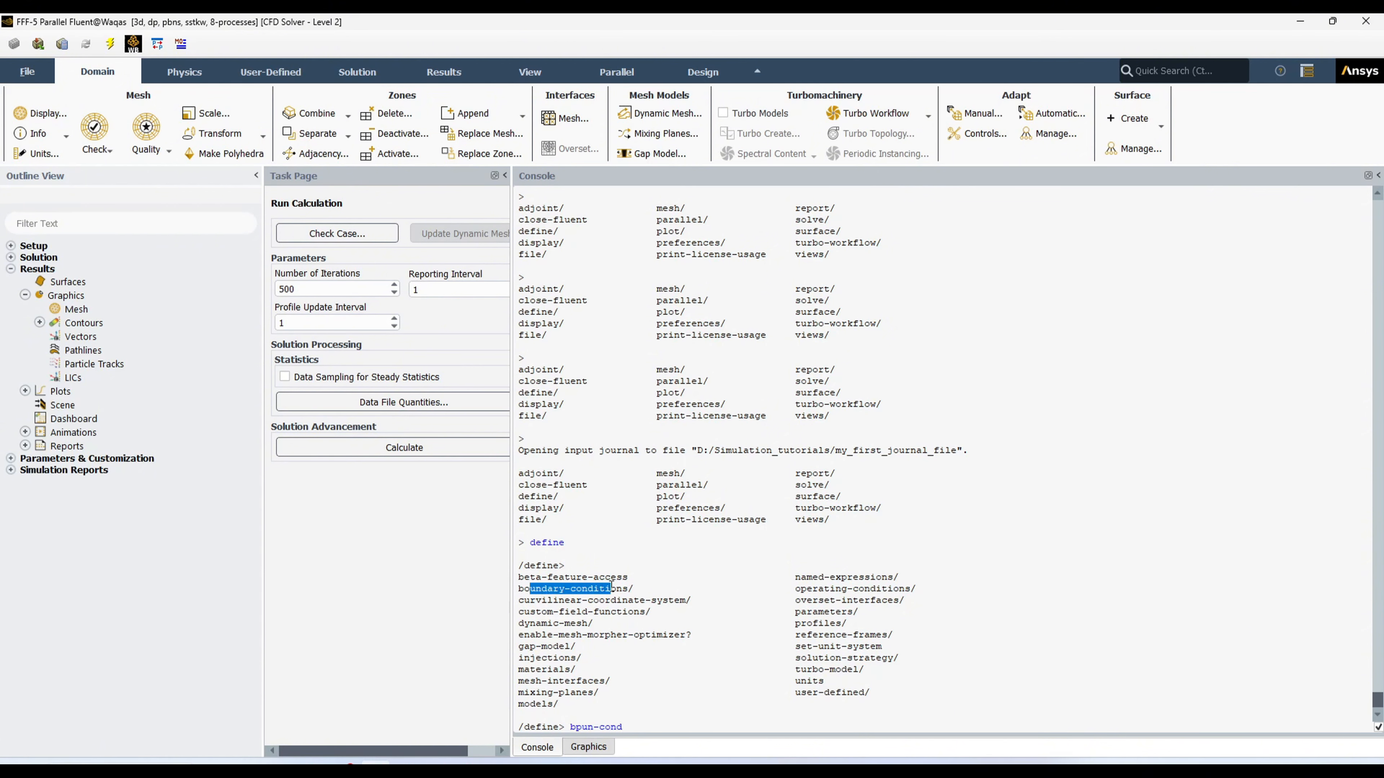
click(653, 724)
click(580, 729)
key(BackSpace)
text(o)
key(Return)
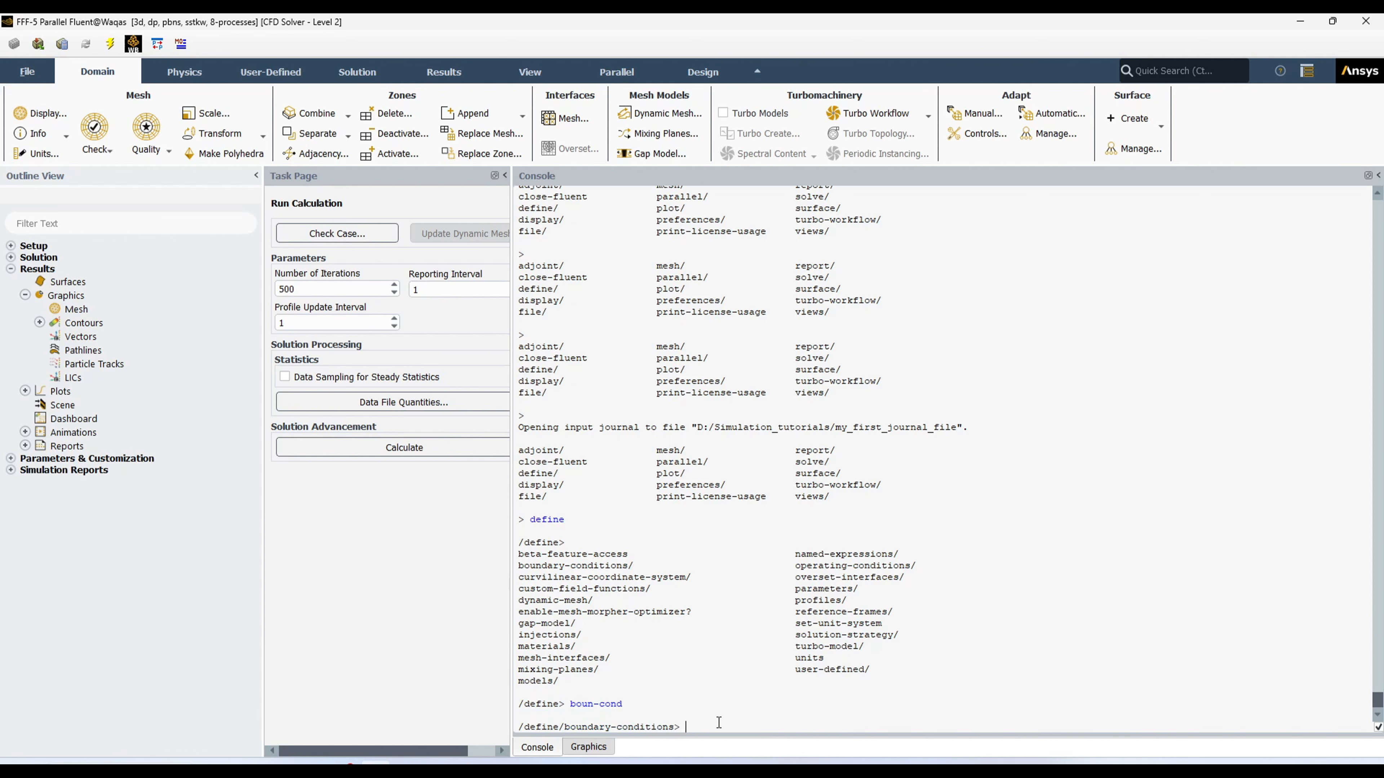
Step: Start the velocity-inlet command with velo-inl and choose the zone inlet-main
text(velo-inl)
key(Return)
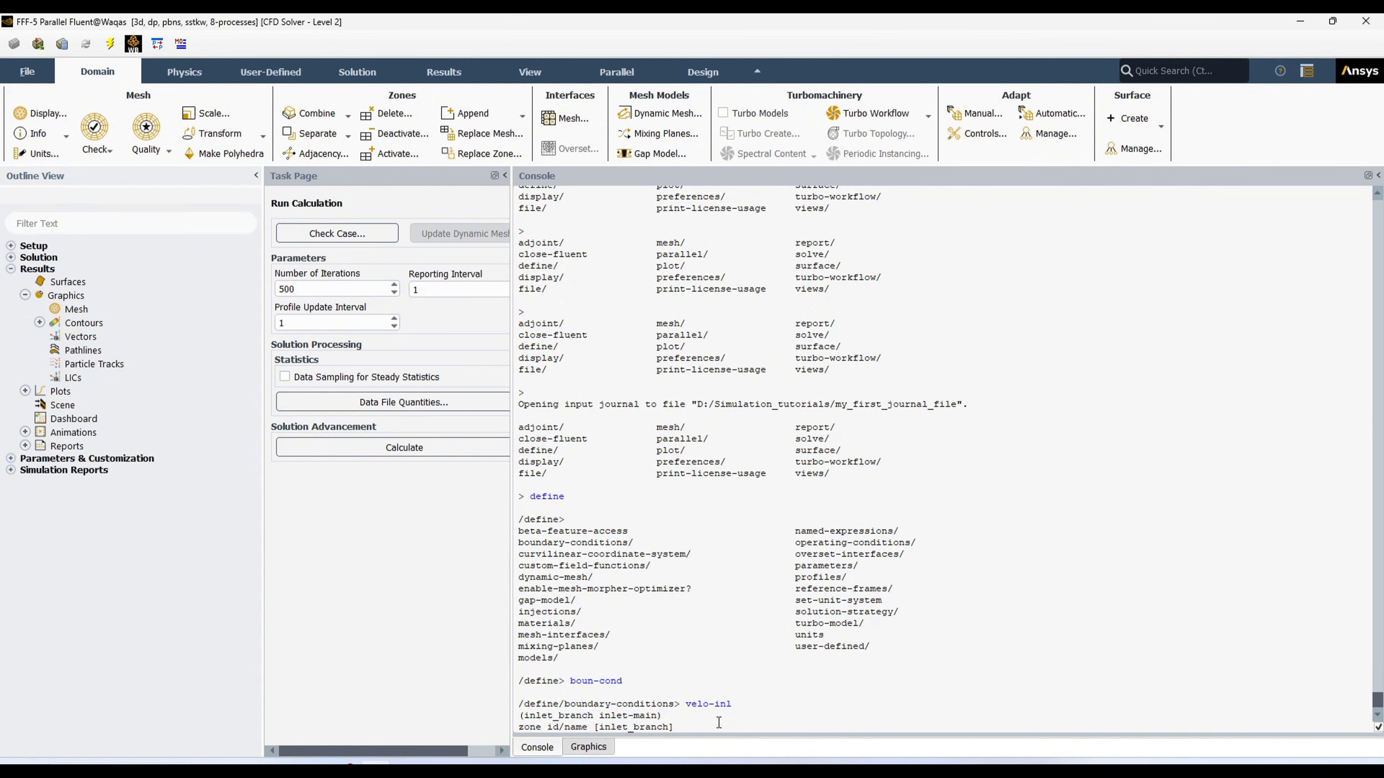
text(inlet)
text(-mainb)
key(Return)
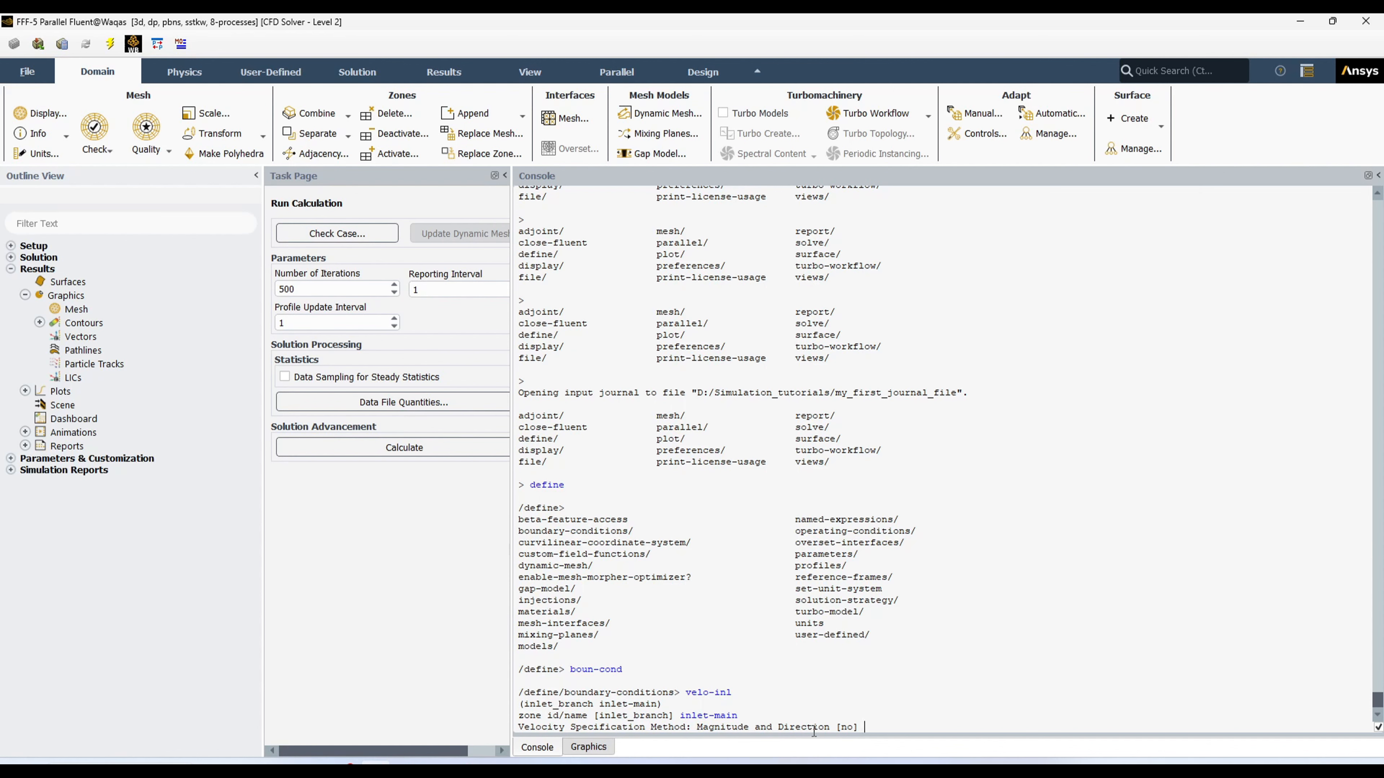
Step: Decline magnitude-and-direction and components, and accept magnitude normal to boundary with the absolute reference frame for inlet-main
text(no)
key(Return)
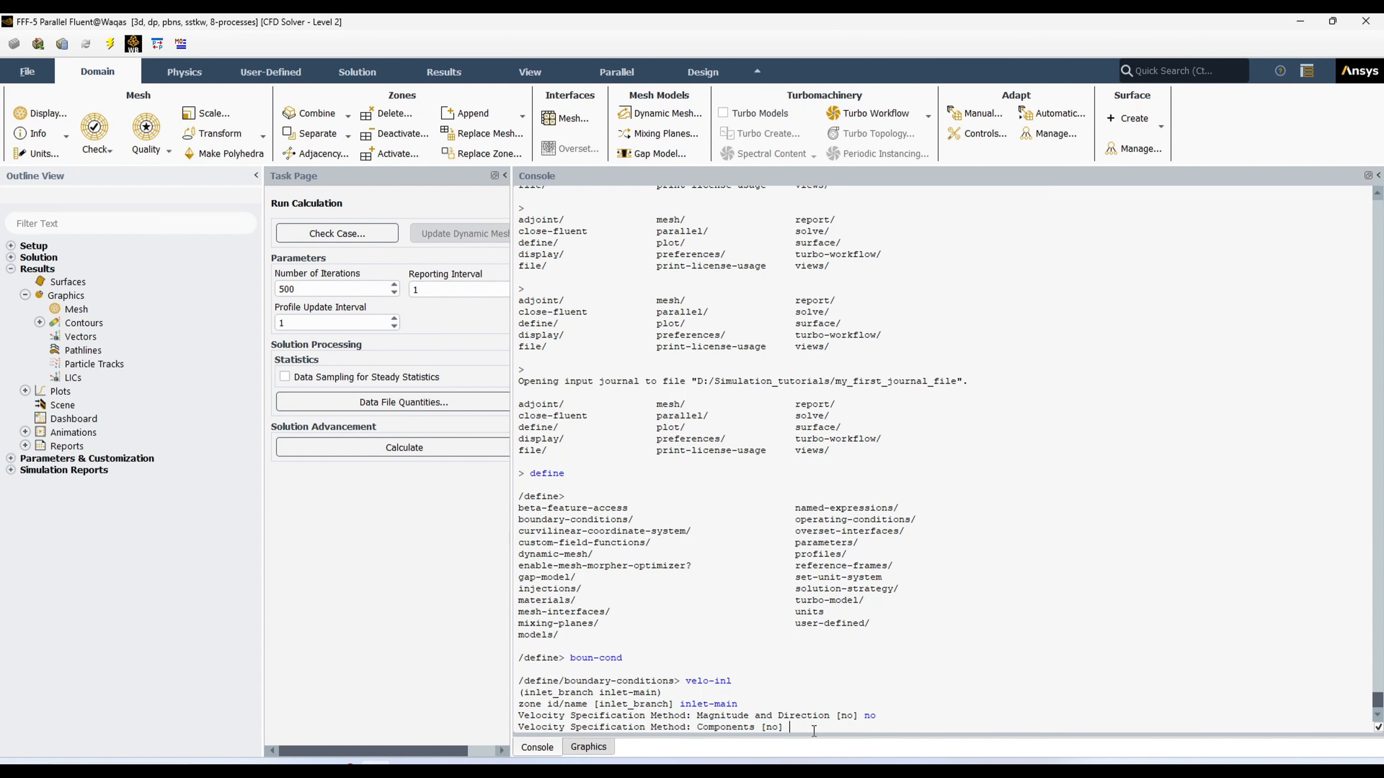
text(no)
key(Return)
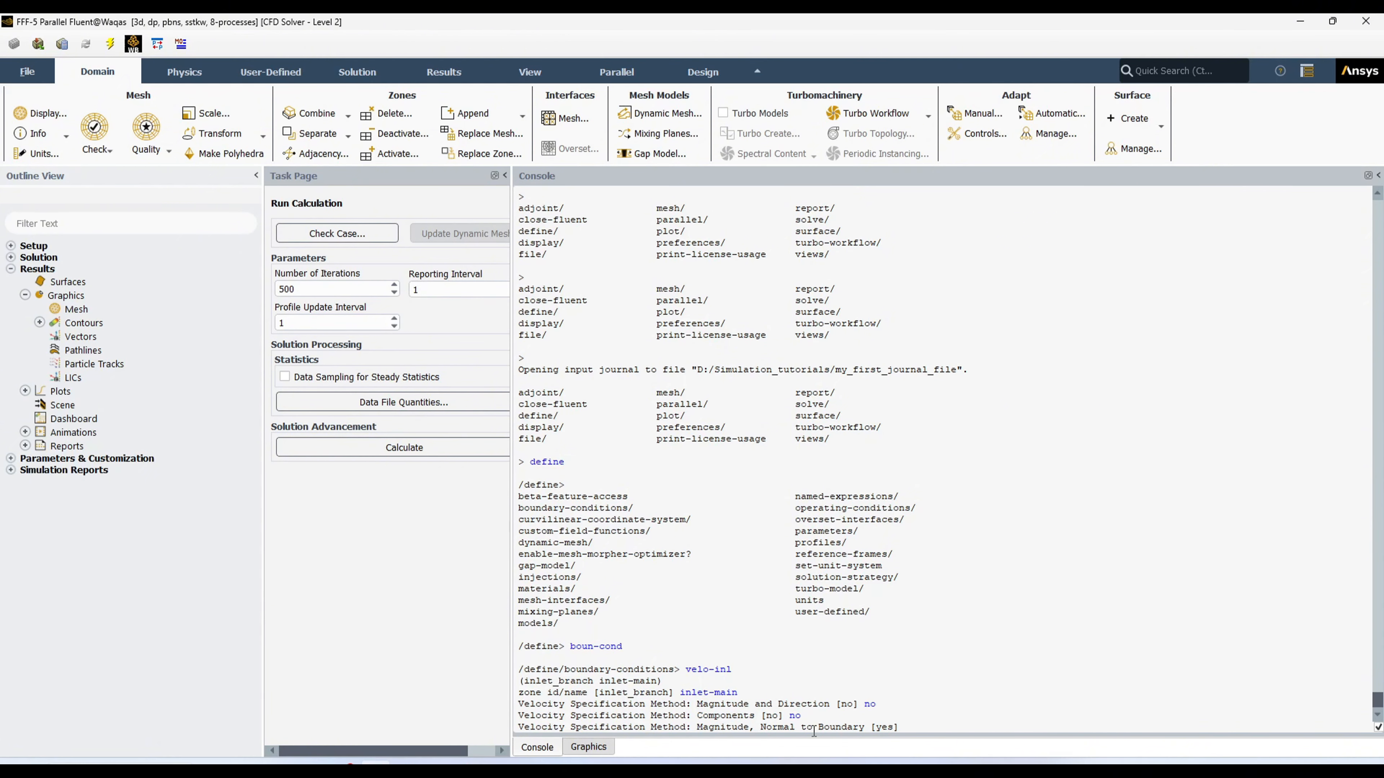
text(yes)
key(Return)
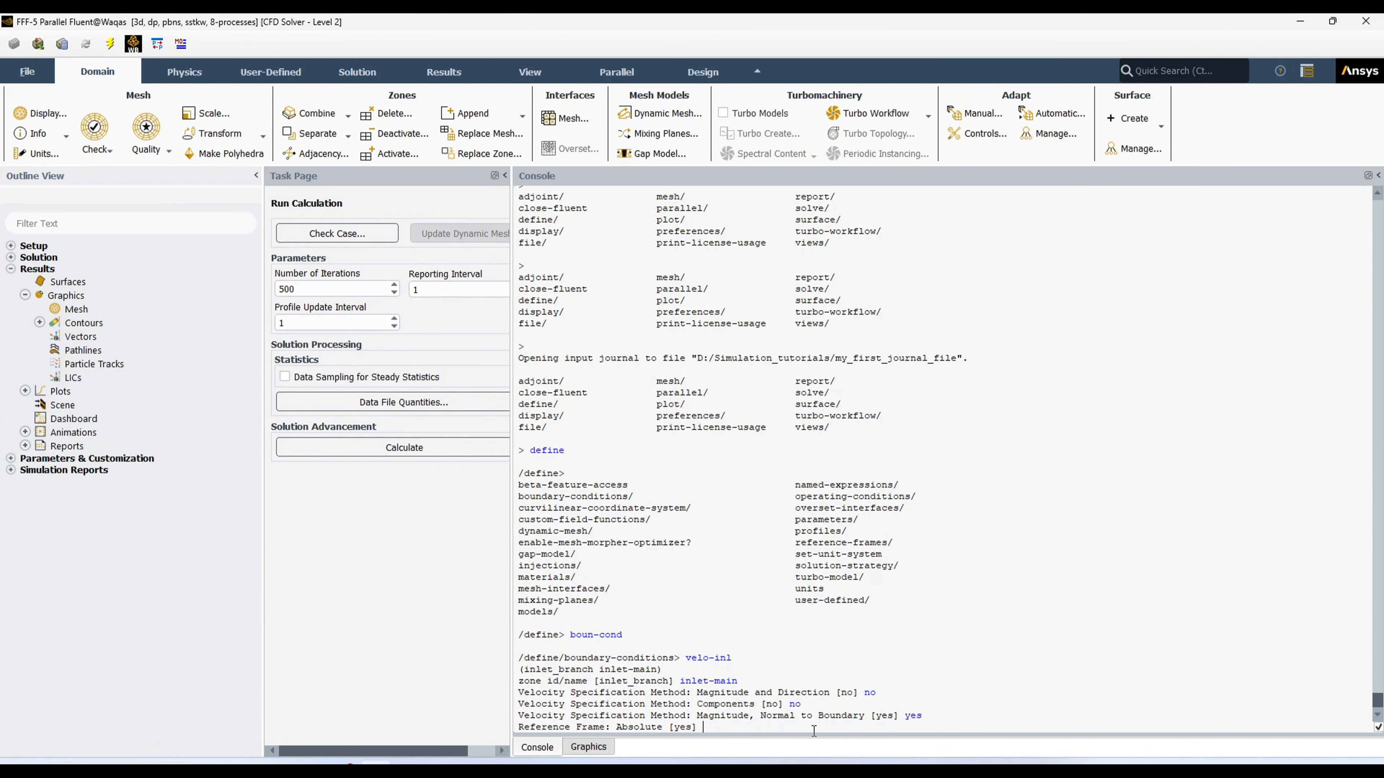
text(yes)
key(Return)
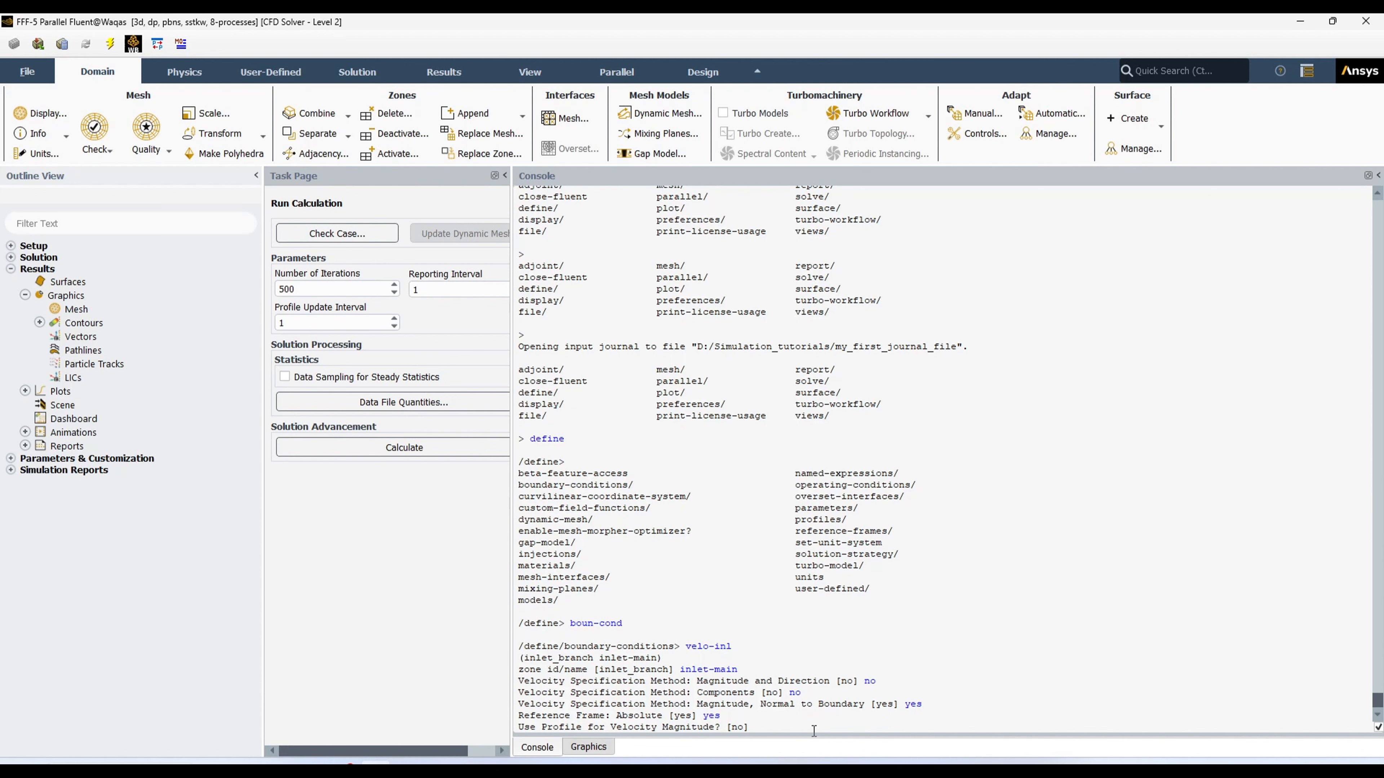
Step: Decline a velocity profile and set the velocity magnitude of inlet-main to 0.3 m/s
text(no)
key(Return)
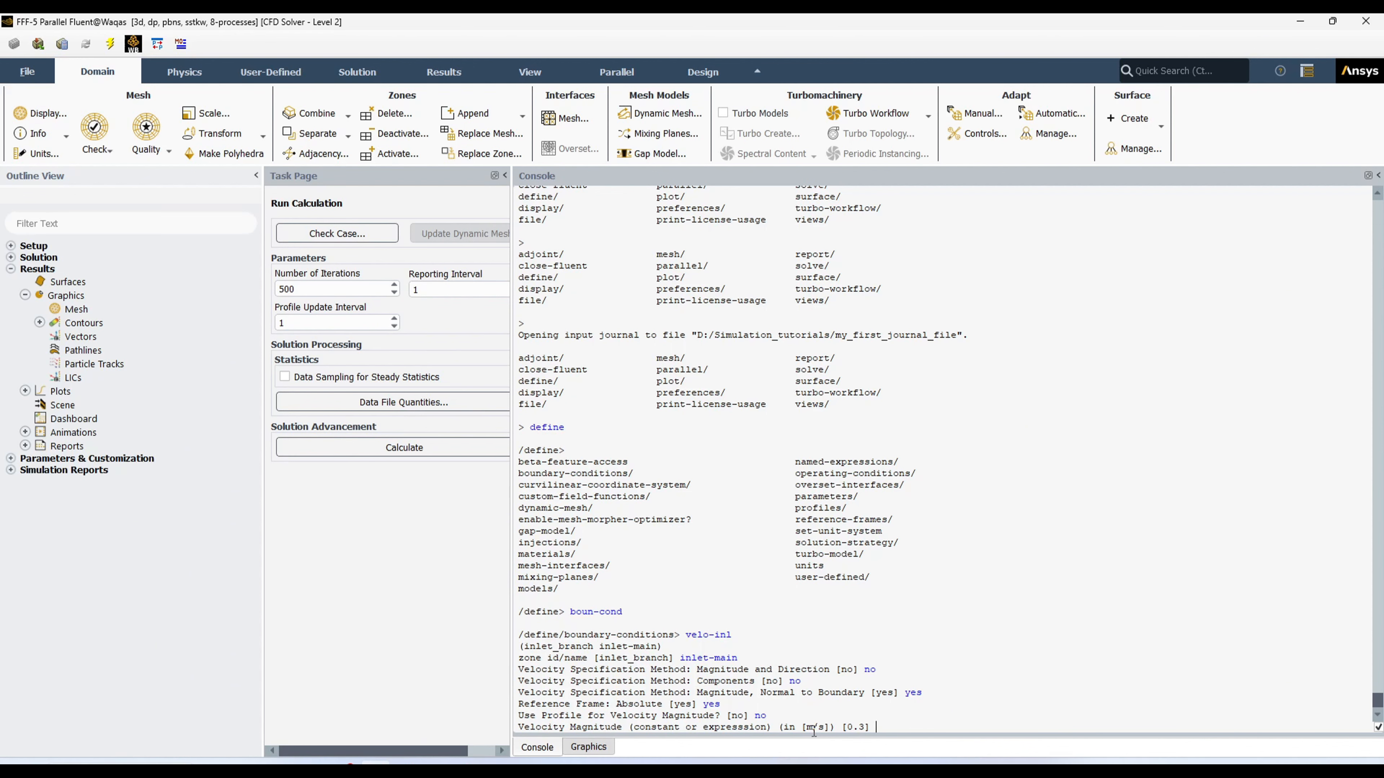
text(0.3)
key(Return)
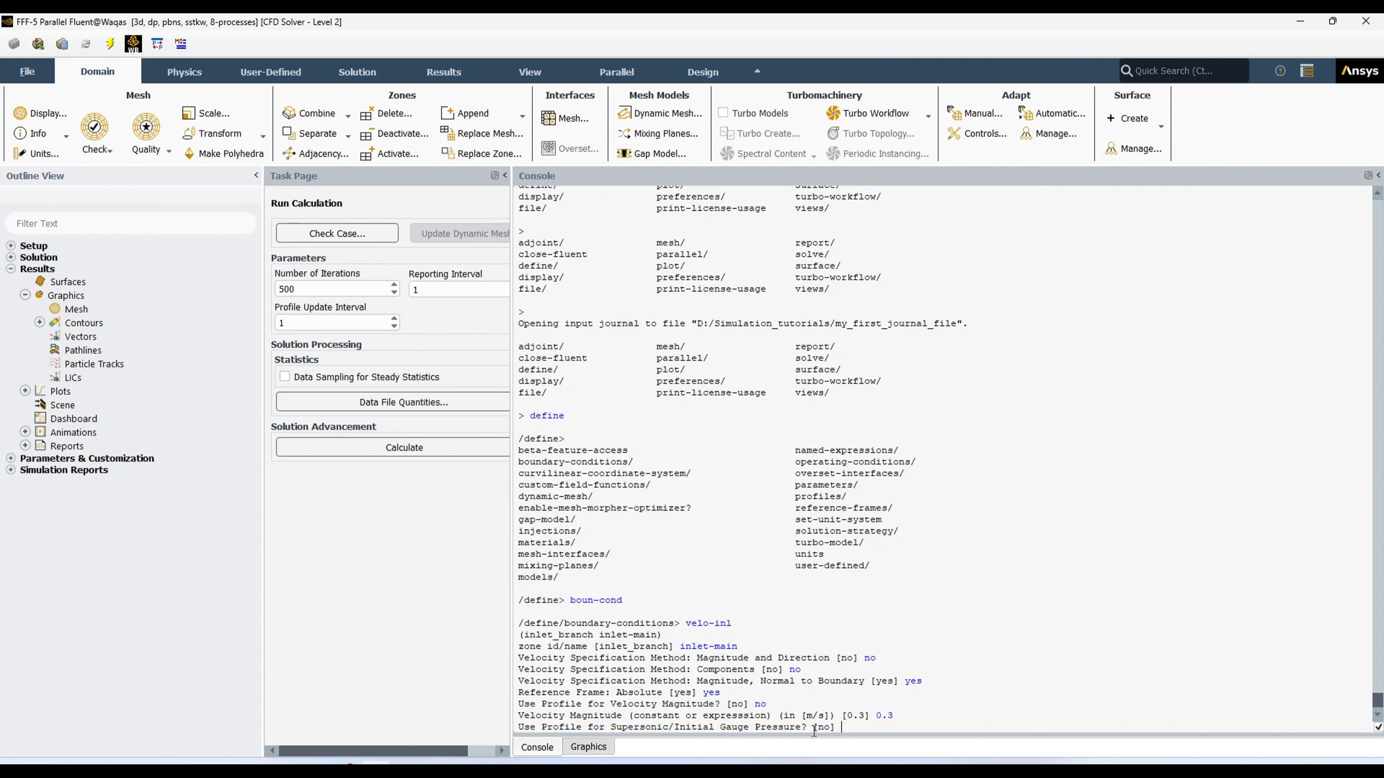
Step: Decline a supersonic/initial gauge pressure profile for inlet-main and accept the default gauge pressure
text(no)
key(Return)
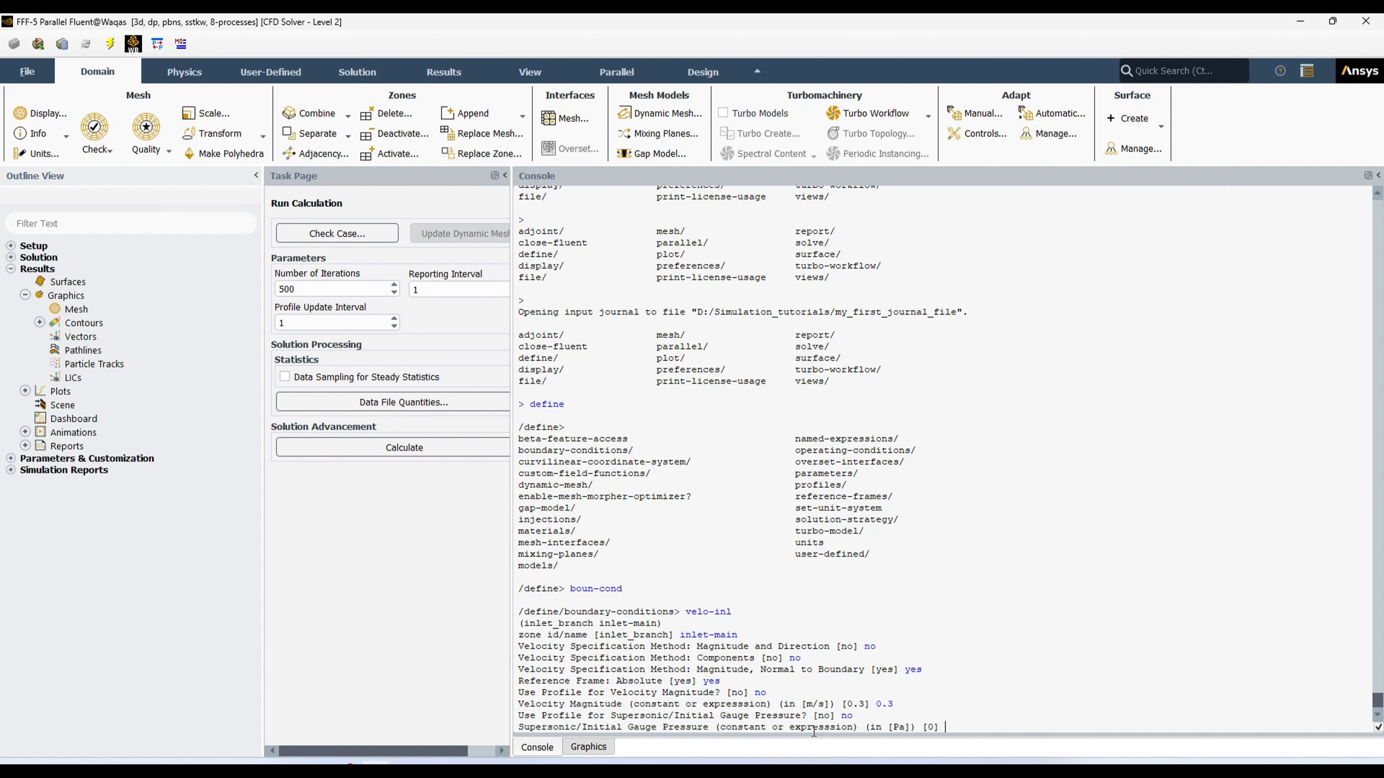
text(0)
key(BackSpace)
key(Return)
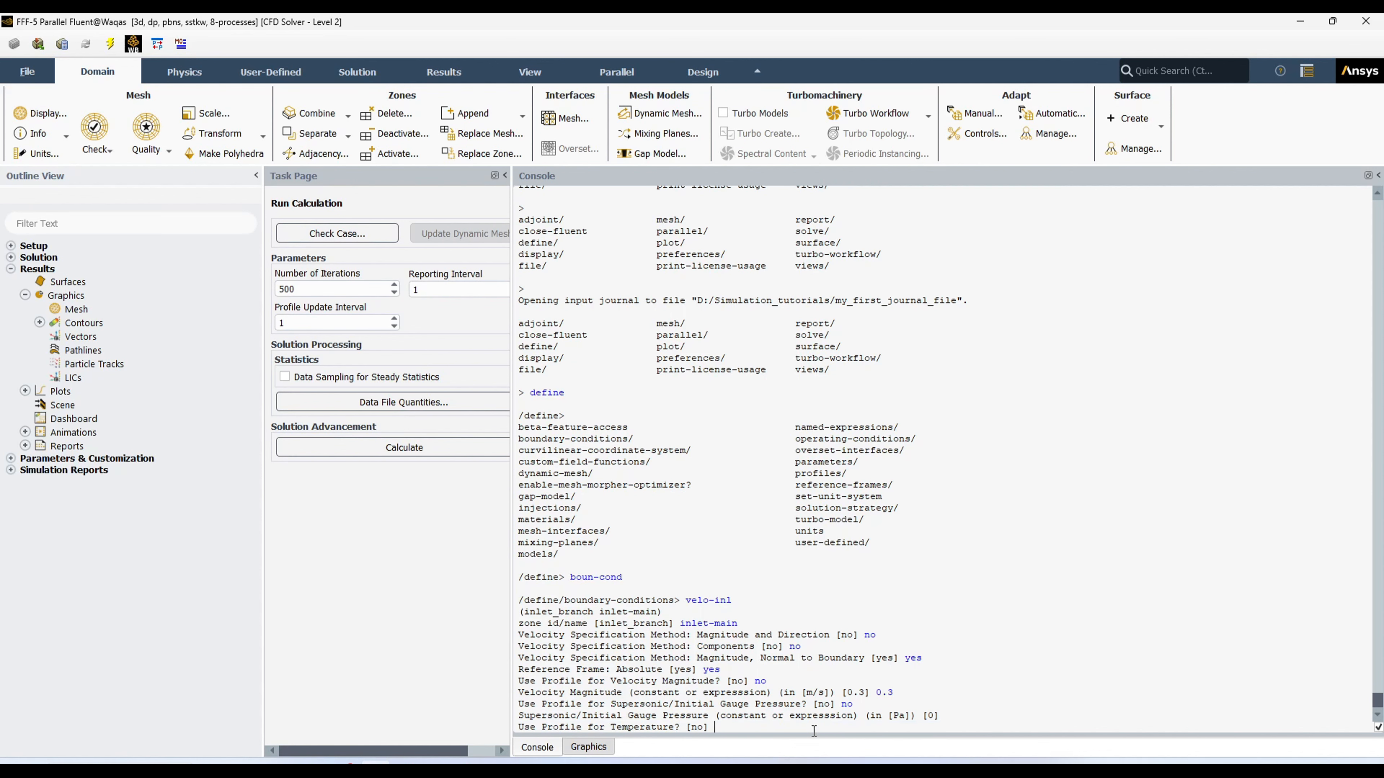
Step: Decline a temperature profile and set the temperature of inlet-main to 20 °C
text(no)
key(Return)
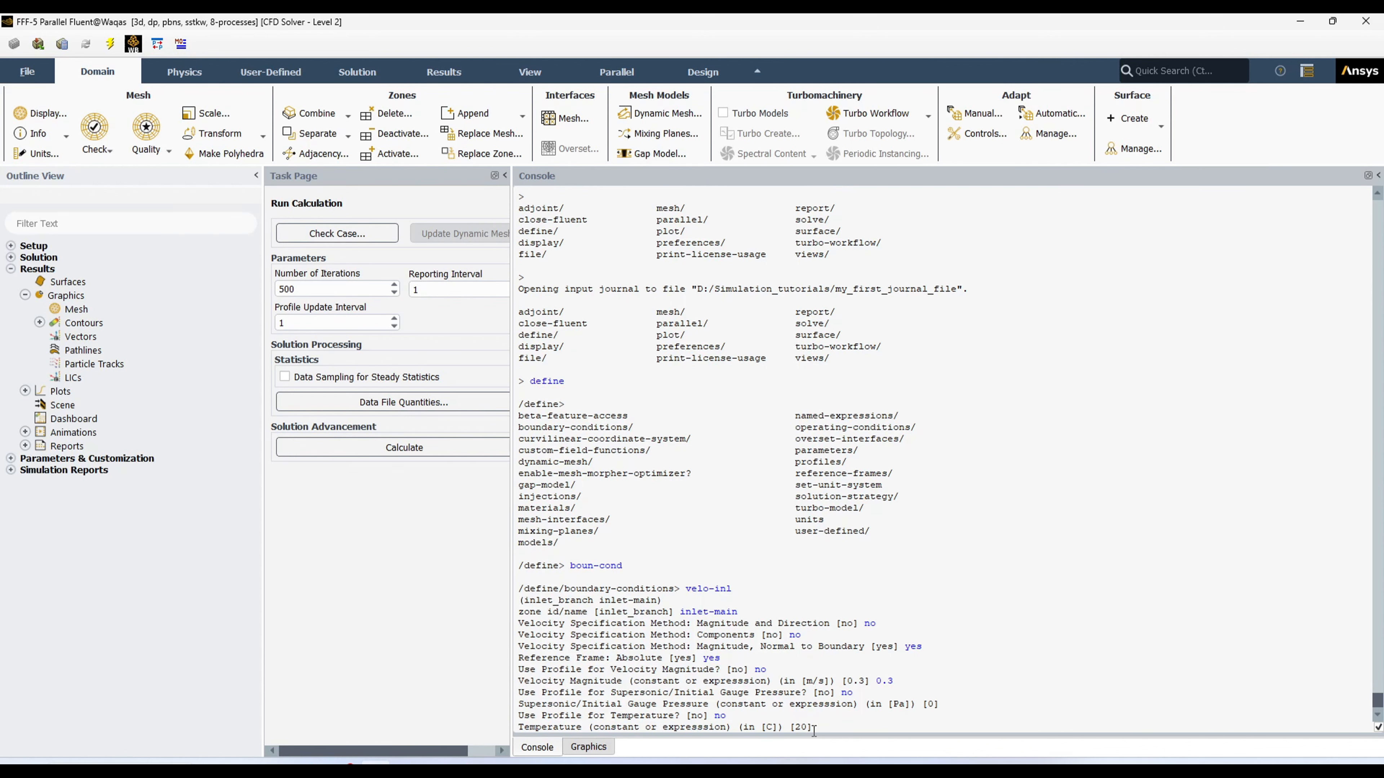
text(20)
key(Return)
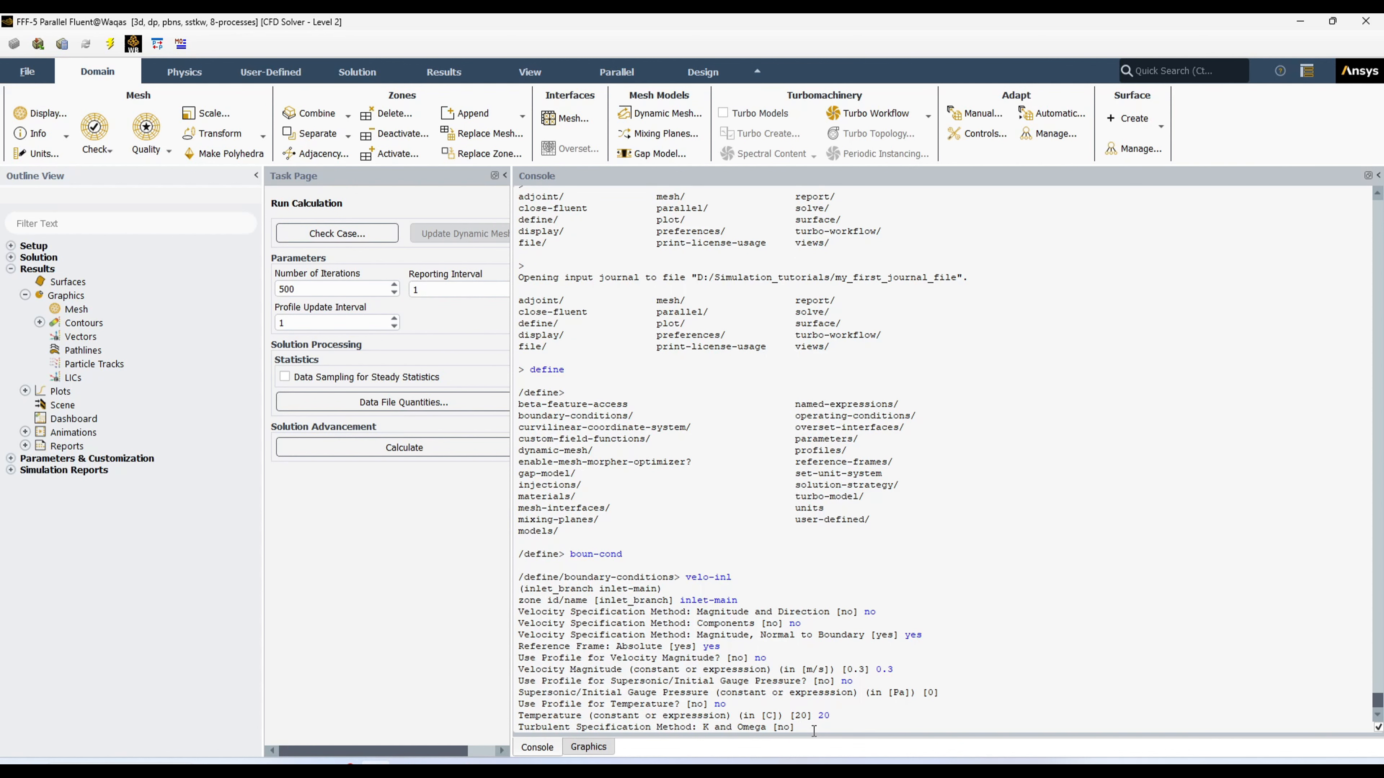
Step: Decline K and Omega, choose Intensity and Length Scale for inlet-main, and enter 10% turbulent intensity with a 0.005 m length scale
text(no)
key(Return)
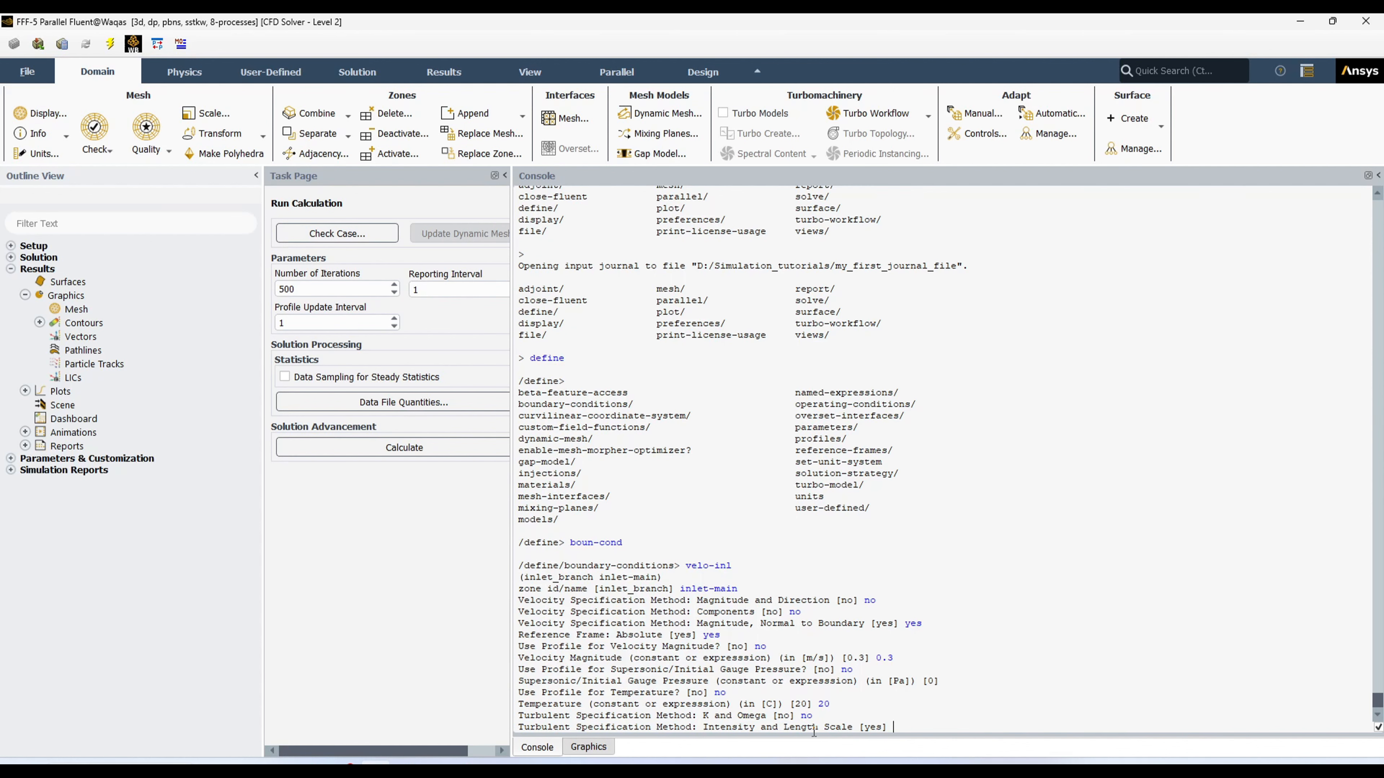
text(yes)
key(Return)
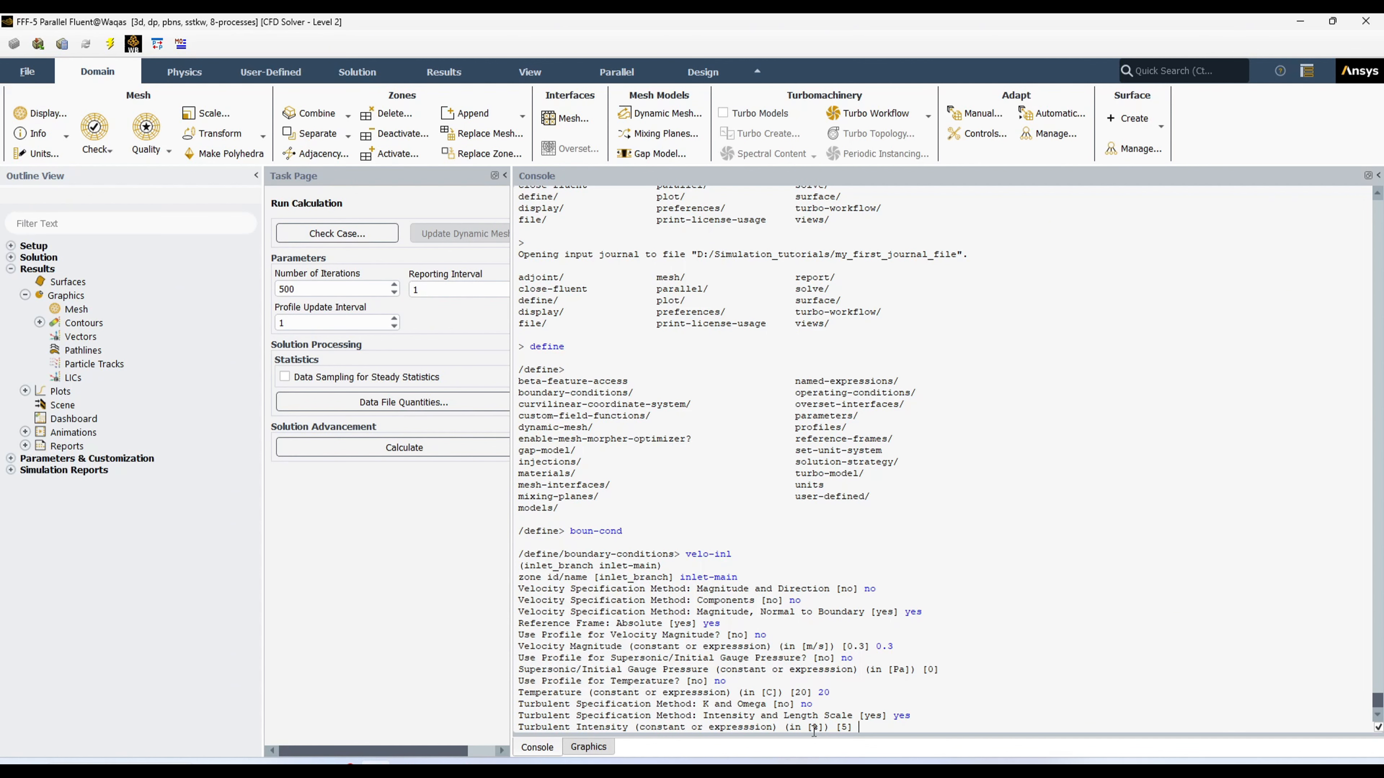
text(10)
key(Return)
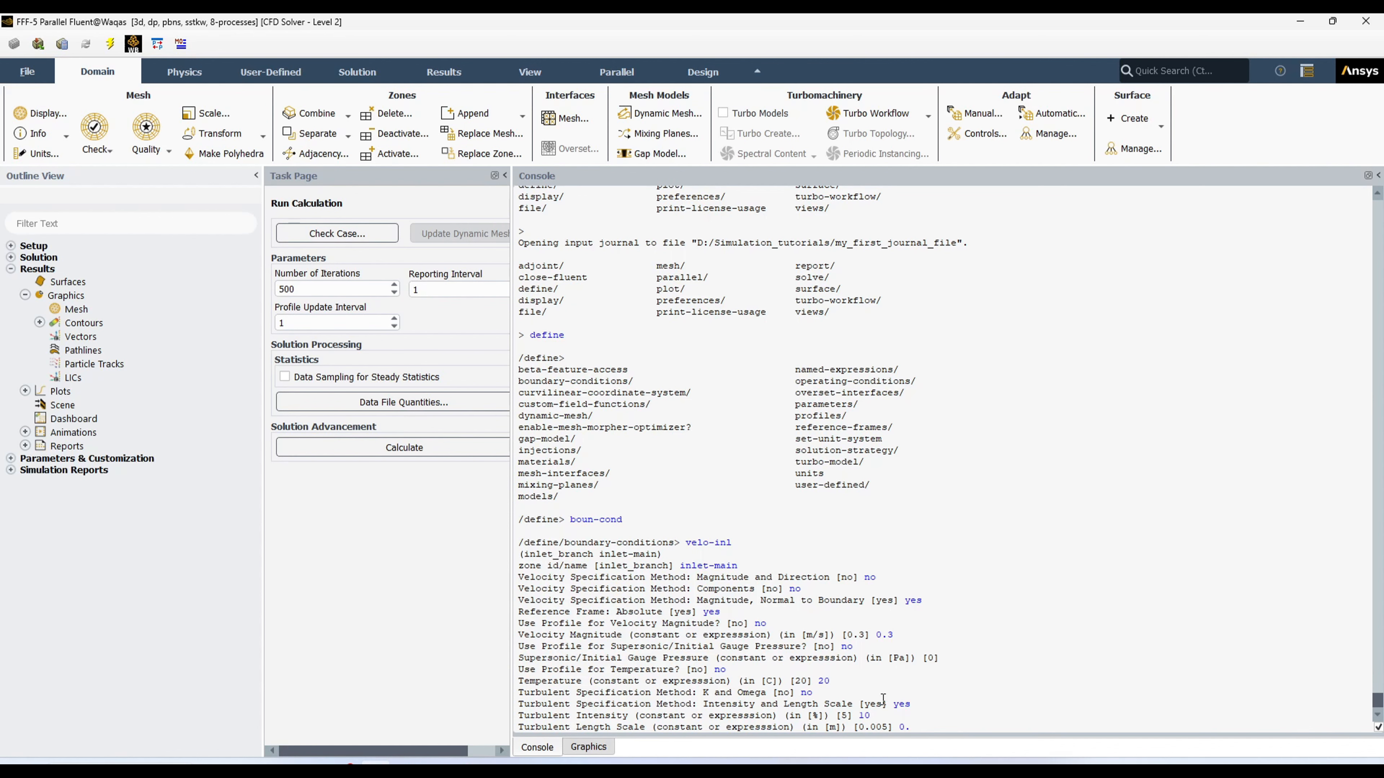
text(005)
key(Return)
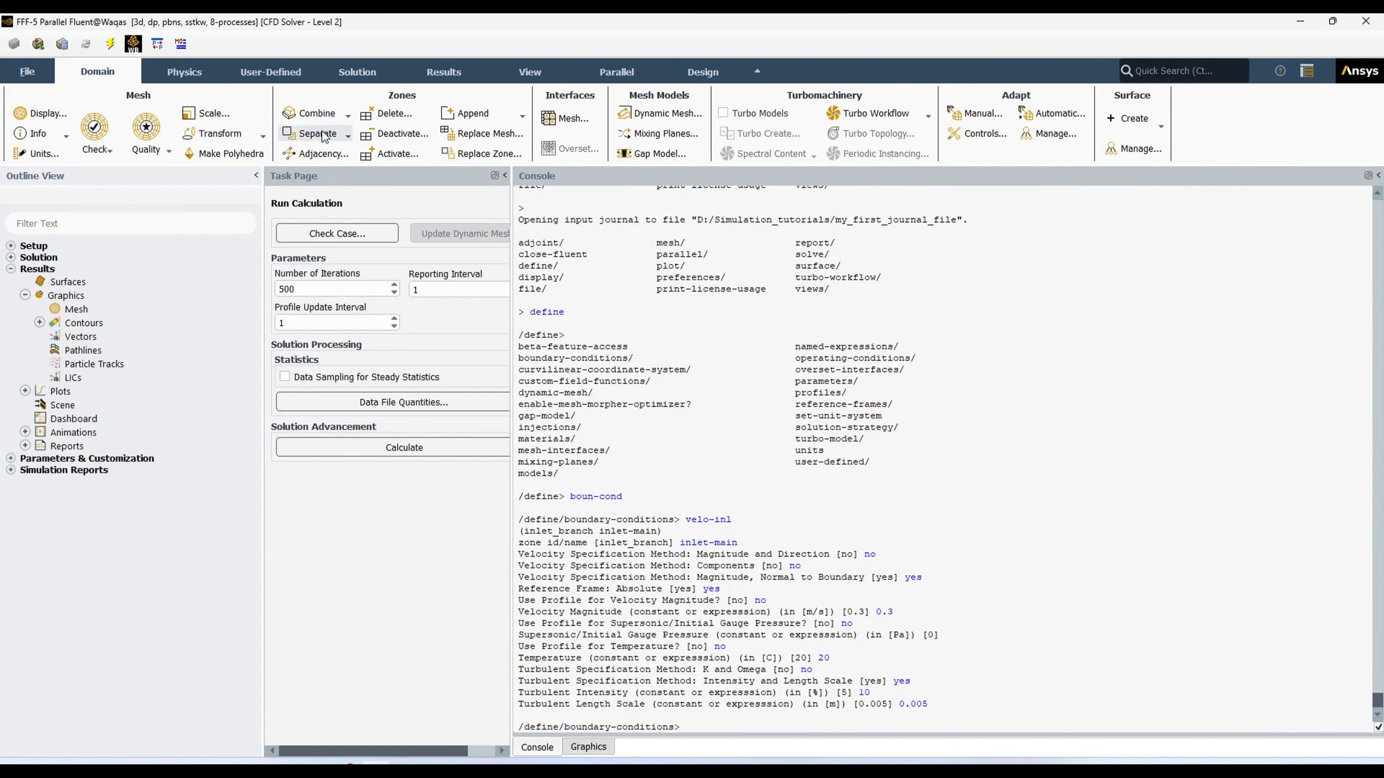
Step: Stop recording the journal my_first_journal_file
click(27, 71)
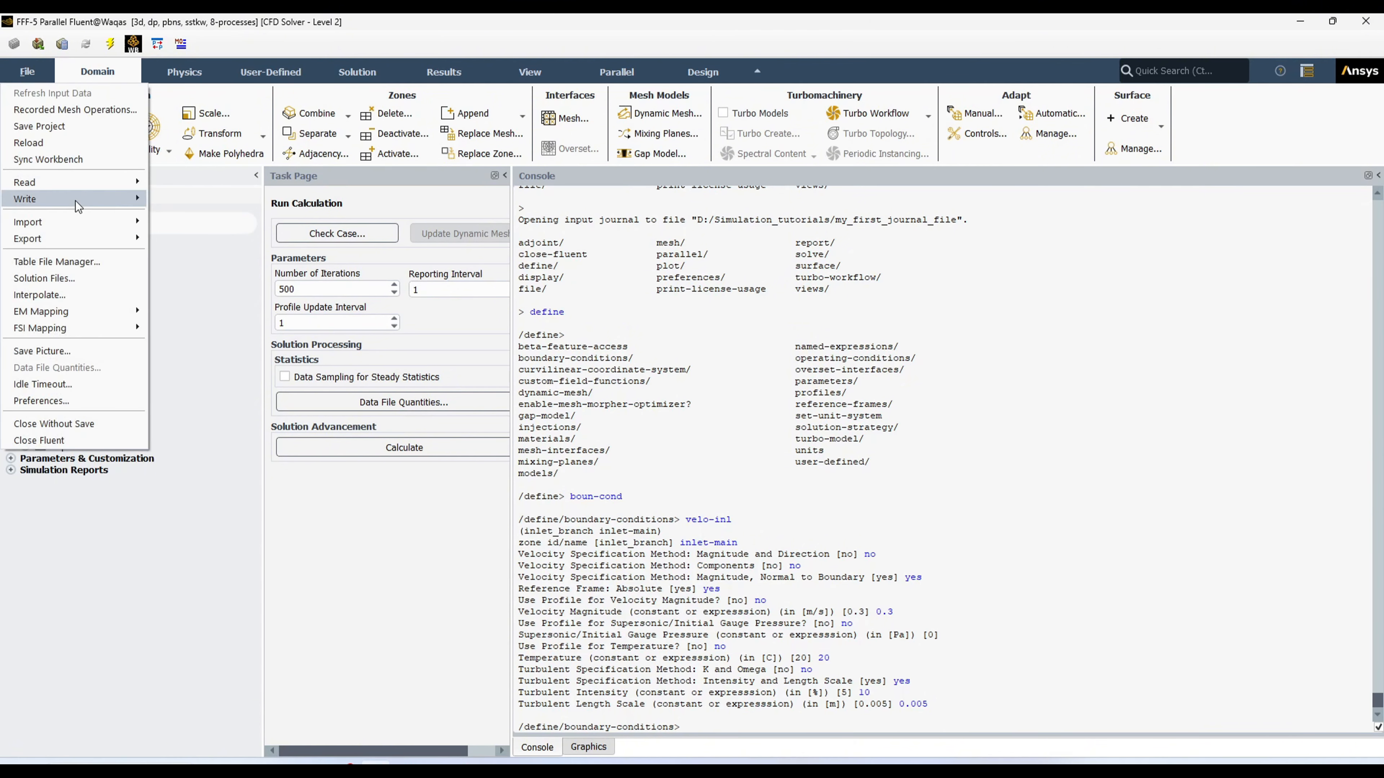
mouse_move(76, 200)
click(186, 223)
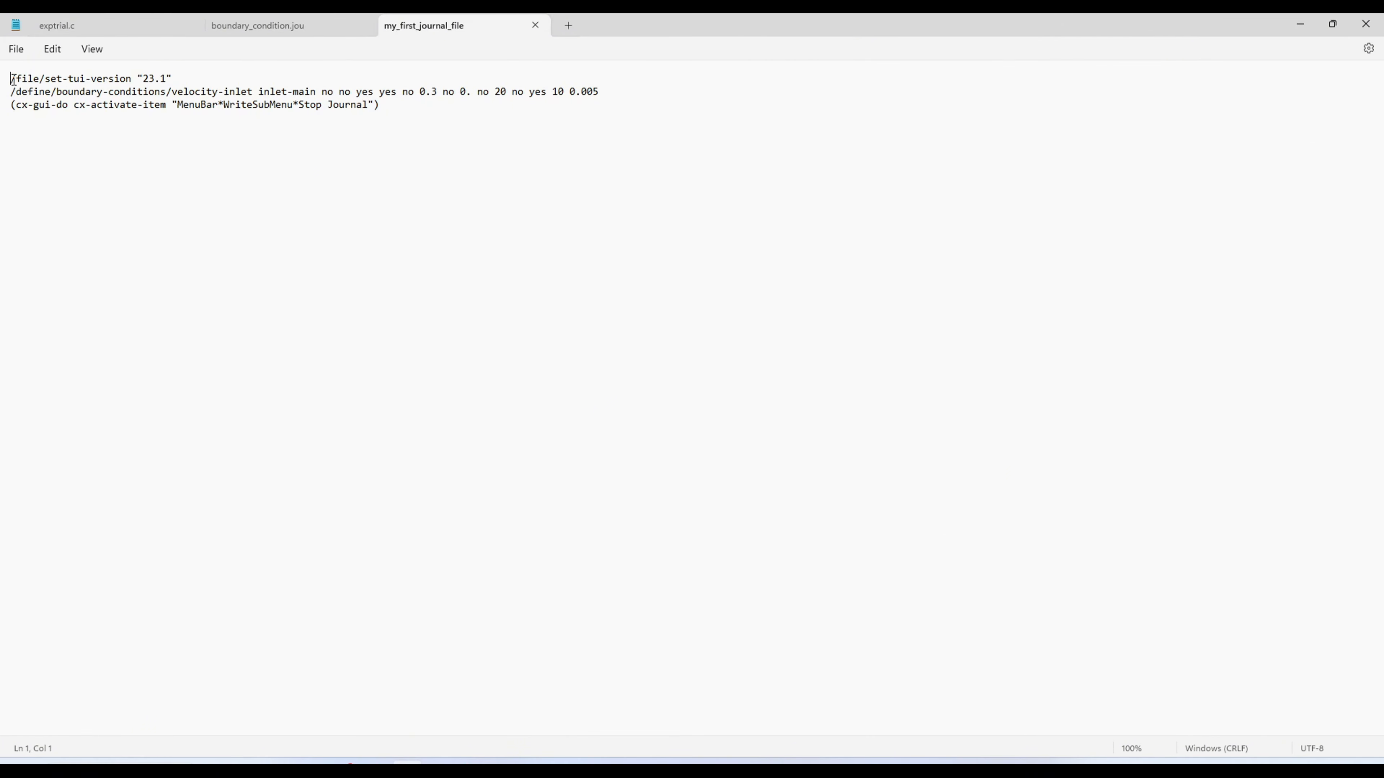
Step: Delete the recorded Stop Journal line from my_first_journal_file and select the inlet-main velocity-inlet line
drag(13, 80, 179, 80)
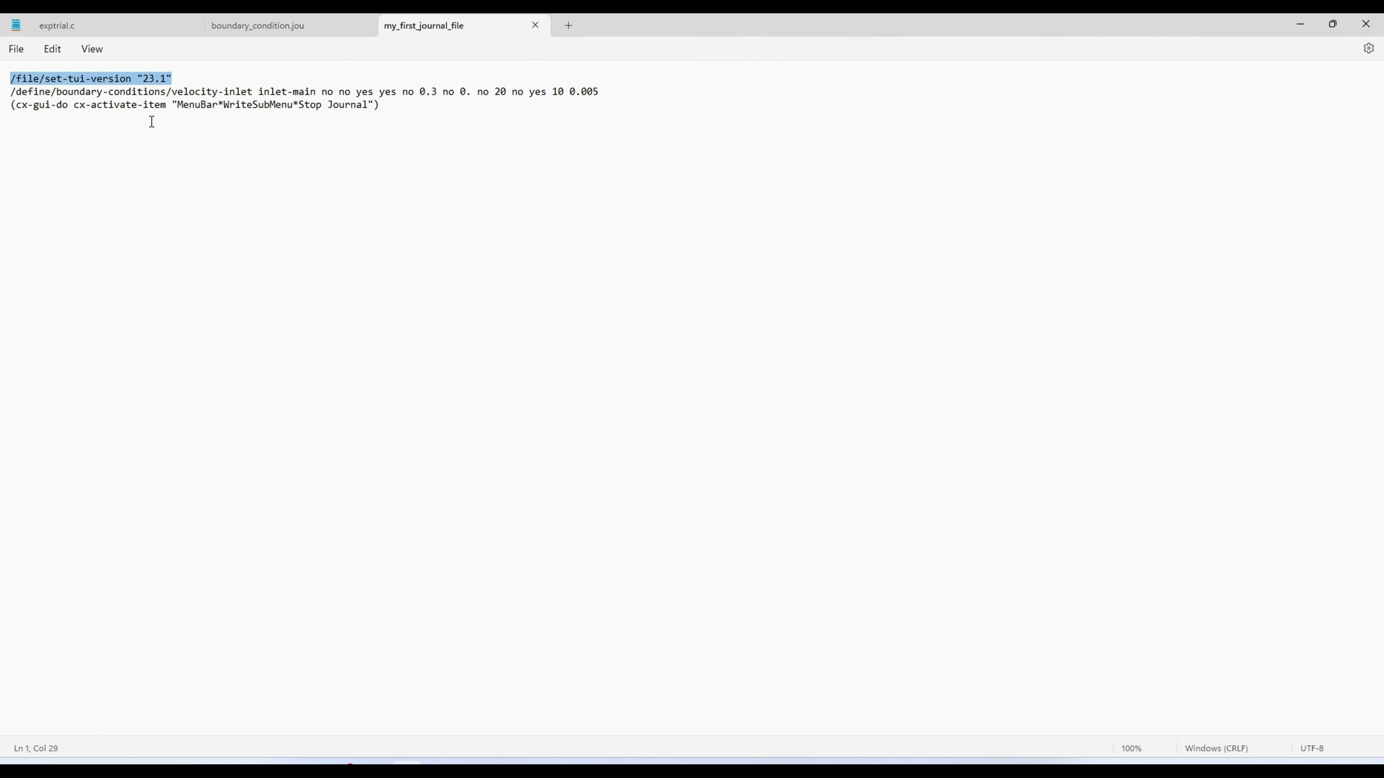
key(Right)
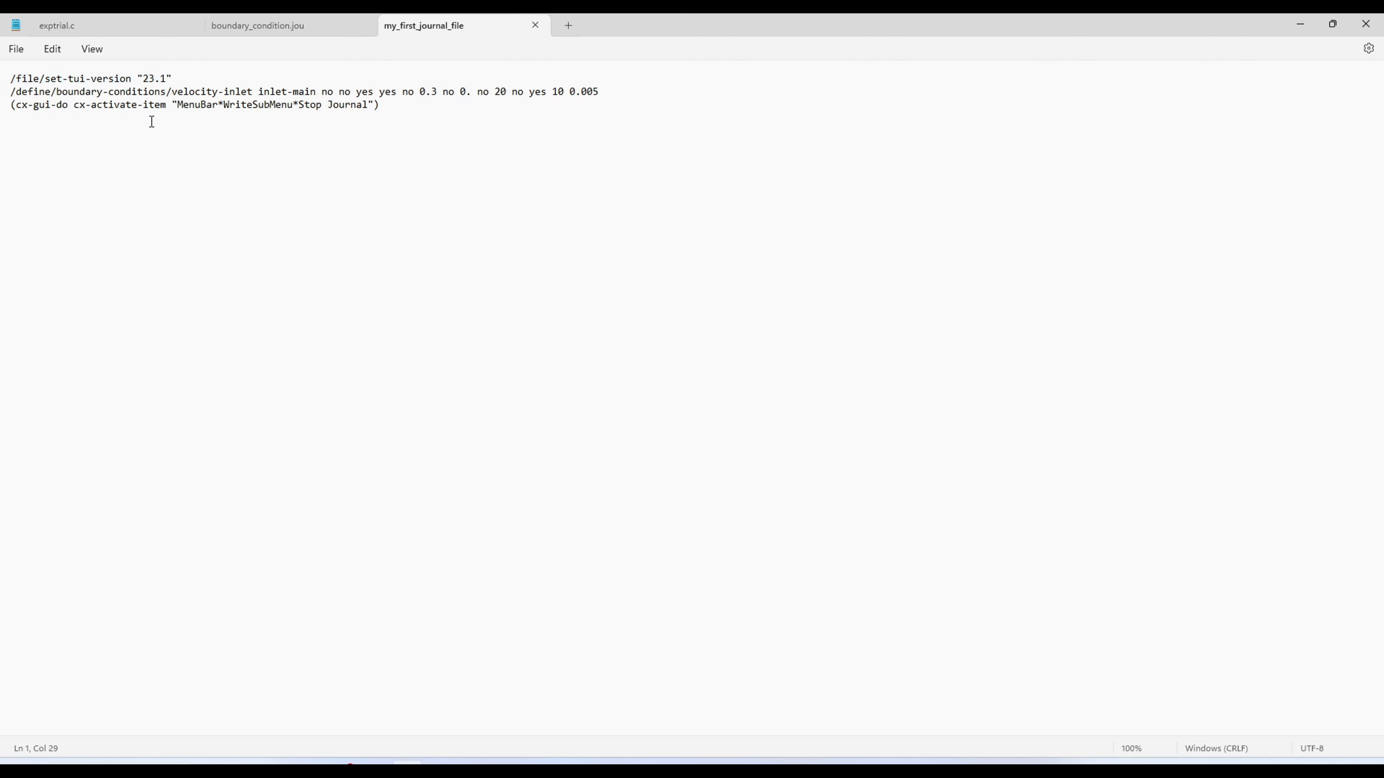
key(Down)
key(Left)
key(Down)
key(Left)
key(Left)
key(Left)
key(Left)
key(Left)
key(Up)
key(End)
key(Left)
key(Left)
key(Left)
key(Right)
key(shift+End)
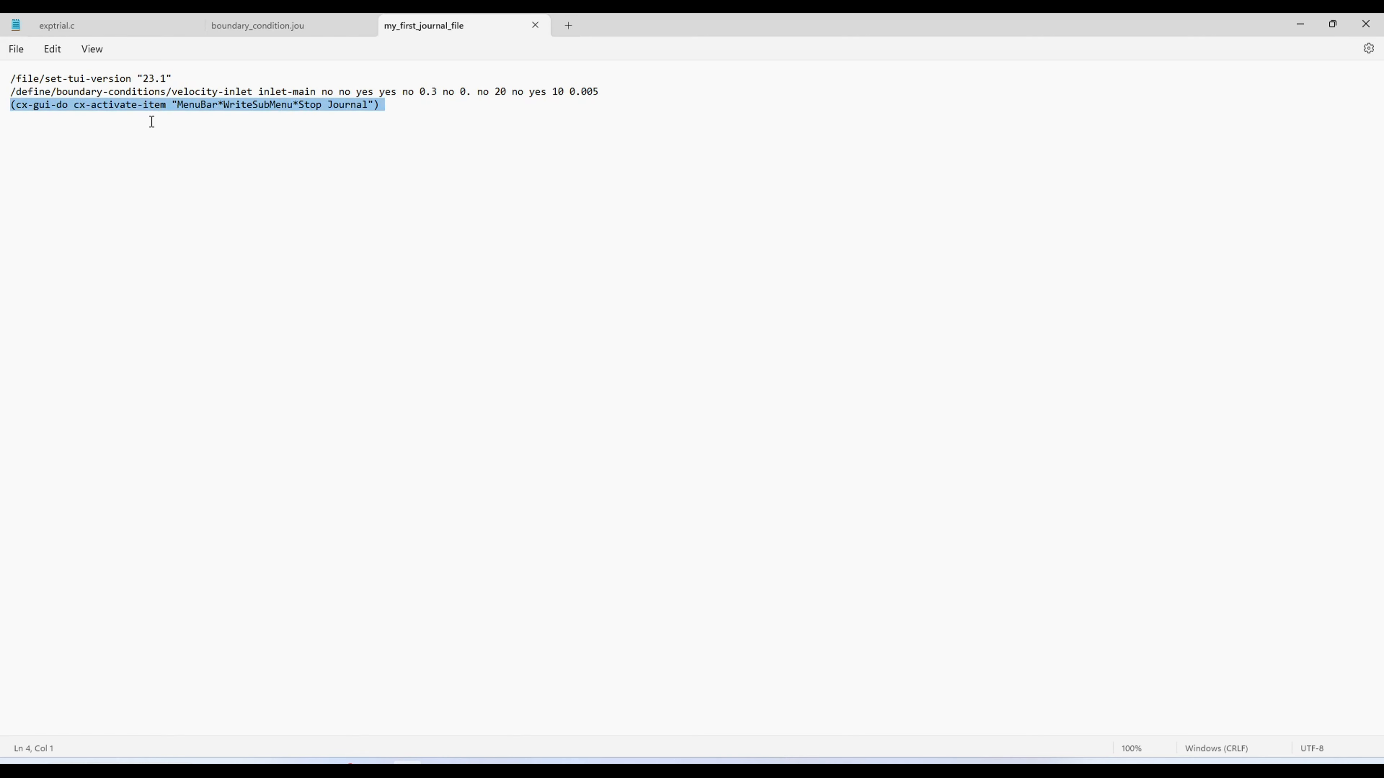
key(Delete)
key(shift+Up)
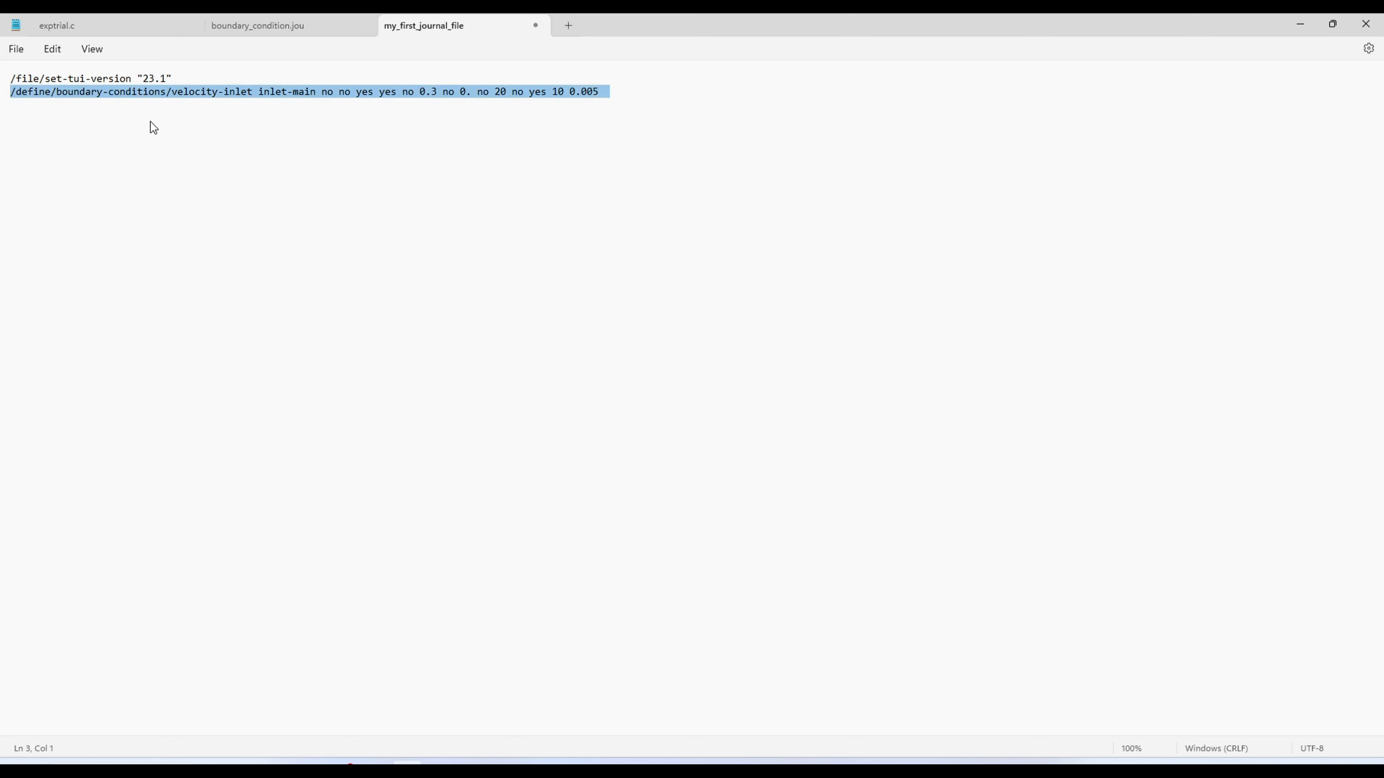
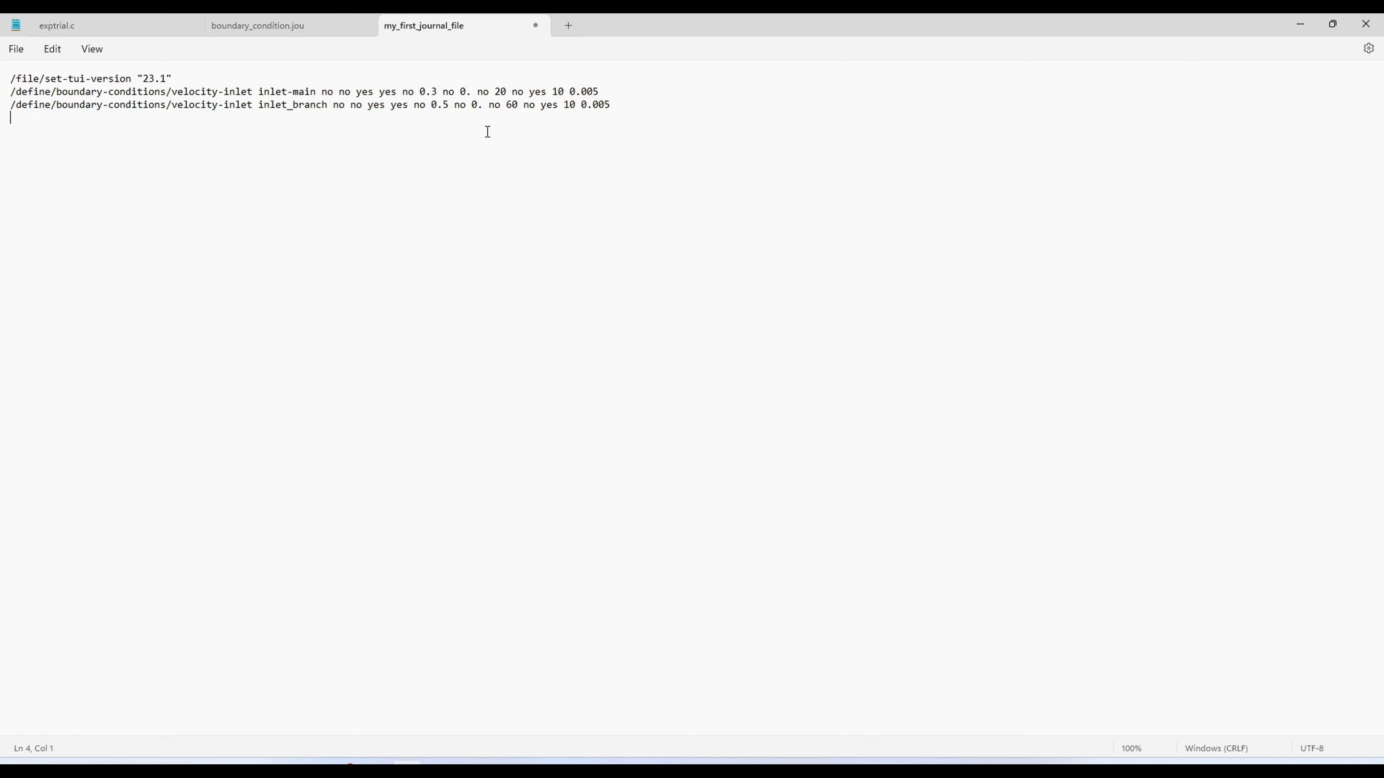
Step: Append the lines /solve/initialize/hyb-initialization yes and /solve/iterate 10 below the inlet_branch command
click(630, 106)
text(/solve/initialize/hyb-initialization yes /solve/iterate 10)
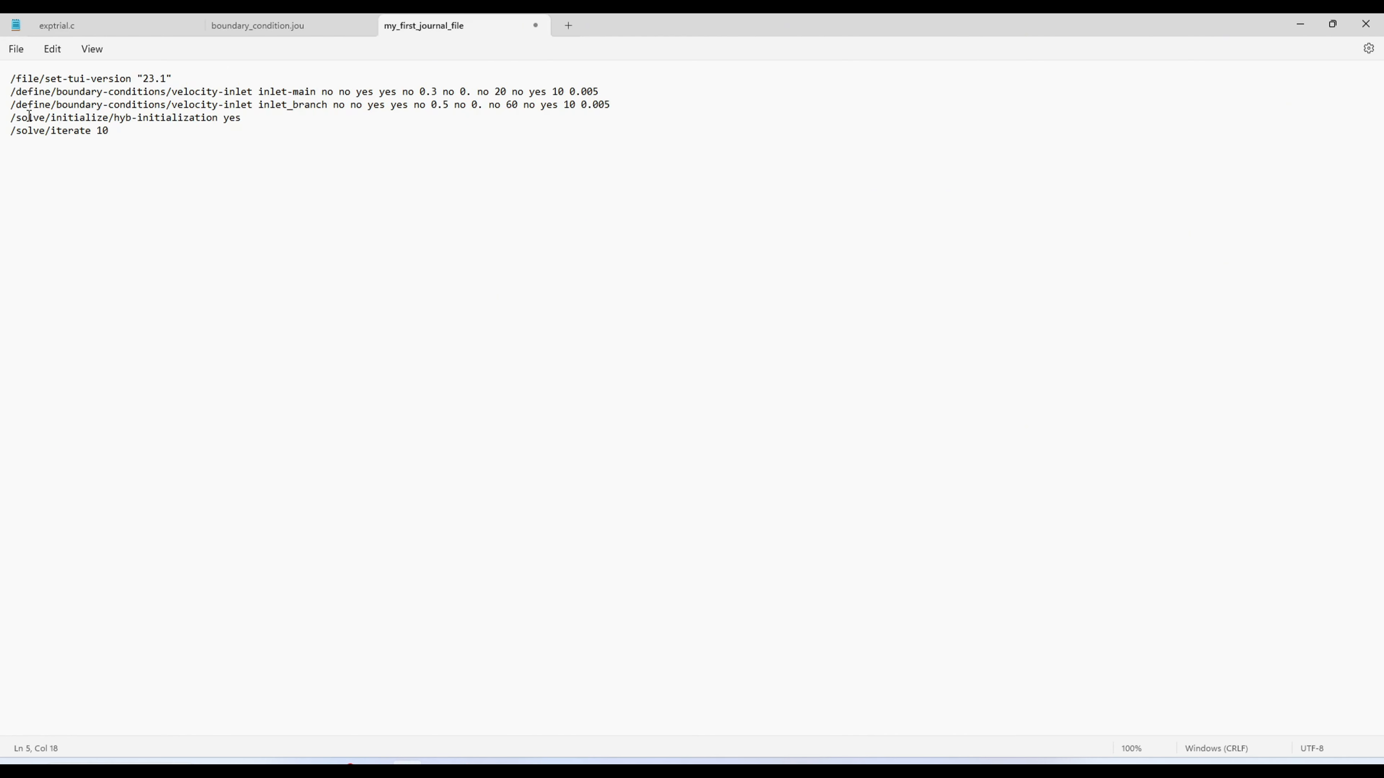
Step: Review the hybrid initialization command, its yes answer and the iterate command in the journal text
drag(115, 118, 218, 117)
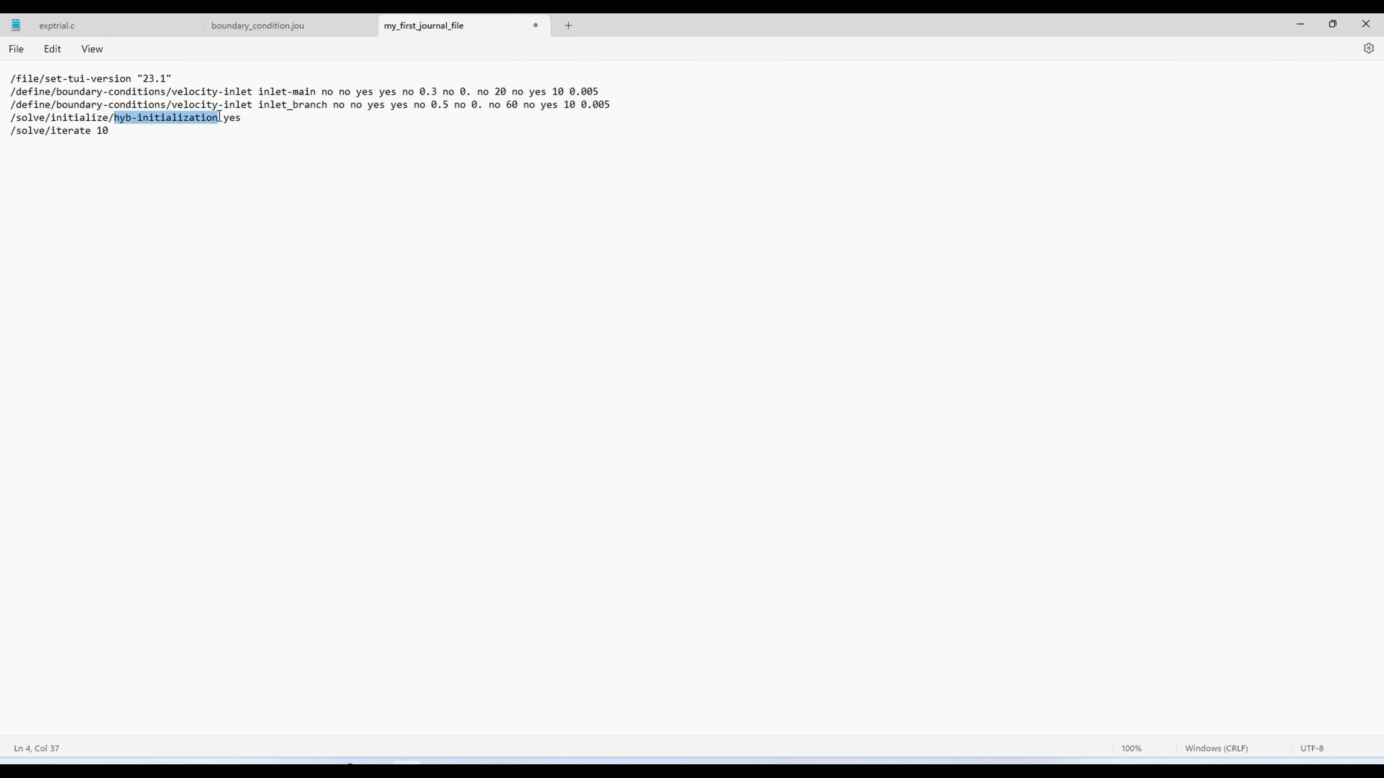
click(139, 134)
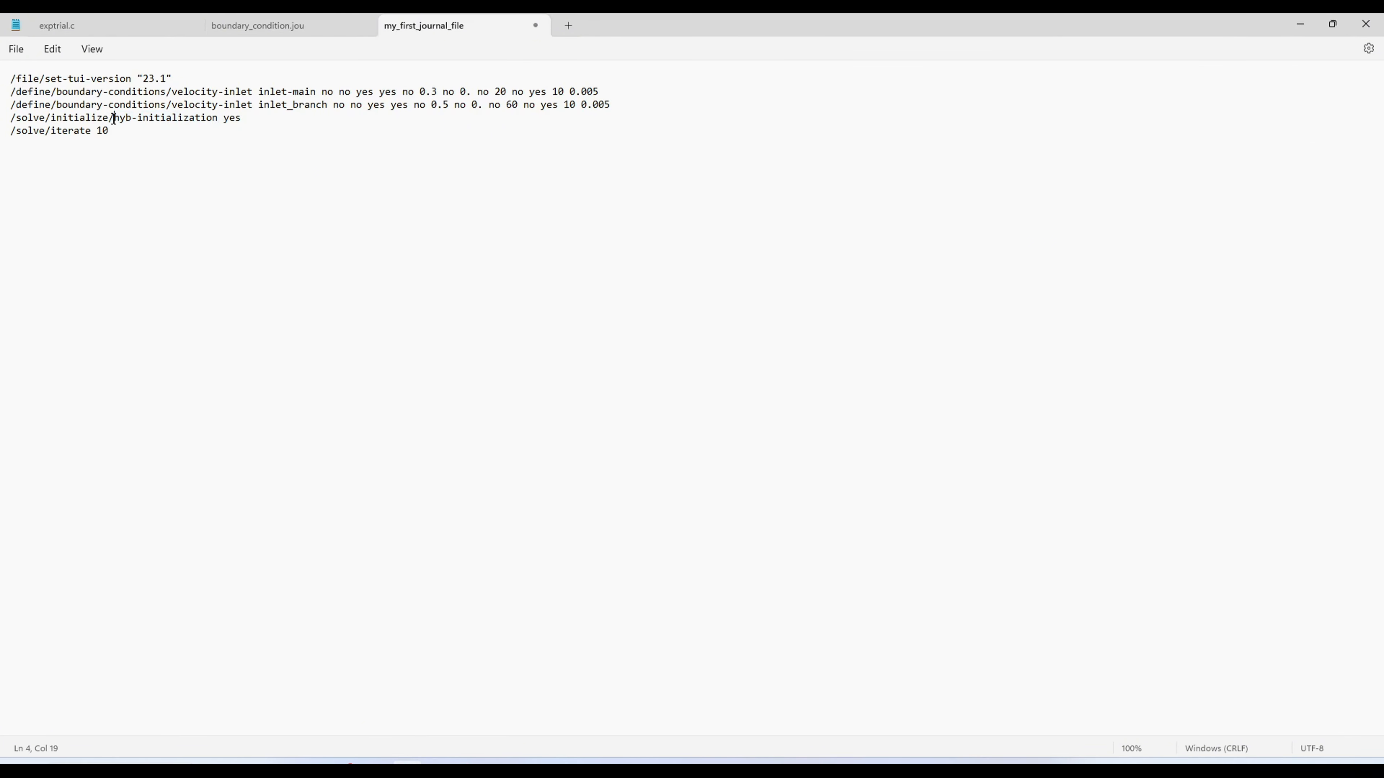
drag(113, 118, 212, 118)
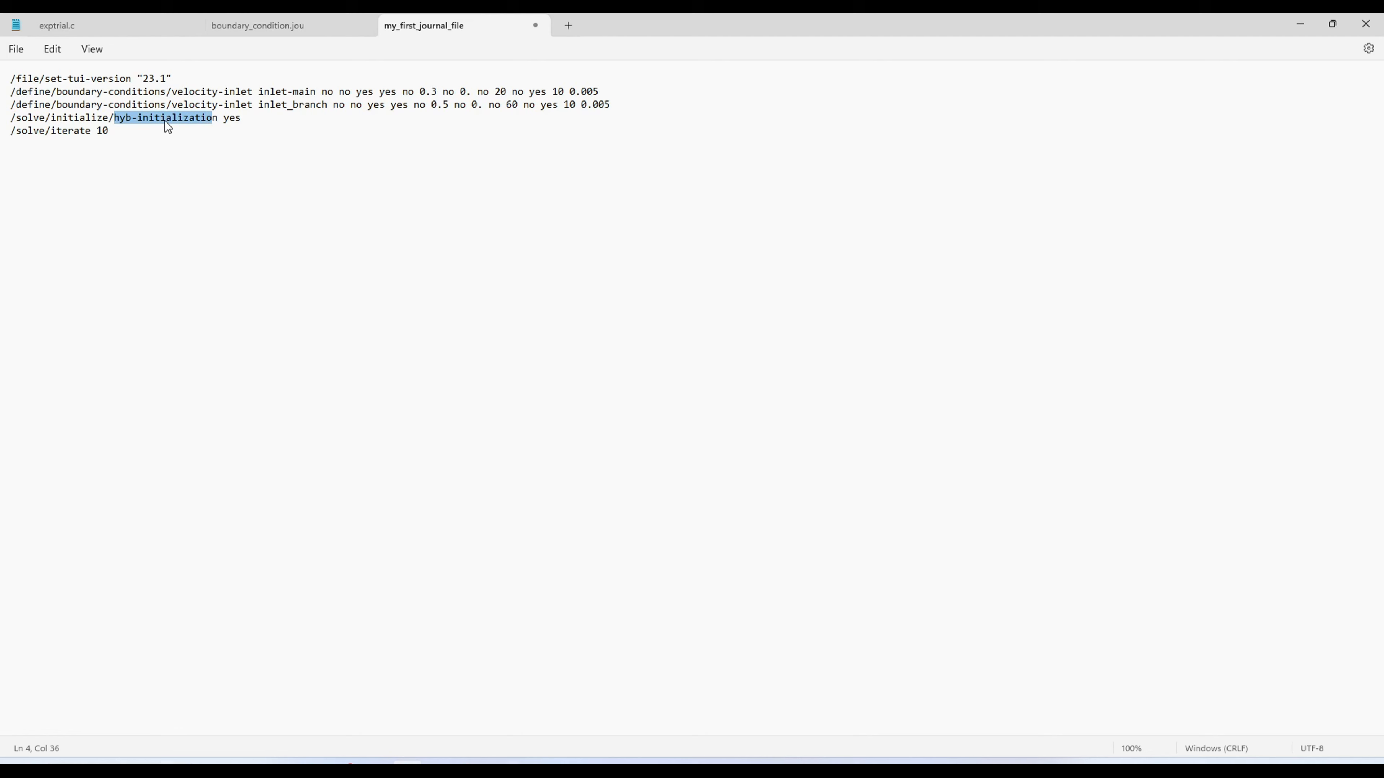
click(131, 119)
drag(119, 118, 236, 120)
click(239, 130)
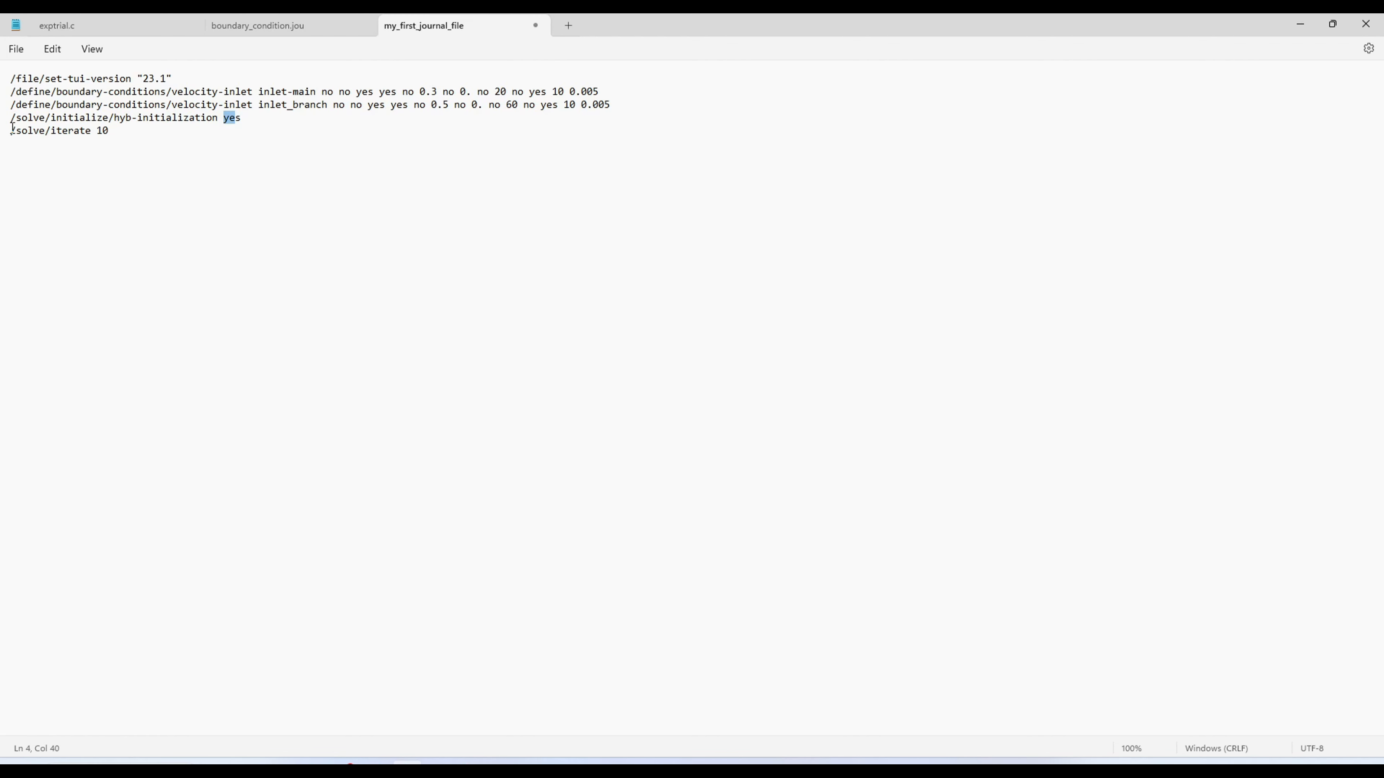
drag(10, 130, 119, 140)
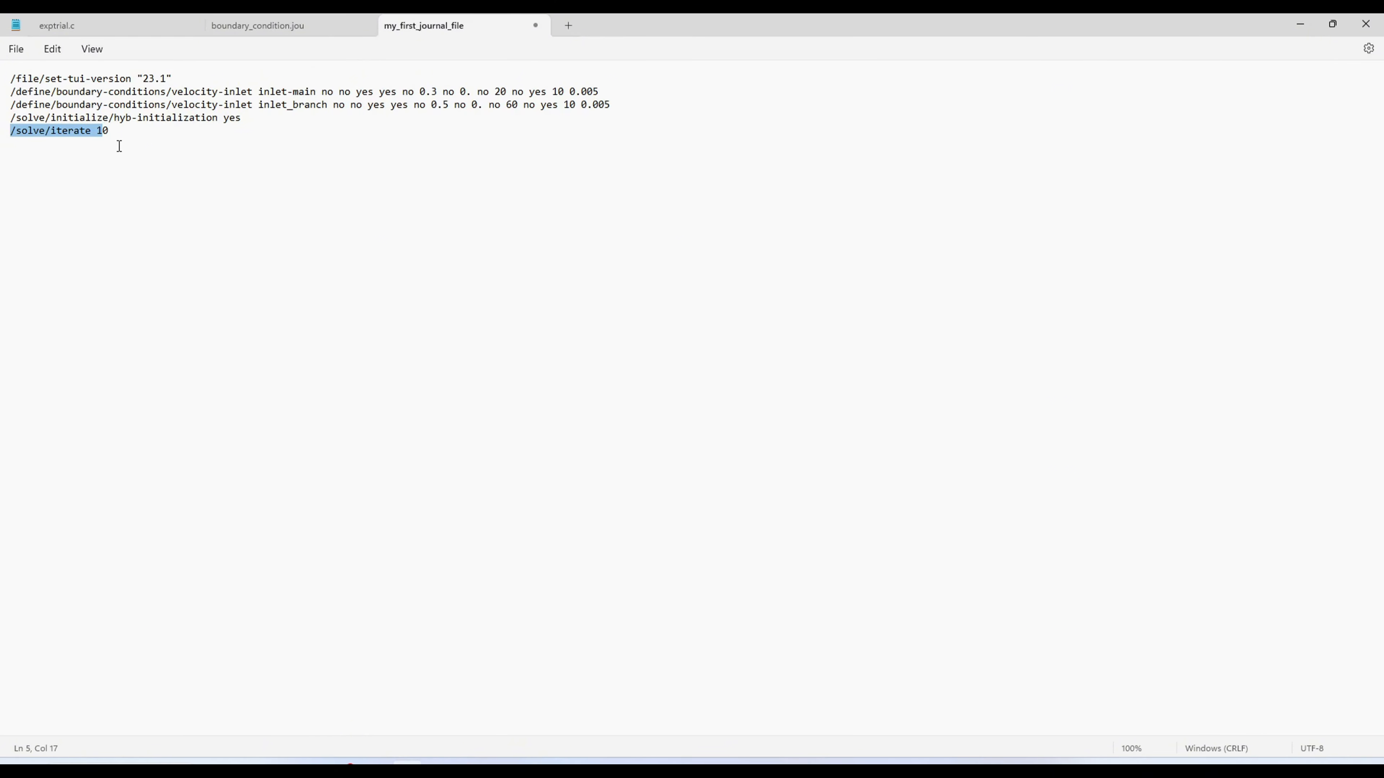
Step: Copy all the command lines of my_first_journal_file
drag(109, 130, 10, 77)
key(ctrl+a)
key(ctrl+c)
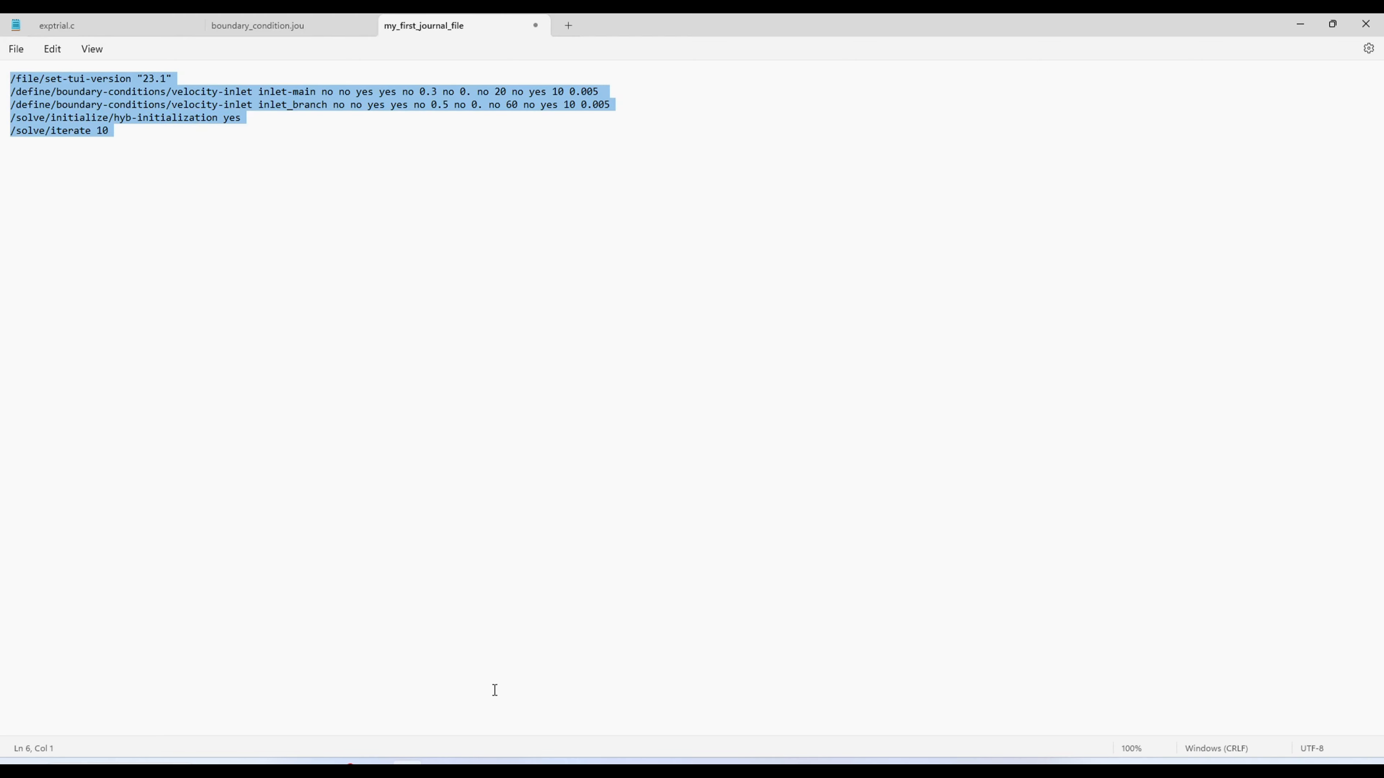
Step: Switch to Fluent, quit the boundary-conditions and define menus to the console root, and run the copied journal commands there
mouse_move(351, 763)
click(374, 703)
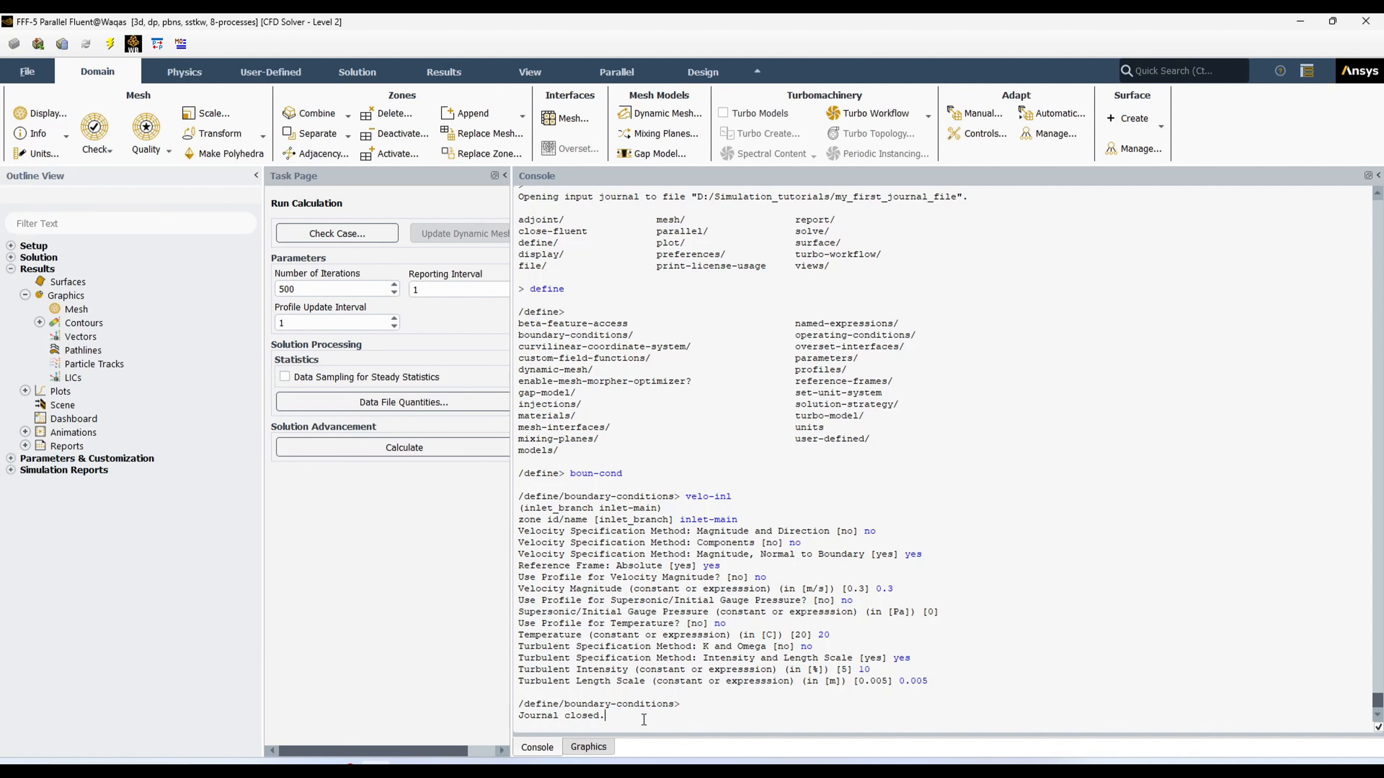
key(Return)
key(Return)
text(q)
key(Return)
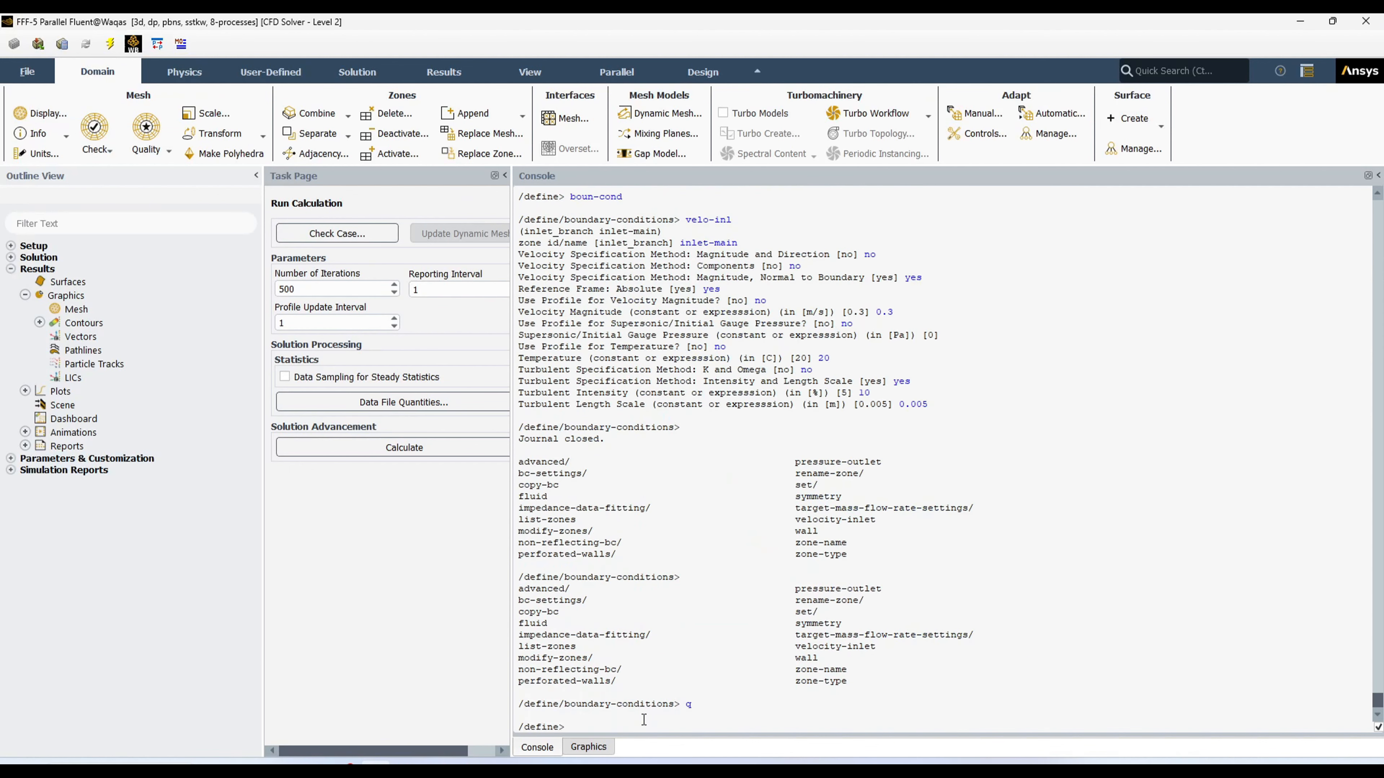
text(q)
key(Return)
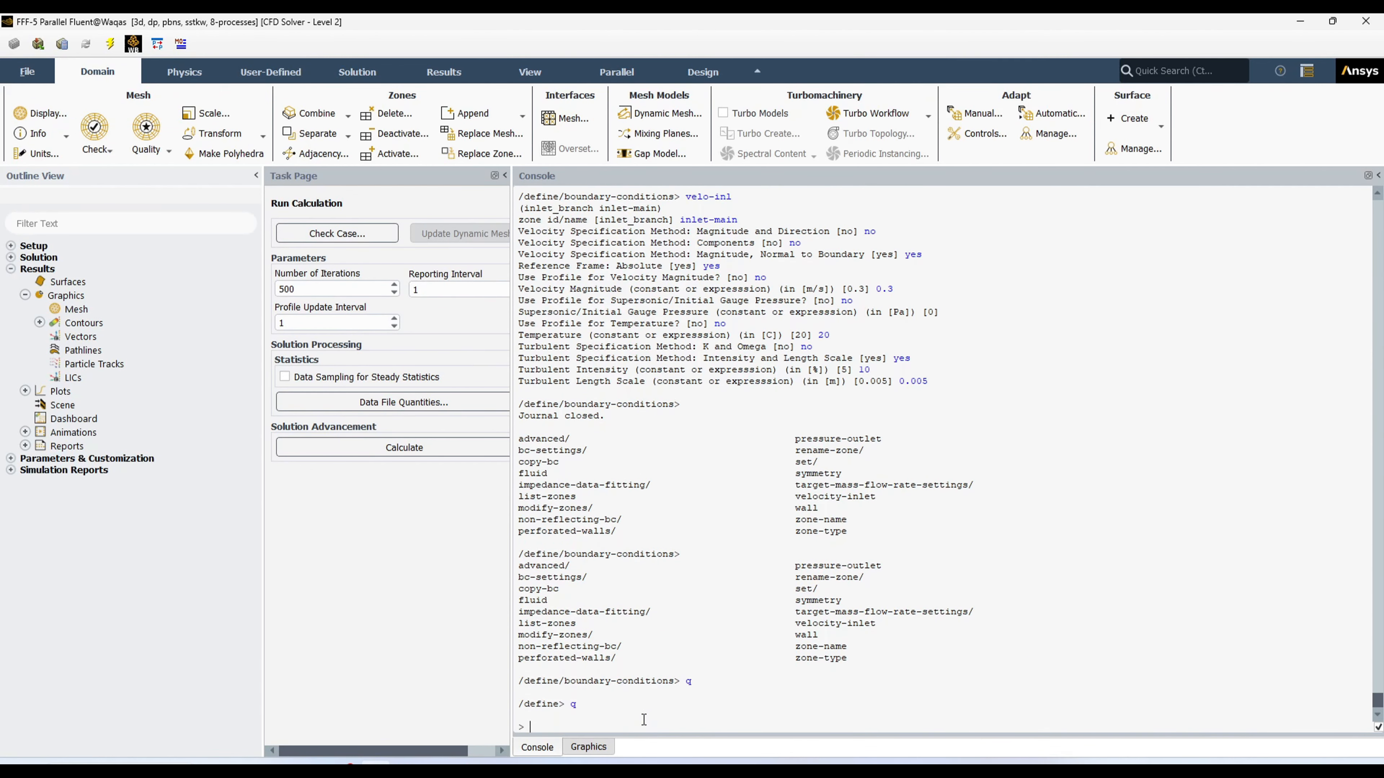
key(ctrl+v)
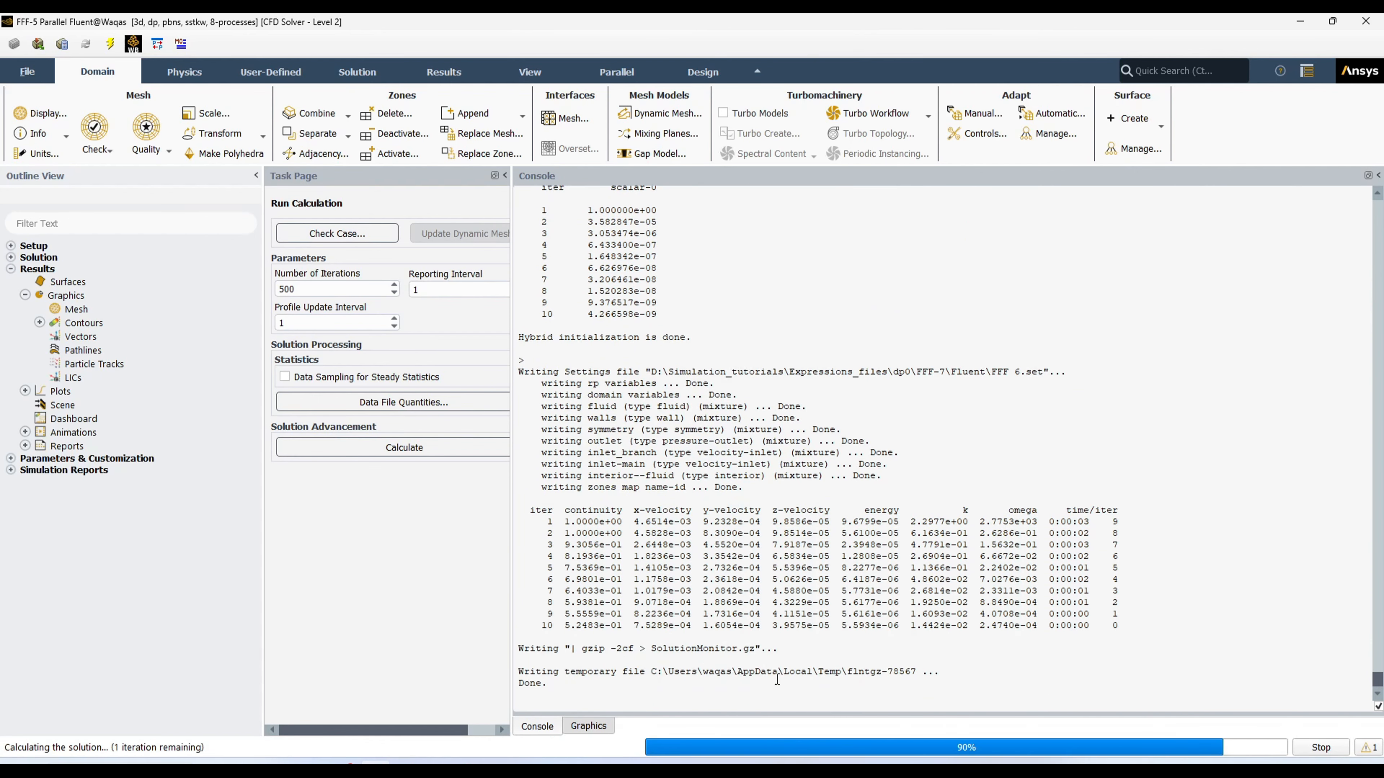
Step: Examine the console output of the pasted commands, from the velocity-inlet zone responses to the hybrid initialization
scroll(705, 631, up, 15)
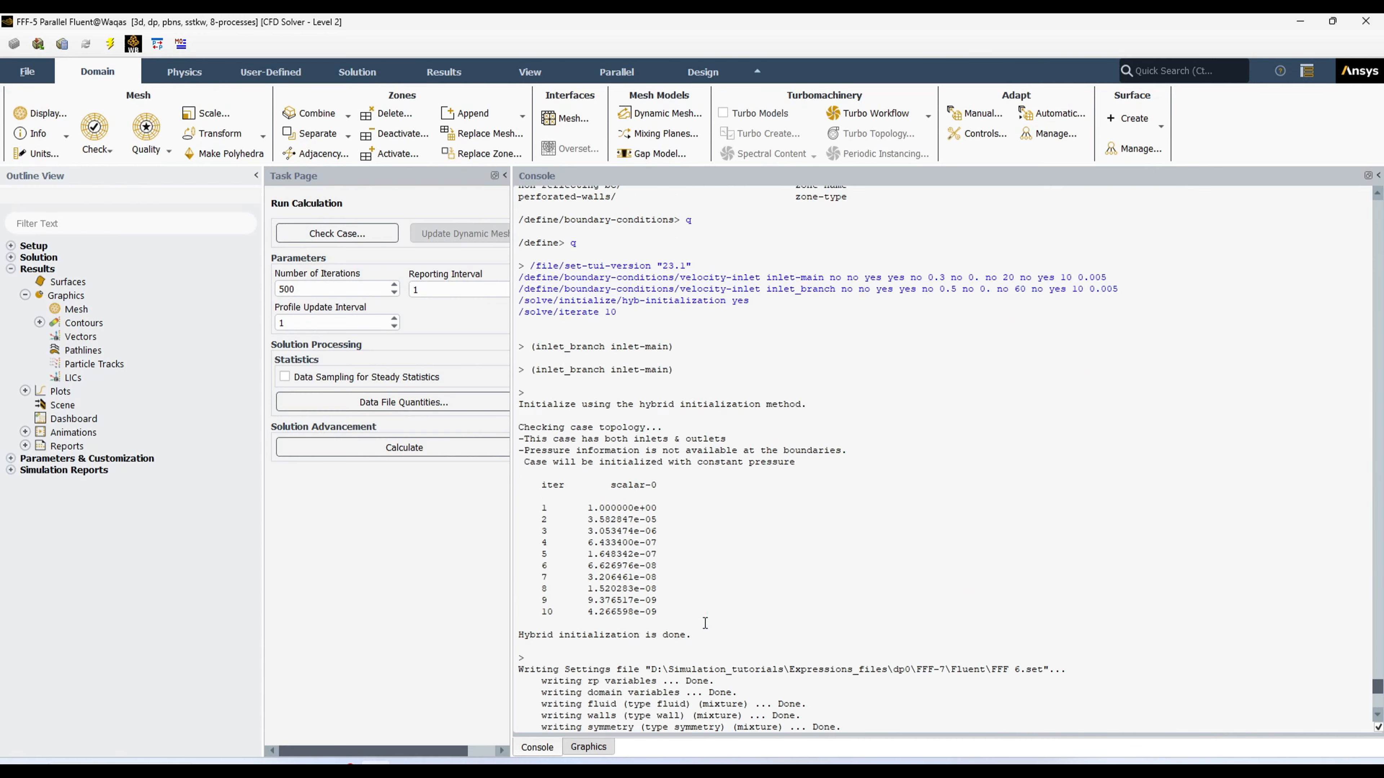
drag(628, 489, 530, 439)
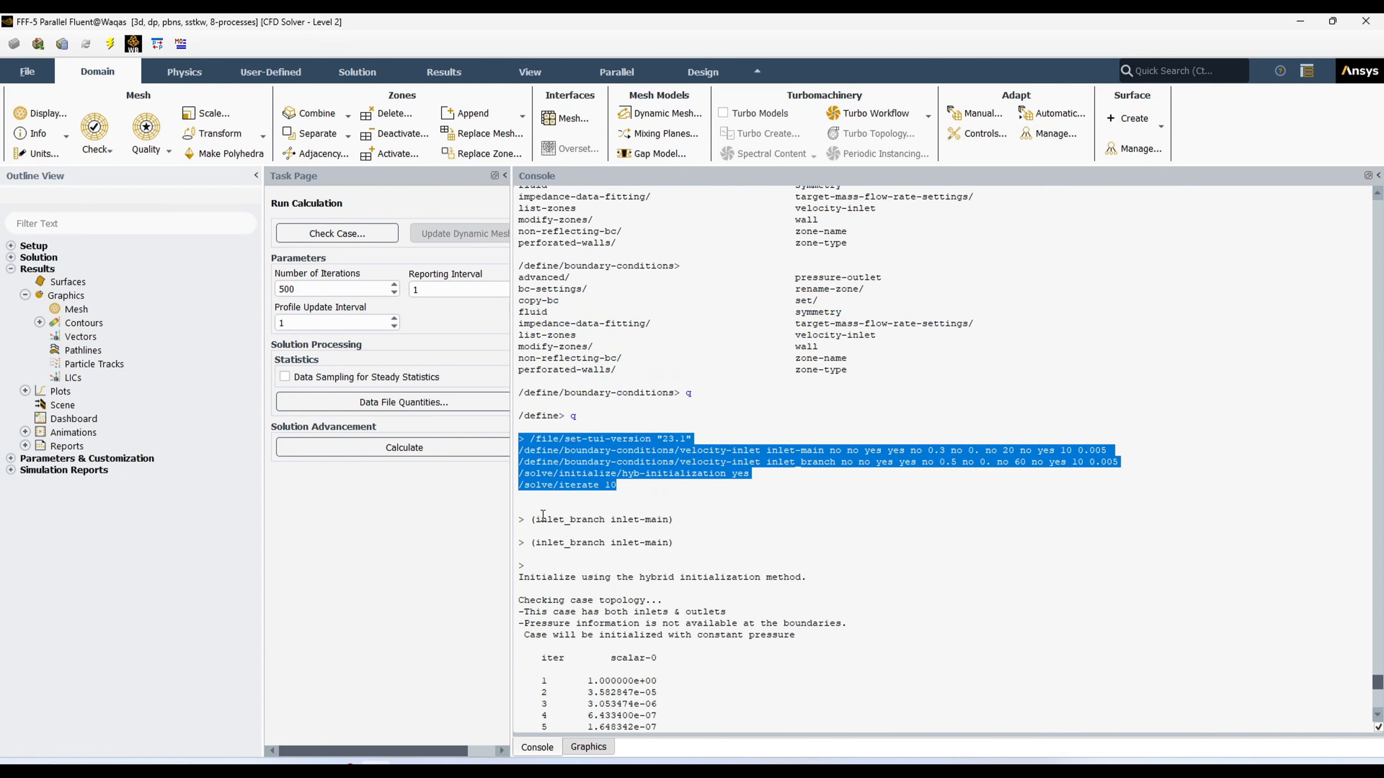
click(557, 530)
drag(531, 521, 670, 522)
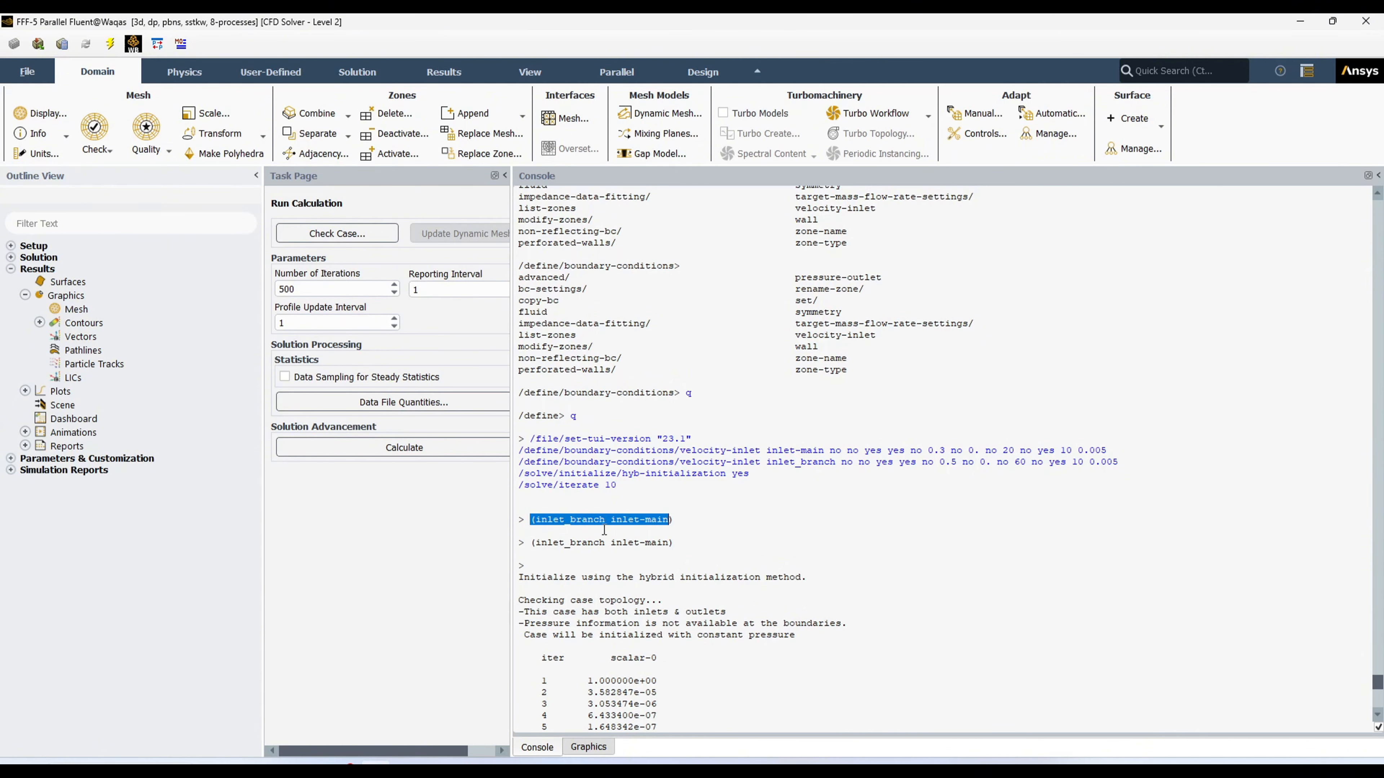
click(621, 522)
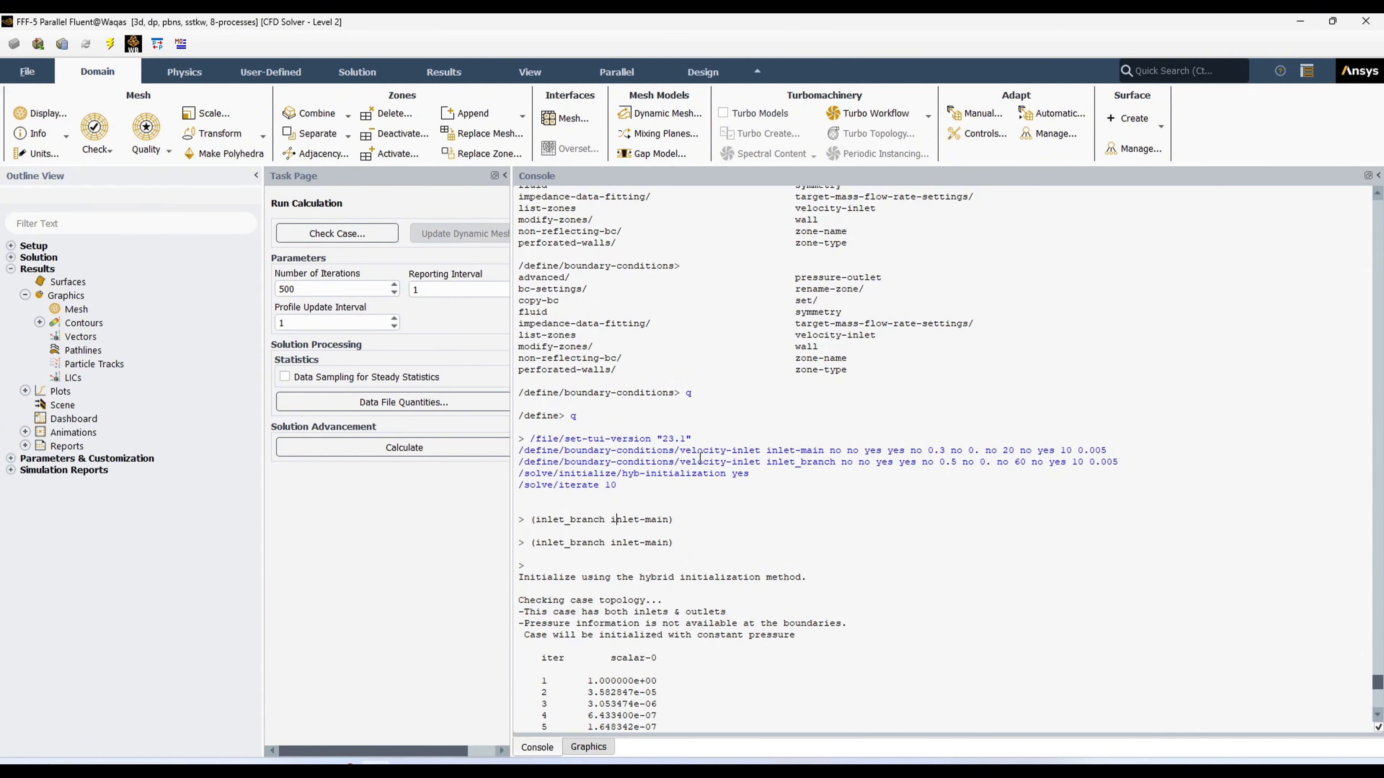
drag(538, 544, 555, 551)
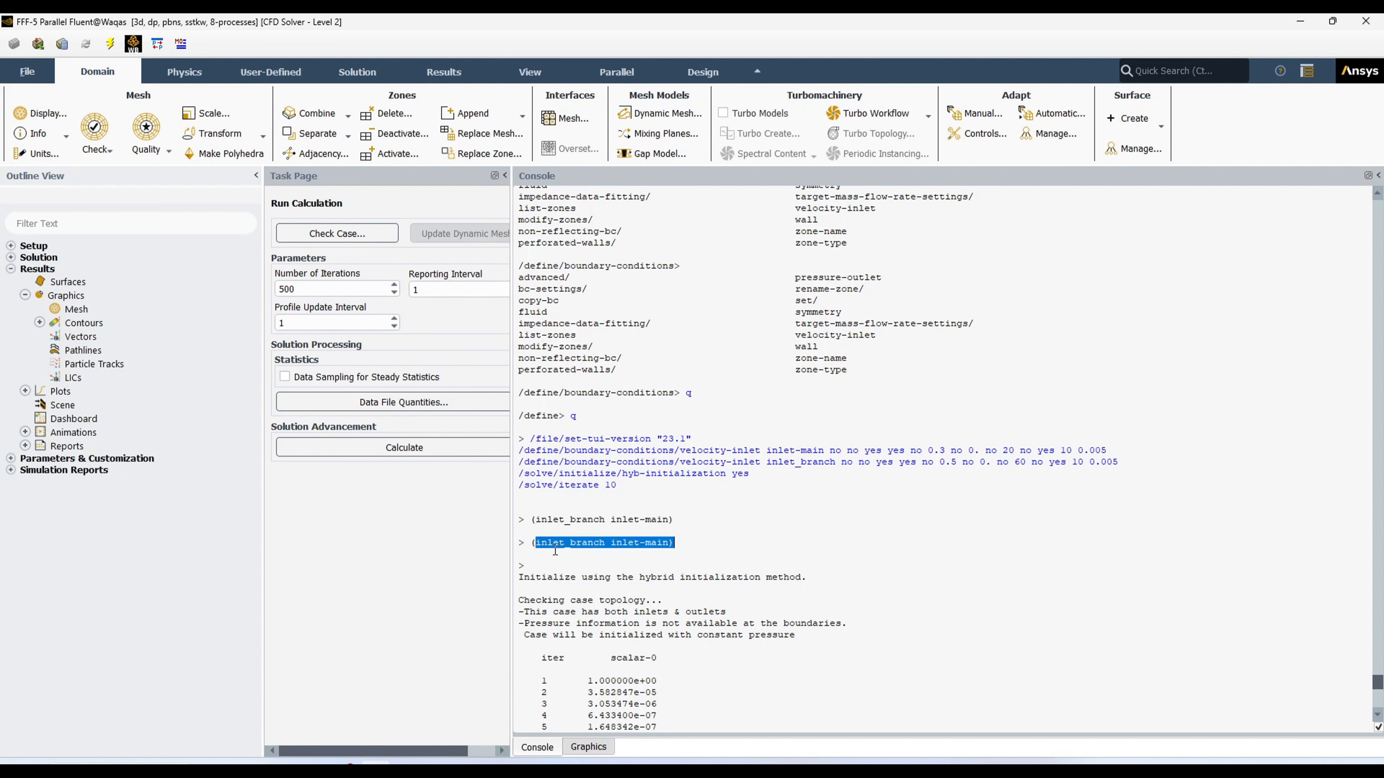
click(616, 536)
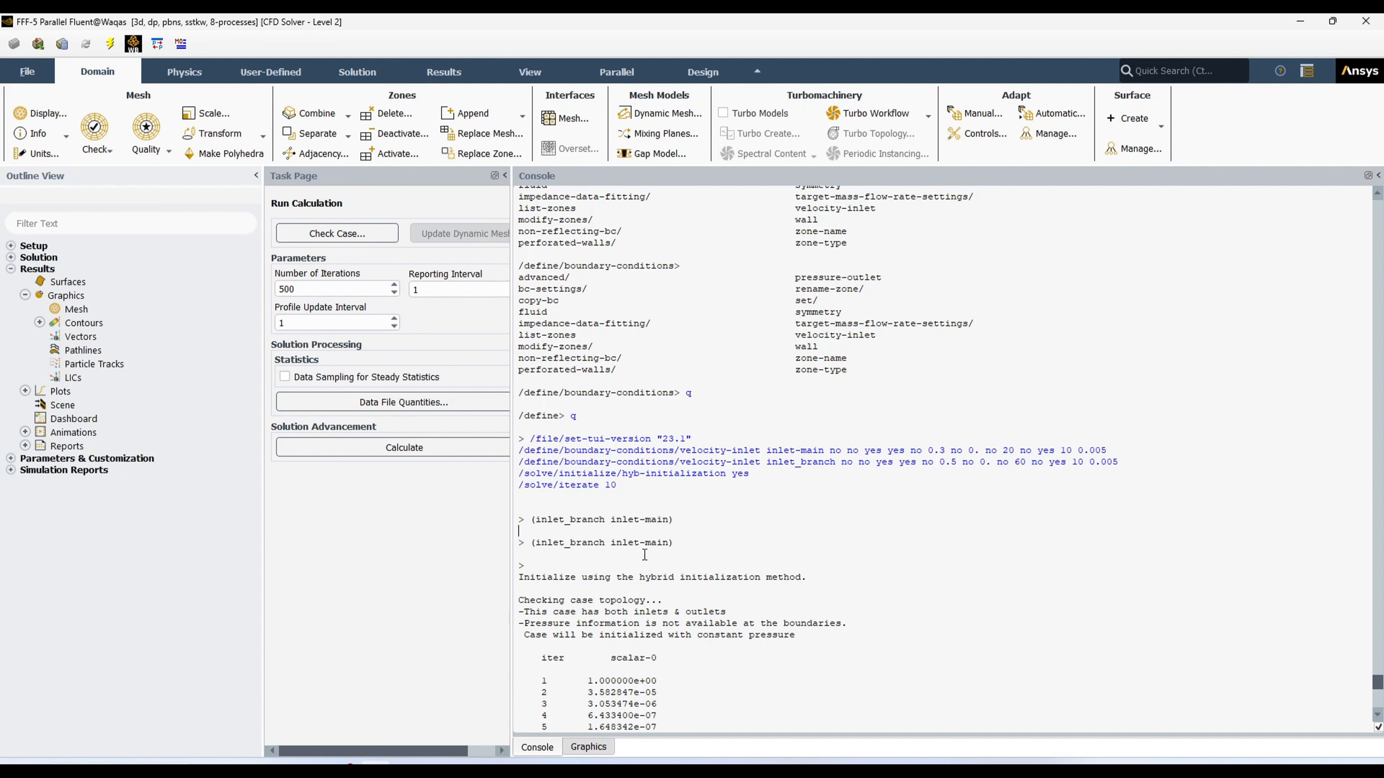
drag(531, 520, 687, 525)
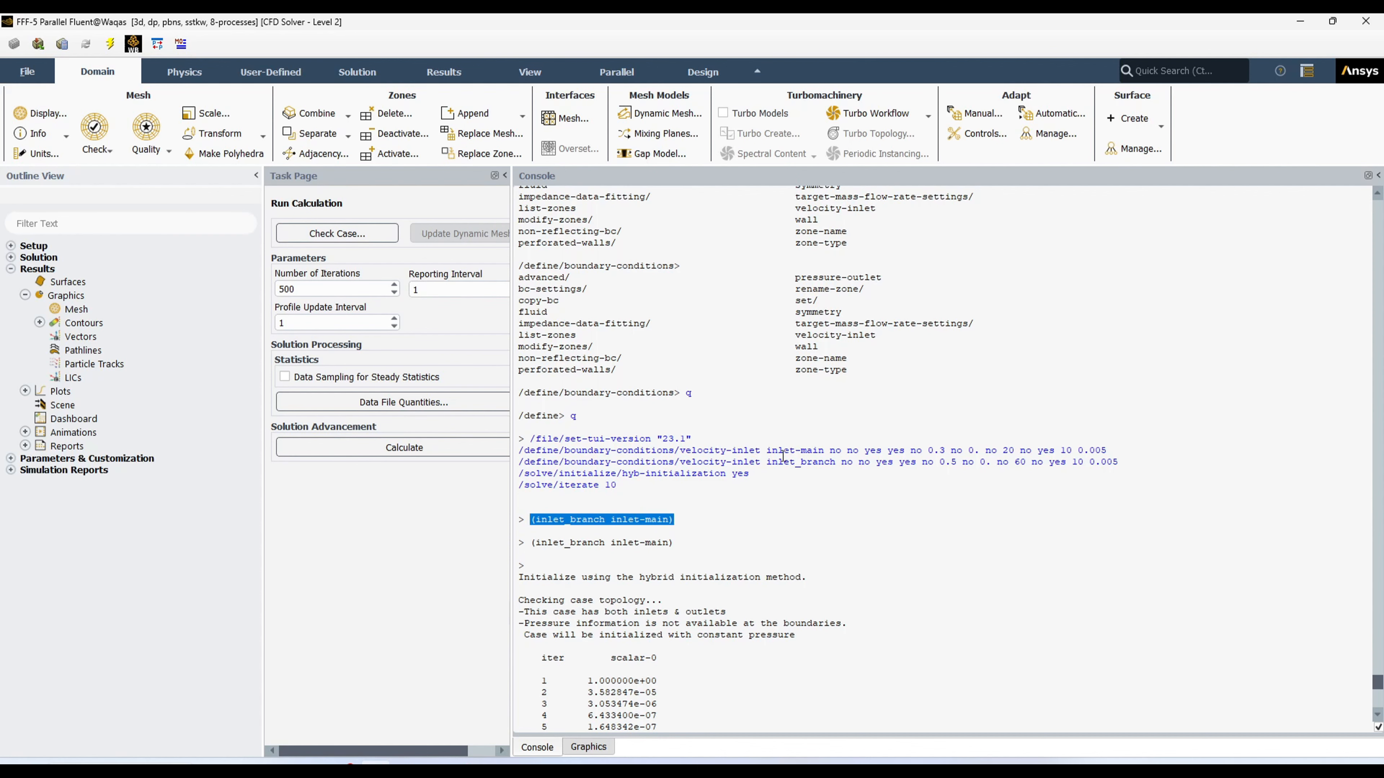
drag(767, 451, 821, 454)
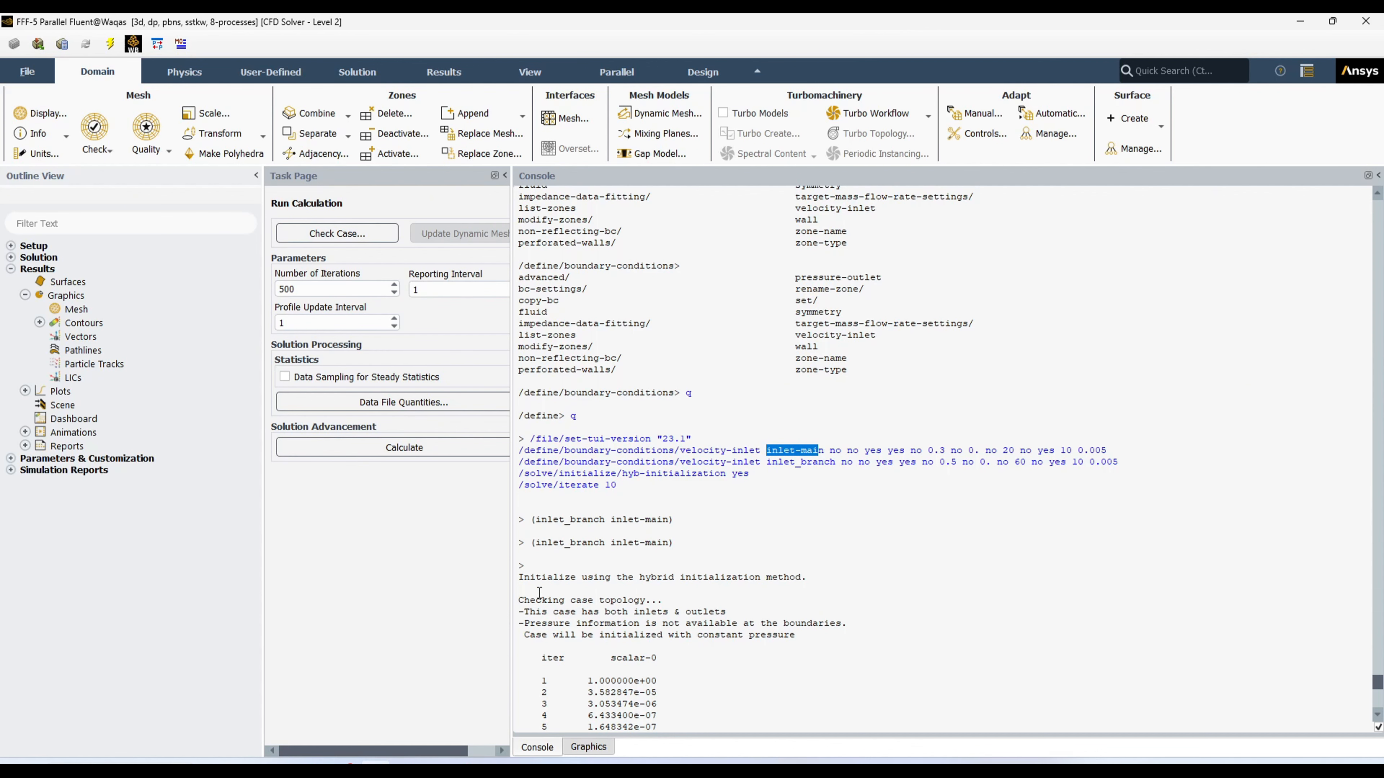
drag(519, 578, 601, 612)
scroll(651, 529, down, 4)
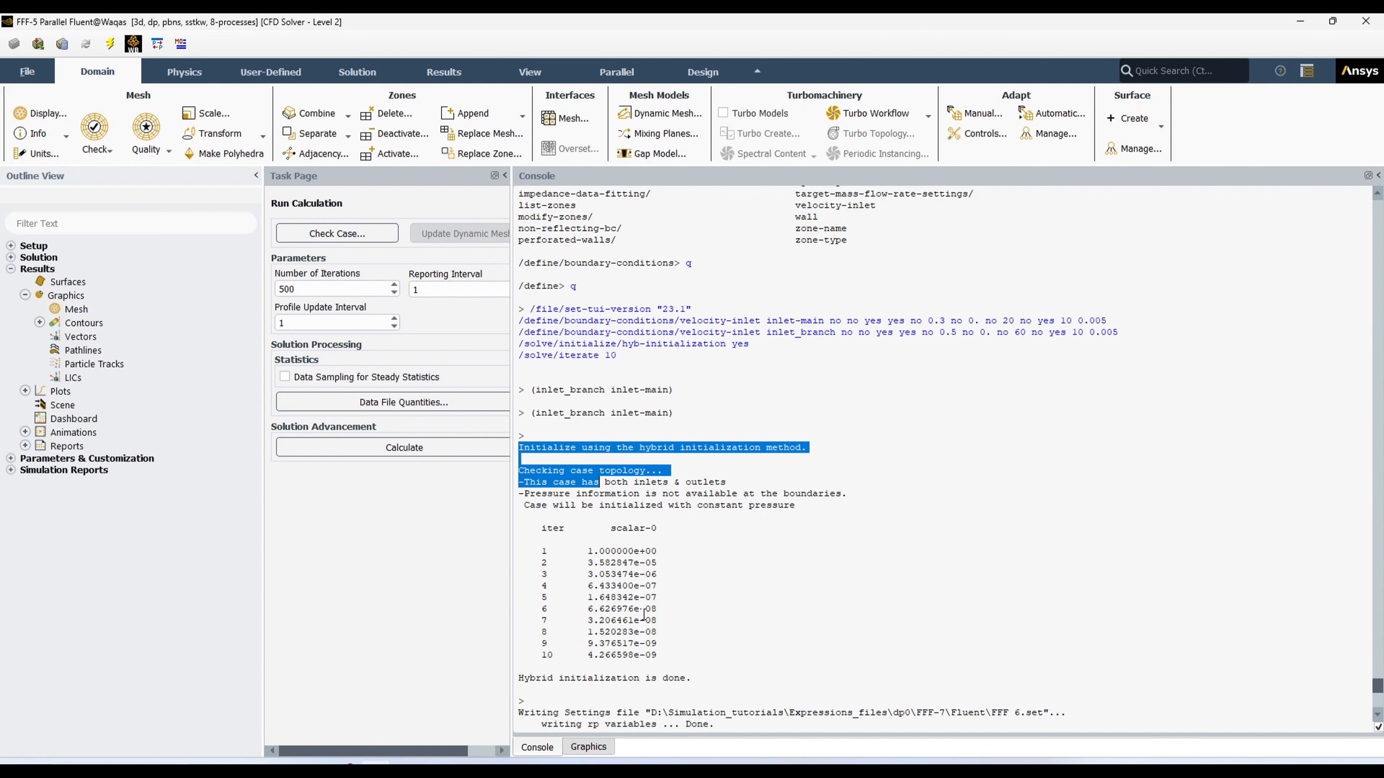
Step: Examine the console output of the hybrid initialization and the solver iterations, and return to the pasted command lines
drag(673, 643, 693, 679)
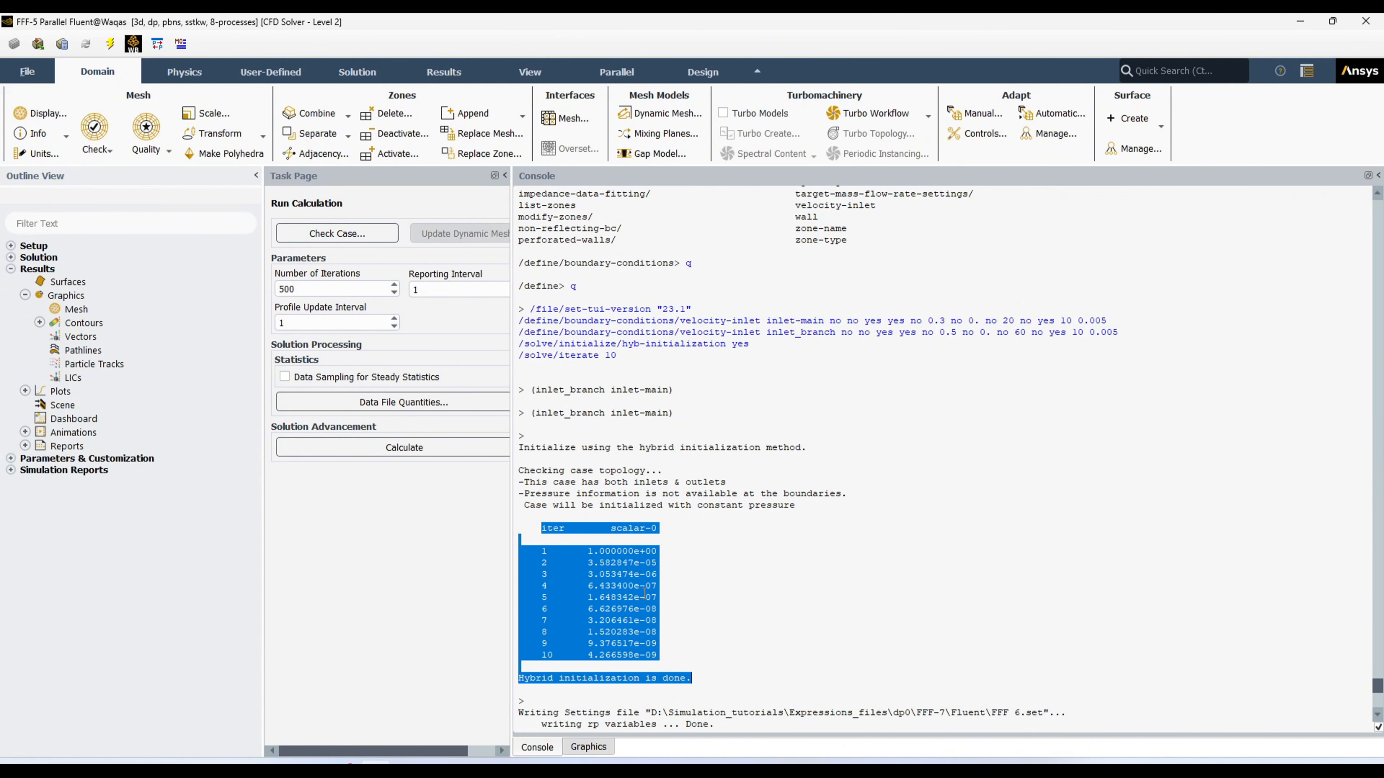
click(573, 635)
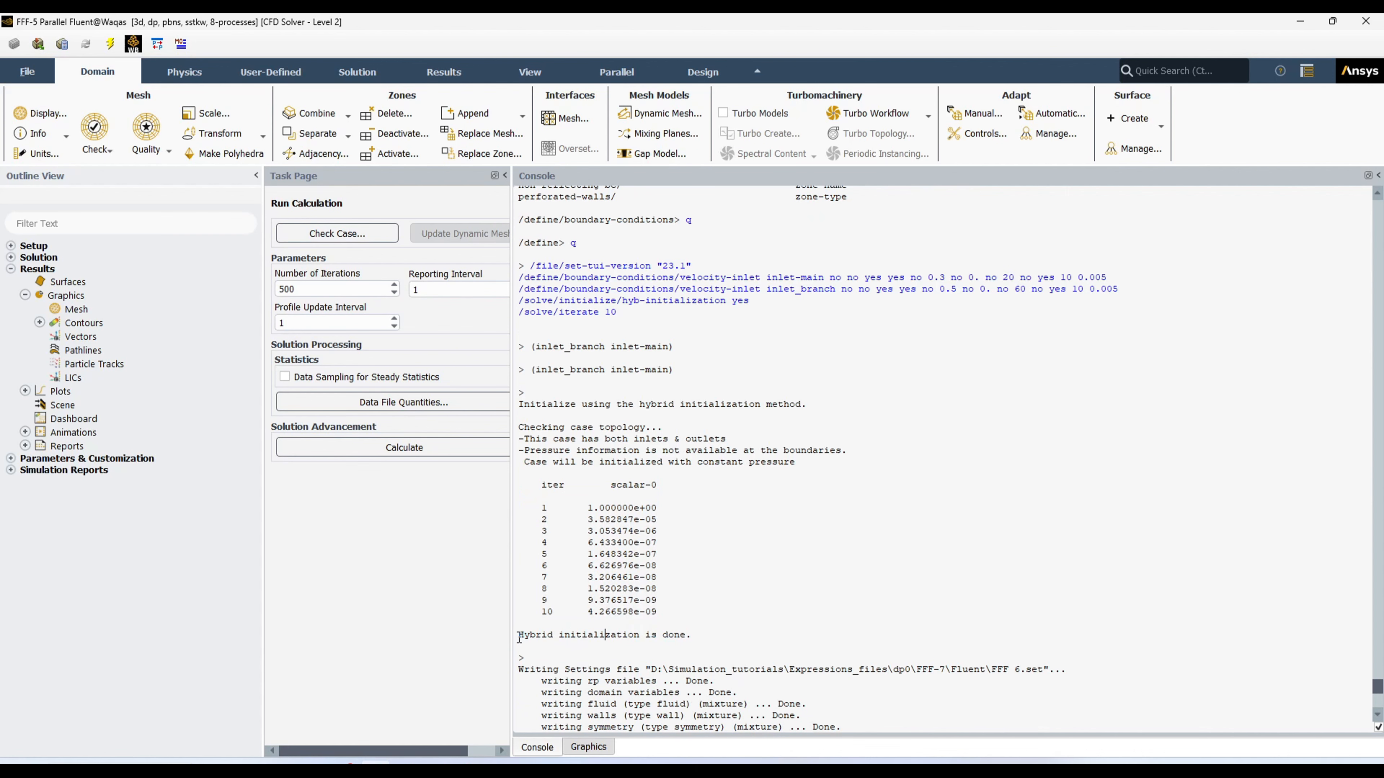
drag(520, 636, 699, 633)
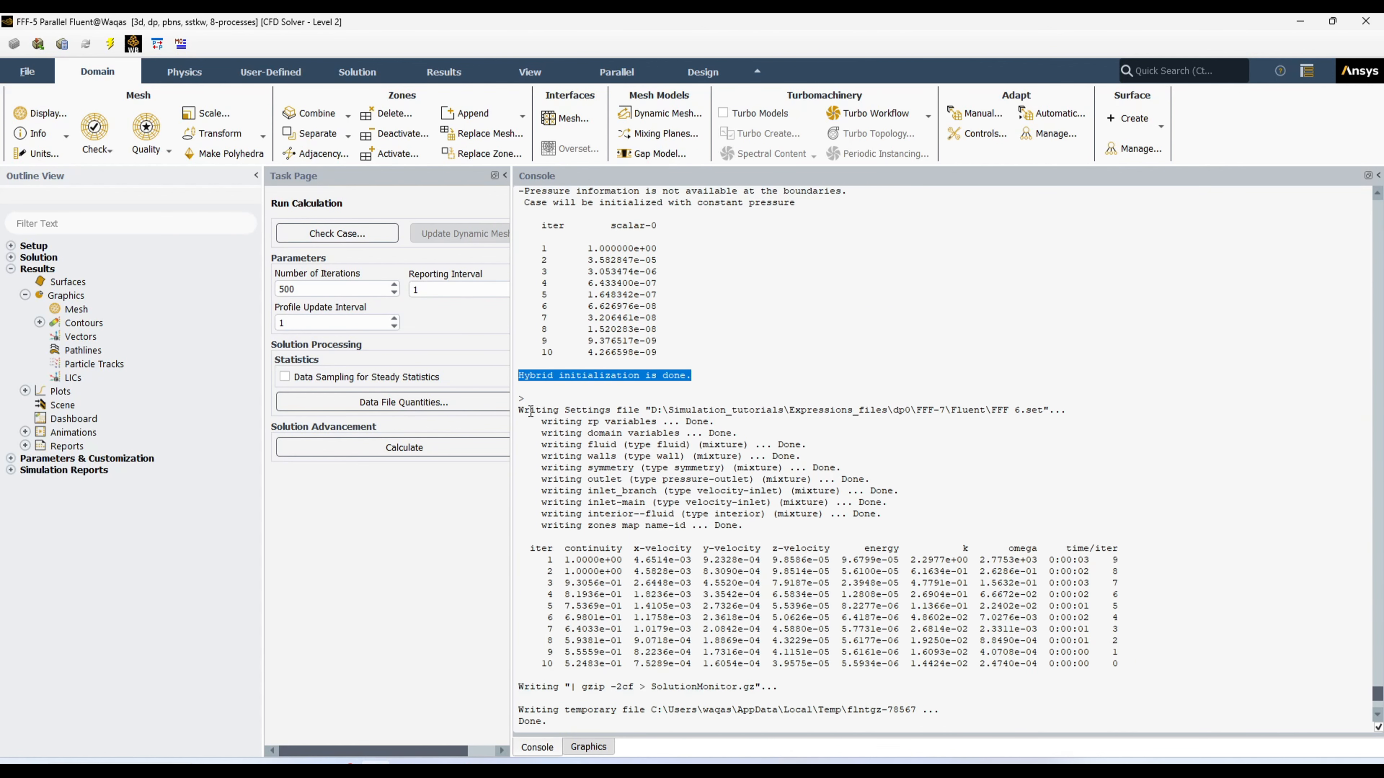
drag(519, 410, 550, 722)
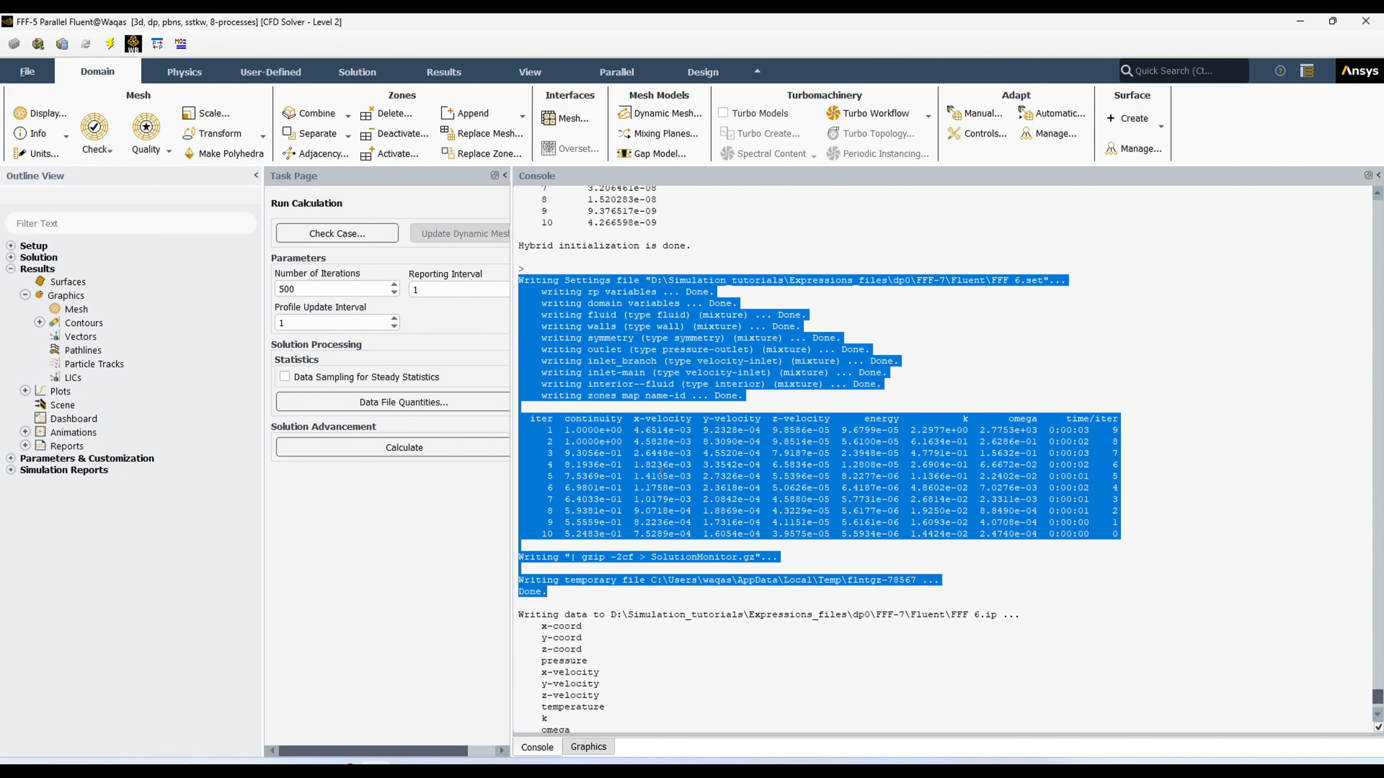
scroll(768, 491, up, 15)
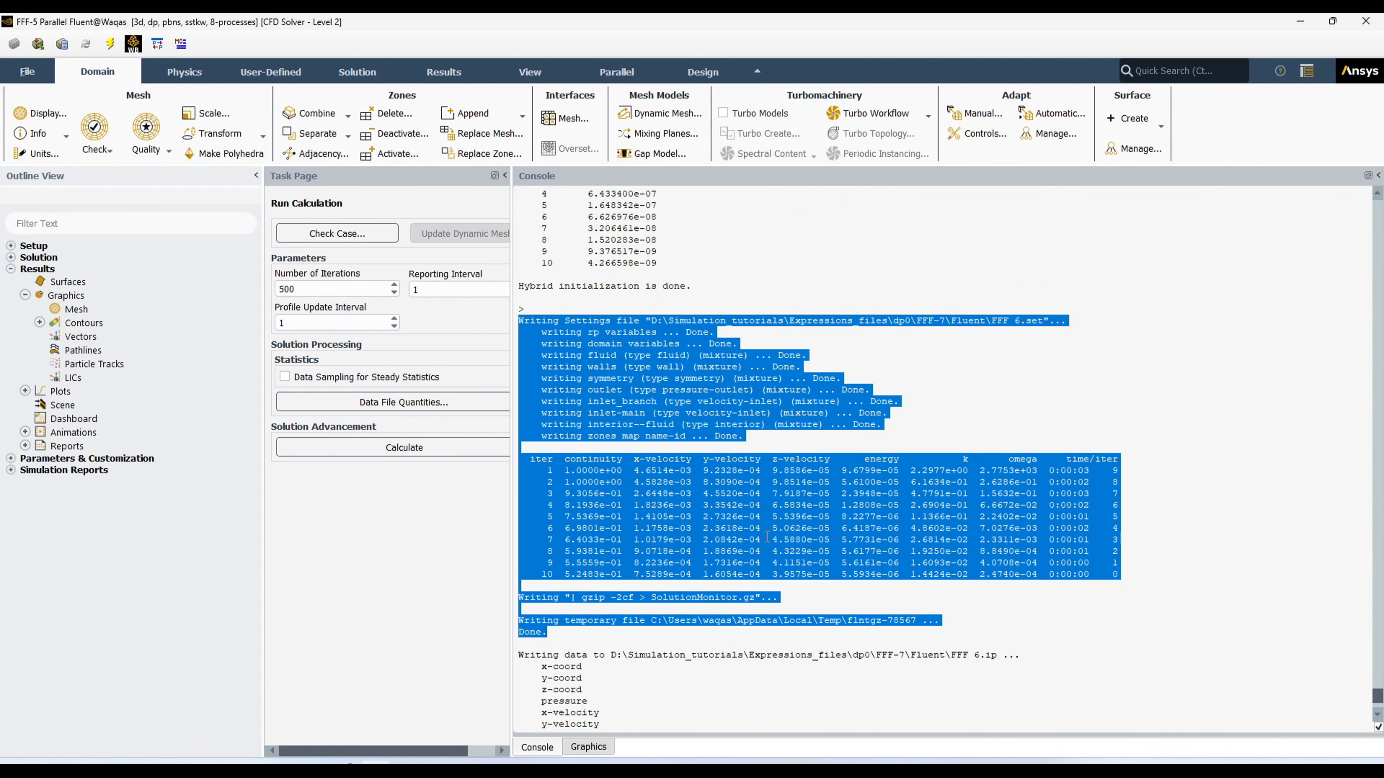
scroll(777, 402, up, 4)
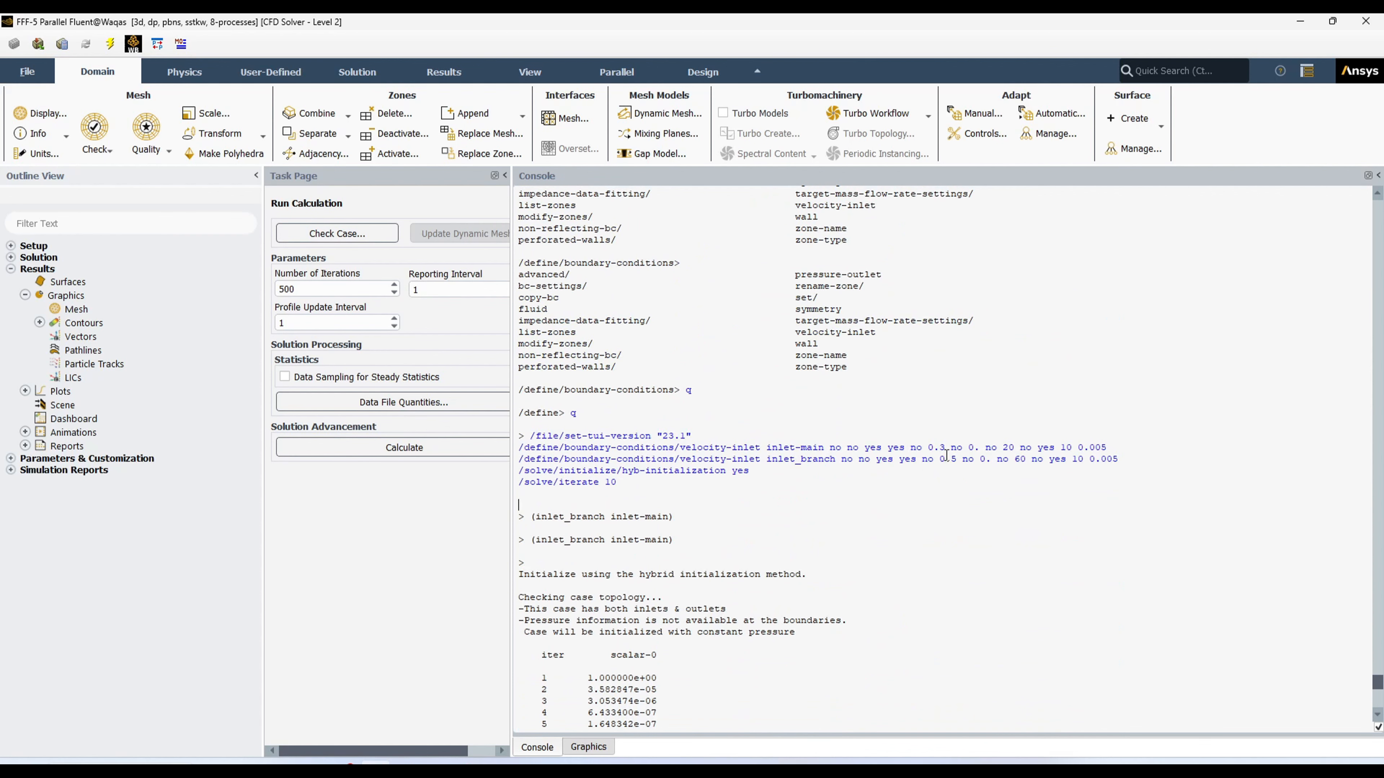
Step: Compare the inlet_branch velocity, turbulence and temperature settings under Boundary Conditions with the values in the pasted console commands
drag(927, 448, 943, 451)
click(10, 257)
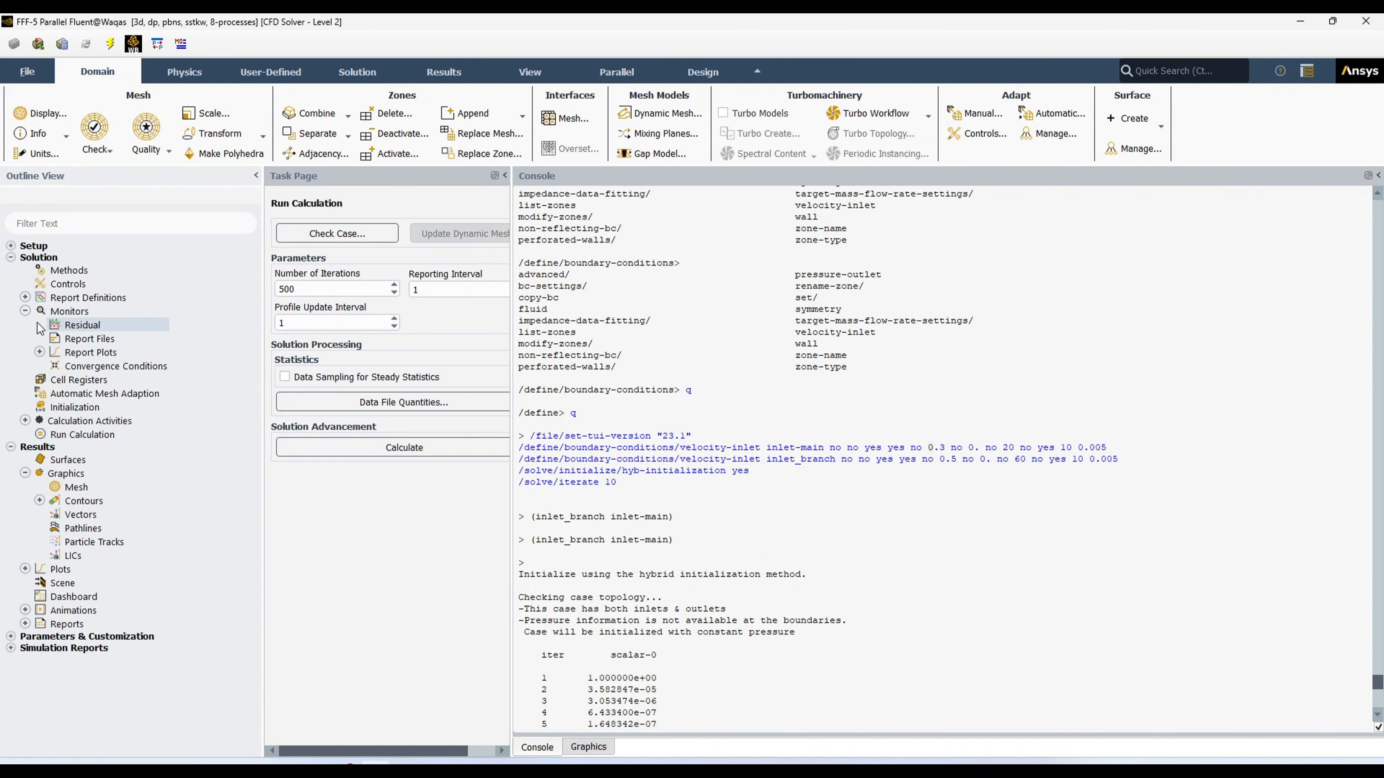
click(25, 297)
click(10, 246)
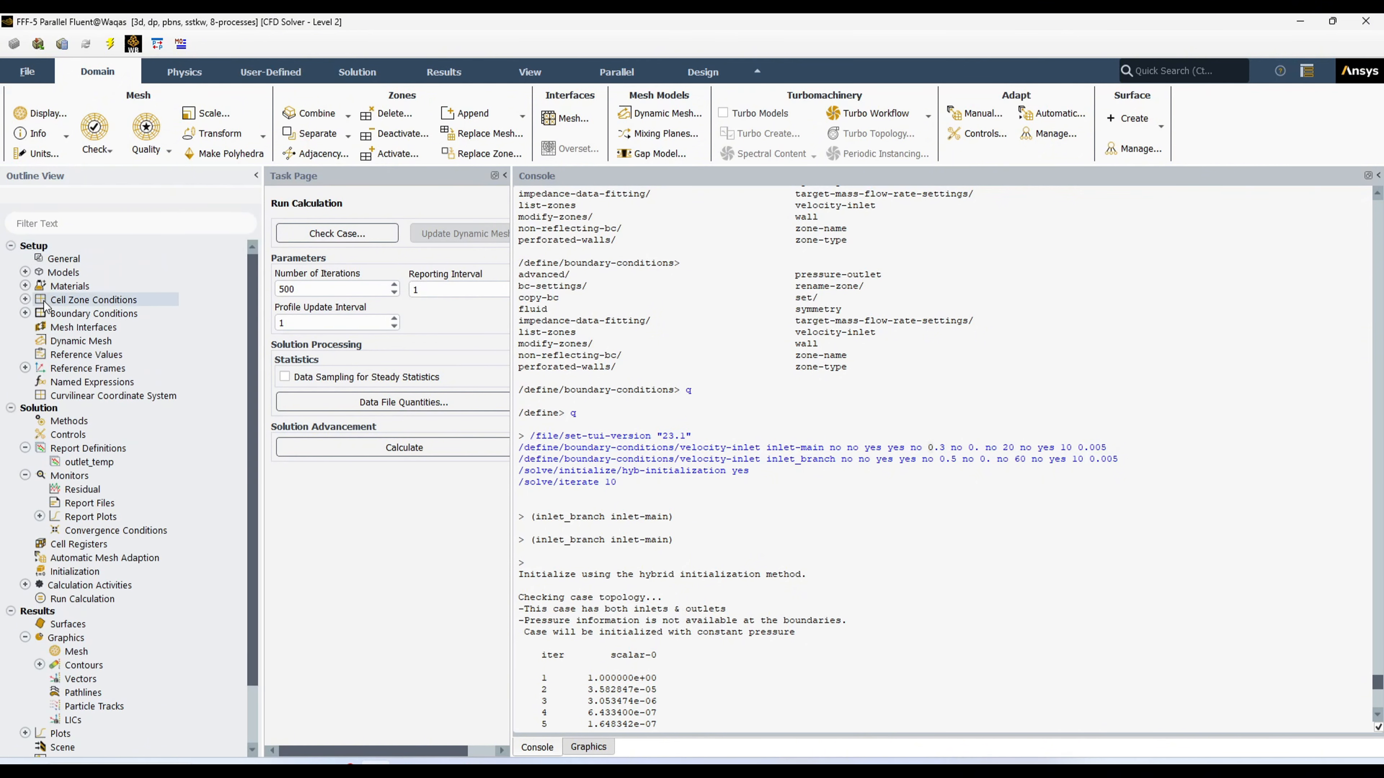
click(25, 313)
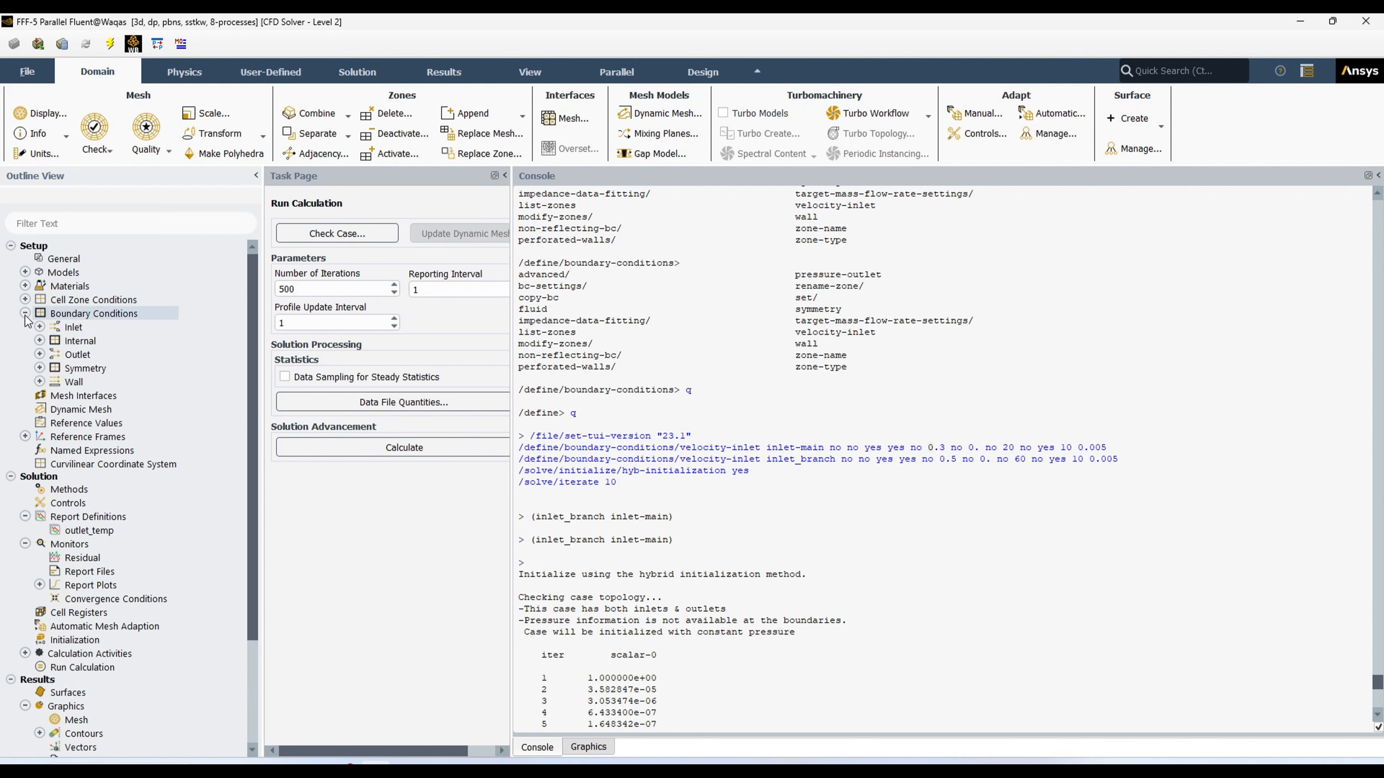
click(39, 326)
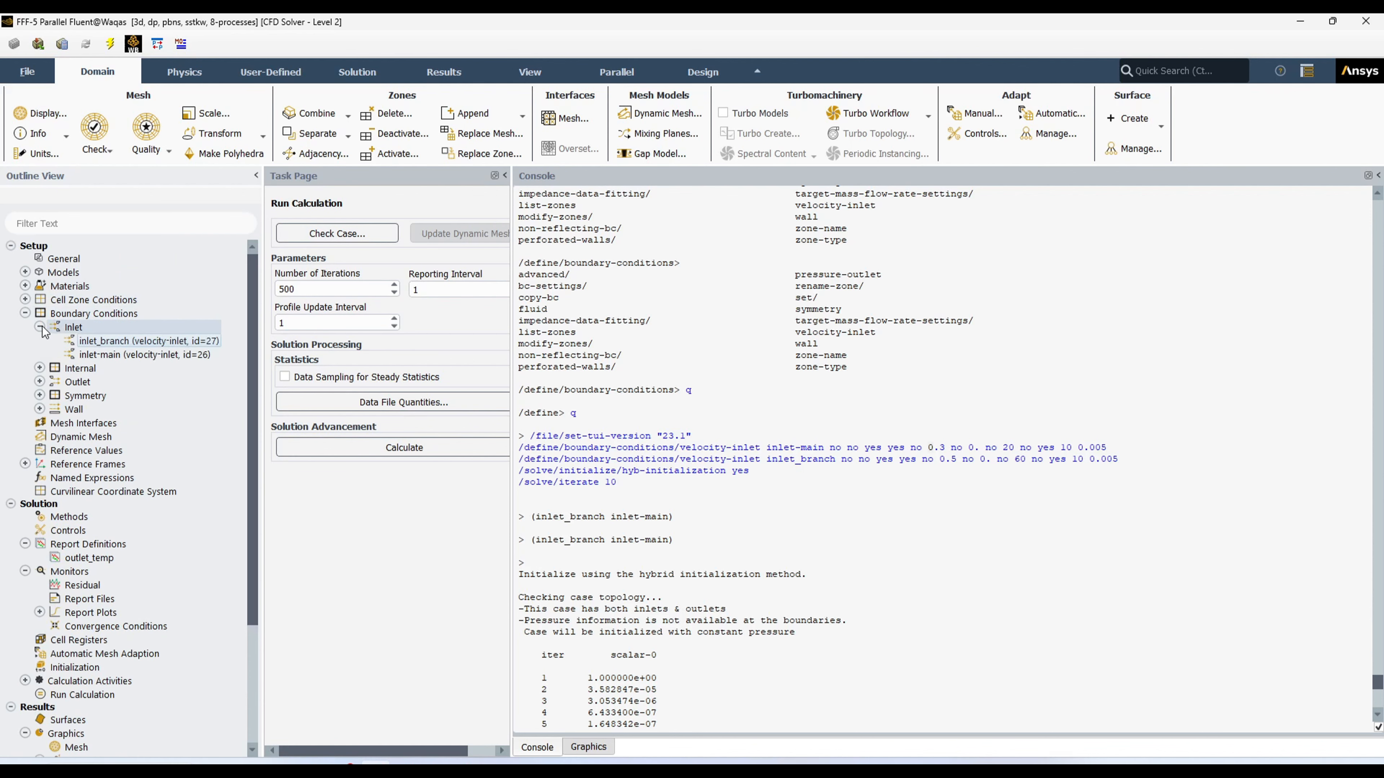
double_click(148, 339)
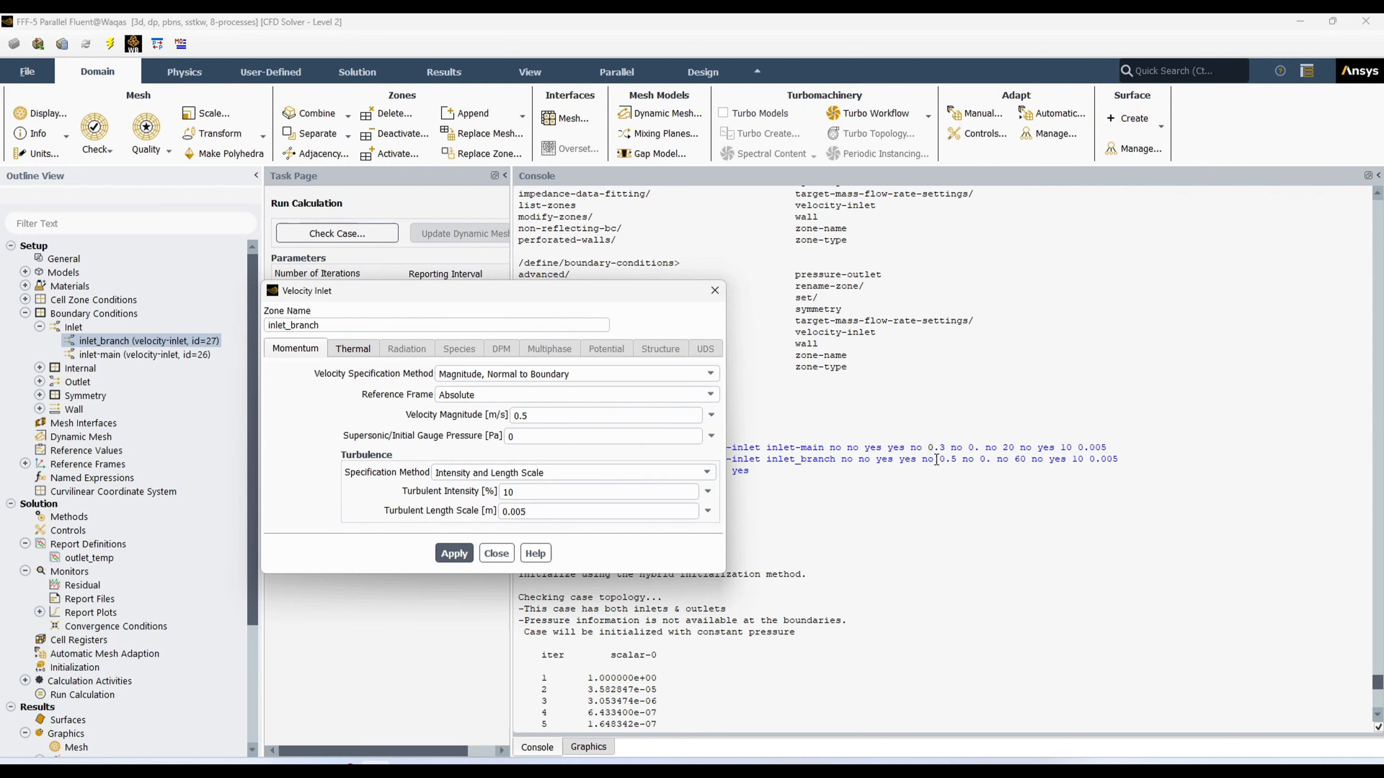
drag(934, 459, 958, 463)
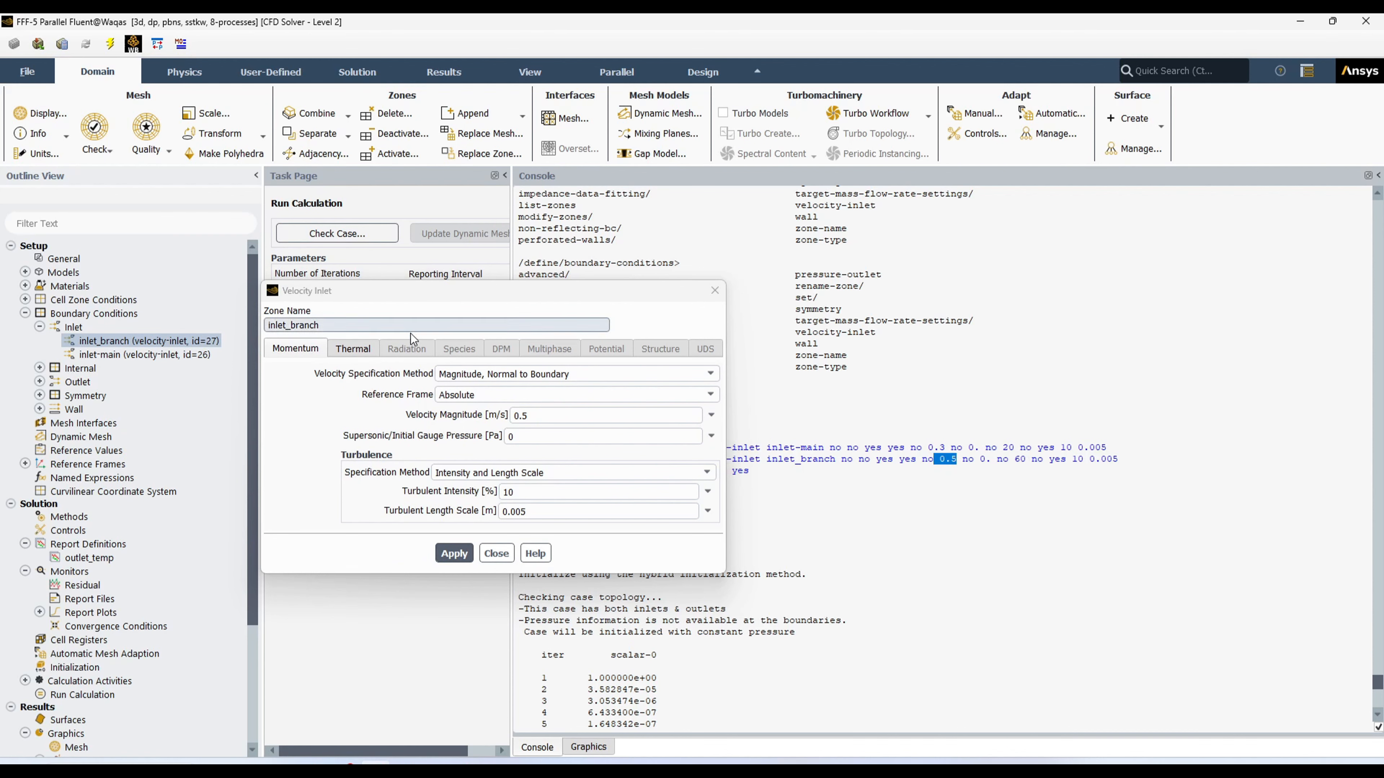
click(369, 350)
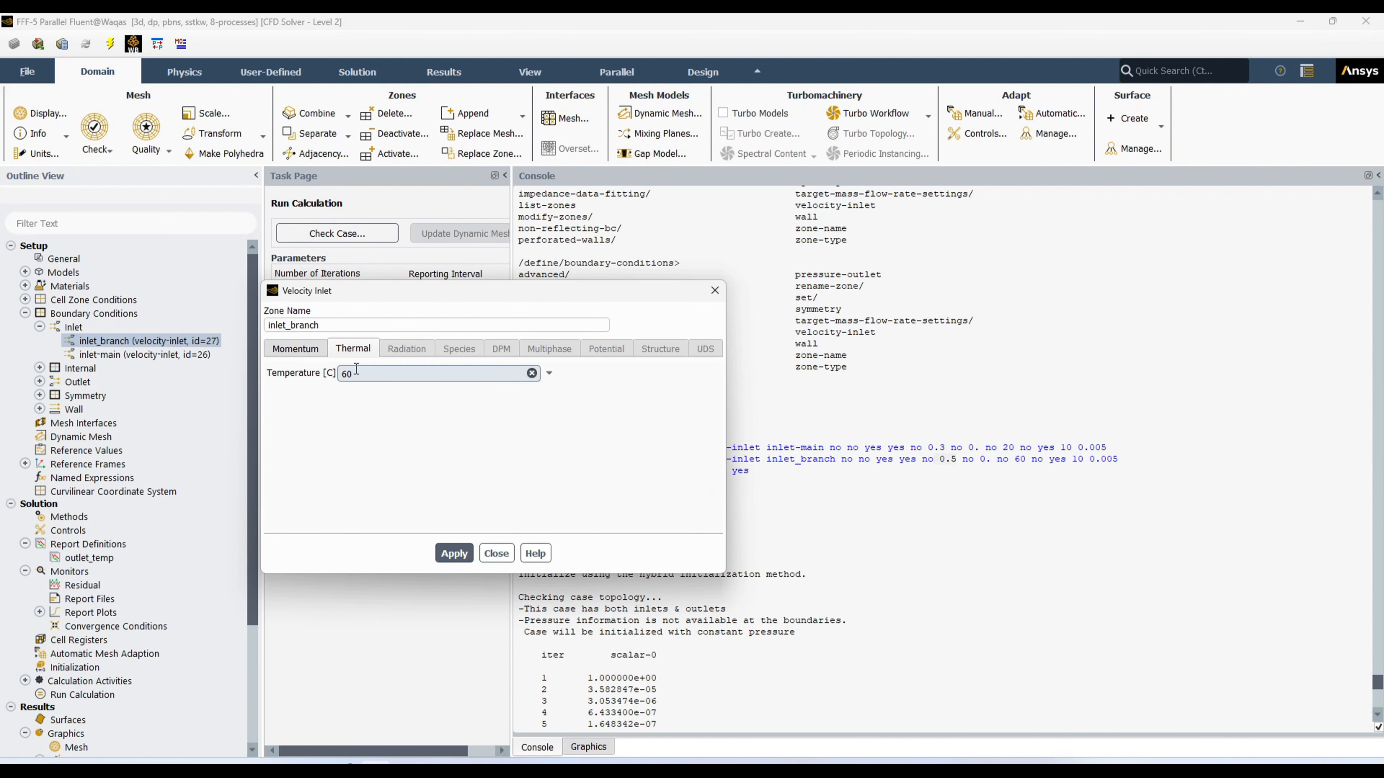
click(497, 553)
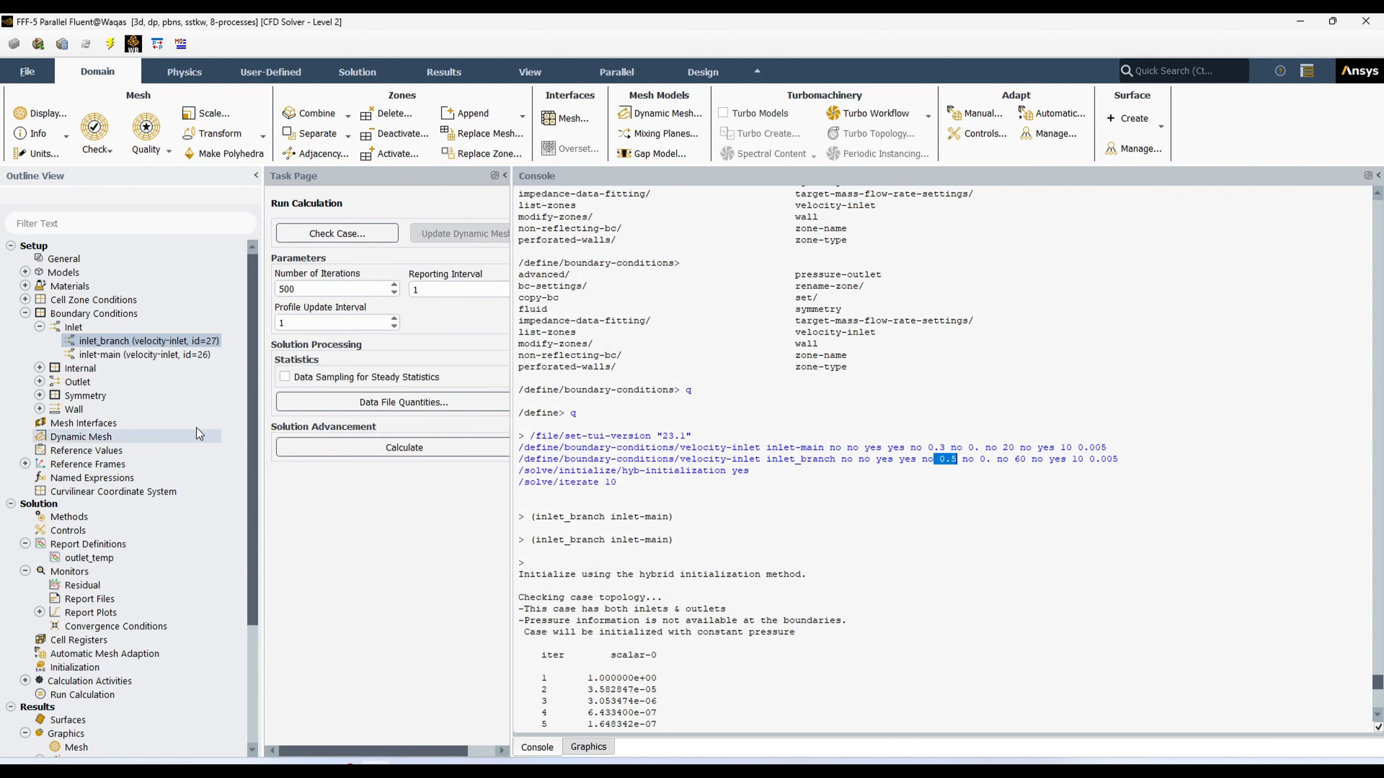
Step: Check the momentum and thermal settings of the inlet-main velocity inlet, and close its settings
click(162, 356)
double_click(163, 355)
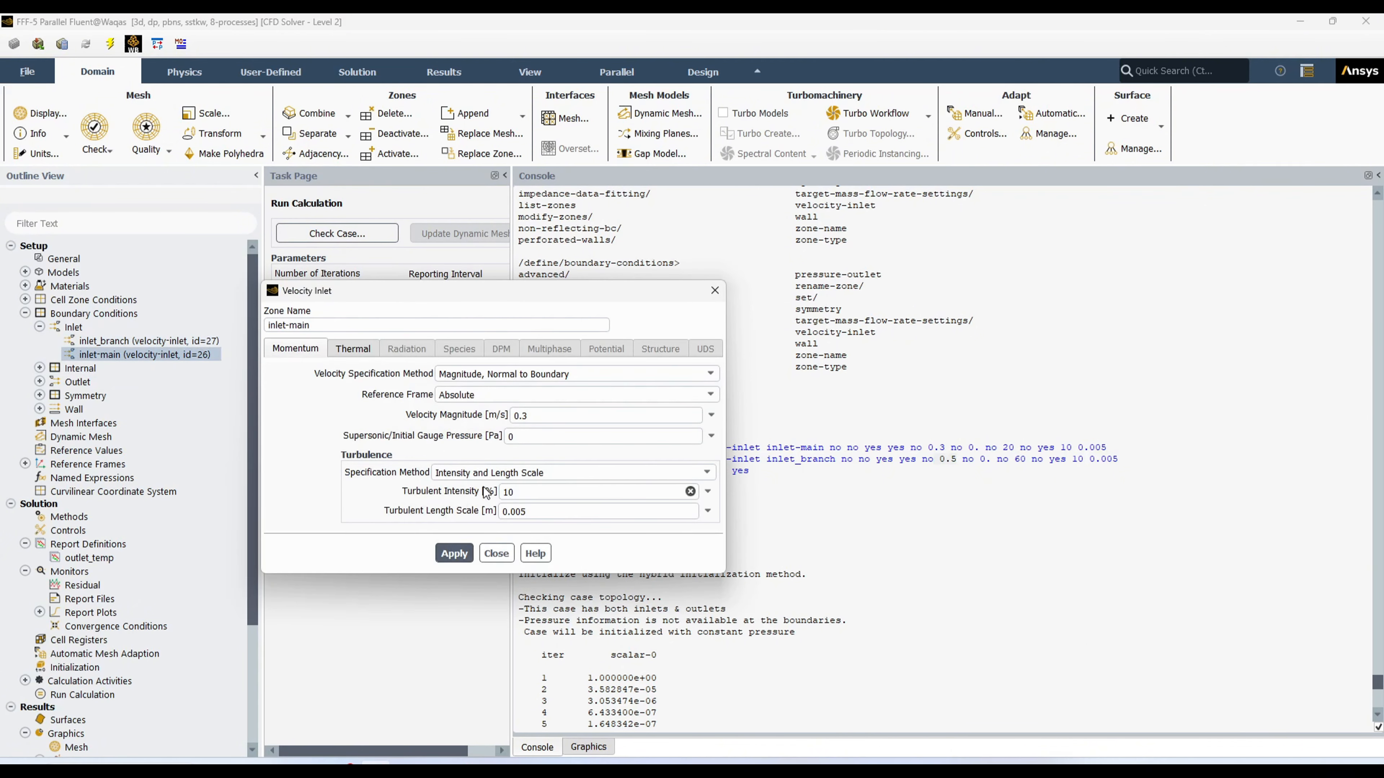
click(360, 352)
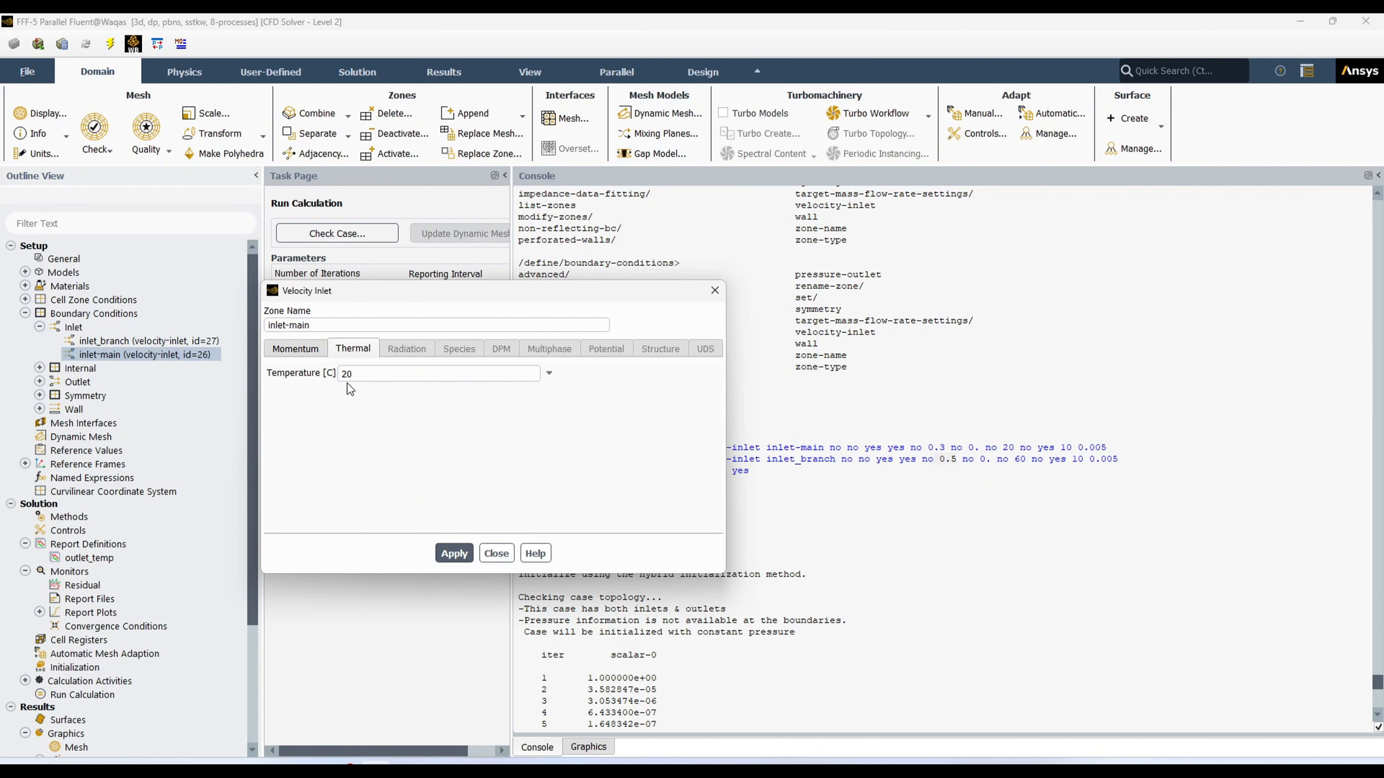
click(496, 555)
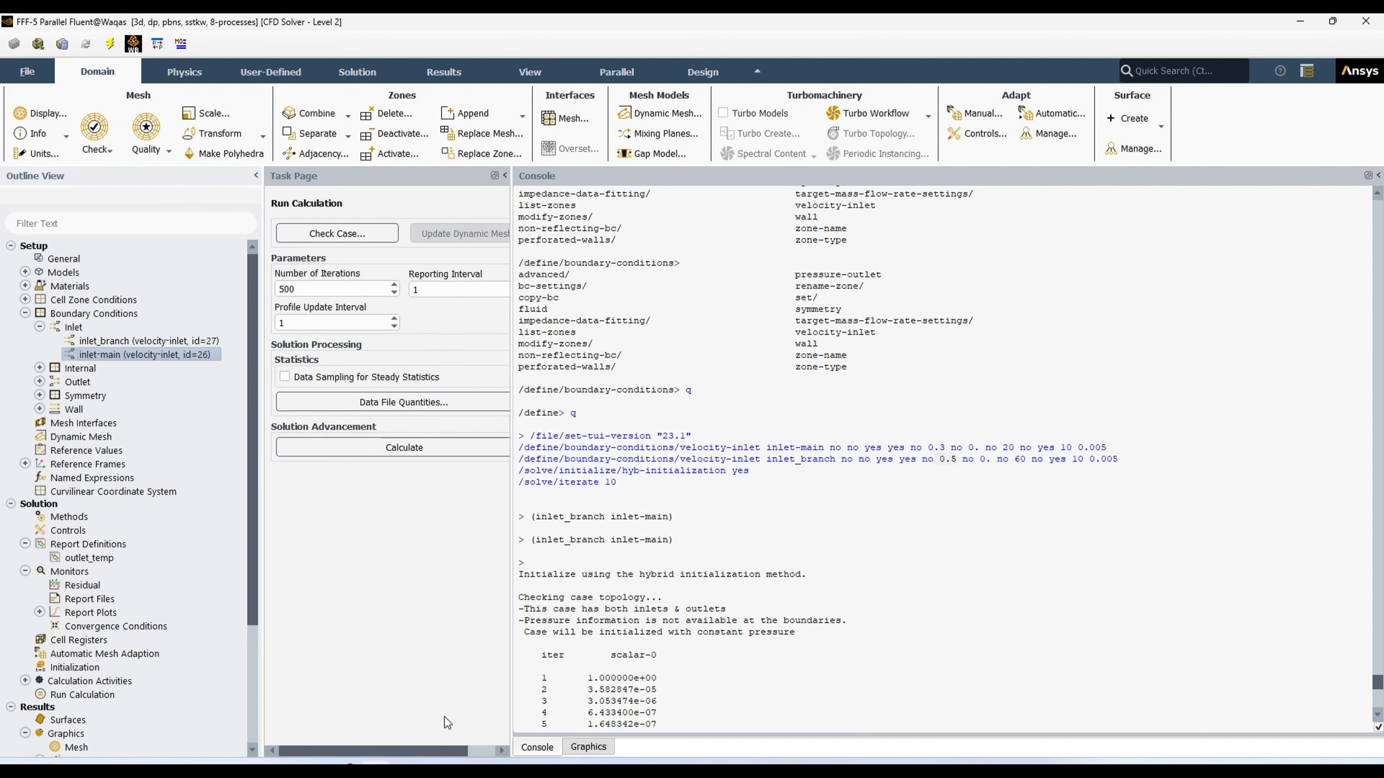
Step: Switch to Notepad and set the inlet-main velocity to 0.2 and its temperature to 10 in my_first_journal_file
click(407, 762)
click(441, 141)
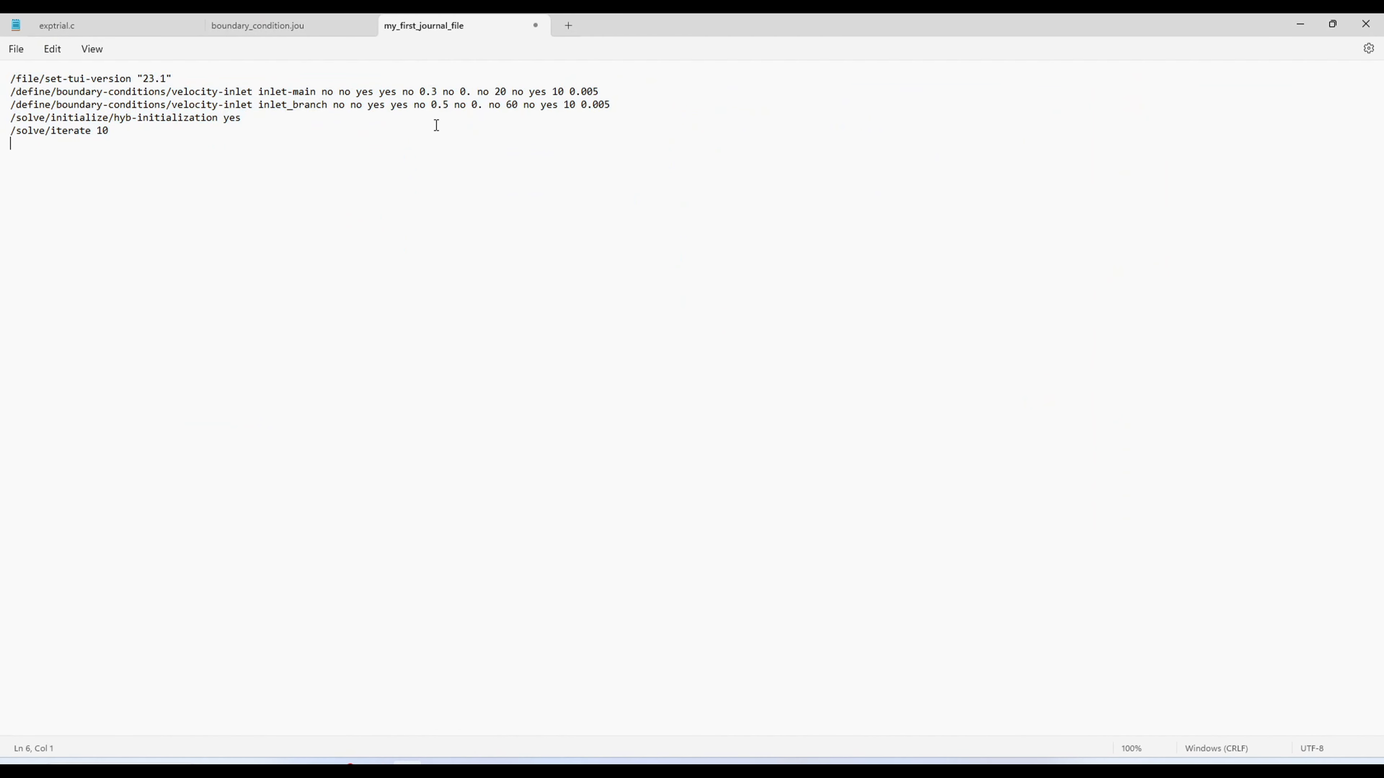
click(433, 94)
key(BackSpace)
text(2)
key(shift+Right)
text(1)
Step: Set the inlet_branch velocity to 0.6 and its temperature to 80 in the journal, and save and close the file
key(shift+Left)
text(6)
key(shift+Right)
text(8)
click(460, 405)
click(535, 25)
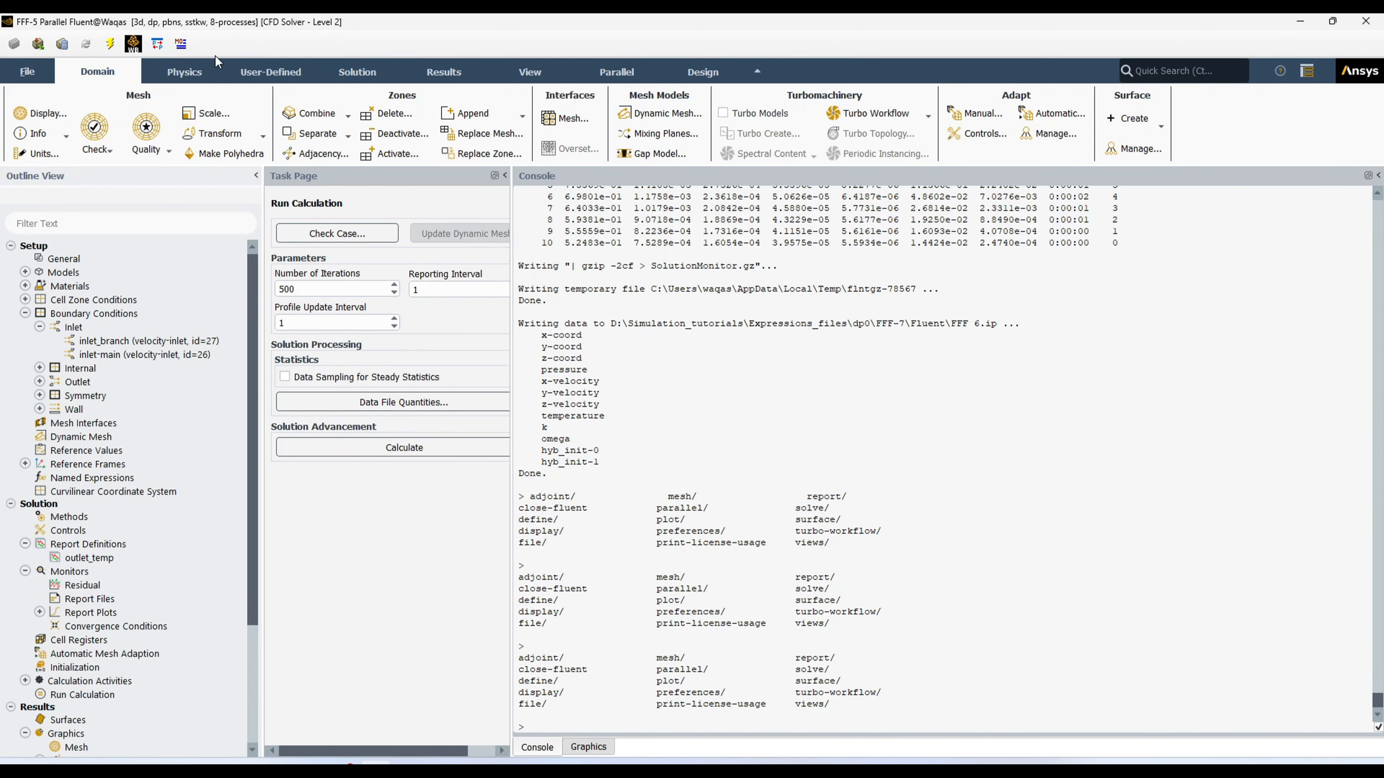
Step: Switch to Fluent and read the journal my_first_journal_file.jou, answering Yes to the file read/write question and to continuing
click(37, 68)
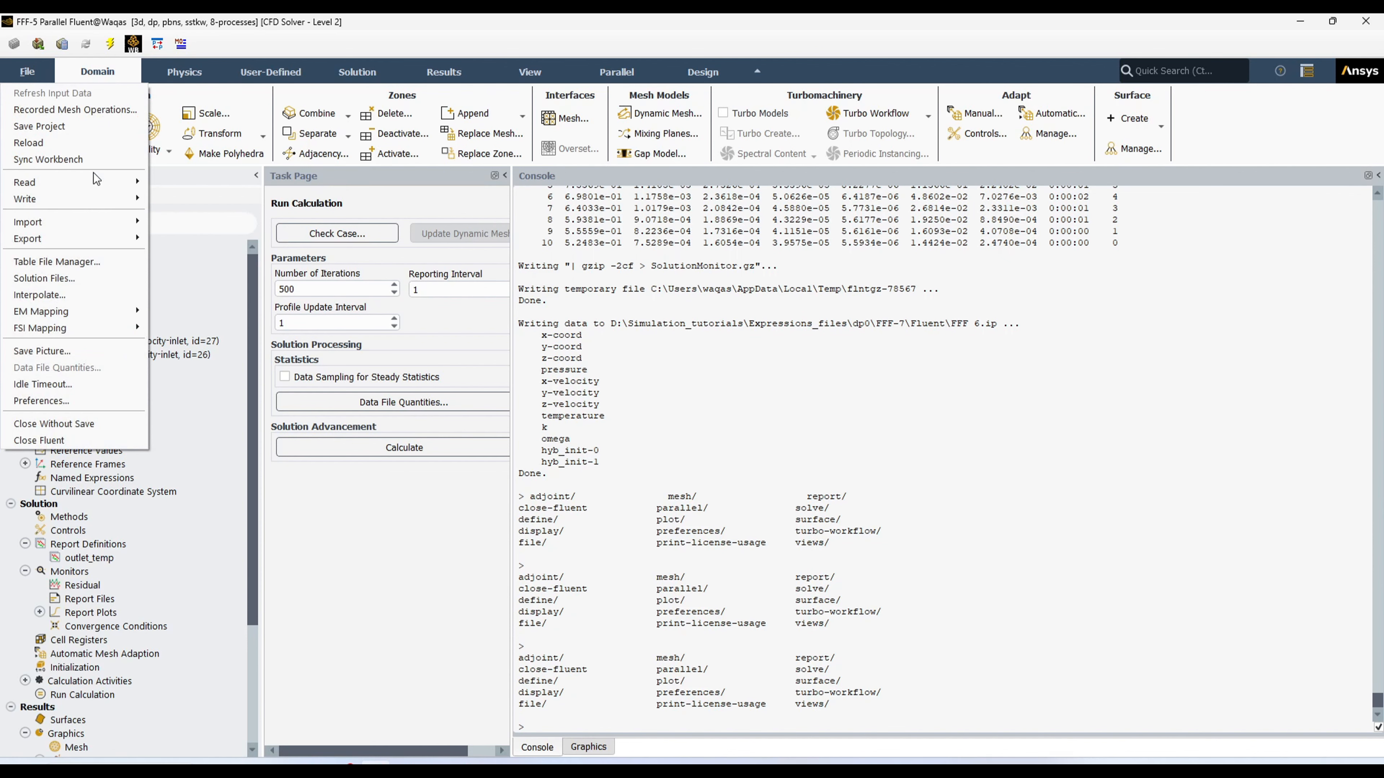
mouse_move(97, 180)
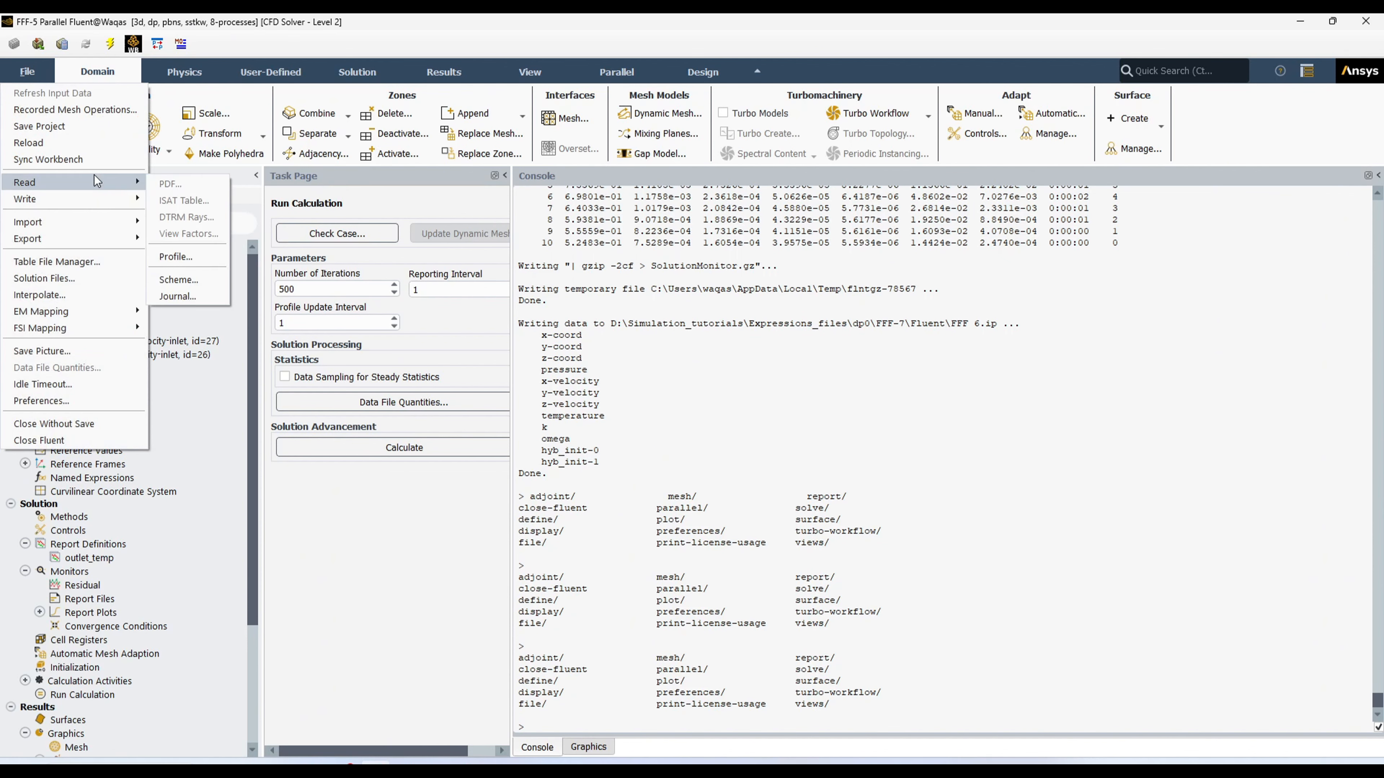
click(192, 290)
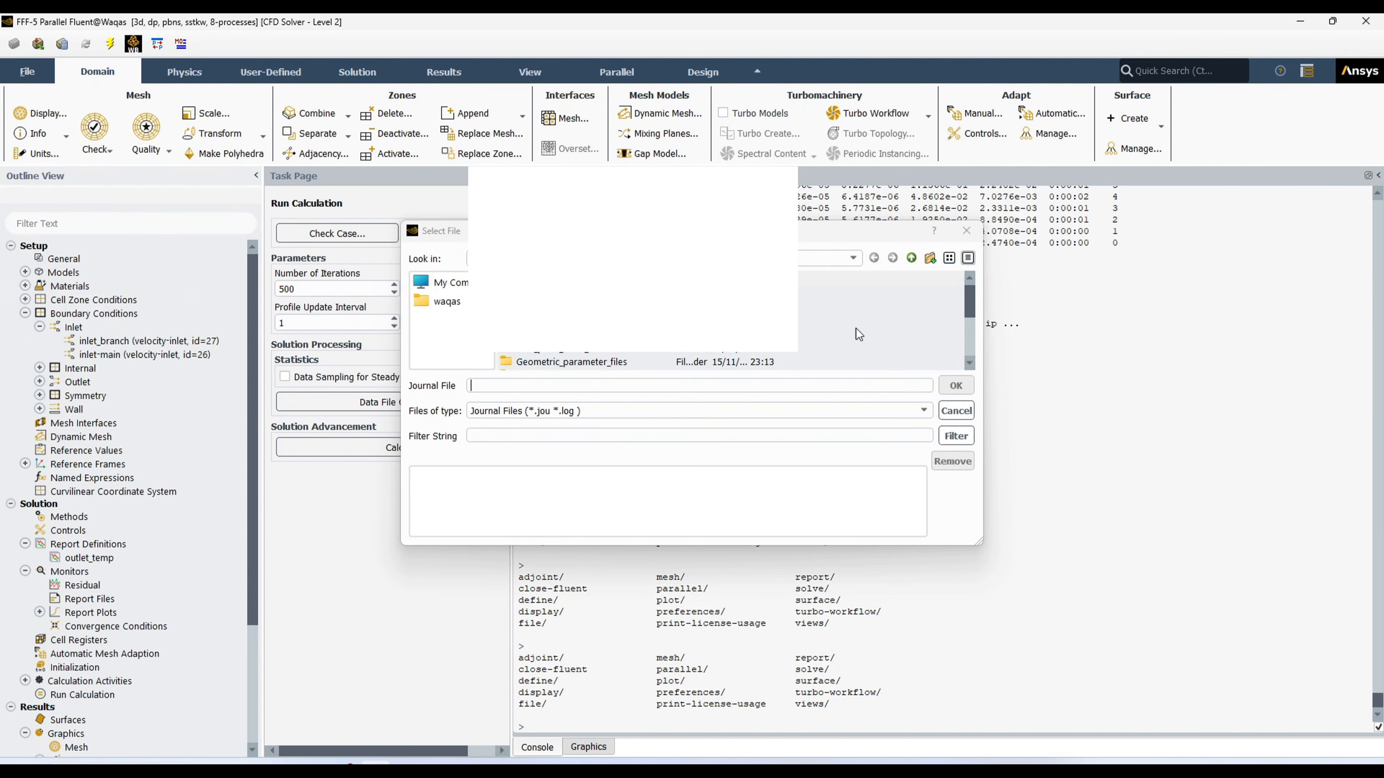
scroll(859, 334, down, 5)
double_click(589, 362)
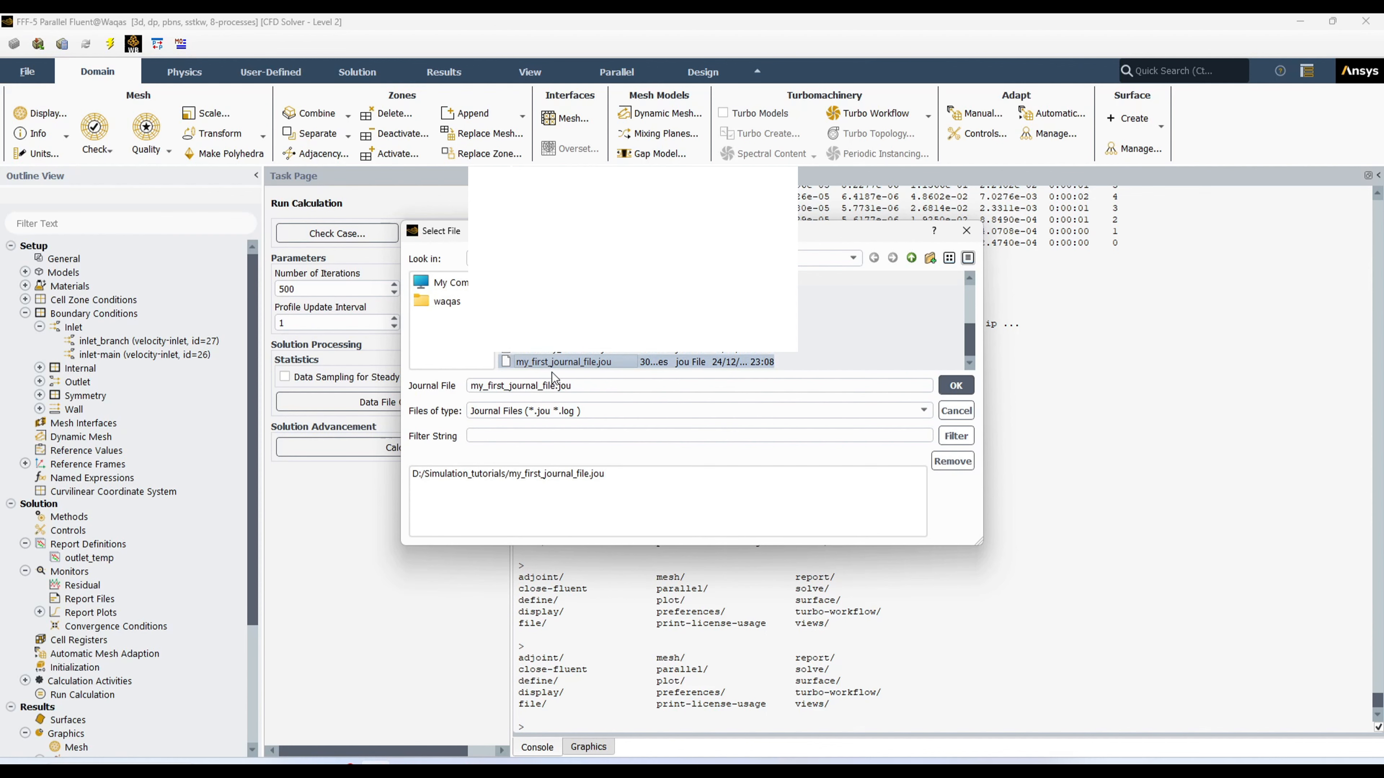
click(956, 386)
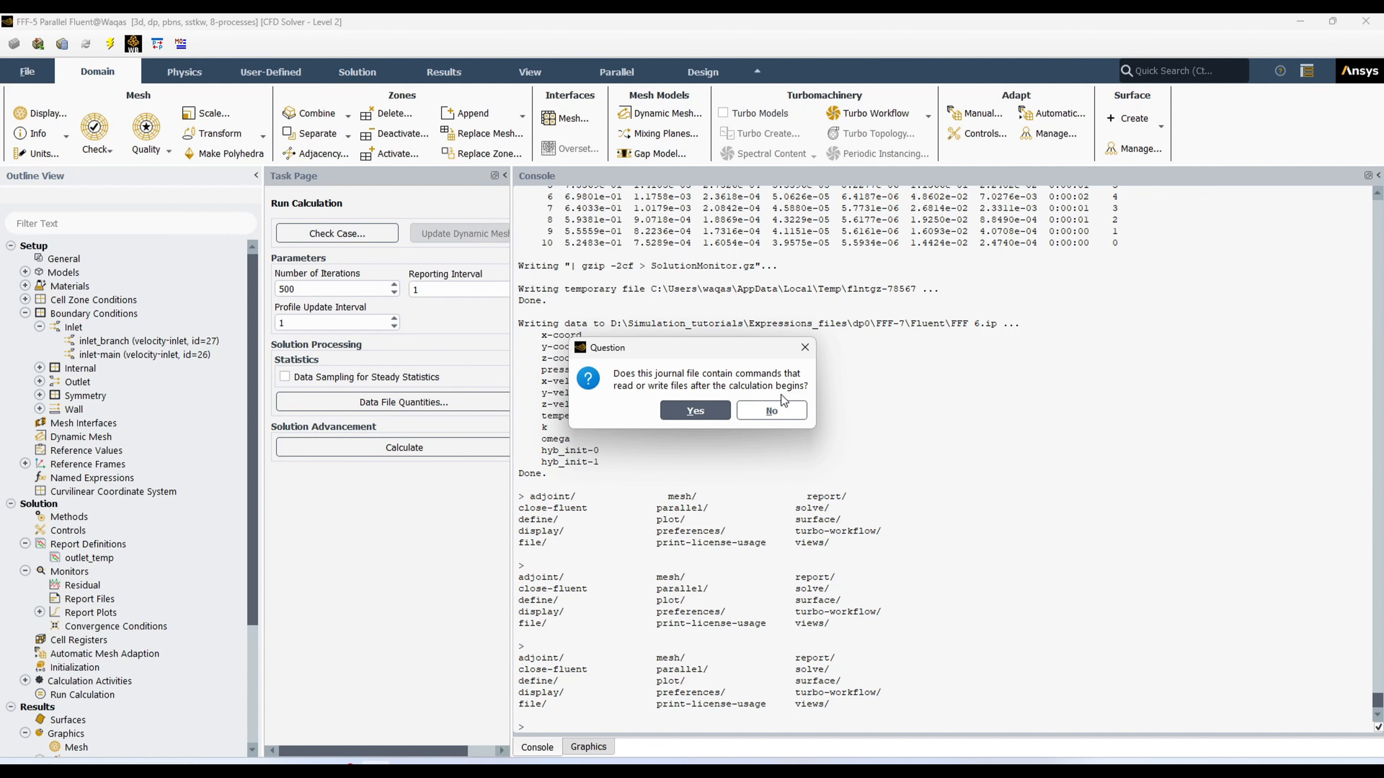
click(693, 413)
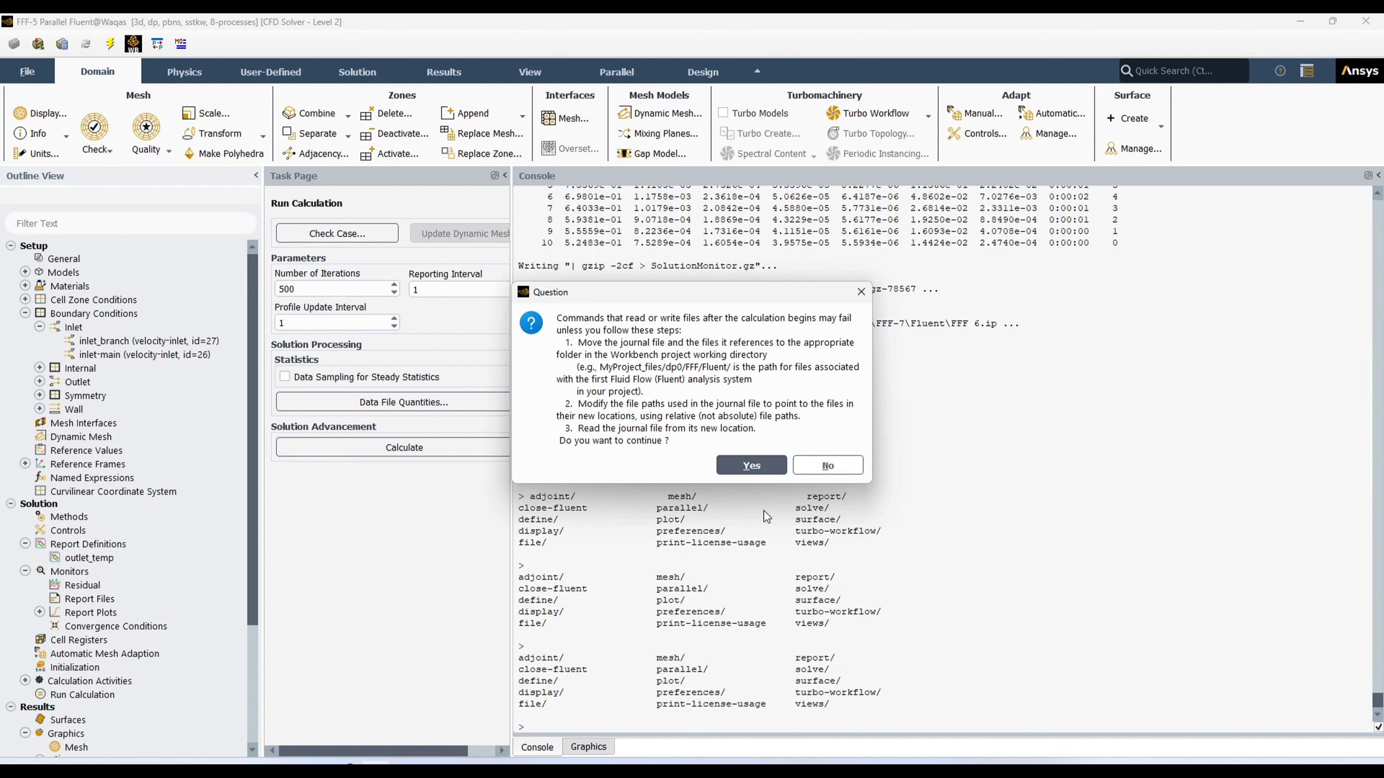
click(754, 467)
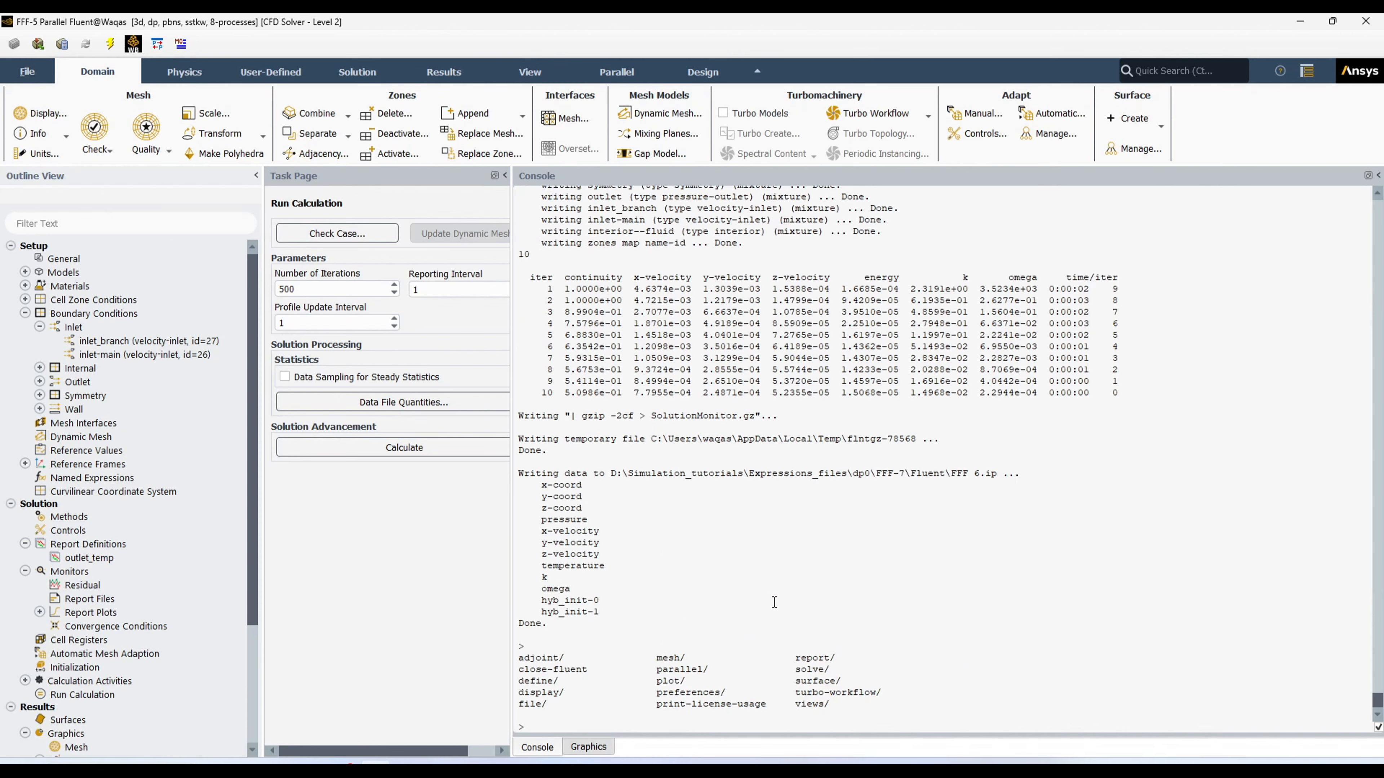
Step: Review the journal commands echoed in the console and check the inlet_branch temperature and velocity settings against them
scroll(790, 622, up, 20)
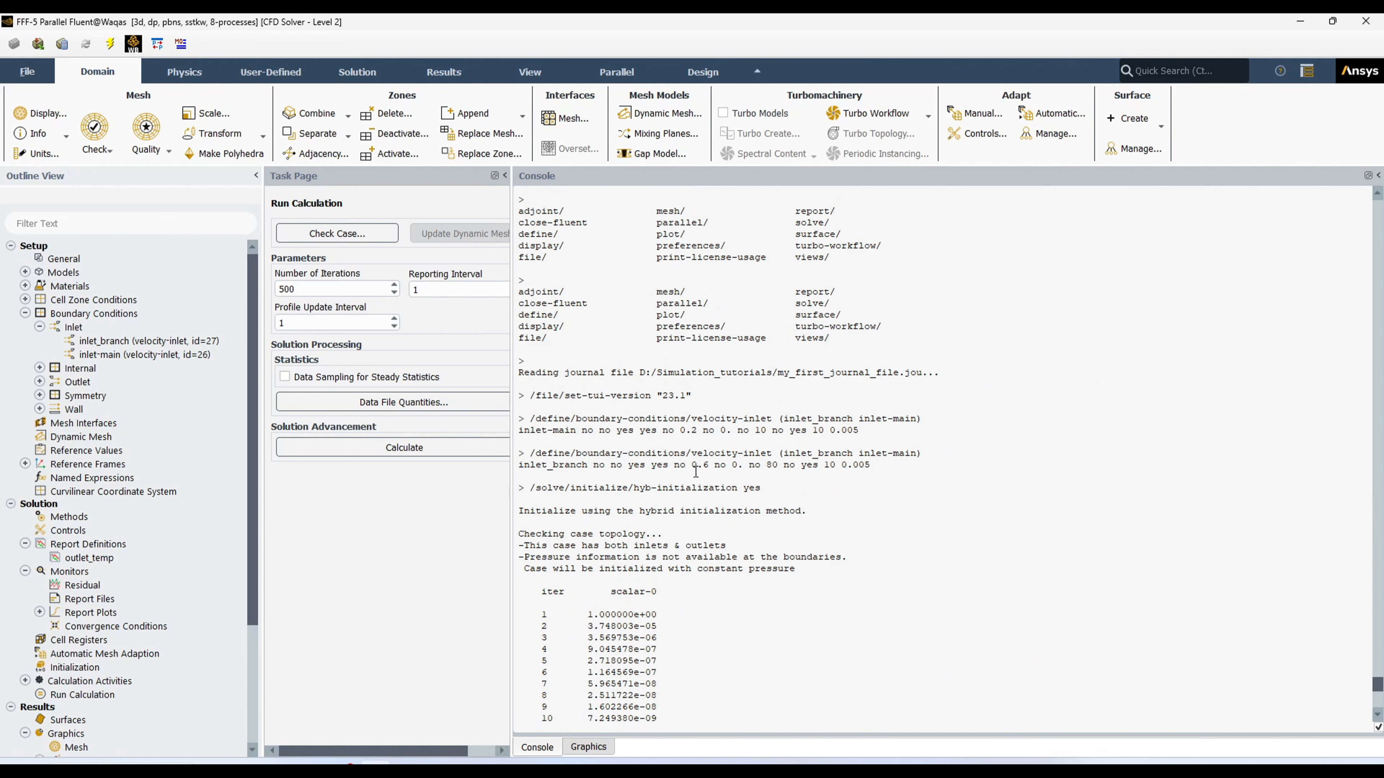
double_click(127, 341)
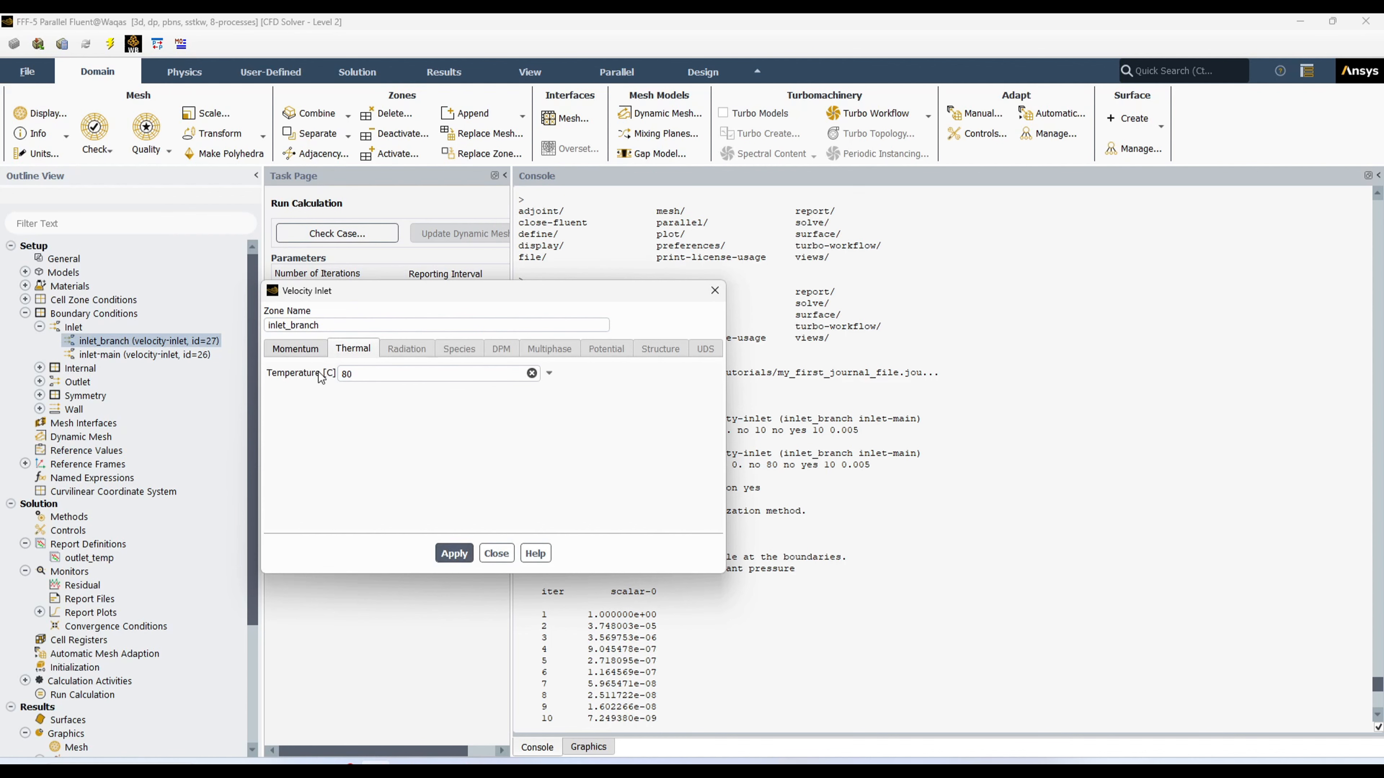
click(295, 348)
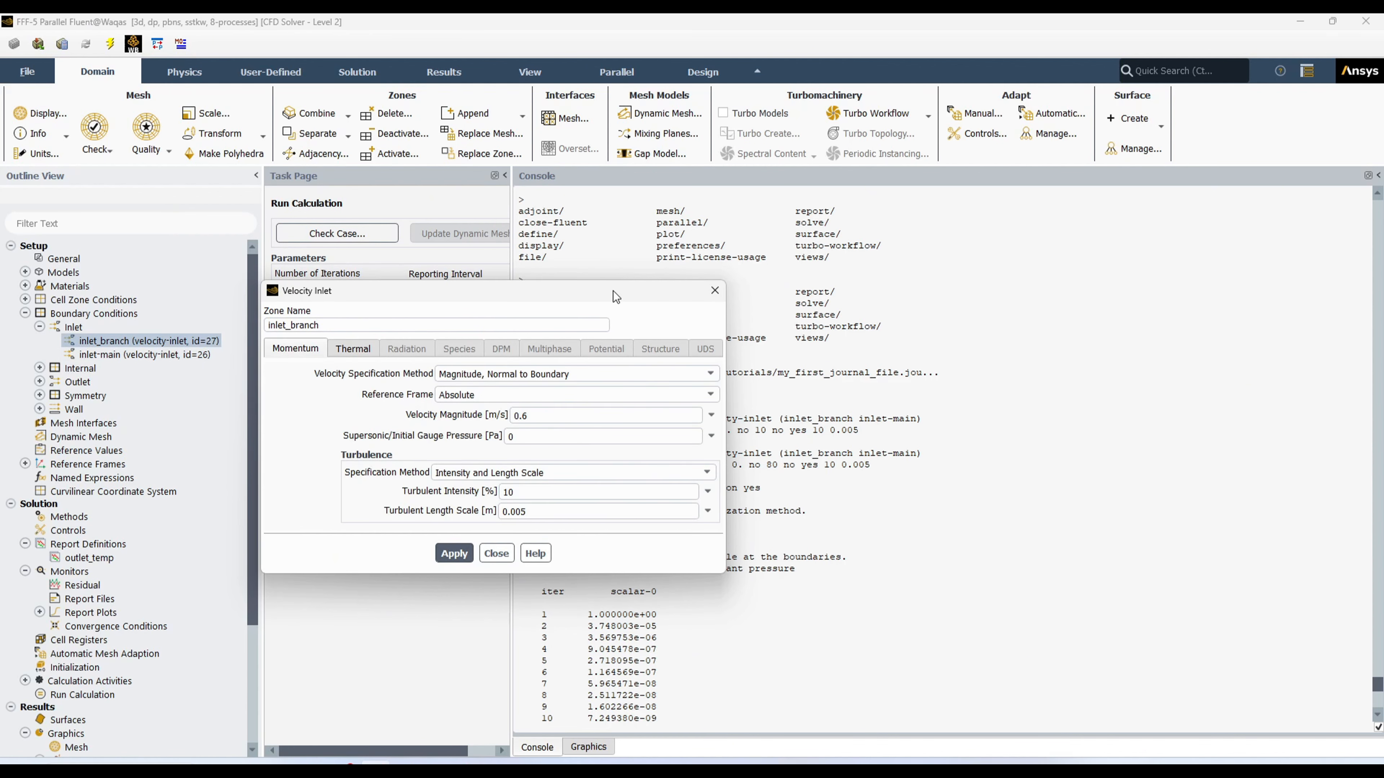
drag(613, 292, 519, 298)
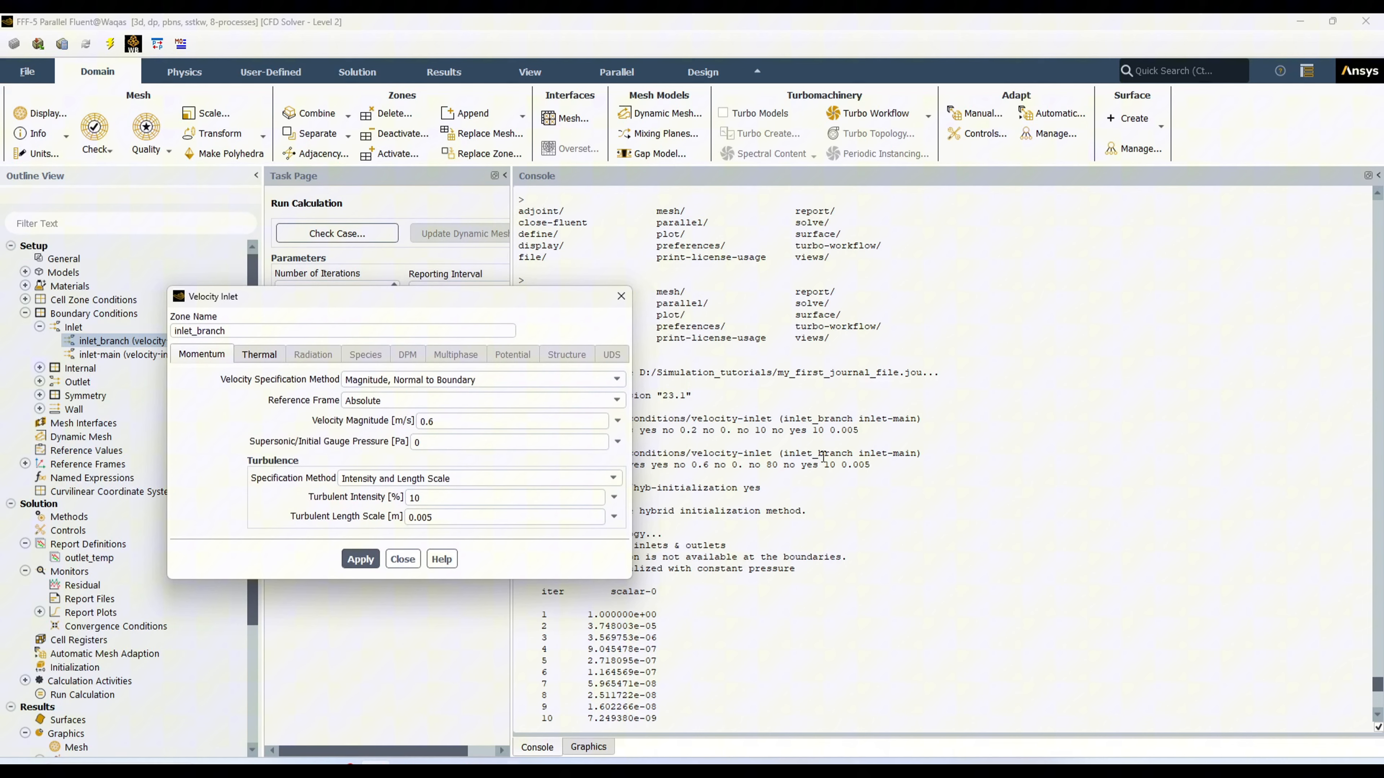
click(402, 559)
Step: Check the inlet-main velocity magnitude and temperature against the echoed journal command, and close its settings
double_click(151, 355)
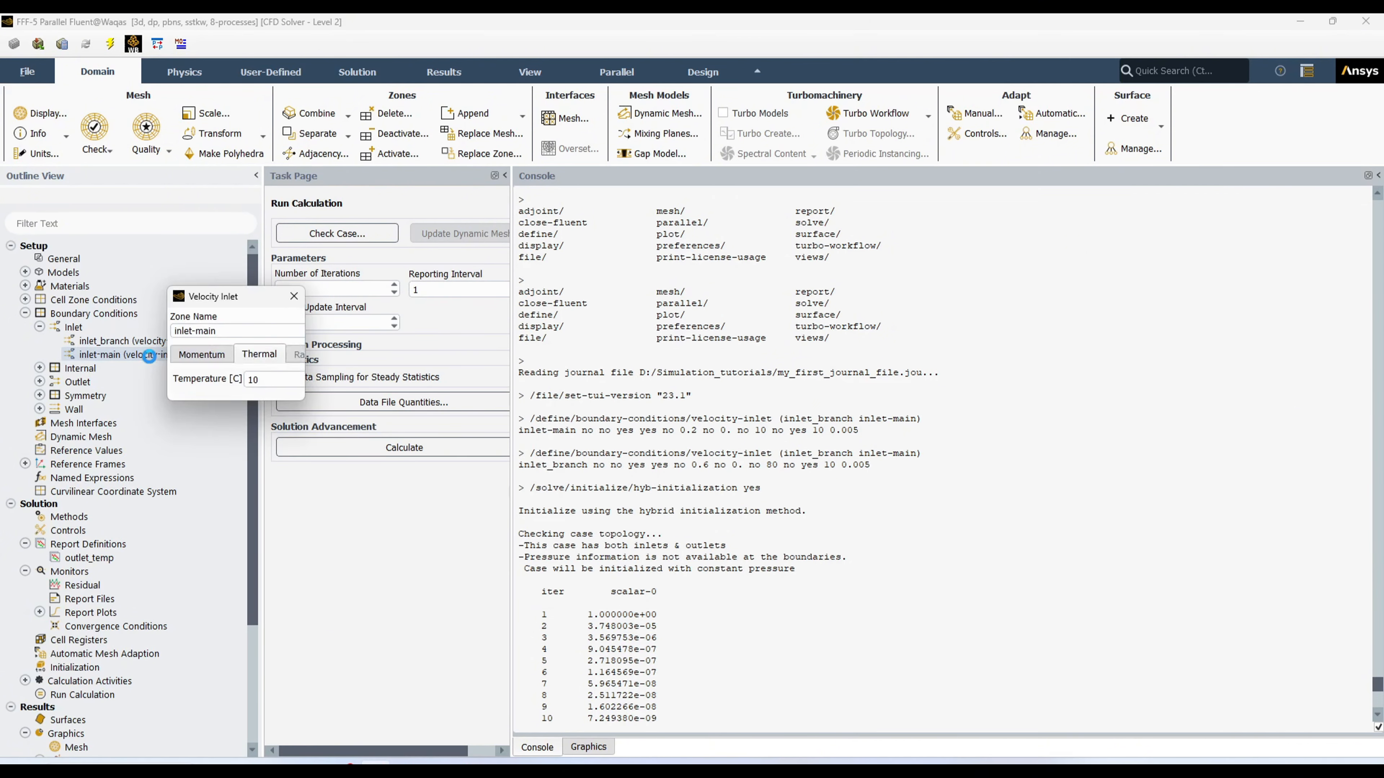
click(203, 355)
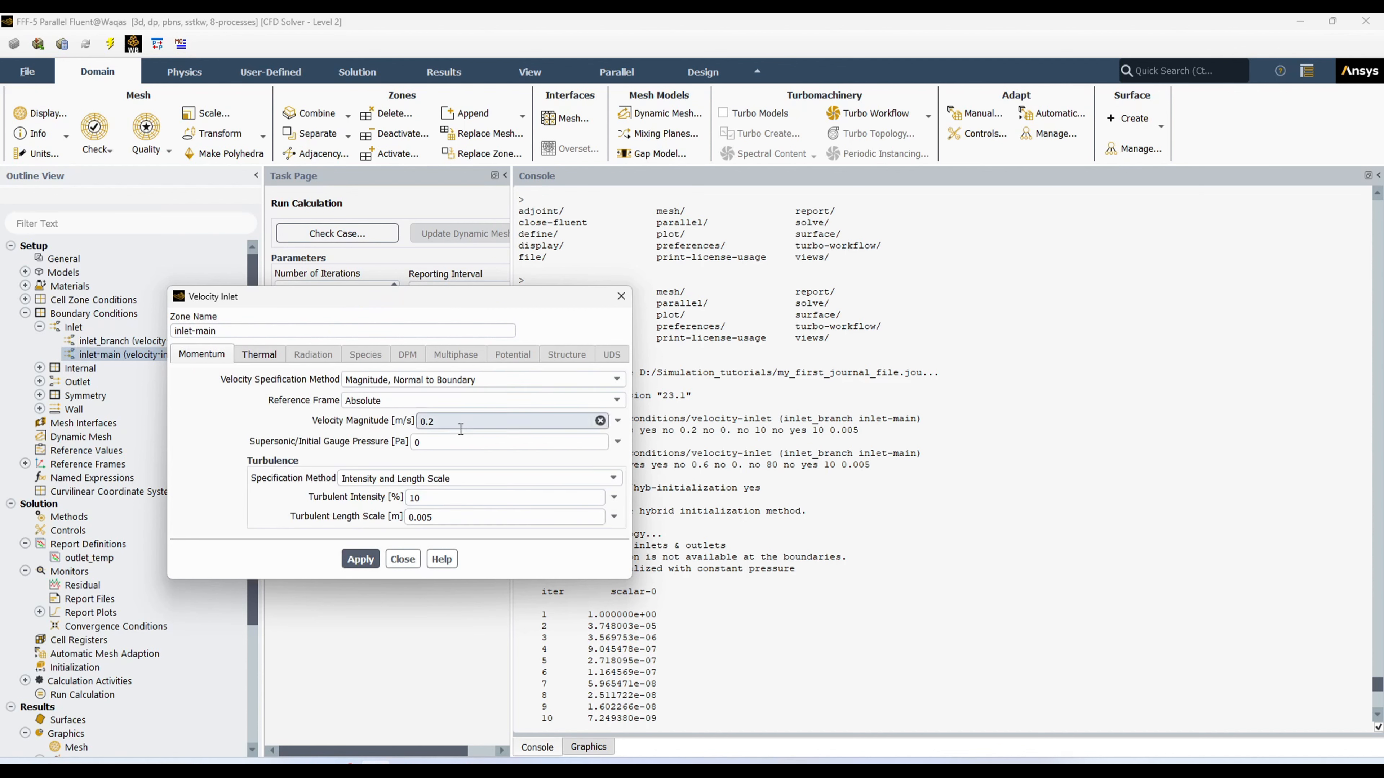
click(268, 360)
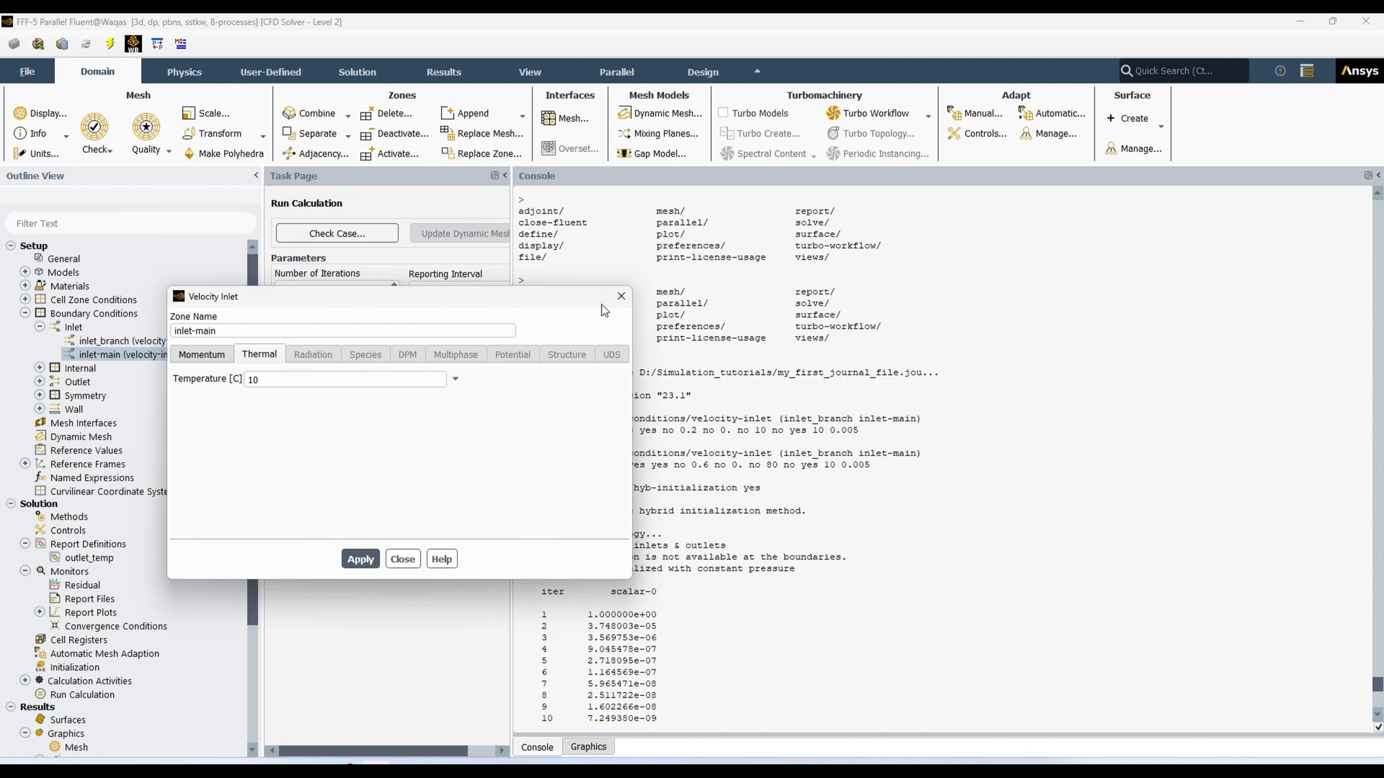
click(619, 299)
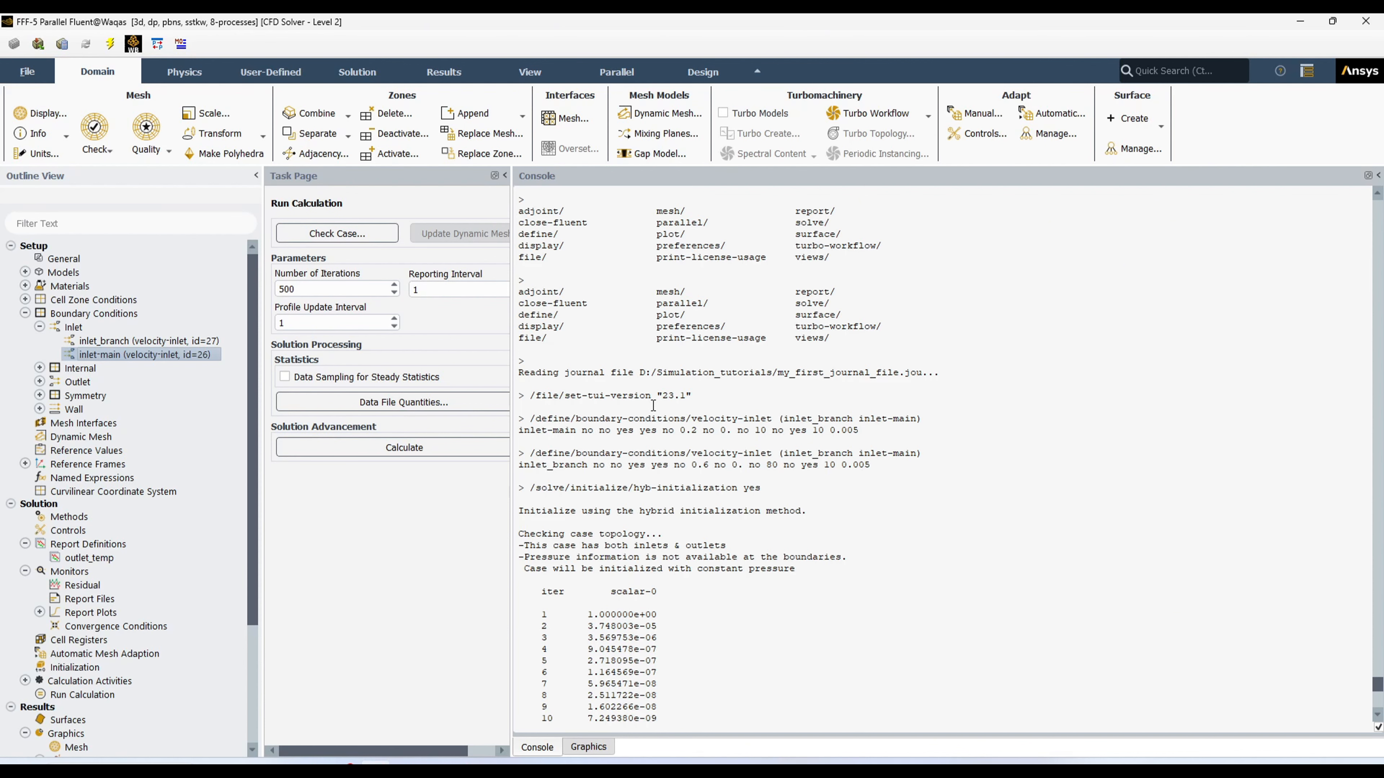
Step: Look over the inlet, initialization and iteration commands in boundary_condition.jou, then return to Fluent and collapse the Inlet group
click(406, 764)
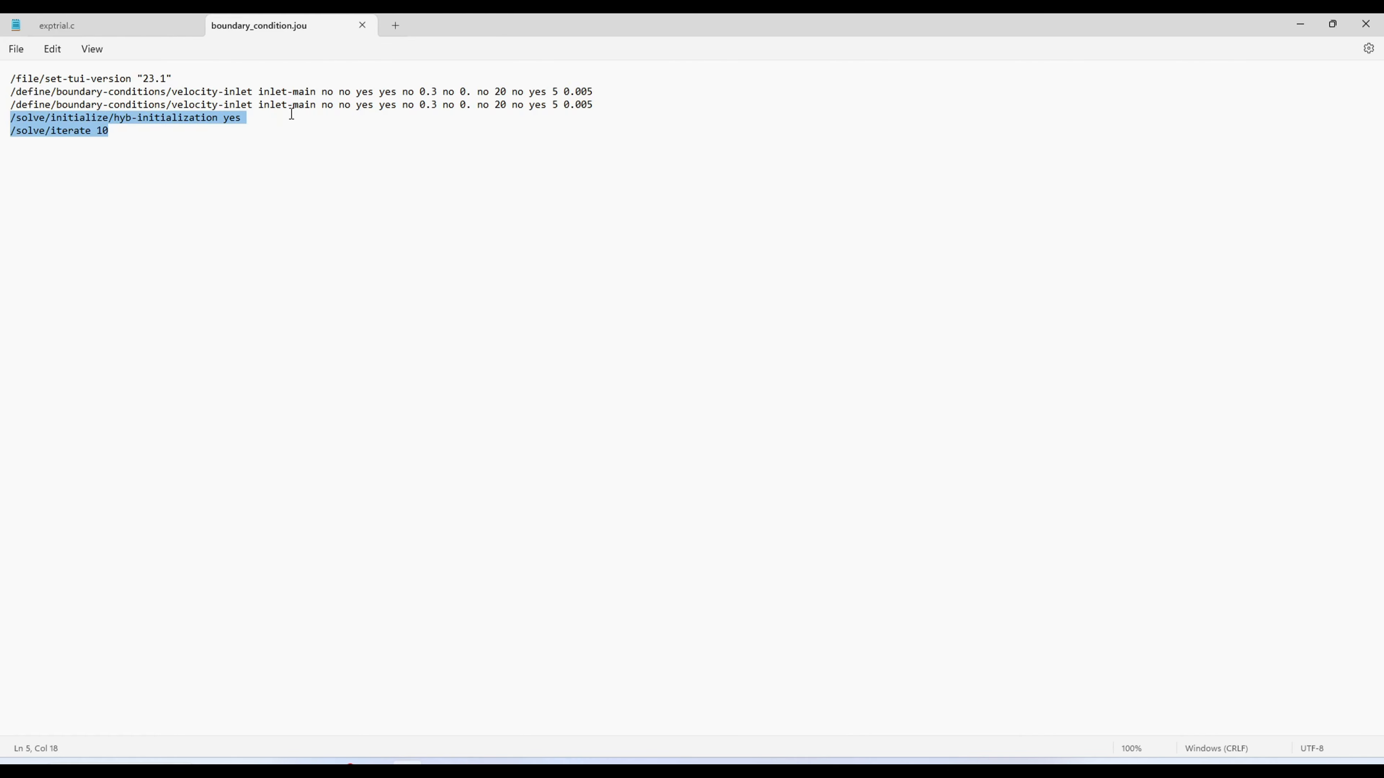
click(1300, 24)
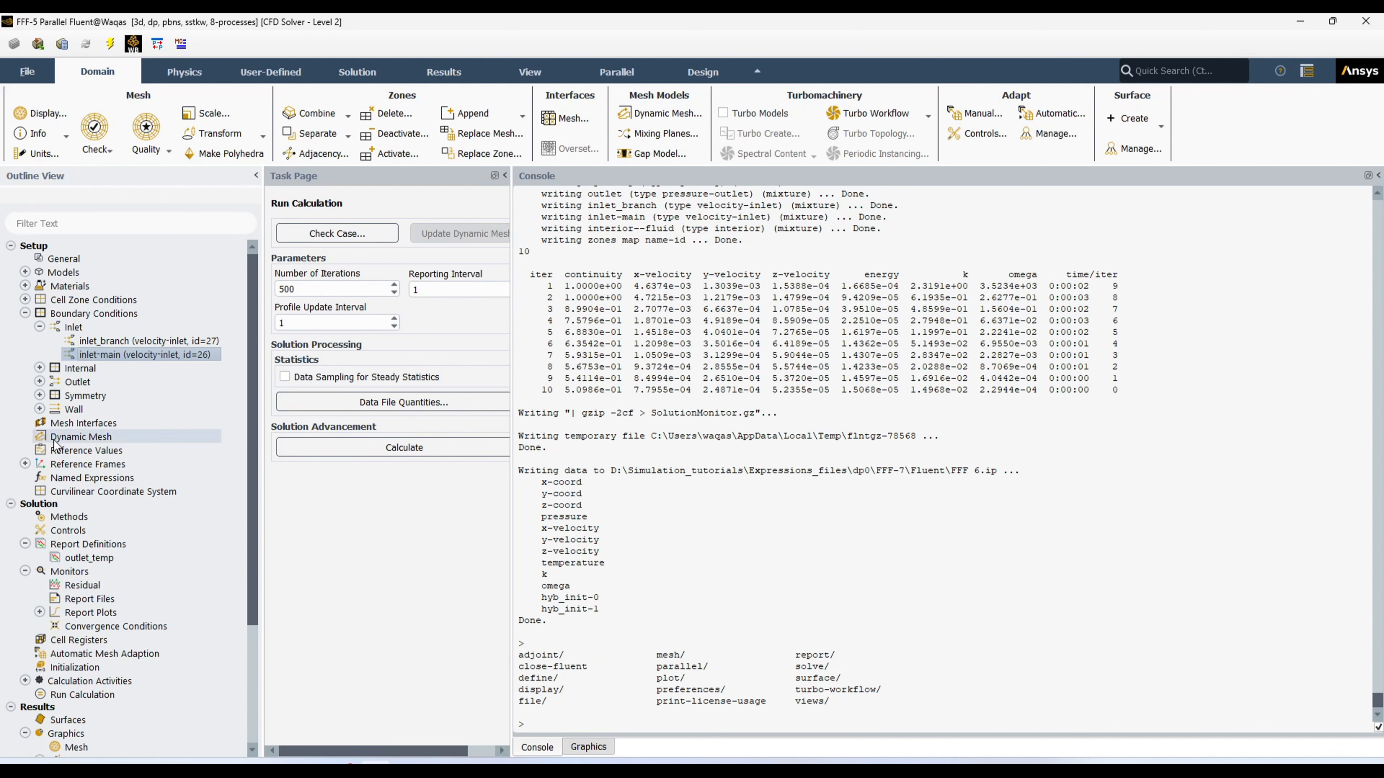
click(39, 327)
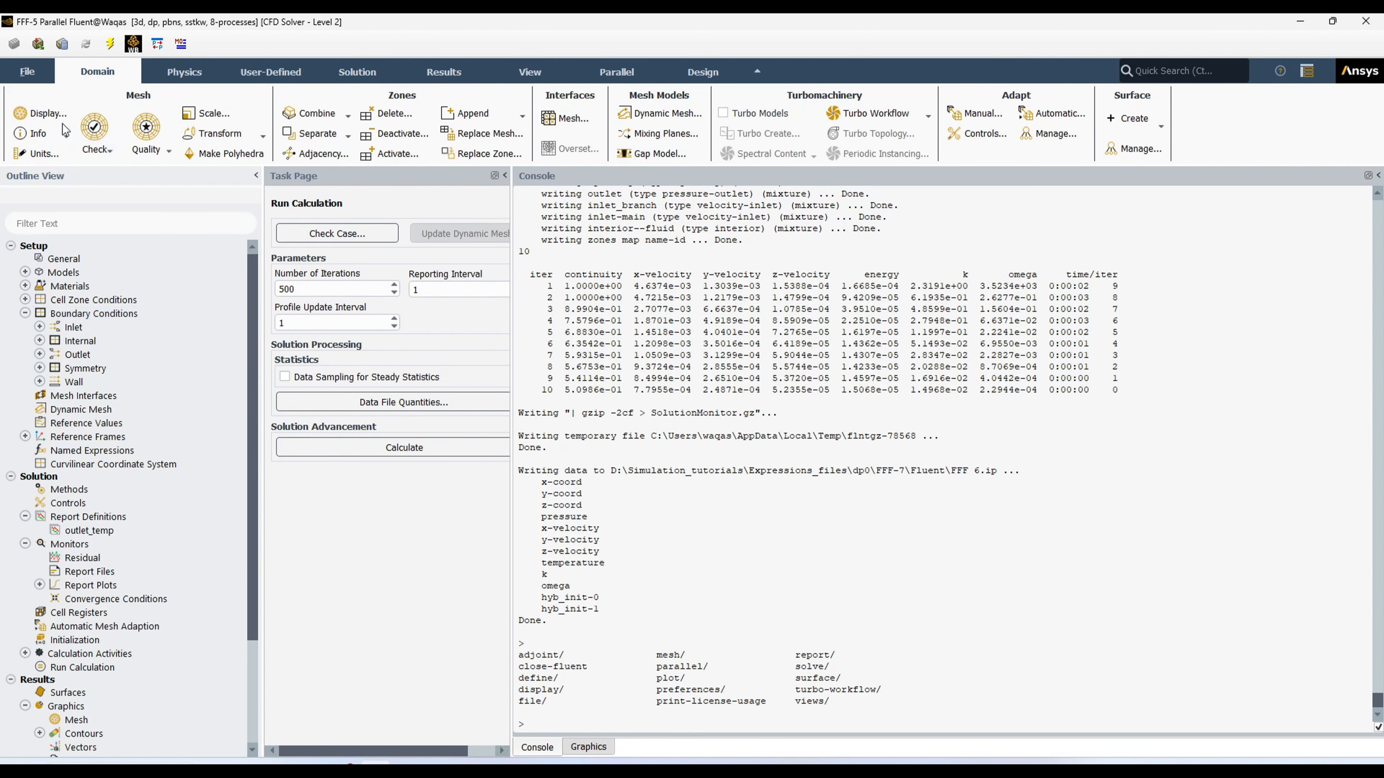
Step: Start recording a journal to a file named GUI
click(28, 72)
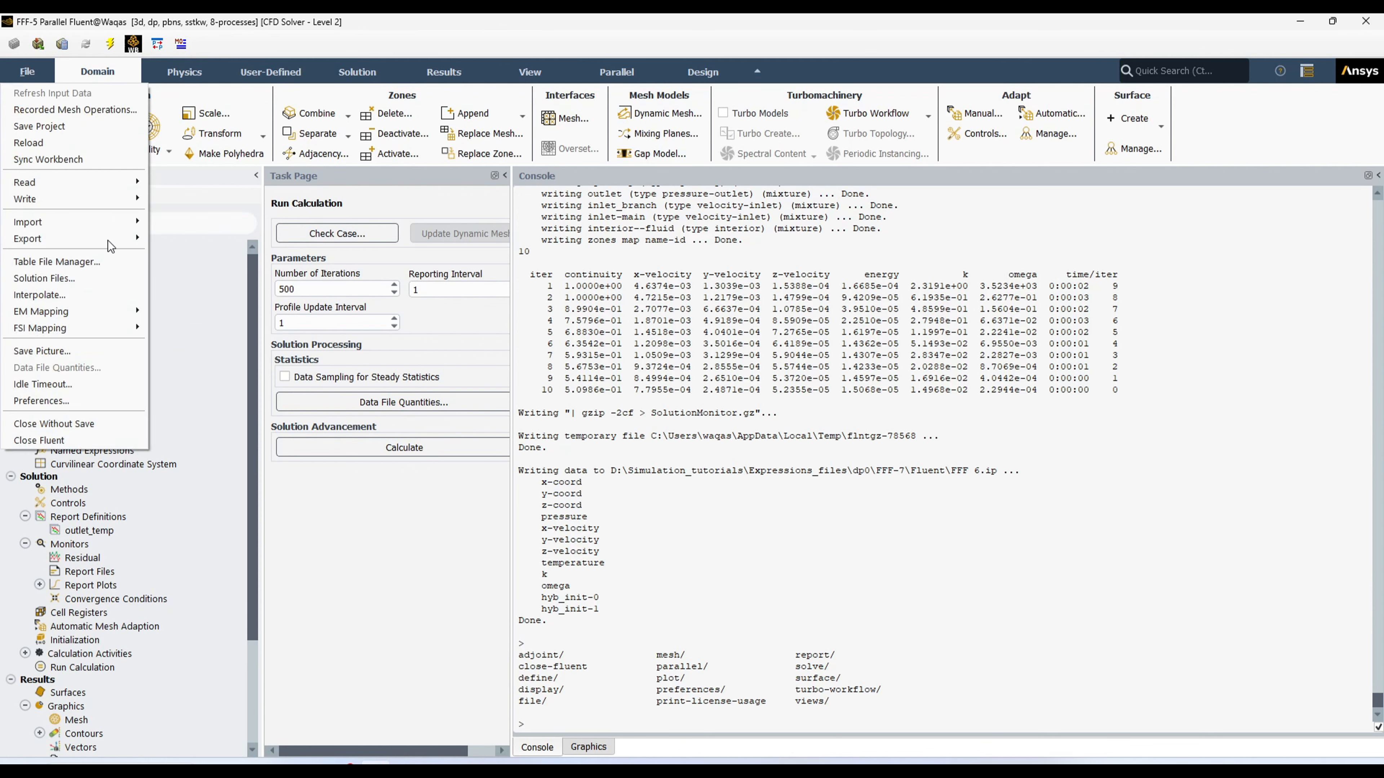
mouse_move(101, 202)
click(175, 225)
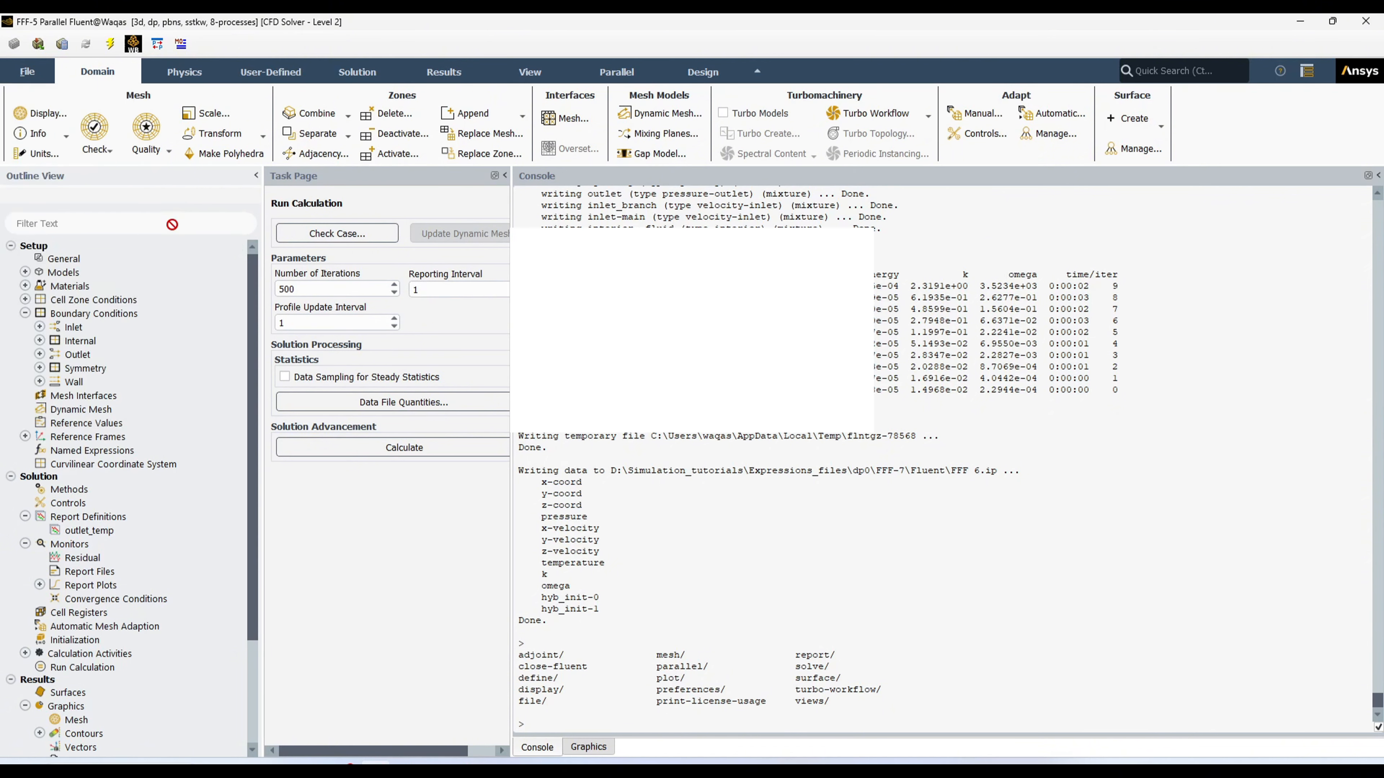
click(563, 480)
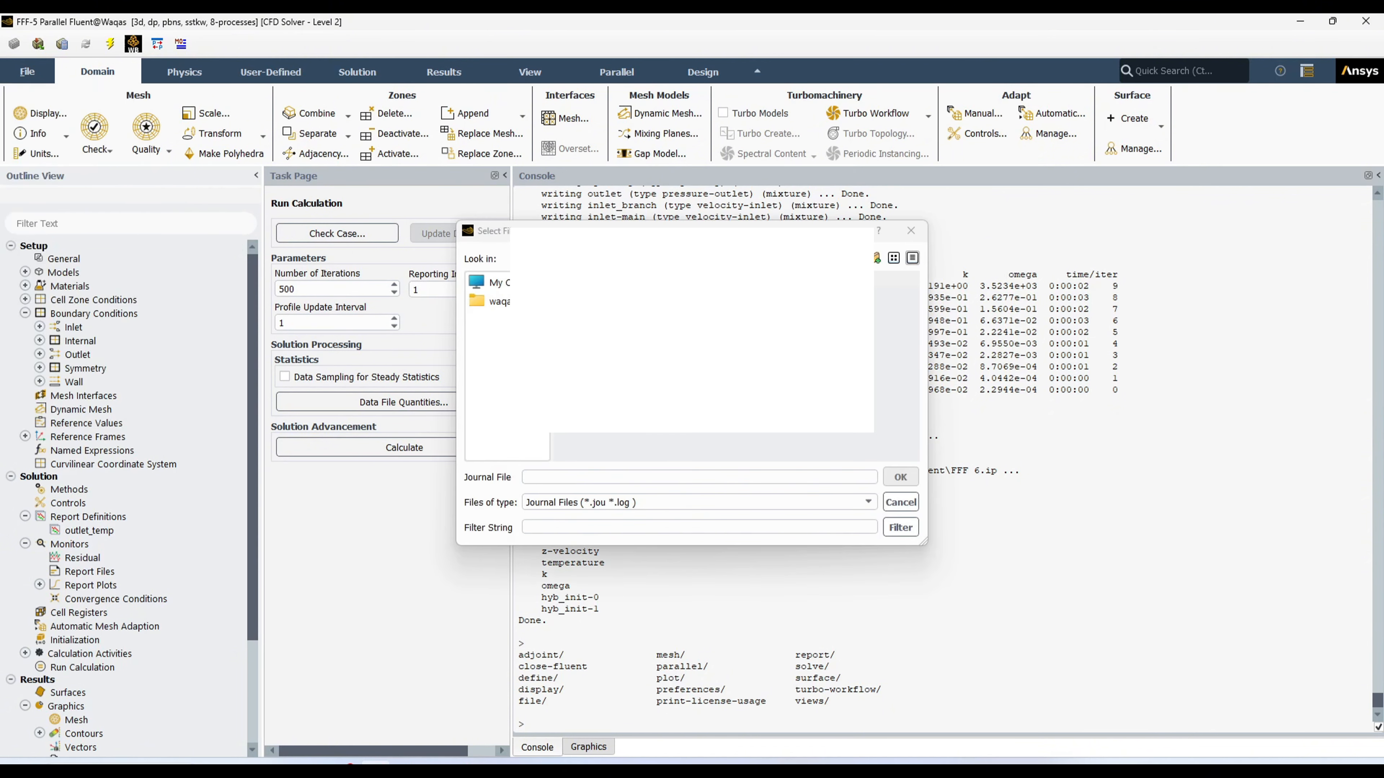
text(GUI)
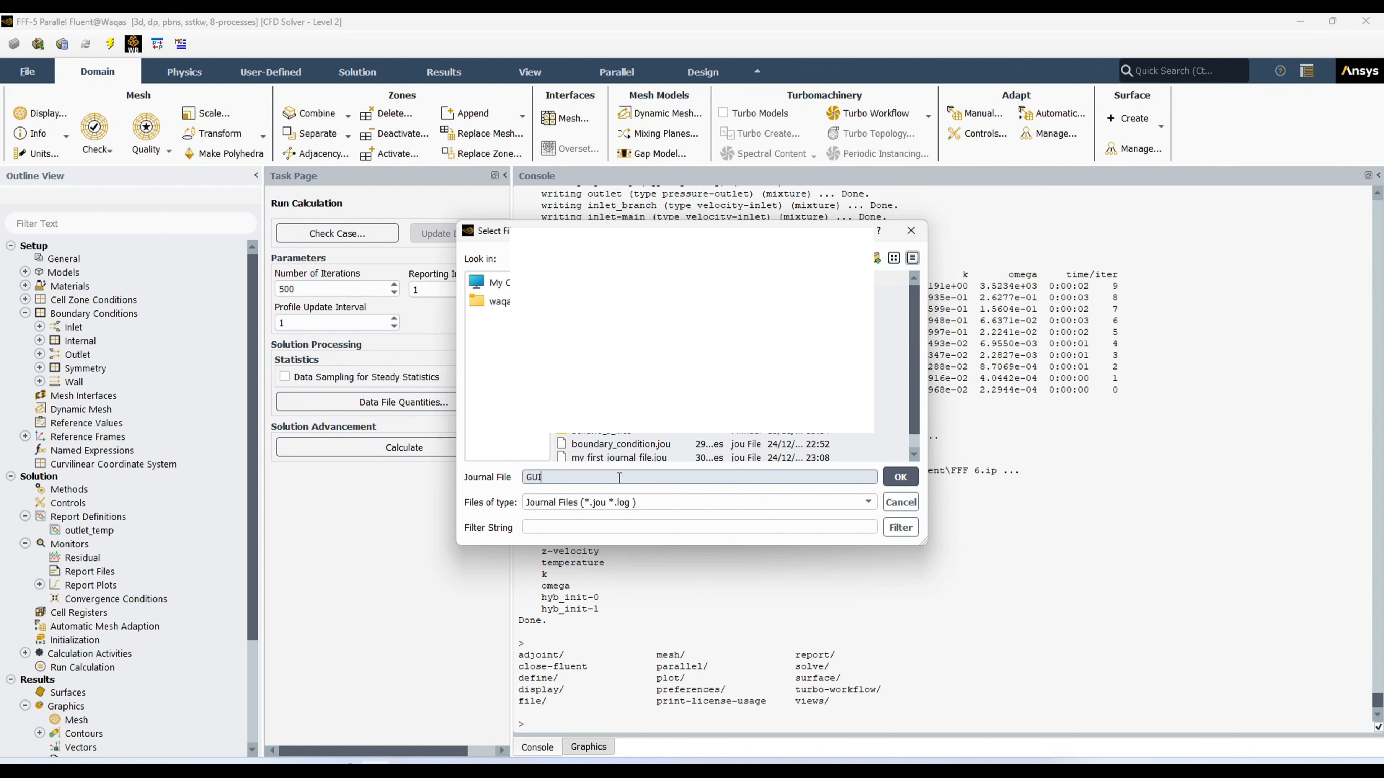
click(901, 477)
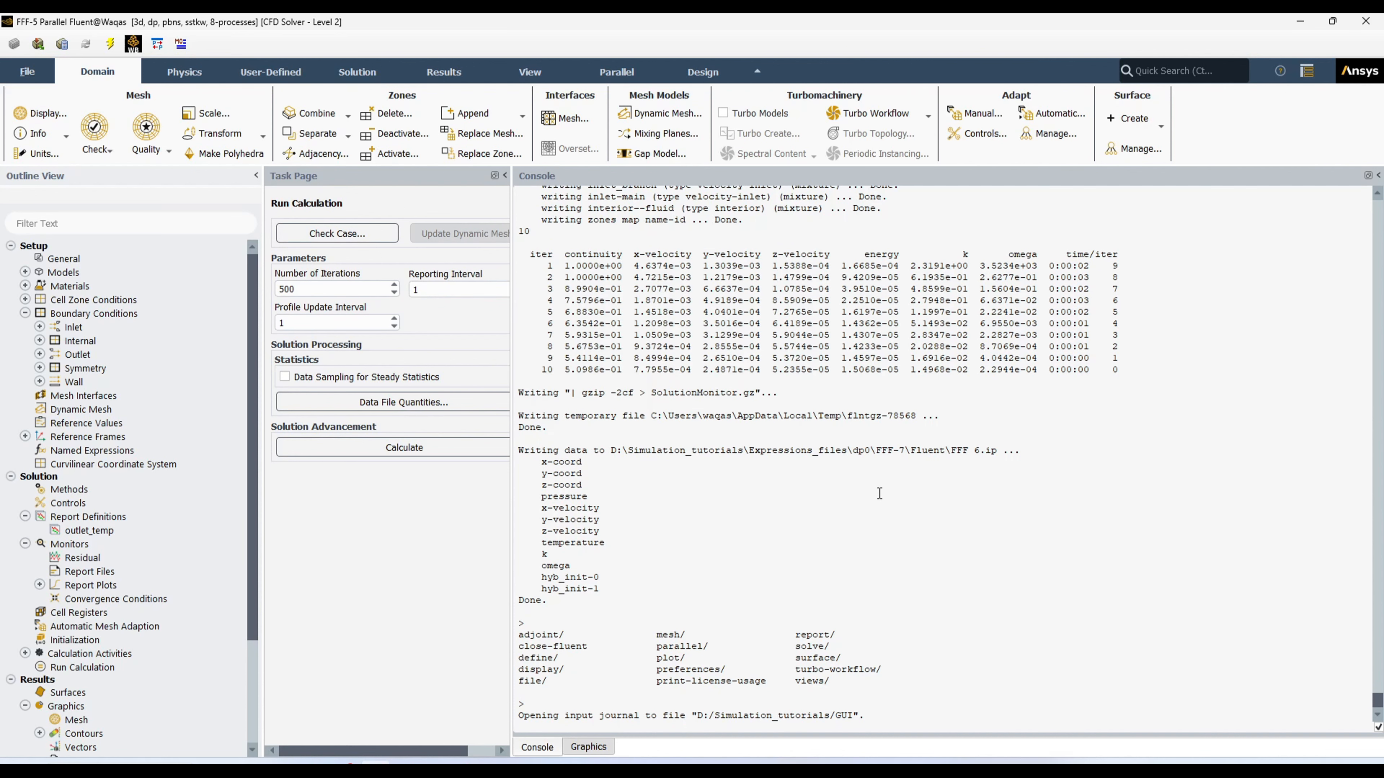
Step: Set the inlet_branch velocity magnitude to 0.5 m/s, apply it and close the boundary's settings
click(39, 327)
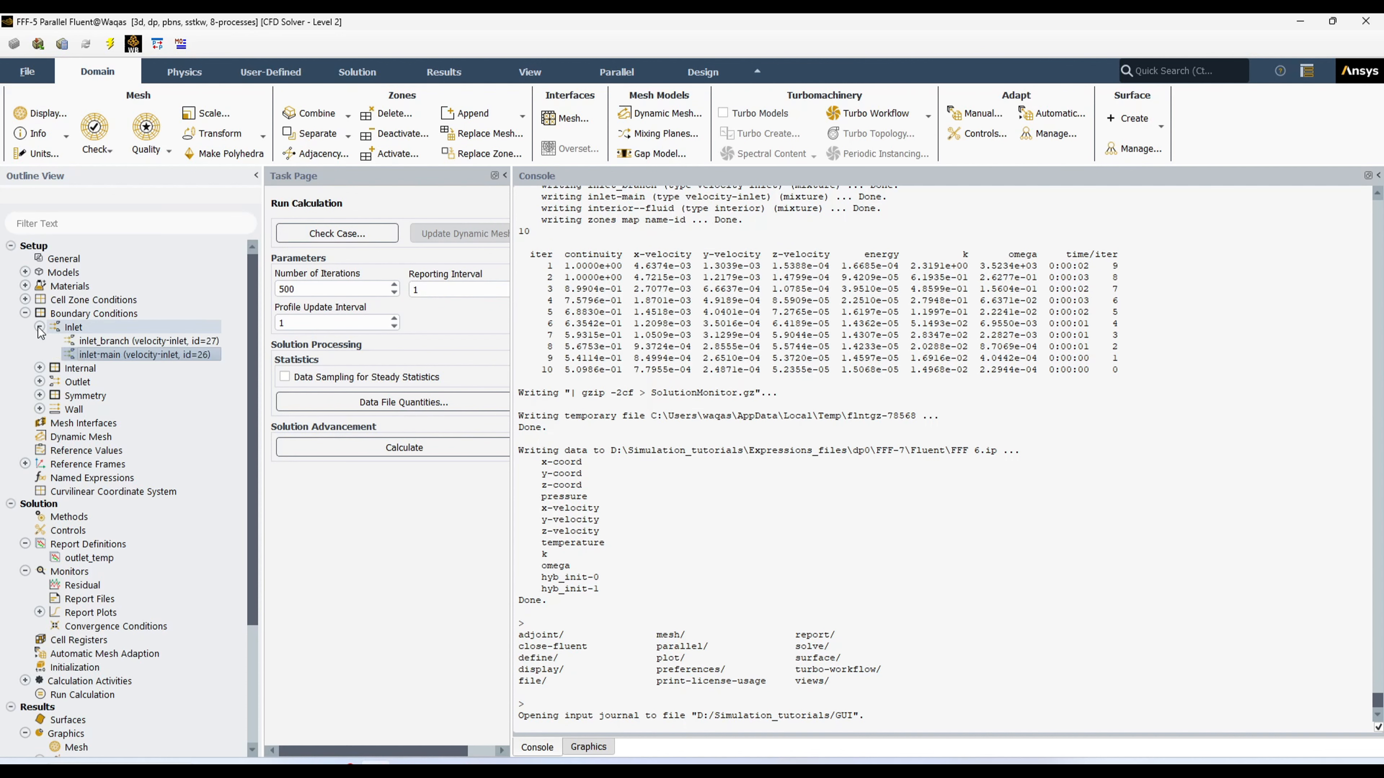
click(139, 354)
double_click(142, 340)
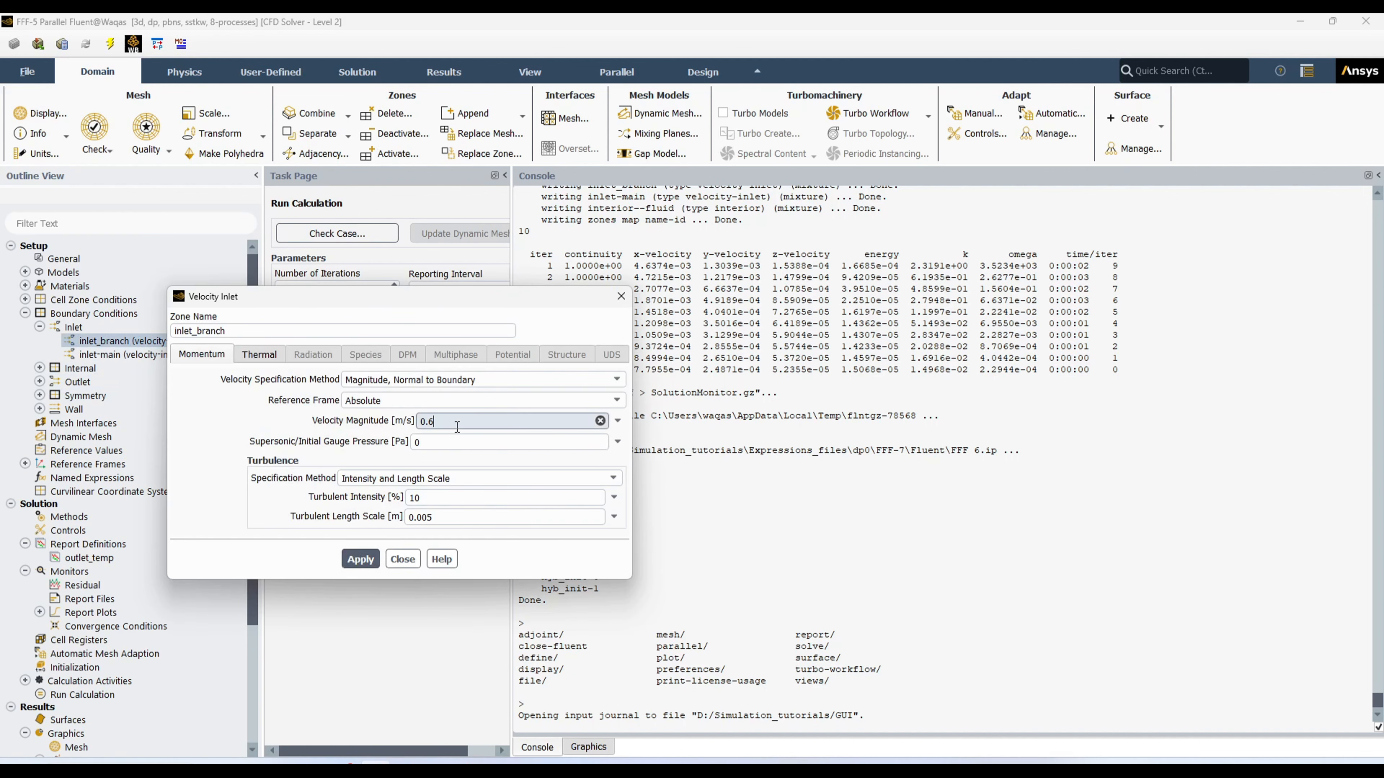
click(458, 427)
text(0.5)
click(359, 559)
click(402, 560)
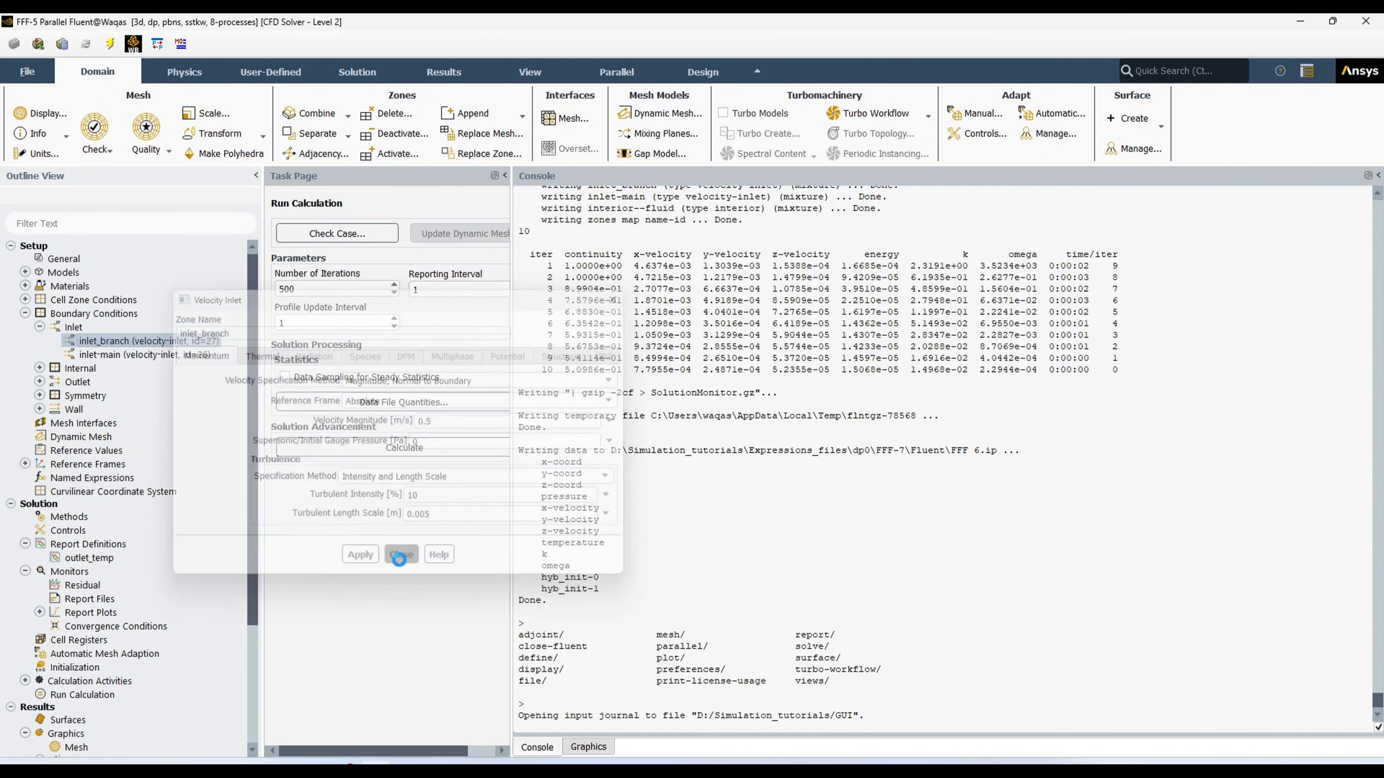
Step: Stop the journal recording
click(27, 72)
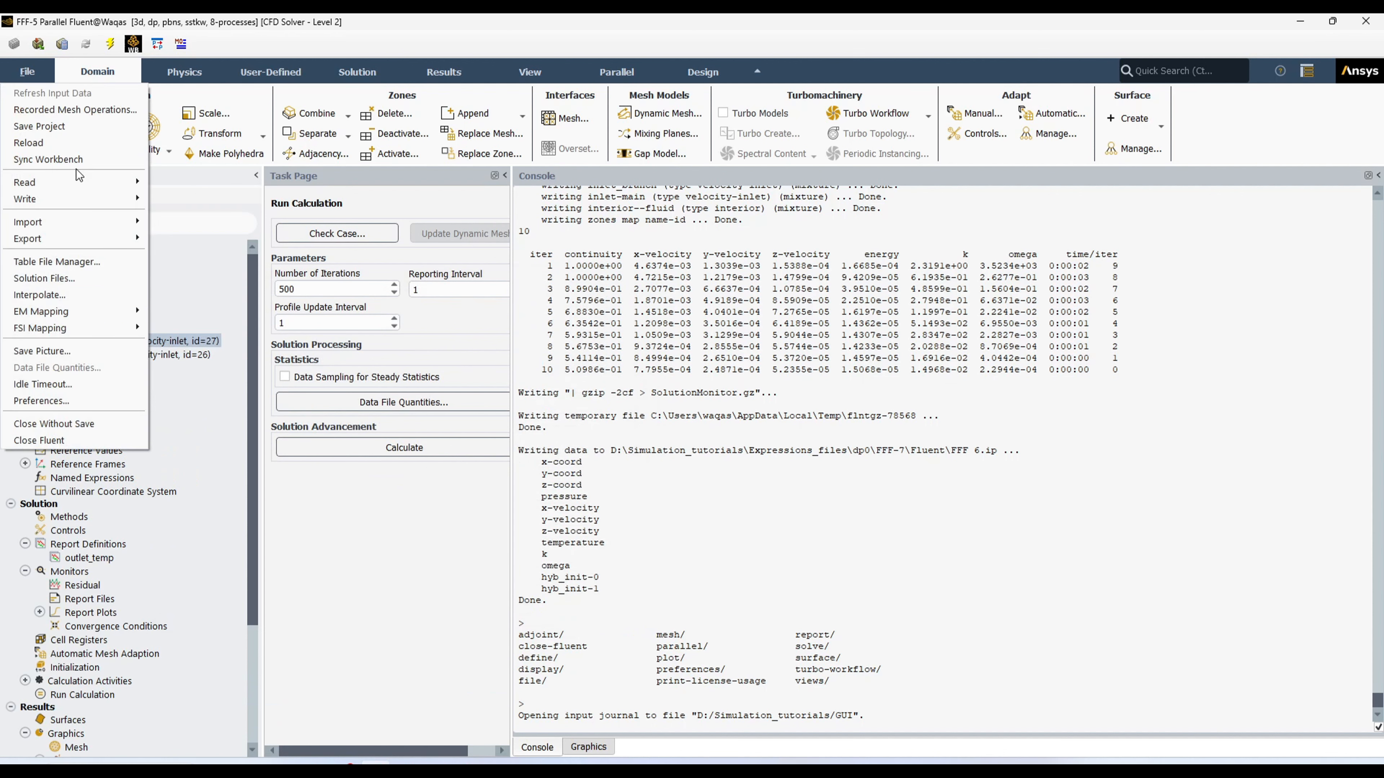
mouse_move(101, 197)
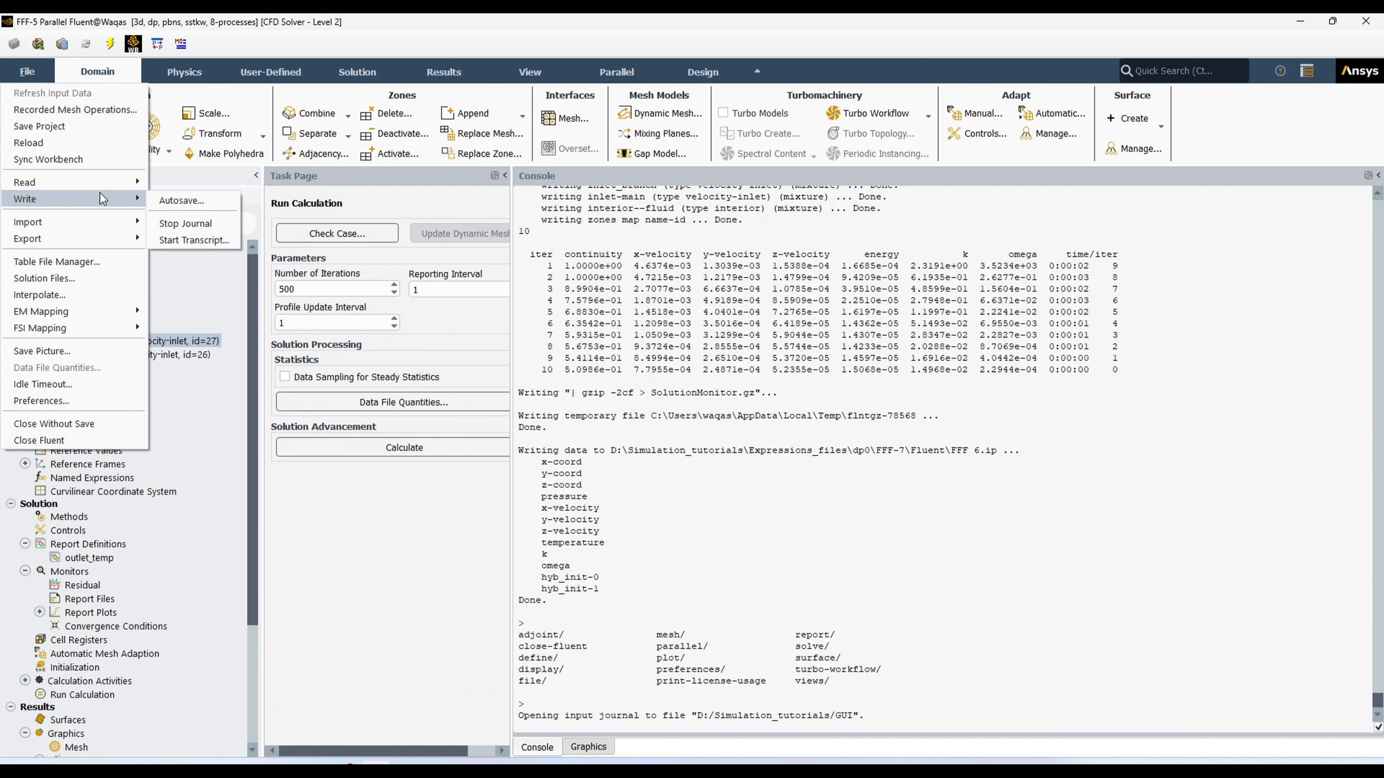
click(191, 224)
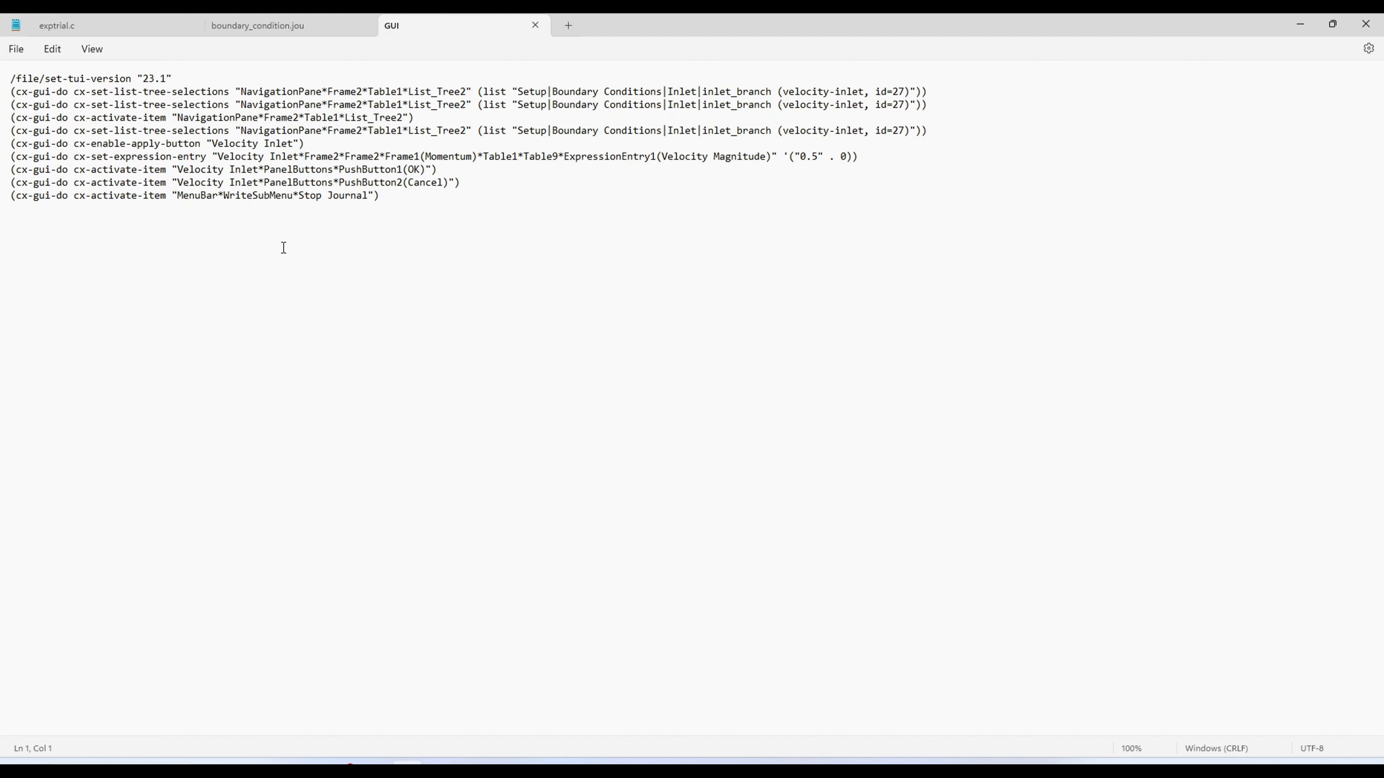
Step: Examine the recorded commands in the GUI journal, including the Velocity Inlet dialog entry, the velocity value and the tree selection line
drag(394, 203, 9, 75)
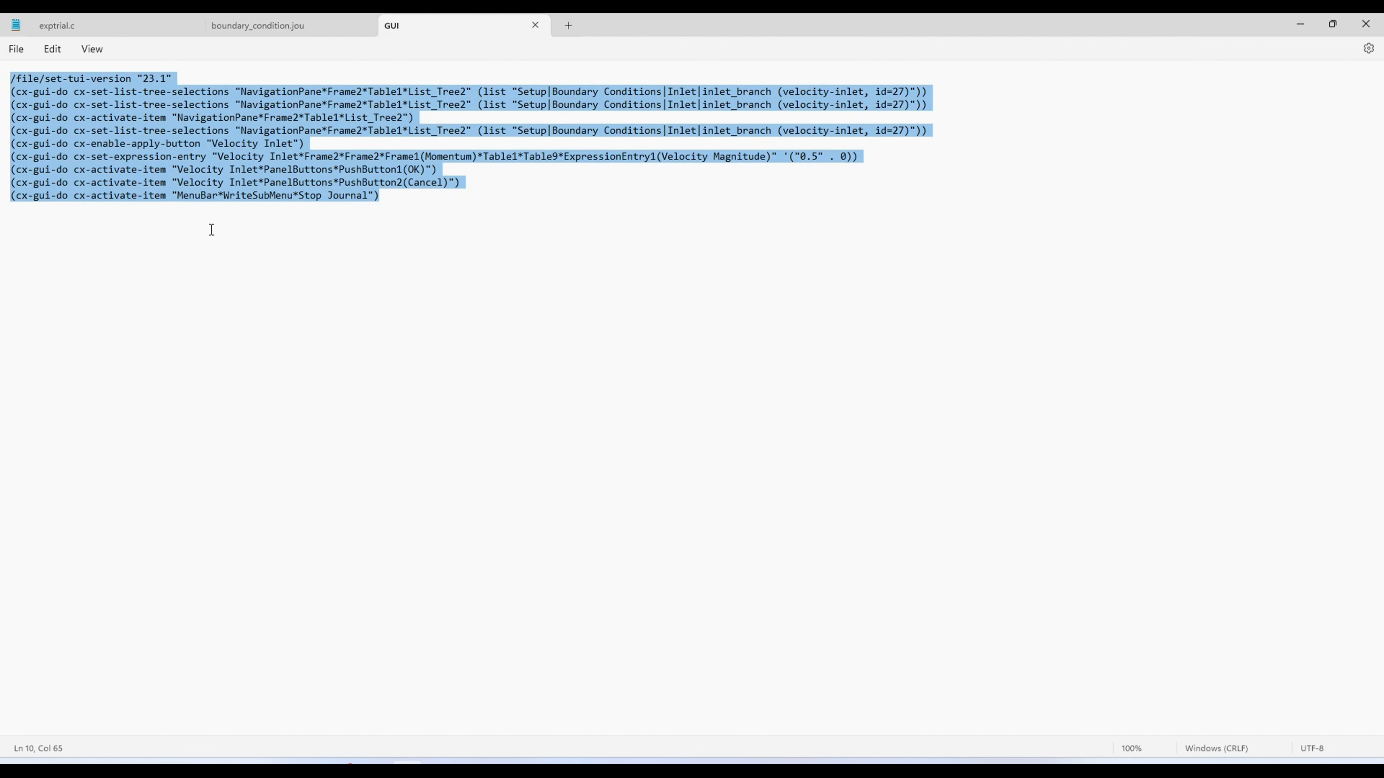
click(293, 260)
drag(213, 143, 280, 144)
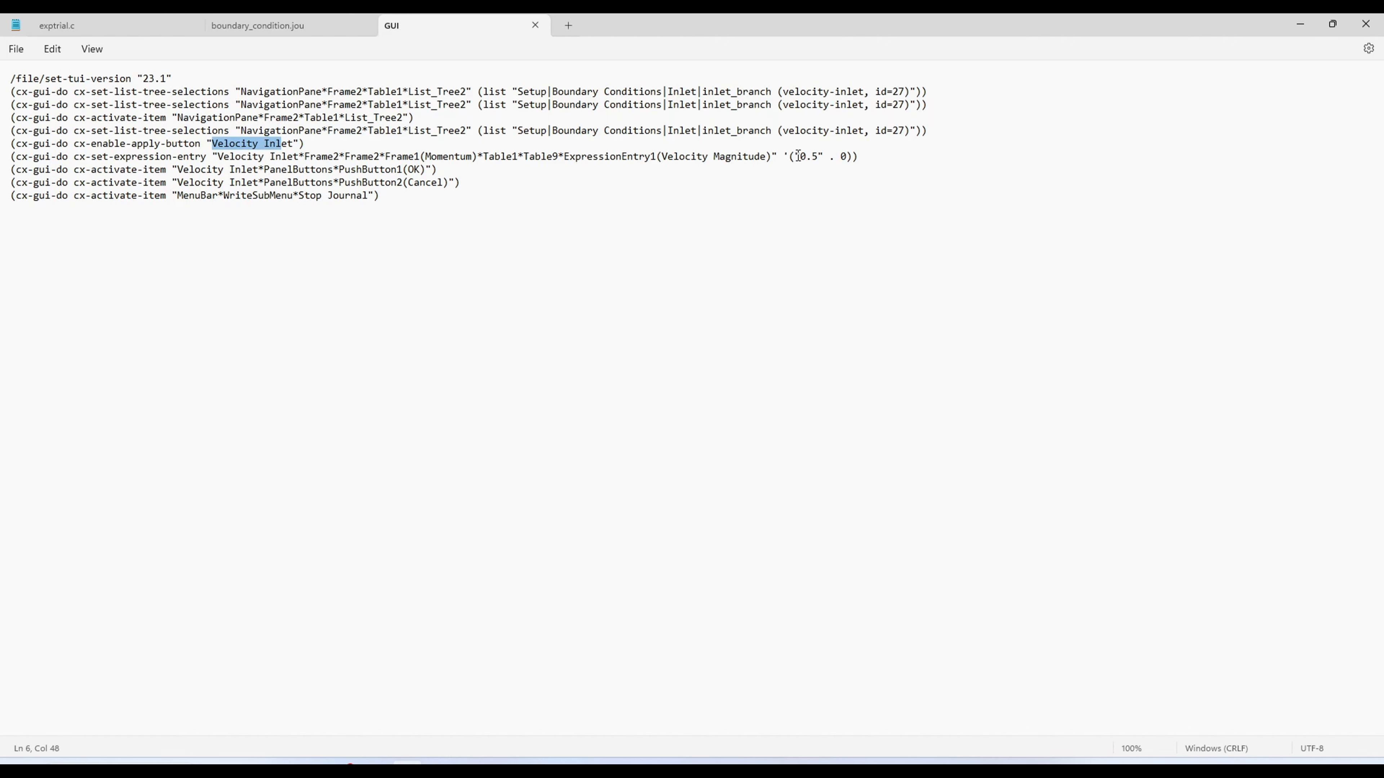
drag(798, 156, 814, 160)
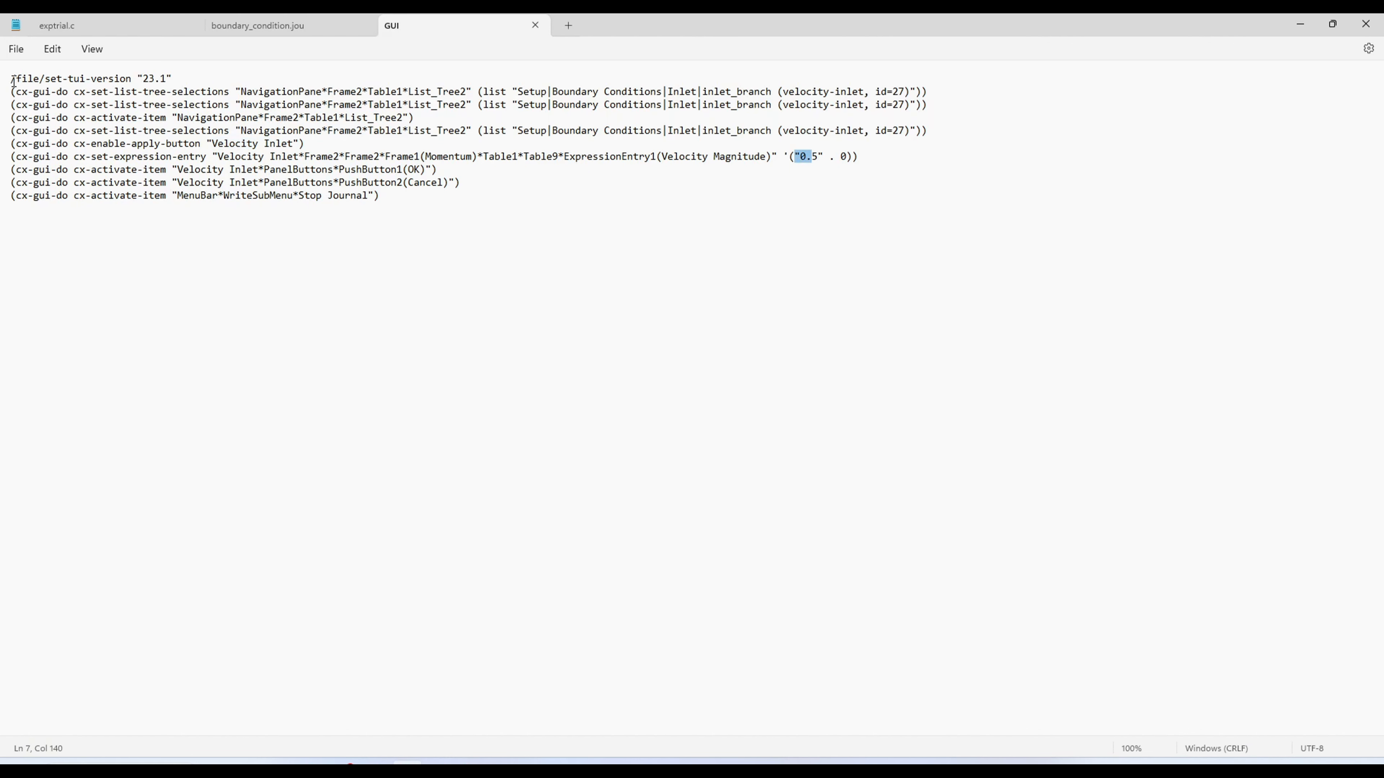
triple_click(7, 92)
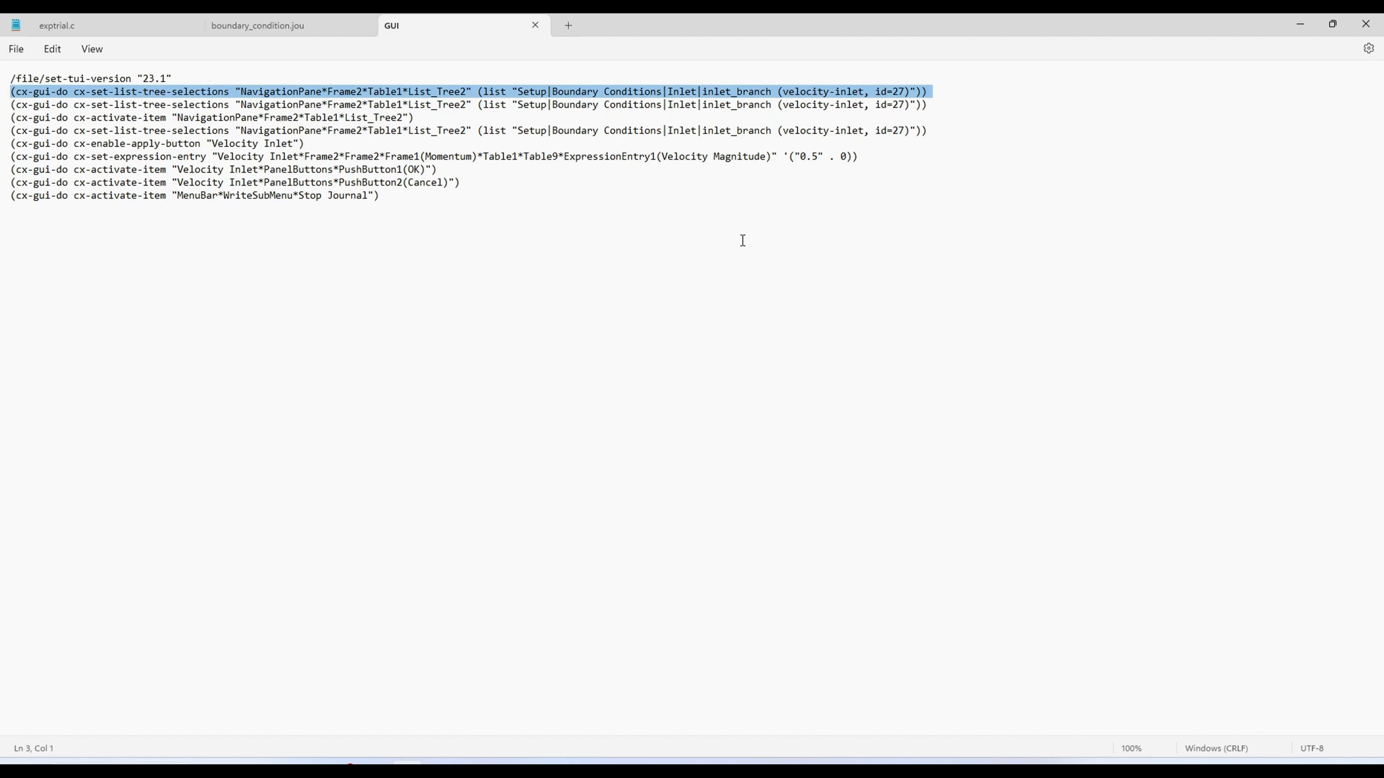
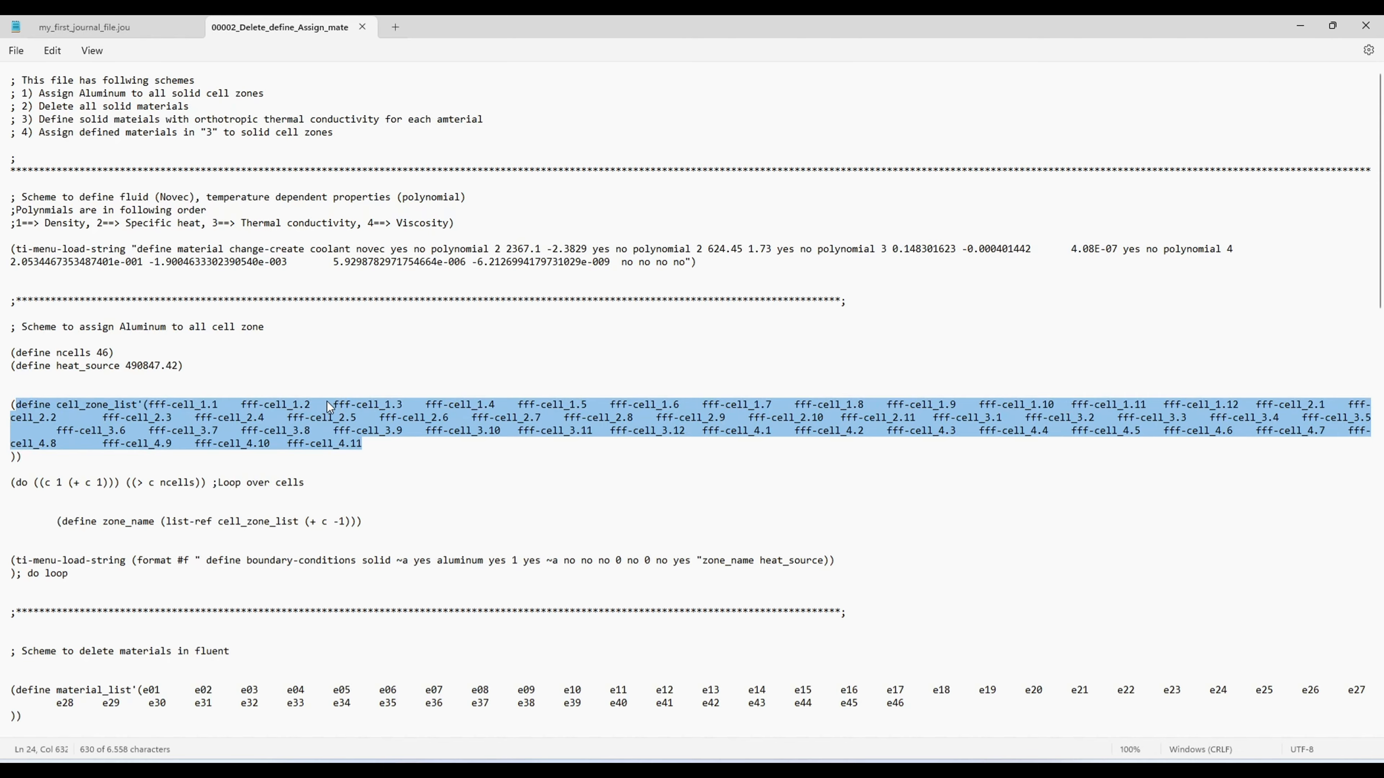
Step: Examine the Scheme block that deletes materials, including its material_list definition and the looped define materials delete command
scroll(330, 406, down, 5)
click(175, 463)
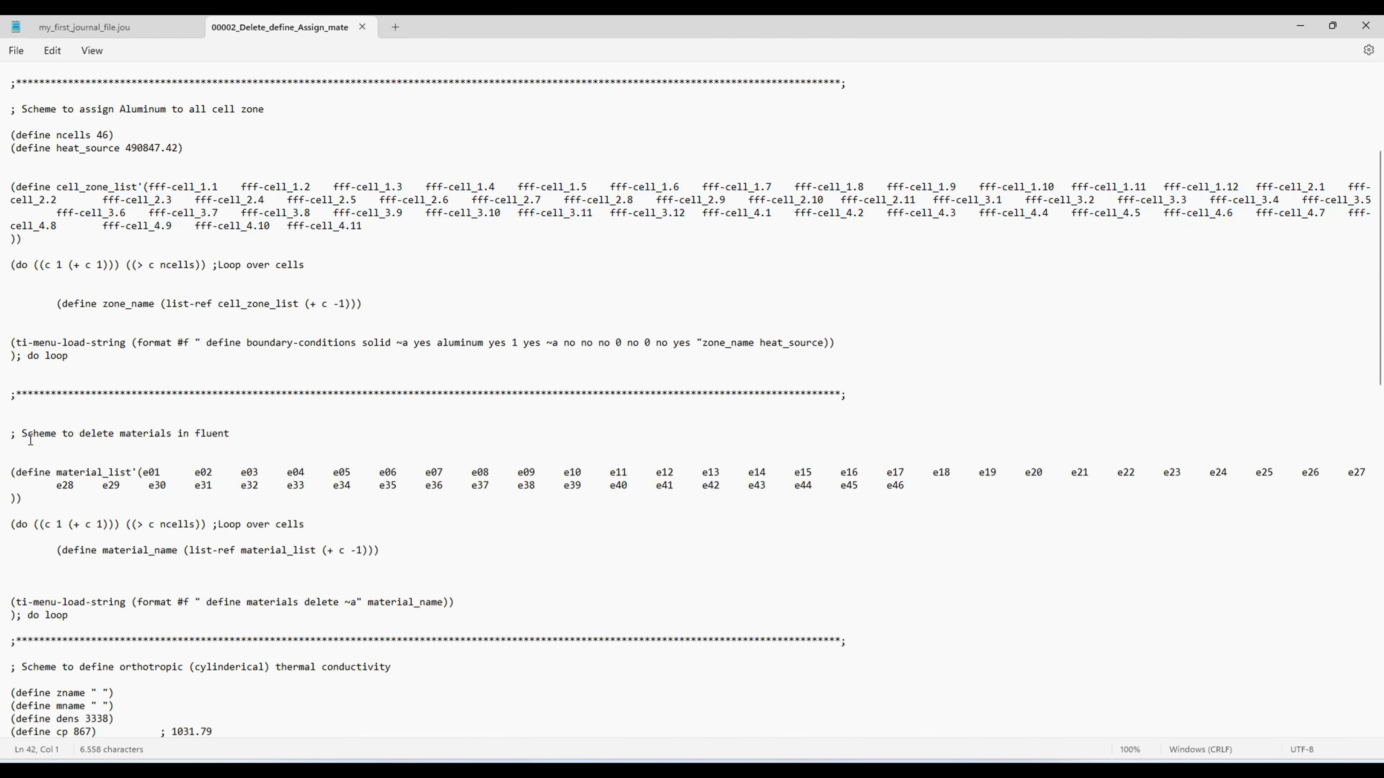
drag(21, 436, 409, 517)
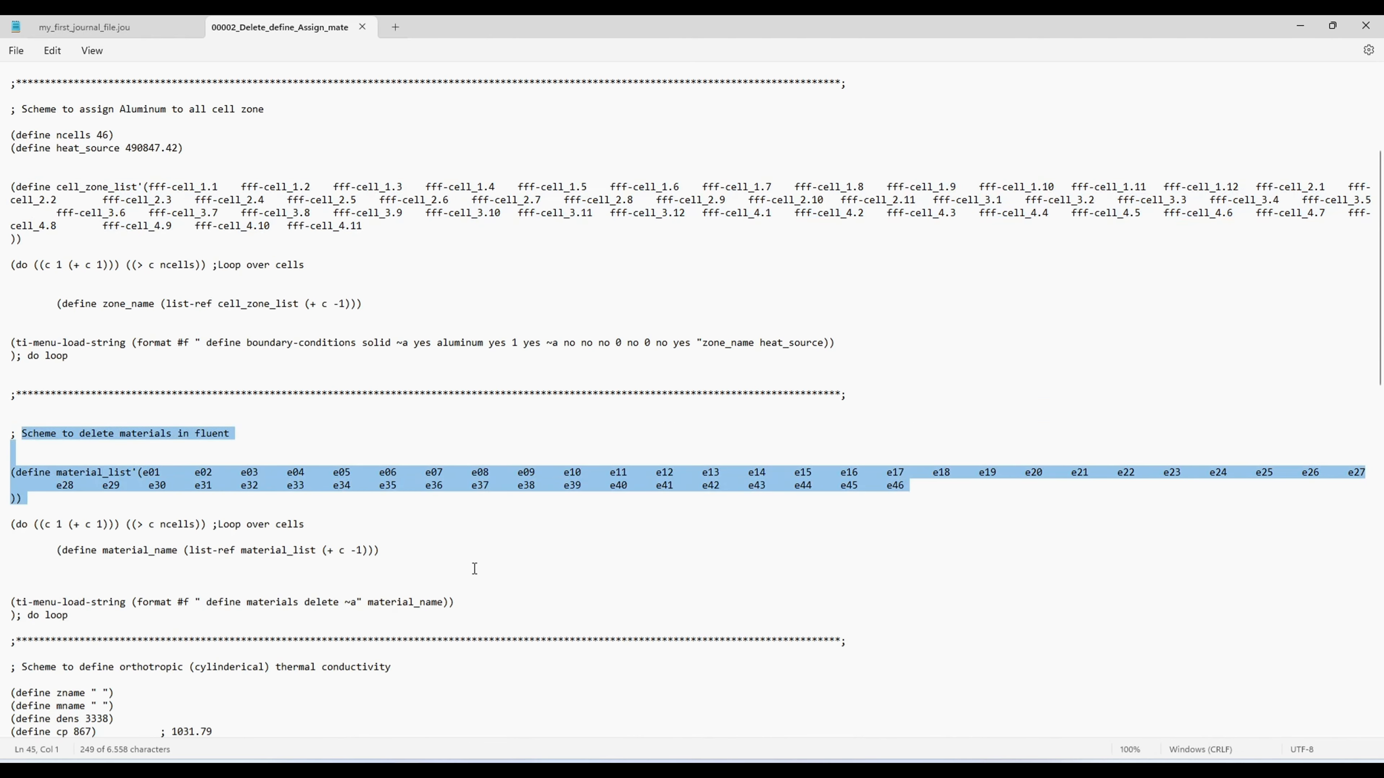
drag(471, 604, 26, 603)
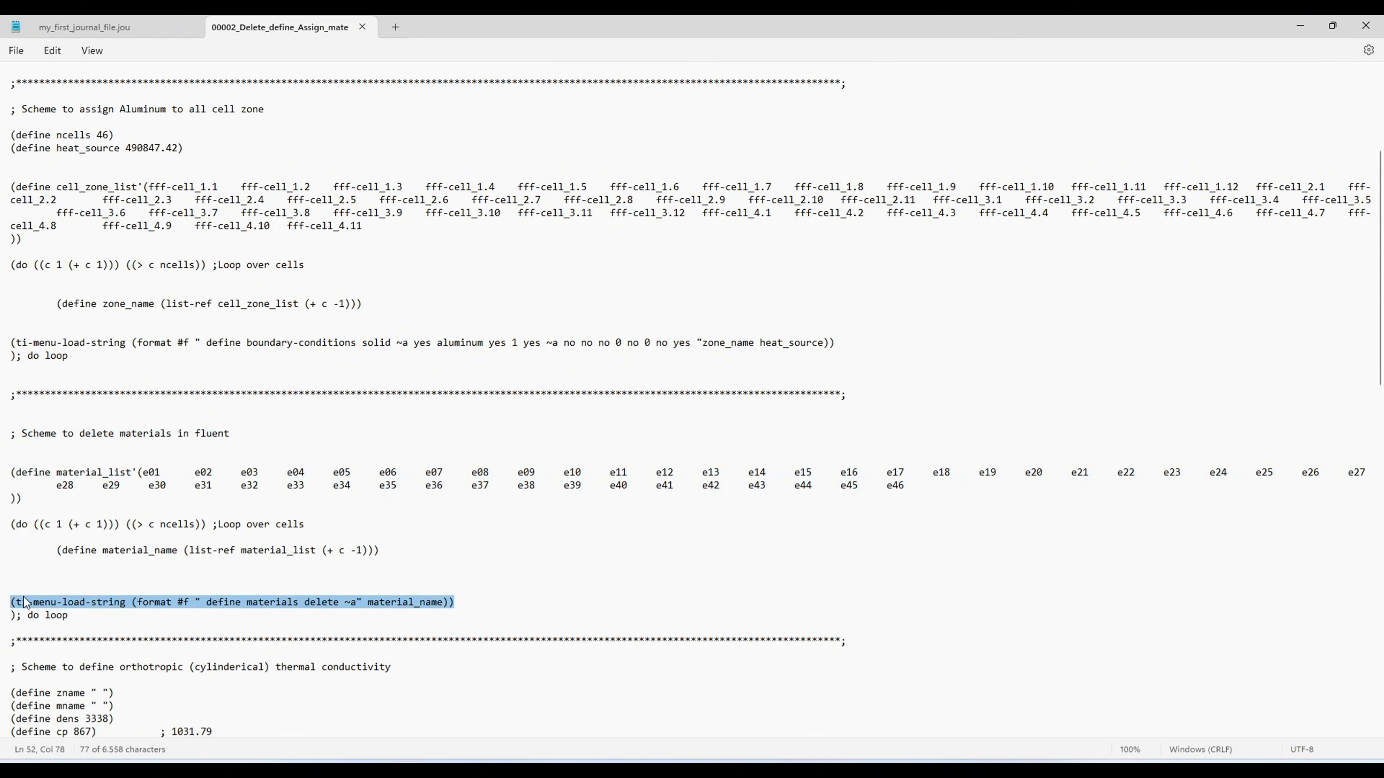
scroll(196, 403, down, 12)
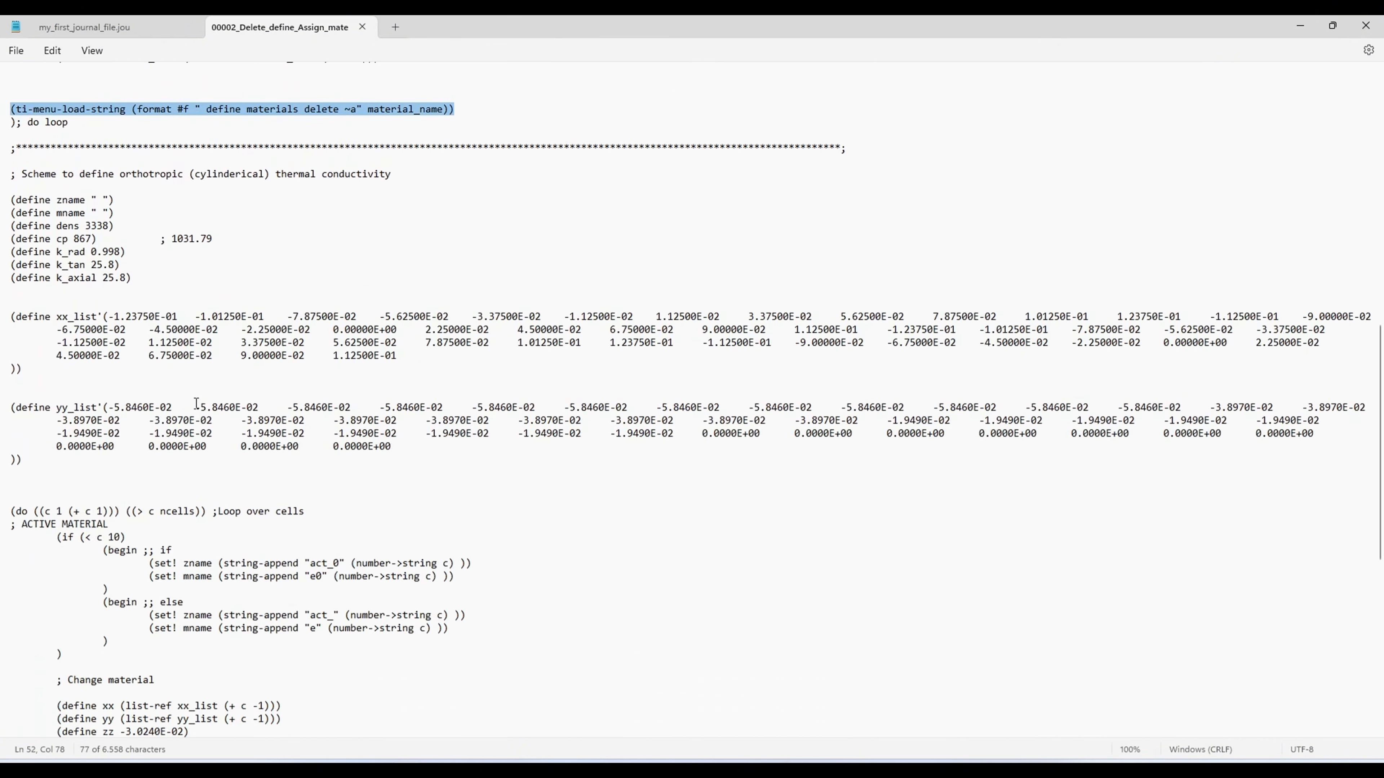
Step: Examine the Scheme blocks that define orthotropic thermal conductivity from the coordinate lists and assign materials to the cell zones
drag(33, 176, 16, 176)
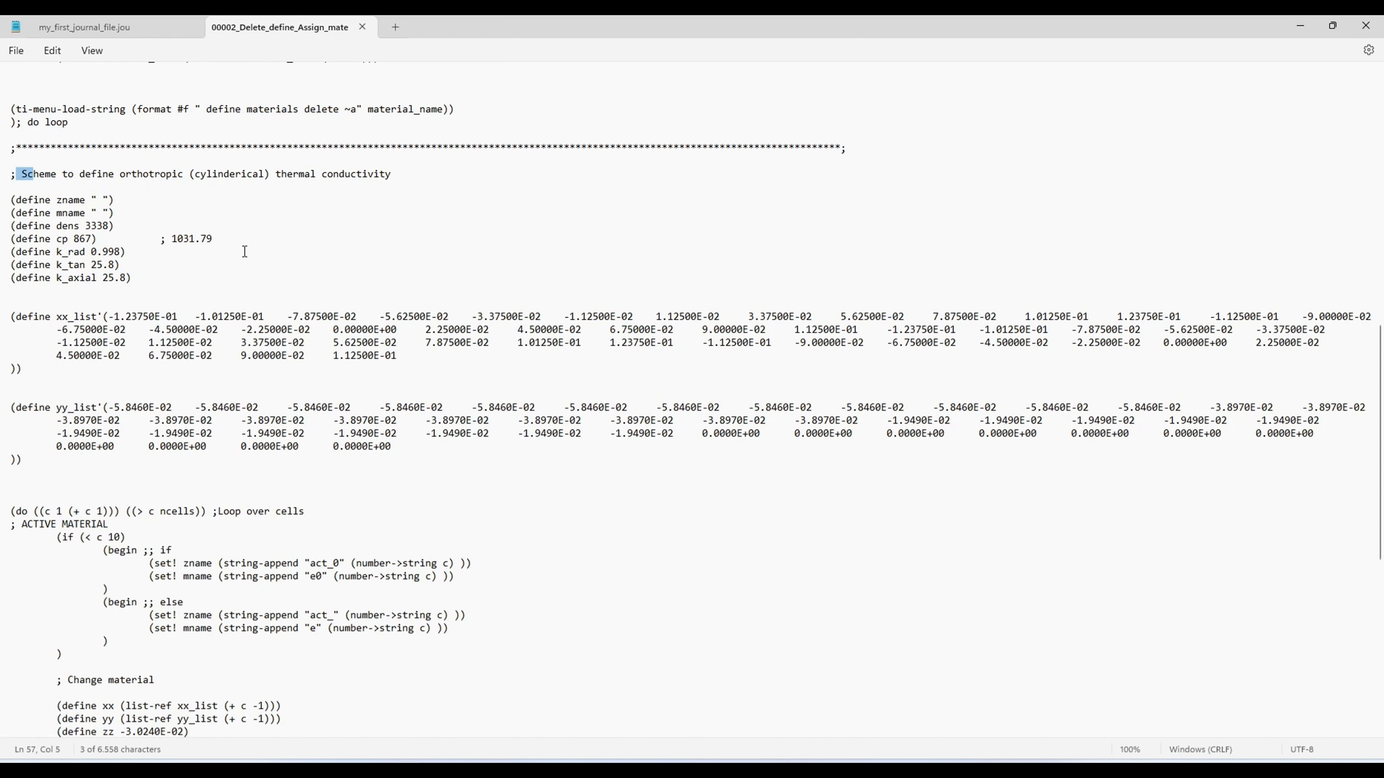
scroll(256, 239, up, 1)
drag(11, 316, 416, 378)
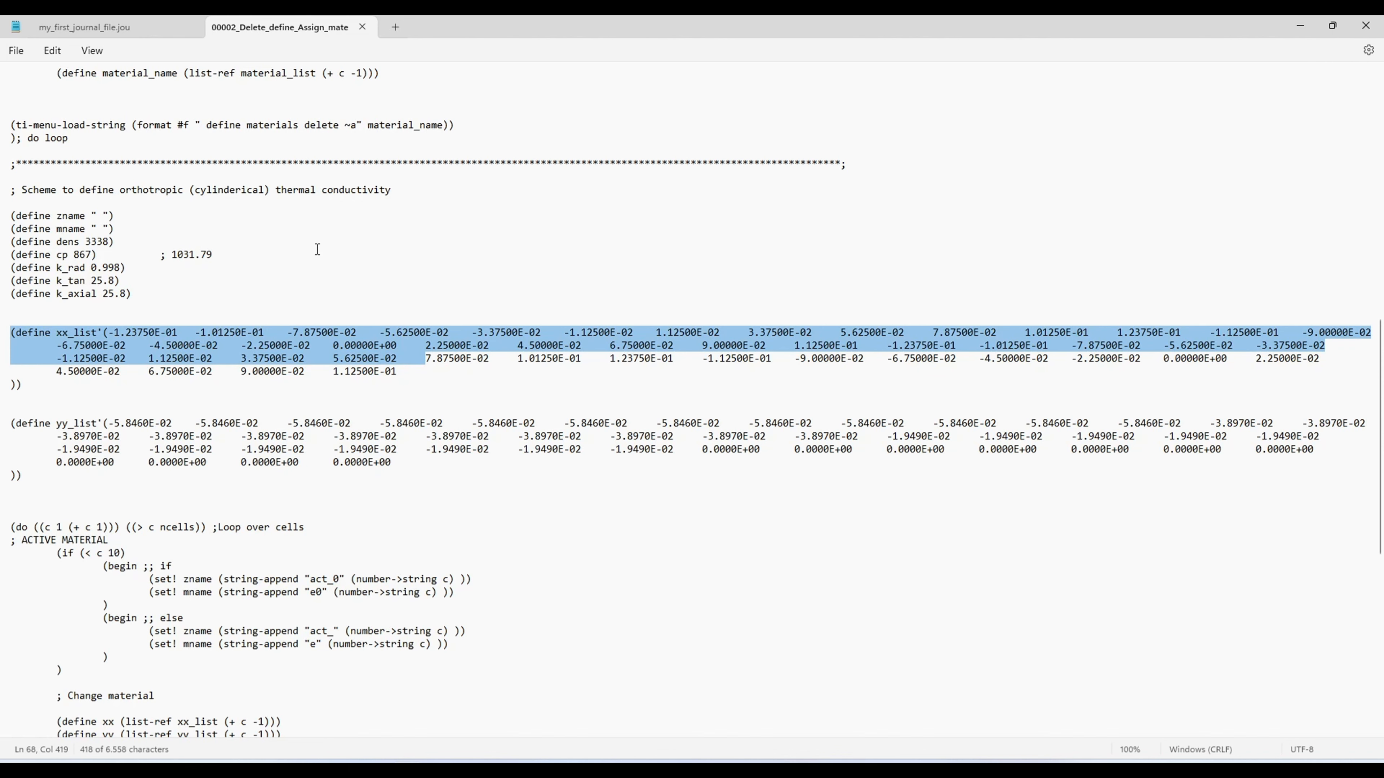
click(330, 281)
drag(403, 372, 131, 384)
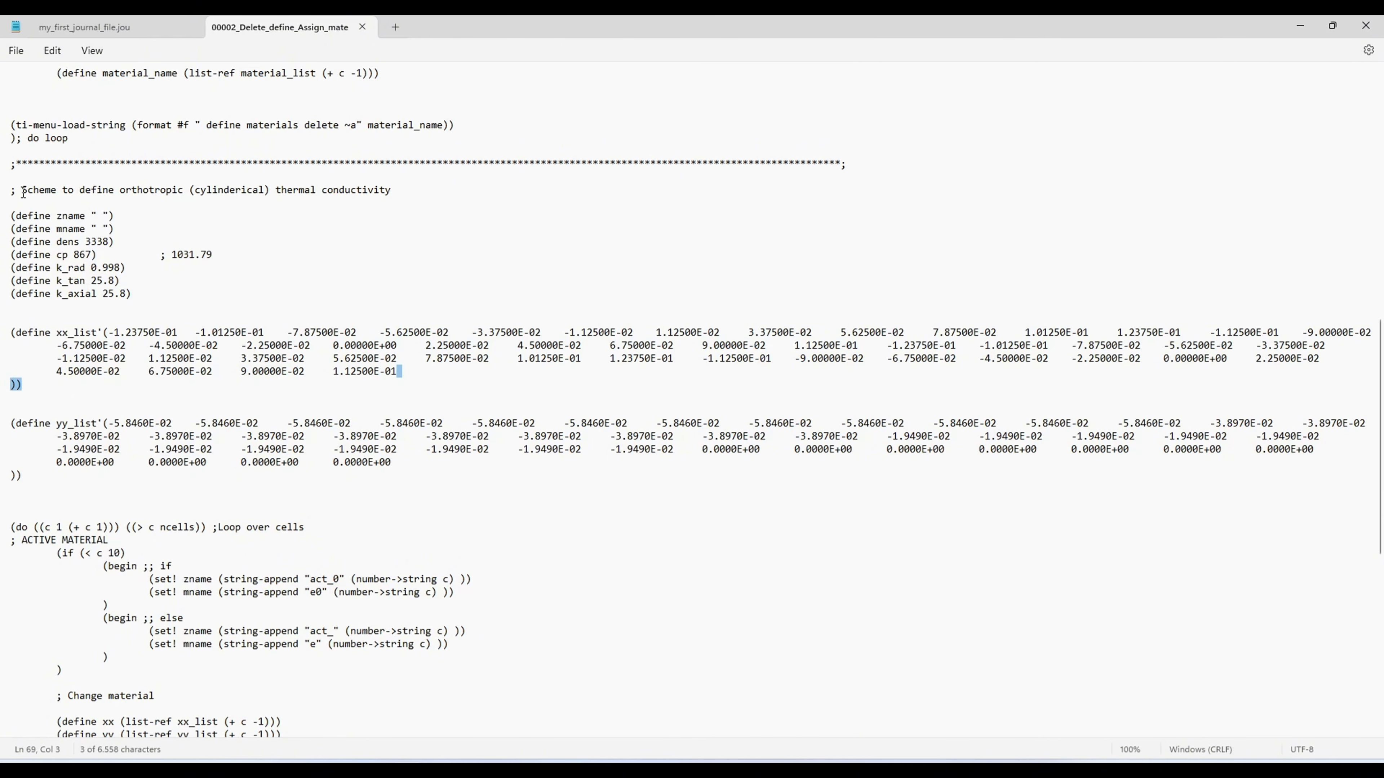
scroll(322, 459, down, 12)
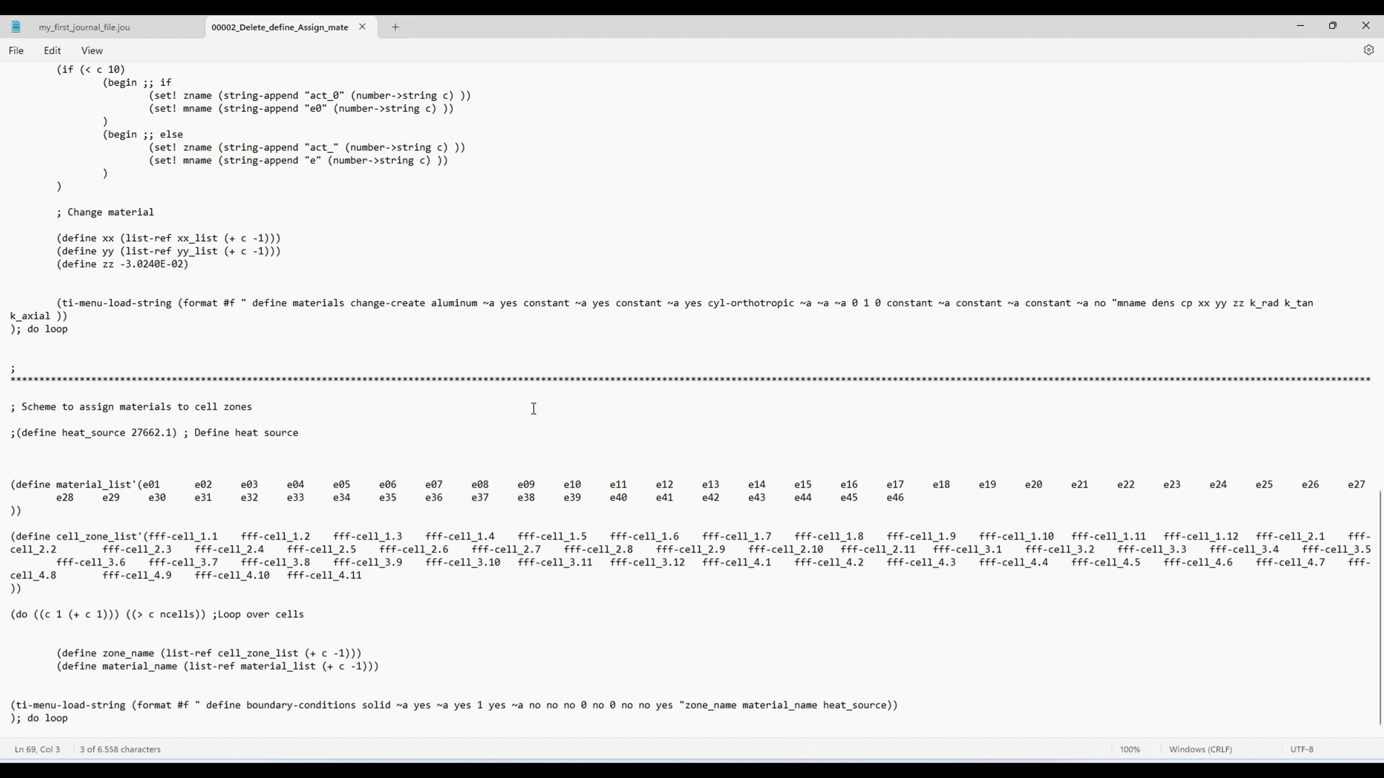
scroll(459, 683, up, 6)
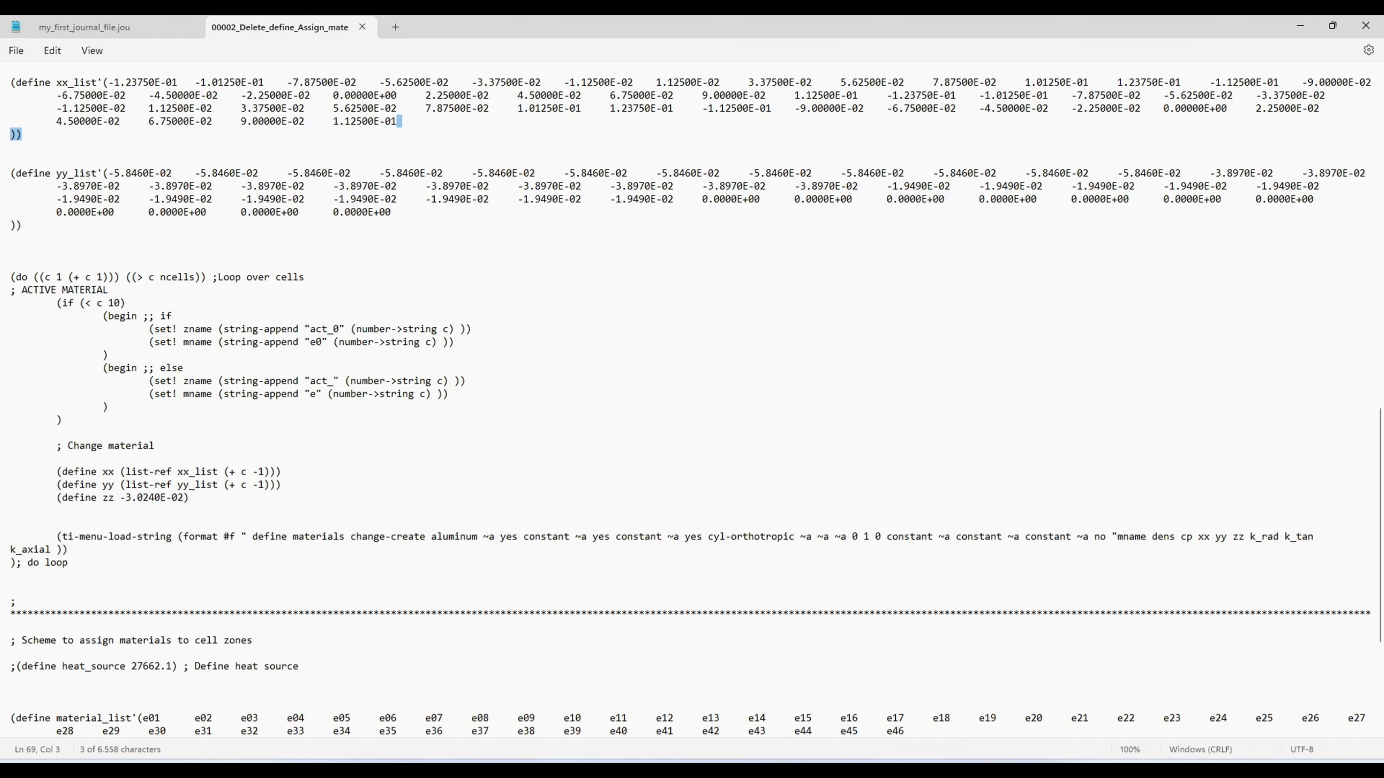
Step: Switch to Fluent, show the console and start recording a journal to a file named material
click(423, 768)
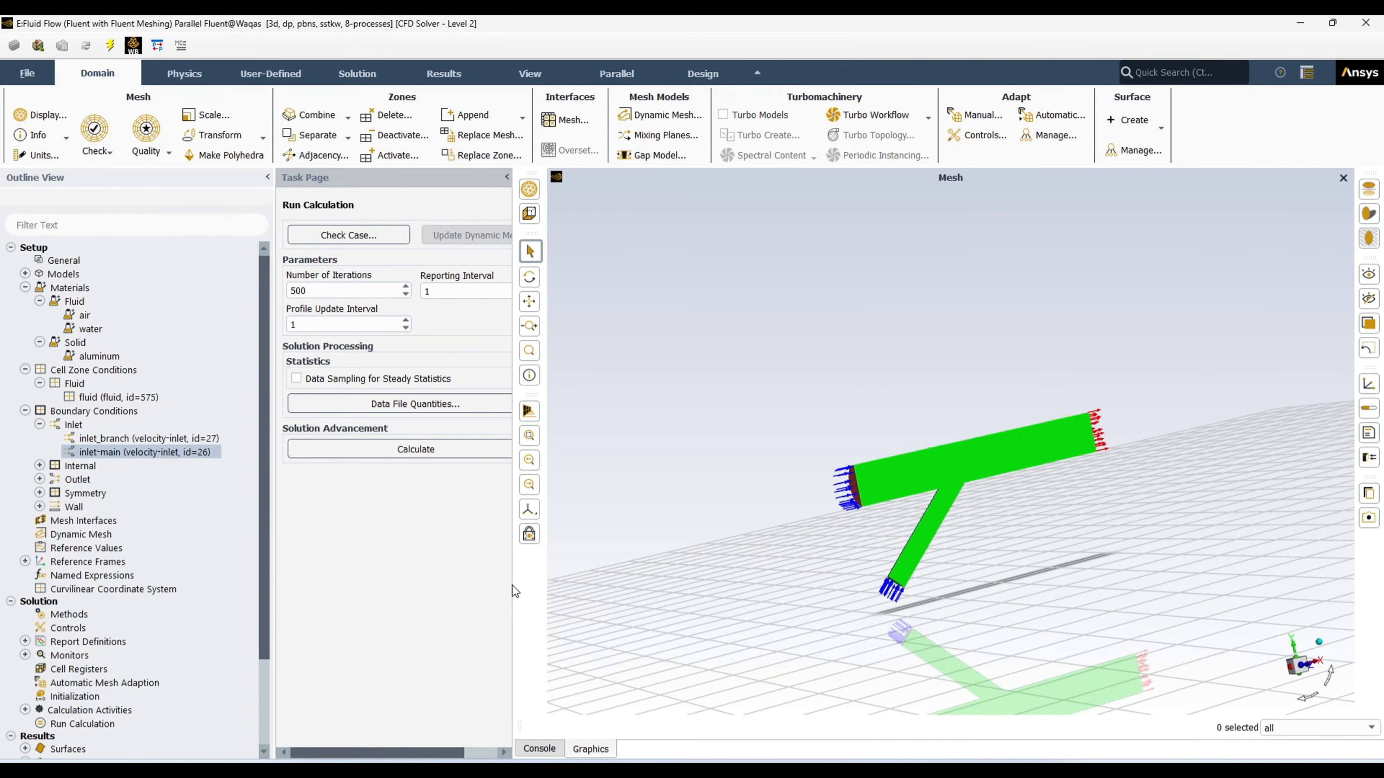
click(540, 749)
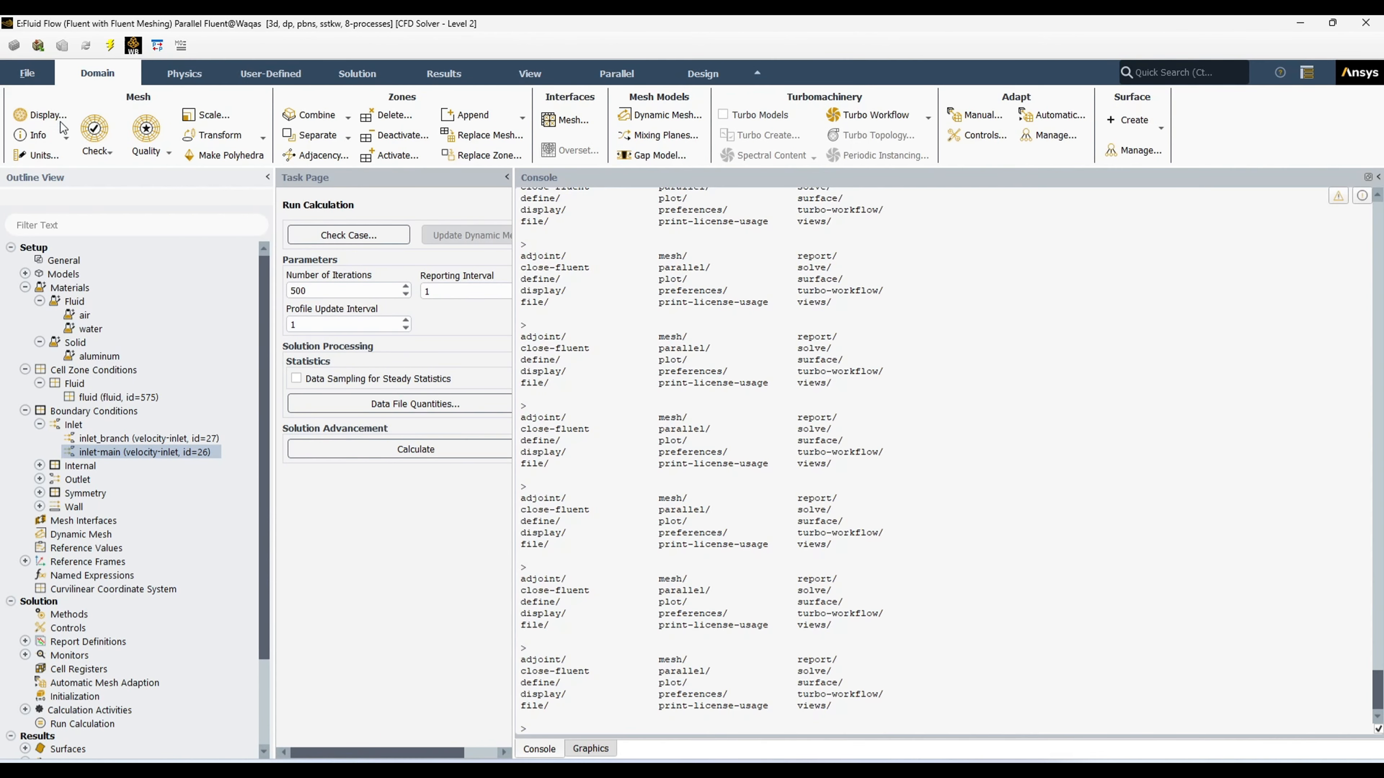
click(27, 74)
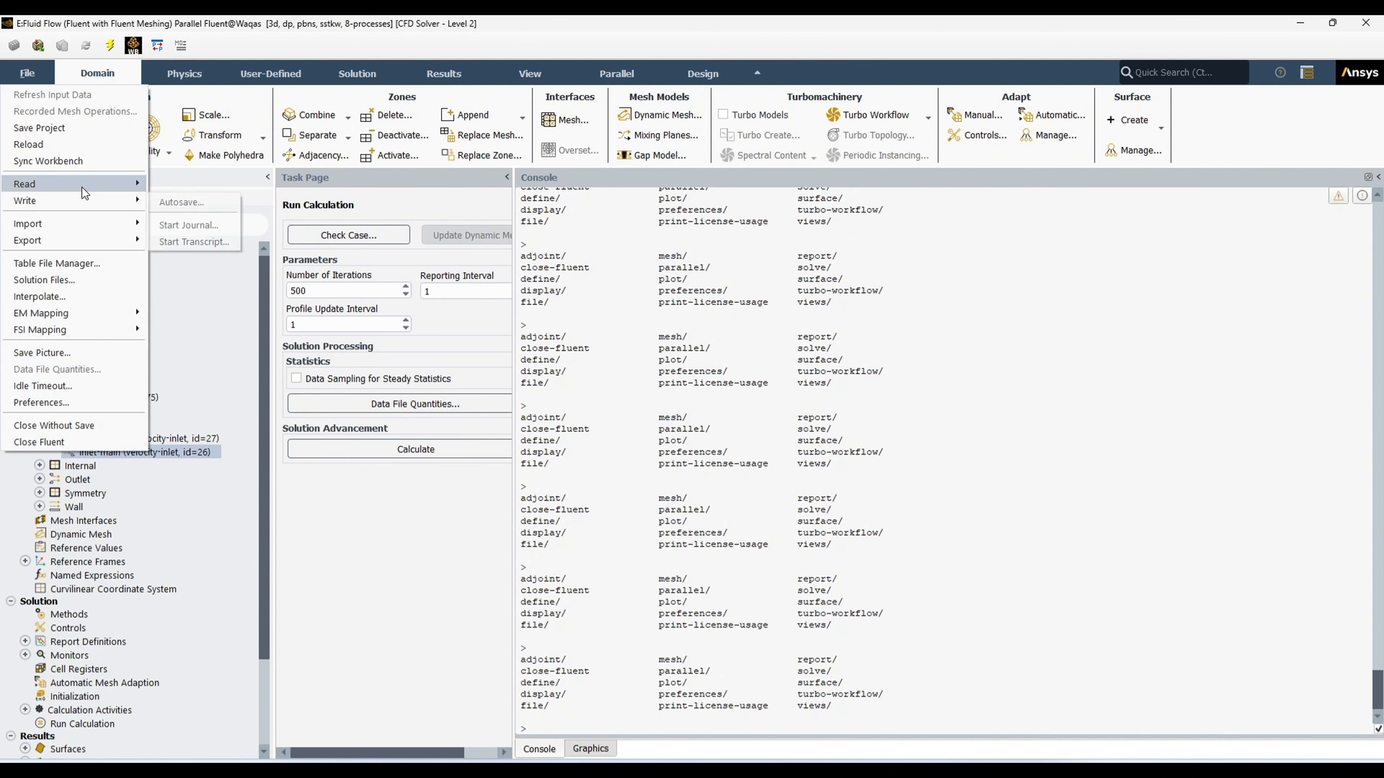
mouse_move(82, 203)
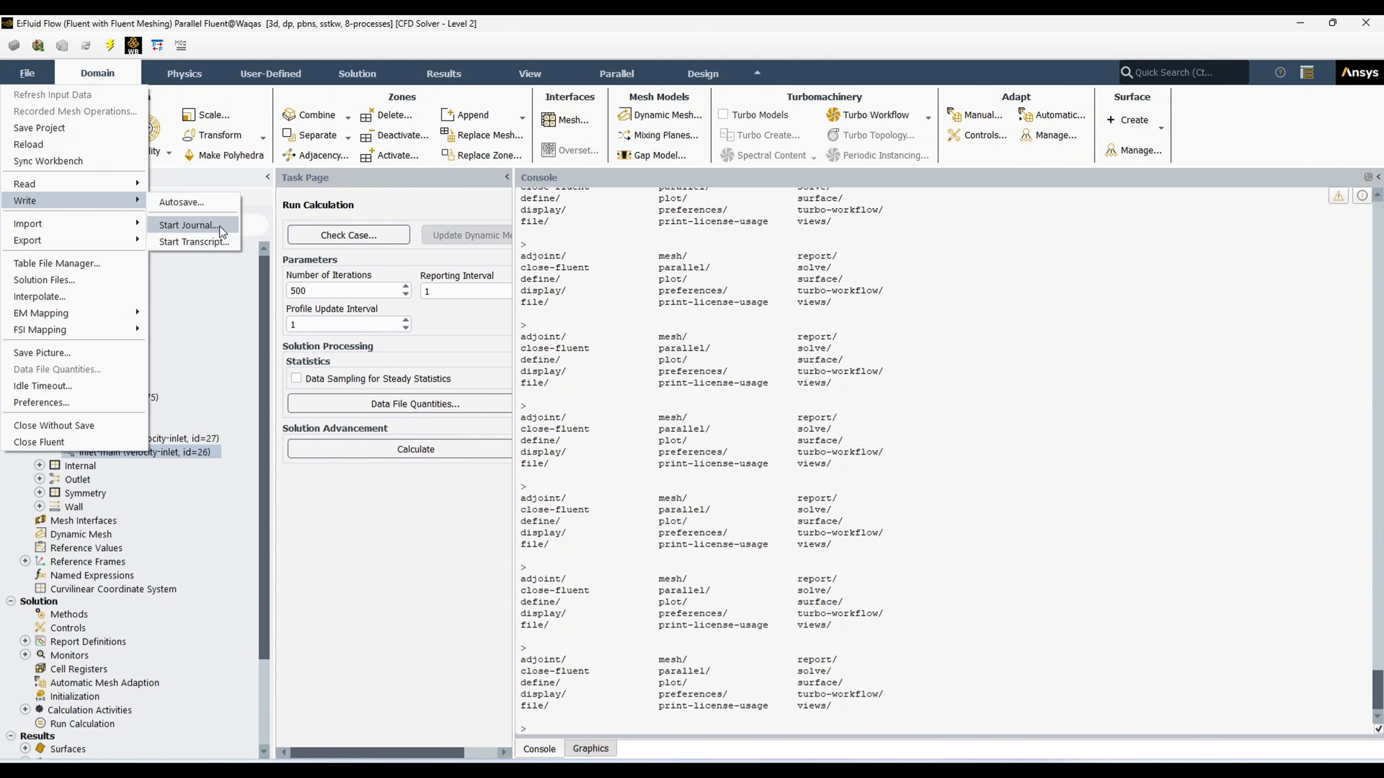
click(219, 226)
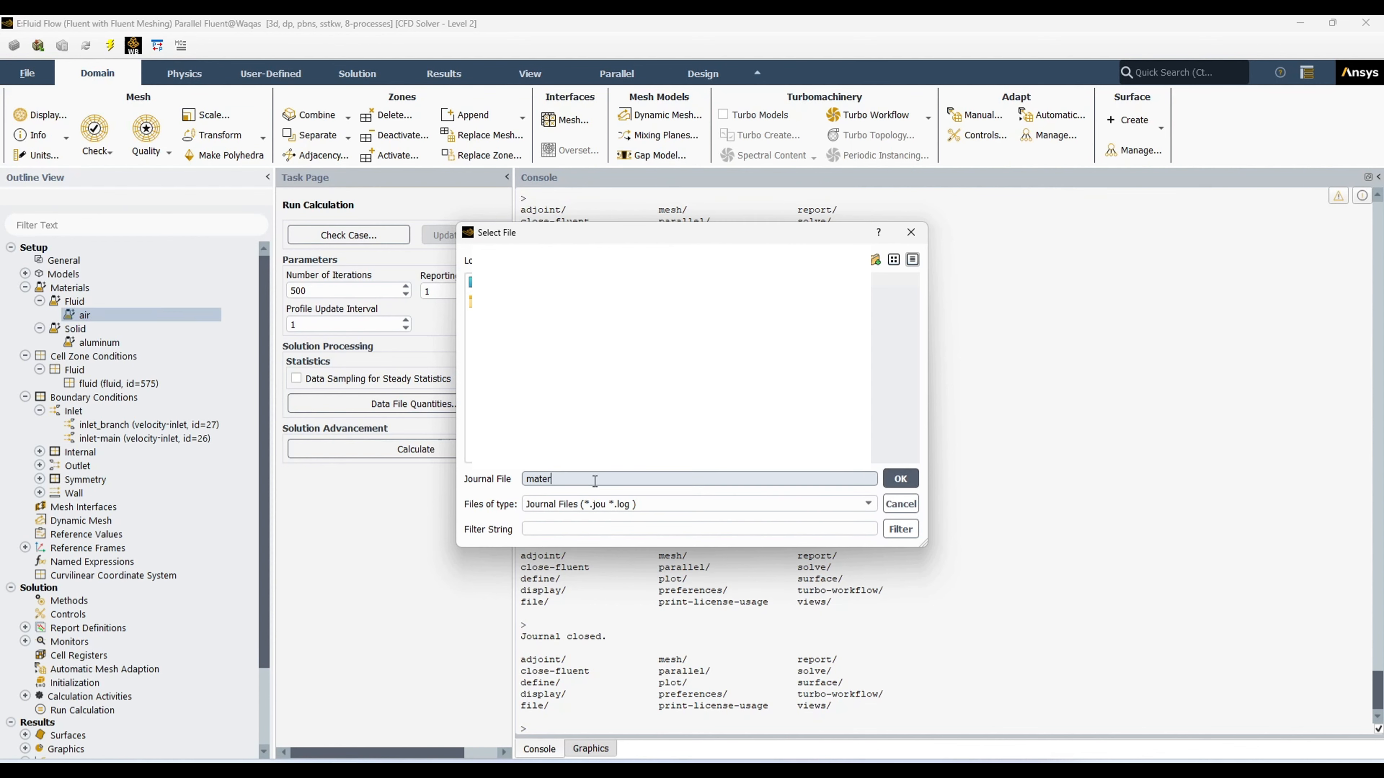
text(ial)
click(900, 479)
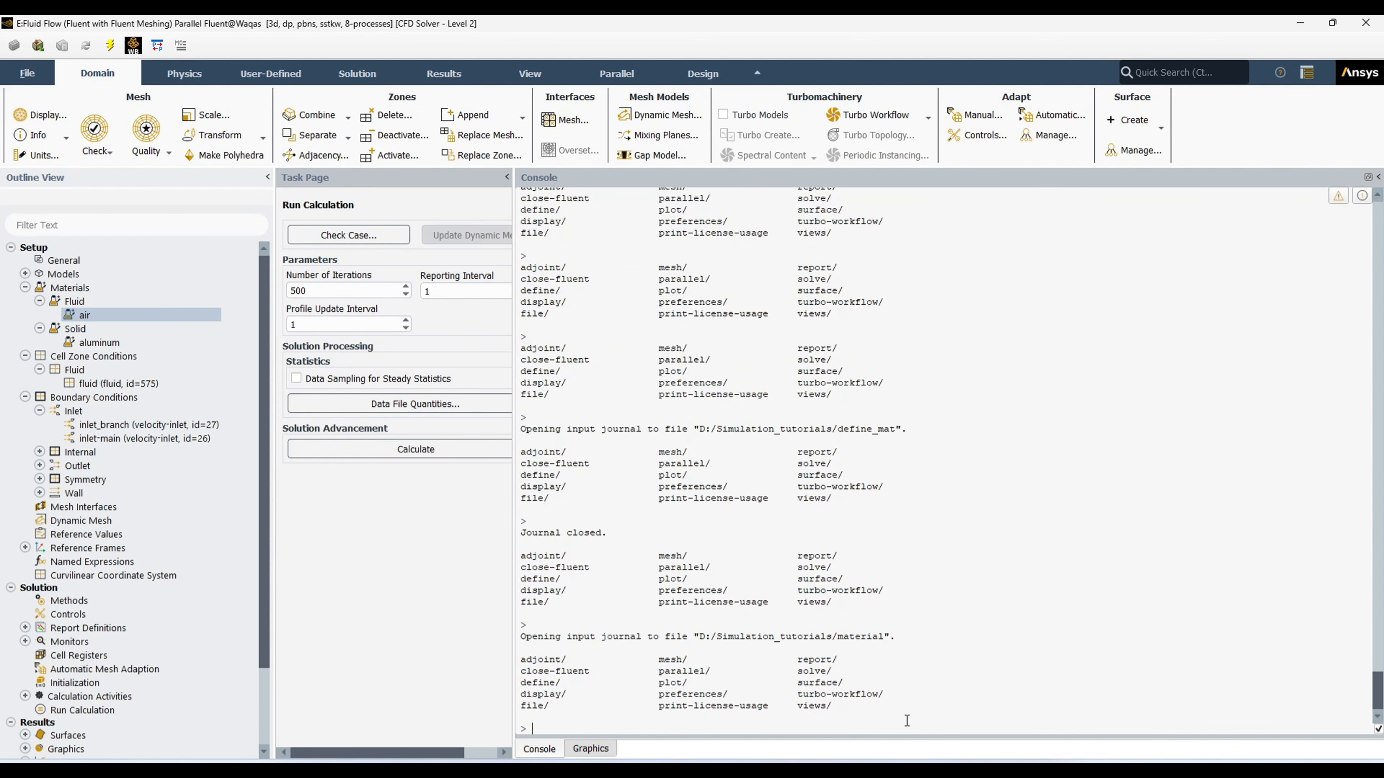
Step: Enter the define command group in the Fluent console
text(define)
key(Return)
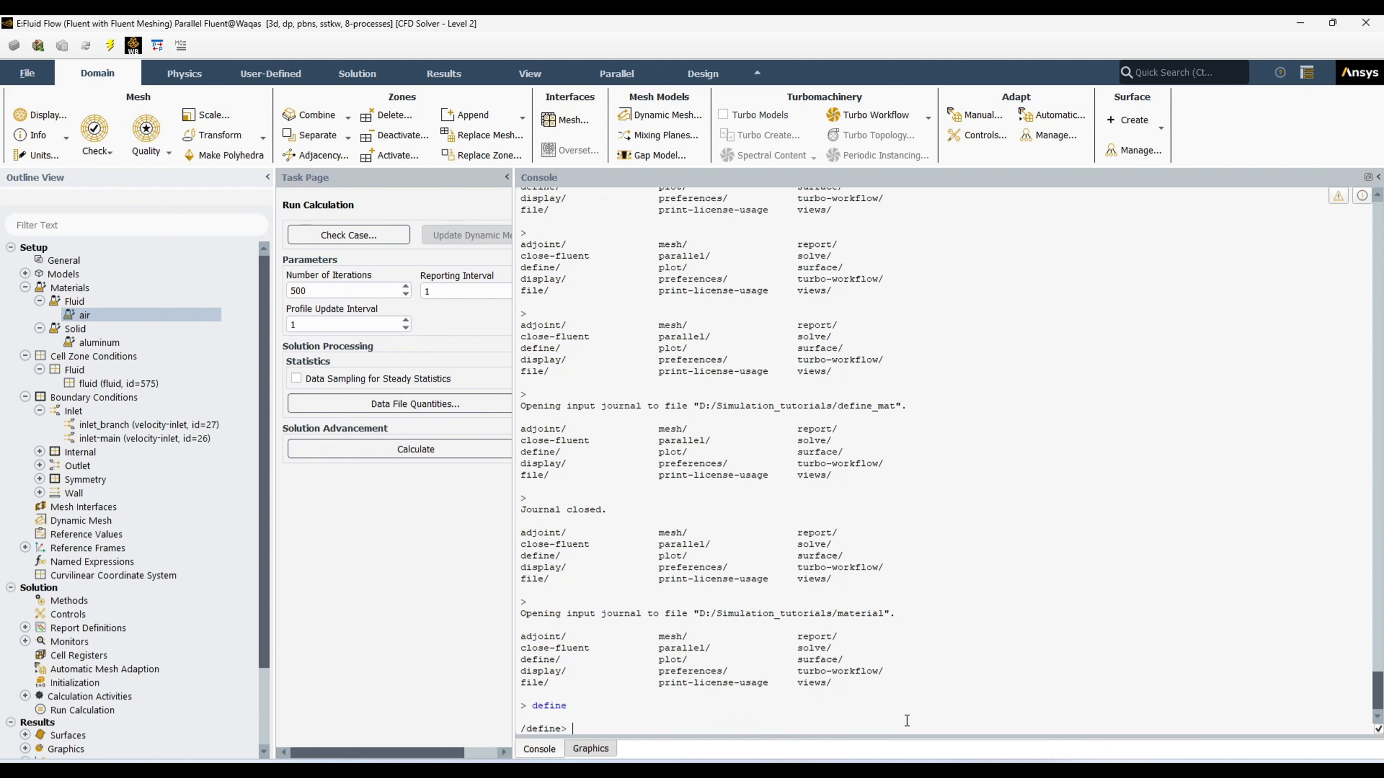
Step: In the console, list the define commands, enter the materials submenu and start the change-create command
key(Return)
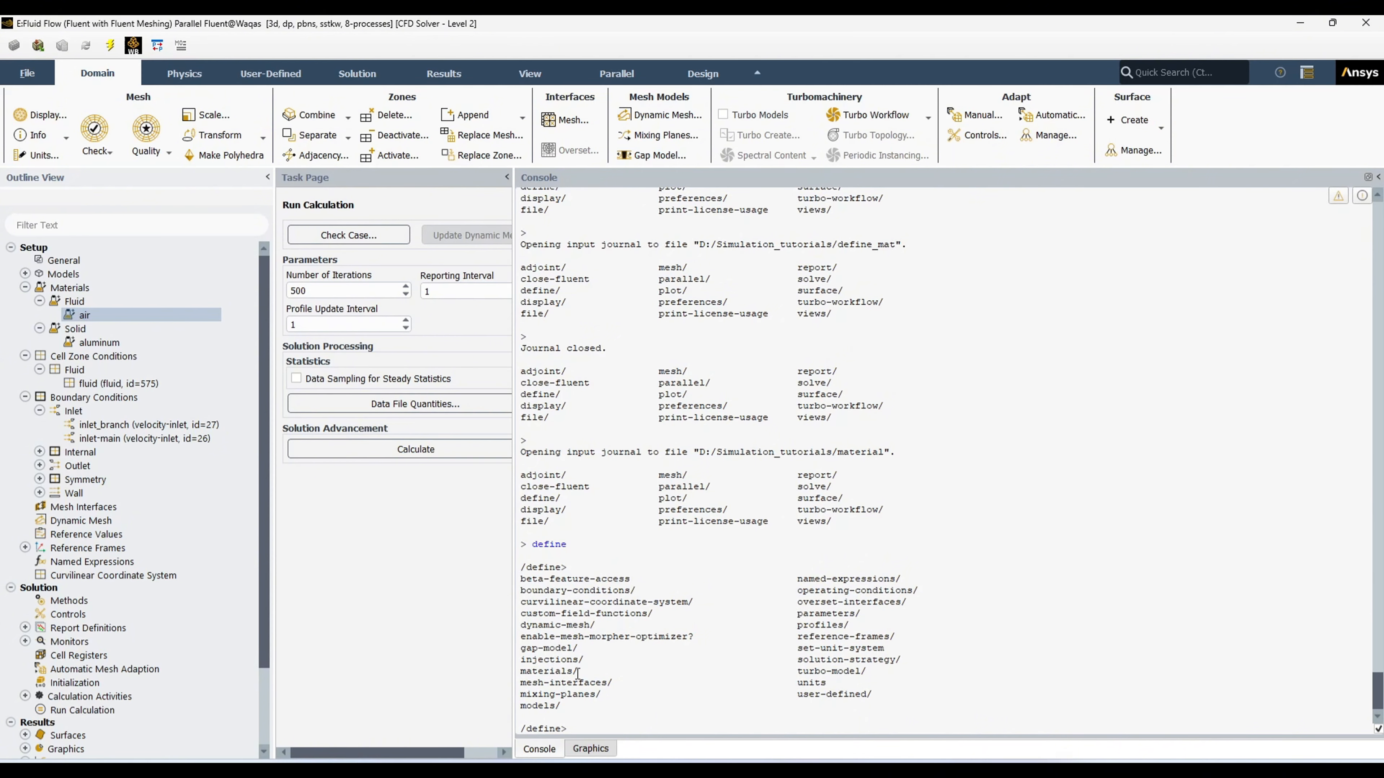
drag(579, 671, 520, 671)
text(mater)
key(Return)
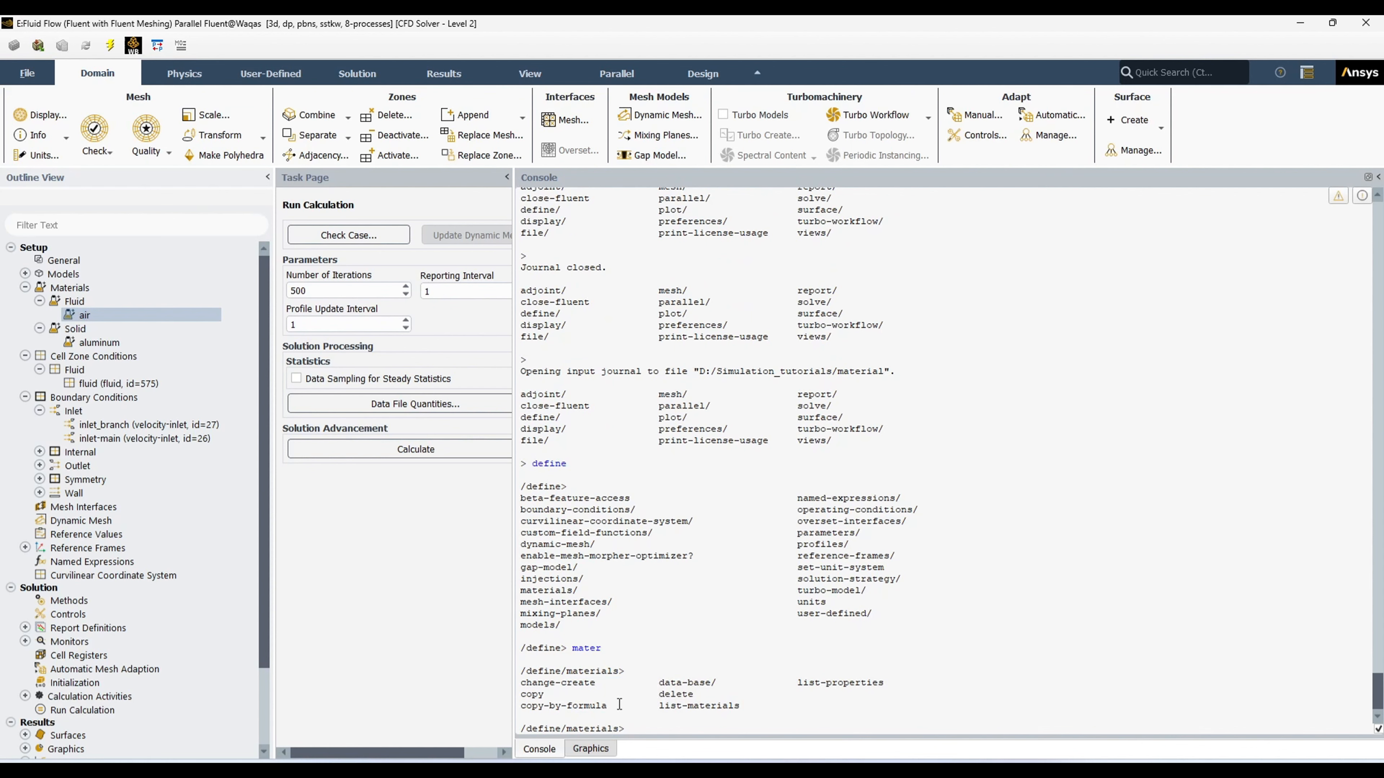
drag(597, 684, 521, 683)
click(673, 728)
text(change-cre)
key(Return)
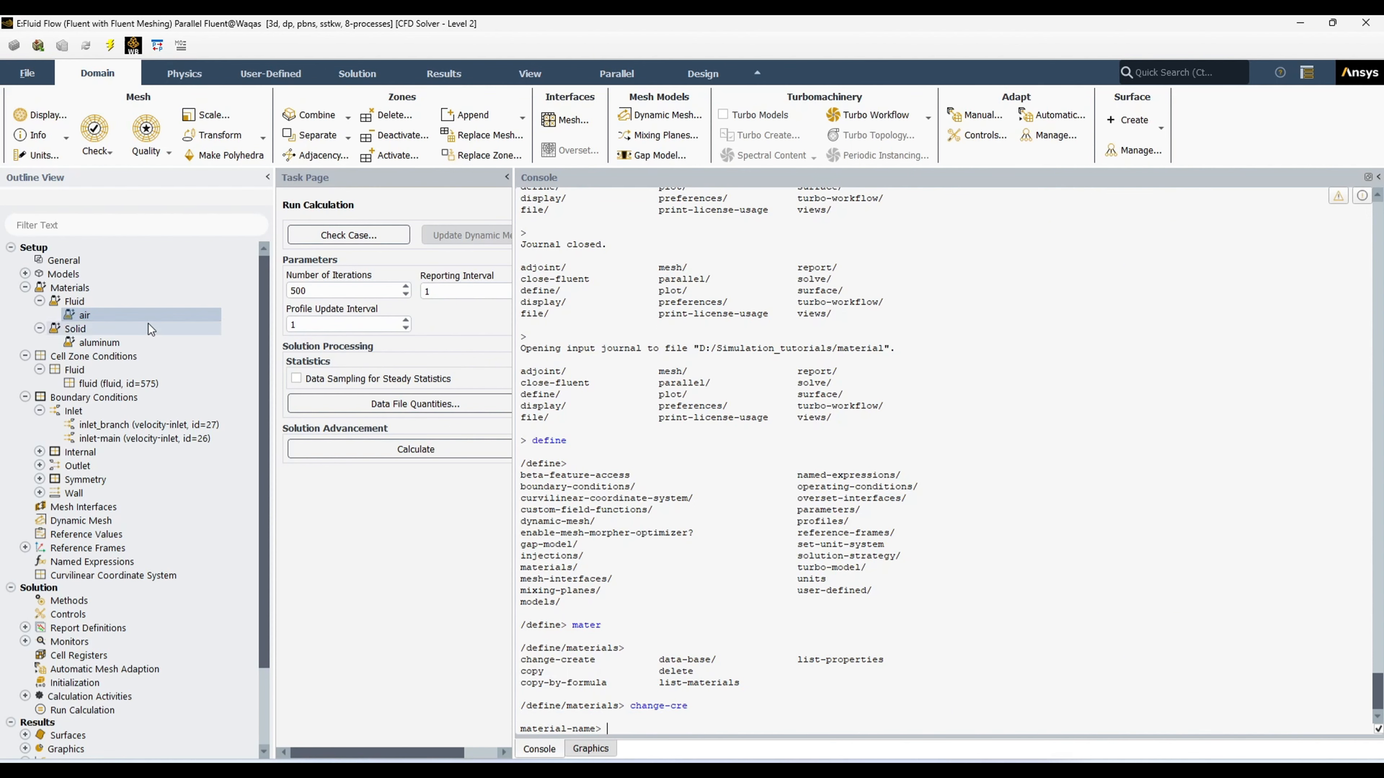
Step: Choose air as the material to modify and rename it water
click(70, 316)
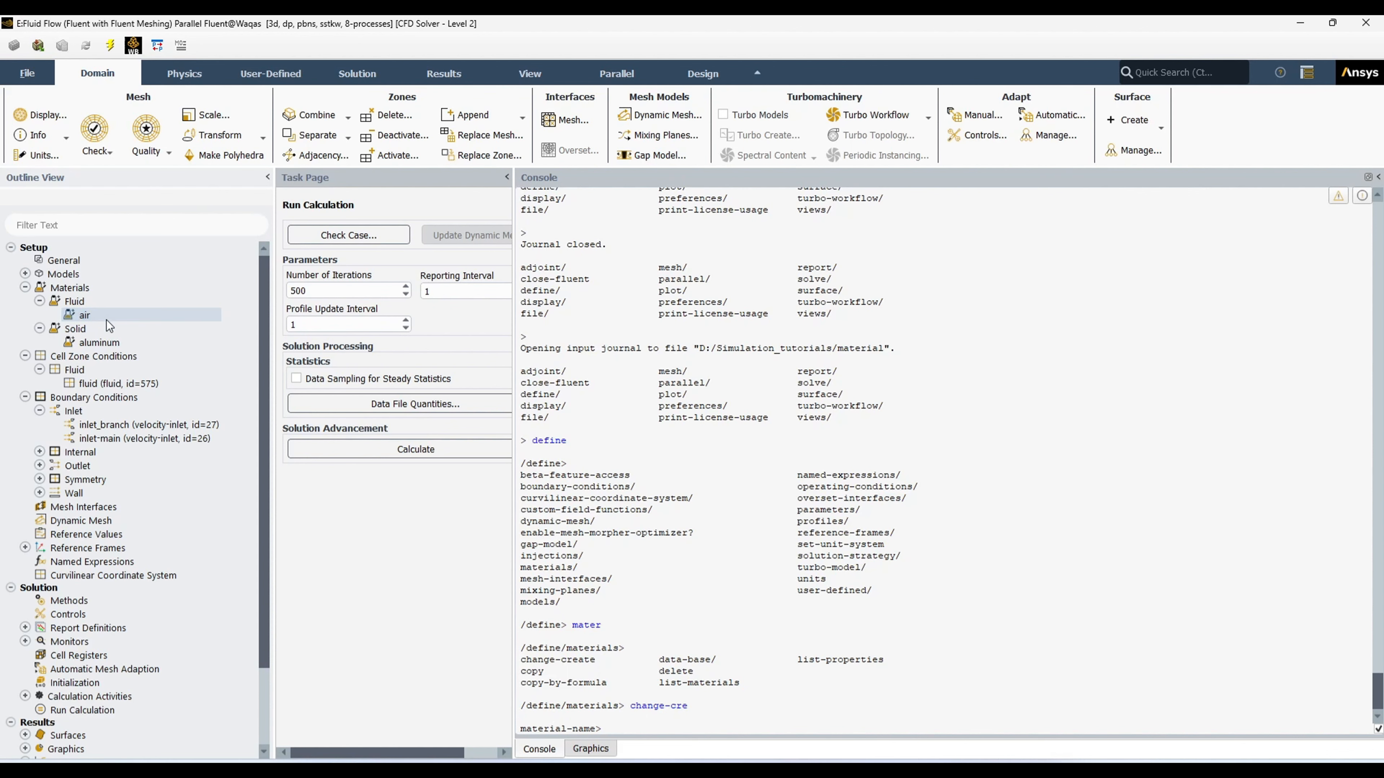
click(76, 316)
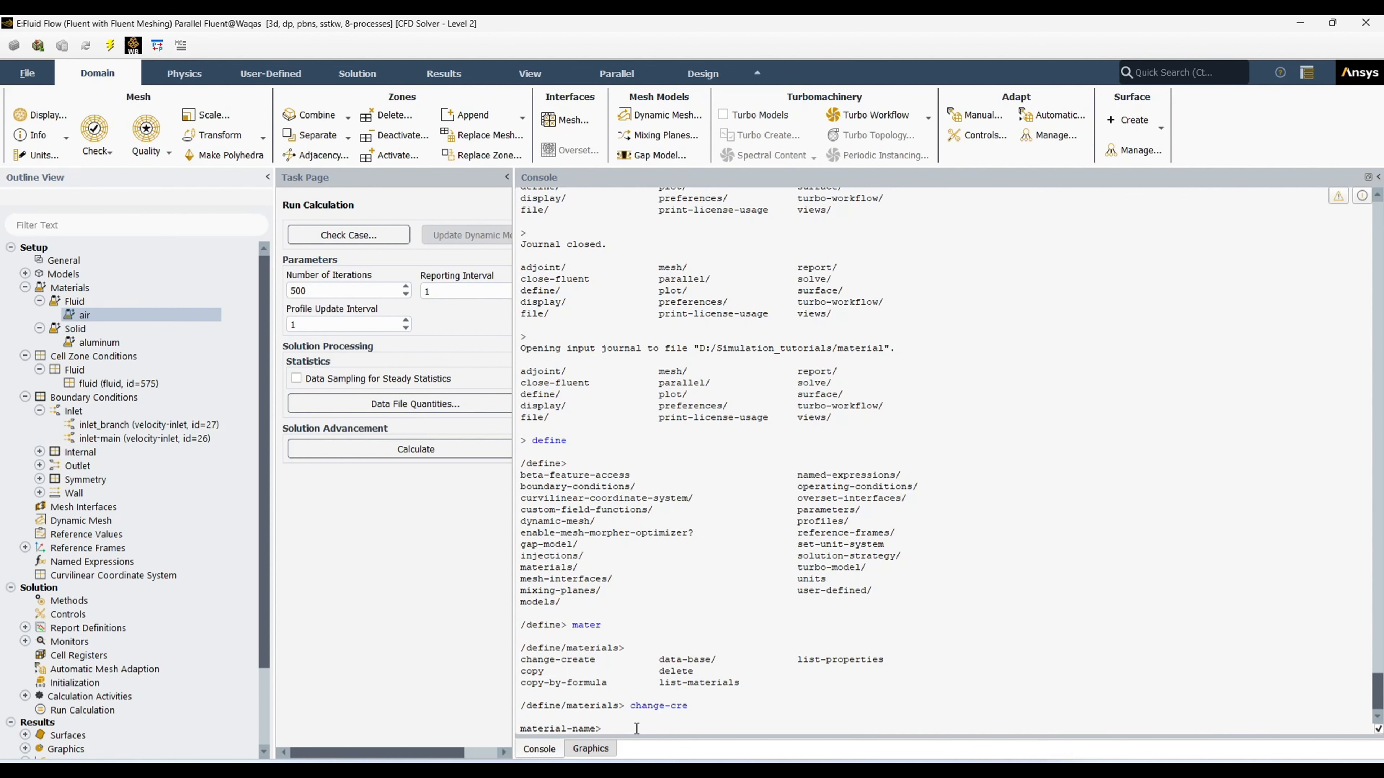
text(air)
key(Return)
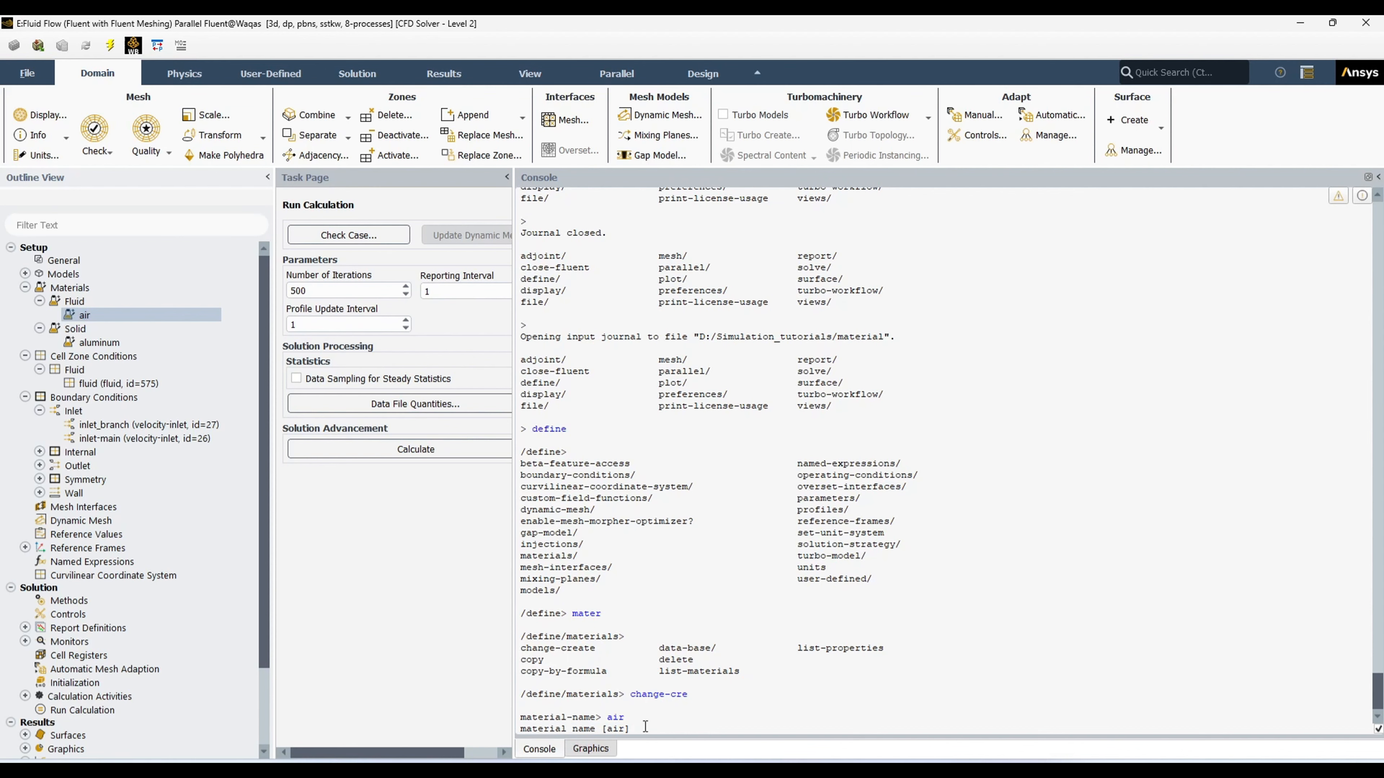
text(water)
key(Return)
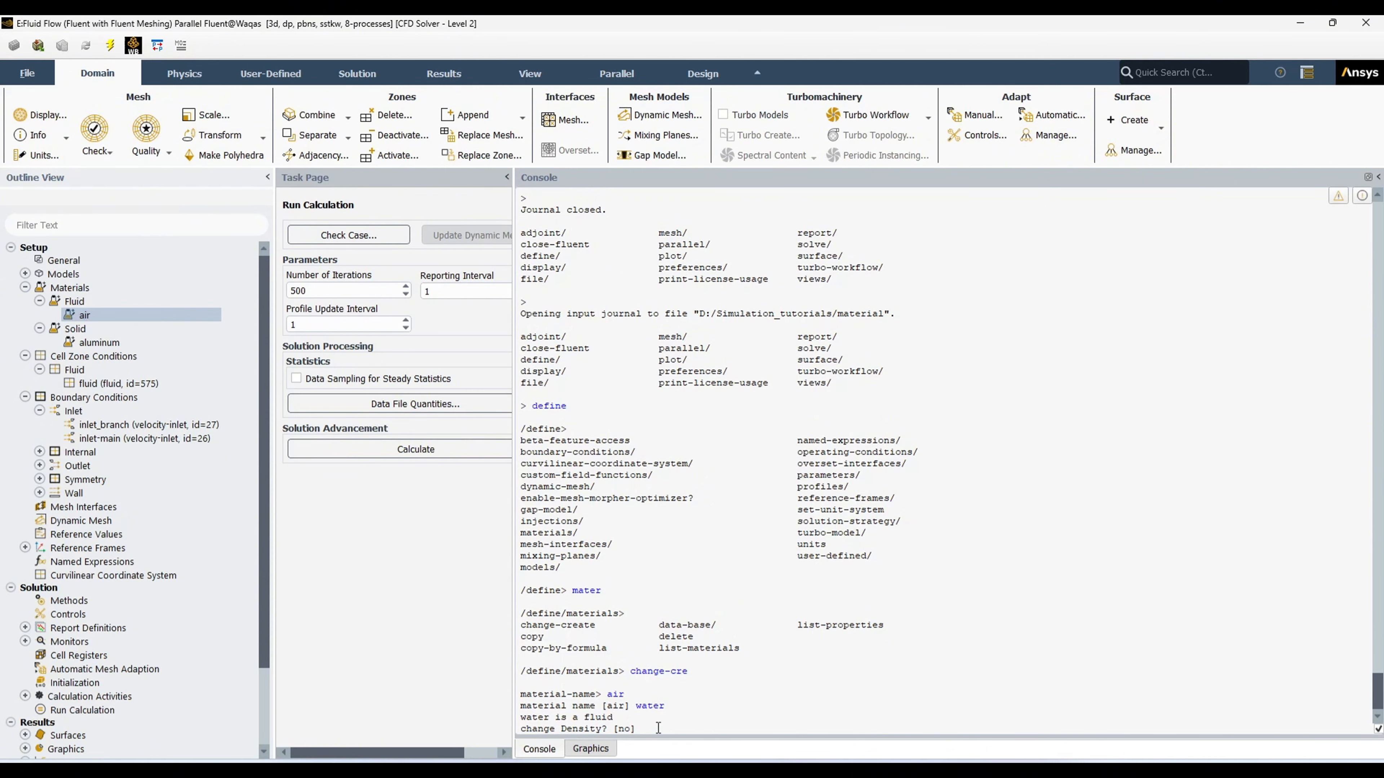
Step: Agree to change water's density and enter polynomial as the new method
text(yes)
key(Return)
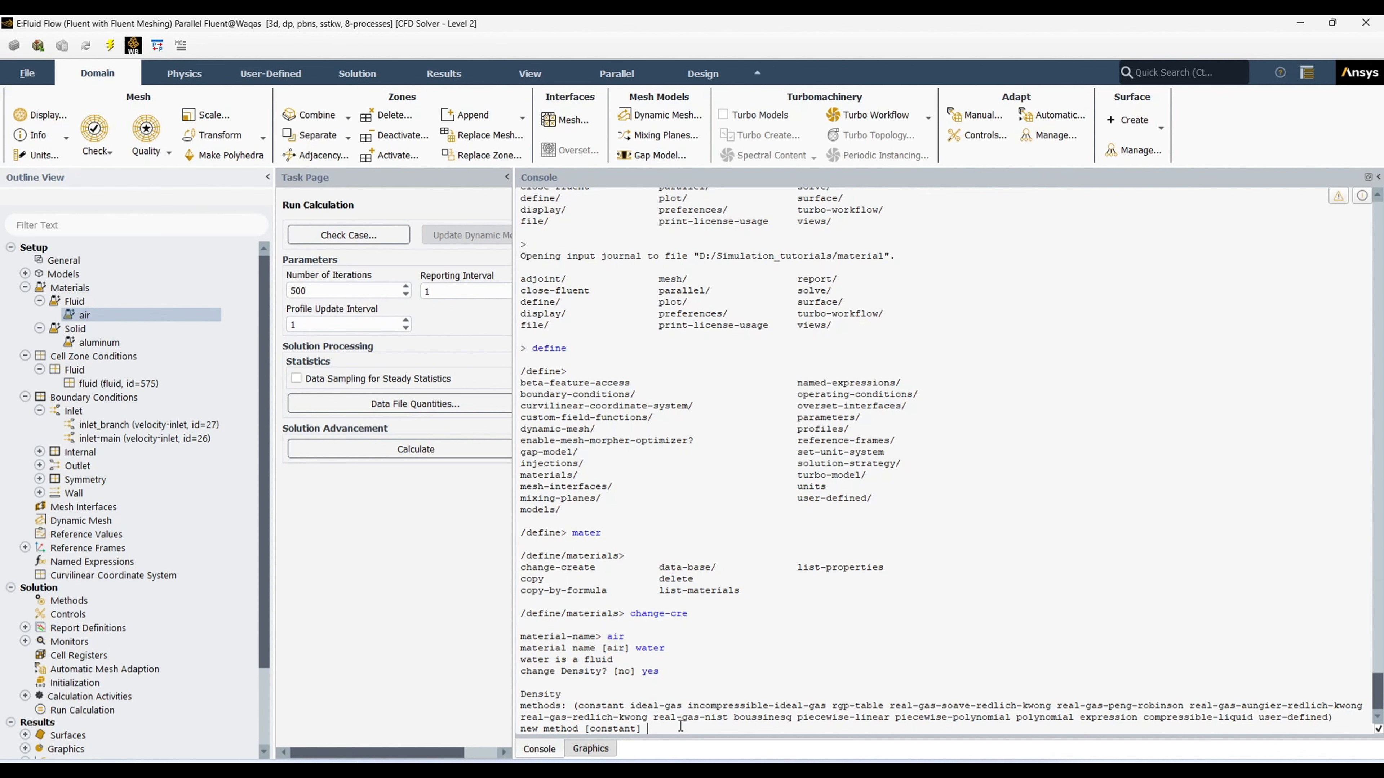
text(polynomial)
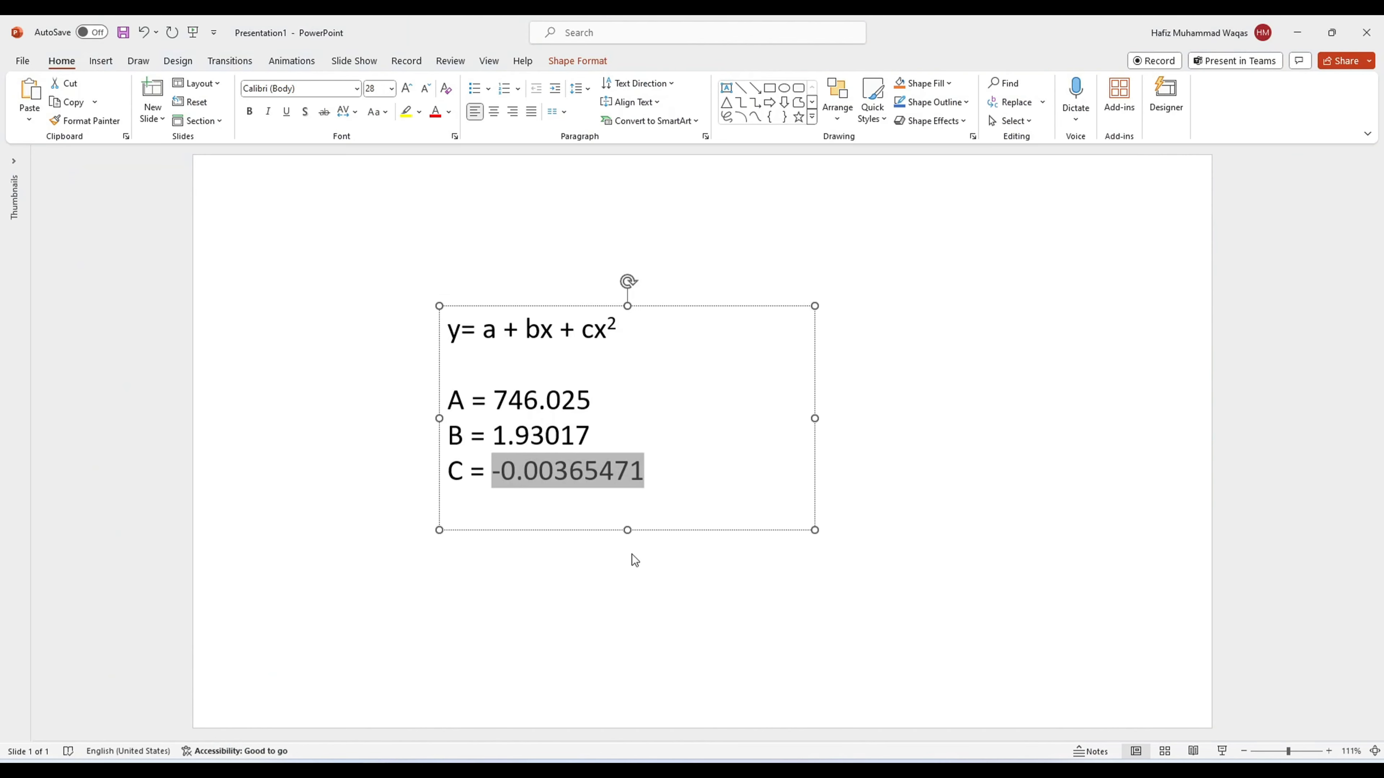
Step: Switch to the PowerPoint slide and examine the quadratic polynomial y = a + bx + cx² and its coefficients
click(623, 591)
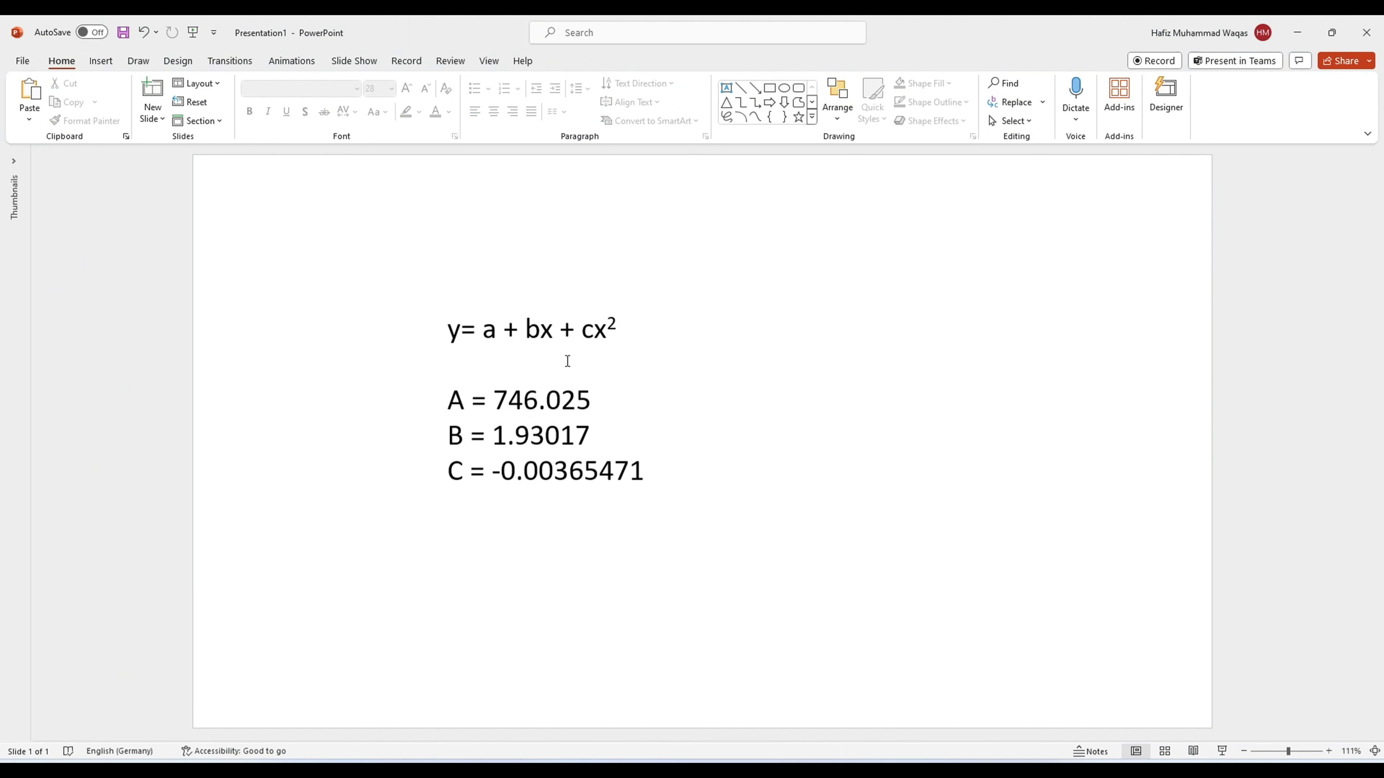
click(516, 354)
drag(521, 329, 588, 330)
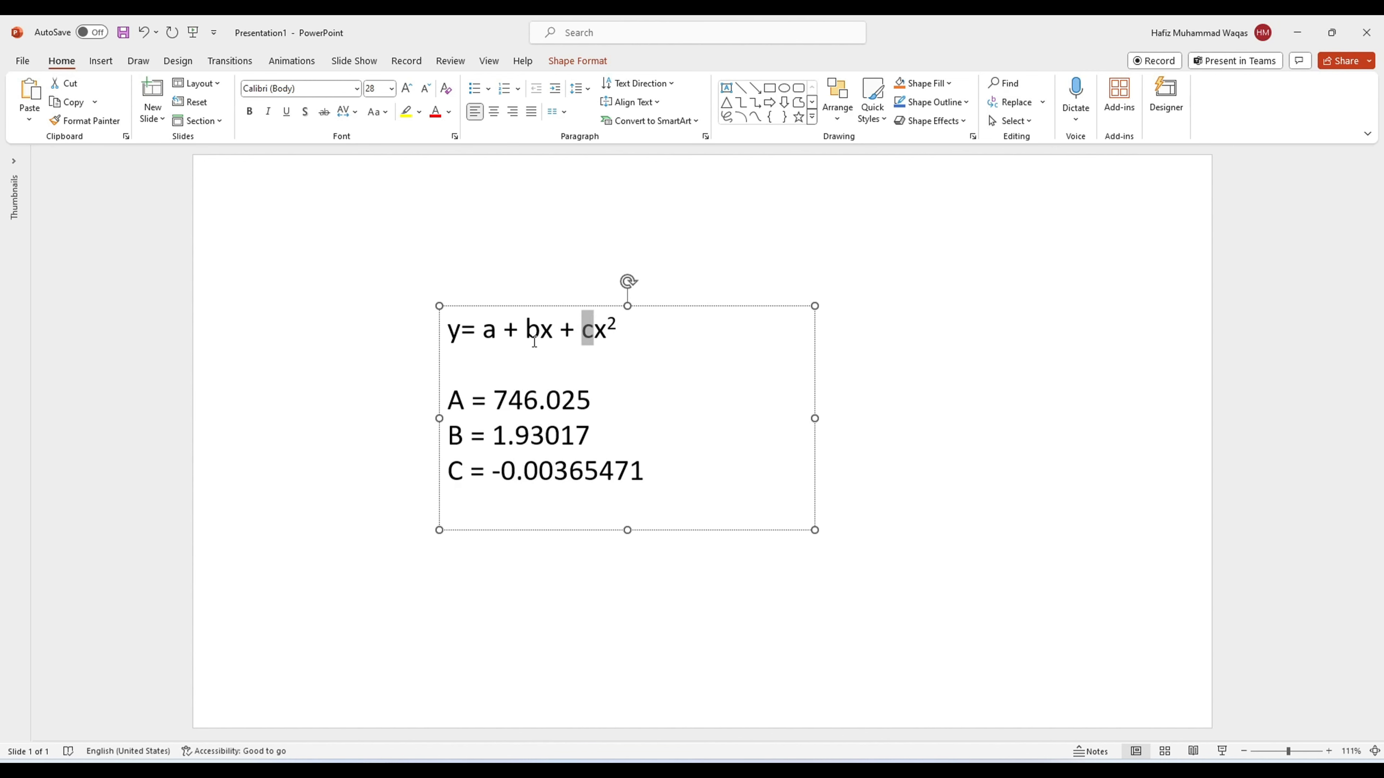
double_click(497, 397)
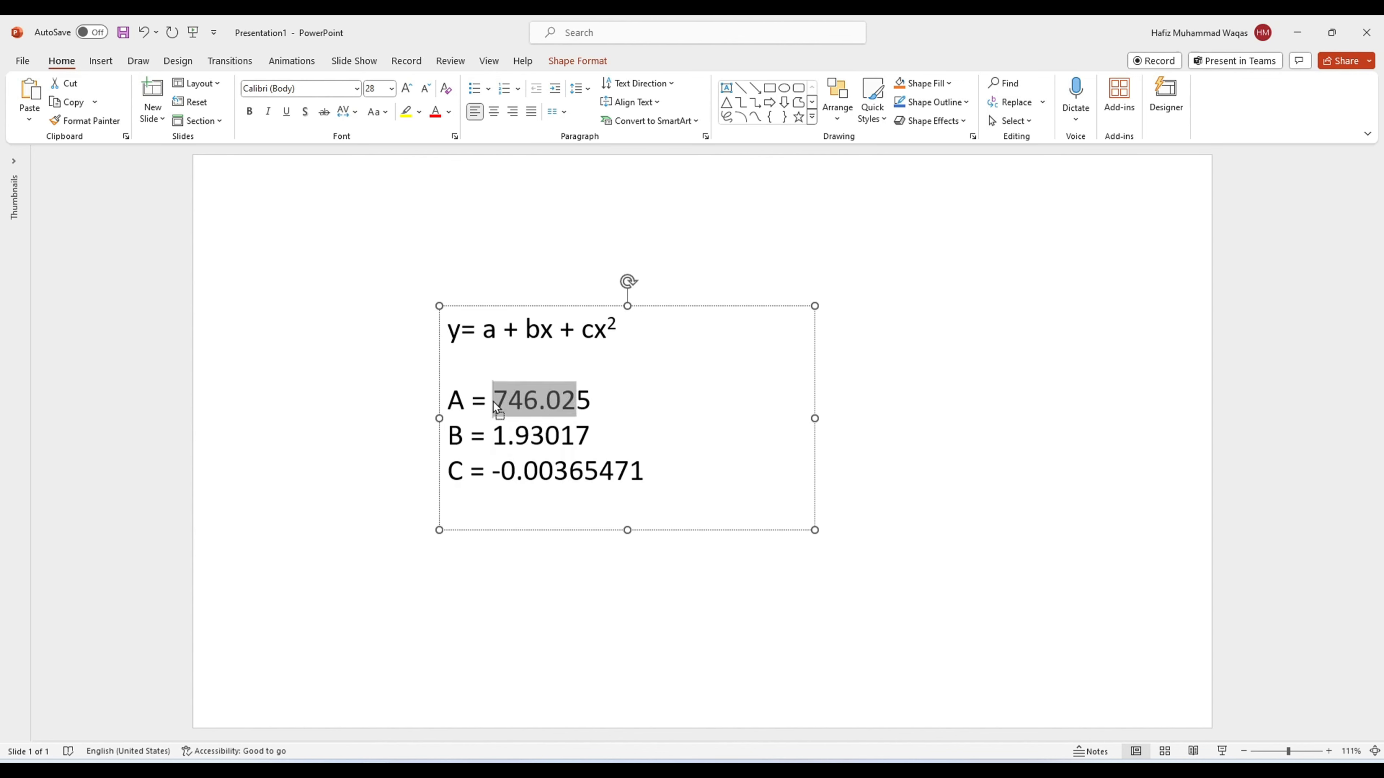
click(495, 397)
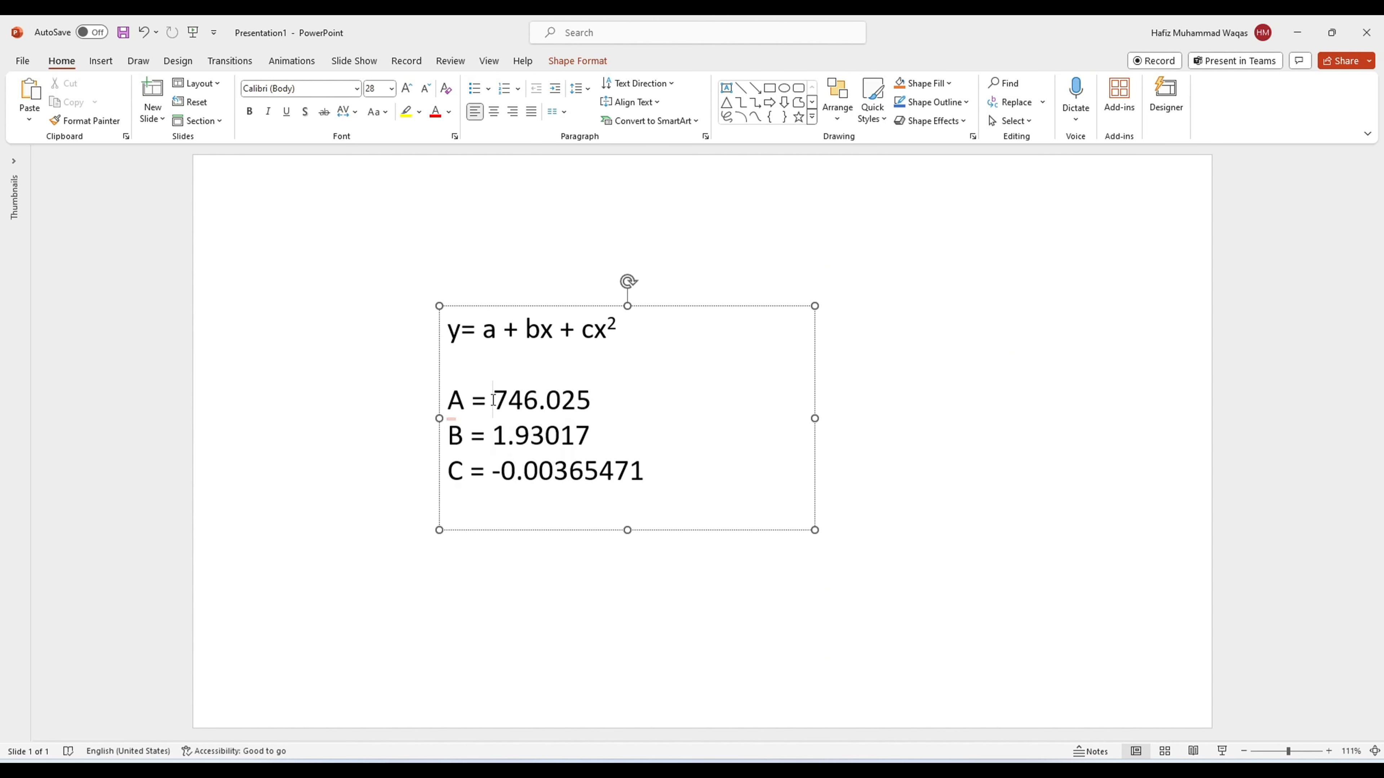
drag(495, 435, 544, 436)
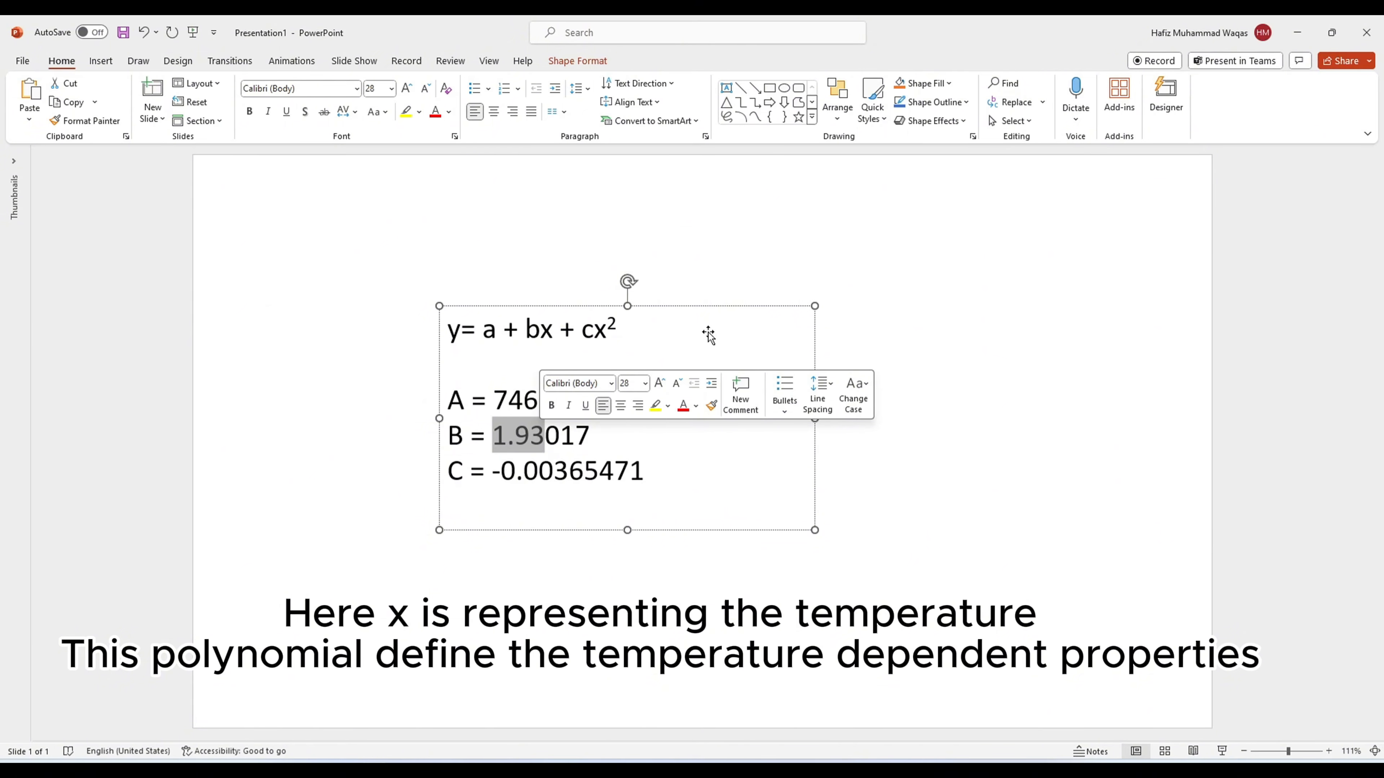
key(Escape)
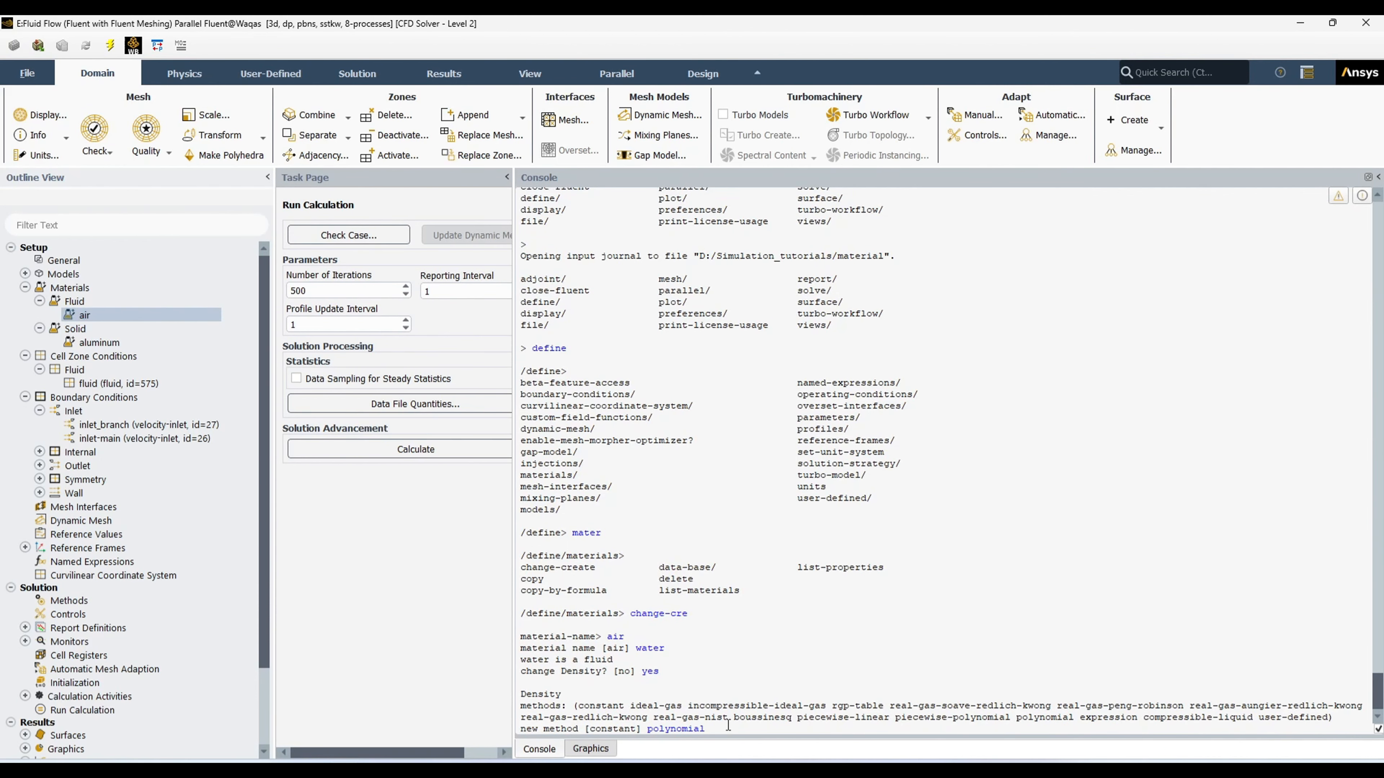
Step: Back in the Fluent console, submit the polynomial density method and set the number of coefficients to 3
key(Return)
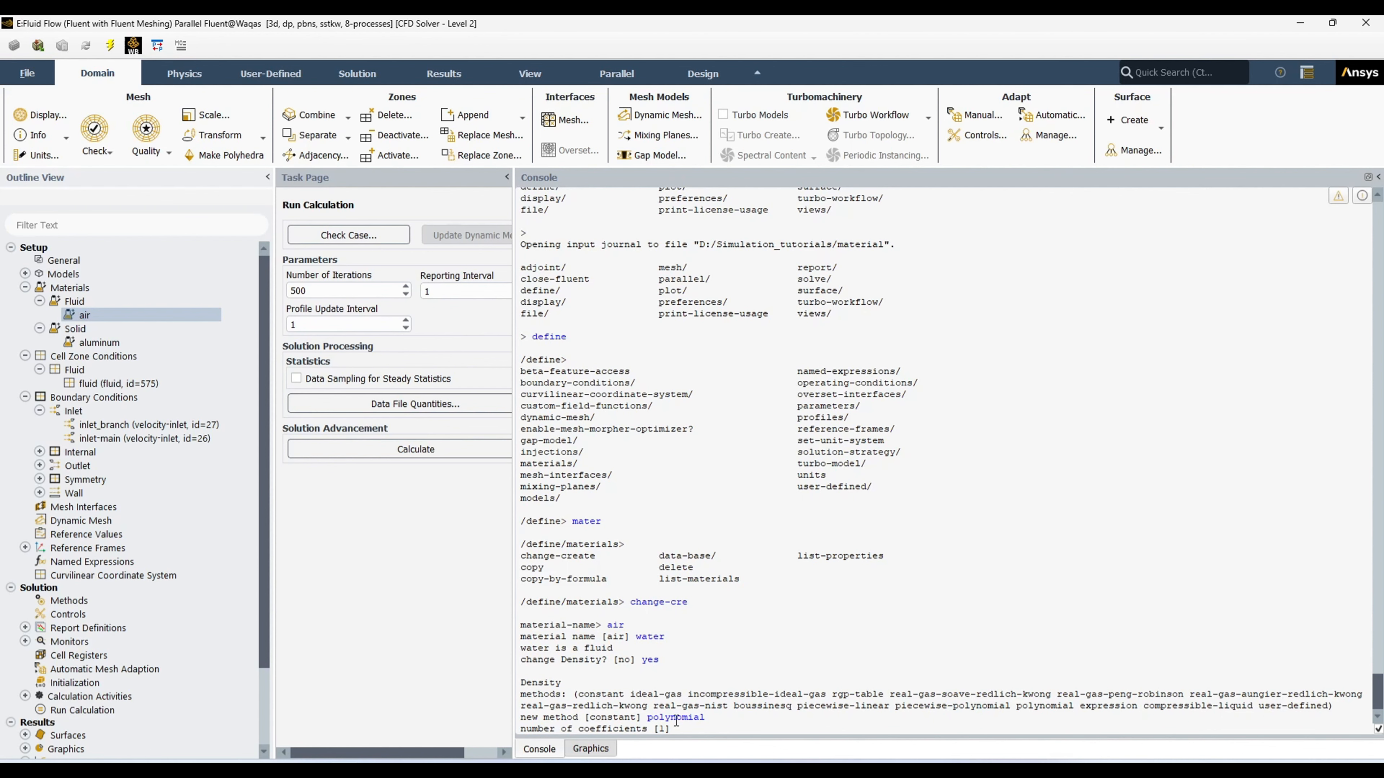
text(3)
key(Return)
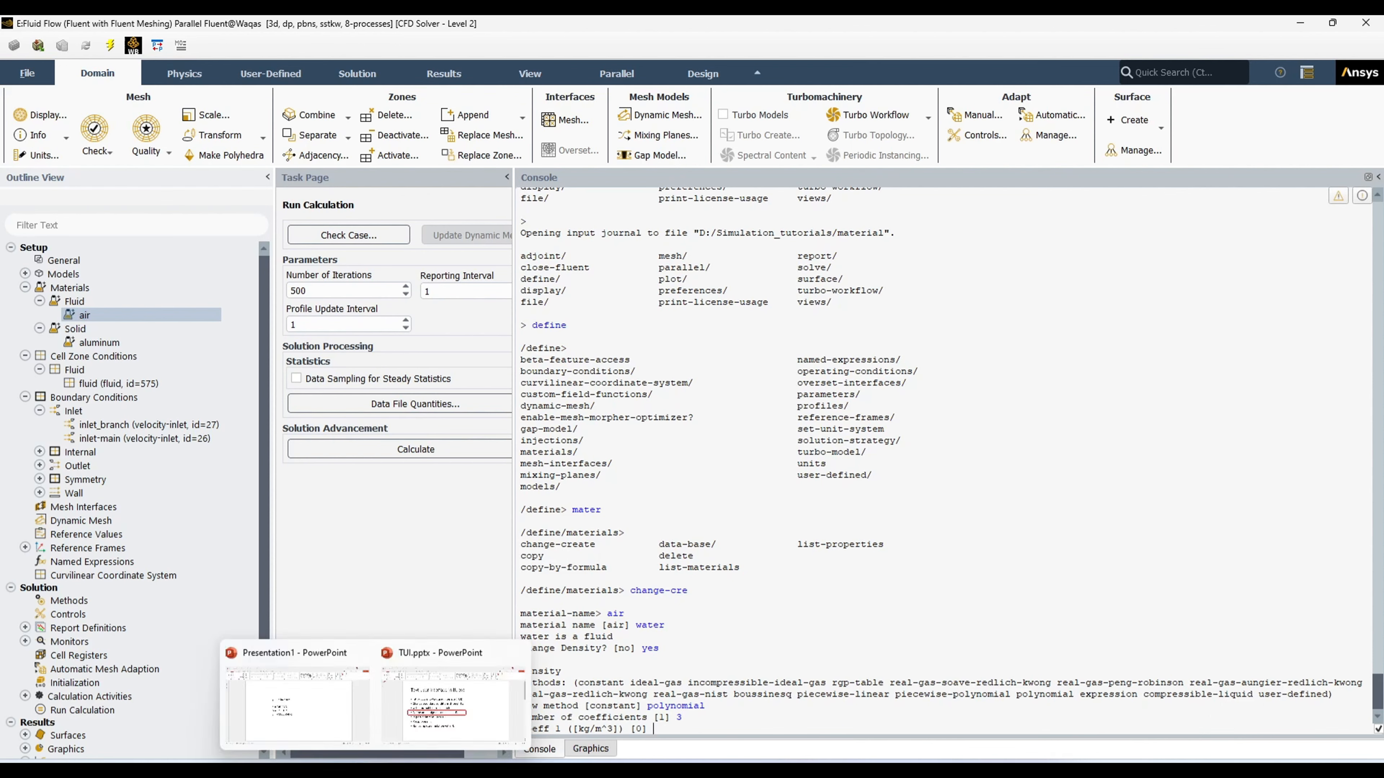
Step: Copy the value of a from the PowerPoint slide and enter 746.025 as density coefficient 1 in Fluent
click(291, 703)
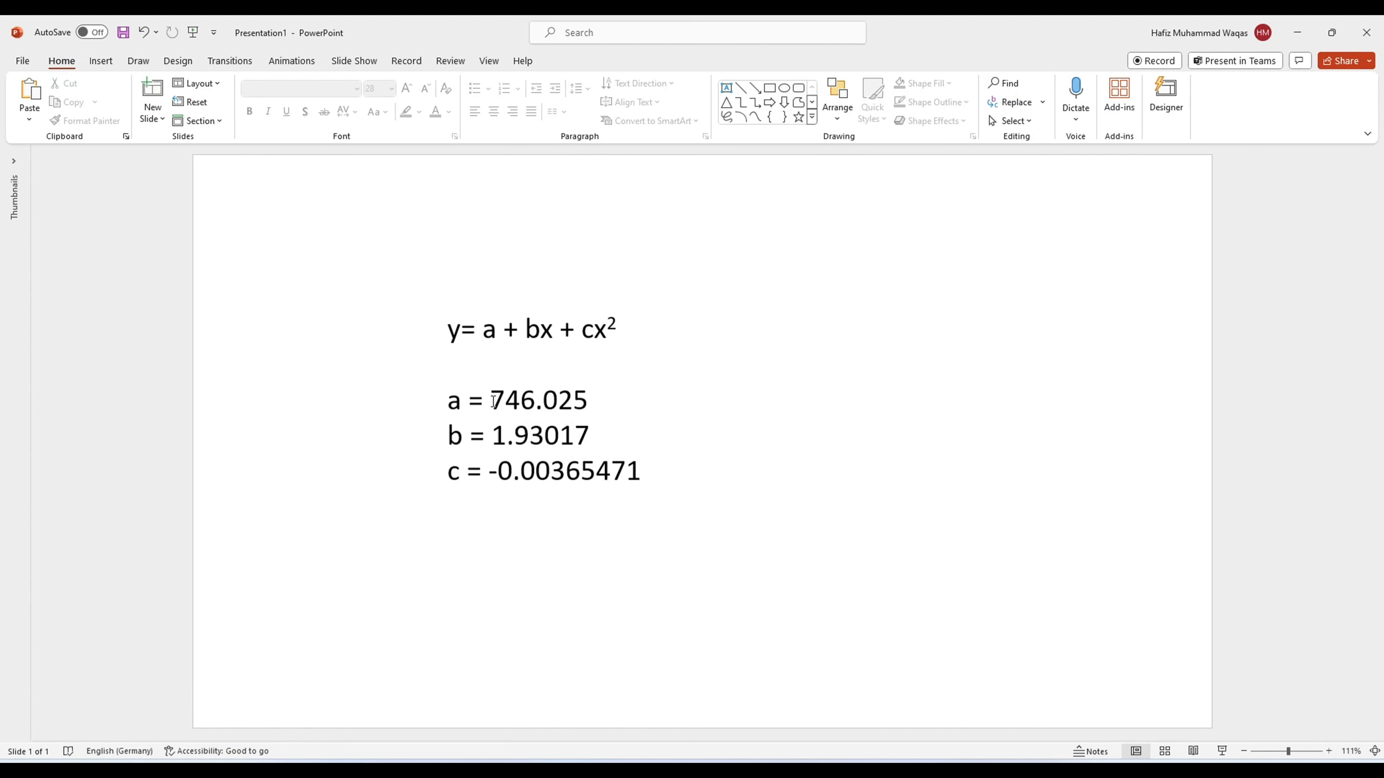
drag(493, 401, 591, 404)
key(ctrl+c)
key(alt+Tab)
key(ctrl+v)
key(Return)
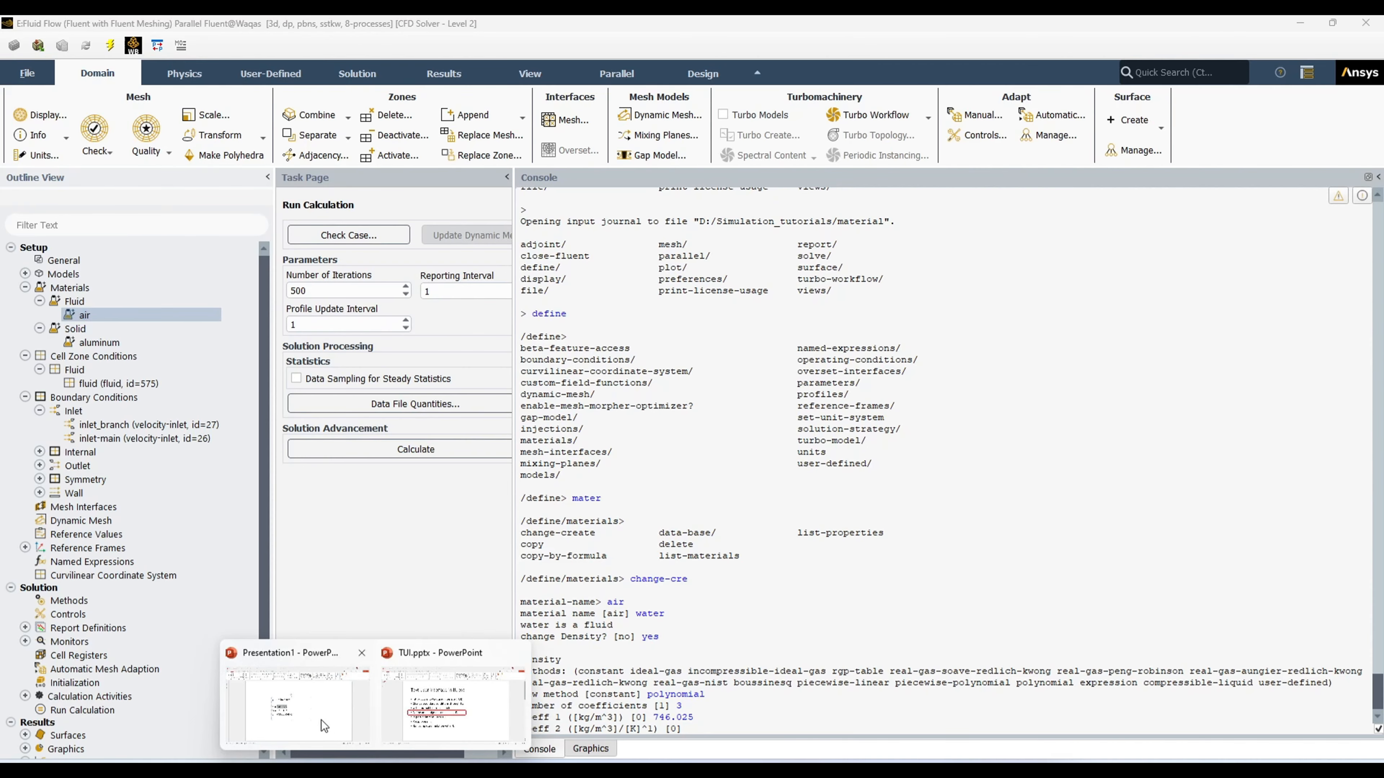
Step: Copy b and c from the PowerPoint slide into Fluent as density coefficients 2 and 3, 1.93017 and -0.00365471
click(294, 703)
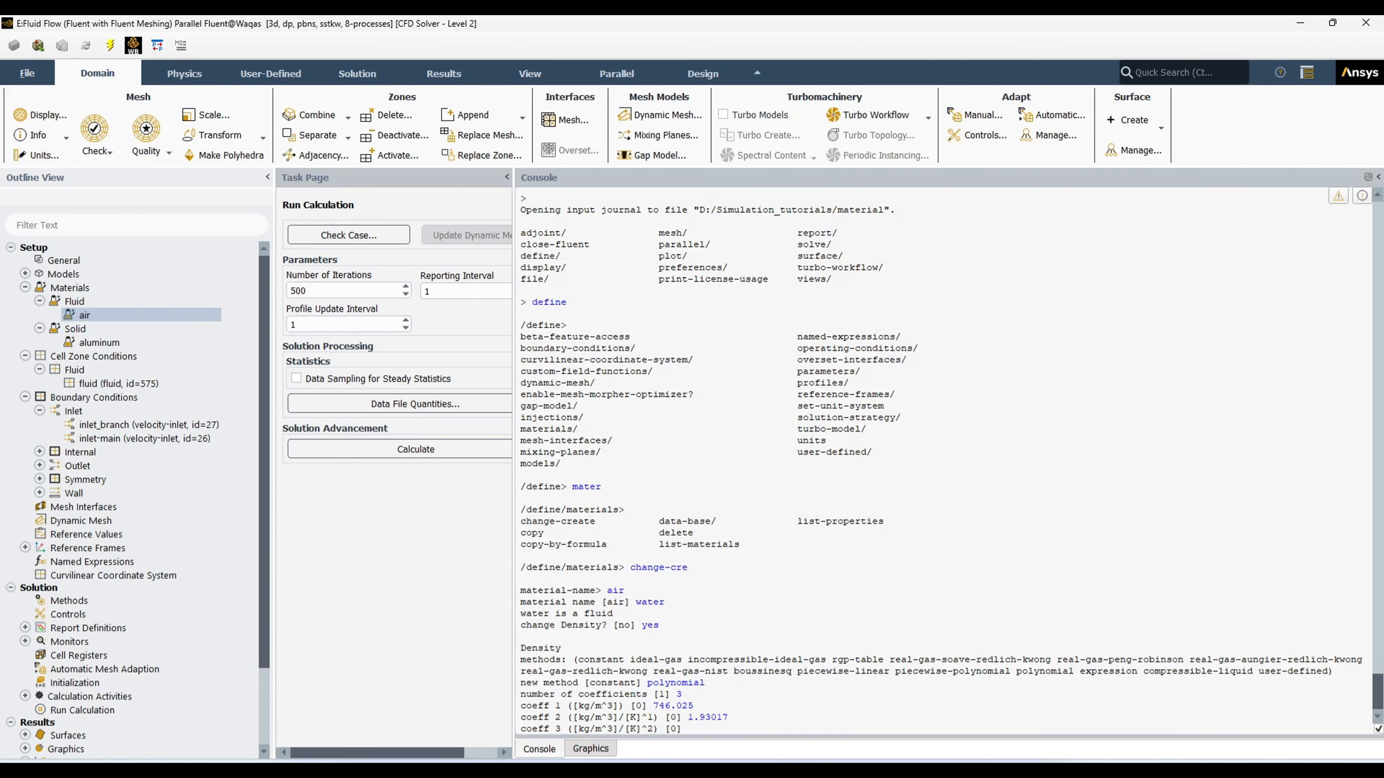
click(418, 759)
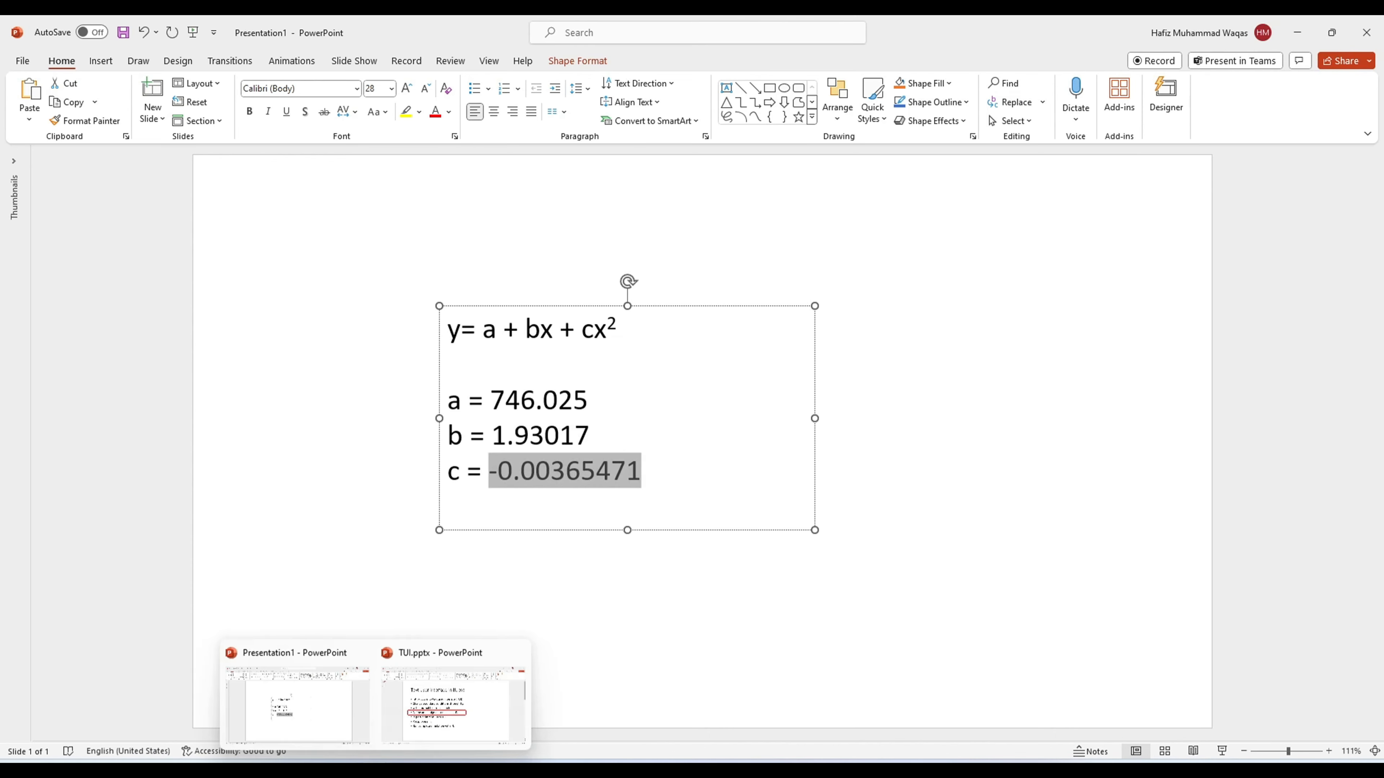
click(439, 760)
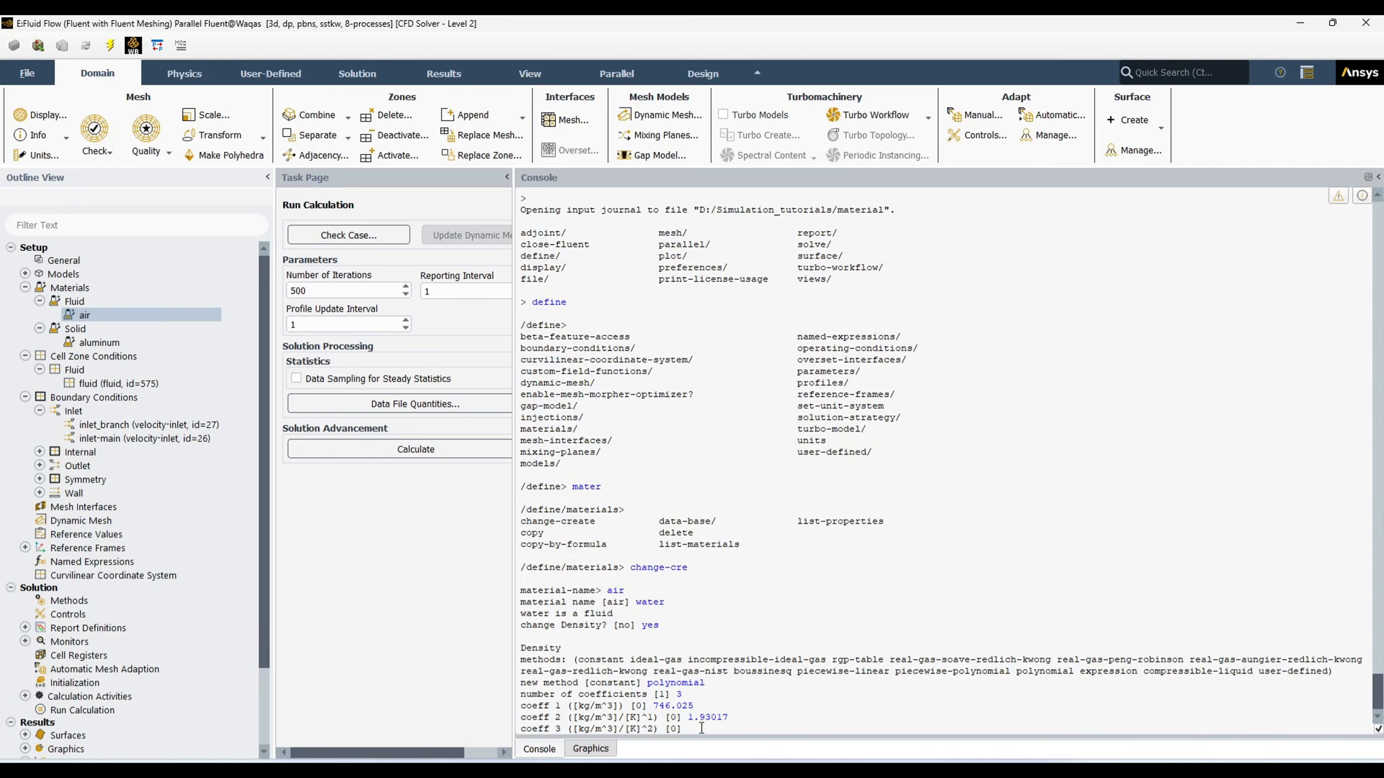
key(ctrl+v)
key(Return)
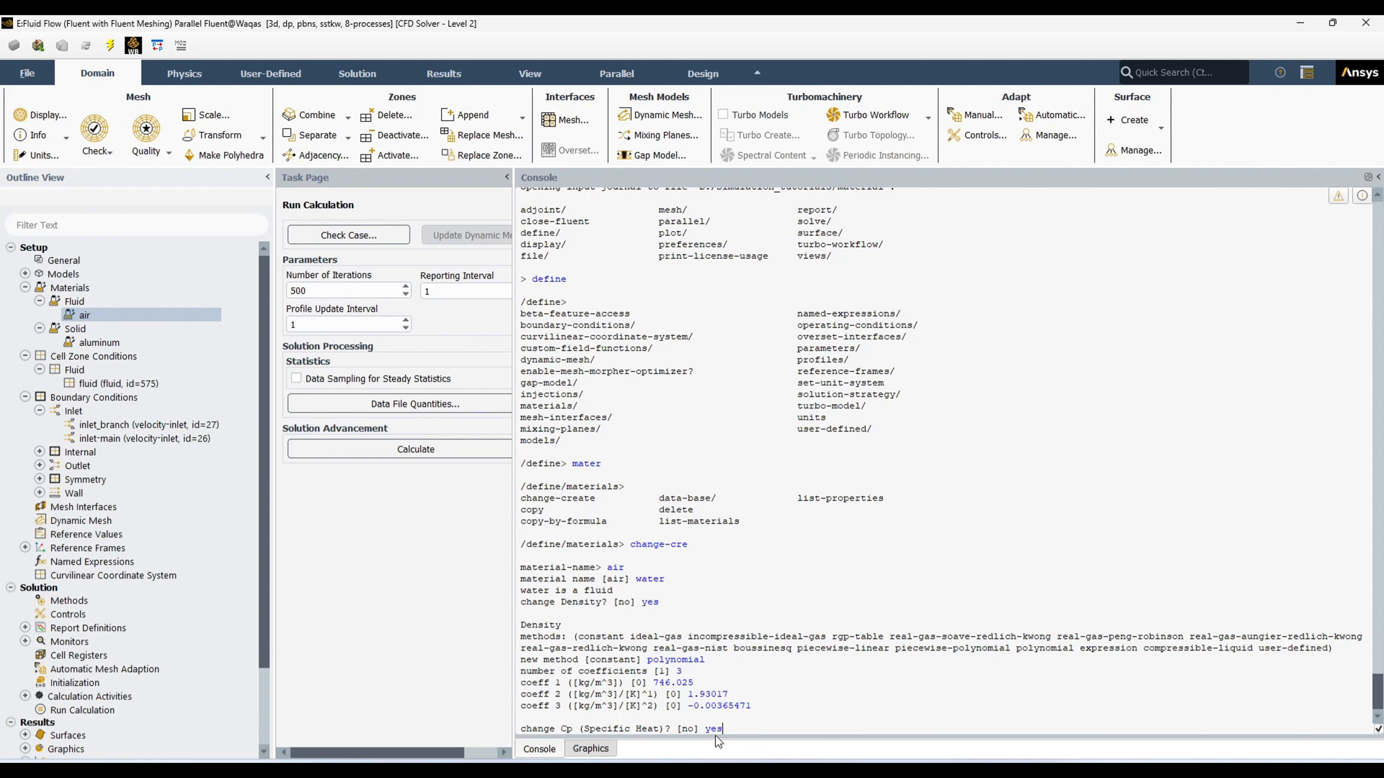
Step: Change water's specific heat (Cp) to the constant method with a value of 3800 J/(kg K)
key(Return)
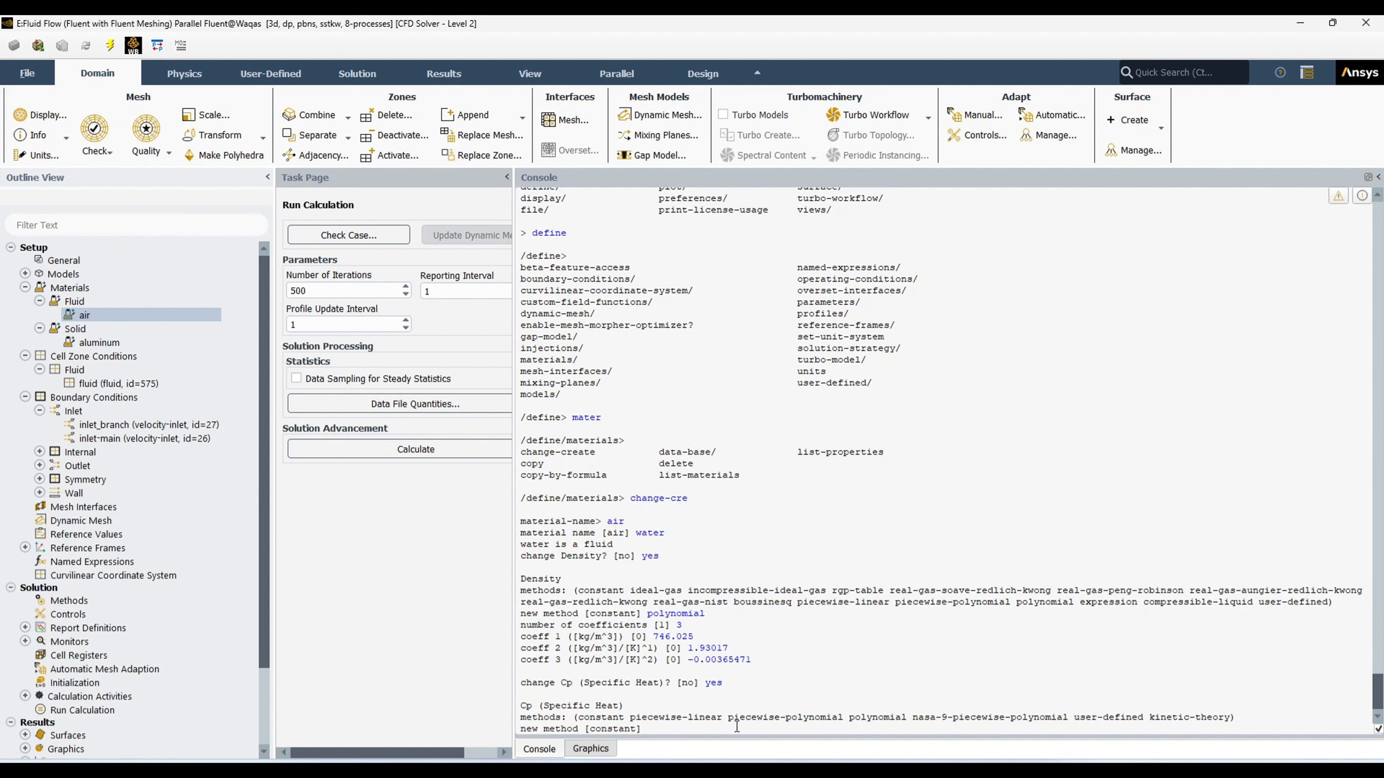
text(constant)
key(Return)
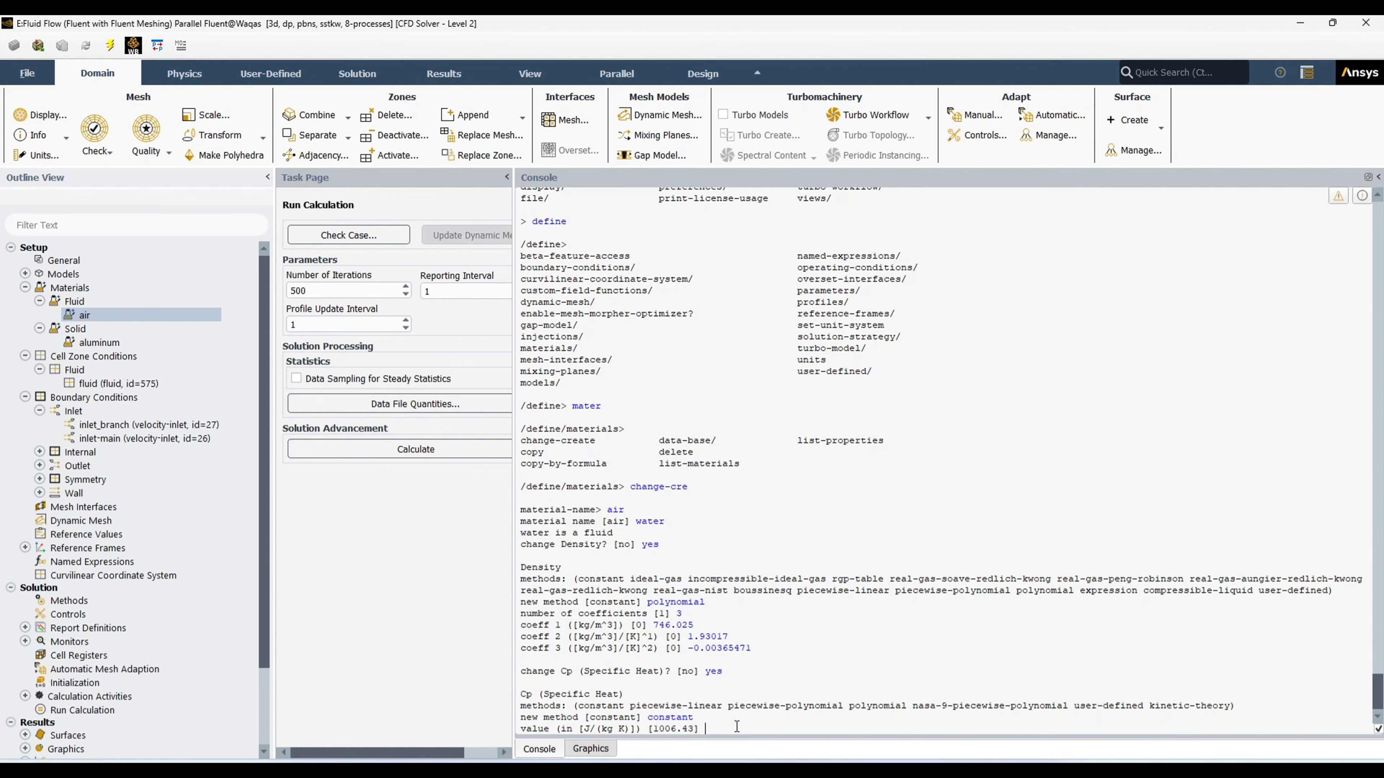
text(3800)
key(Return)
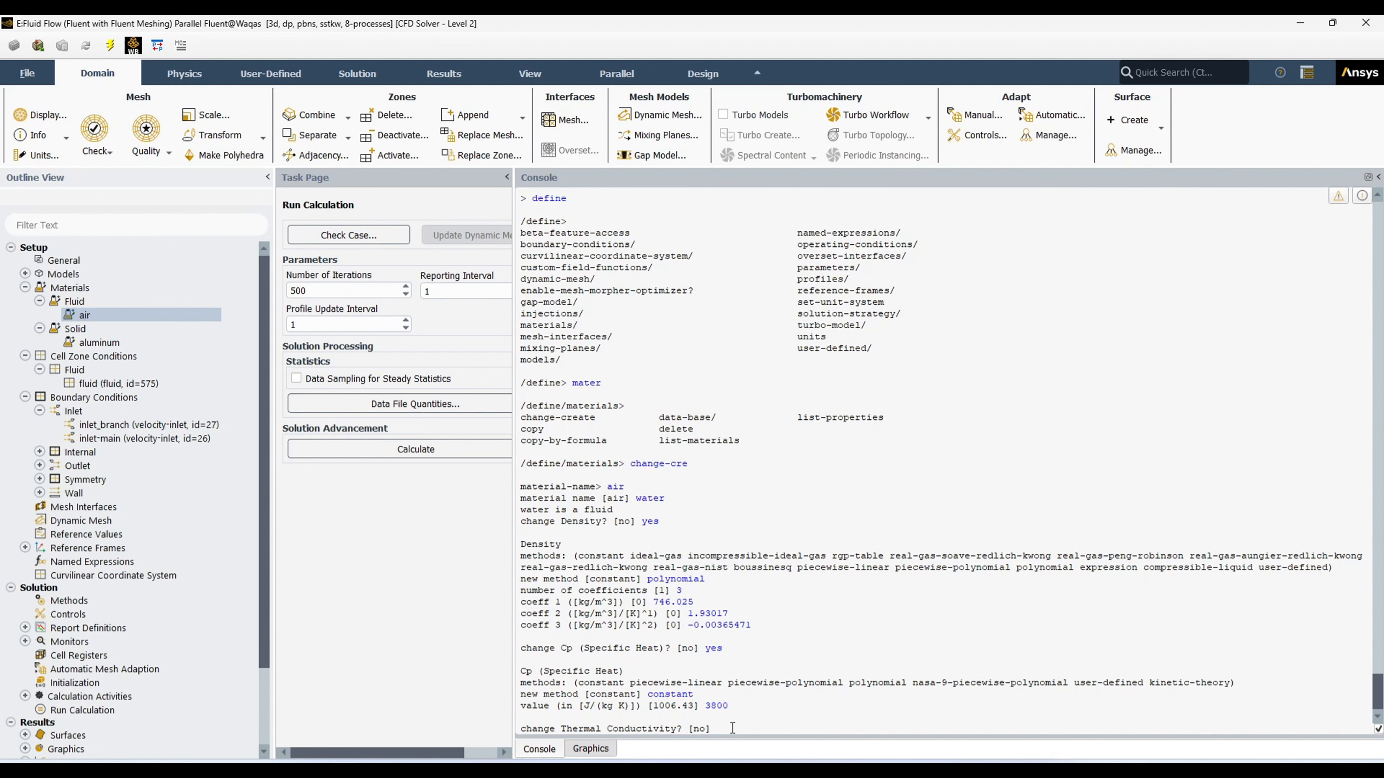
Step: Change water's thermal conductivity to the constant method with a value of 0.6 W/(m K)
text(yes)
key(Return)
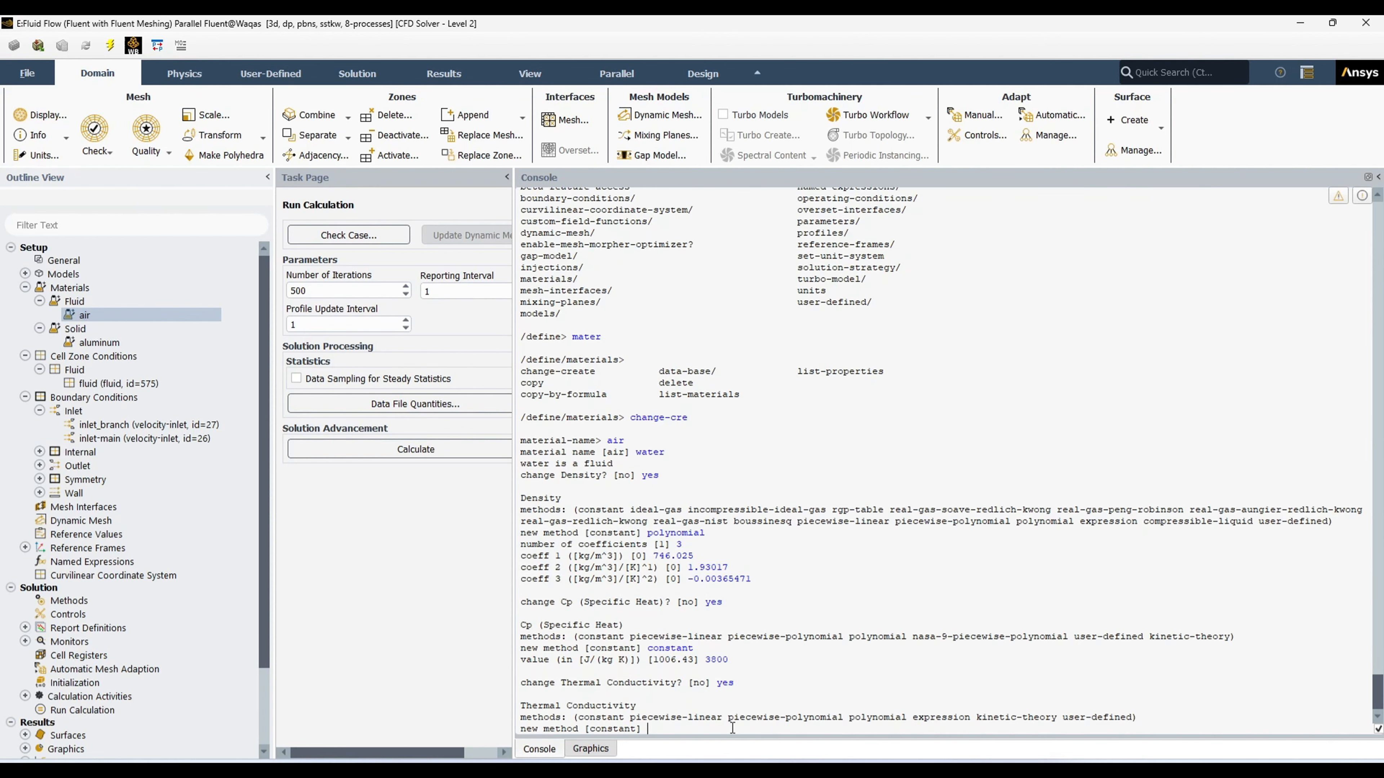
text(constant)
key(Return)
text(0.6)
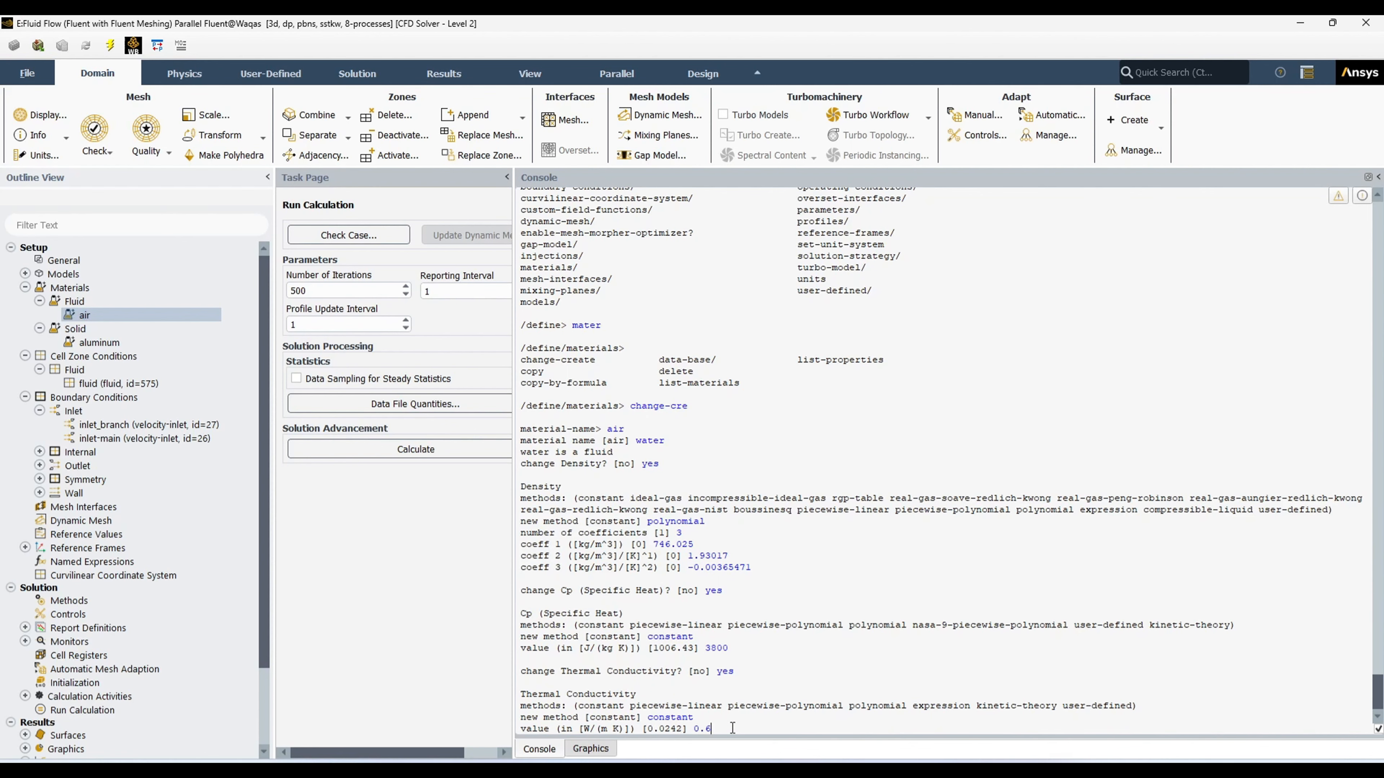
key(Return)
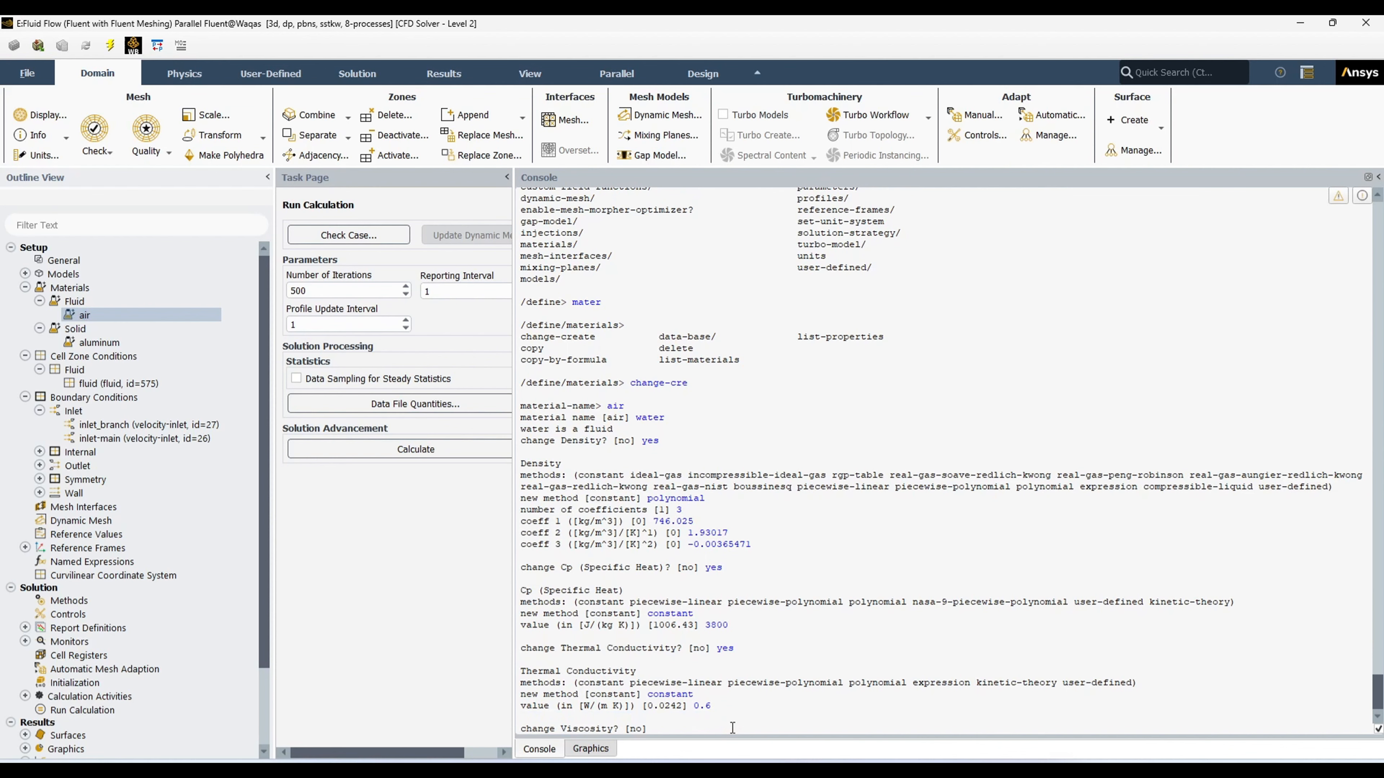
Step: Change water's viscosity to the constant method with a value of 0.002 kg/(m s)
text(yes)
key(Return)
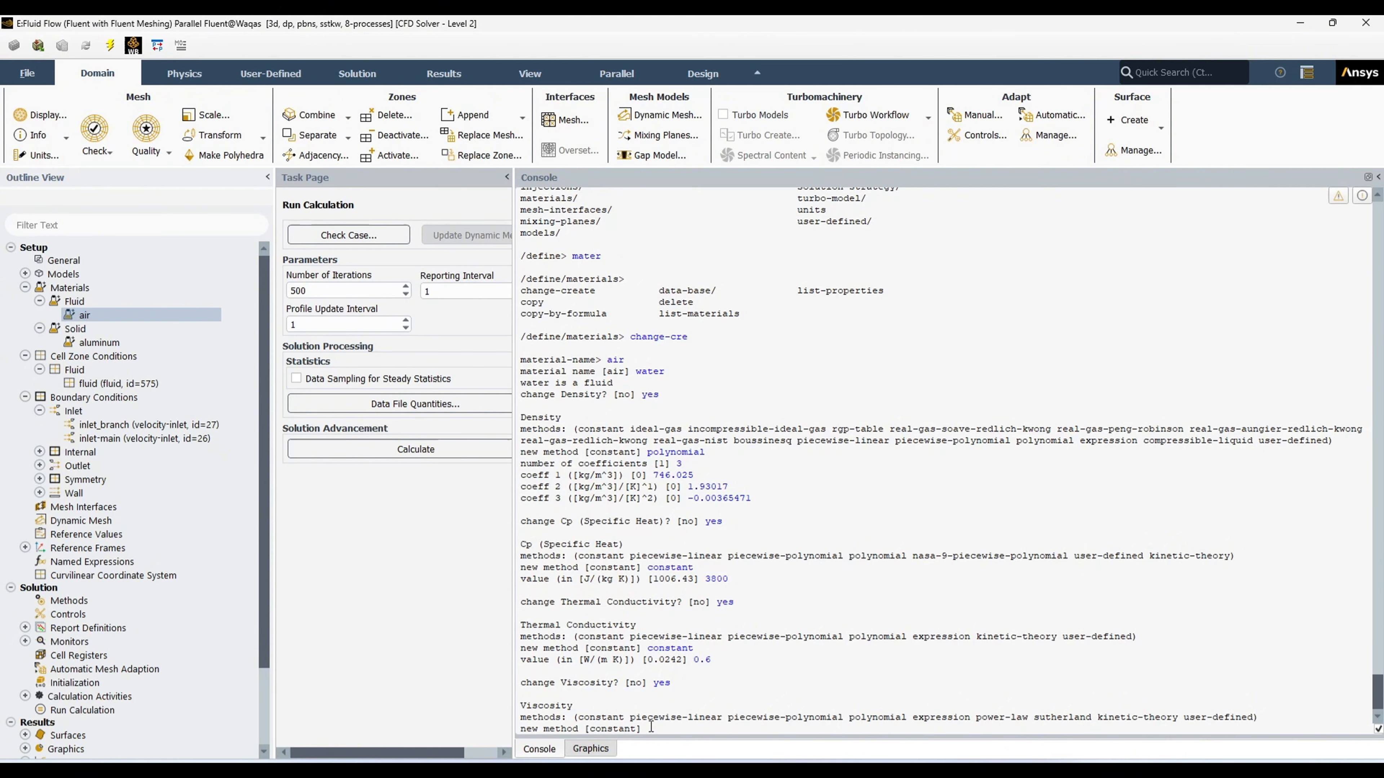
text(constant)
key(Return)
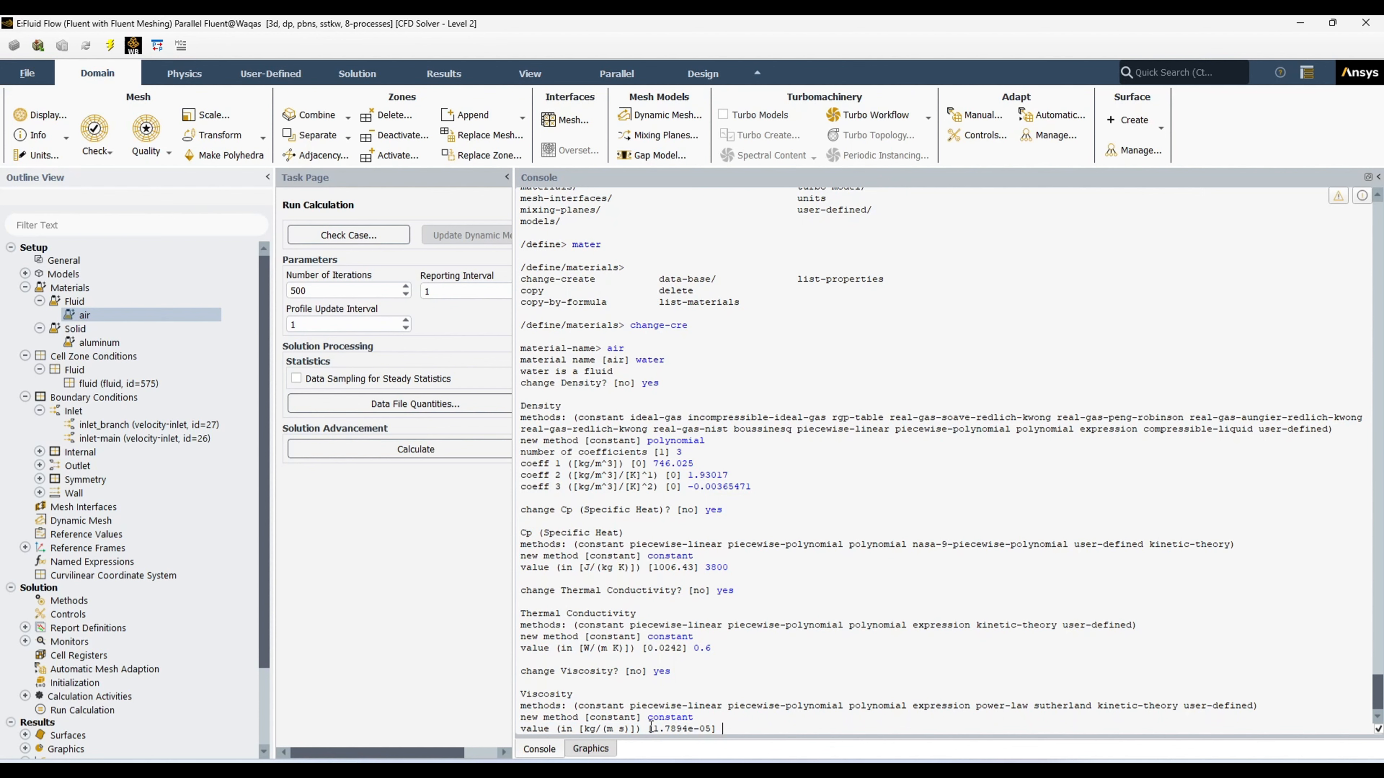
text(0.002)
key(Return)
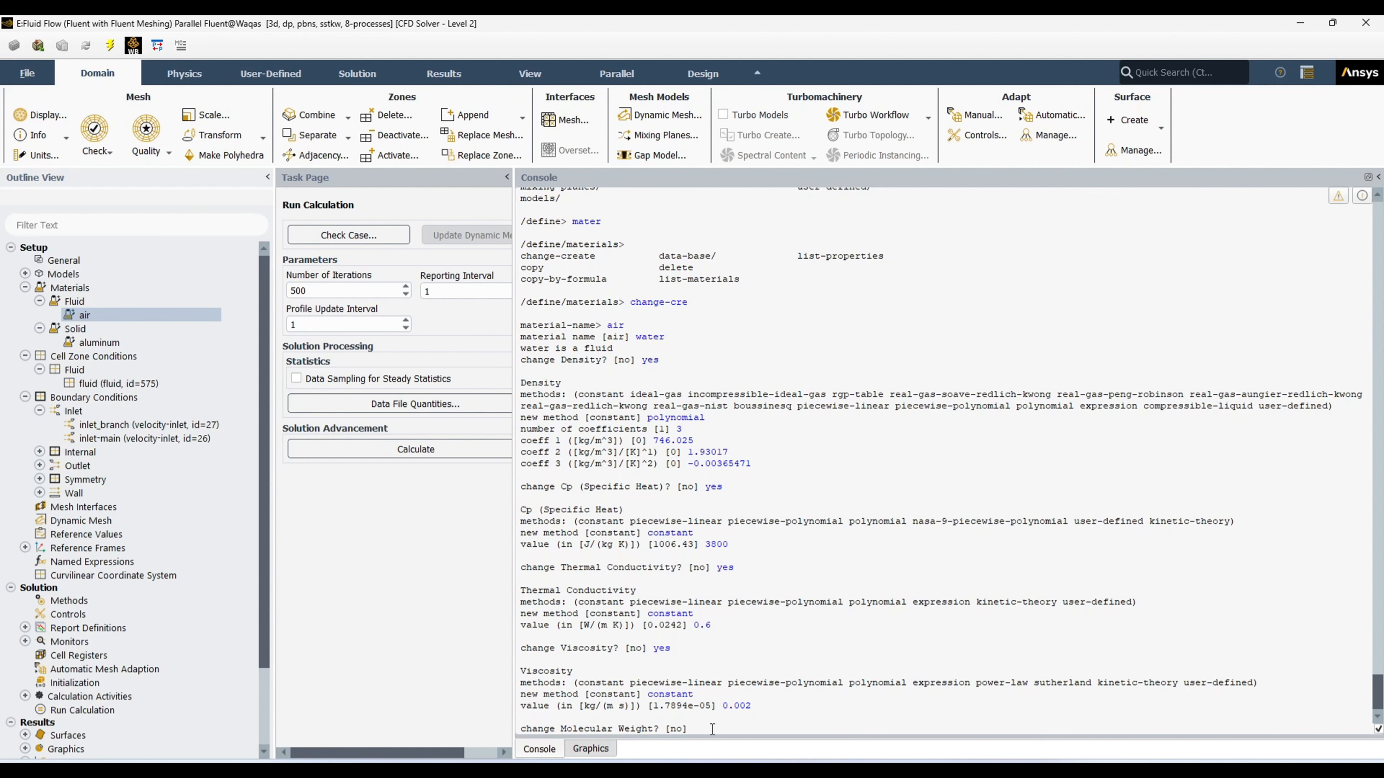
Step: Set water's molecular weight to 18 kg/kmol and decline changing the thermal expansion coefficient
text(yes)
click(112, 312)
key(Return)
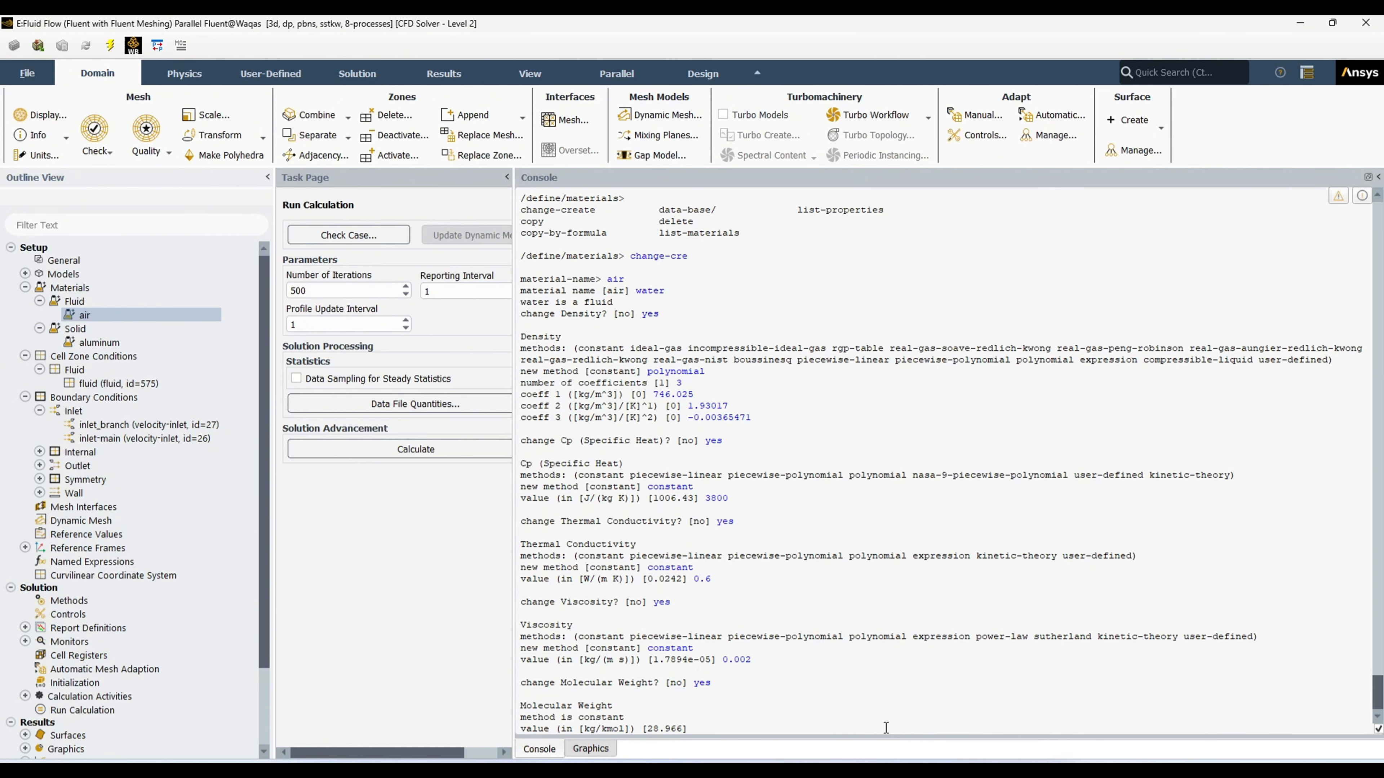
text(18)
key(Return)
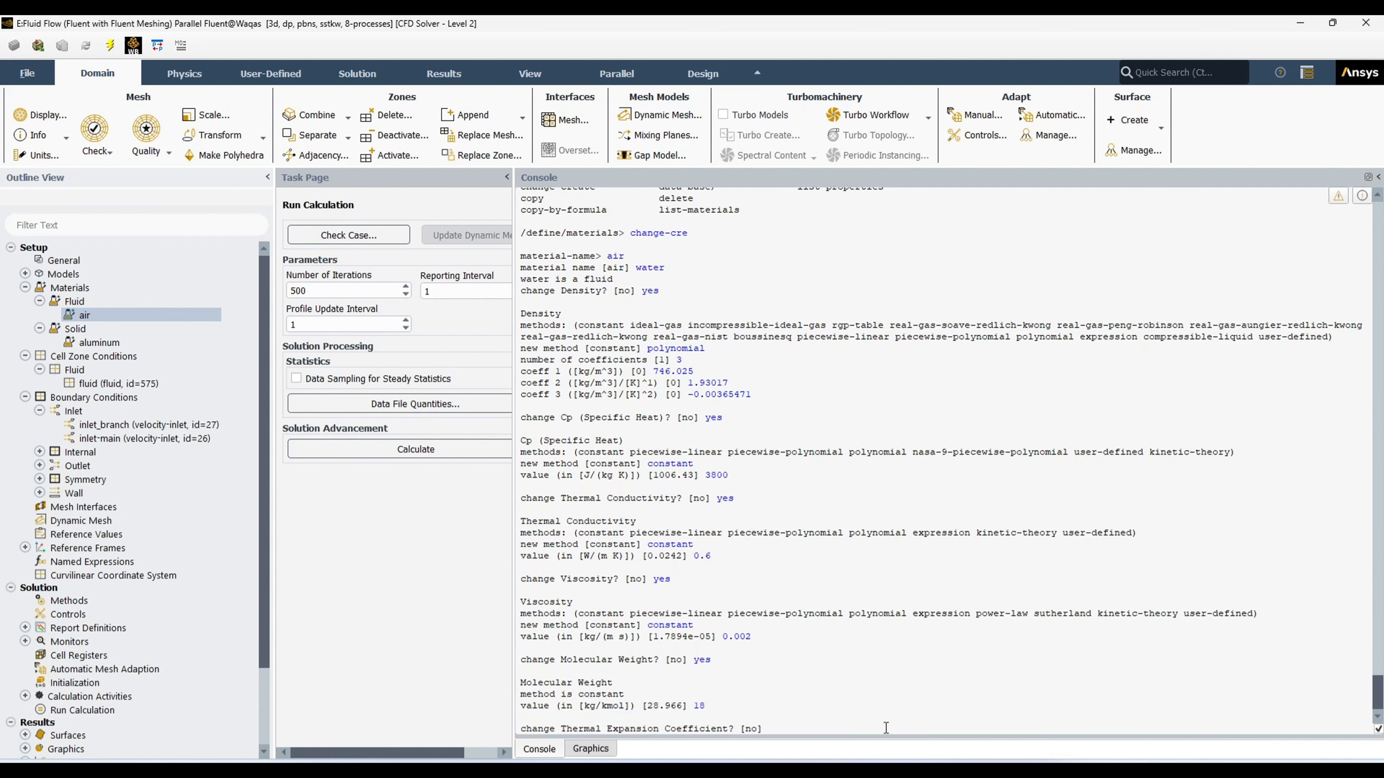
text(no)
key(Return)
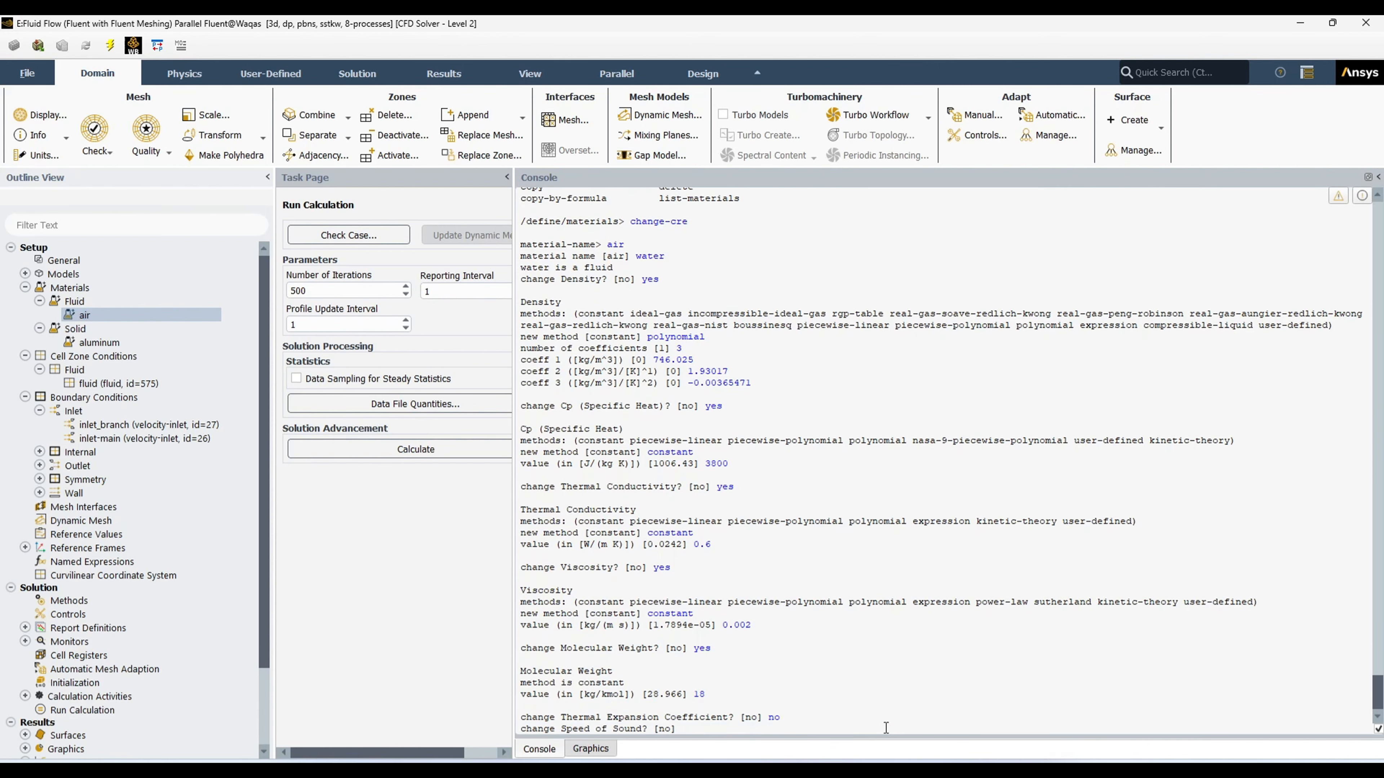
Step: Decline changing water's speed of sound and decline overwriting air with the new material
text(no)
key(Return)
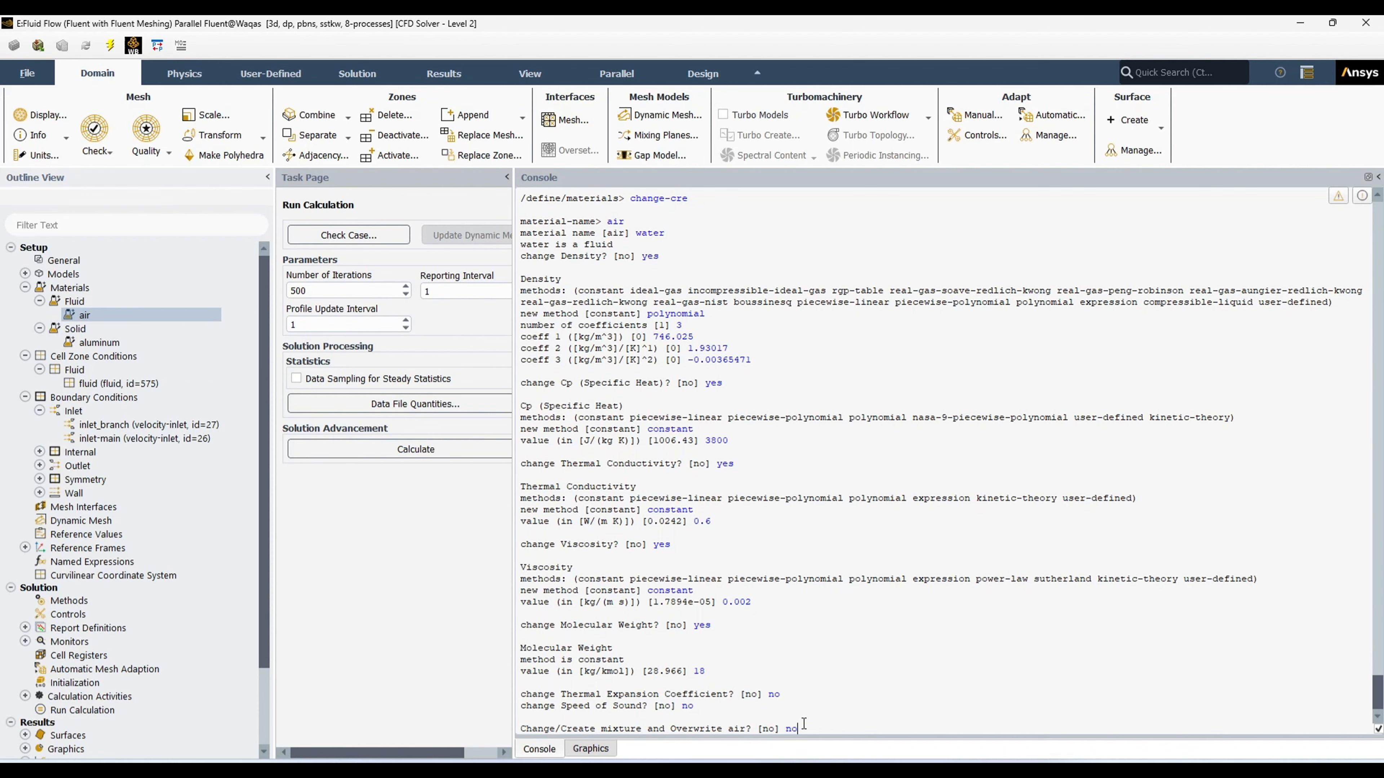
text(no)
key(Return)
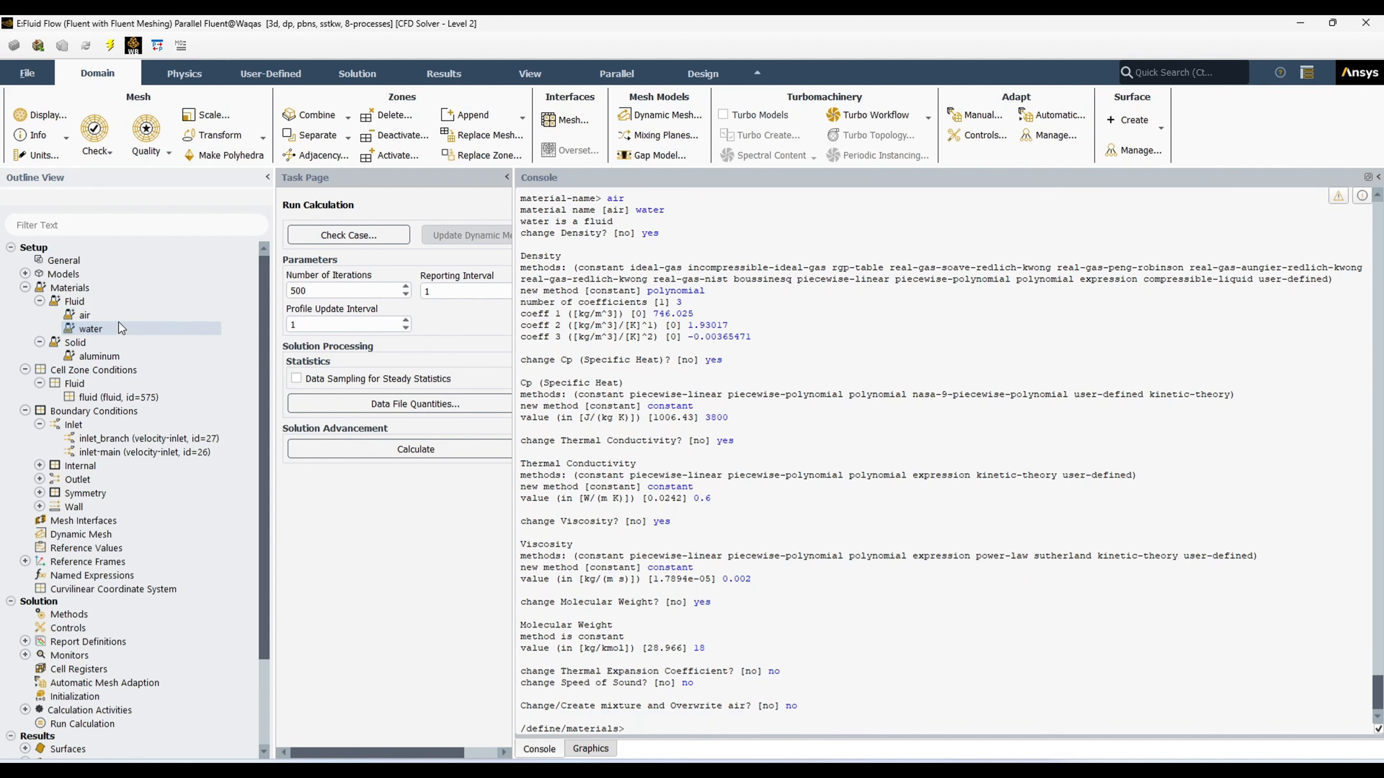
Step: Examine the new water material's properties and the polynomial profile of its density
double_click(128, 329)
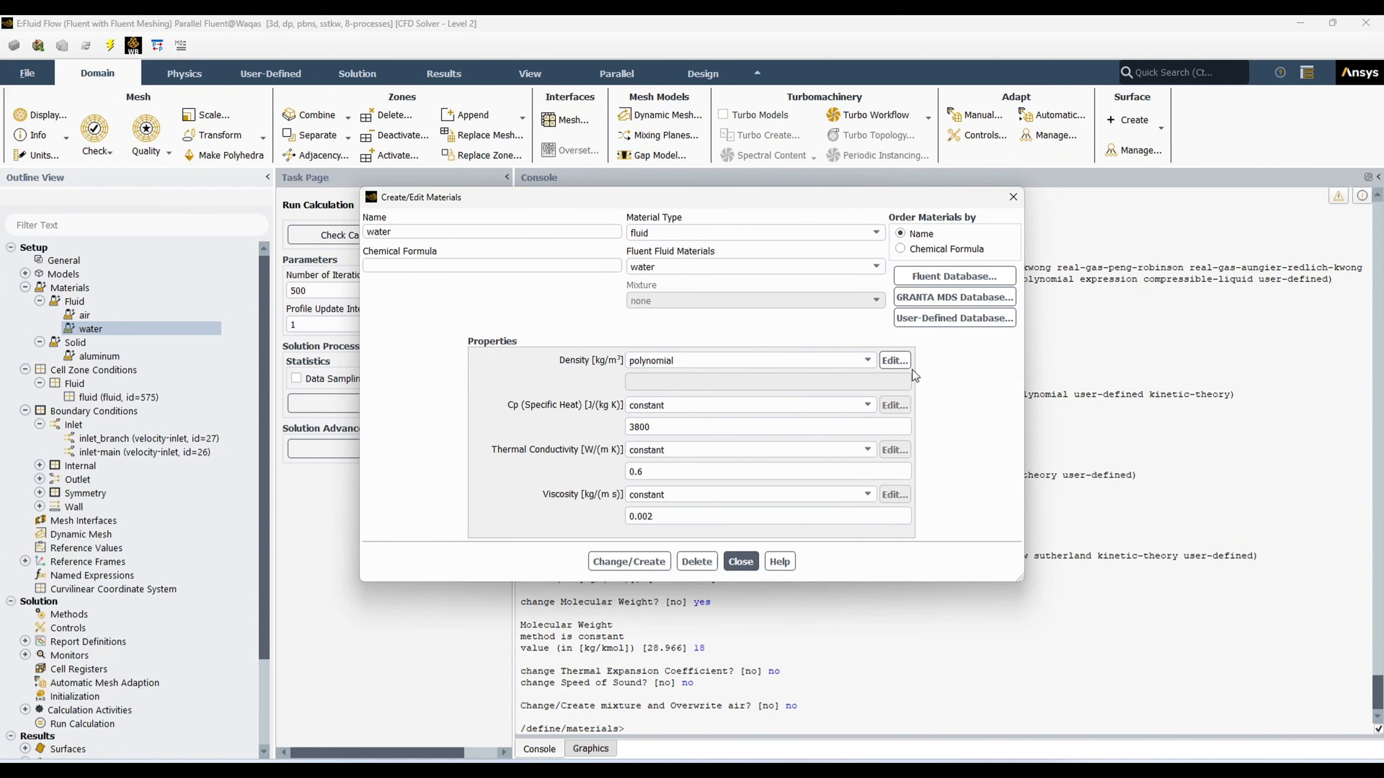
click(894, 360)
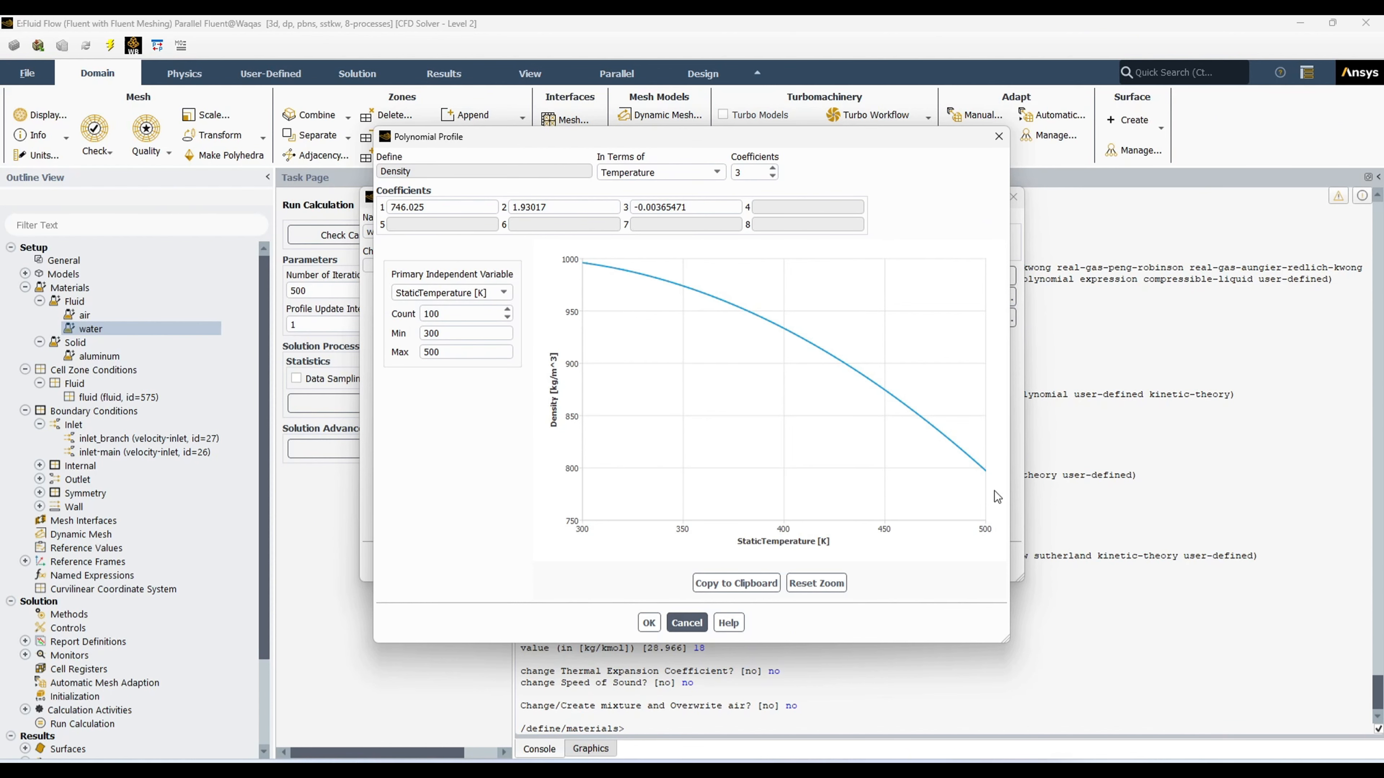
click(649, 622)
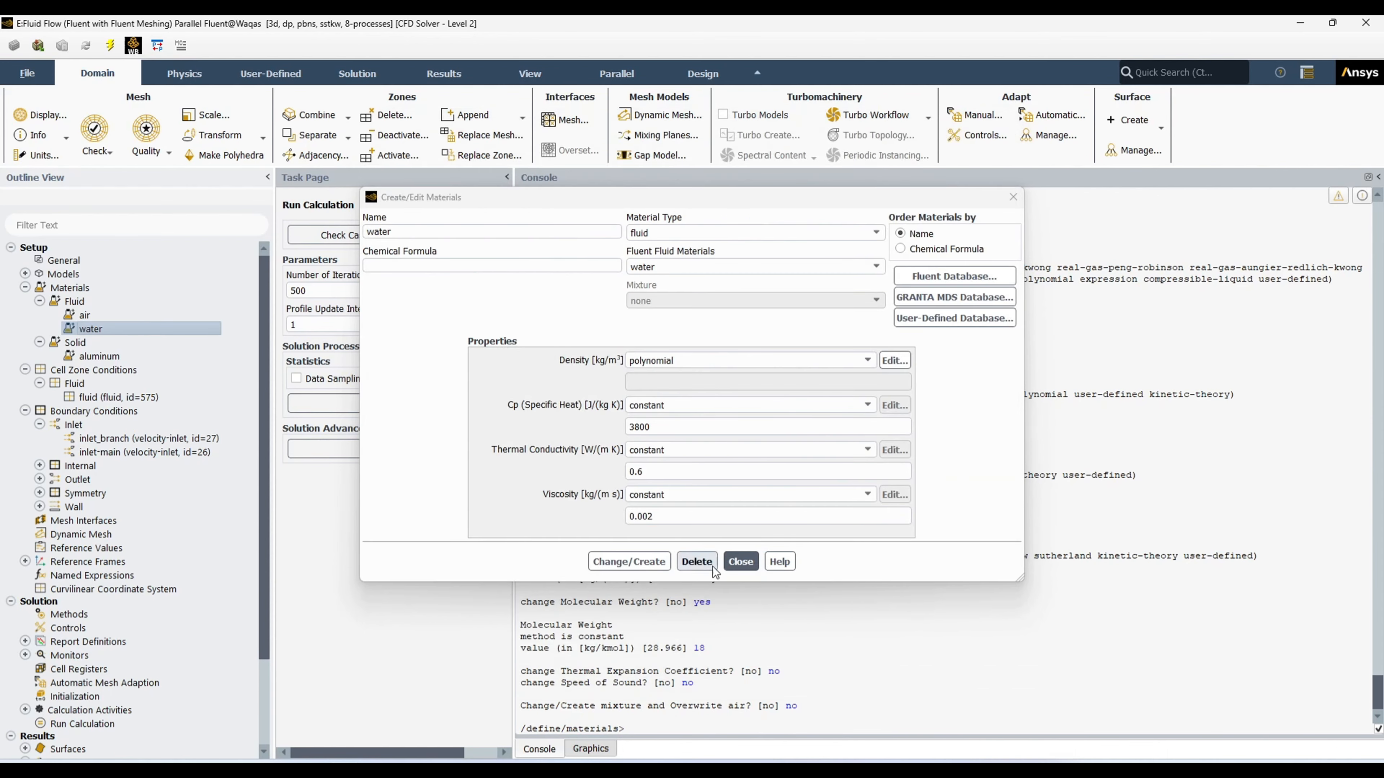
click(741, 562)
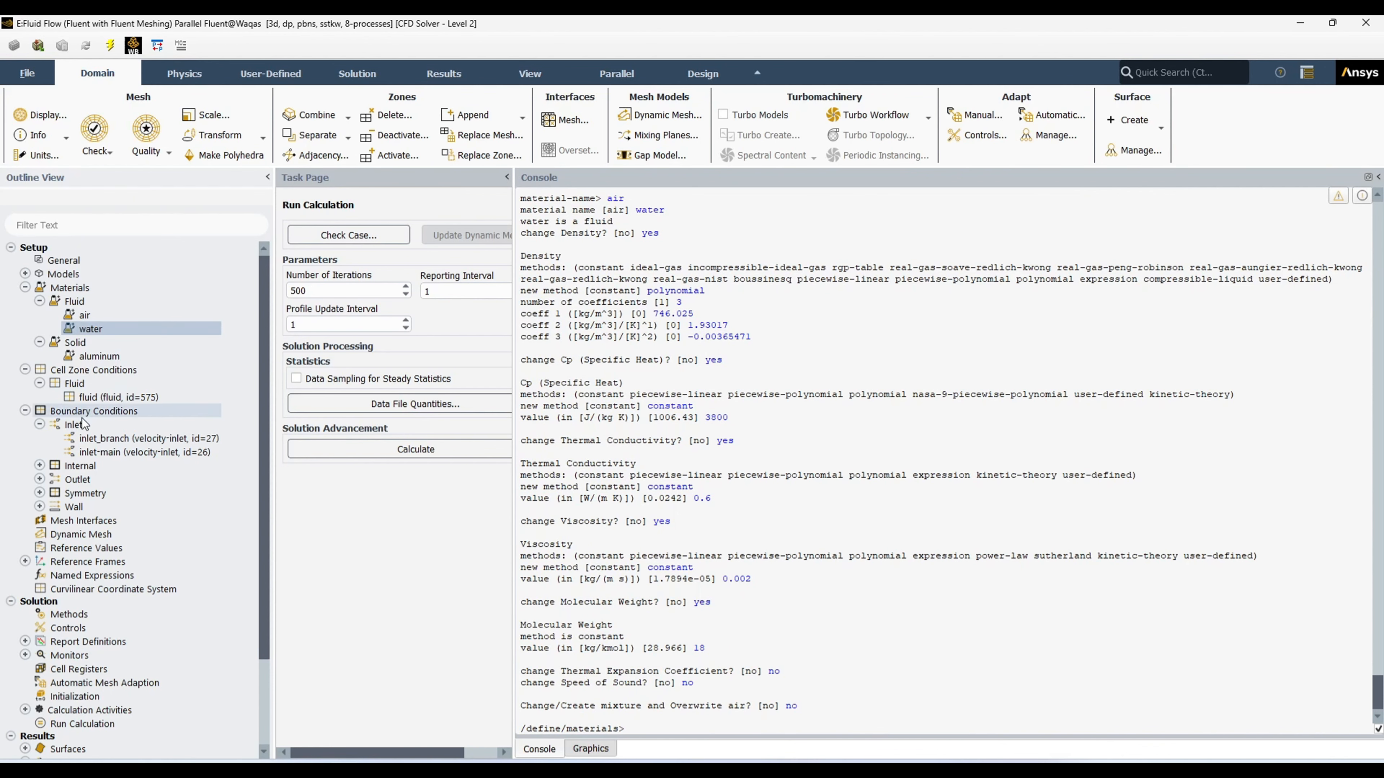
Step: Quit the materials and define levels of the console, enter define/boundary-conditions and list its commands
text(q)
key(Return)
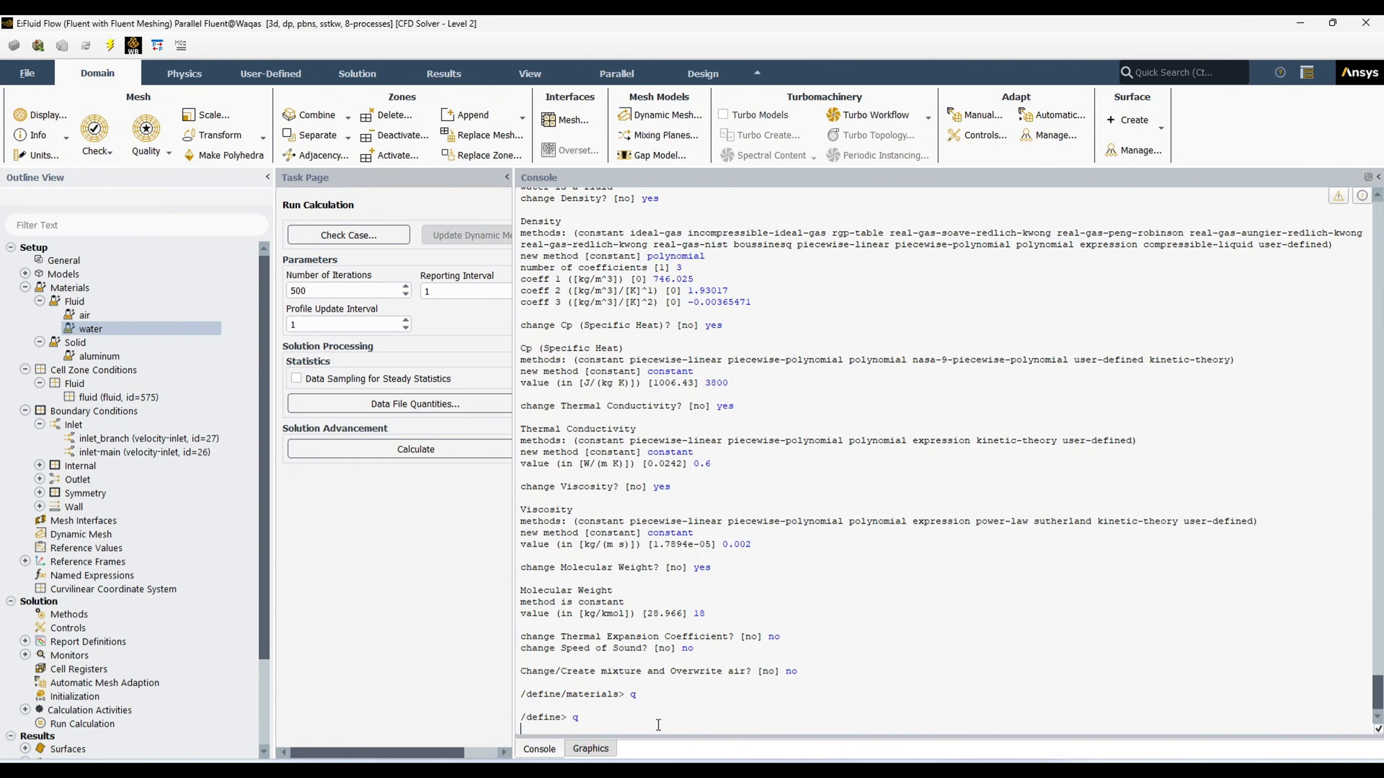
text(q)
key(Return)
text(define)
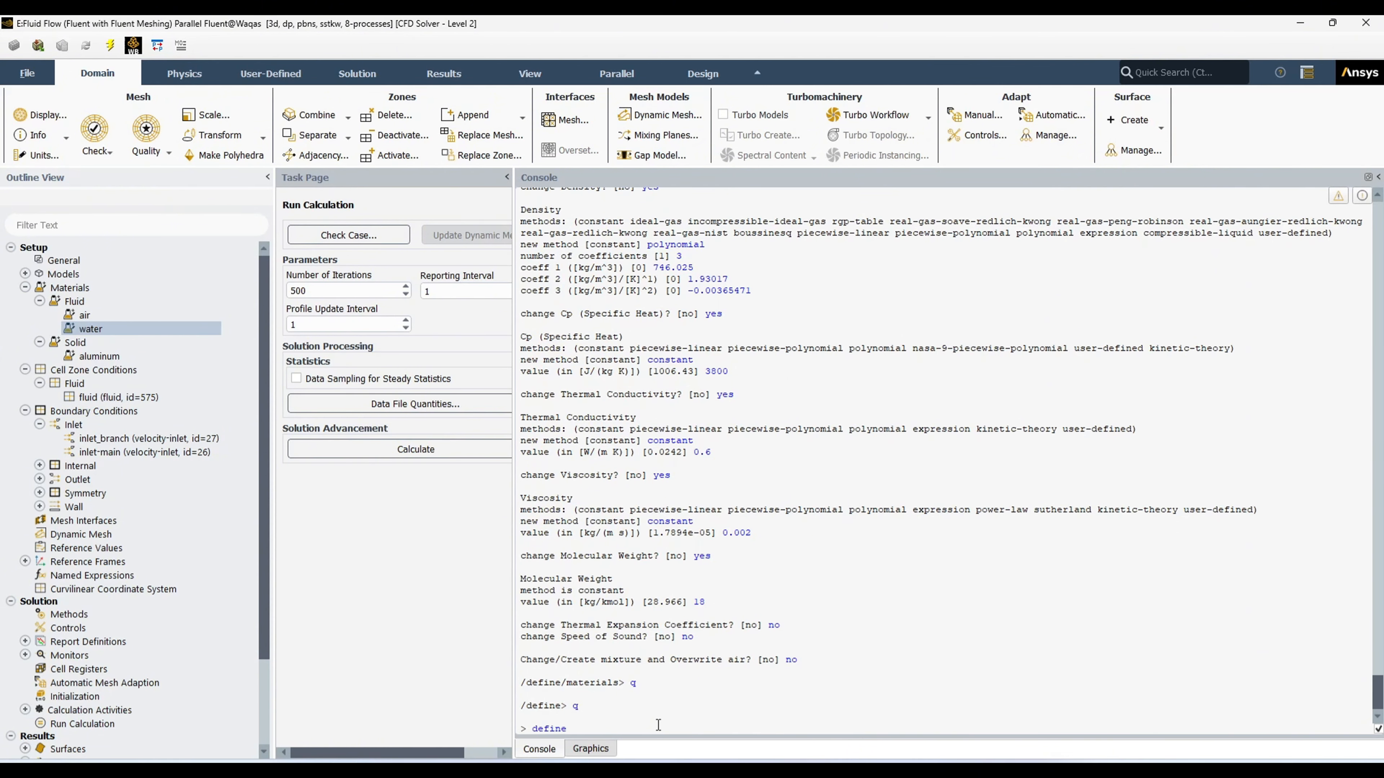
key(Return)
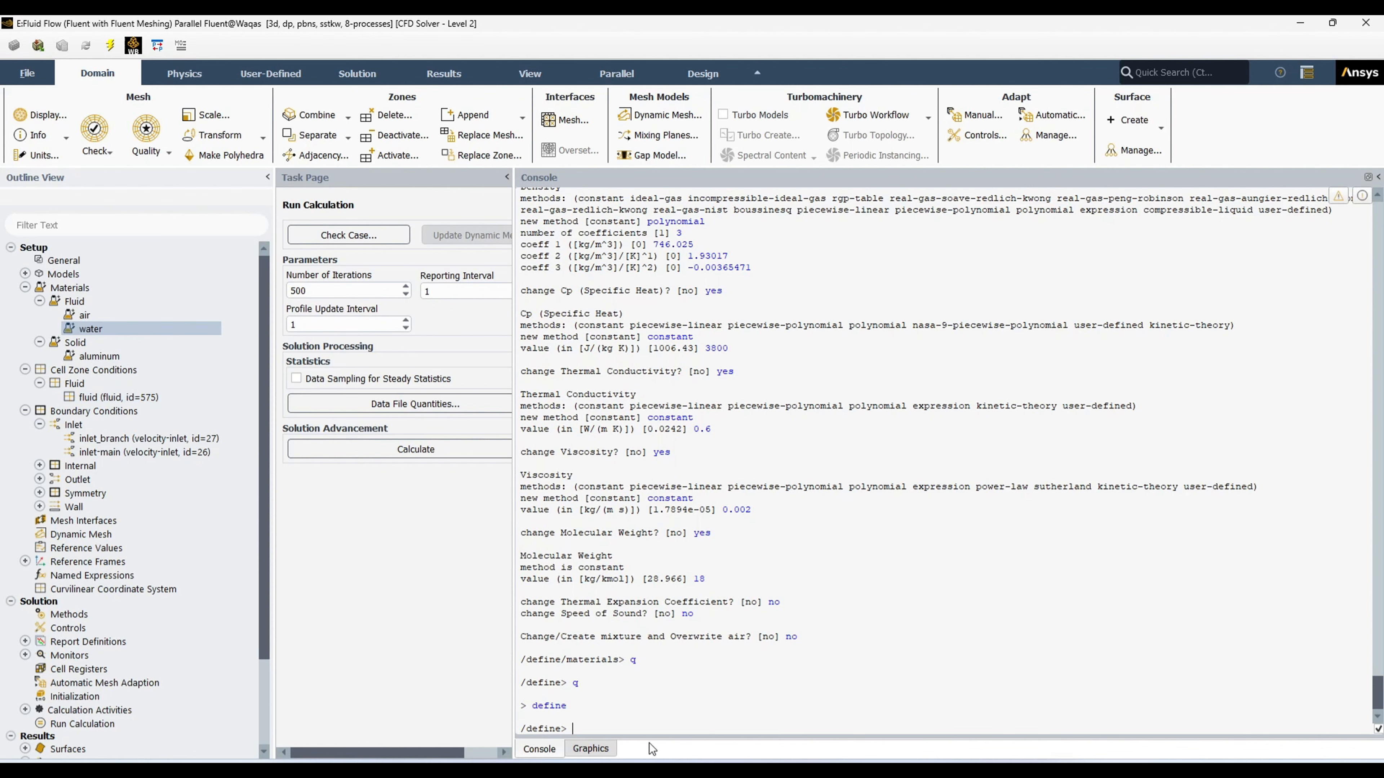
text(boun-con)
key(Return)
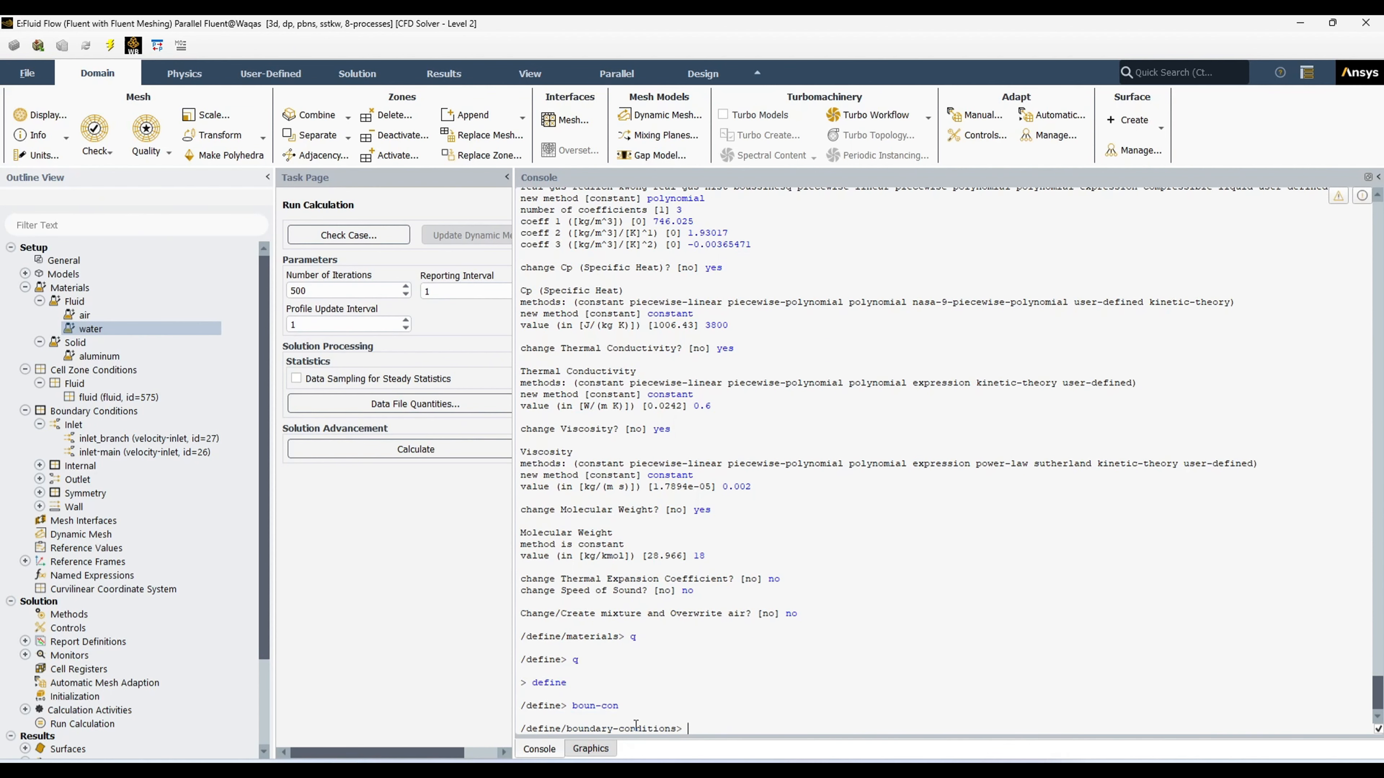
key(Return)
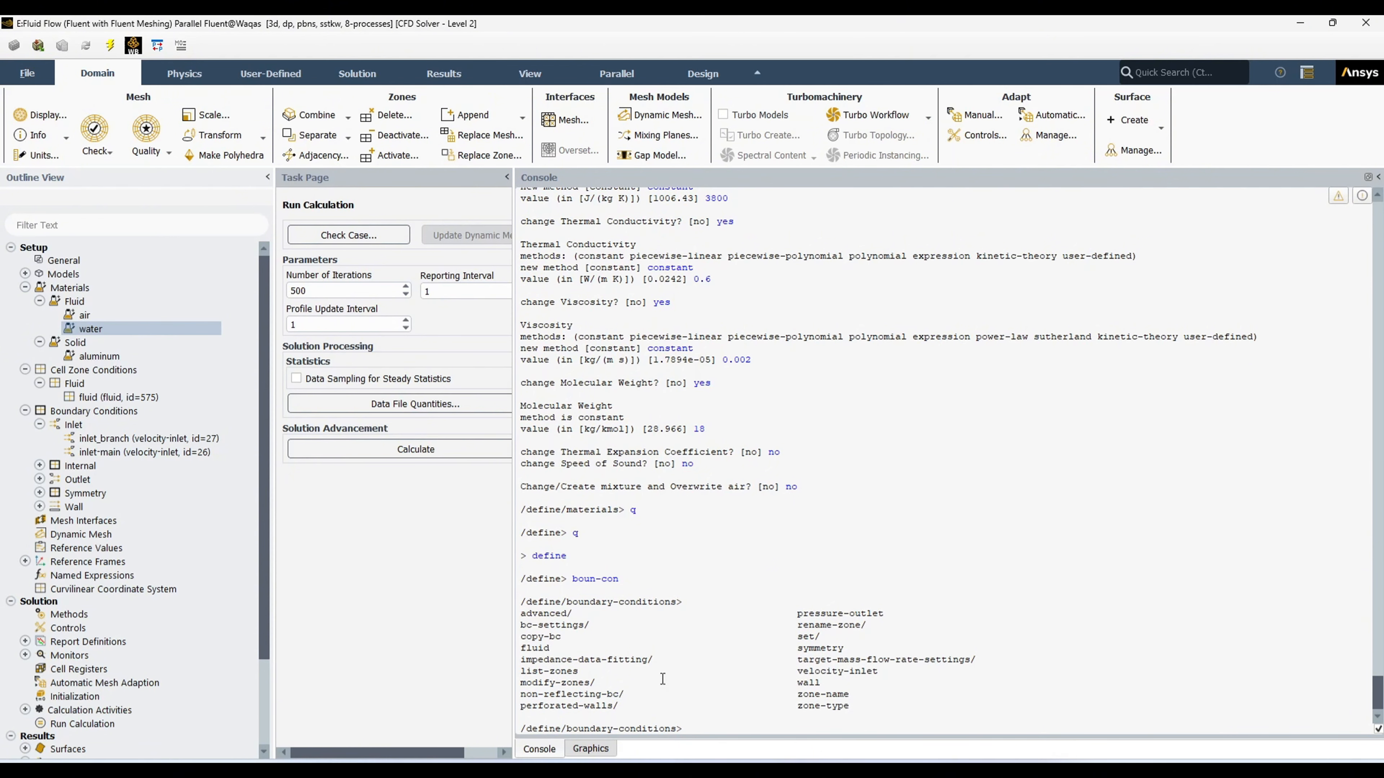
Step: Use the fluid boundary-conditions command to change the material of the cell zone named fluid to water
drag(550, 648, 520, 650)
click(696, 729)
text(fluid)
key(Return)
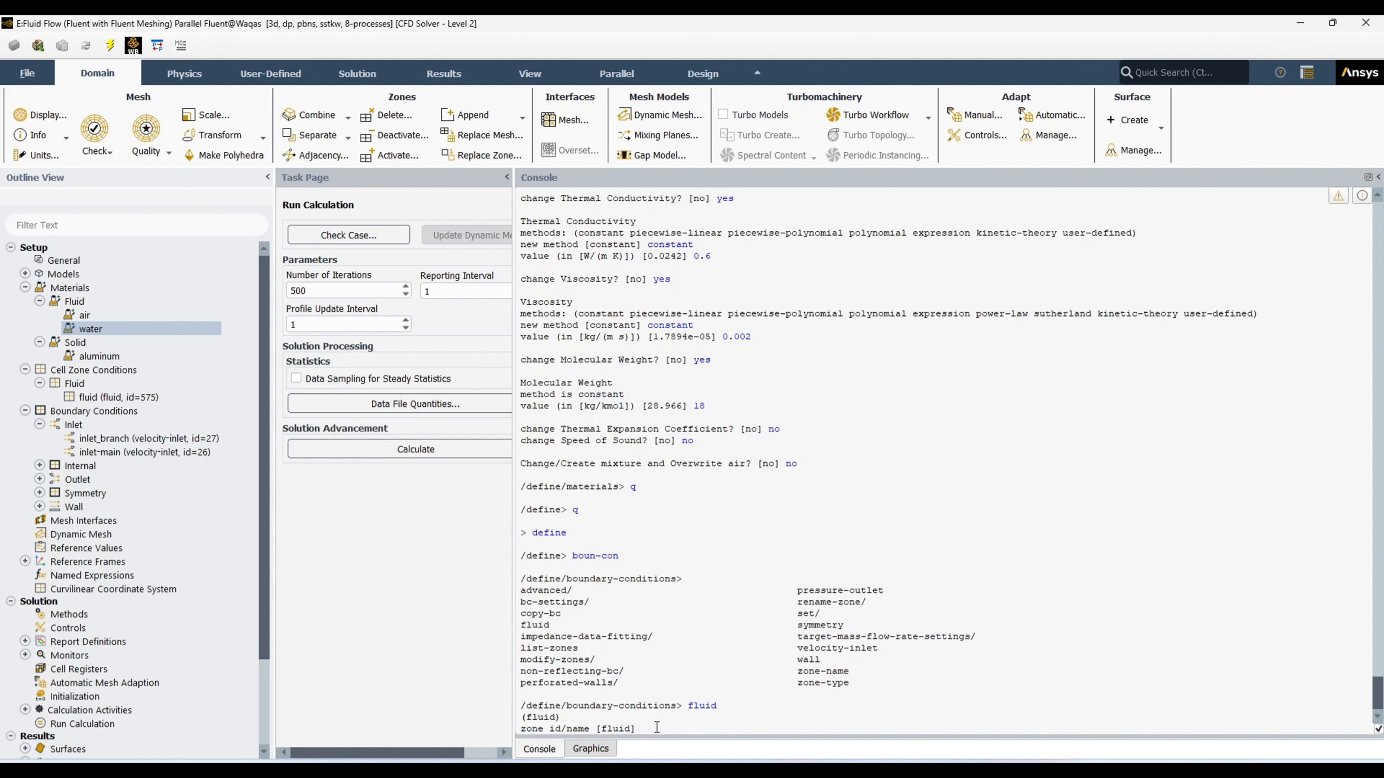
text(fluid)
key(Return)
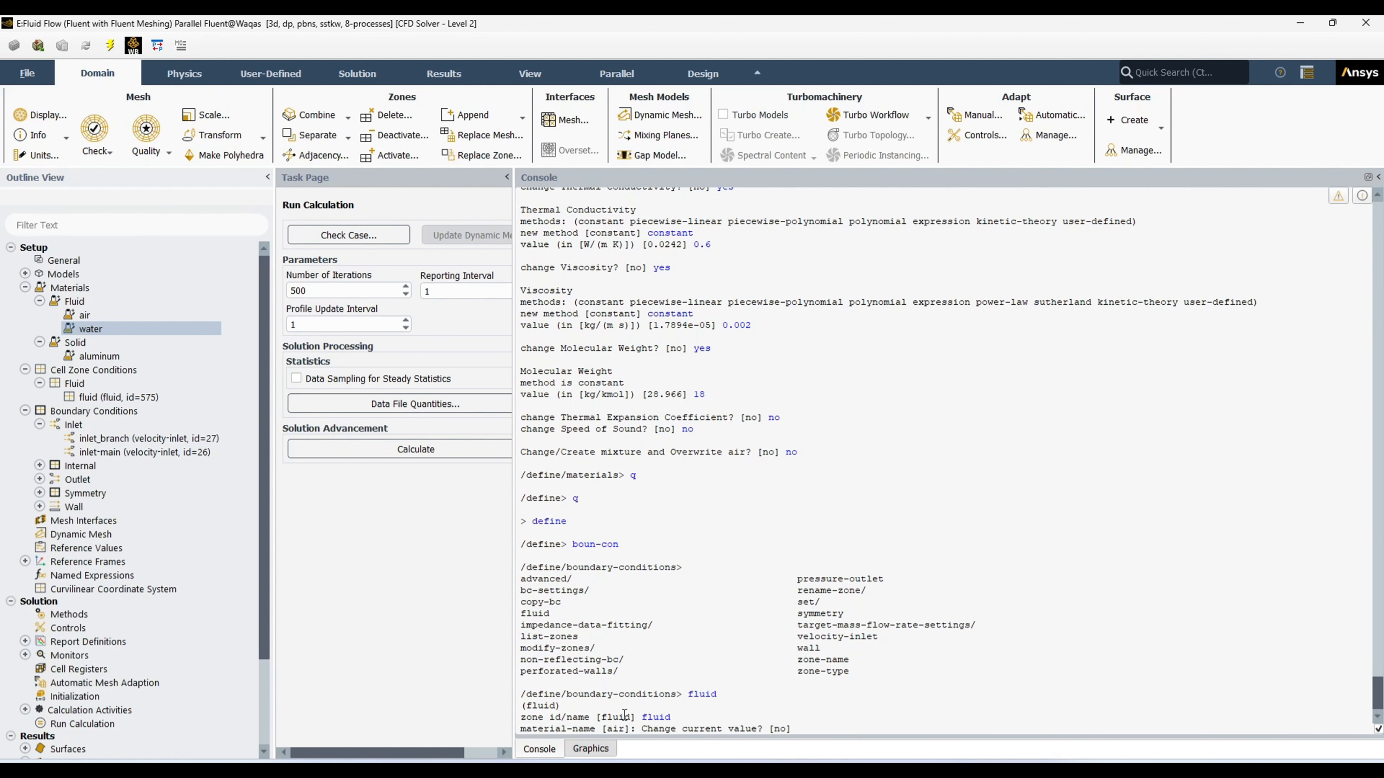
click(108, 402)
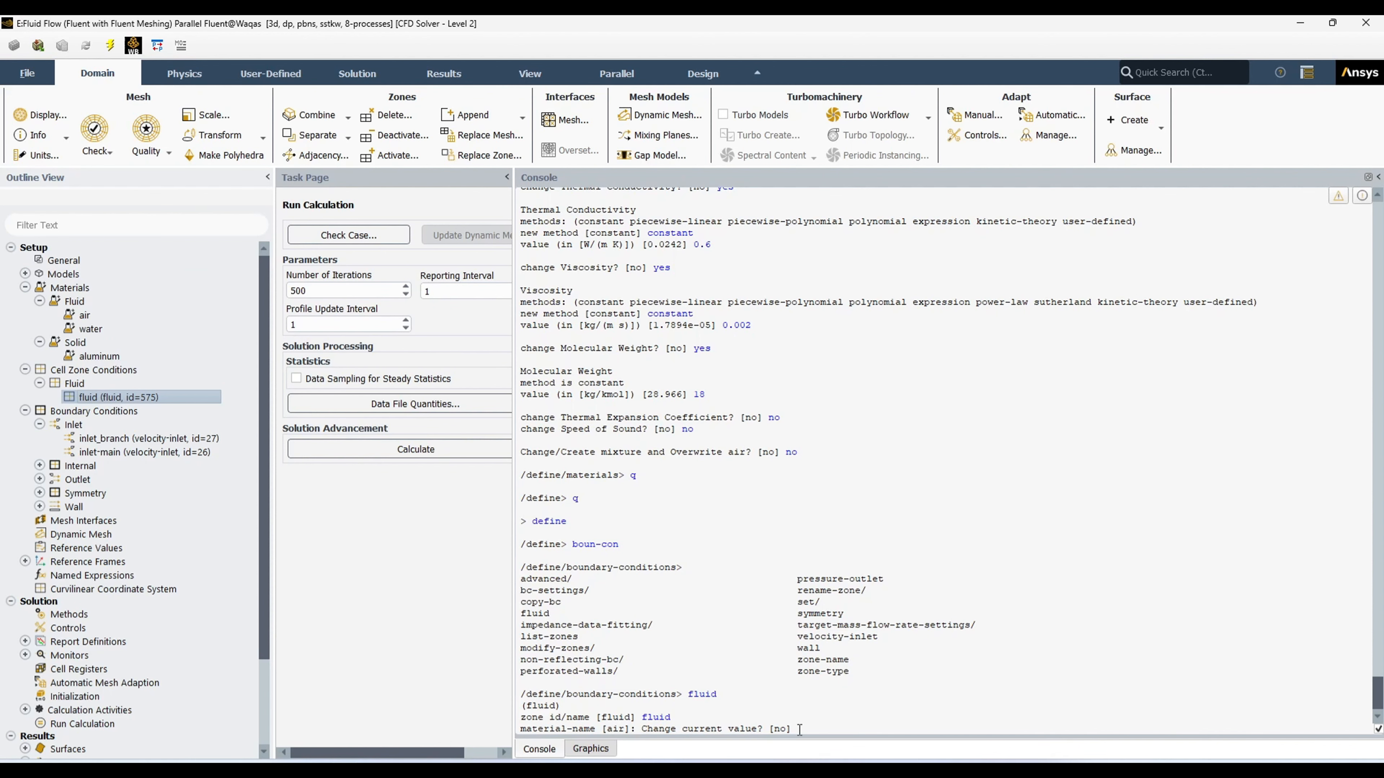
text(yes)
key(Return)
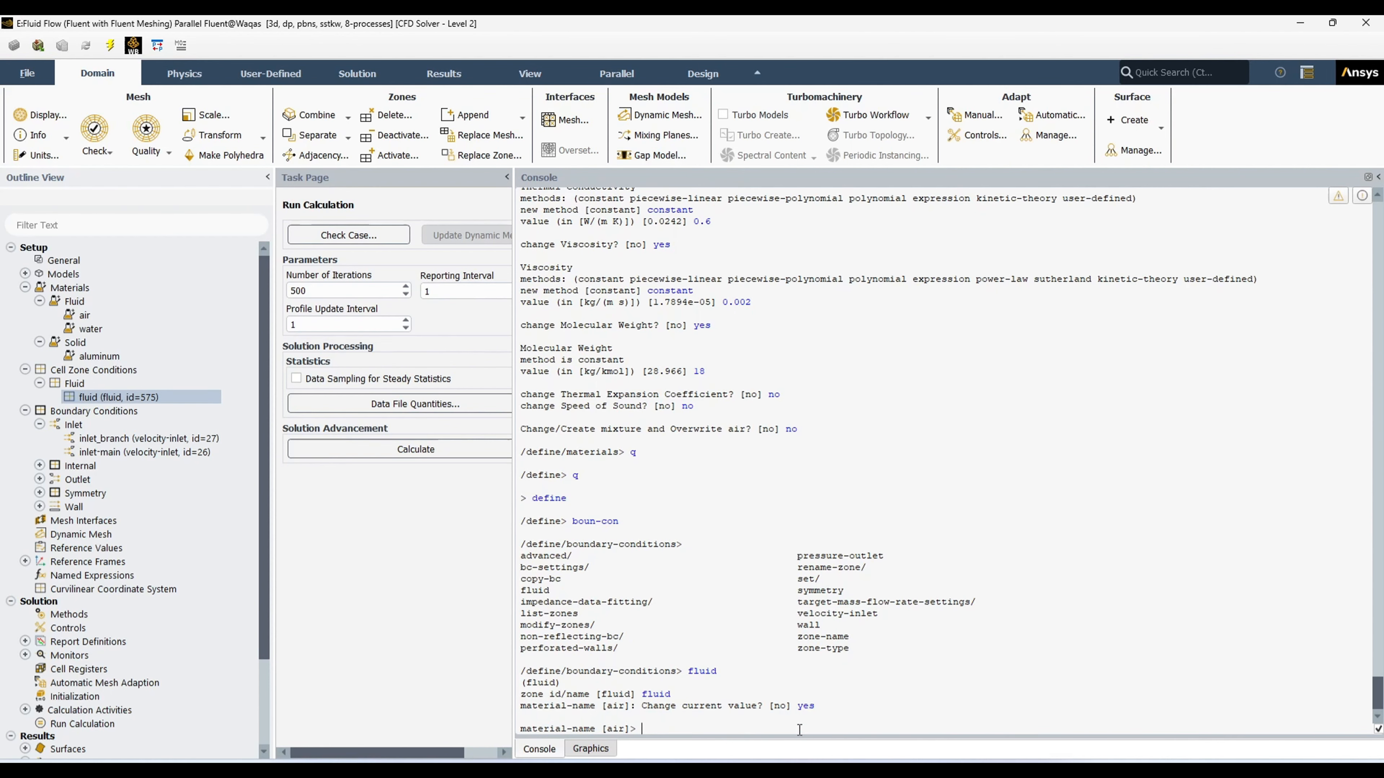
text(water)
key(Return)
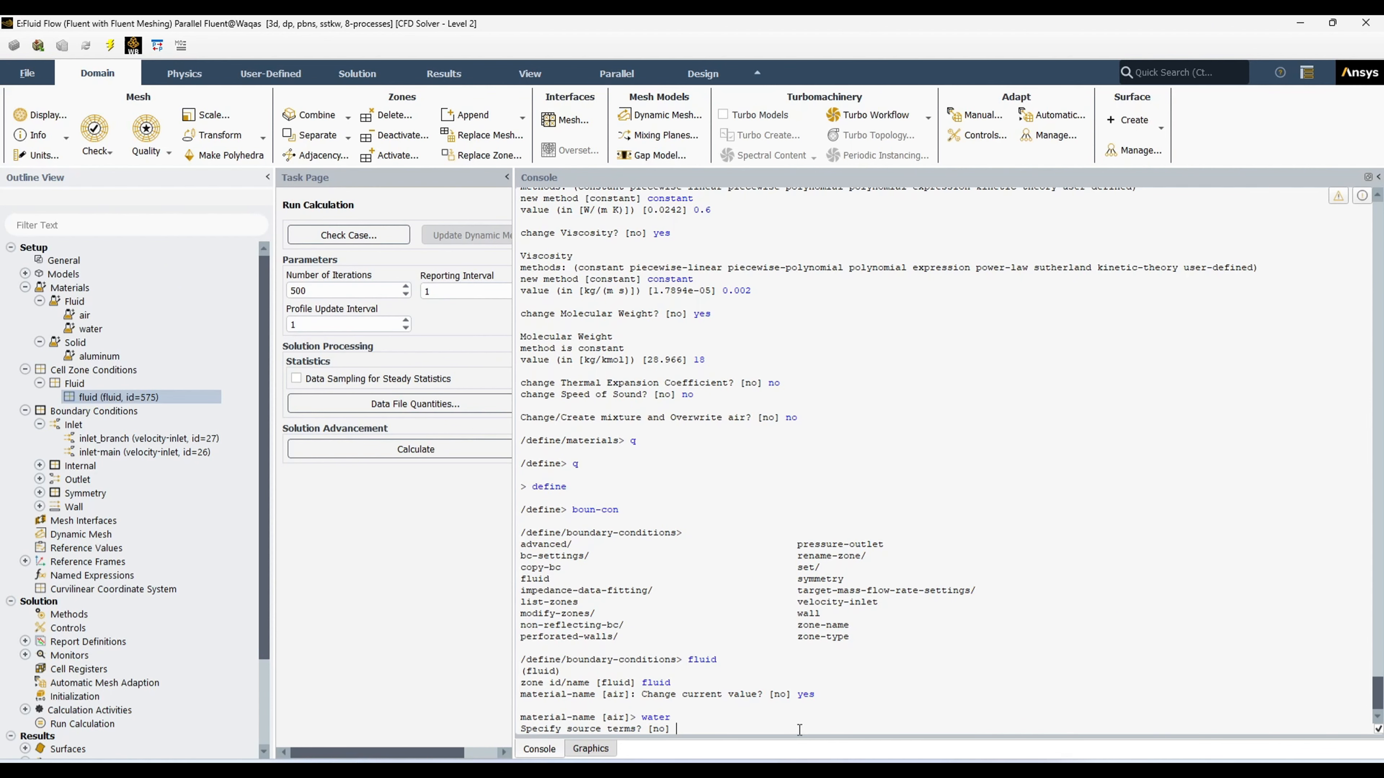
Step: Decline source terms, fixed values and frame motion for the fluid zone
text(no)
key(Return)
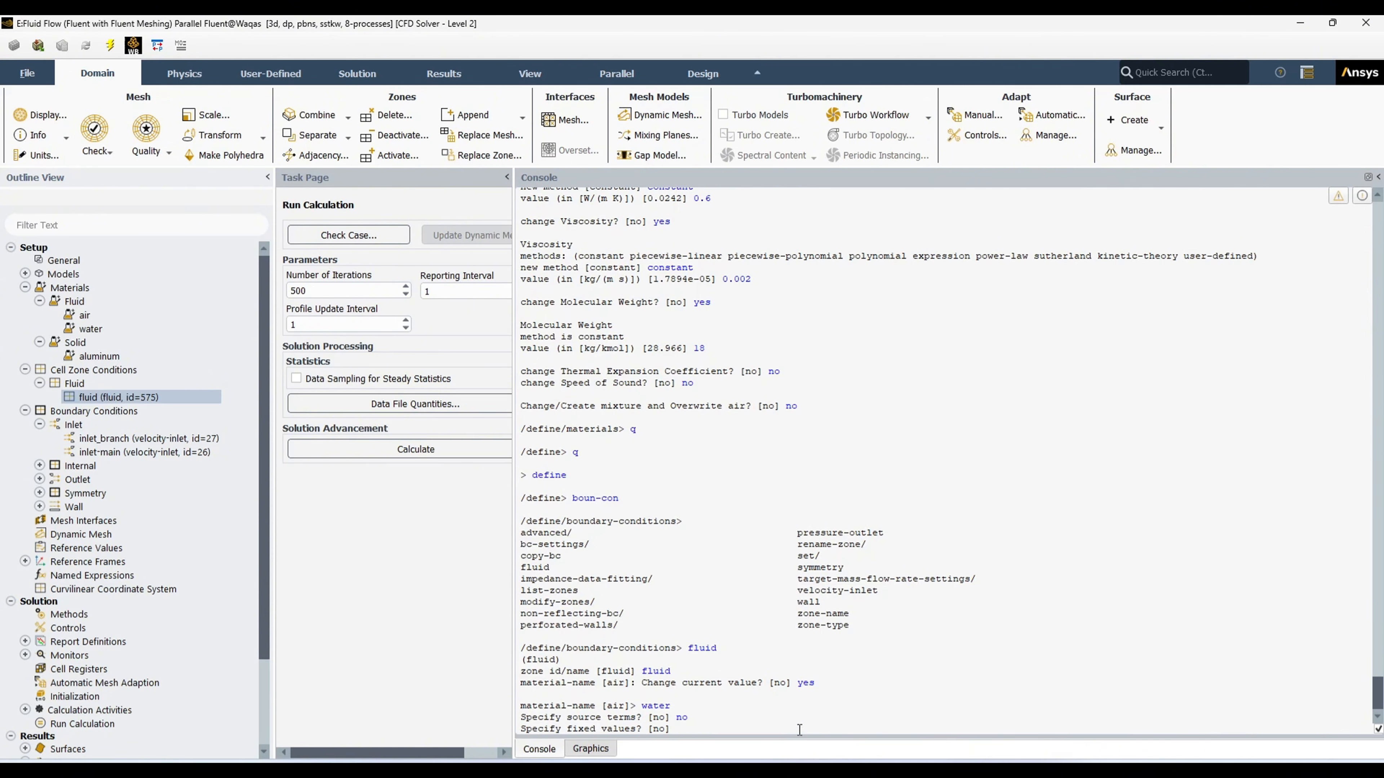
text(no)
key(Return)
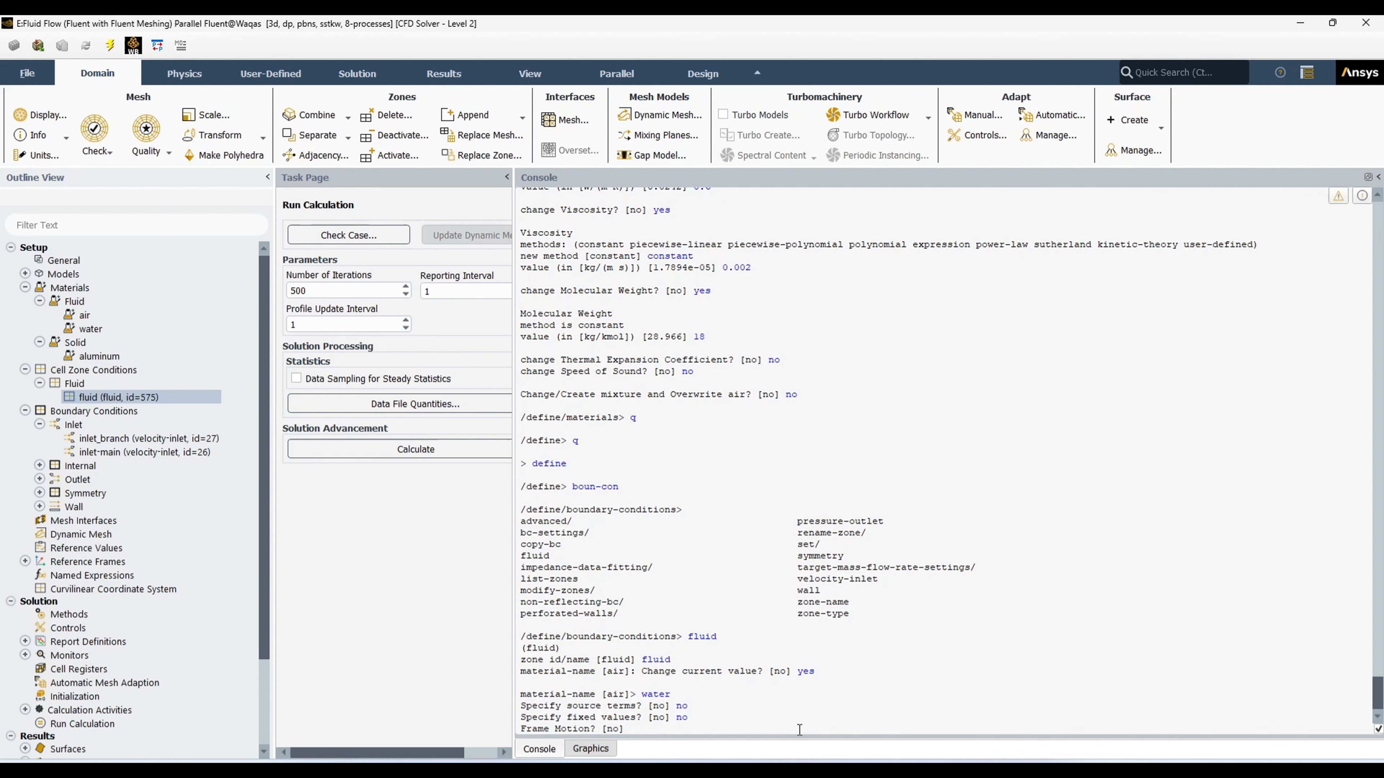
text(no)
key(Return)
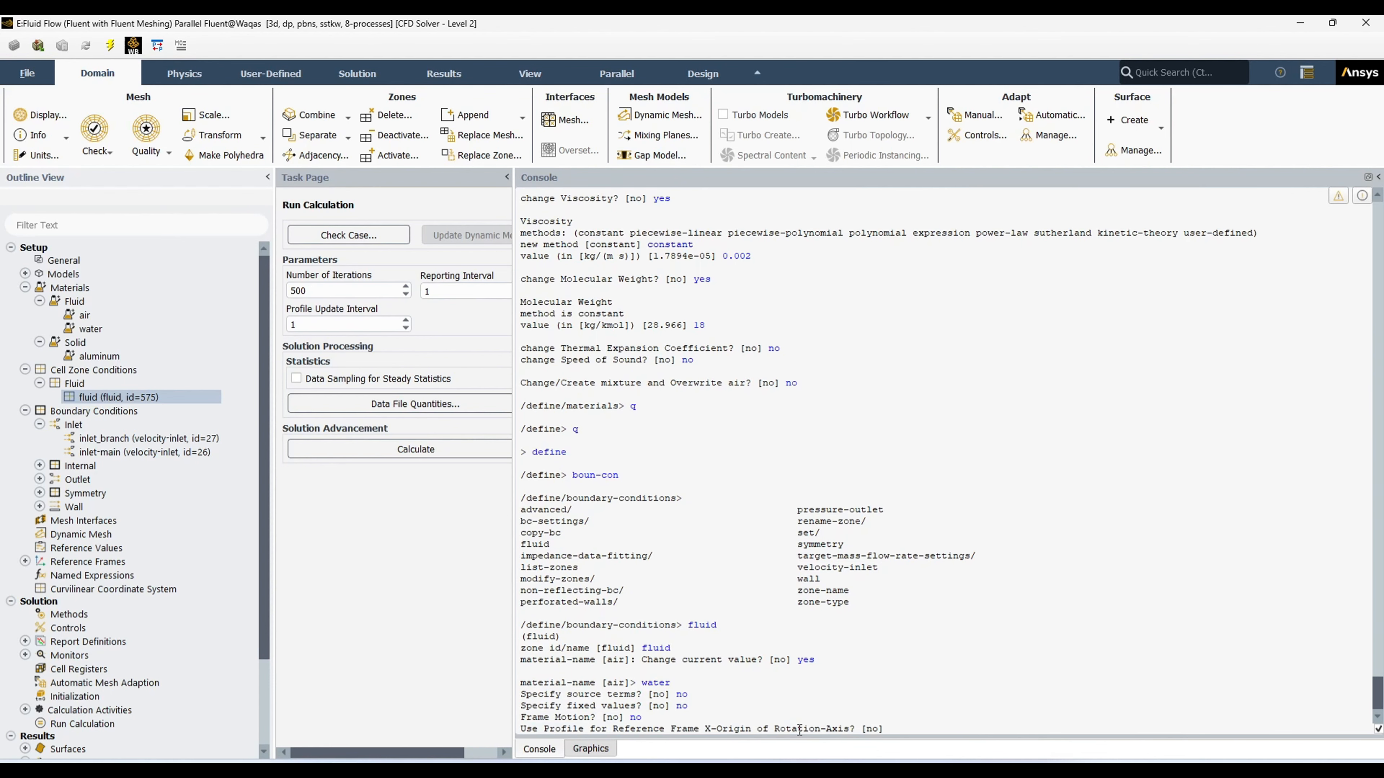
Step: Accept the default reference-frame rotation-axis origin and direction components for the fluid zone
key(Return)
key(Return)
key(Return)
key(Return)
key(Return)
key(Return)
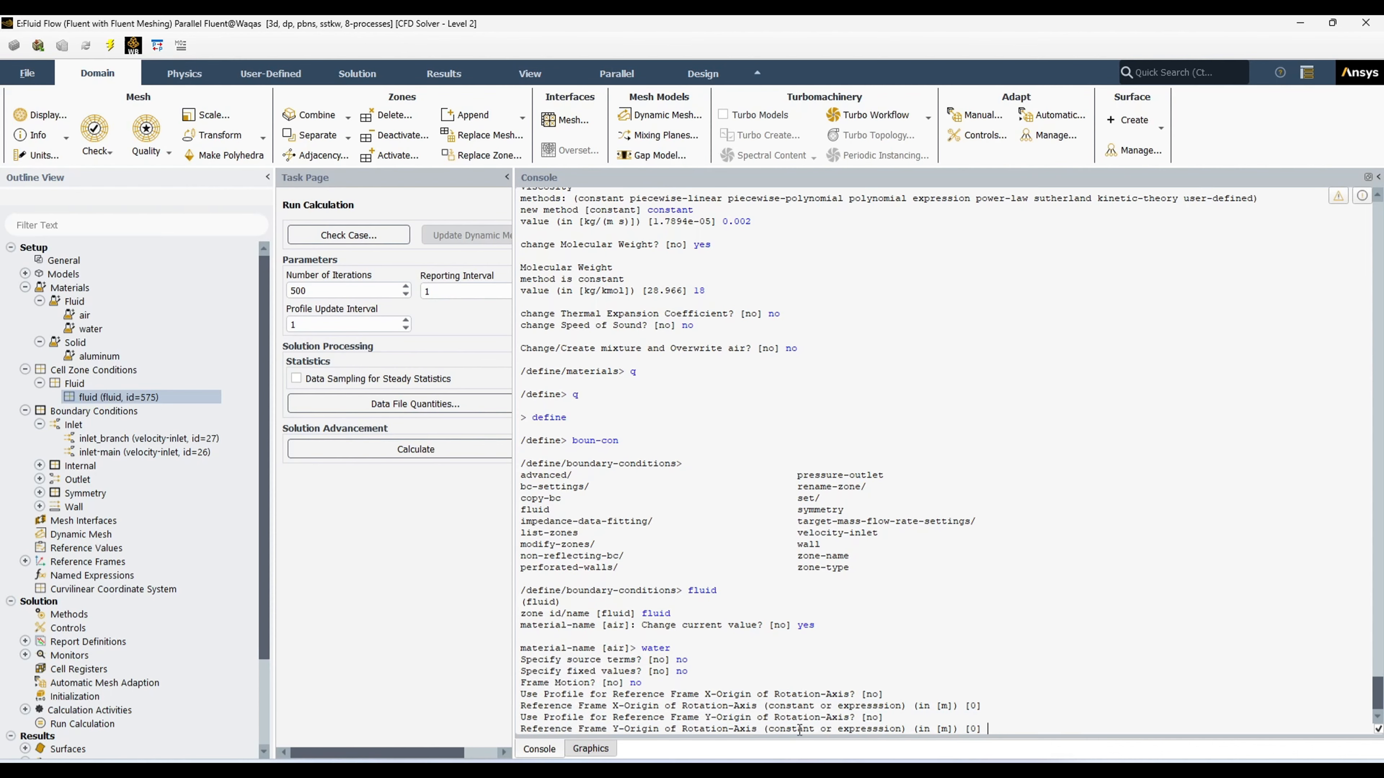
key(Return)
key(Return)
key(Return)
key(Return)
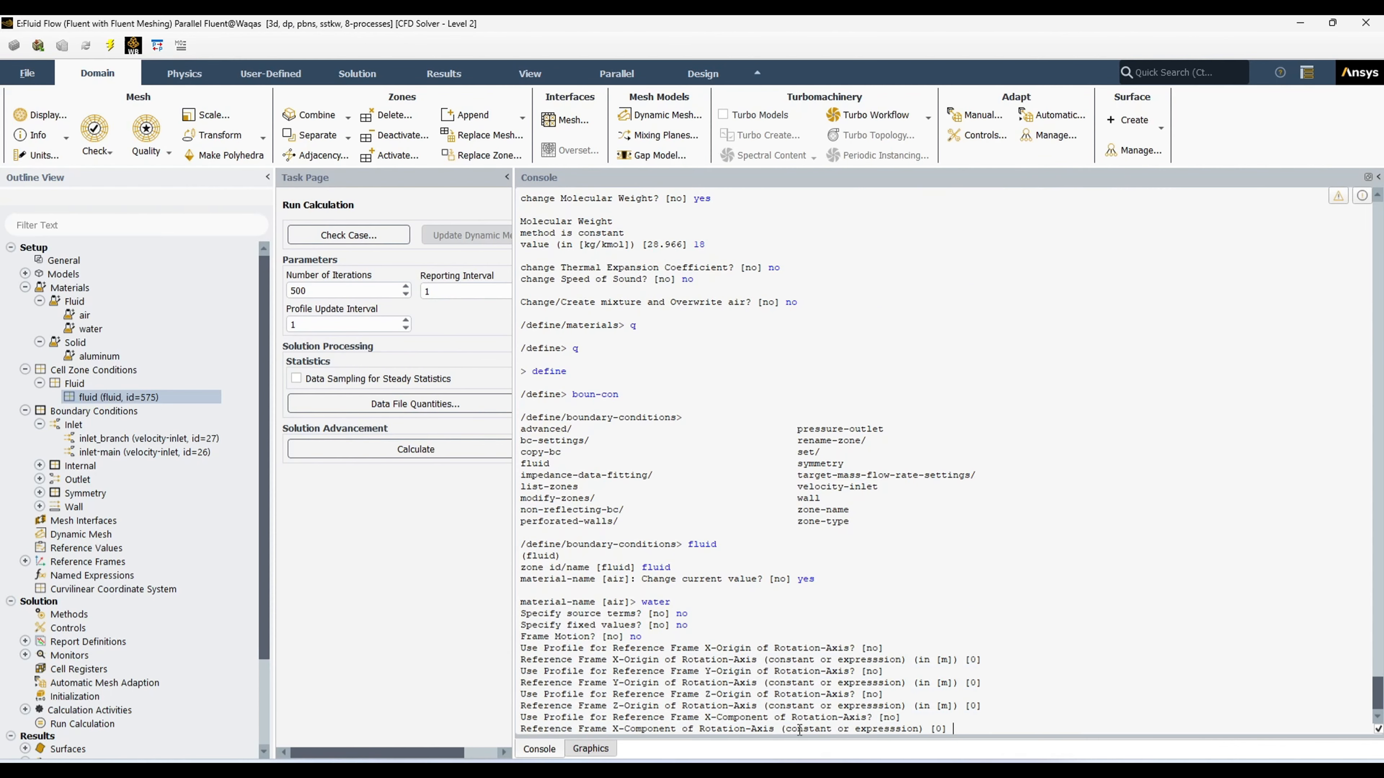
key(Return)
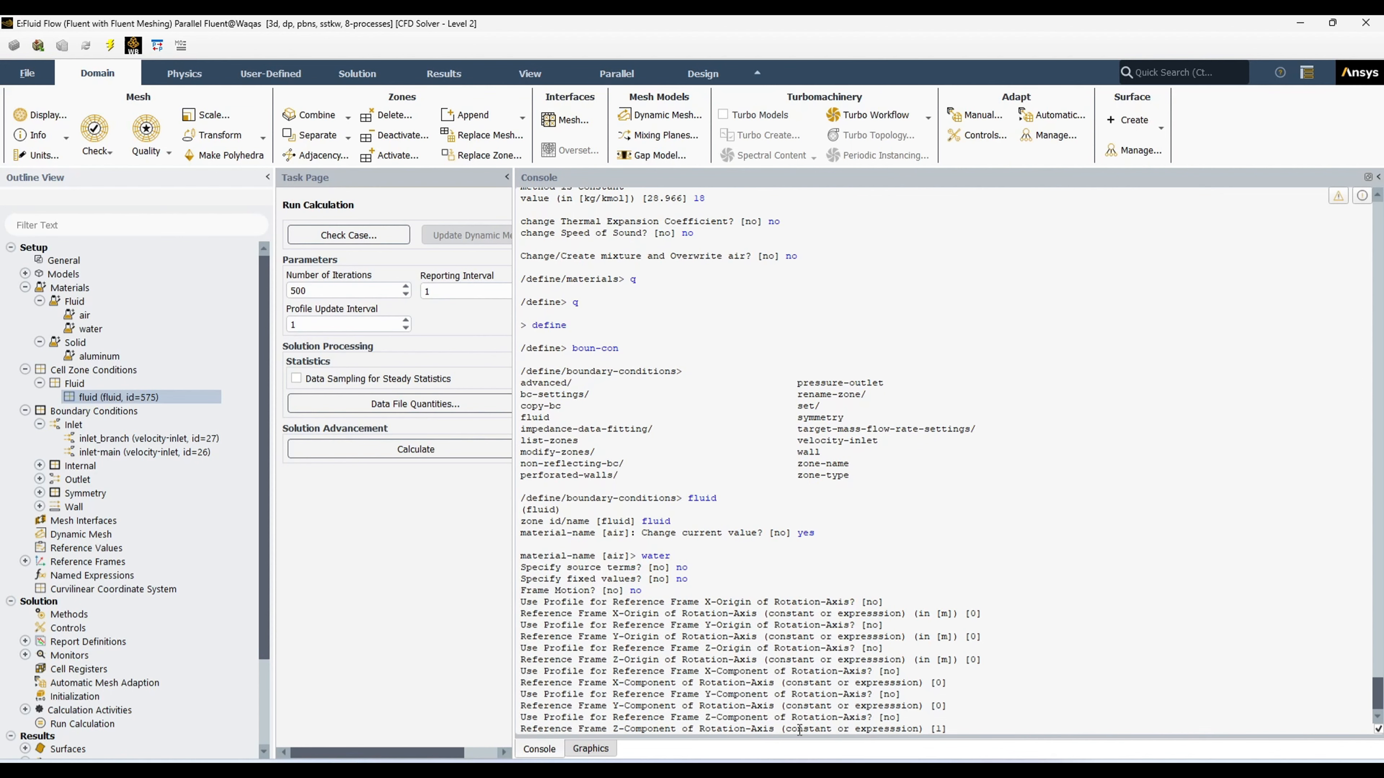
key(Return)
Step: Keep the mesh motion default, answer yes to continue, and decline the laminar, porous and 3D fan zone options
key(Return)
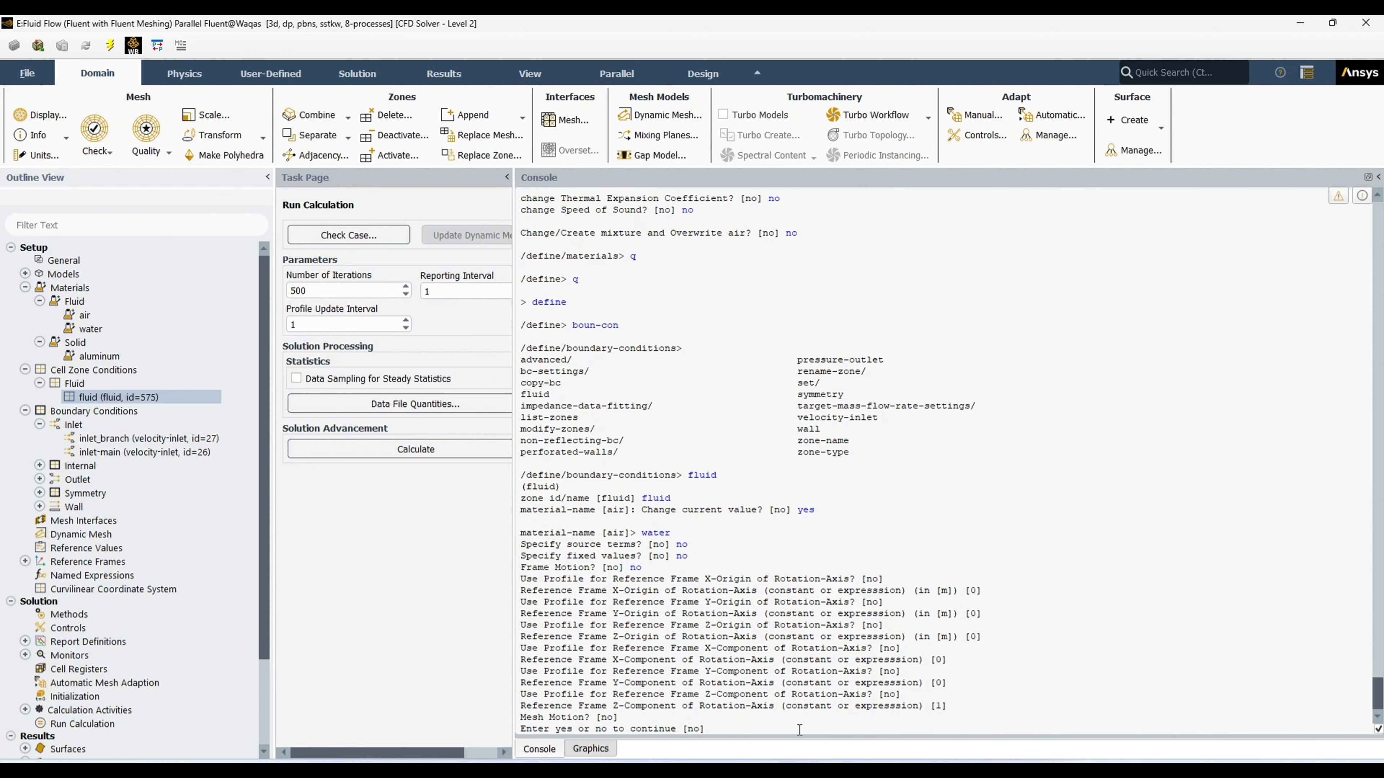
text(yes)
key(Return)
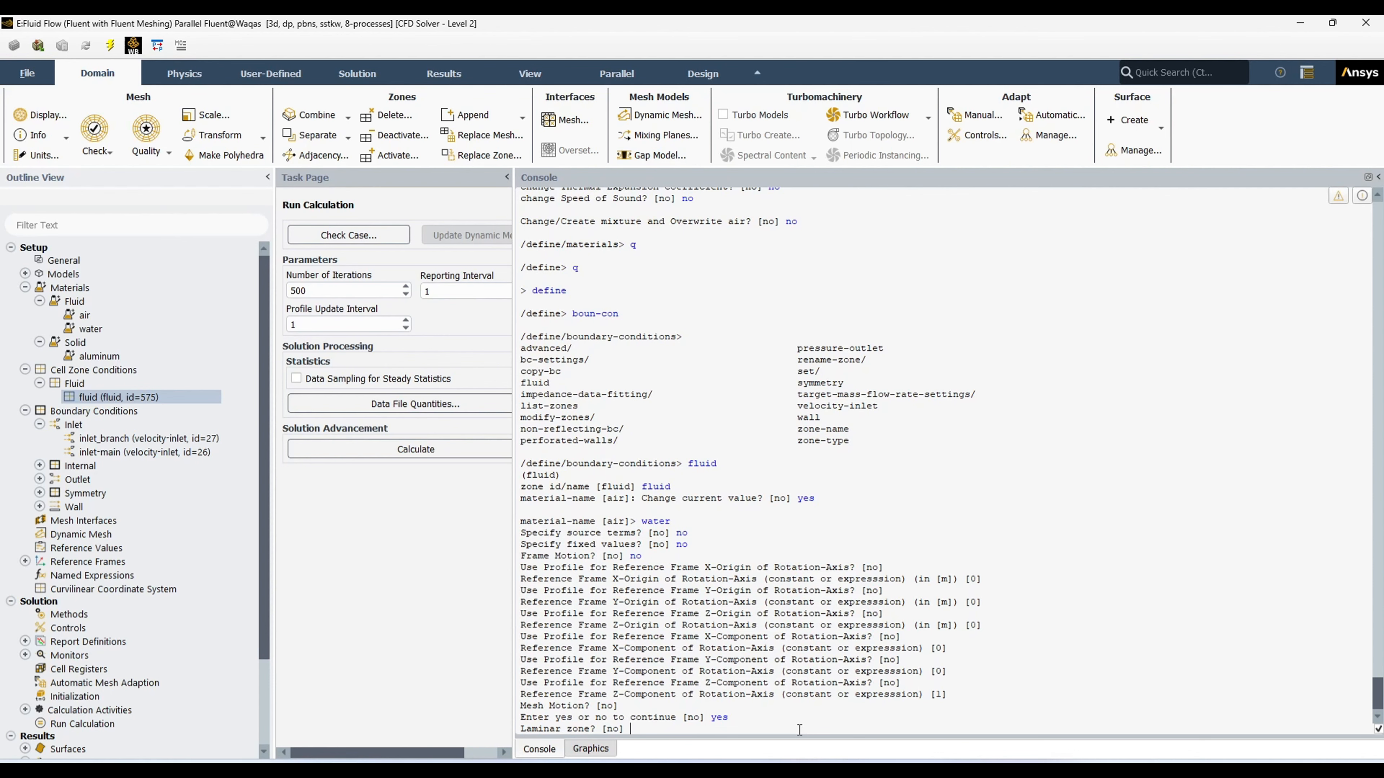
text(no)
key(Return)
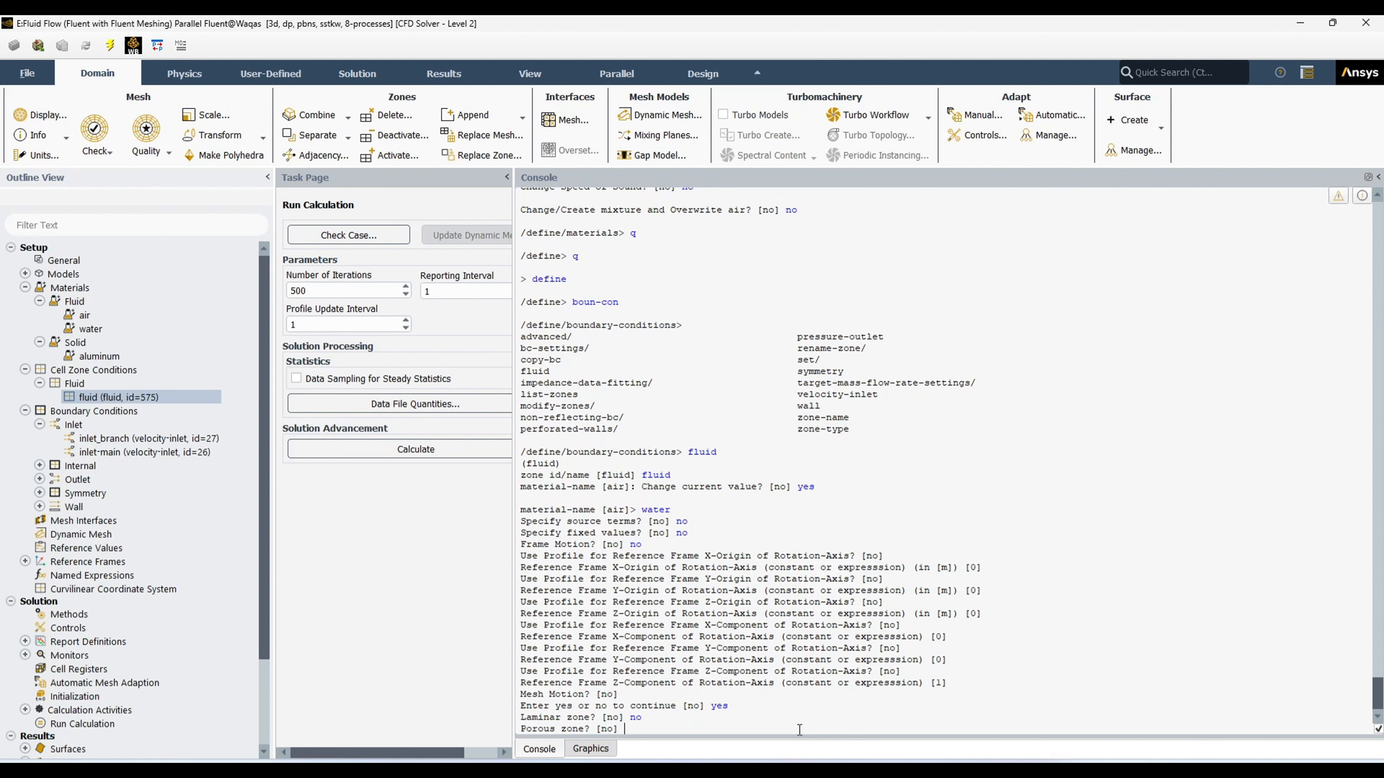
text(no)
key(Return)
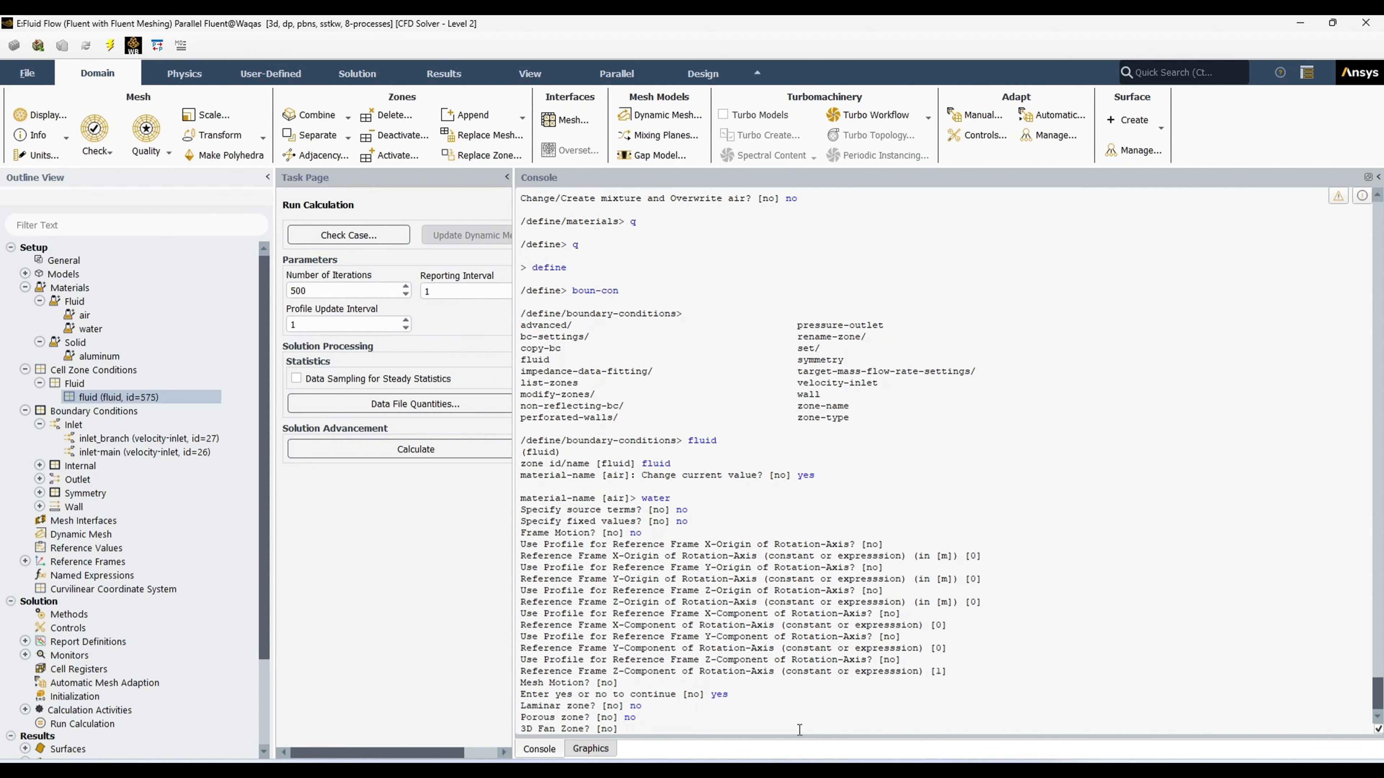
text(no)
key(Return)
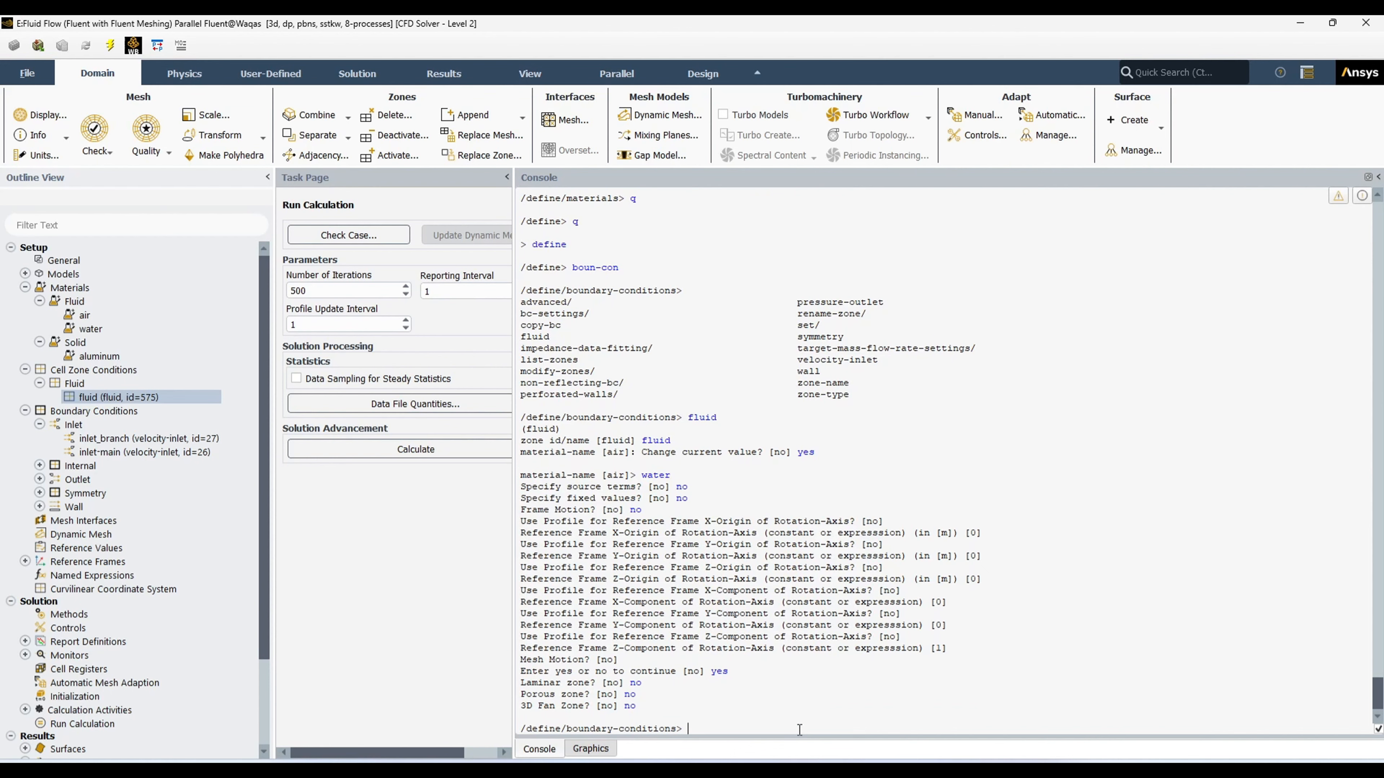
Step: Stop recording the journal file
click(33, 75)
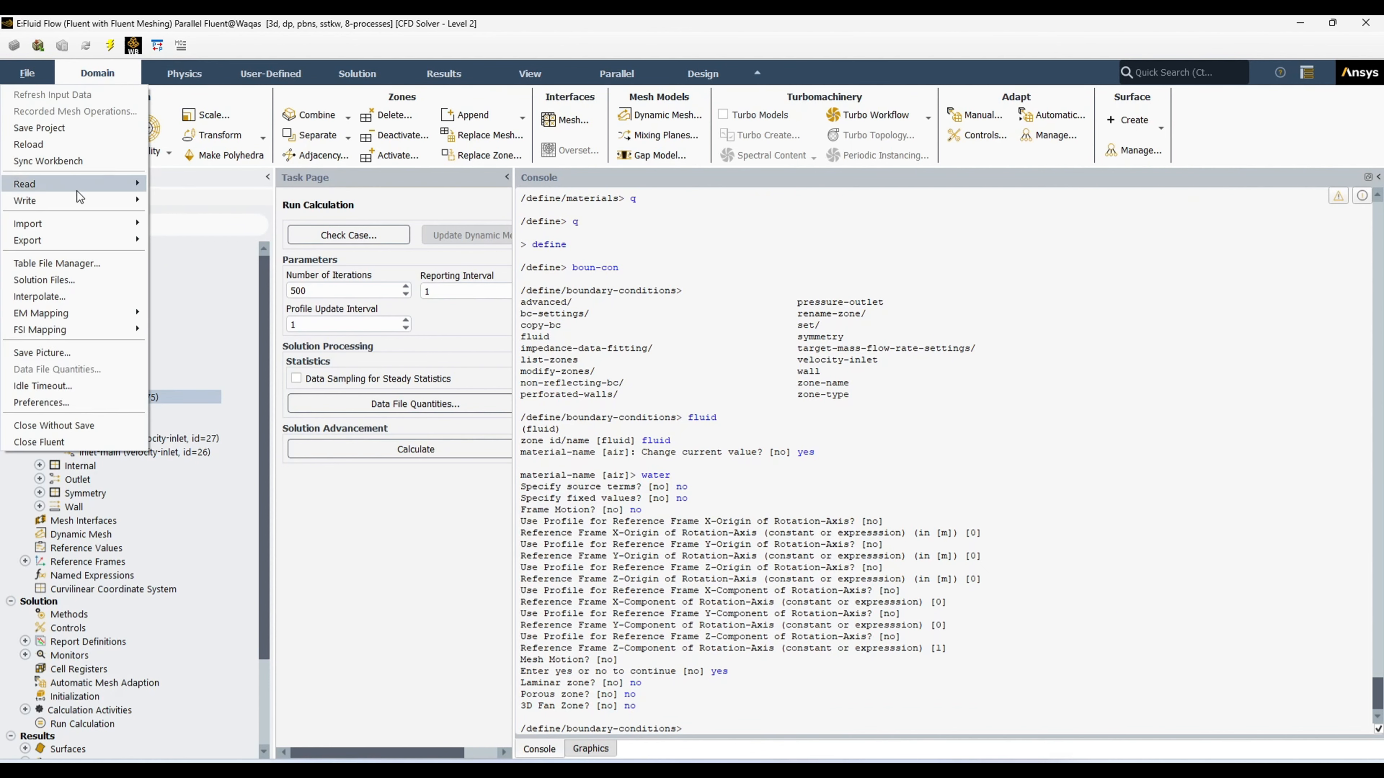
mouse_move(80, 199)
click(178, 231)
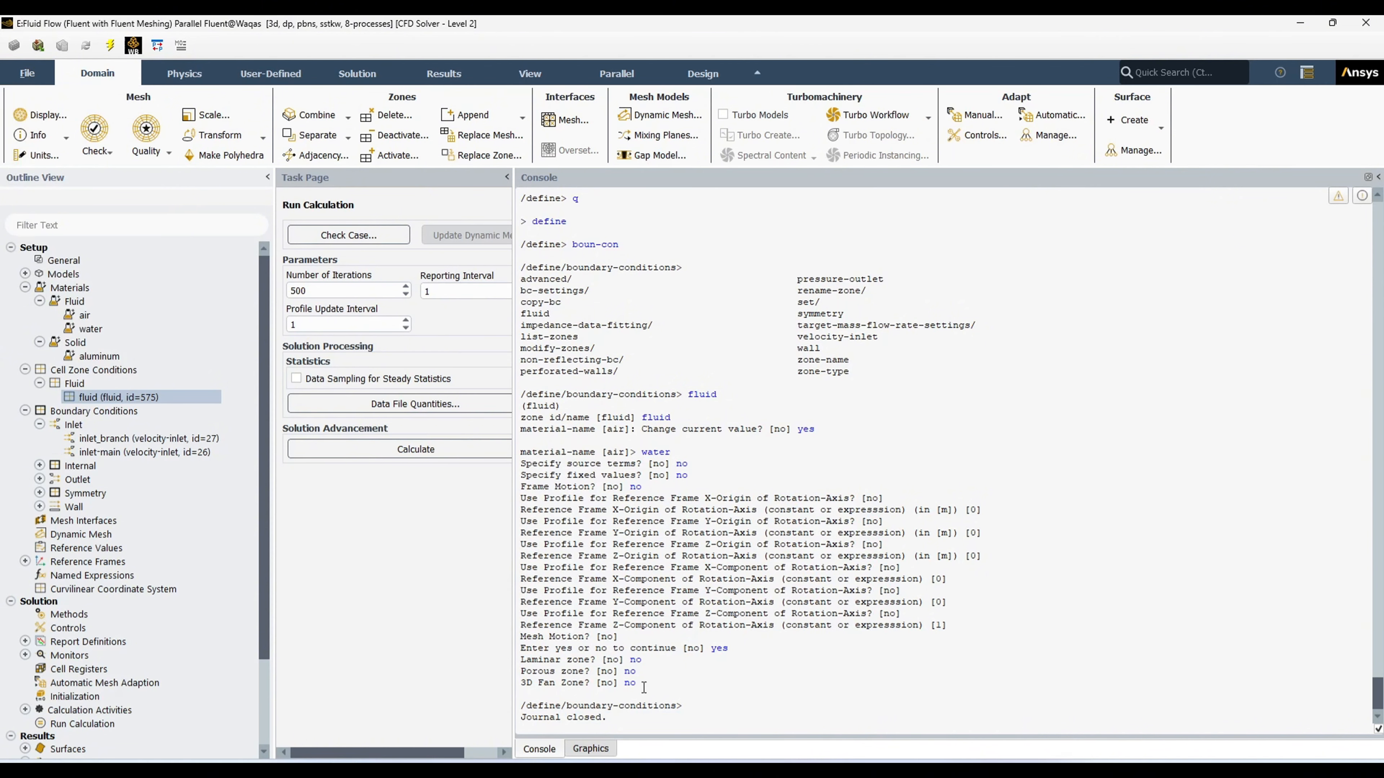
Step: Examine the fluid cell zone's assigned material and zone options, comparing them with the answers given in the console
drag(636, 684, 548, 650)
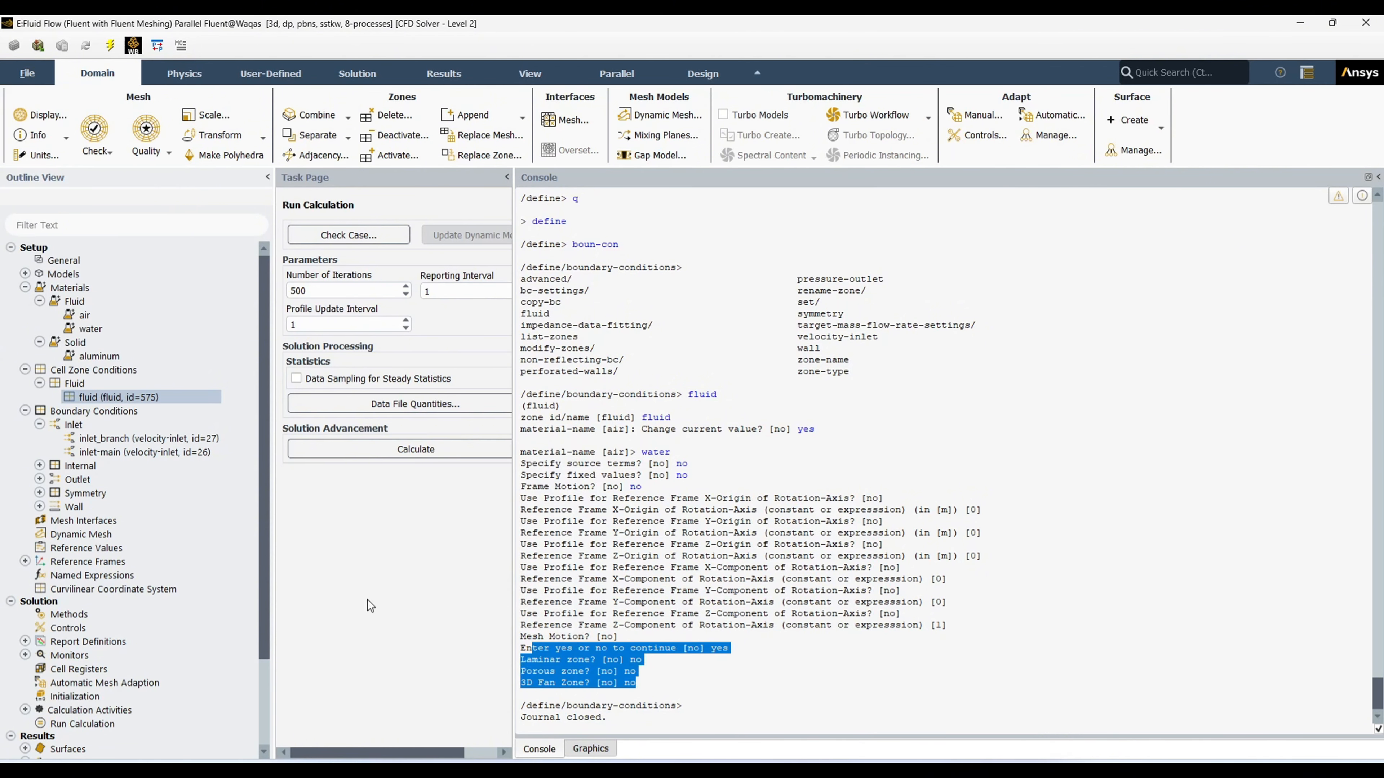
double_click(110, 396)
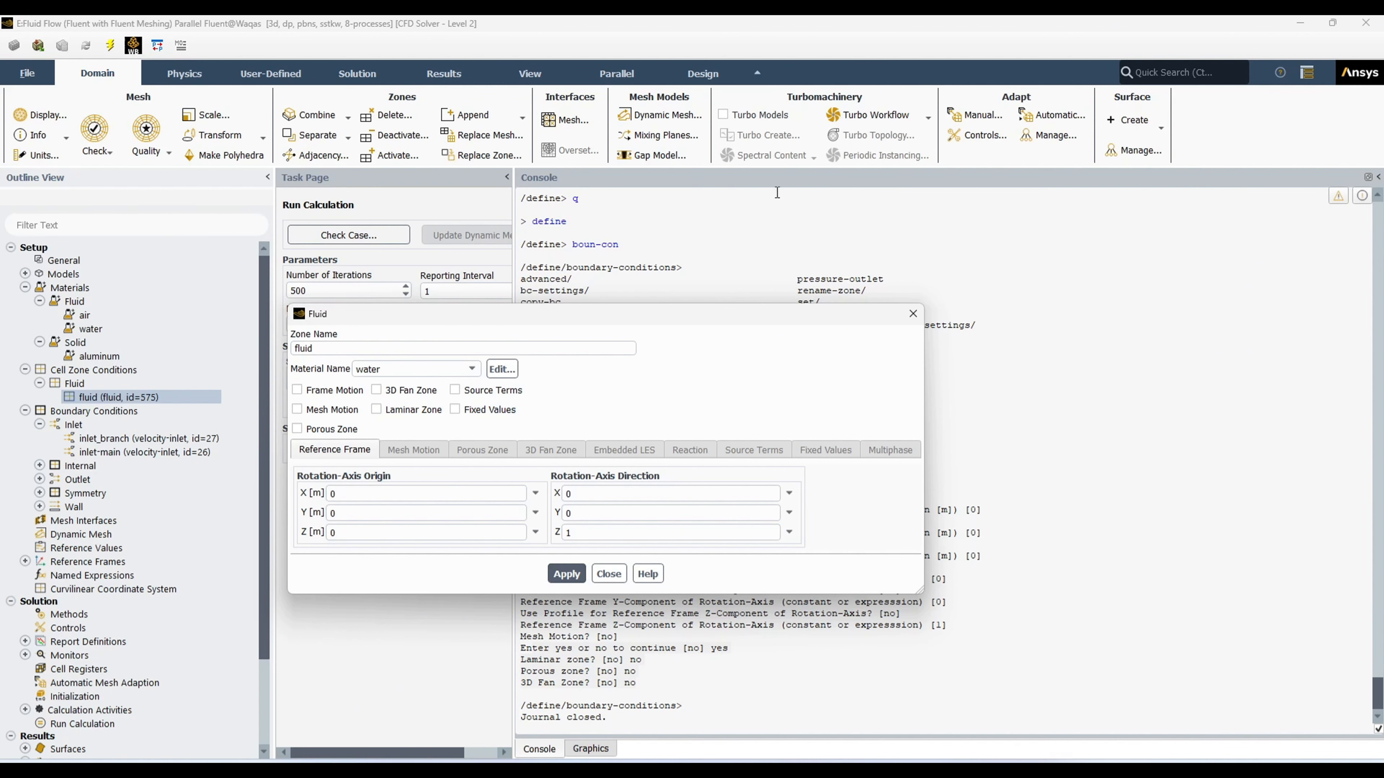
drag(734, 323, 571, 210)
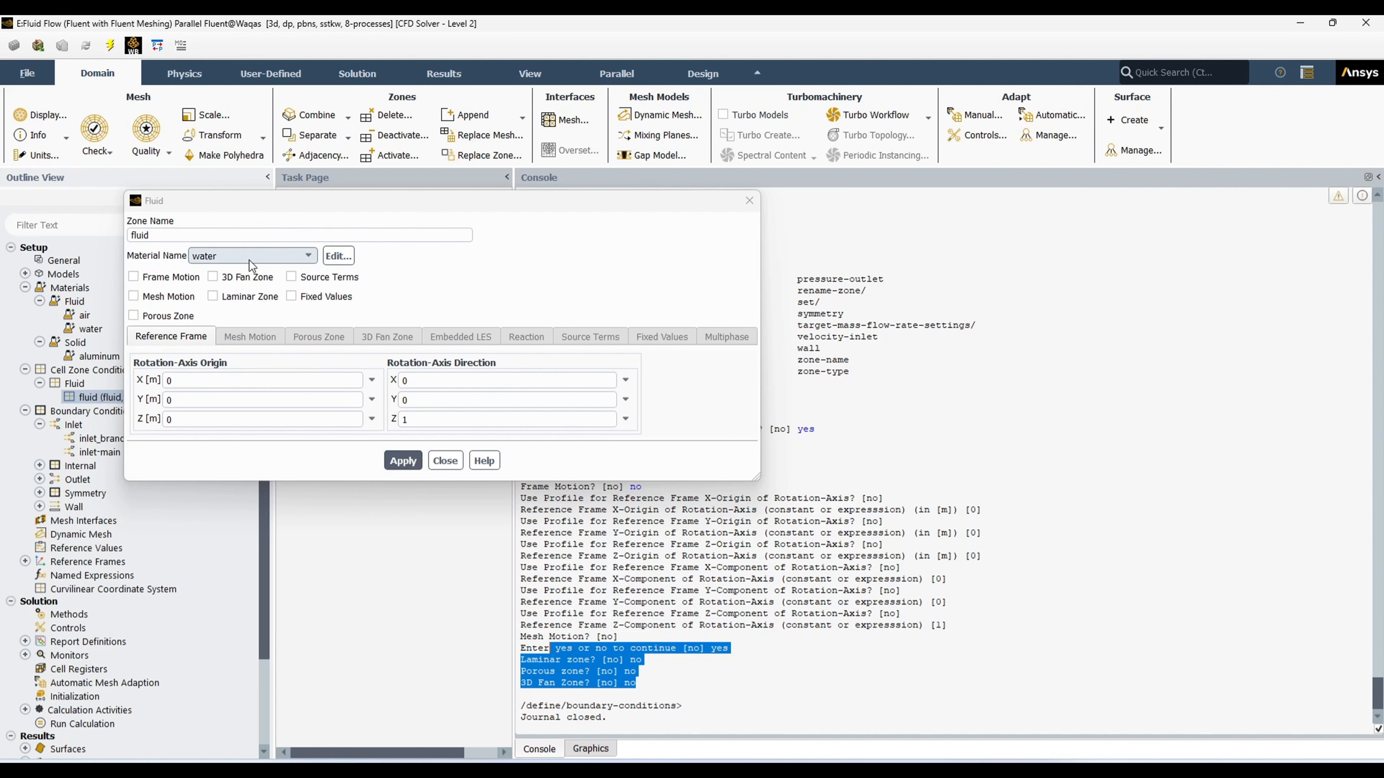
click(450, 462)
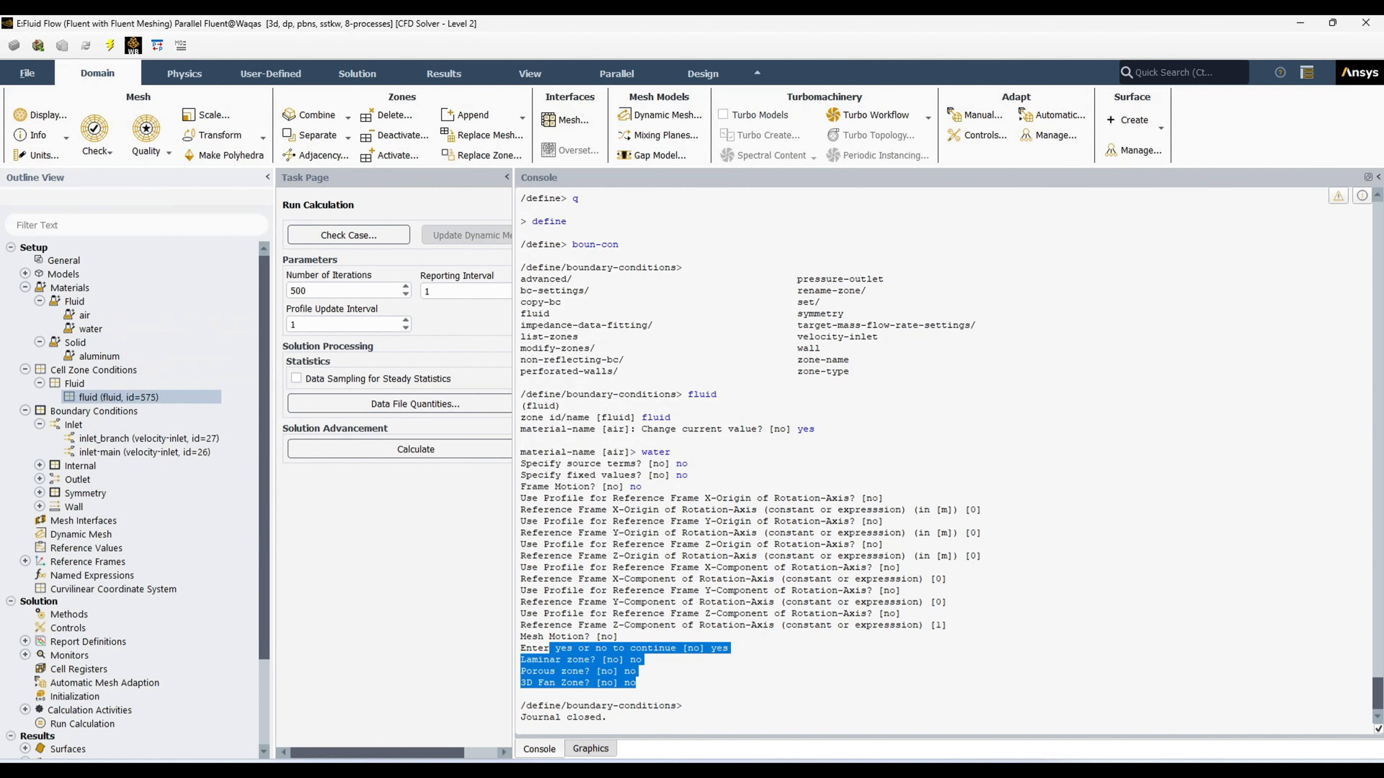
Step: In the material journal file in Notepad, delete the eight cx-gui-do lines between the change-create and boundary-conditions commands
click(223, 717)
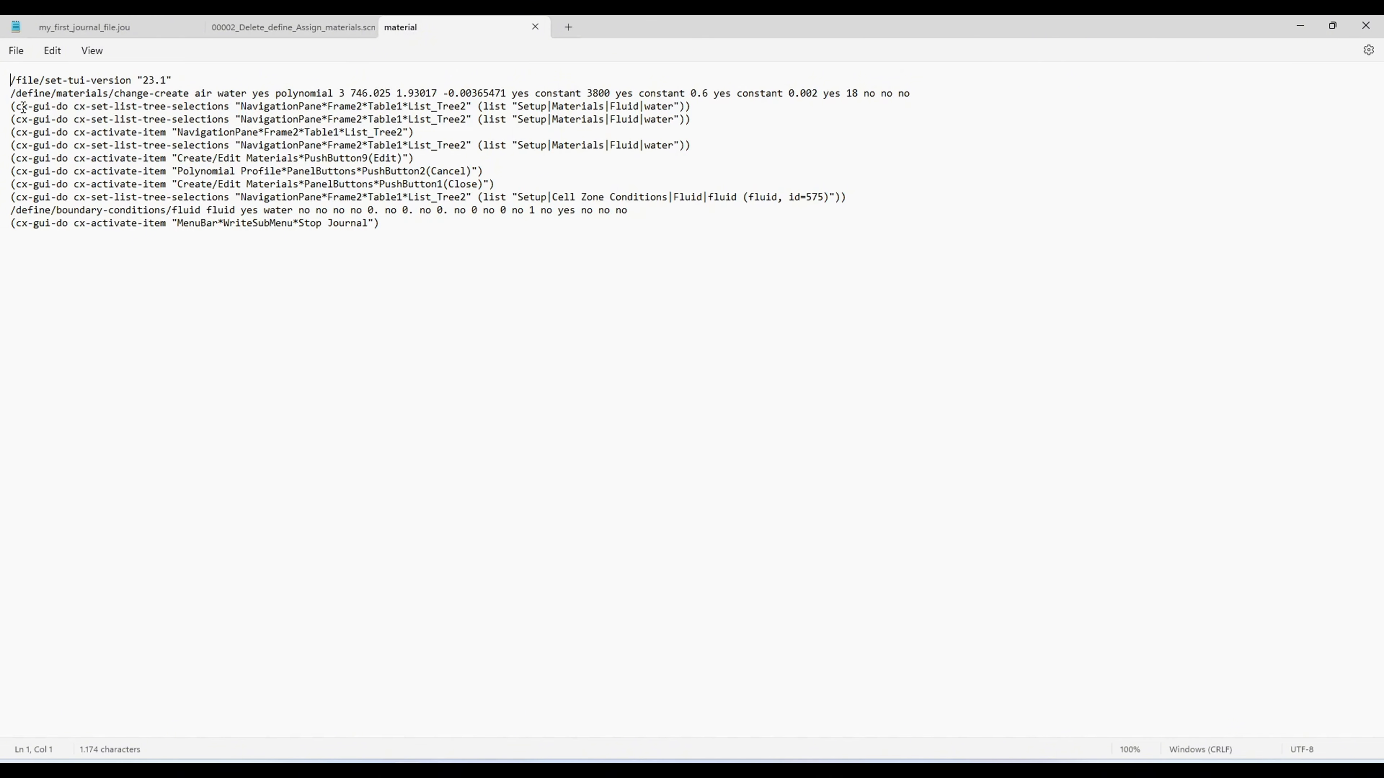
key(Down)
key(Down)
key(shift+Down)
key(shift+Down)
key(shift+Down)
key(shift+Down)
key(shift+Down)
key(shift+Down)
key(shift+Down)
key(shift+End)
key(Delete)
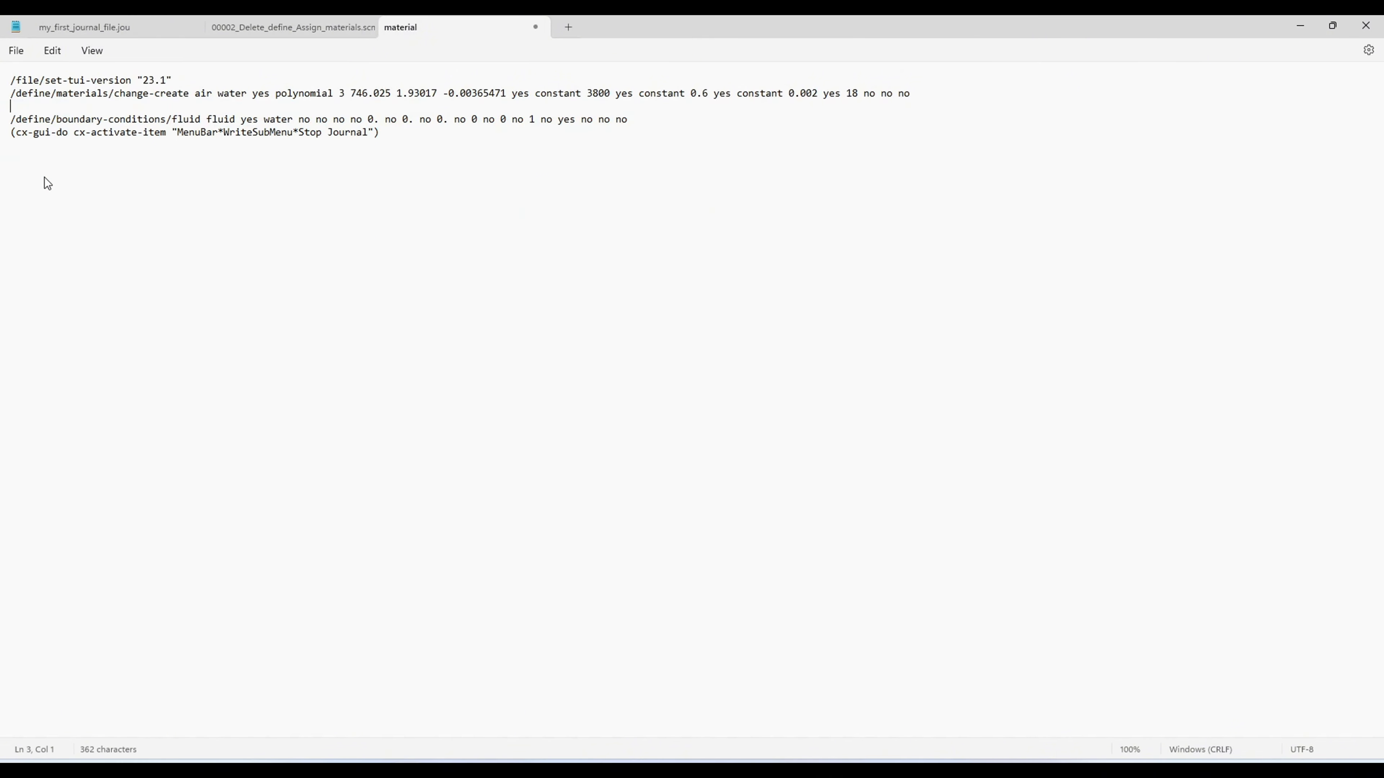
Step: Insert a blank line above the change-create command in the material journal
key(Up)
key(Return)
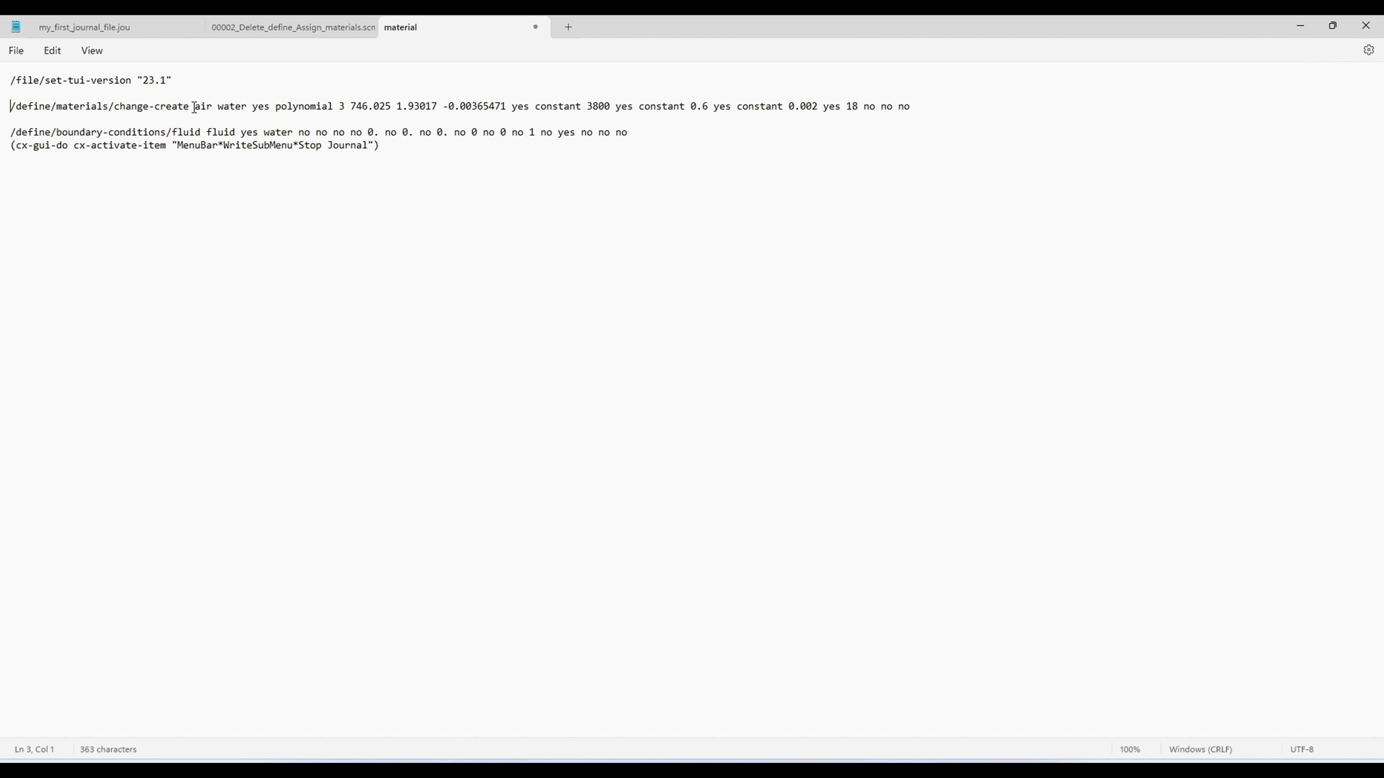
Step: Review the arguments of the change-create command, followed by the zone and material arguments of the boundary-conditions/fluid command
drag(195, 108, 342, 102)
key(shift+Home)
click(528, 106)
drag(514, 110, 659, 110)
key(shift+Home)
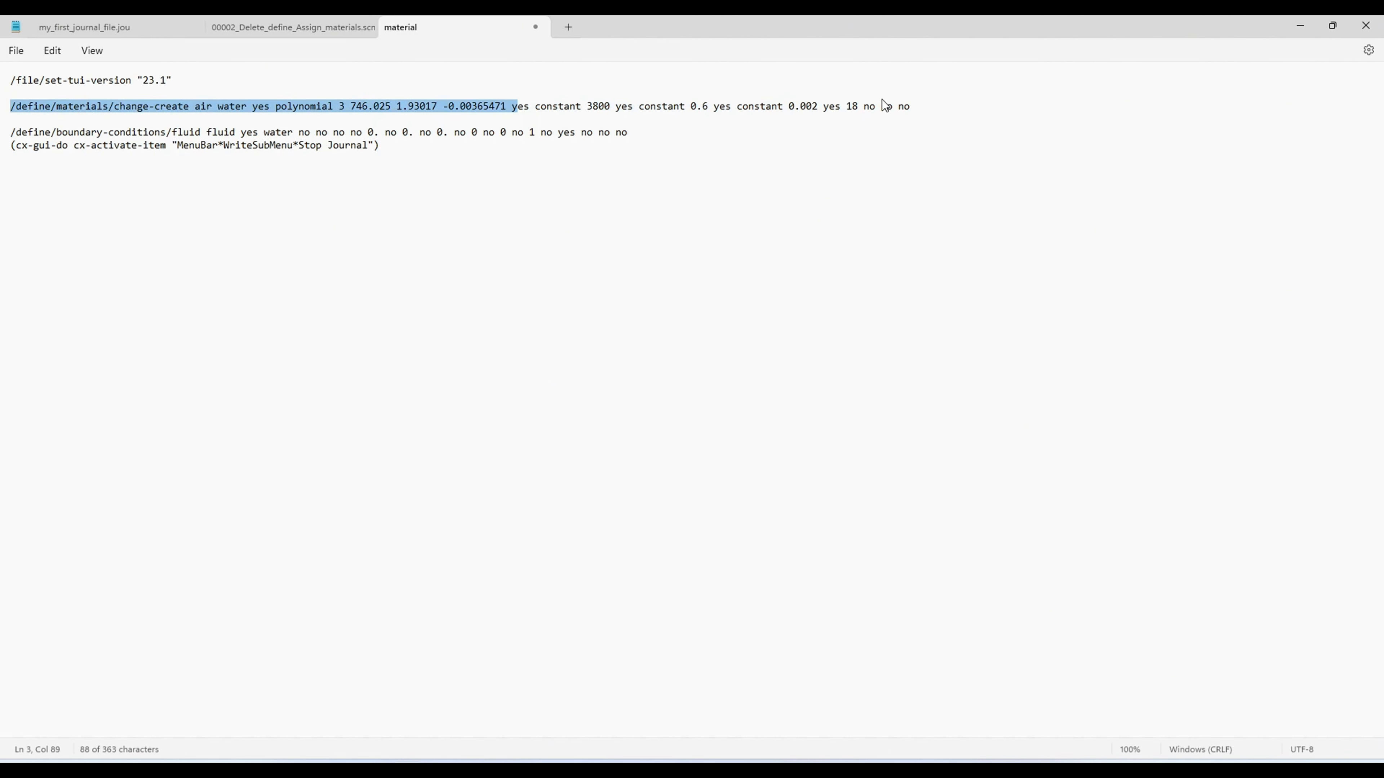
click(839, 175)
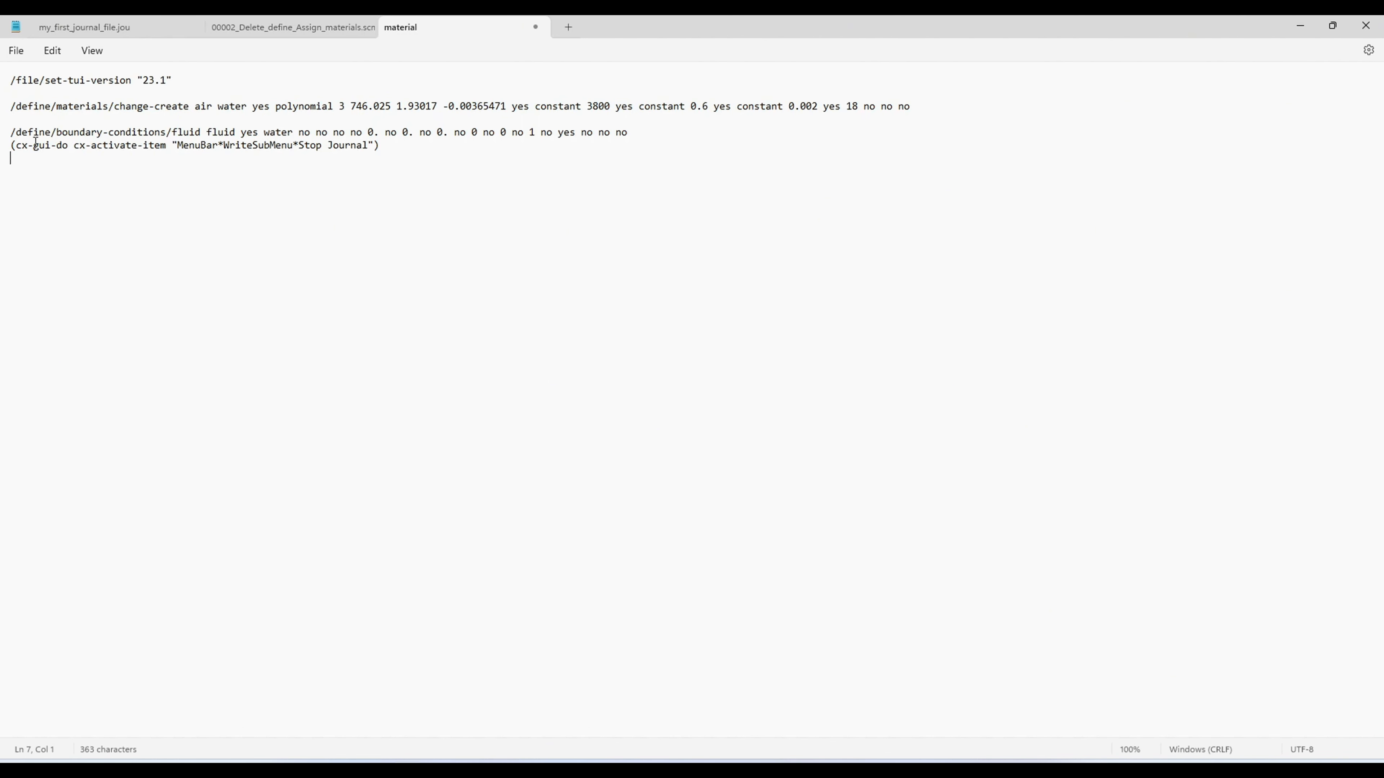
double_click(210, 133)
click(239, 132)
mouse_move(241, 133)
mouse_down()
mouse_move(290, 133)
mouse_move(243, 133)
mouse_move(258, 135)
mouse_up()
click(253, 134)
Step: Open my_first_journal_file.jou and review its boundary condition, material definition, initialization and iteration sections
key(ctrl+Tab)
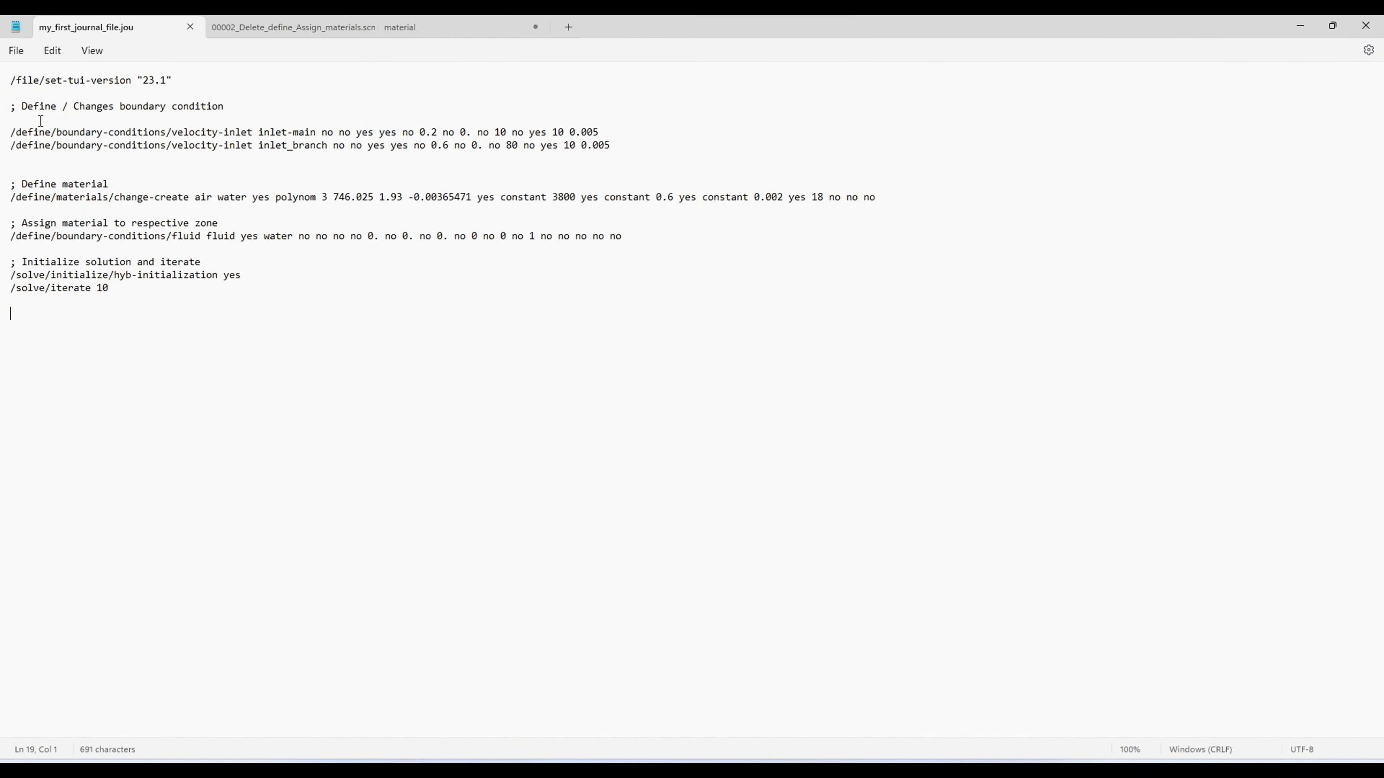
drag(11, 107, 18, 114)
key(Up)
drag(11, 260, 124, 287)
click(176, 315)
click(25, 184)
Step: In the boundary-conditions/fluid line, replace the material water with air and copy the whole line
click(294, 236)
key(BackSpace)
key(BackSpace)
key(BackSpace)
key(BackSpace)
key(BackSpace)
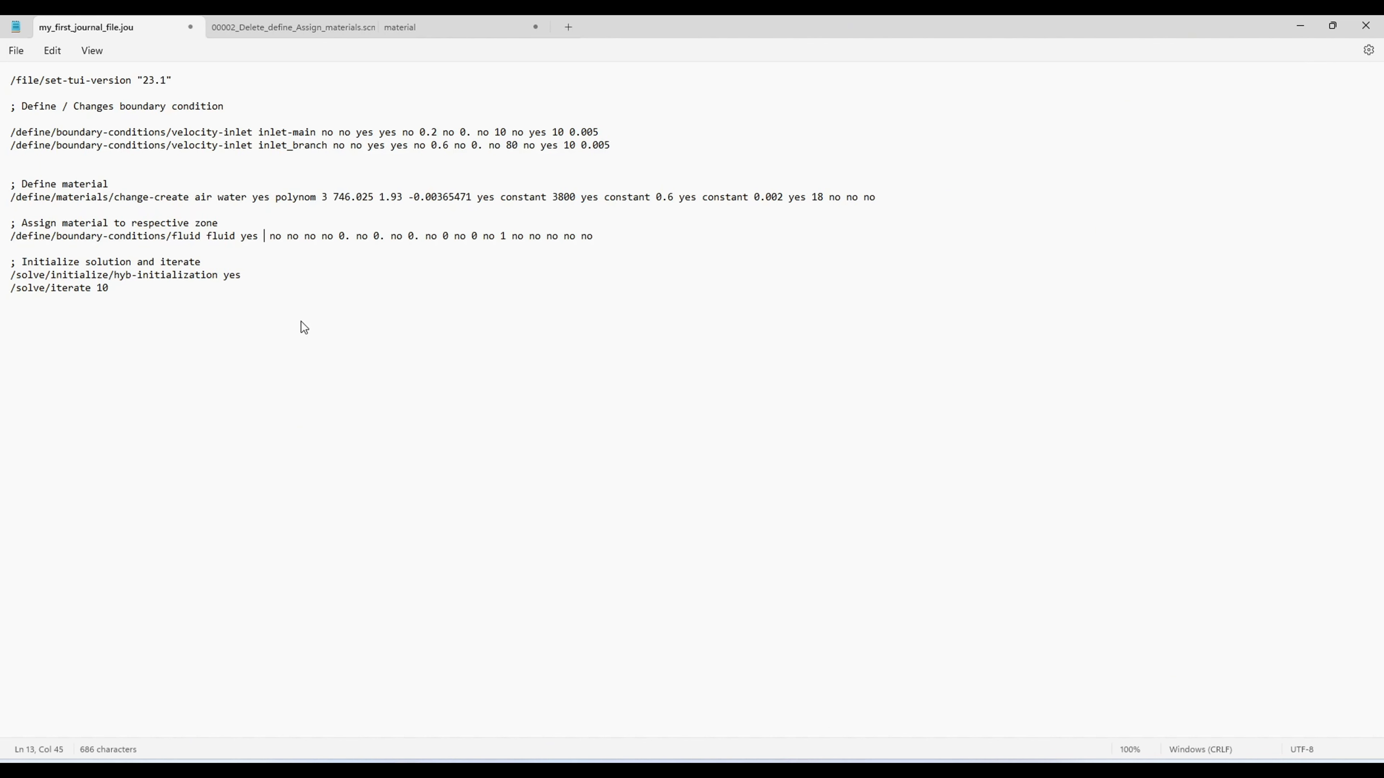
text(air)
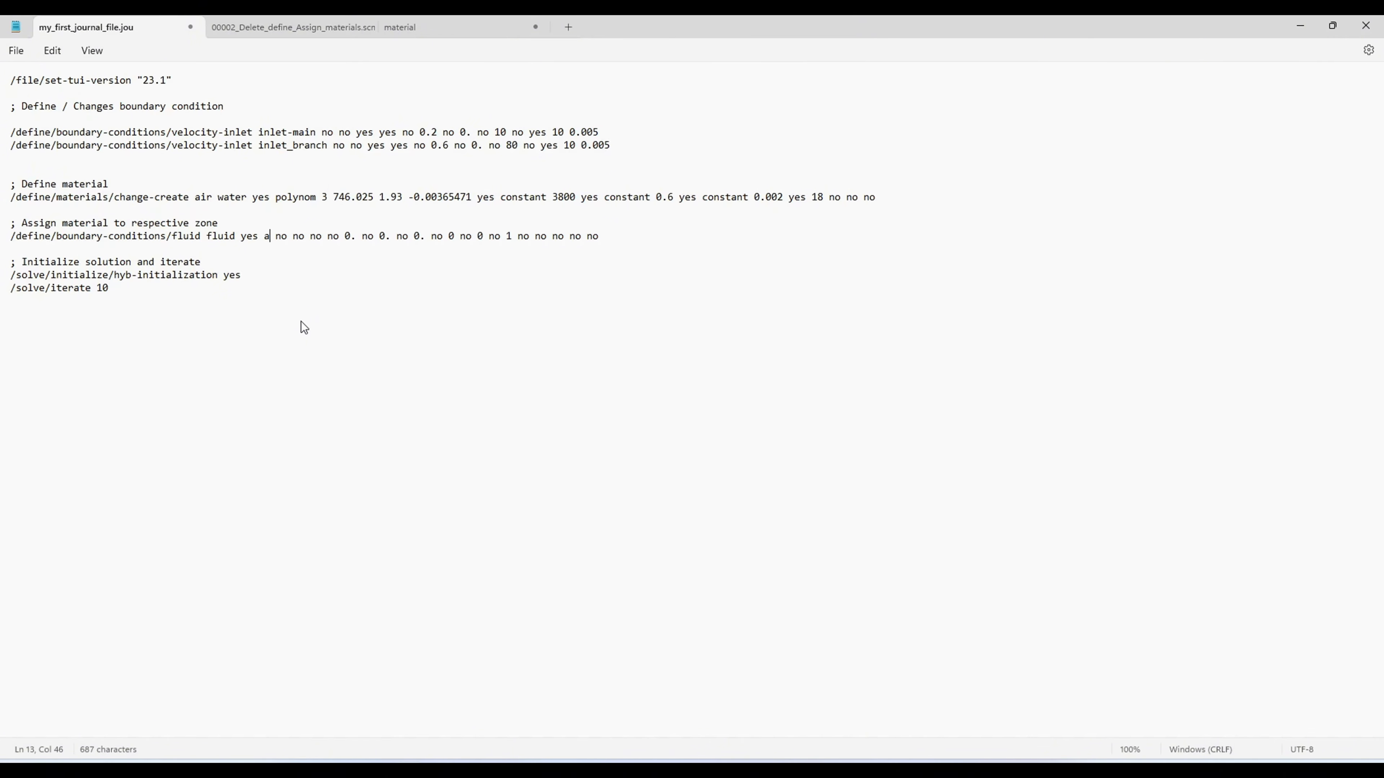
key(Home)
key(shift+Down)
key(ctrl+c)
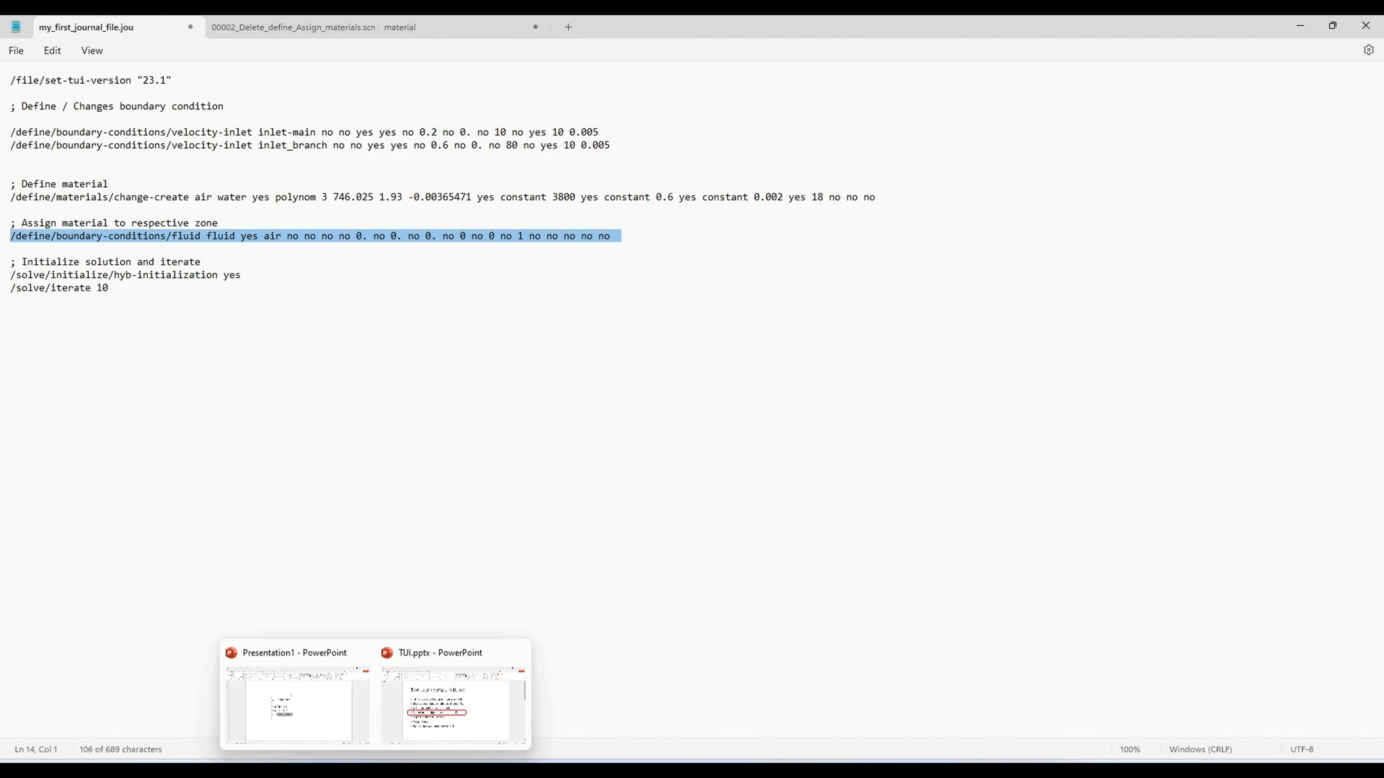
Step: Switch to Fluent and check the material assigned to the fluid cell zone
click(414, 770)
click(121, 400)
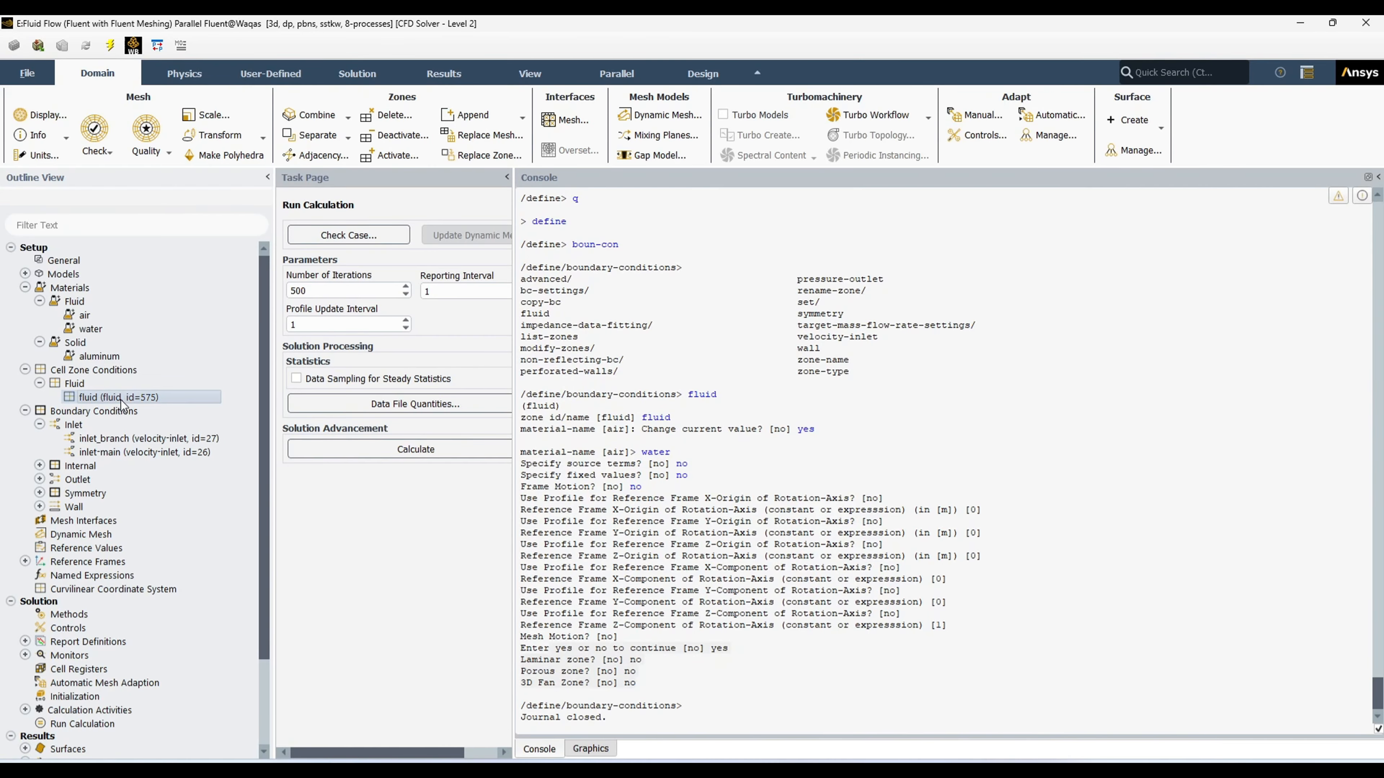
double_click(121, 398)
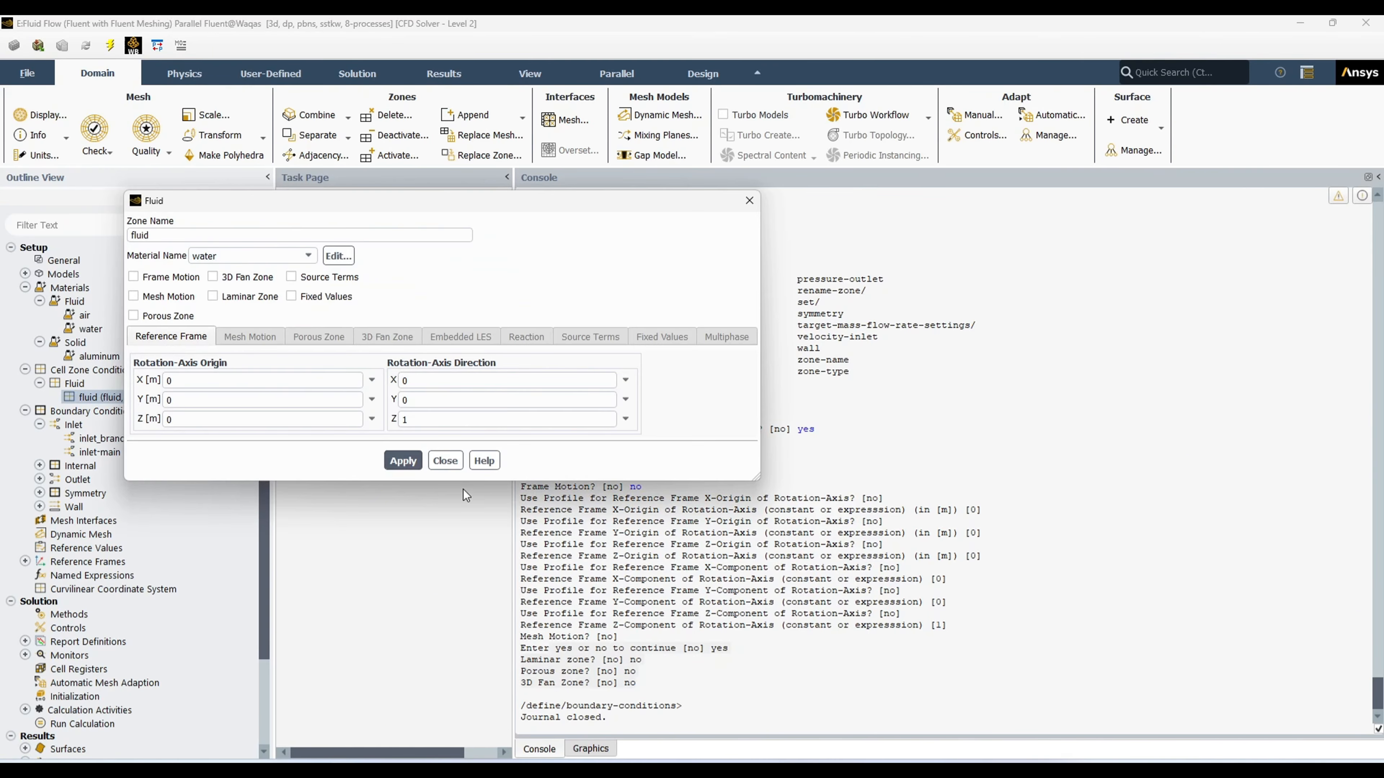
click(445, 461)
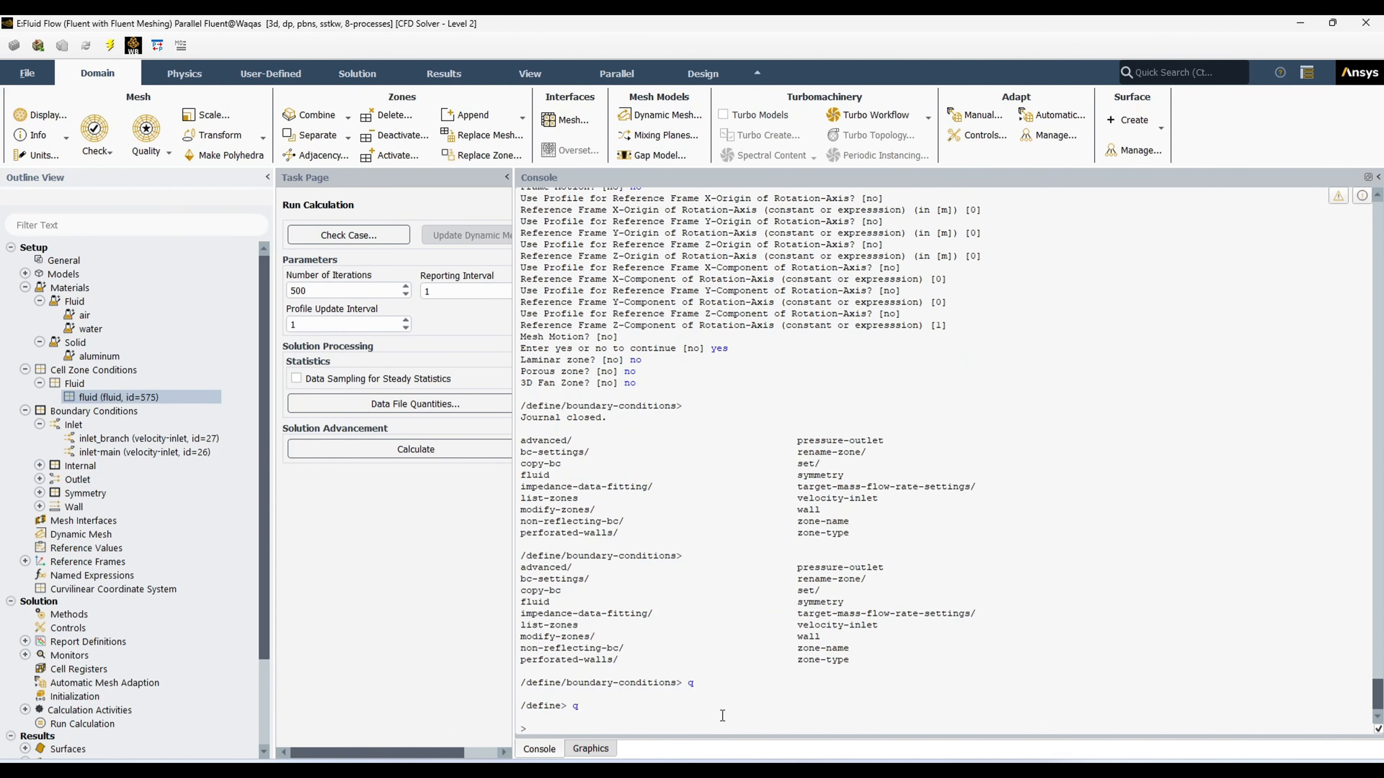
Step: Run the copied command from the console's root level to assign air to the fluid zone, and check the zone's material
key(ctrl+v)
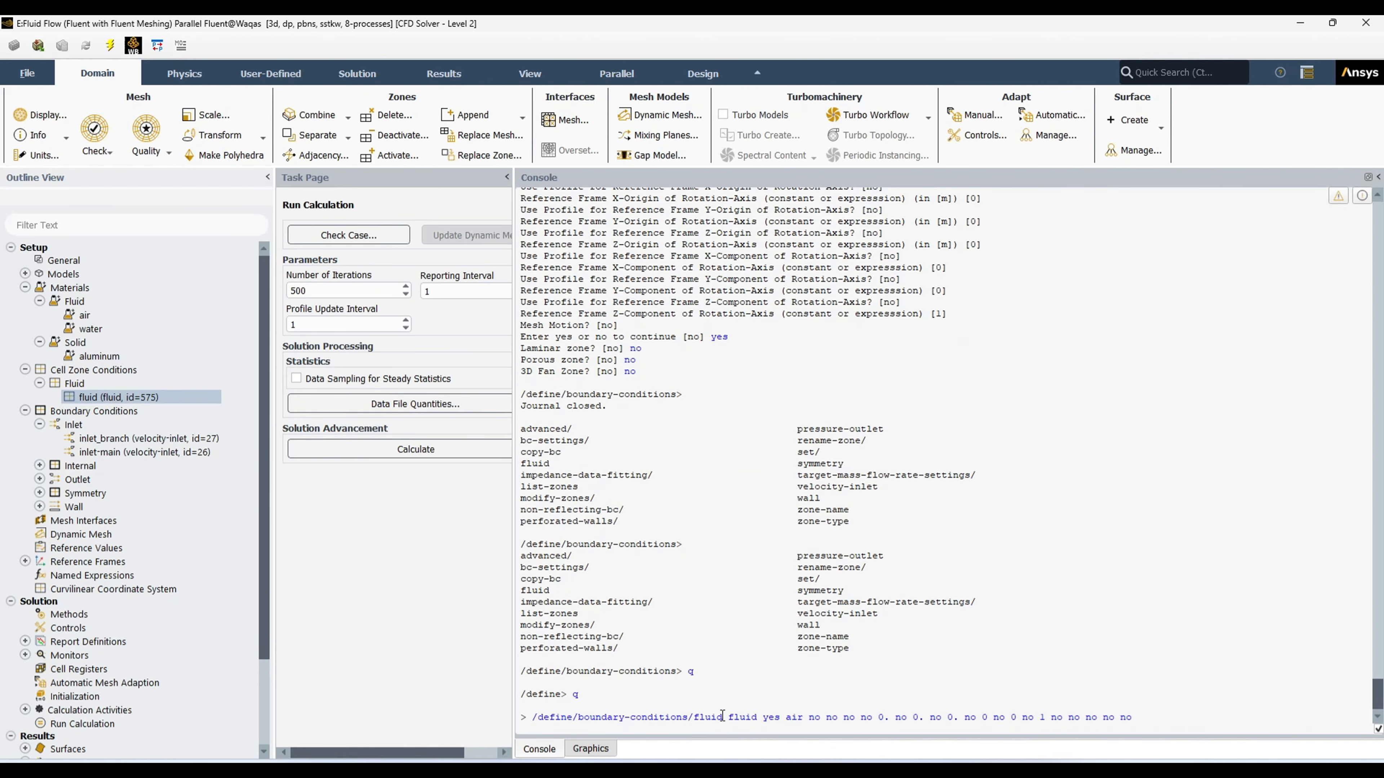
key(Return)
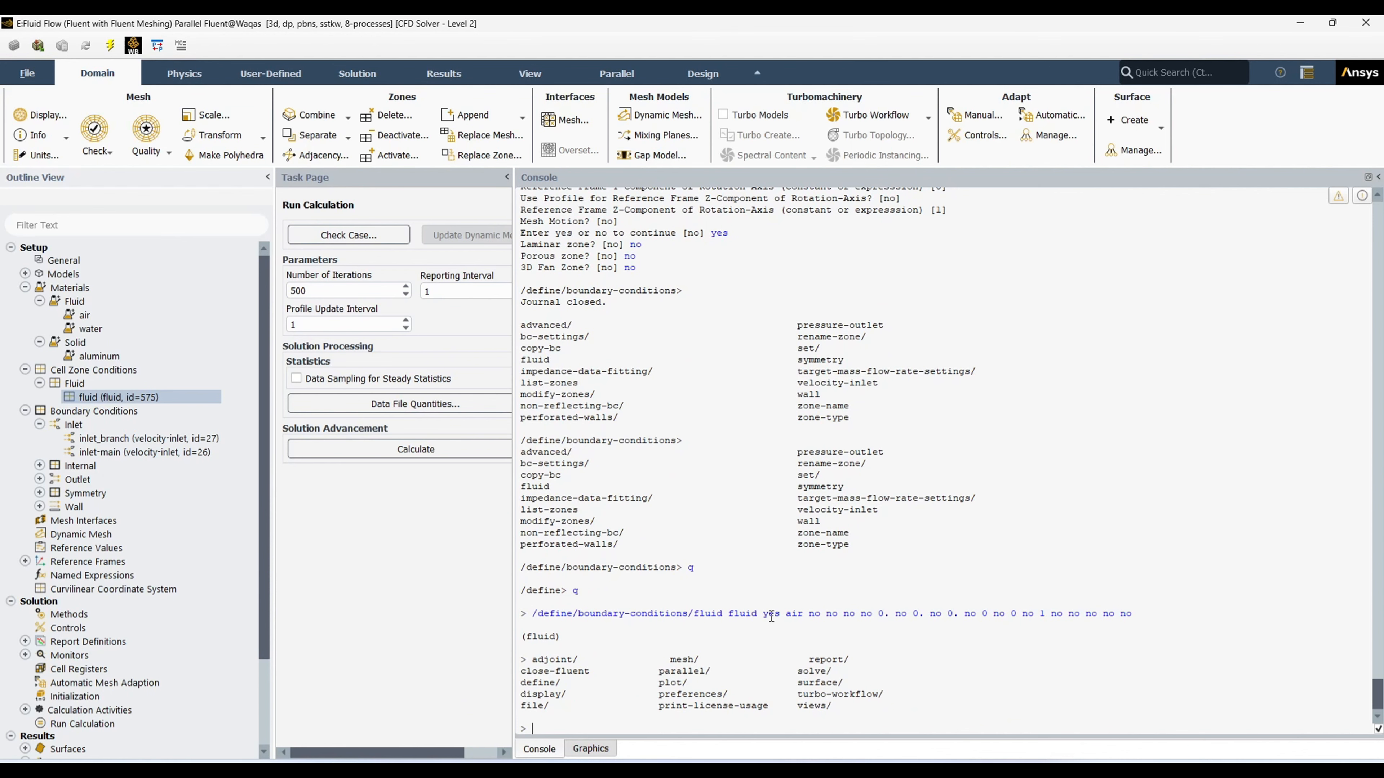
double_click(131, 397)
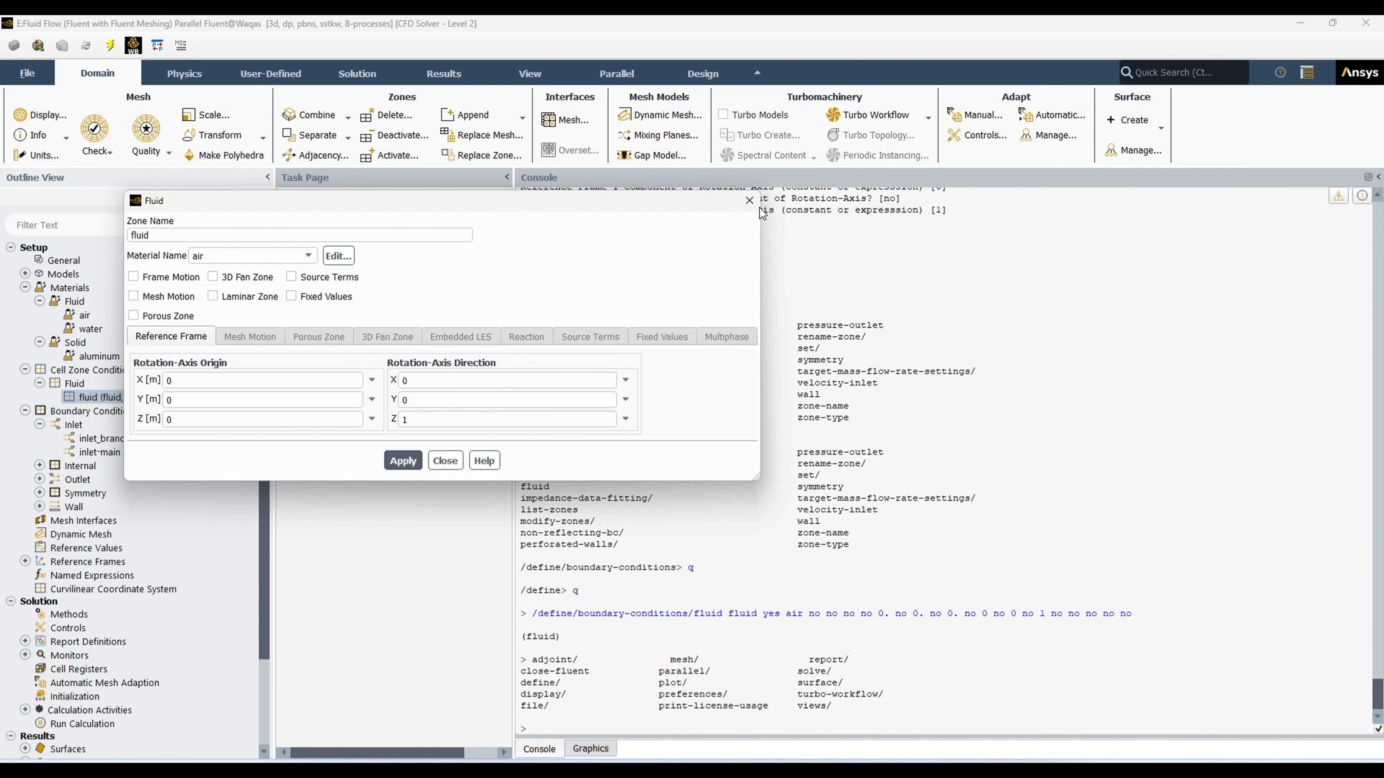
click(750, 201)
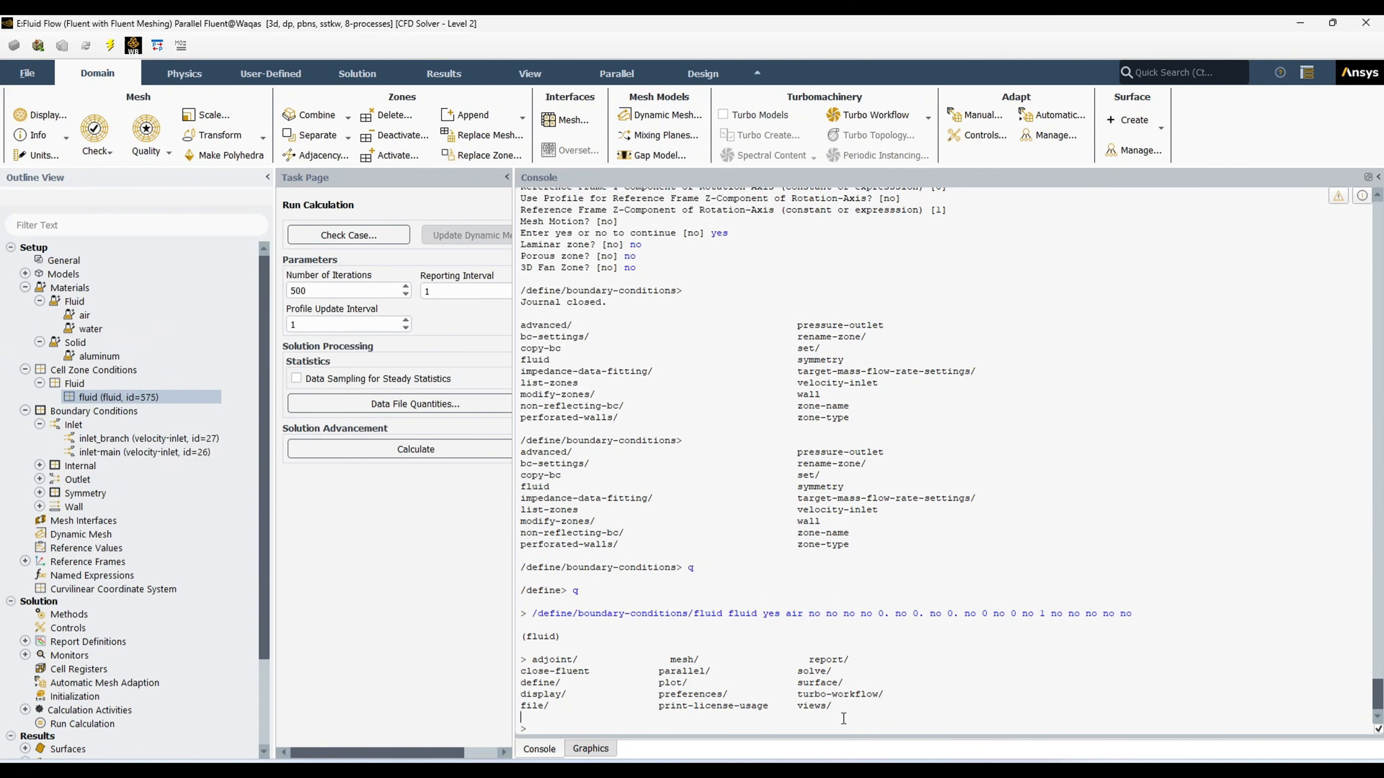
Step: Run the same boundary-conditions/fluid command with the material changed to water
key(ctrl+v)
click(797, 717)
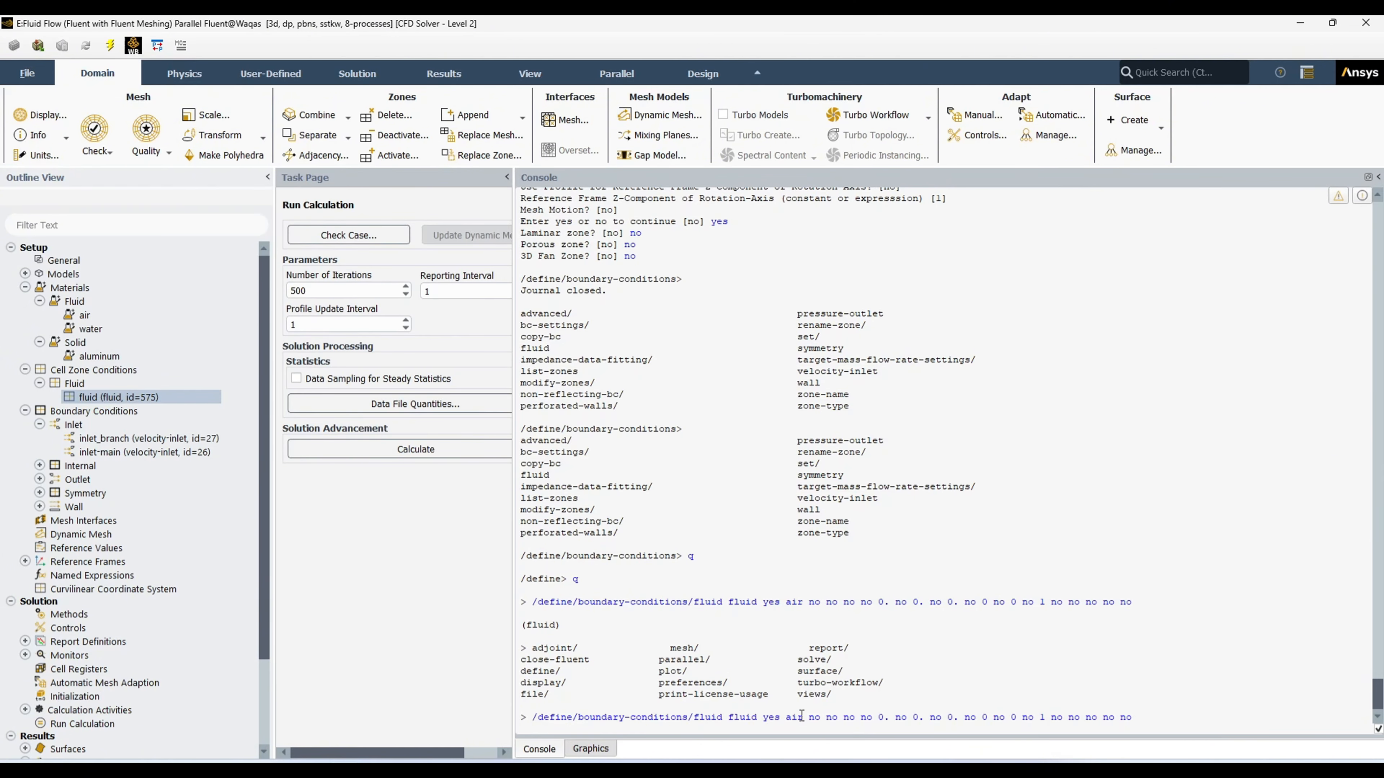
key(BackSpace)
key(BackSpace)
key(Delete)
text(water)
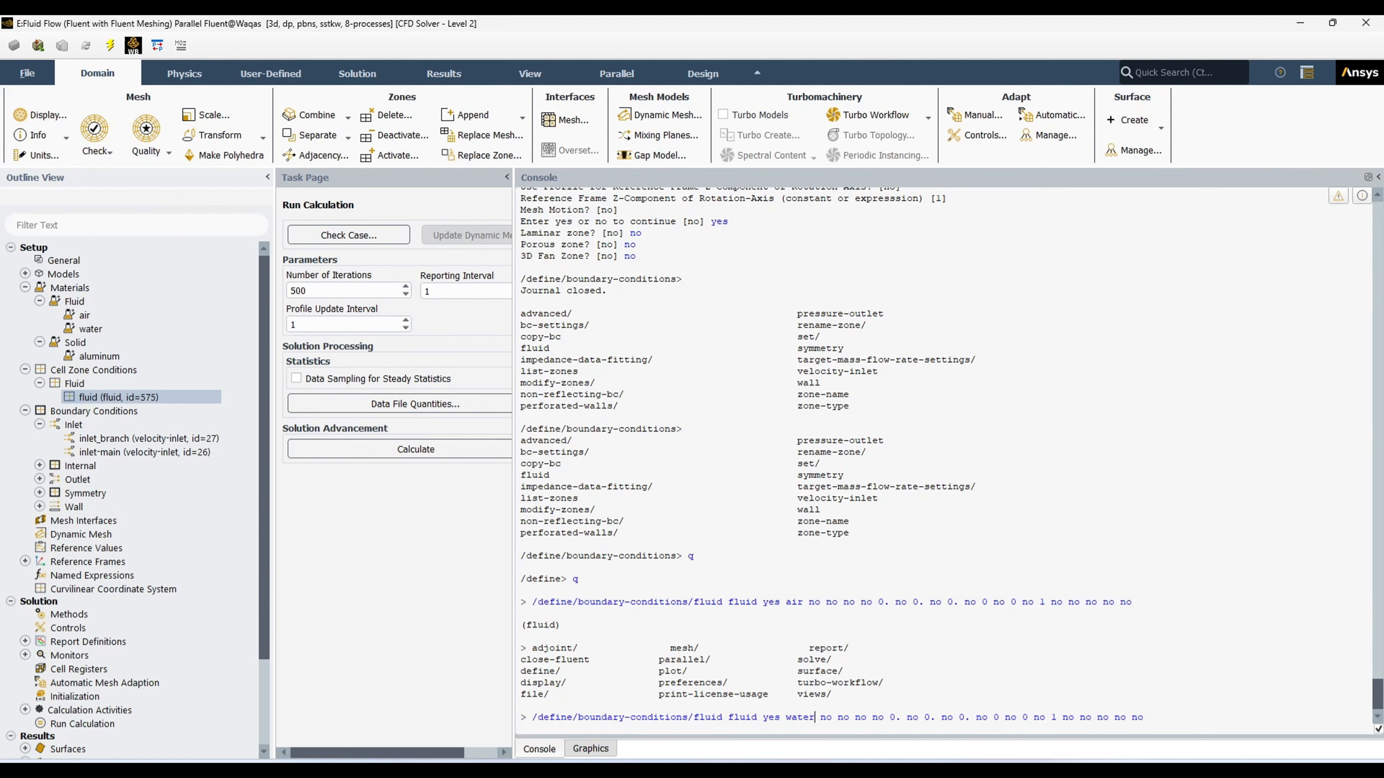
key(Return)
Step: In my_first_journal_file.jou in Notepad, set the inlet-main velocity to 0.5 and the inlet_branch velocity to 0.4
key(alt+Tab)
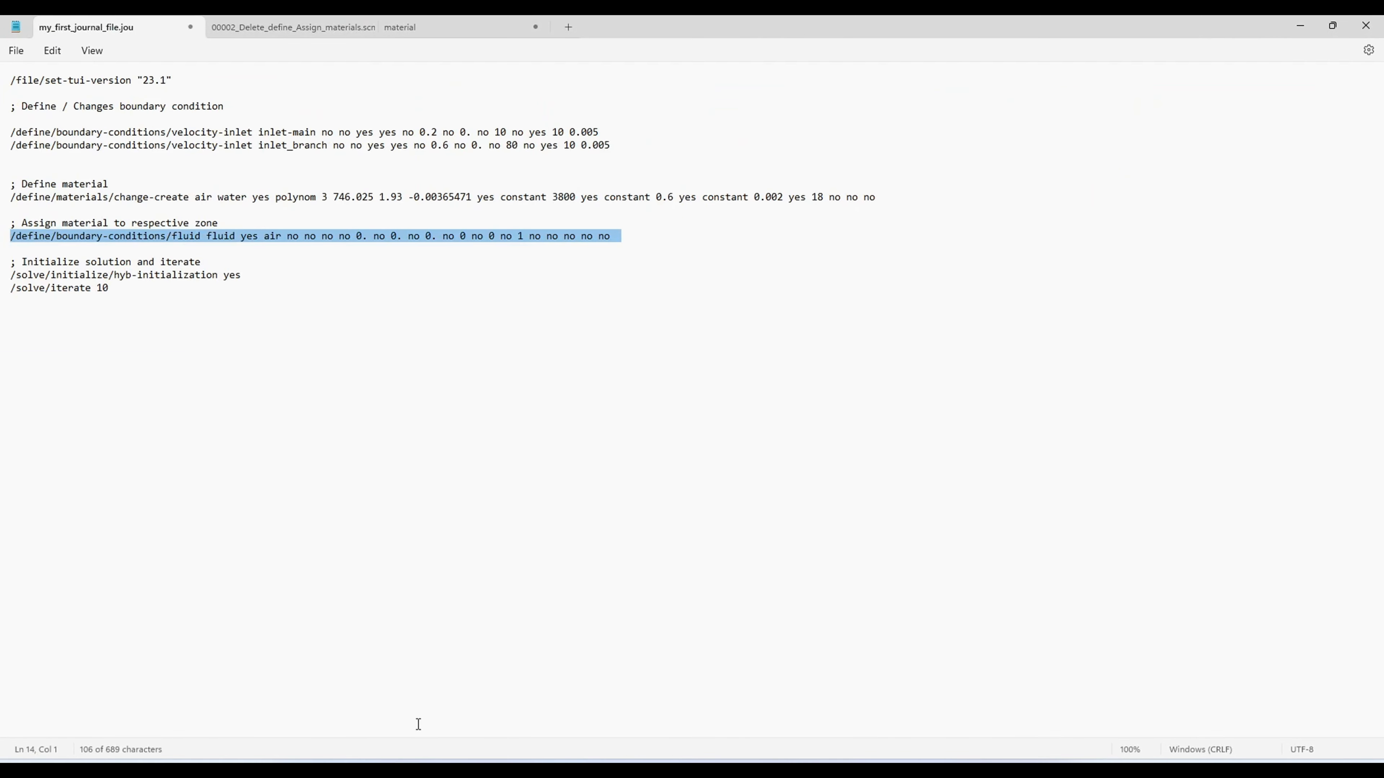
click(399, 477)
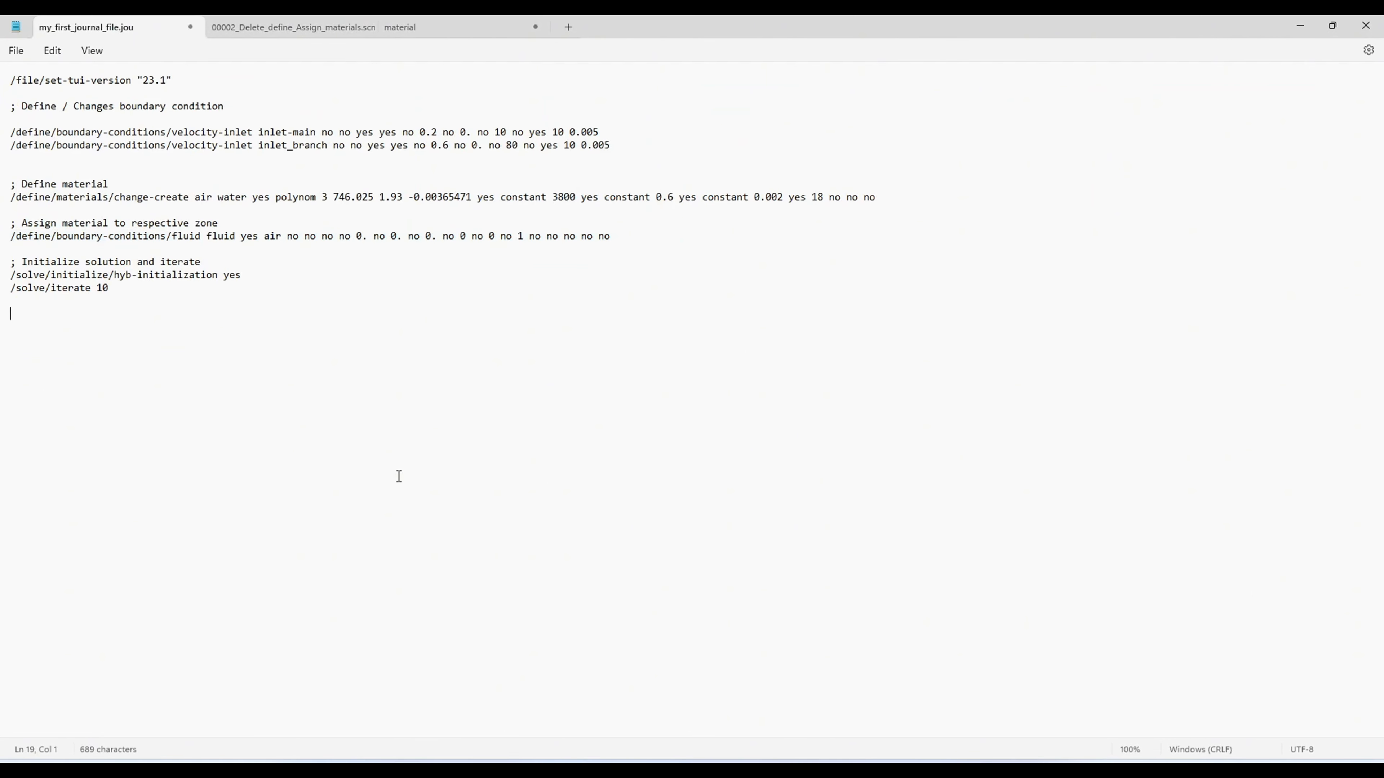
click(436, 132)
key(BackSpace)
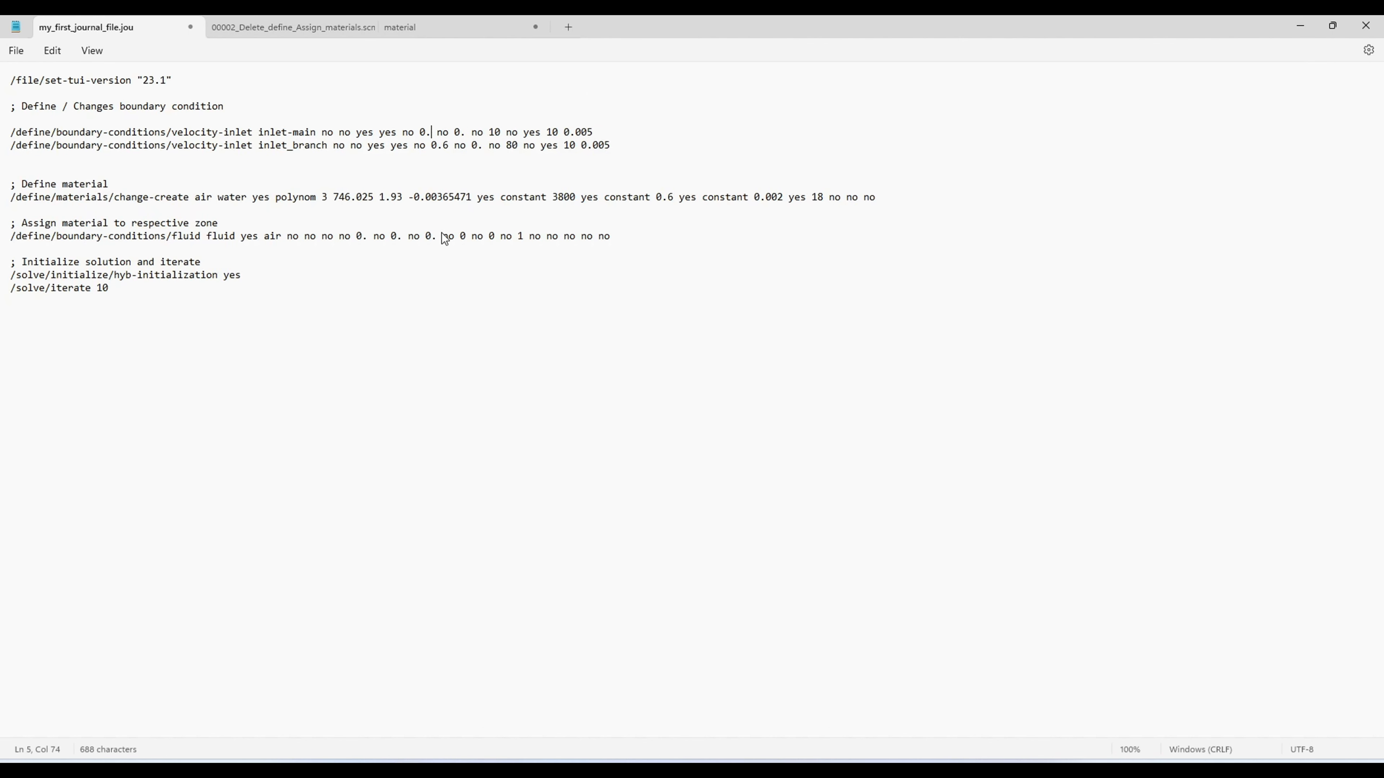
text(5)
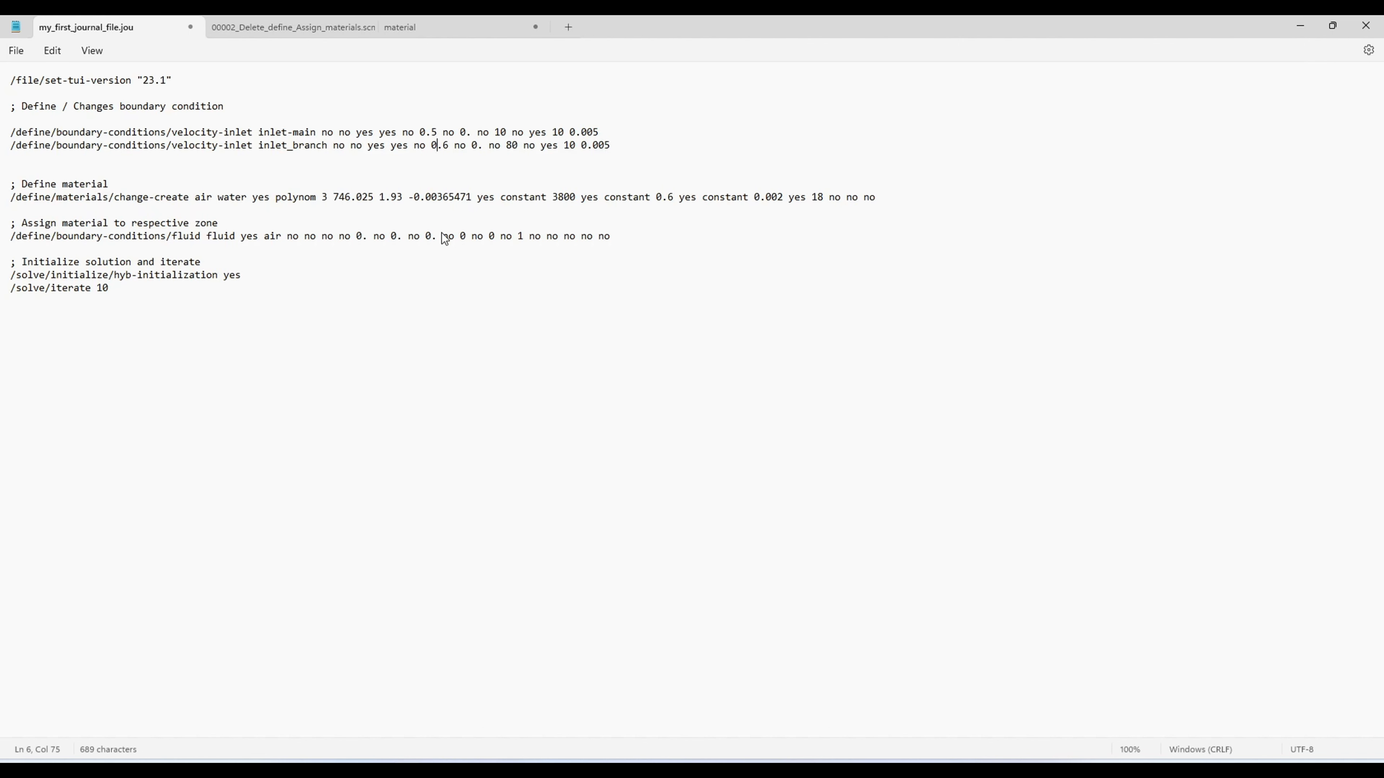
key(BackSpace)
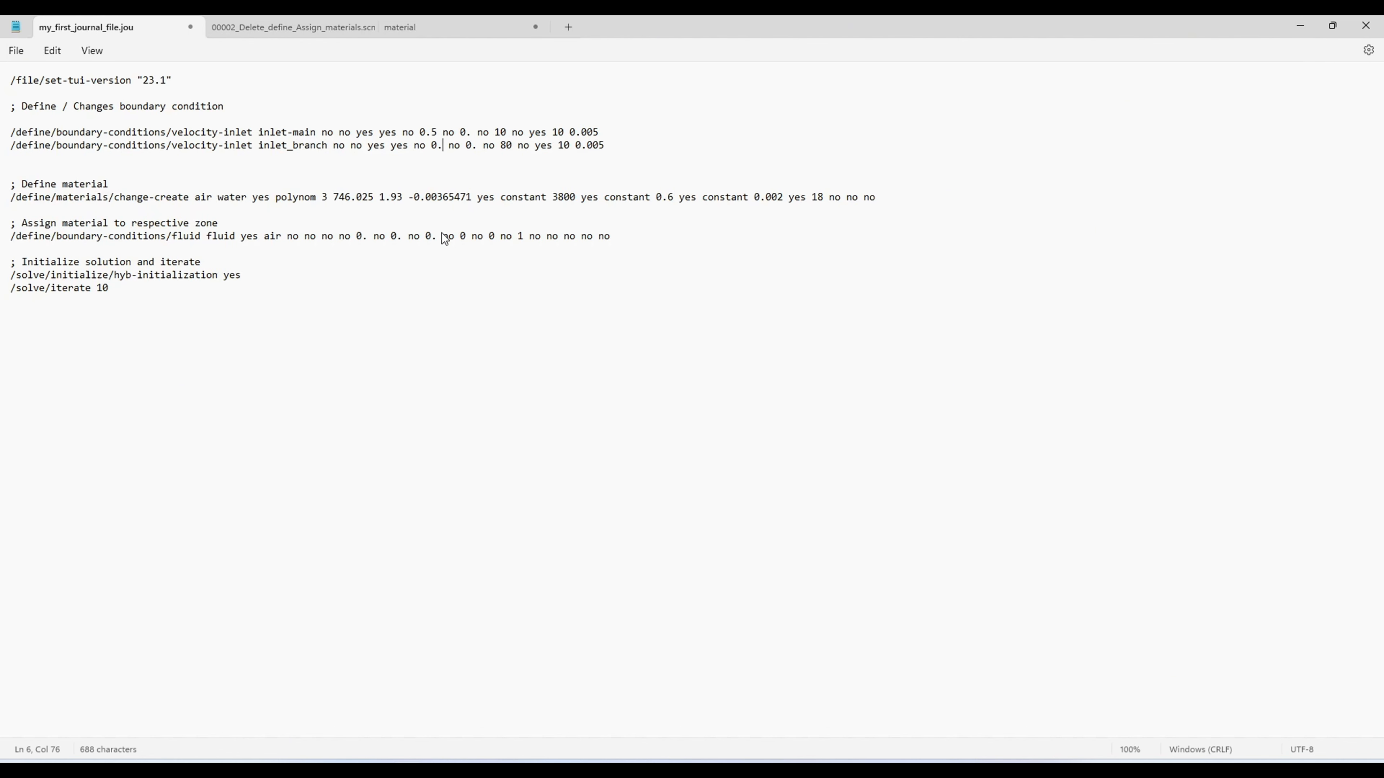
text(4)
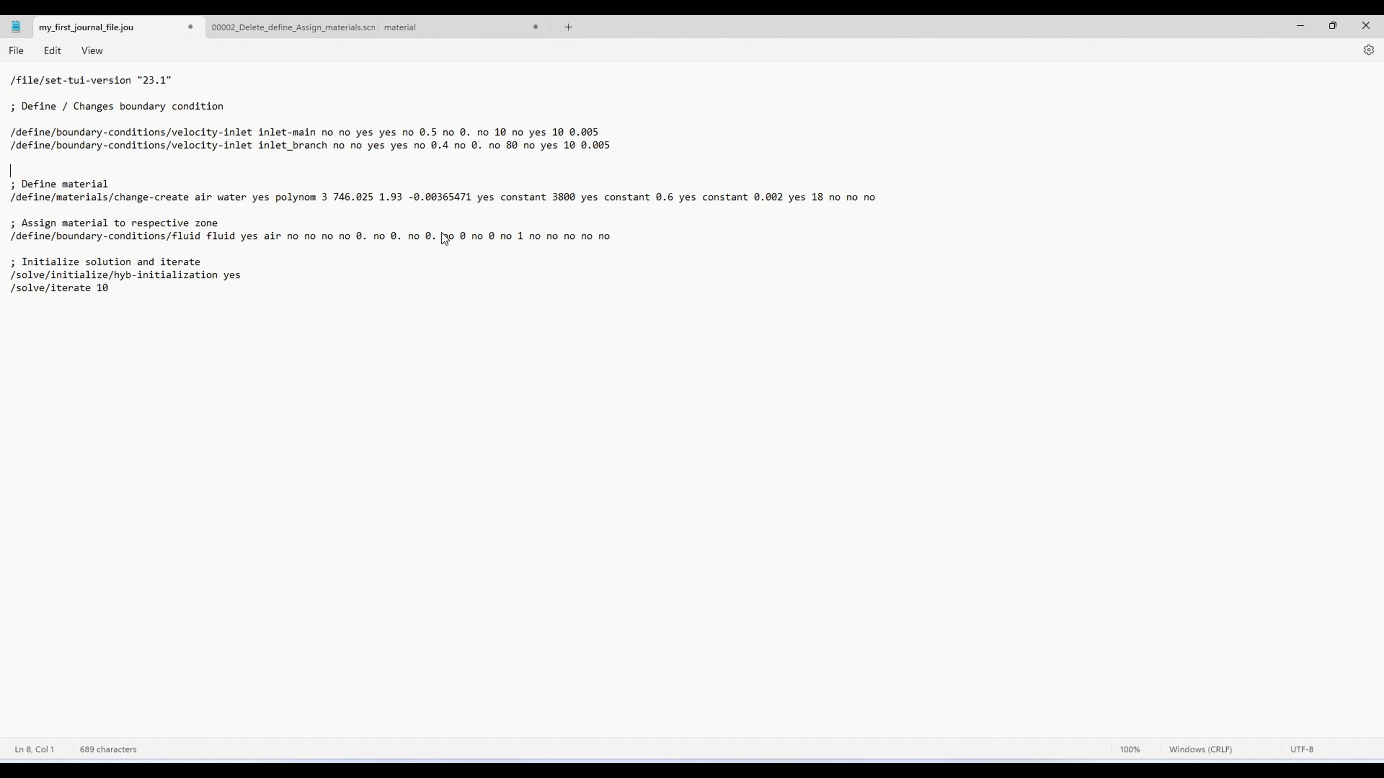
Step: In the change-create line, set the constant thermal conductivity to 0.4 and the constant viscosity to 0.001
click(675, 199)
key(BackSpace)
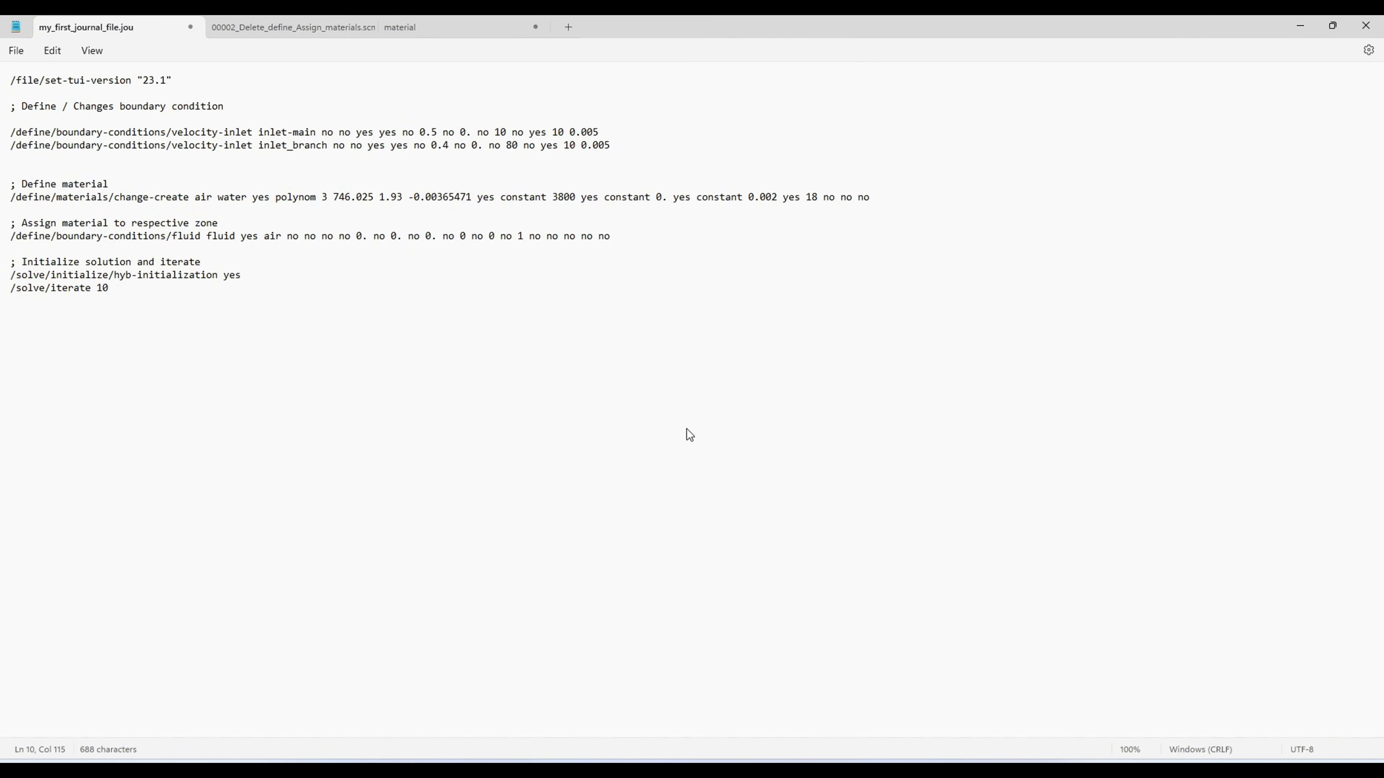
text(4)
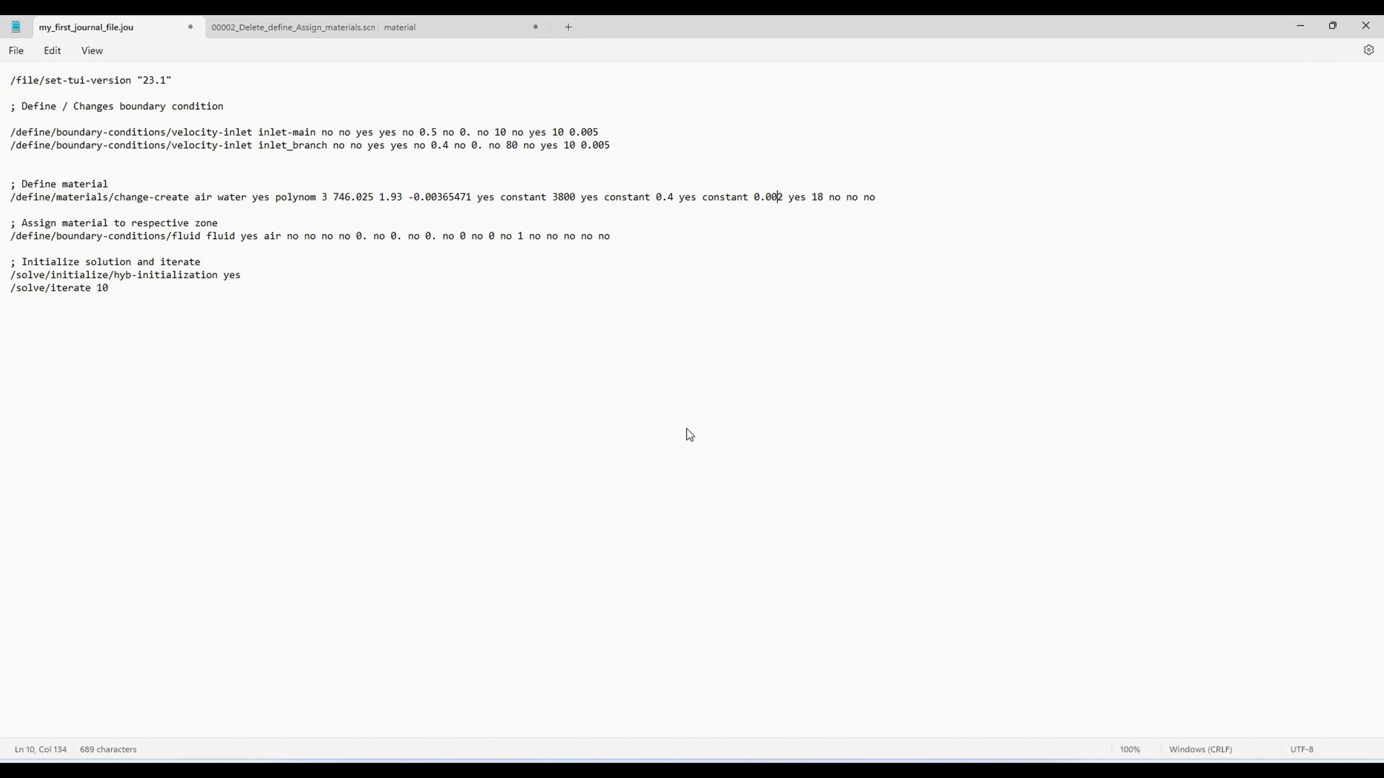
key(BackSpace)
text(1)
key(Up)
key(Up)
key(Up)
Step: Copy all the journal text and run it in the Fluent console
key(ctrl+a)
key(ctrl+c)
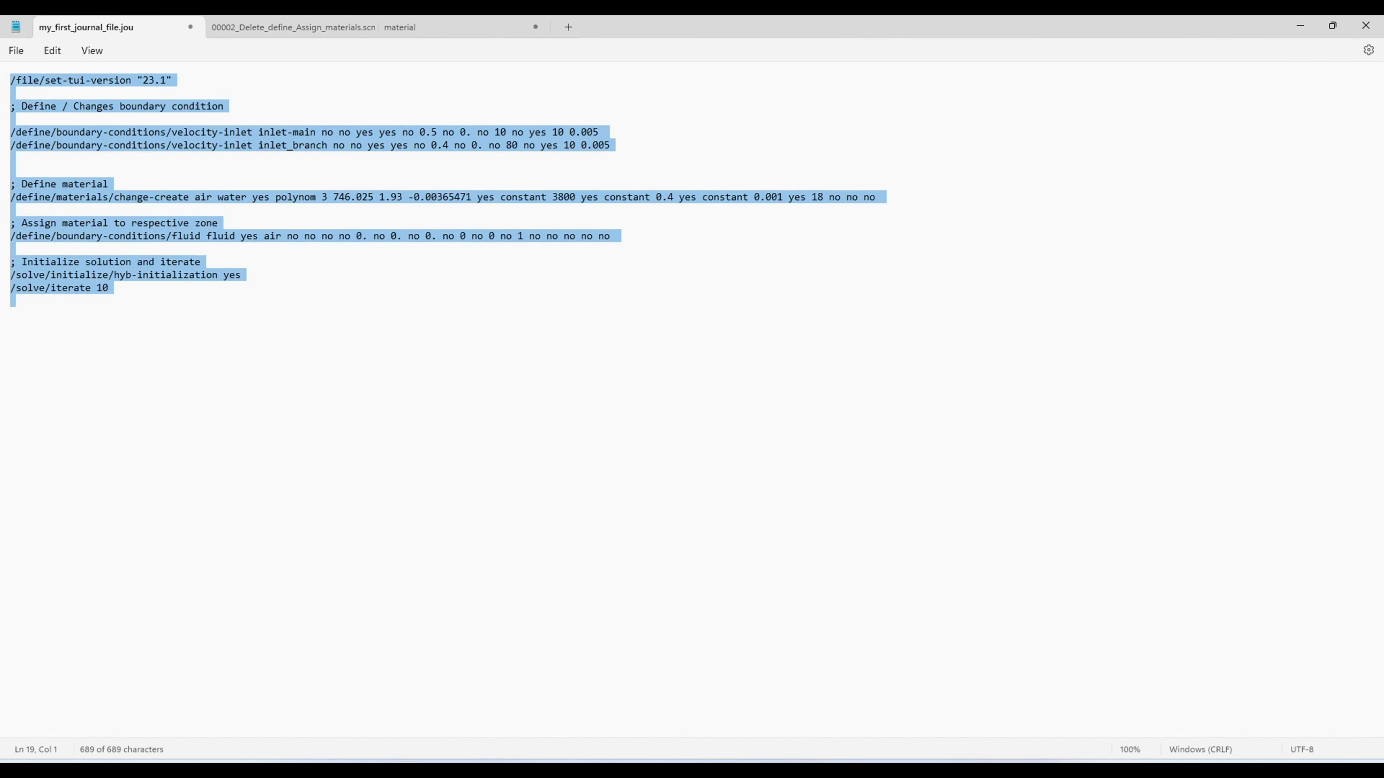
key(alt+Tab)
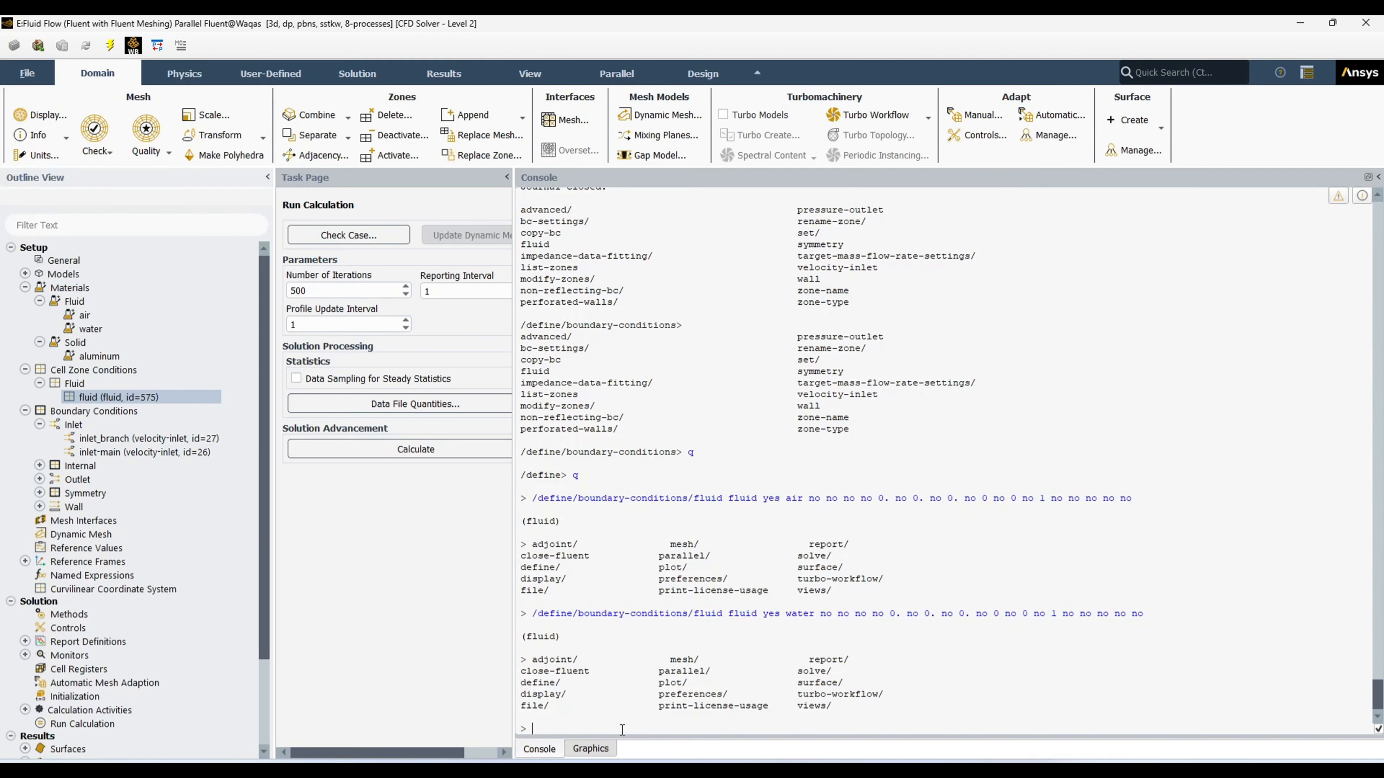
key(ctrl+v)
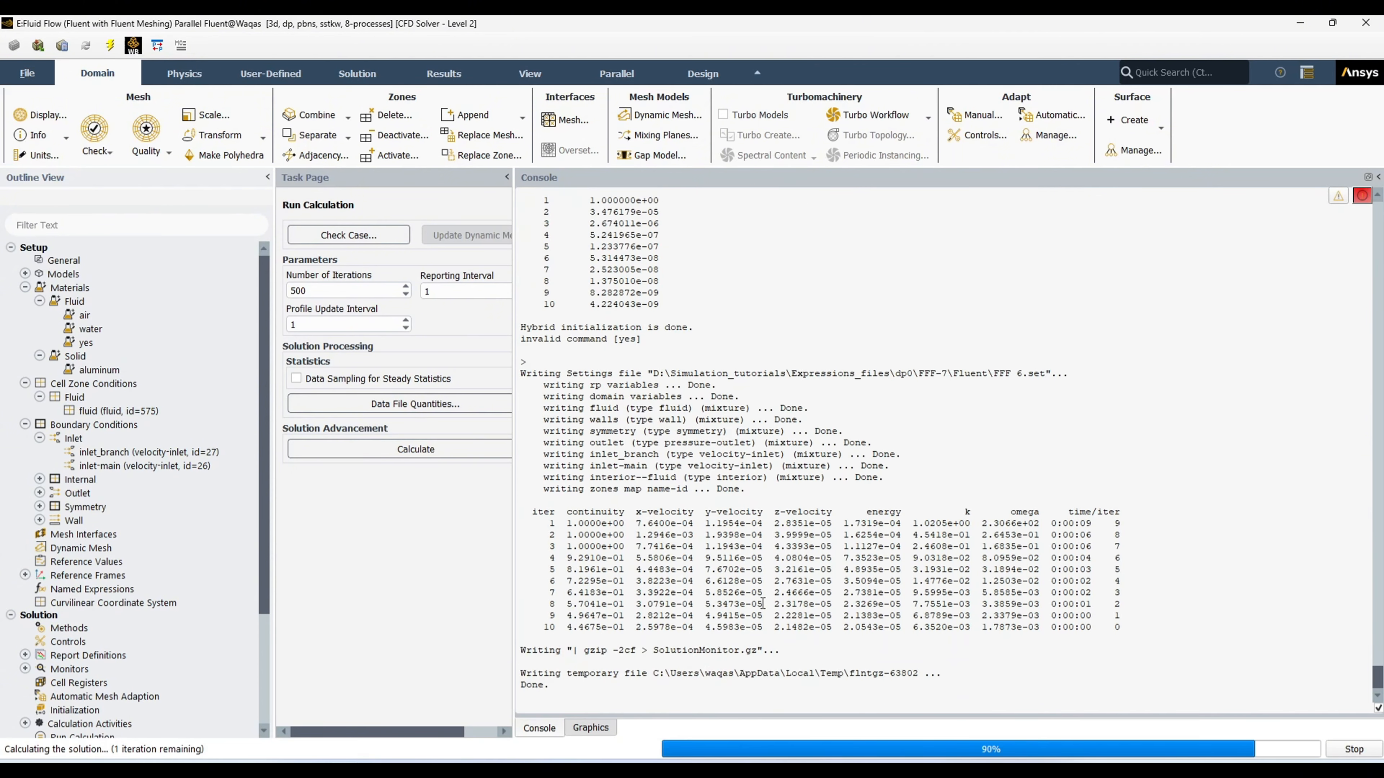
Step: Examine the console output for the initialization, the iterations and any errors in the material and fluid zone commands
scroll(846, 553, up, 5)
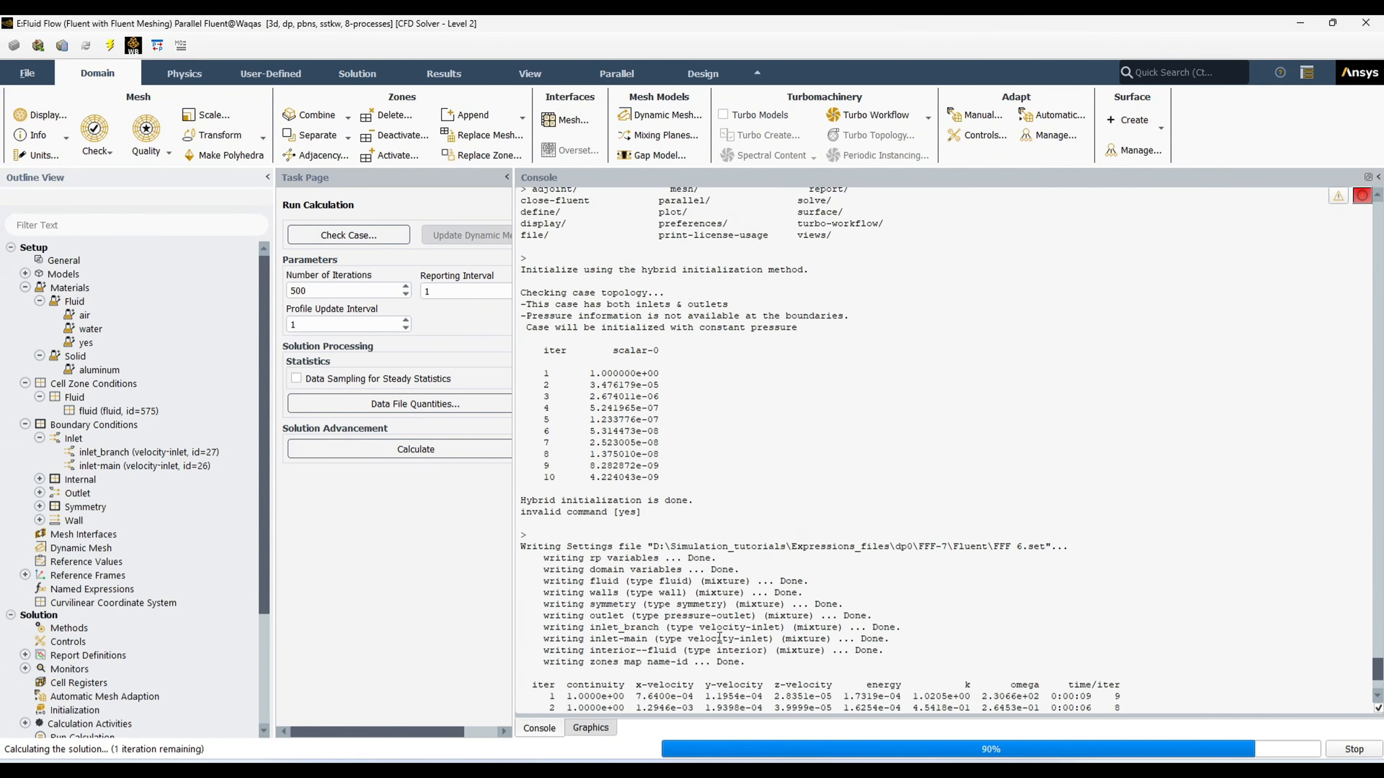
scroll(720, 637, down, 6)
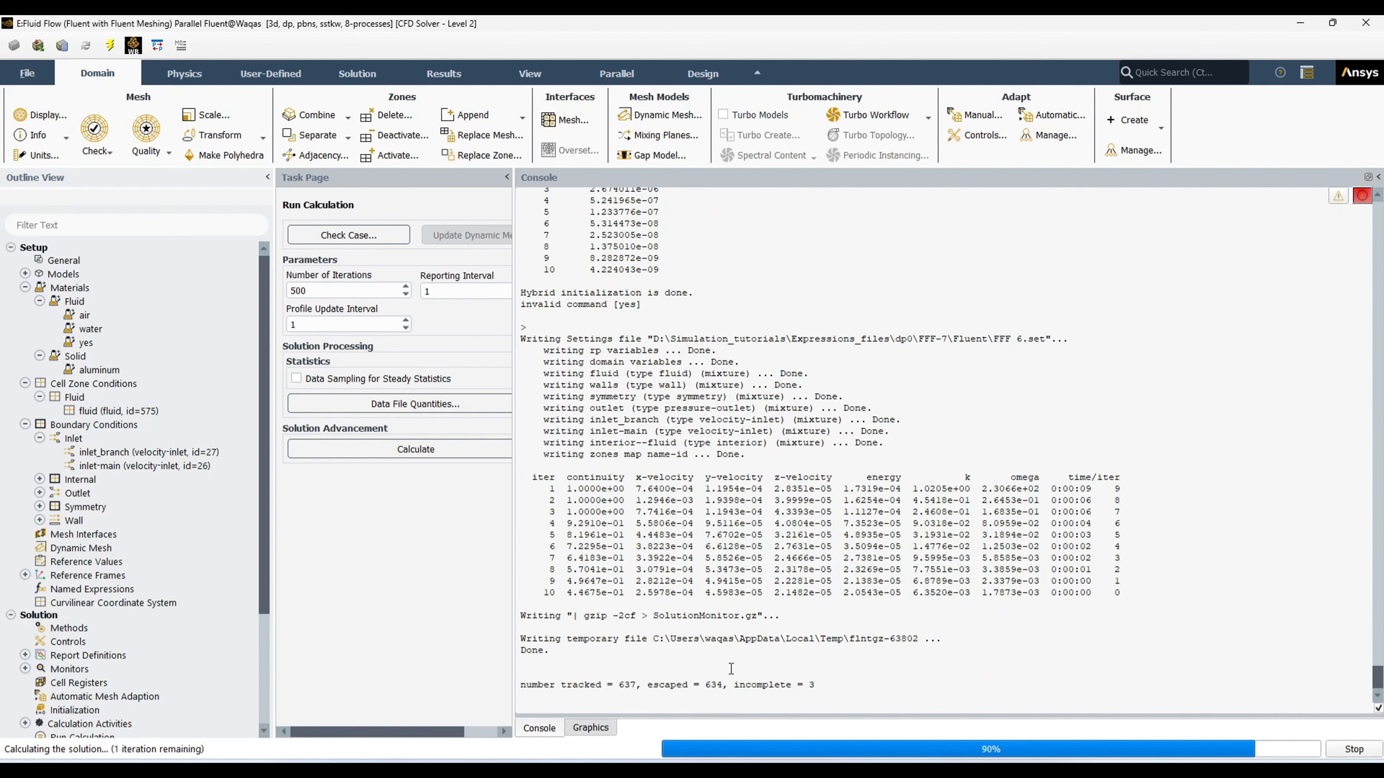
scroll(730, 648, up, 20)
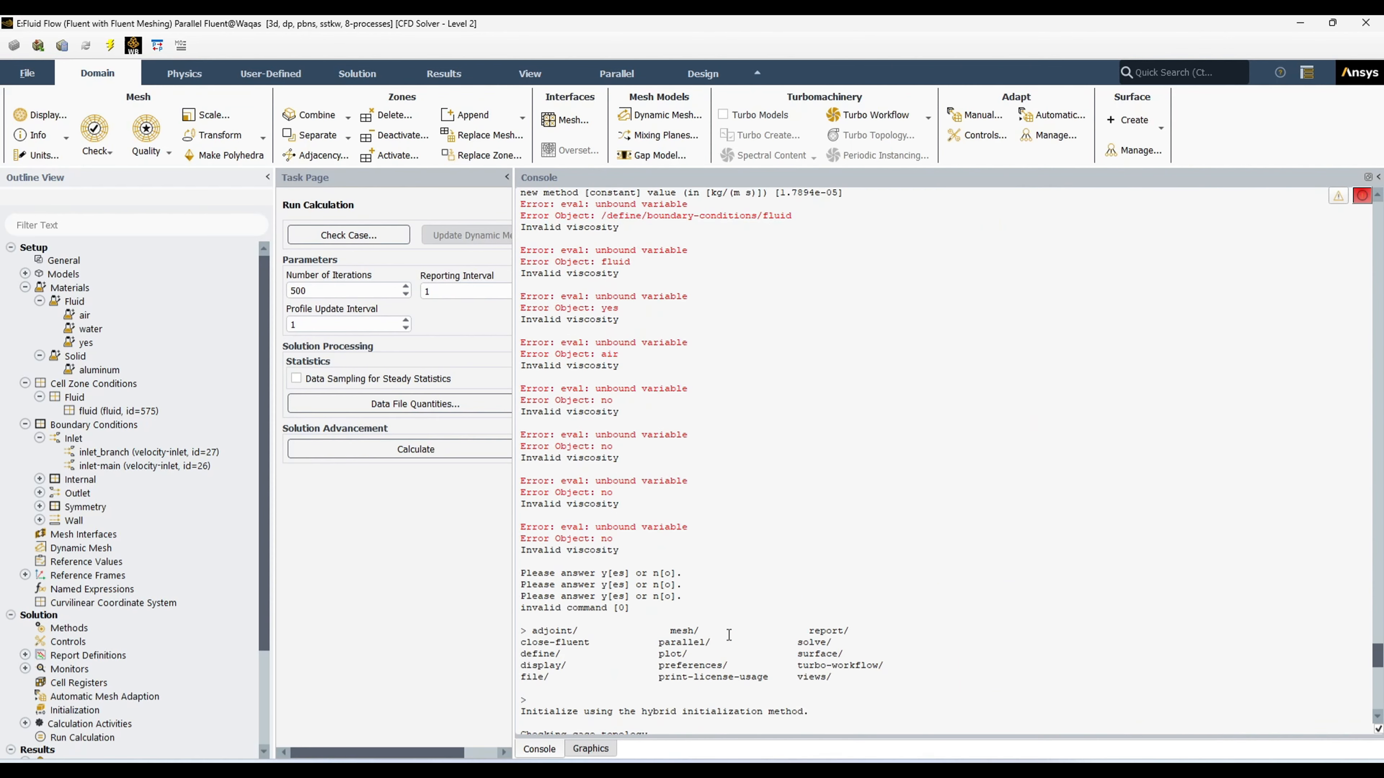
scroll(692, 537, up, 4)
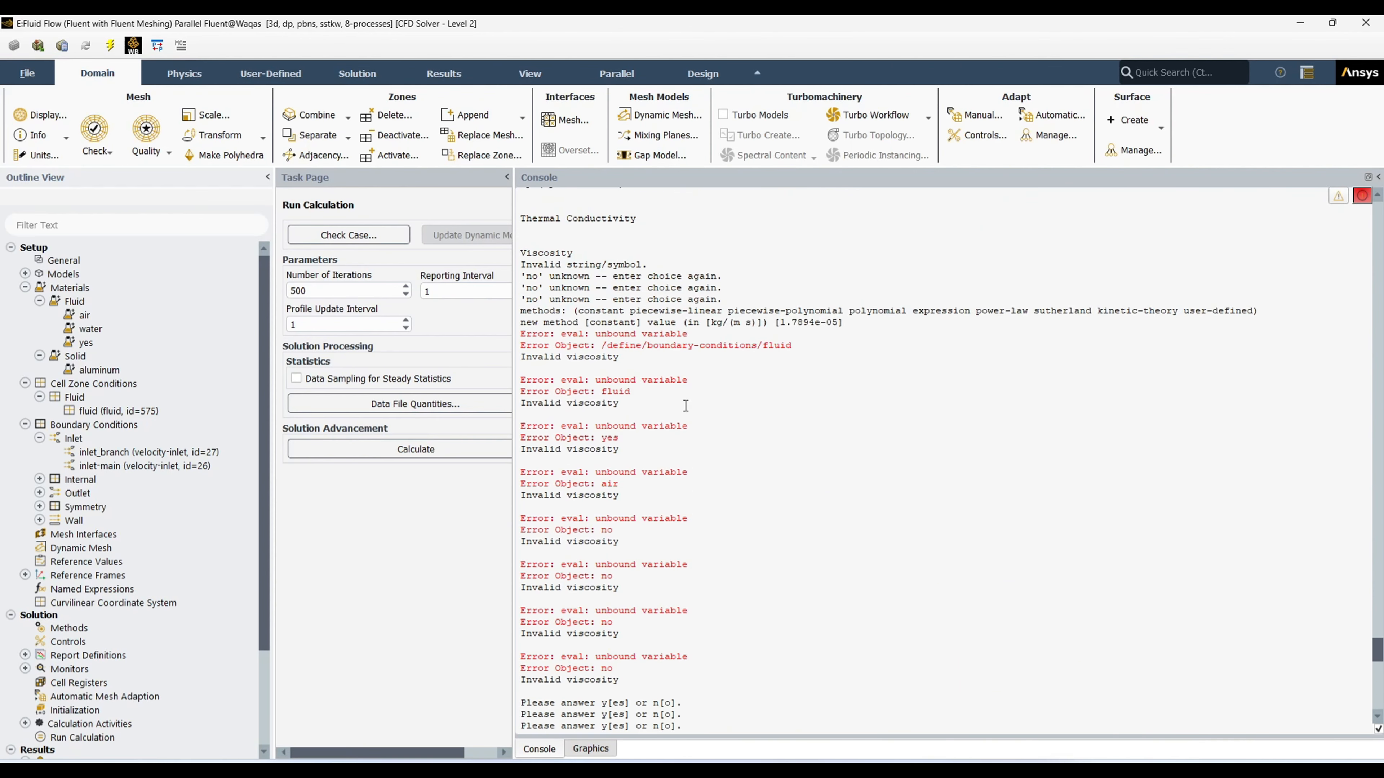
scroll(720, 415, up, 3)
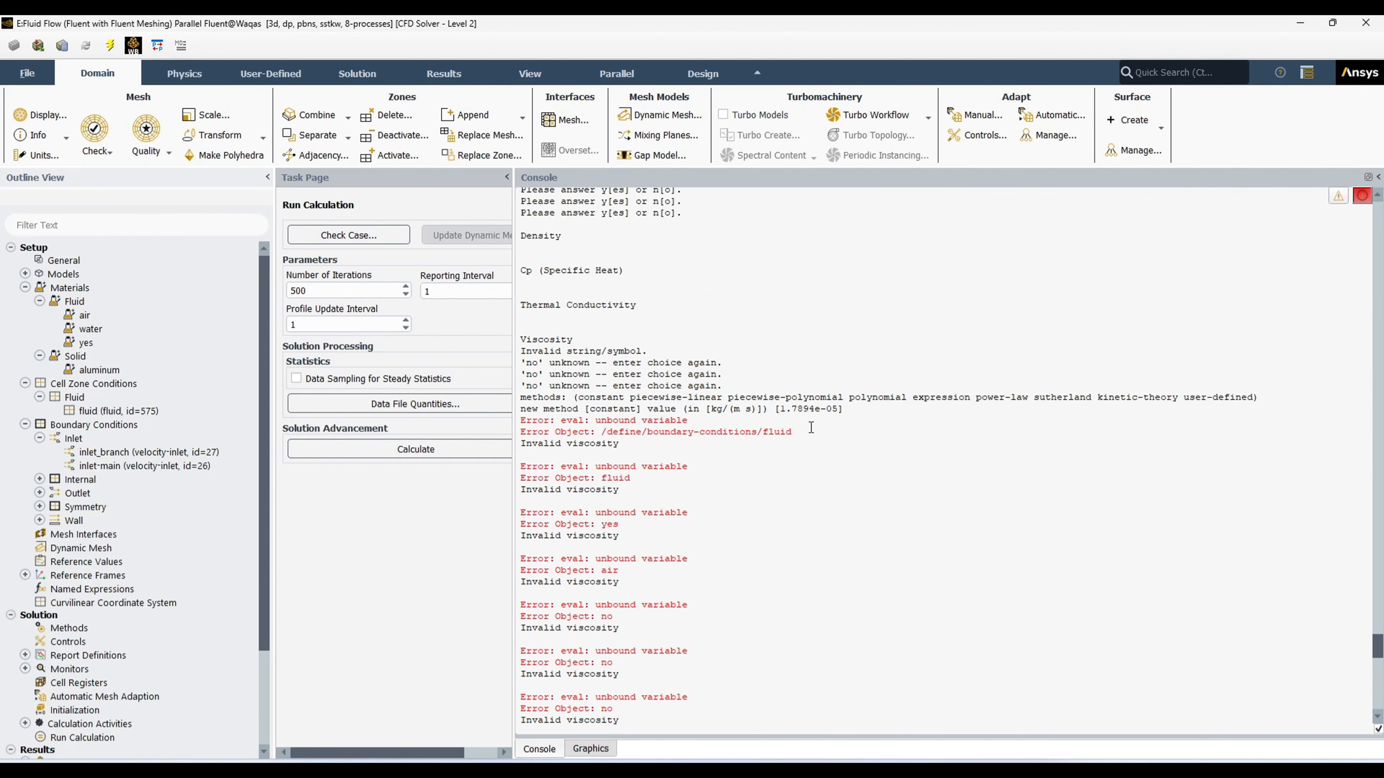
drag(793, 431, 521, 428)
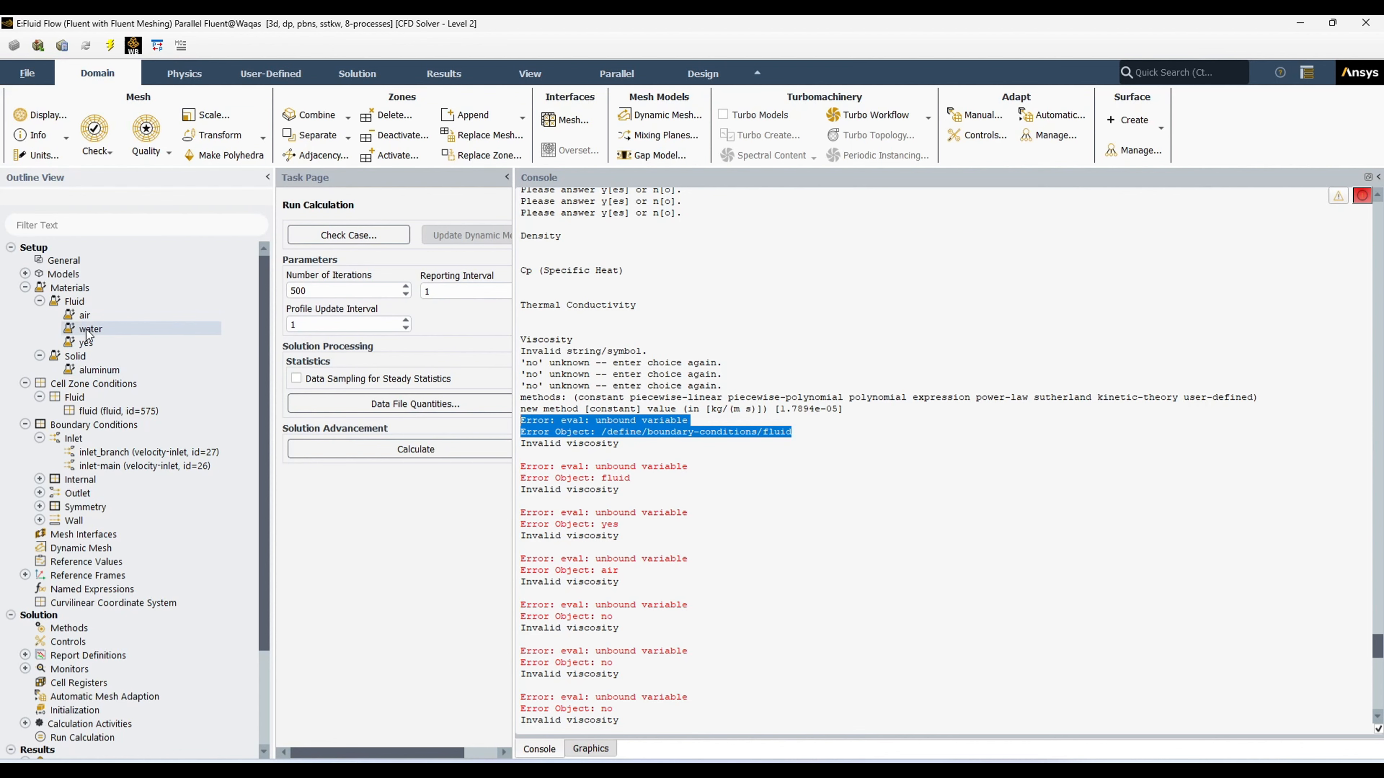
Step: Return to the journal in Notepad and review the water material name in the change-create command
key(alt+Tab)
click(192, 439)
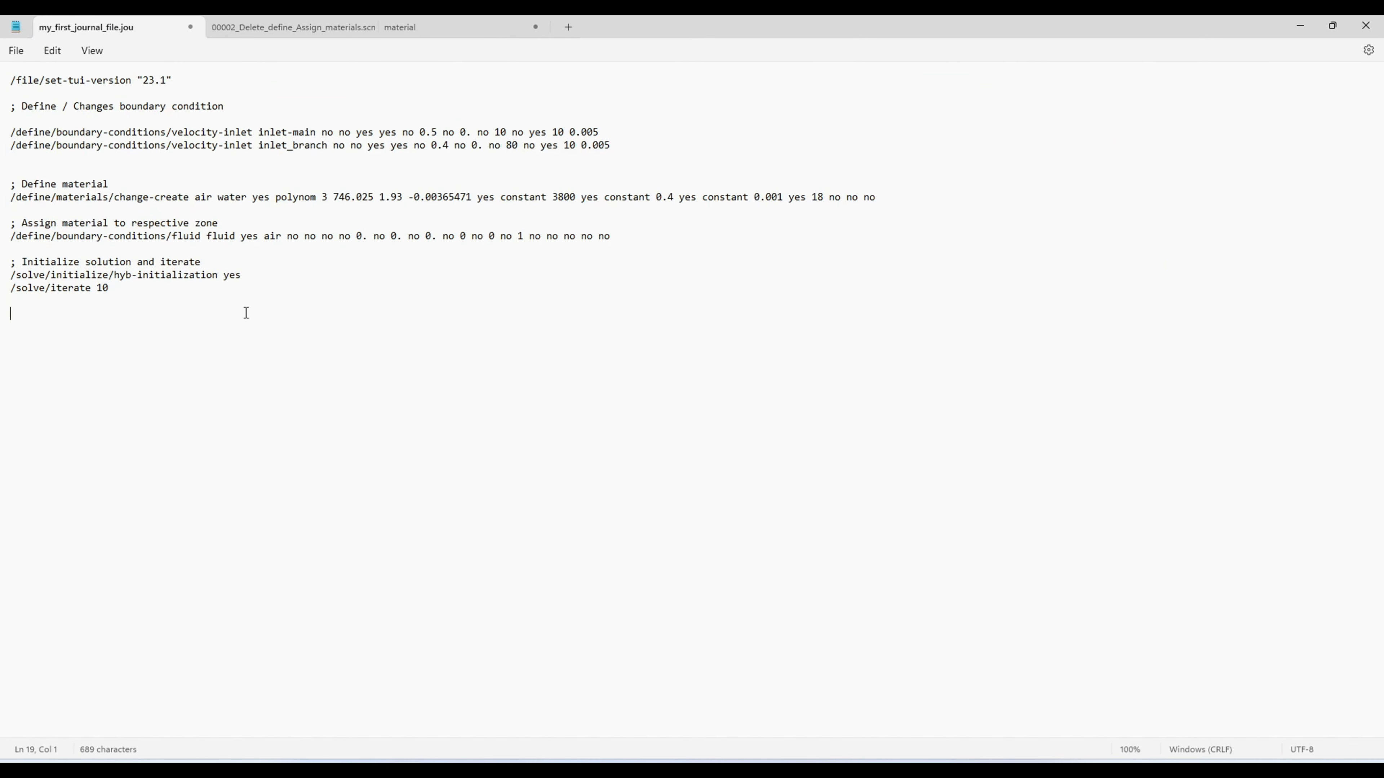
drag(218, 198, 237, 201)
click(266, 445)
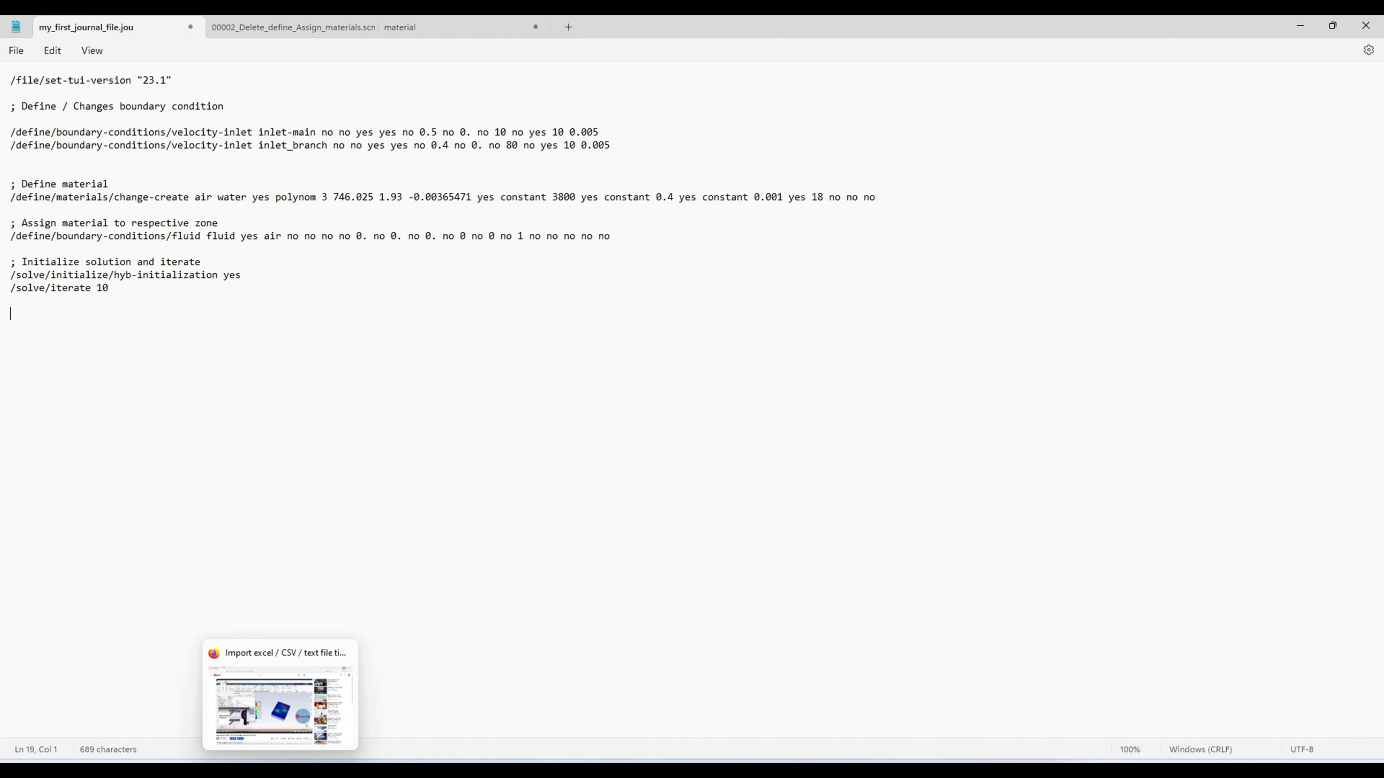
Step: Switch to Fluent and delete the stray fluid material named "yes"
key(alt+Tab)
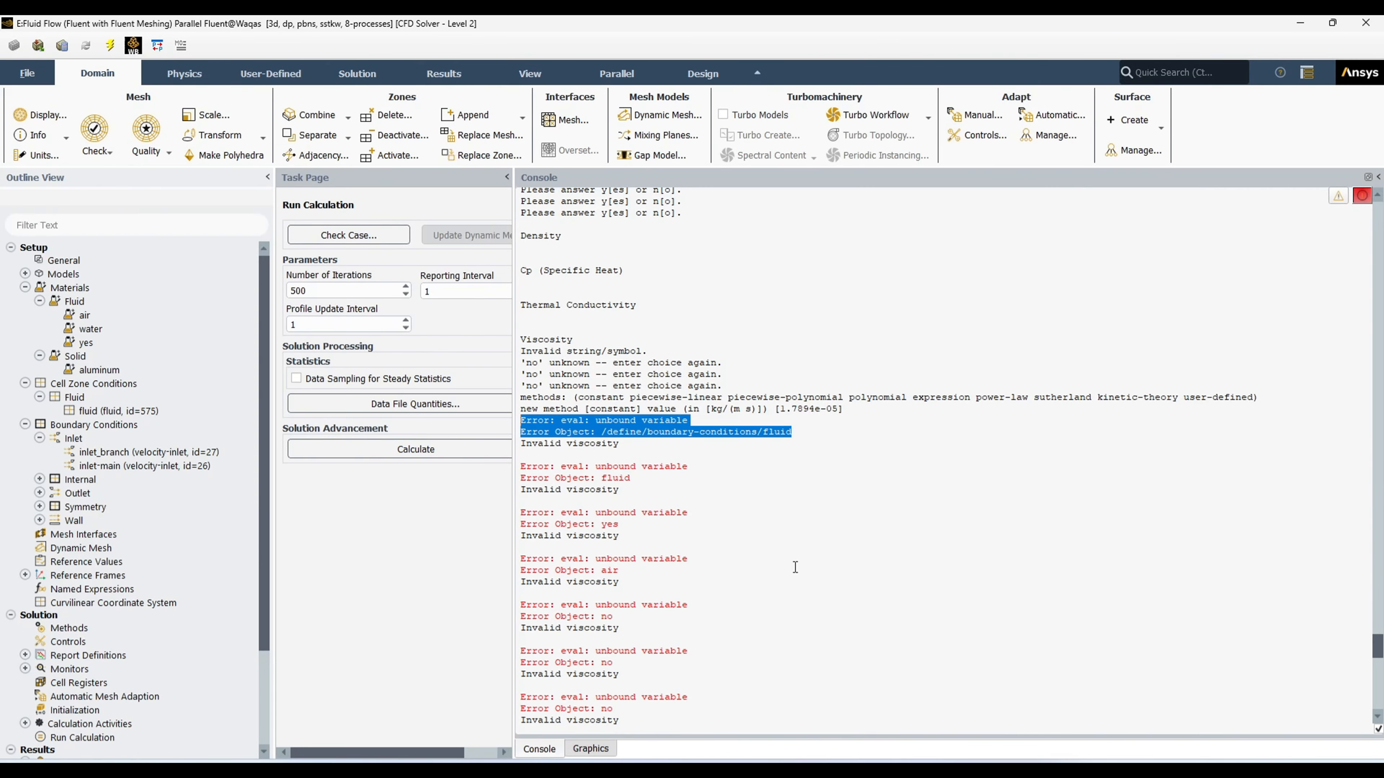
right_click(87, 344)
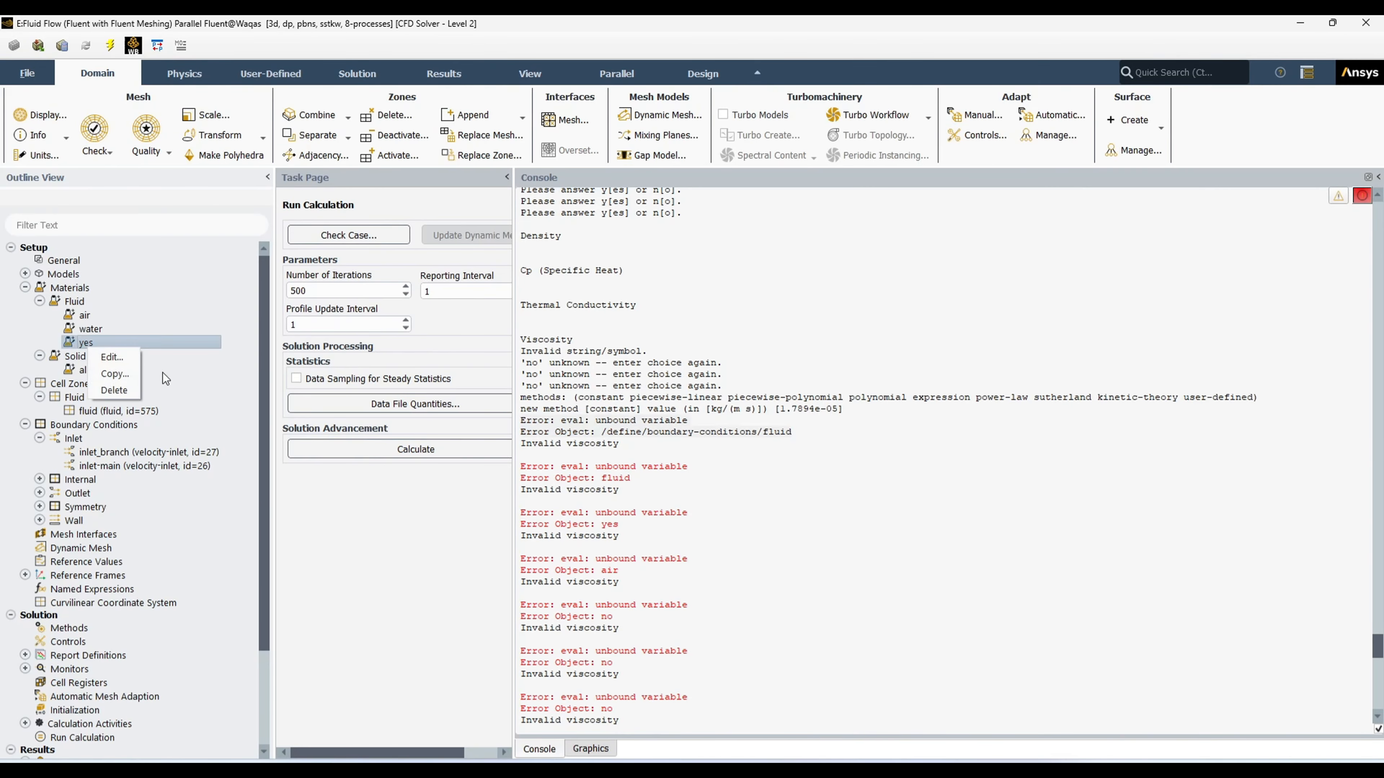
click(114, 390)
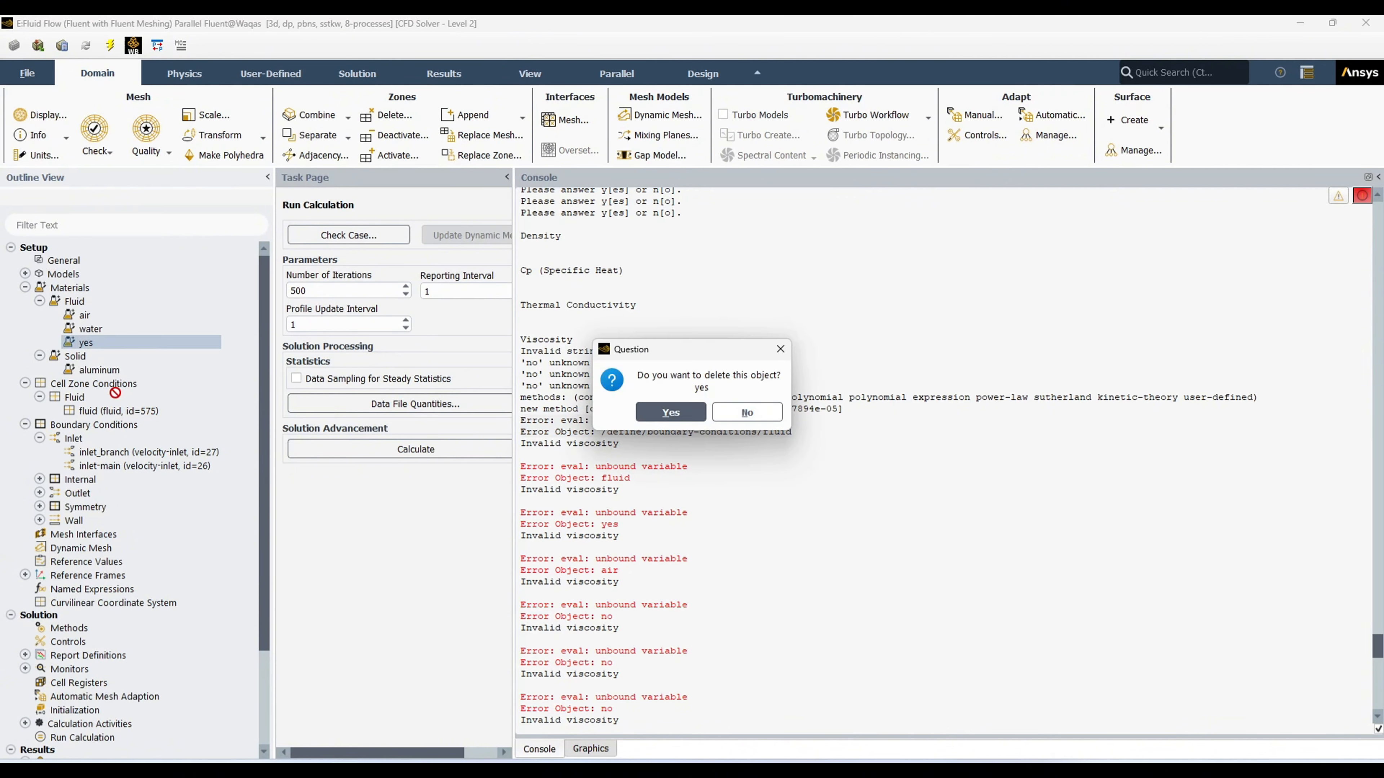
click(653, 420)
double_click(112, 355)
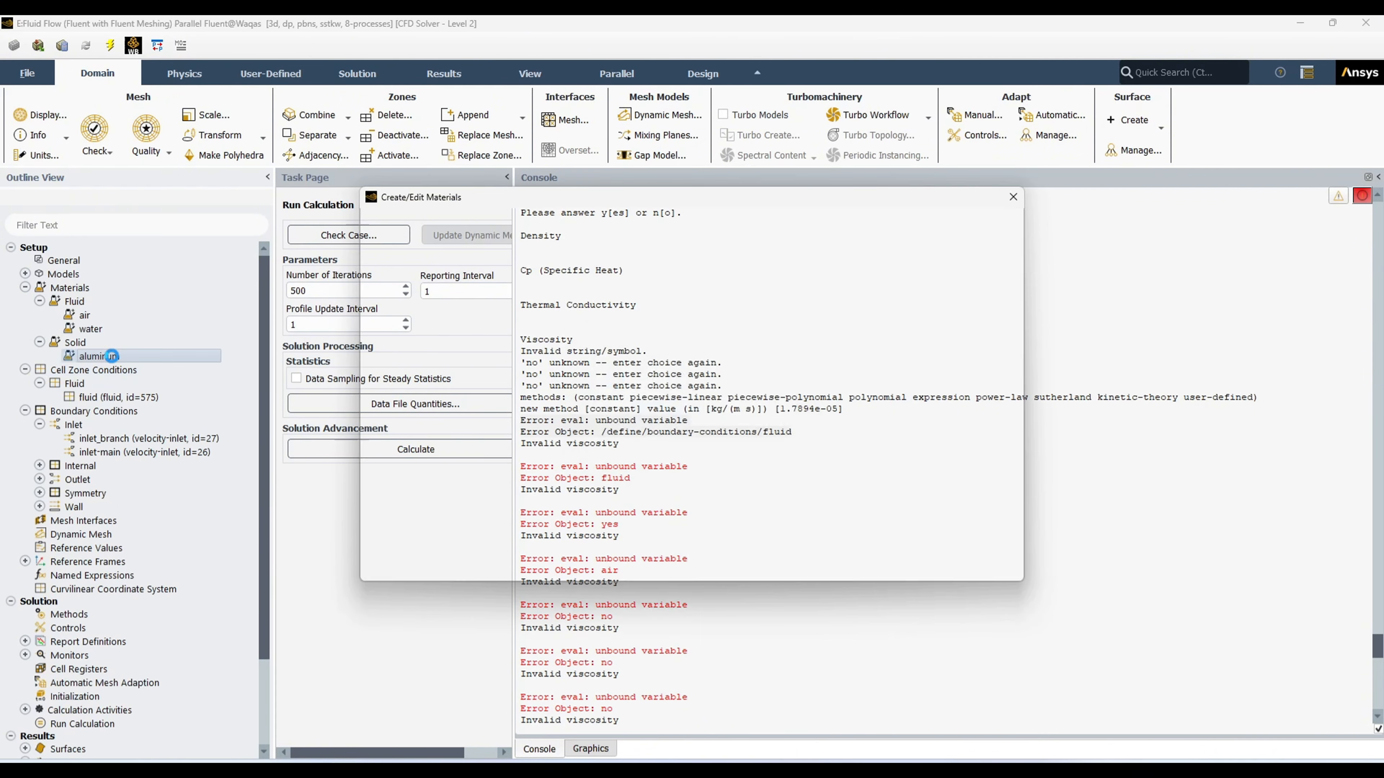
click(1013, 197)
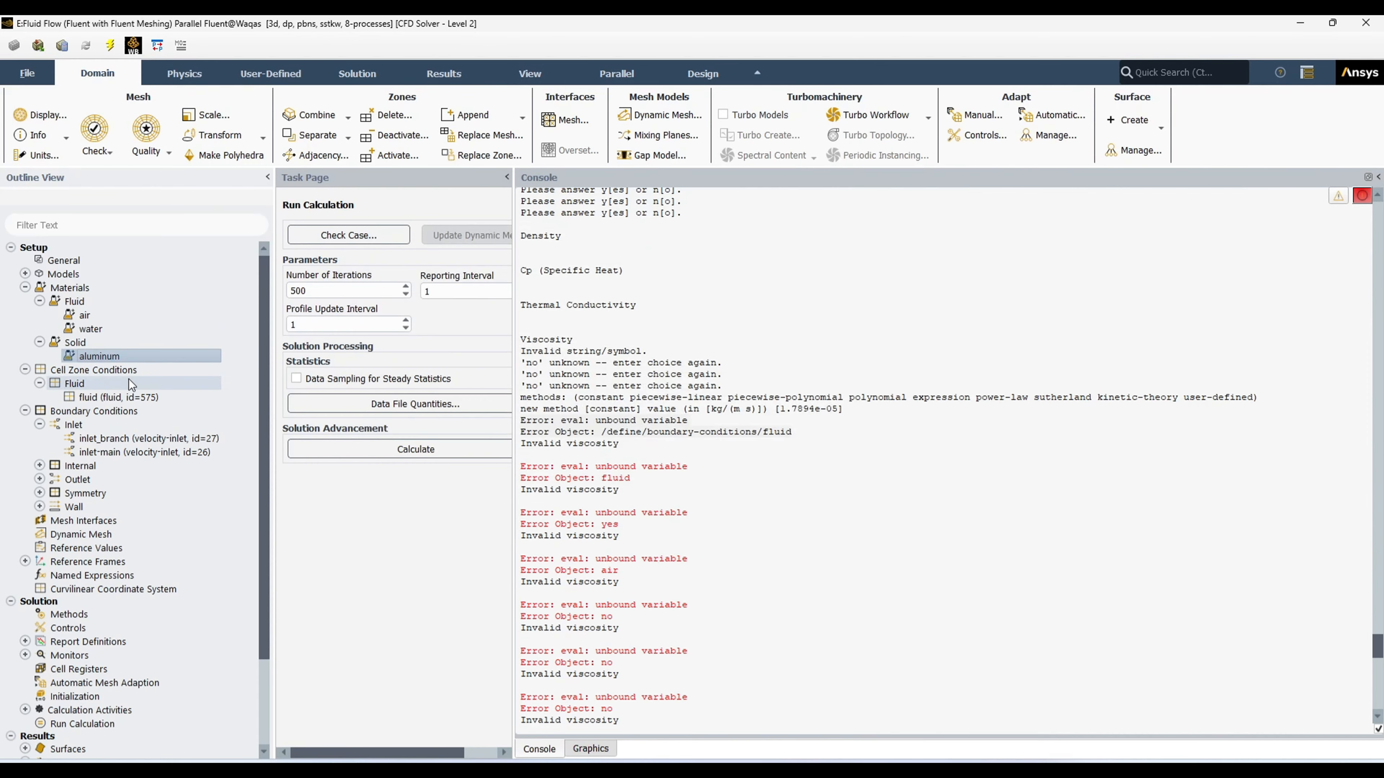
Step: Assign air as the material of the fluid cell zone and apply it
double_click(120, 397)
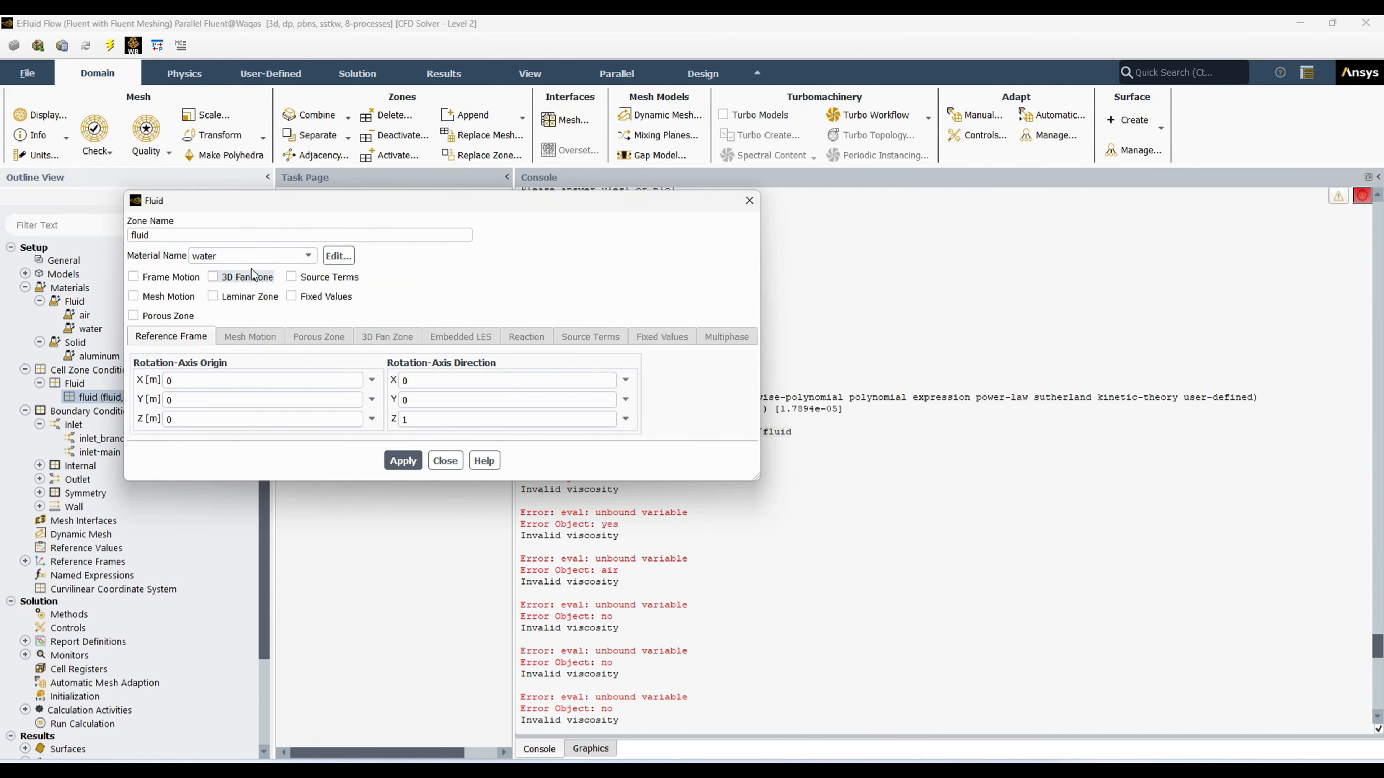
click(256, 256)
click(260, 282)
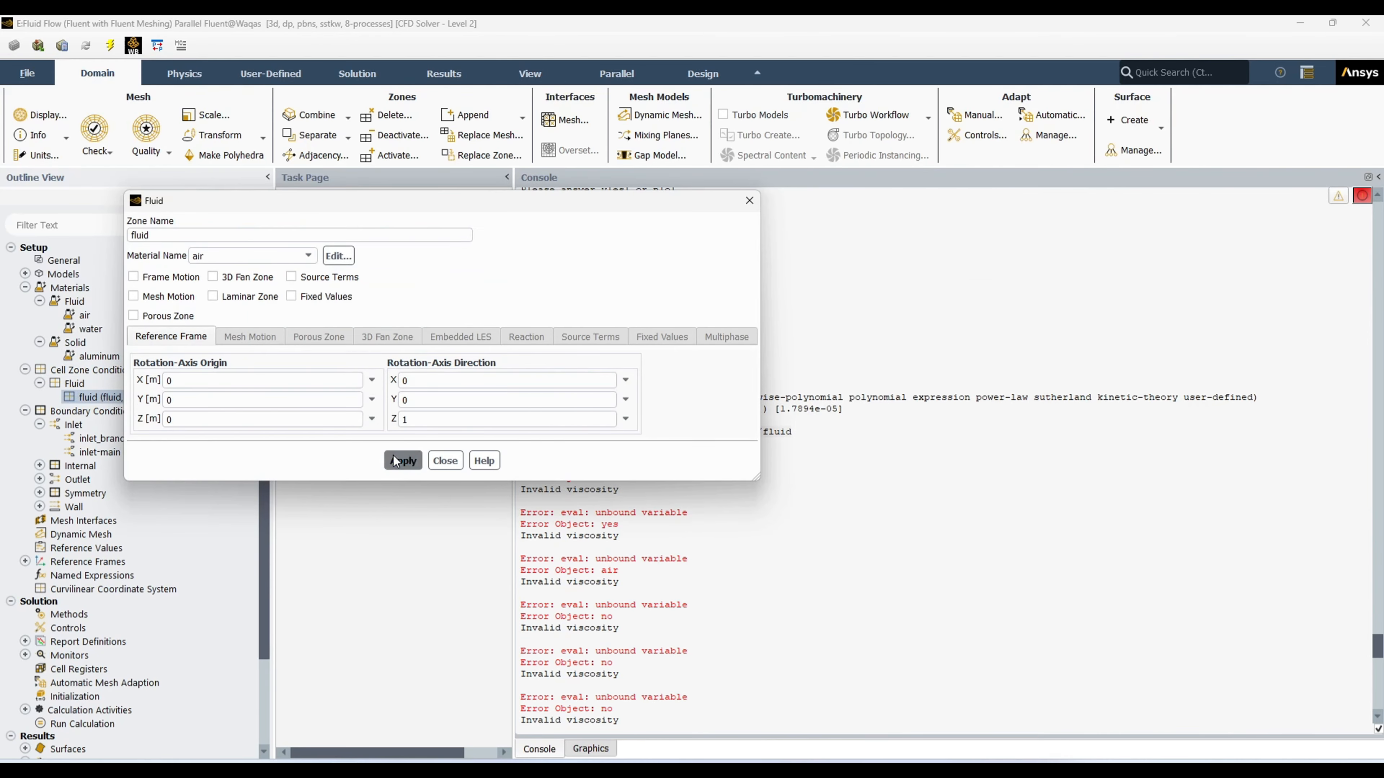
click(396, 461)
click(446, 461)
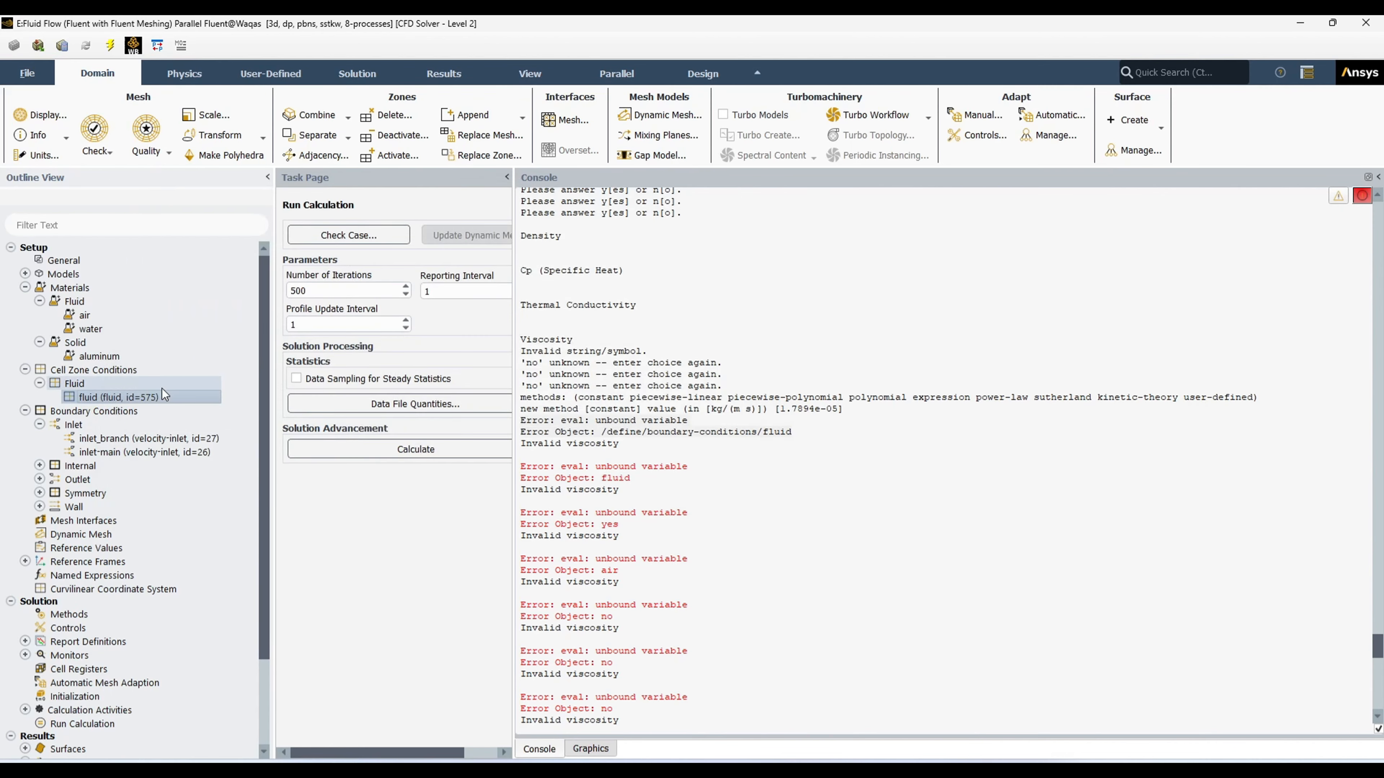
Step: Delete the water fluid material from the case
click(101, 329)
right_click(101, 329)
click(133, 378)
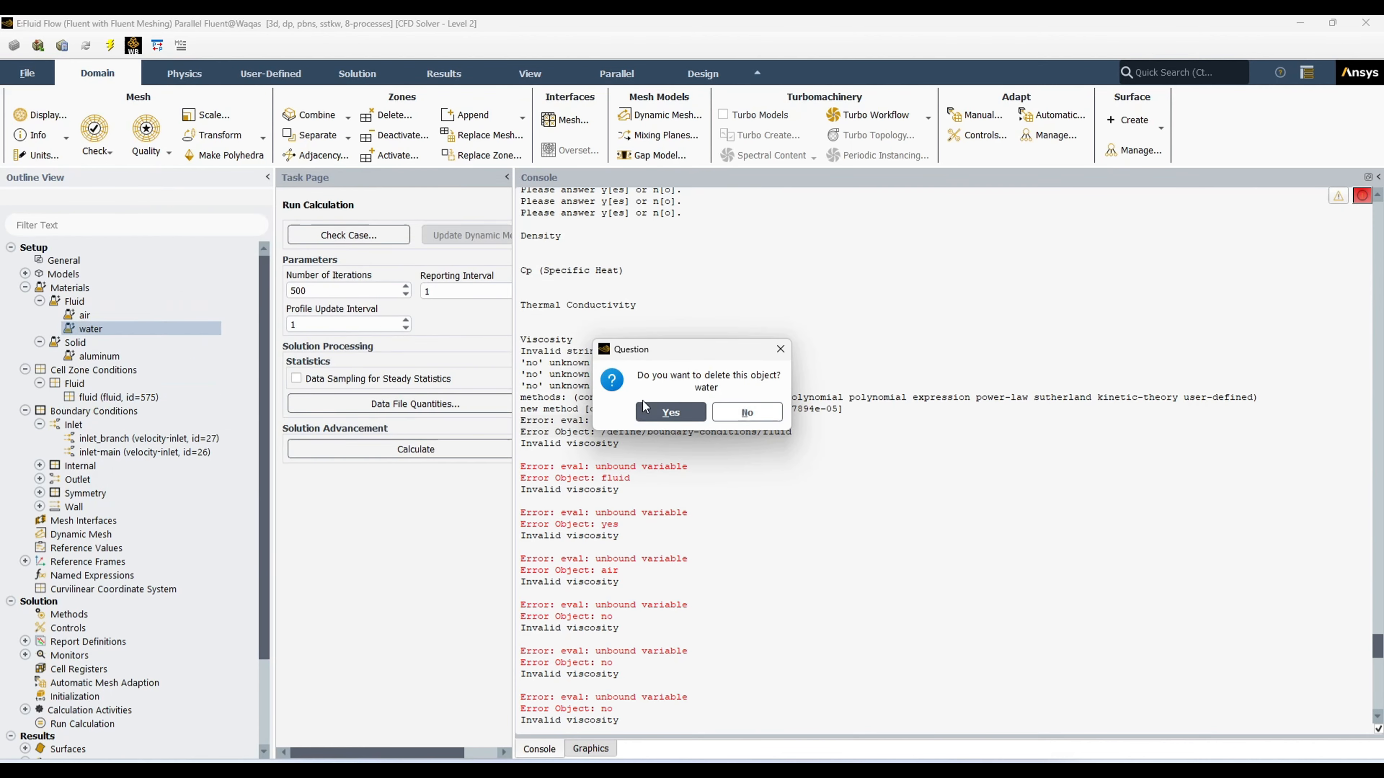
click(646, 408)
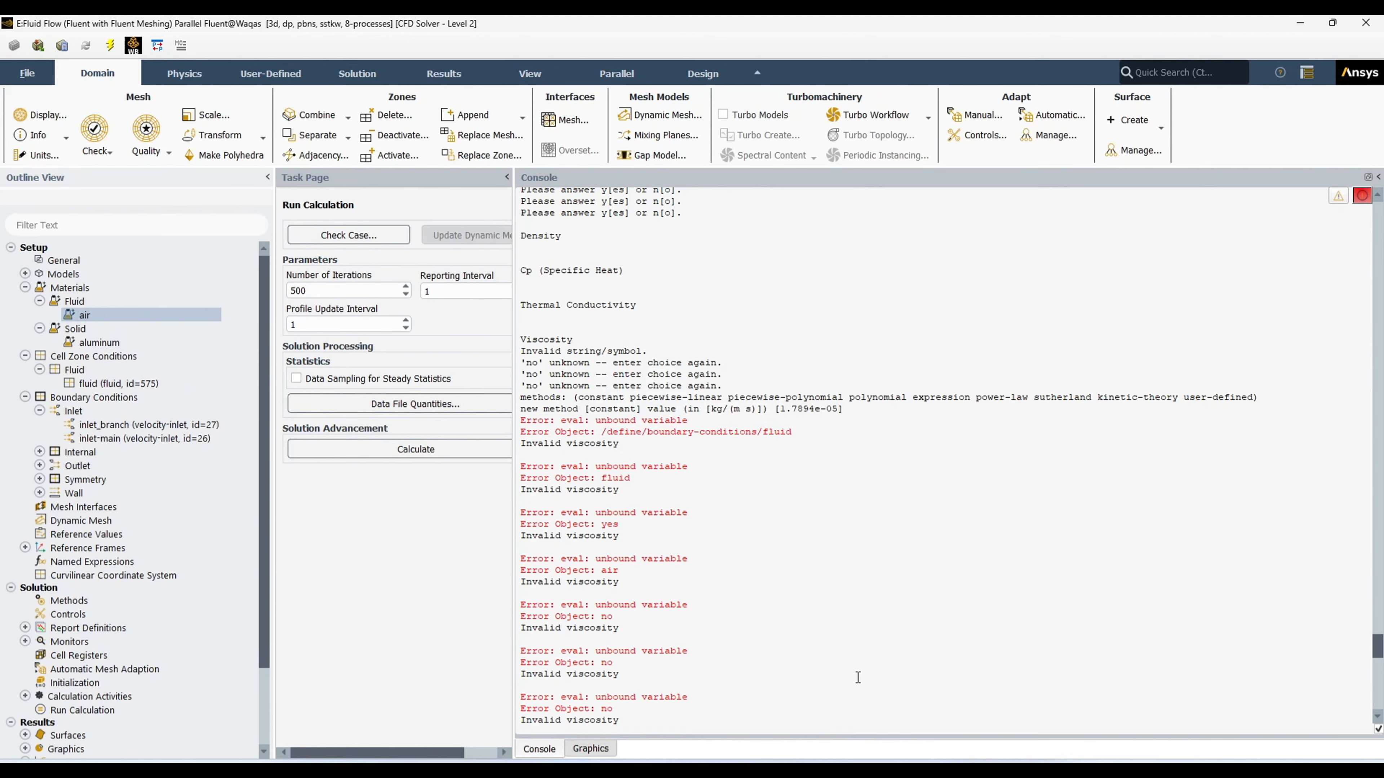
Step: Paste the complete journal text at the console prompt and run it, from the TUI version command through the 10 iterations
scroll(858, 678, down, 10)
text(/file/set-tui-version "23.1"  ; Define / Changes boundary condition  /define/boundary-conditions/velocity-inlet inlet-main no no yes yes no 0.5 no 0. no 10 no yes 10 0.005 /define/boundary-conditions/velocity-inlet inlet_branch no no yes yes no 0.4 no 0. no 80 no yes 10 0.005   ; Define material /define/materials/change-create air water yes polynom 3 746.025 1.93 -0.00365471 yes constant 3800 yes constant 0.4 yes constant 0.001 yes 18 no no no  ; Assign material to respective zone /define/boundary-conditions/fluid fluid yes air no no no no 0. no 0. no 0. no 0 no 0 no 1 no no no no no  ; Initialize solution and iterate /solve/initialize/hyb-initialization yes /solve/iterate 10)
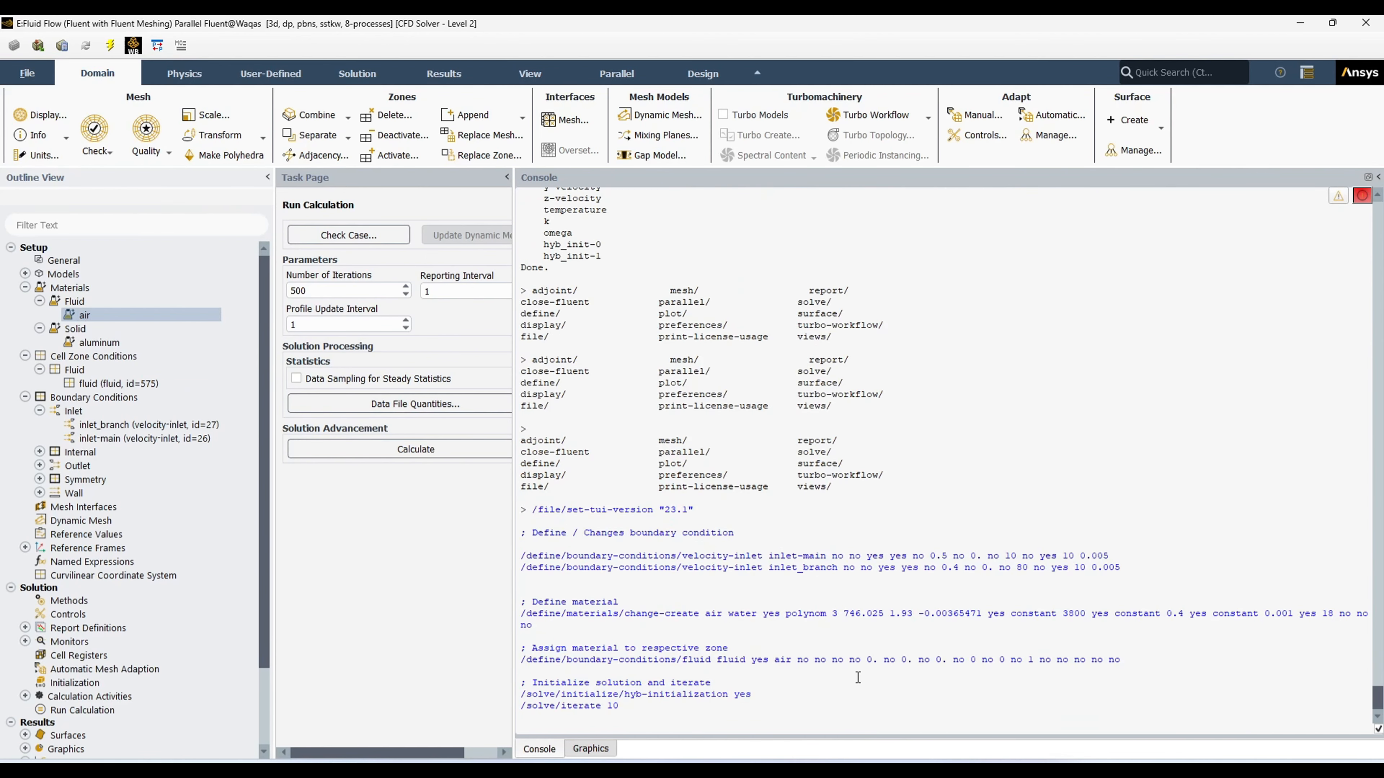
key(Return)
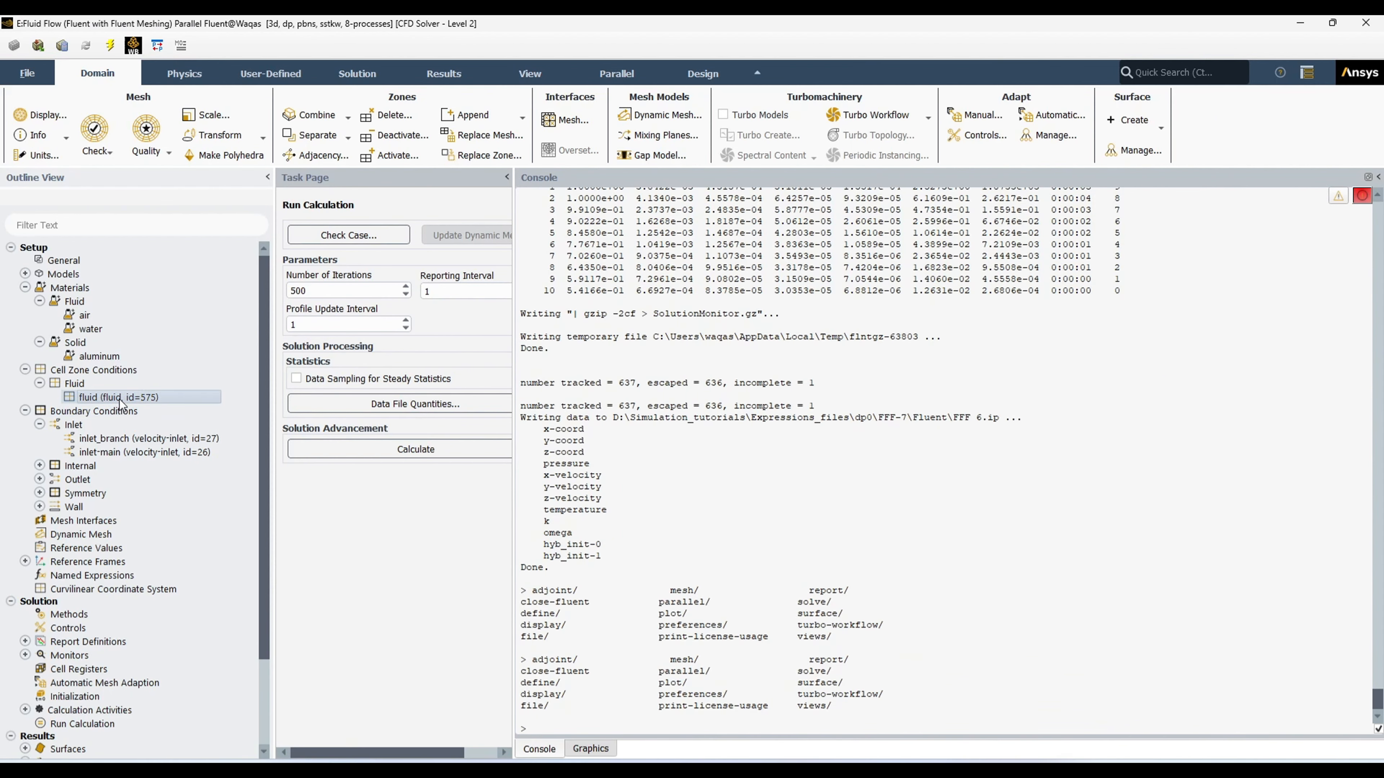
Step: Check the material assigned to the fluid cell zone against the material entry in the journal's fluid zone command
double_click(119, 399)
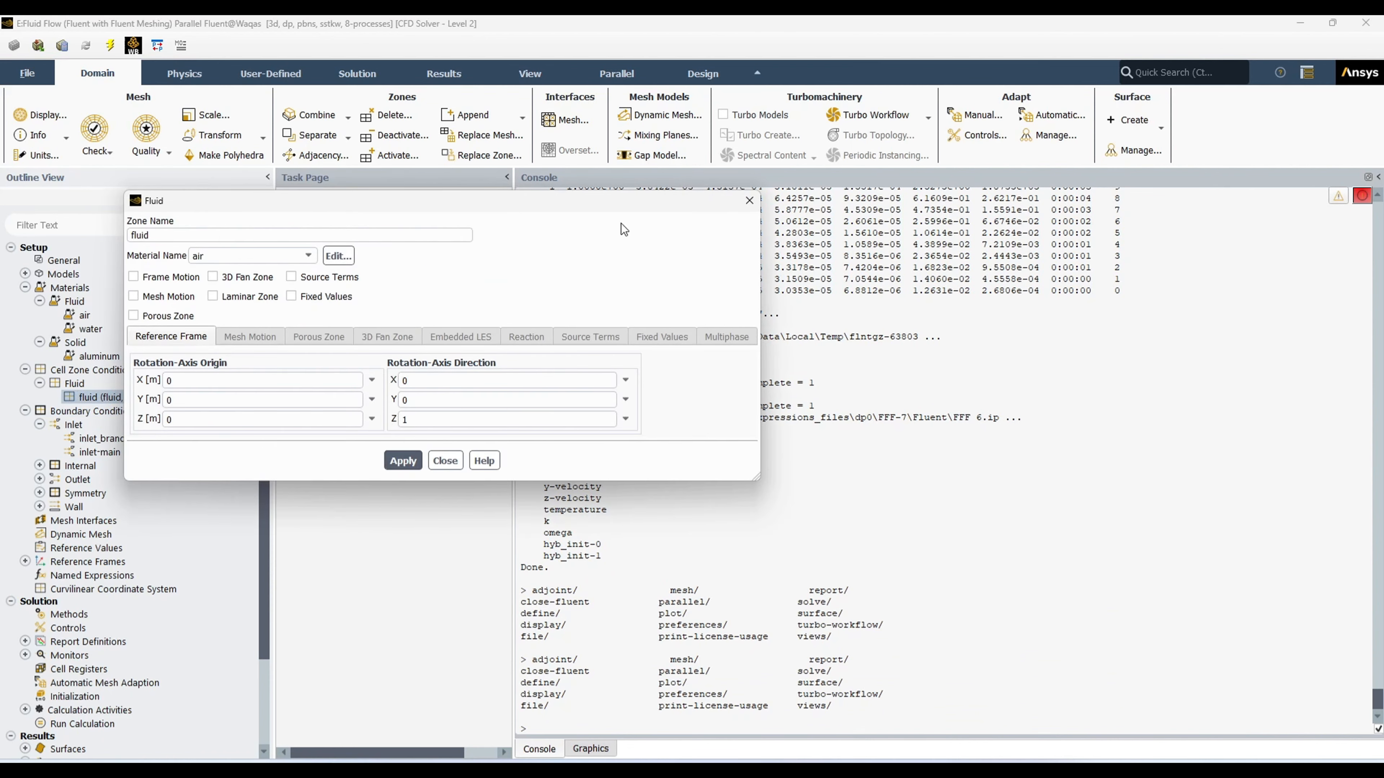
click(750, 200)
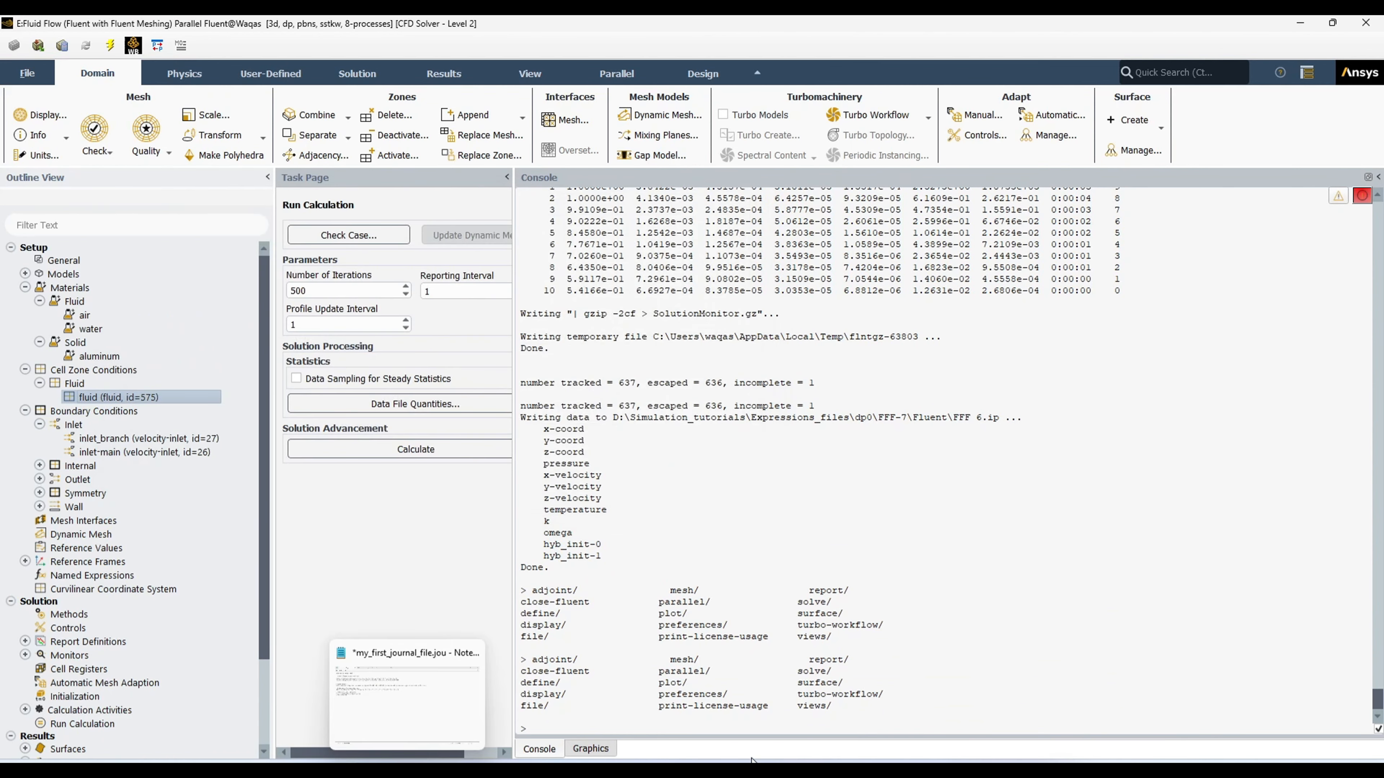
click(407, 768)
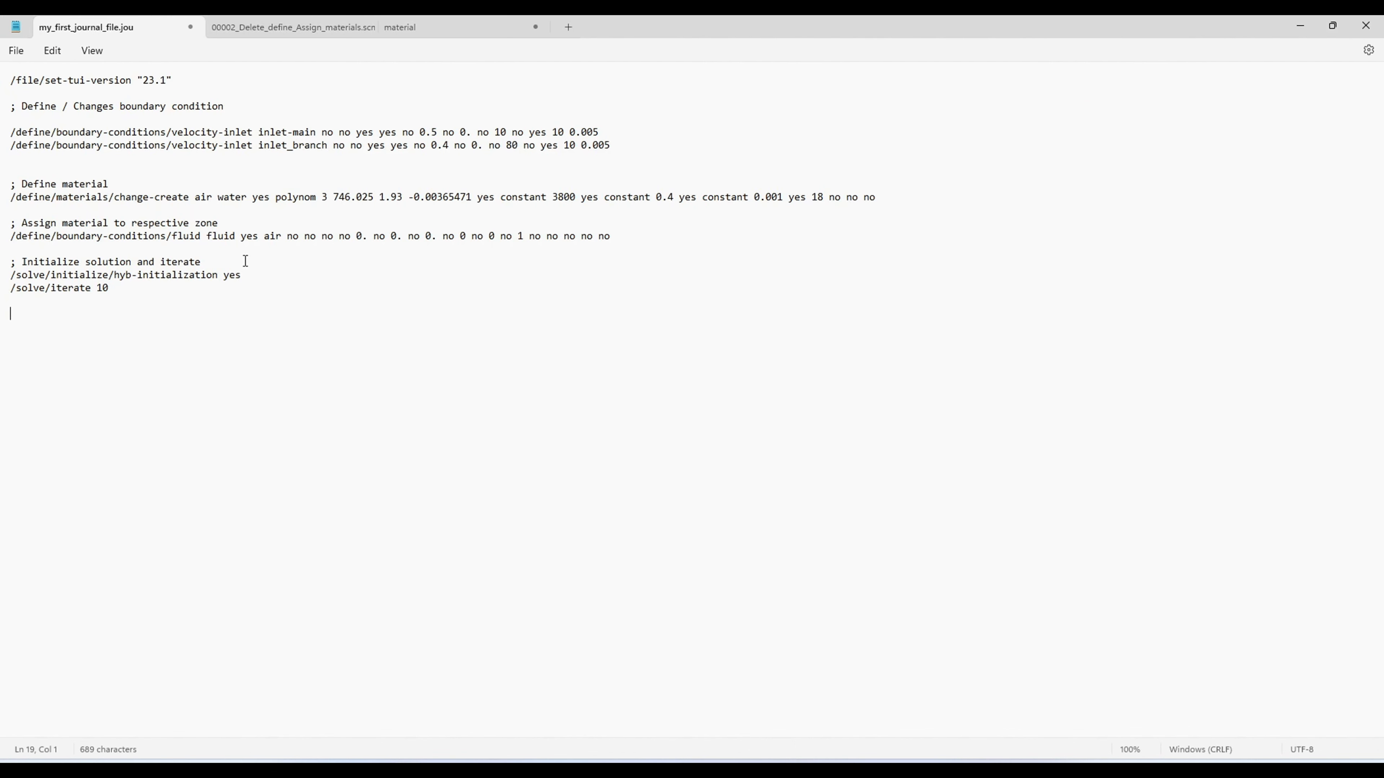
double_click(265, 236)
Step: Compare the inlet_branch velocity inlet settings in Fluent with the velocity value in the journal's inlet_branch command
click(333, 768)
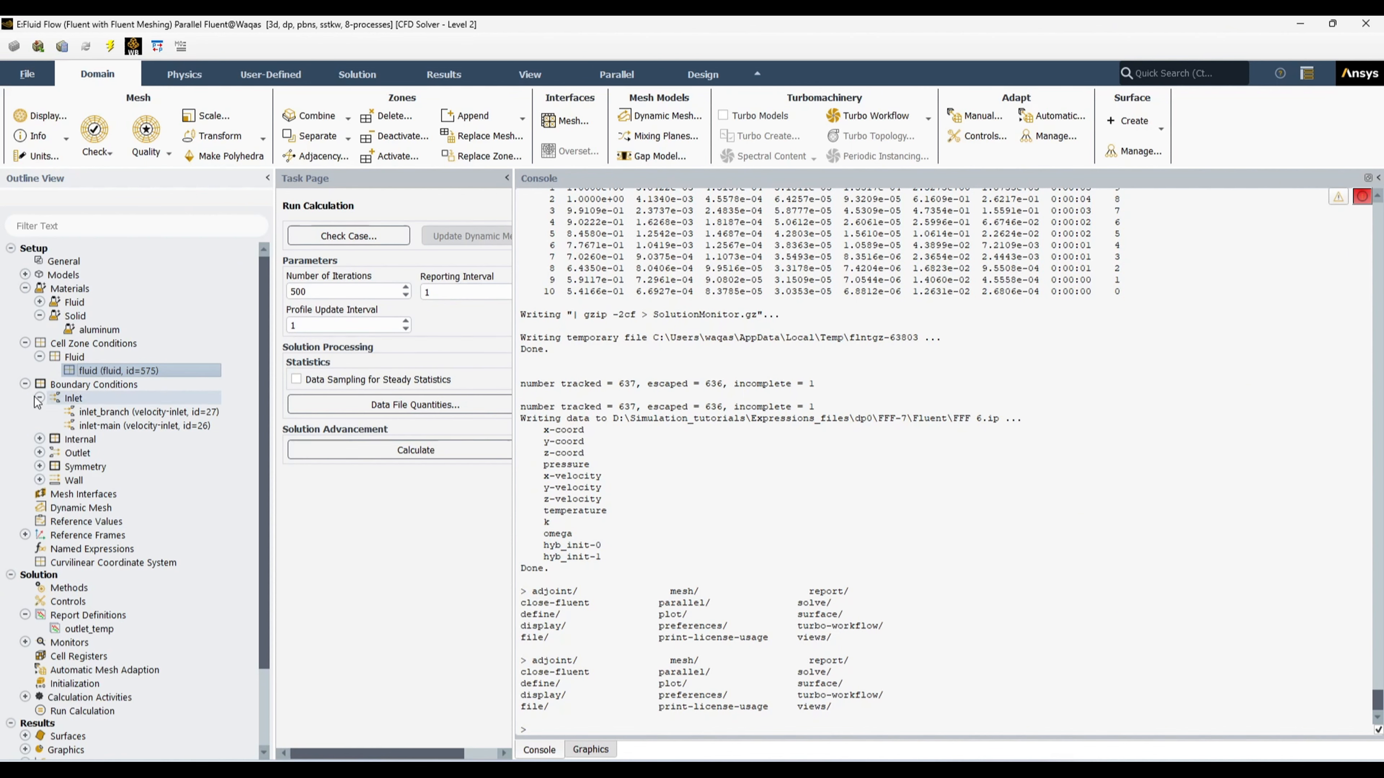
click(146, 413)
double_click(146, 412)
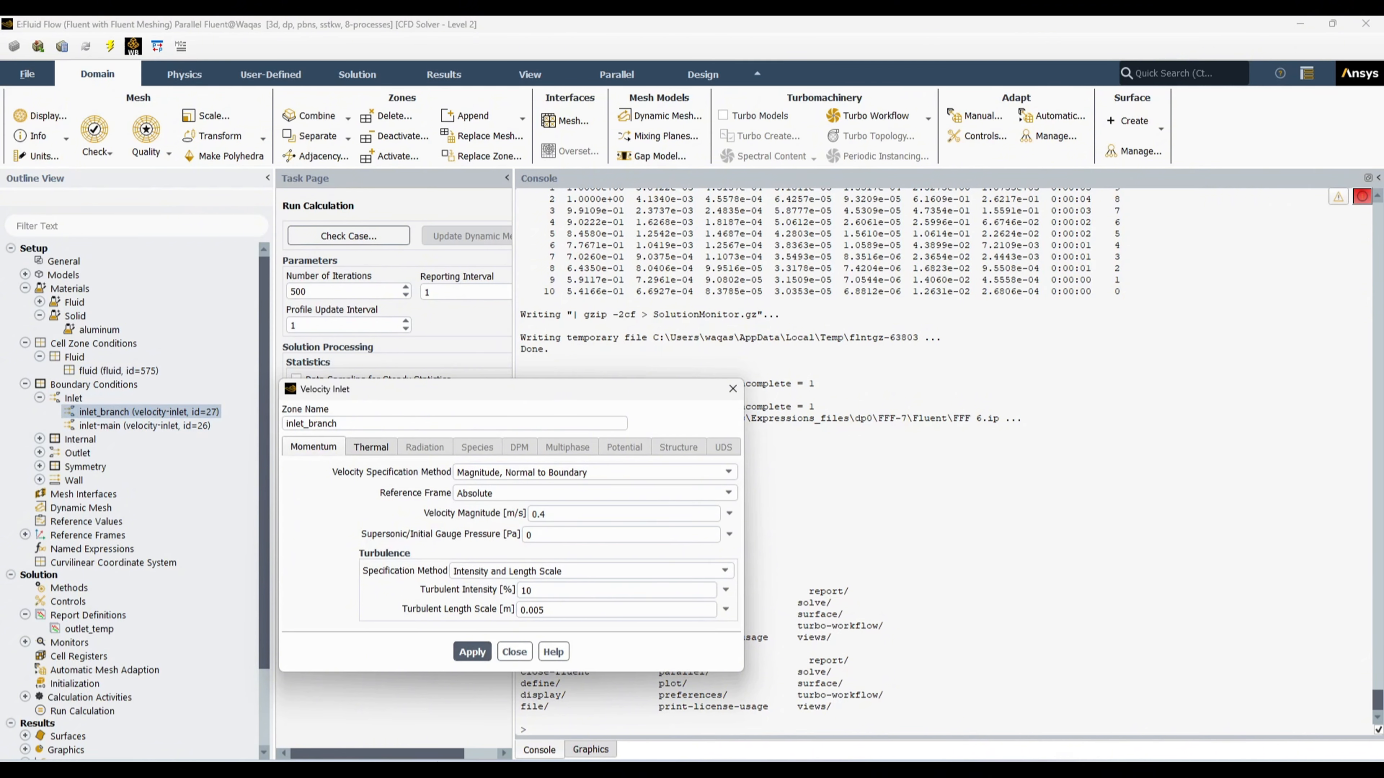
key(alt+Tab)
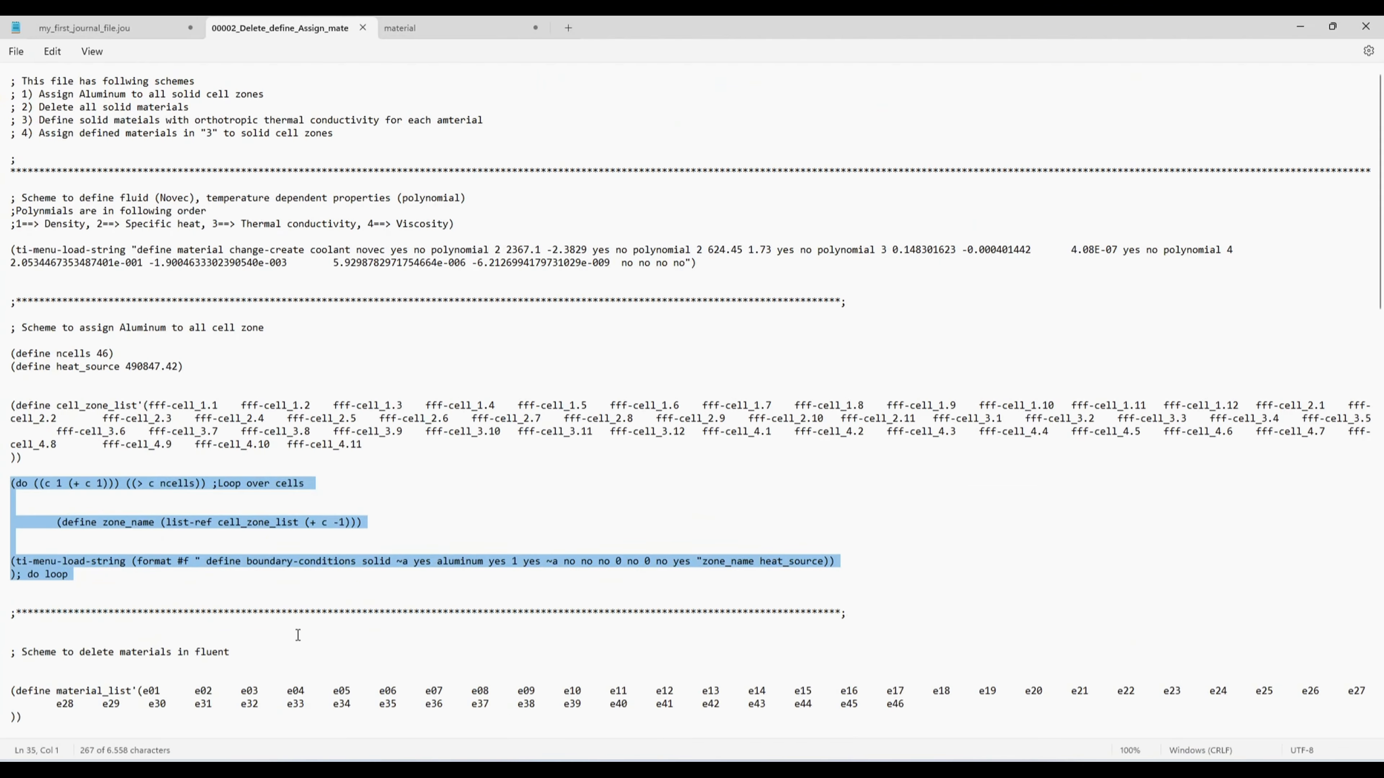
click(98, 27)
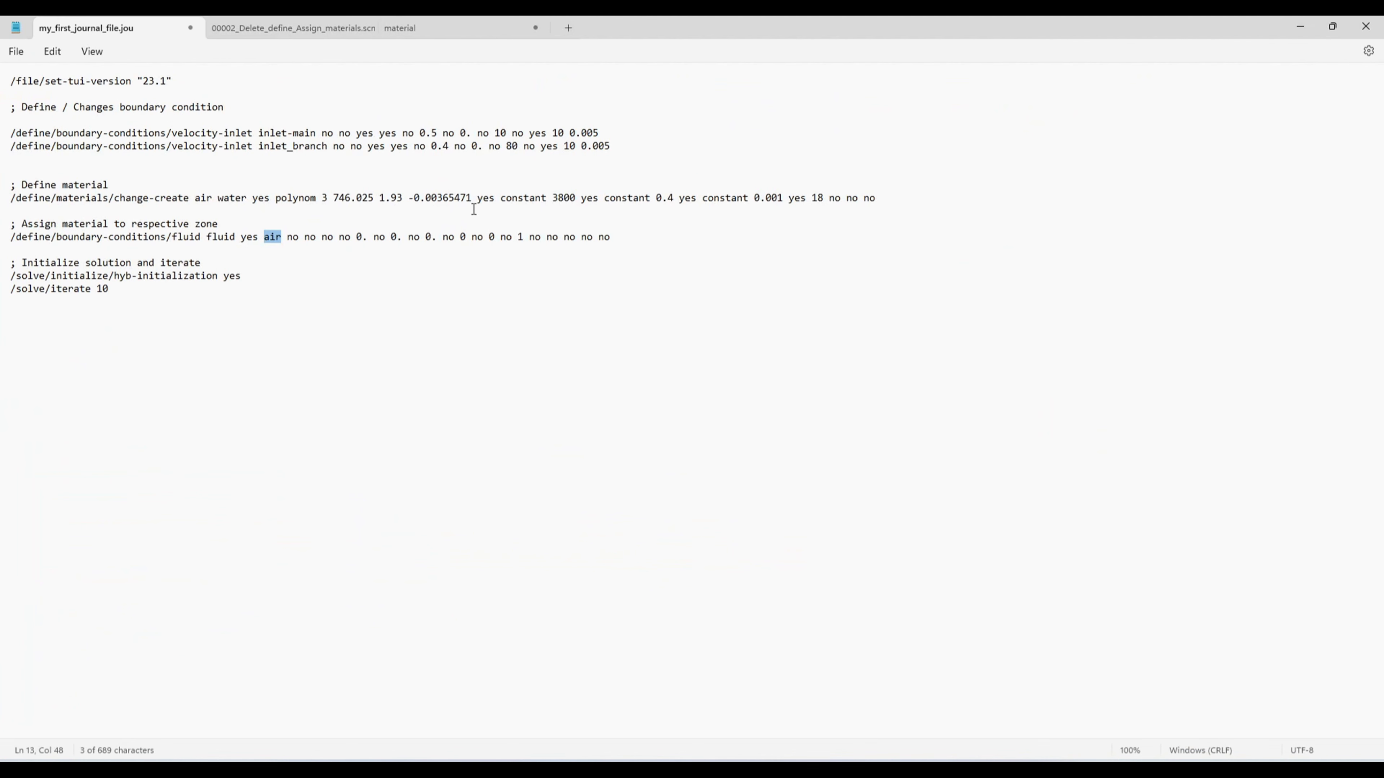
drag(426, 147, 451, 149)
key(alt+Tab)
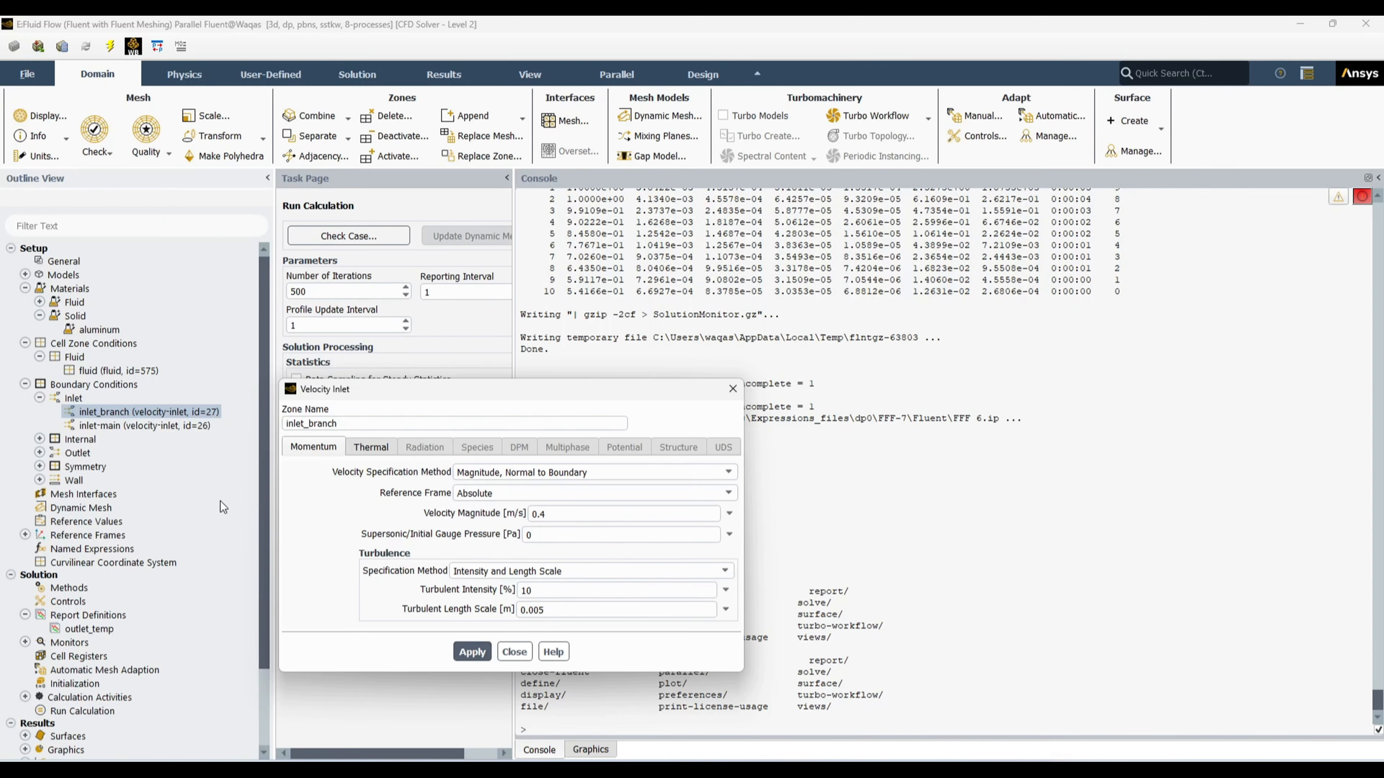
click(515, 652)
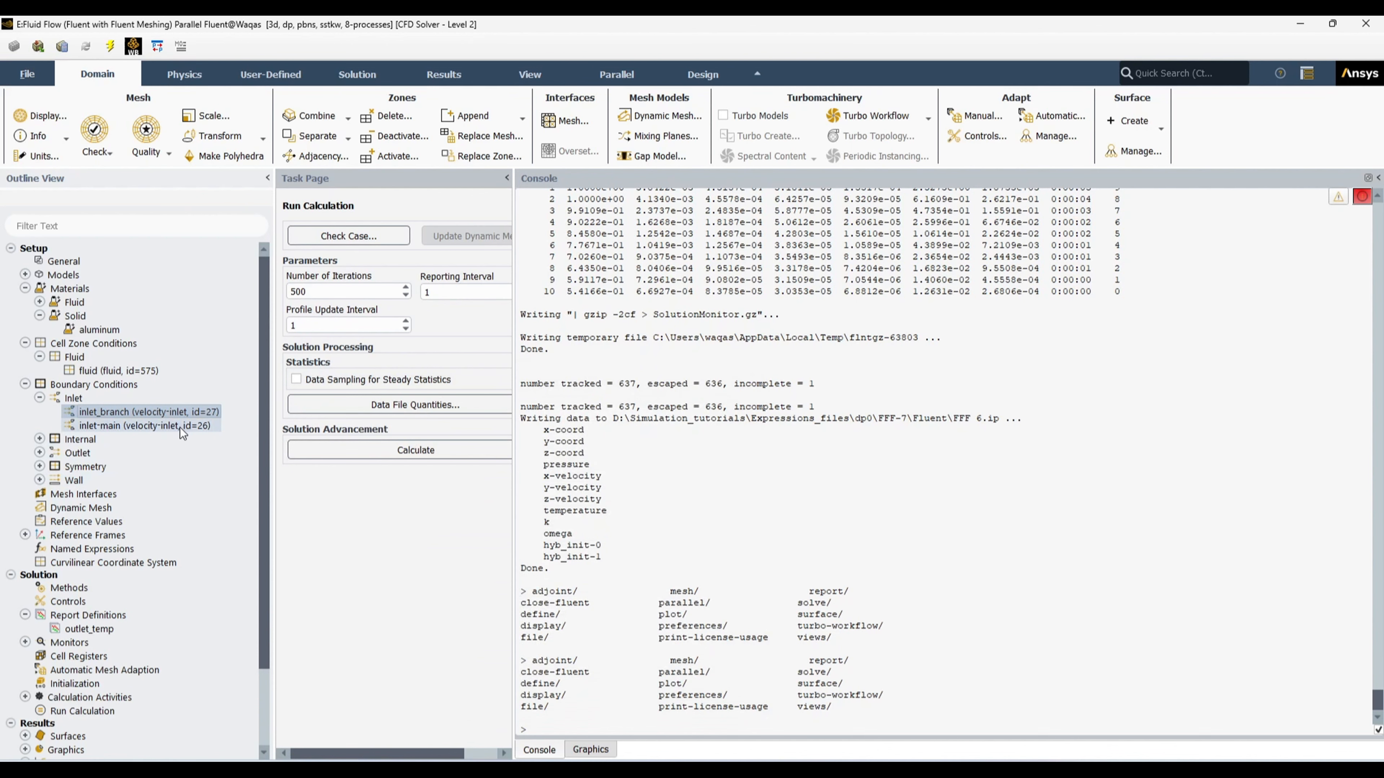
Step: Review the momentum settings of the inlet-main velocity inlet and collapse the inlet list
double_click(179, 427)
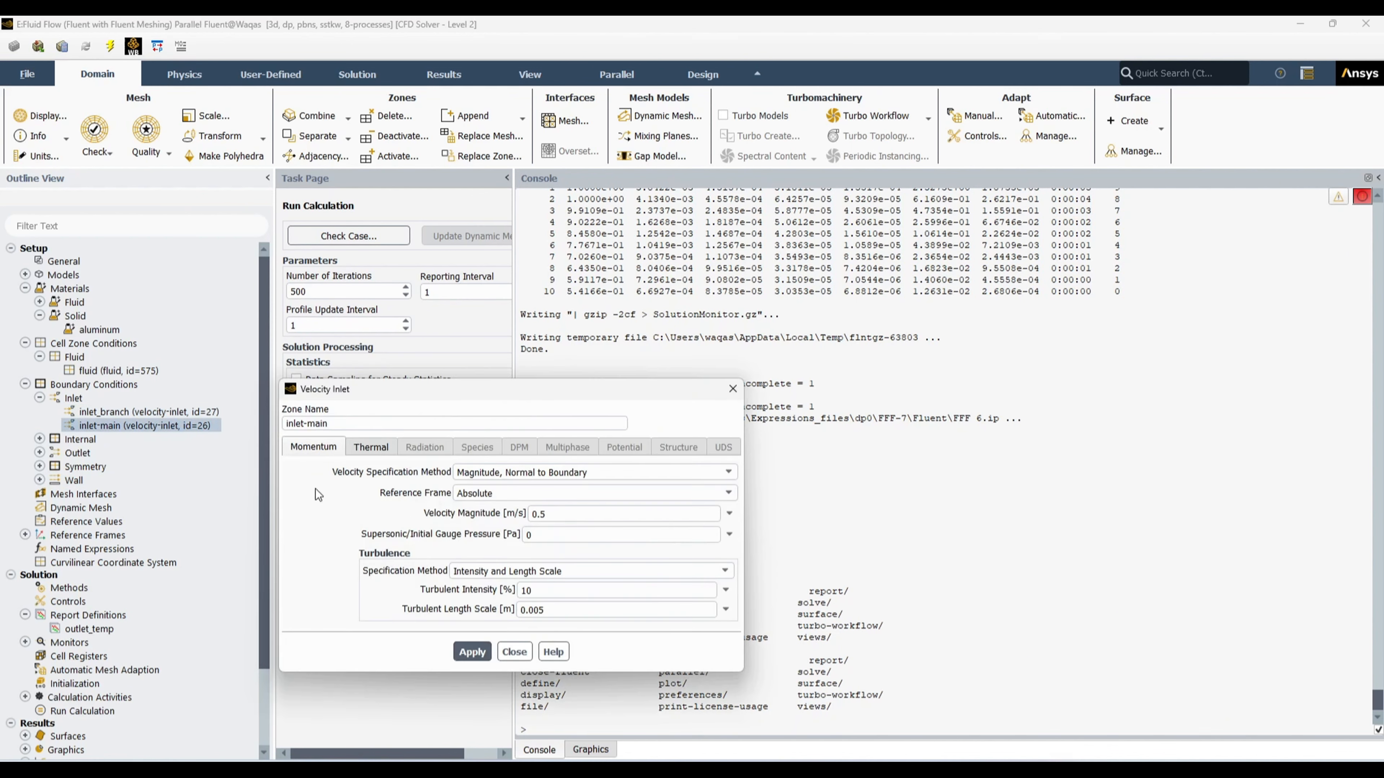
click(522, 655)
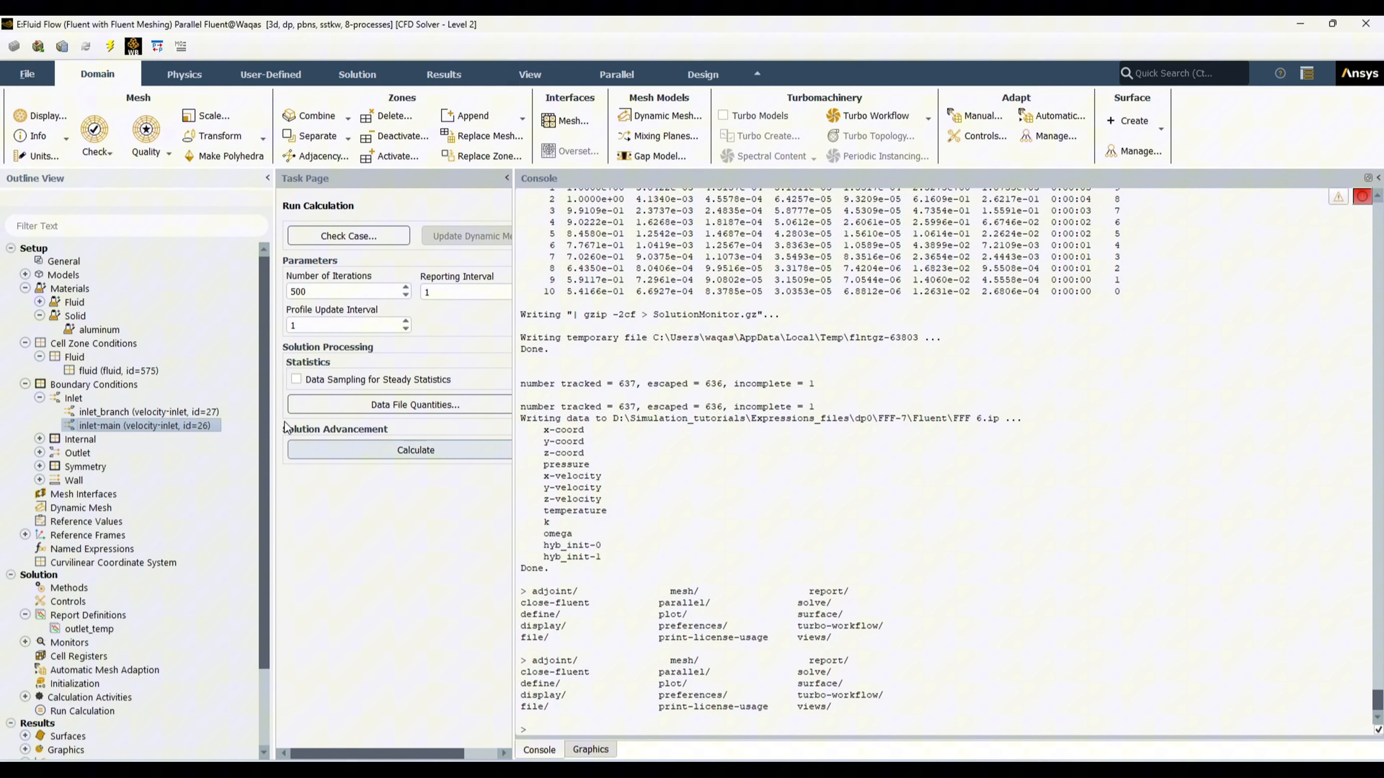
click(39, 398)
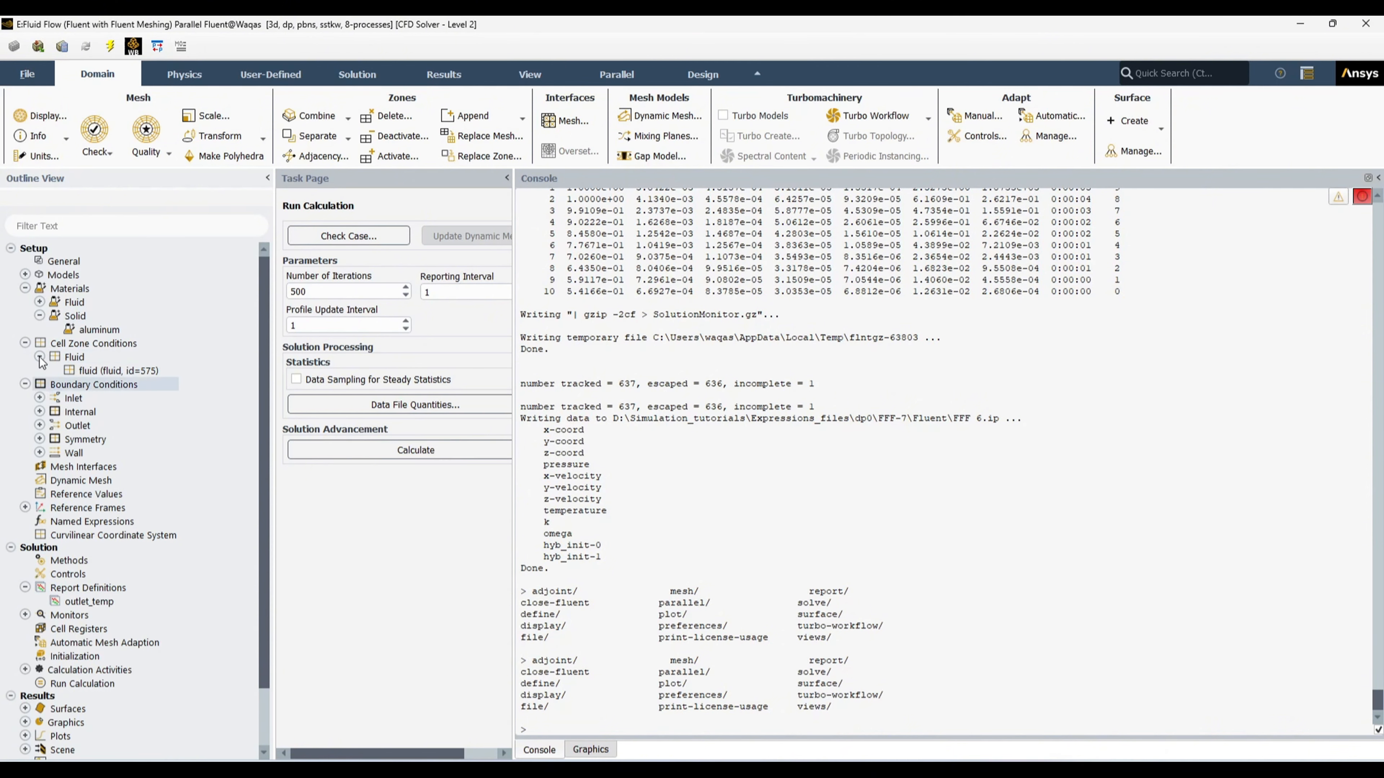
Step: Inspect the water material's thermal conductivity and viscosity and compare them with the journal's change-create line
click(40, 302)
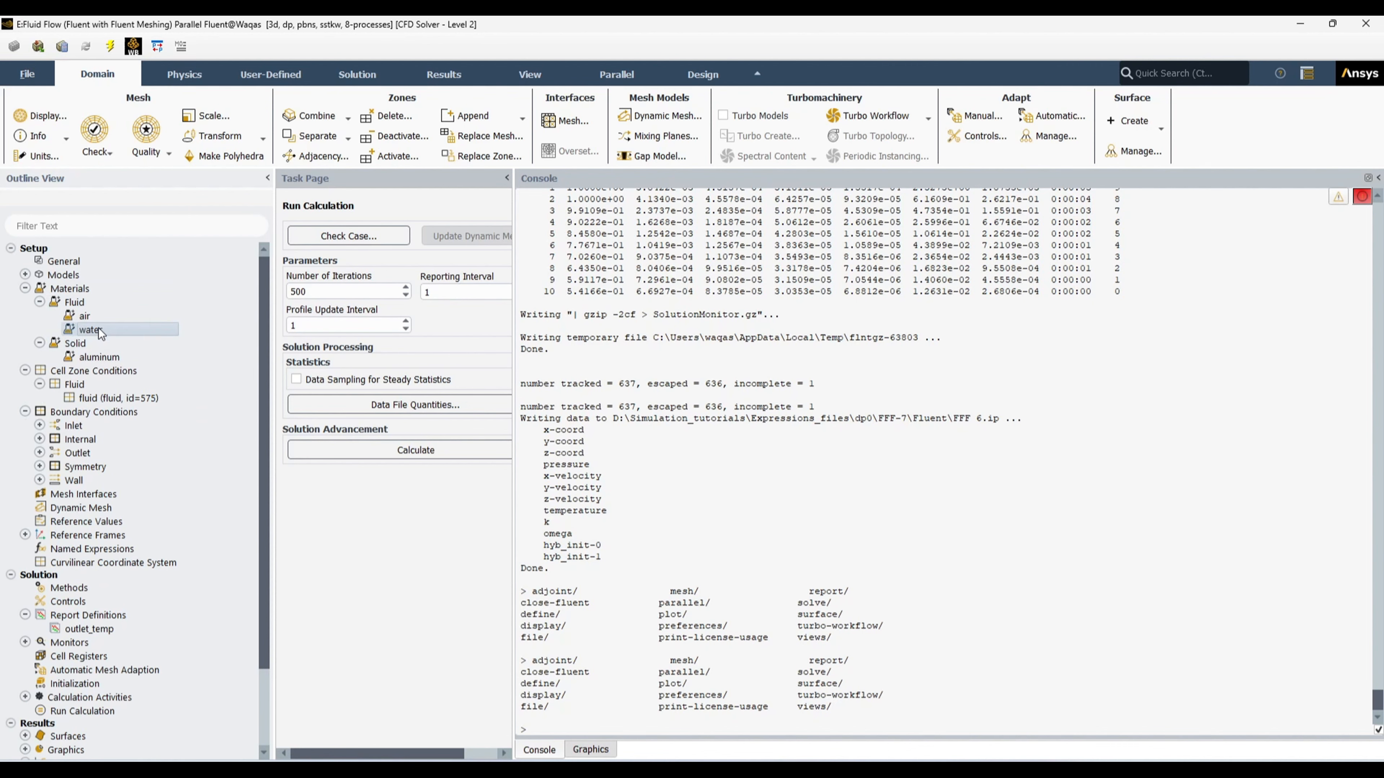
double_click(89, 330)
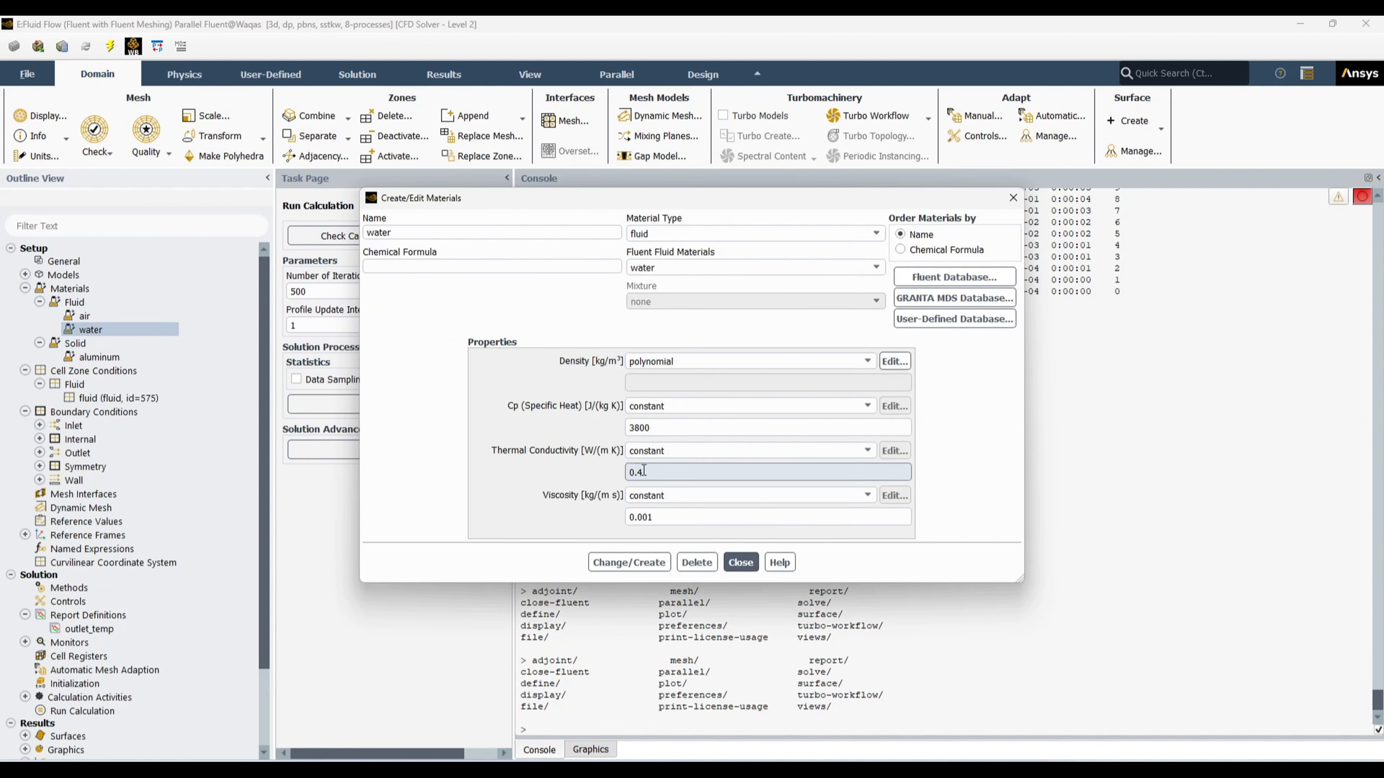
click(644, 518)
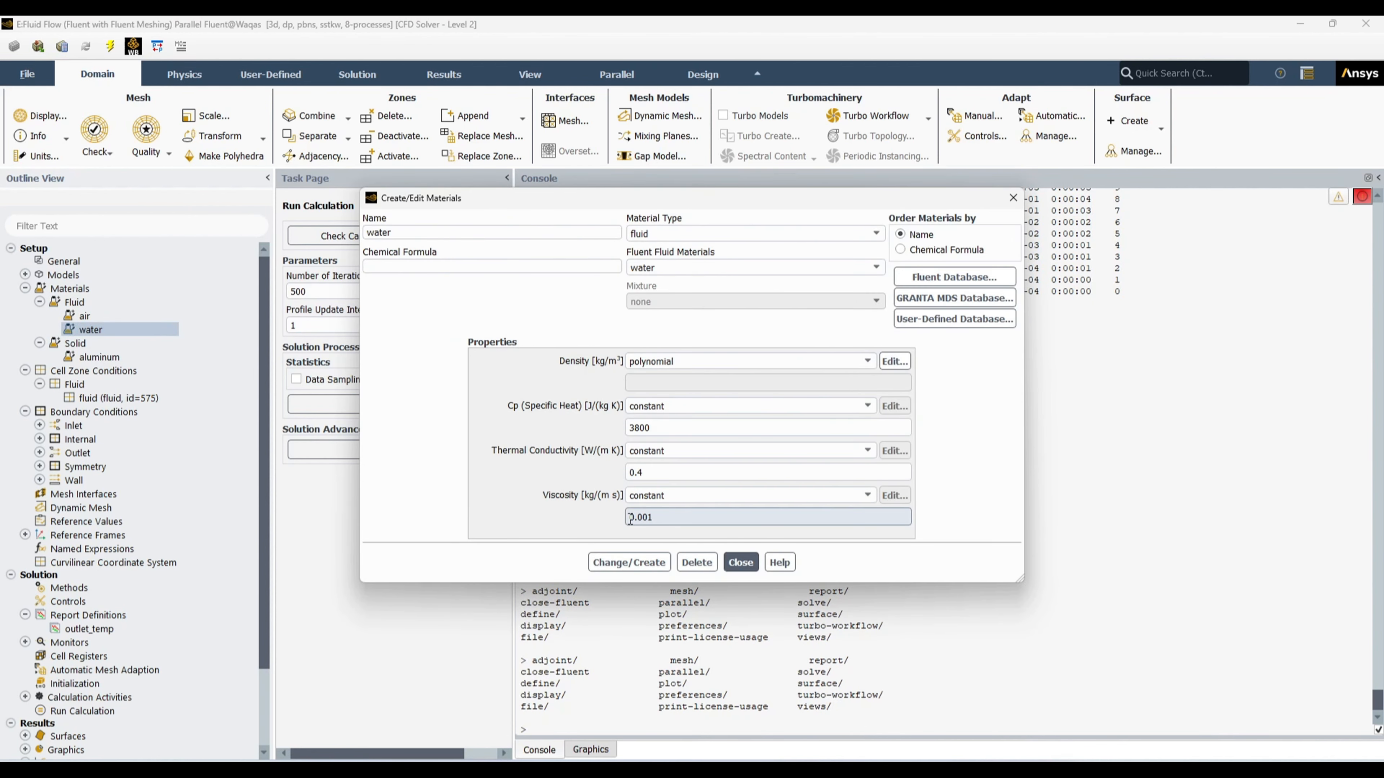
drag(628, 518, 649, 519)
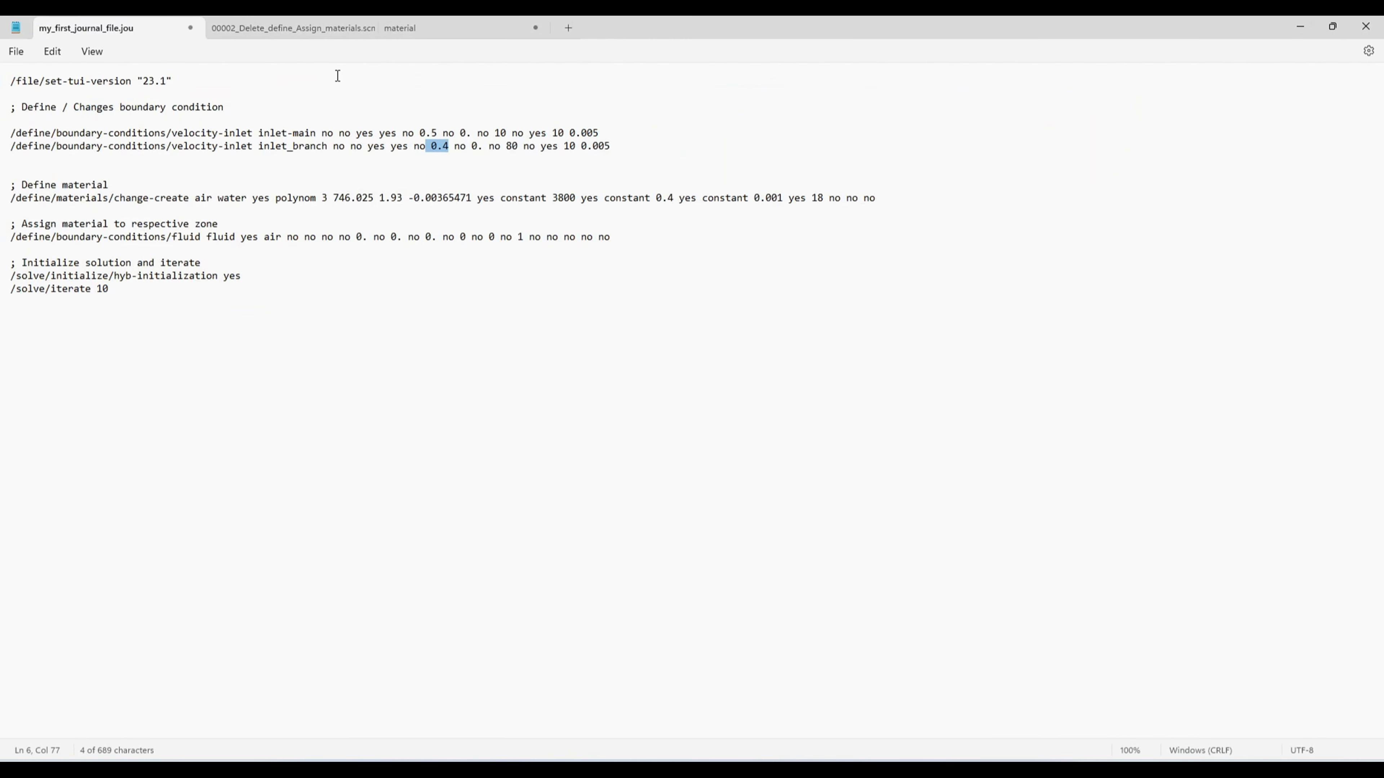
click(655, 197)
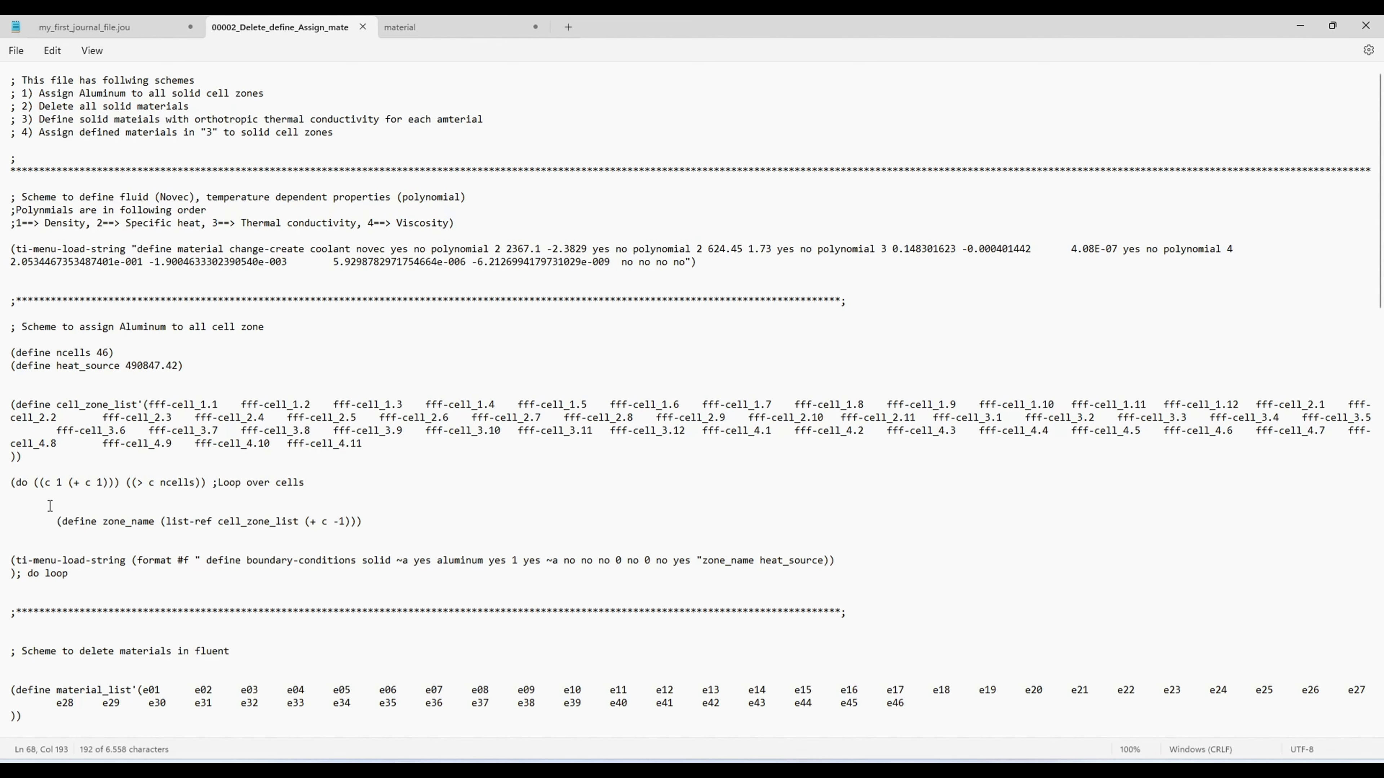
Step: In the 00002_Delete_define_Assign_materials file, highlight the do loop that assigns aluminum to all the cell zones
click(98, 352)
mouse_move(13, 482)
mouse_down()
mouse_move(103, 583)
mouse_move(11, 546)
mouse_move(2, 488)
mouse_up()
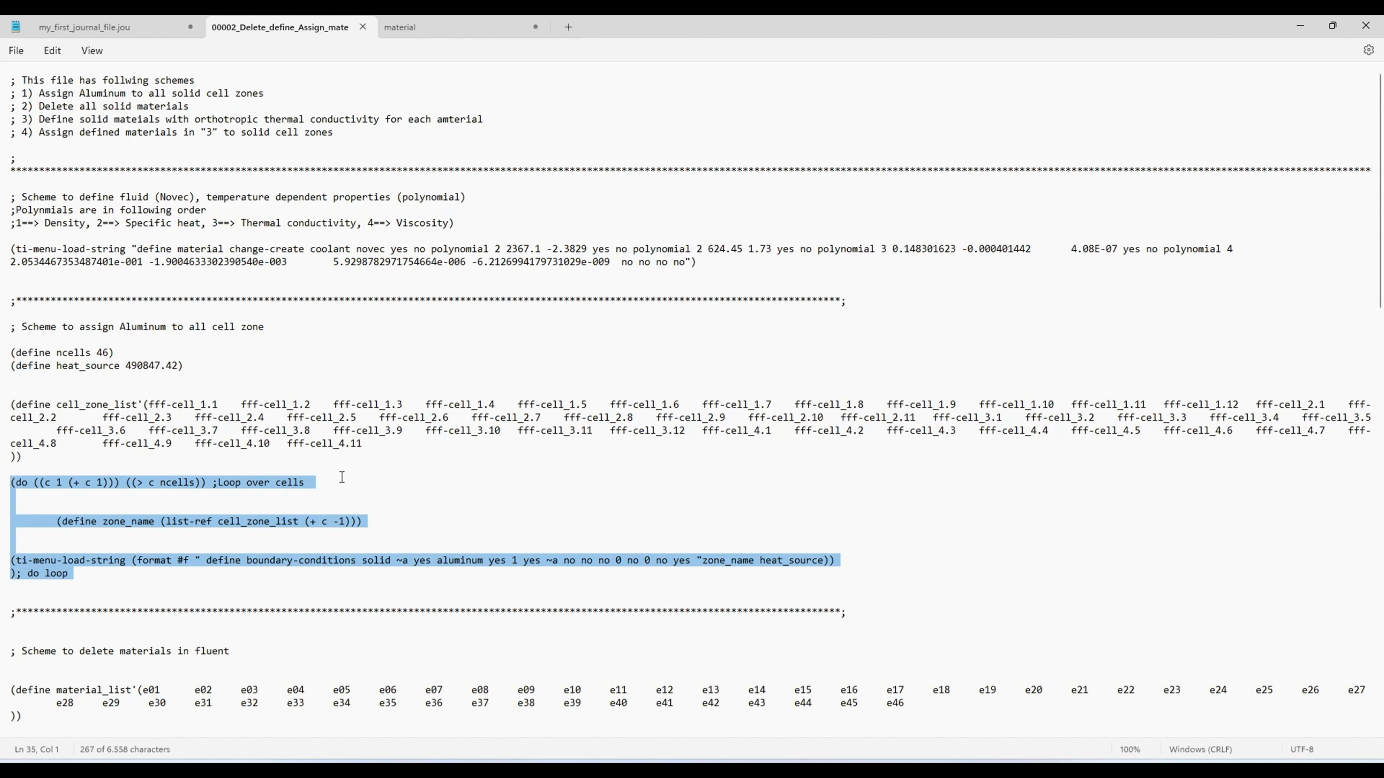
Step: Return to Fluent and look at the outlet_temp report definition and the mesh graphics before going back to the console
key(alt+Tab)
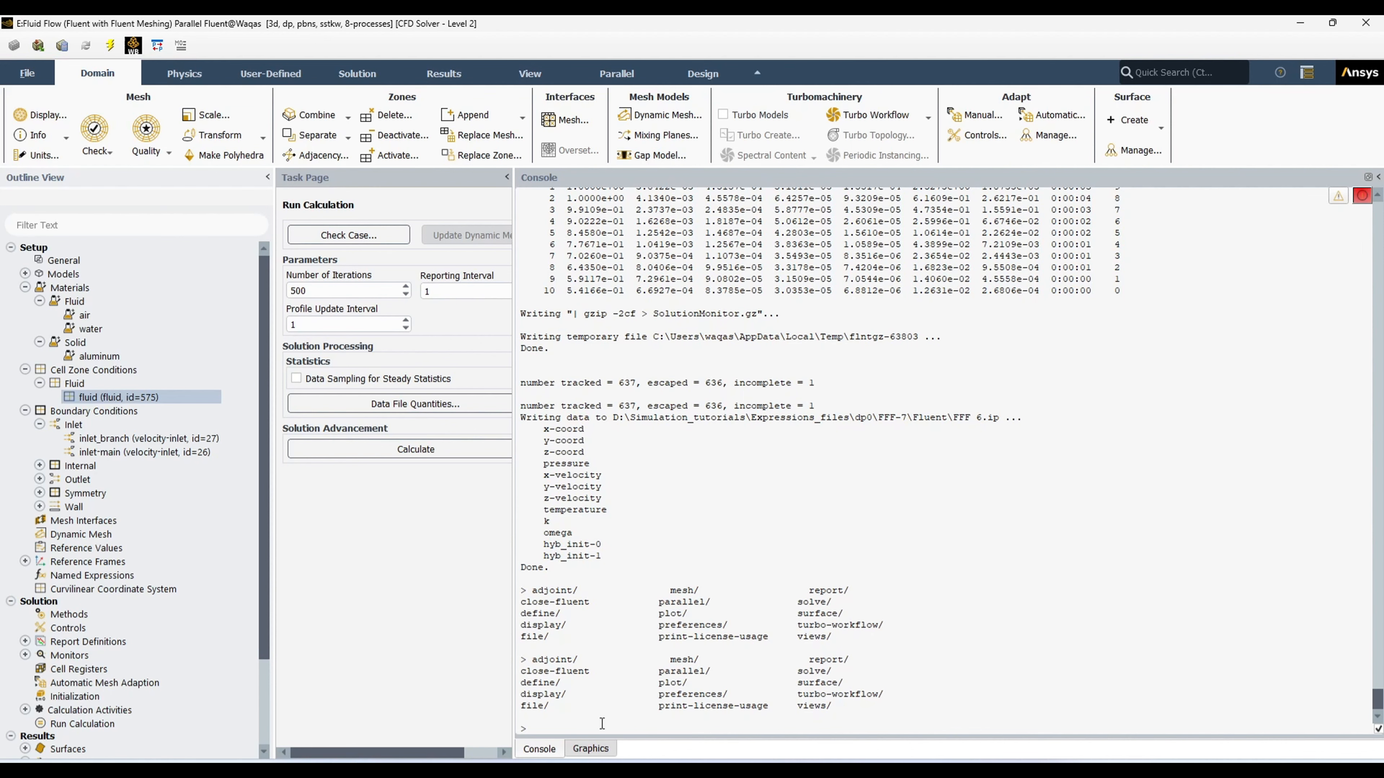
double_click(43, 641)
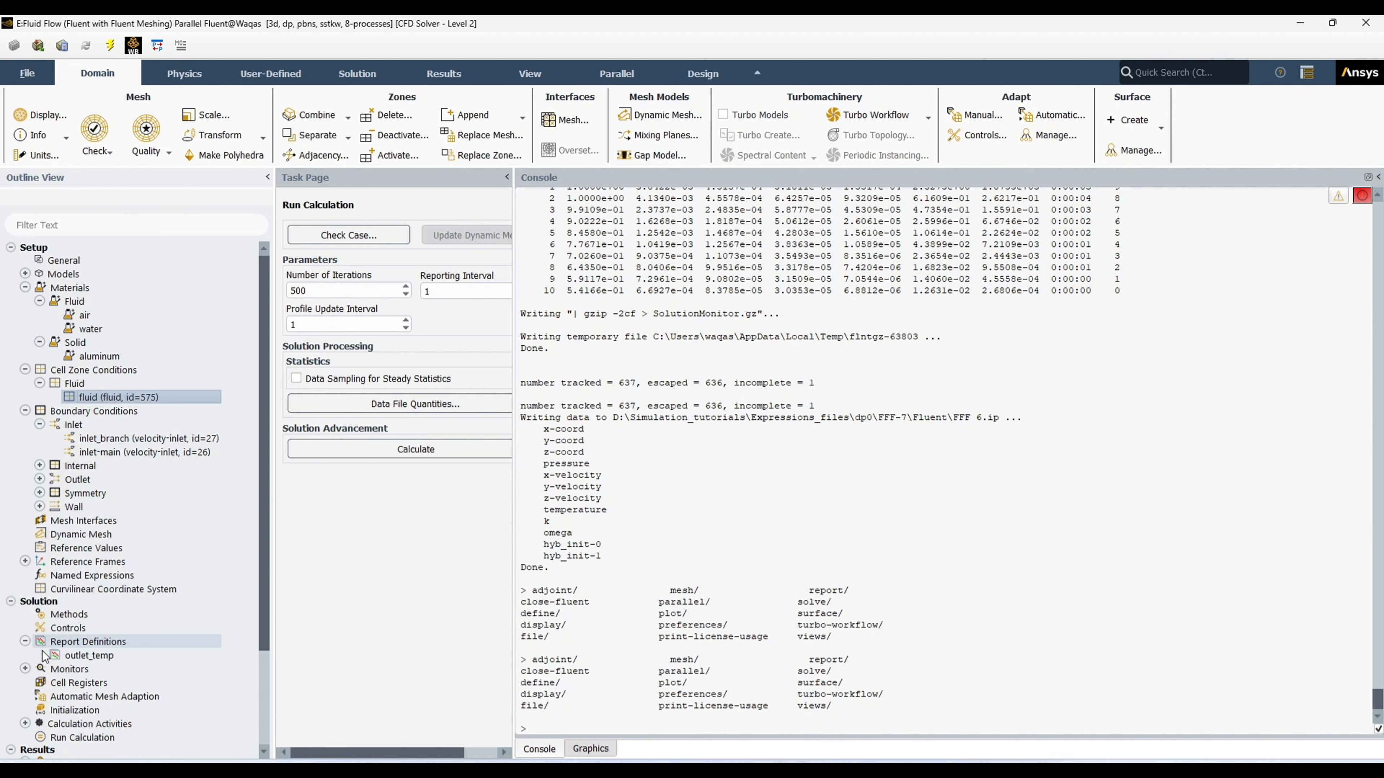
click(83, 656)
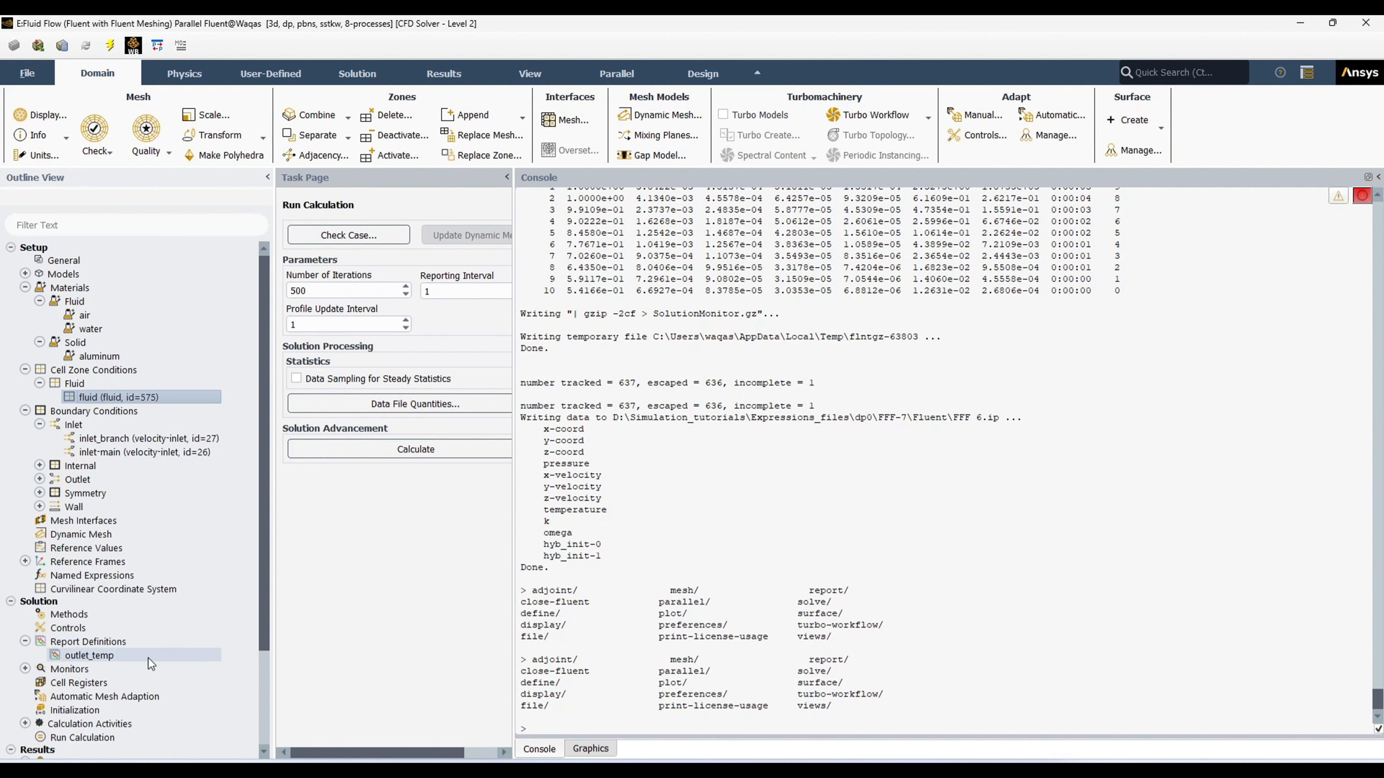
click(591, 749)
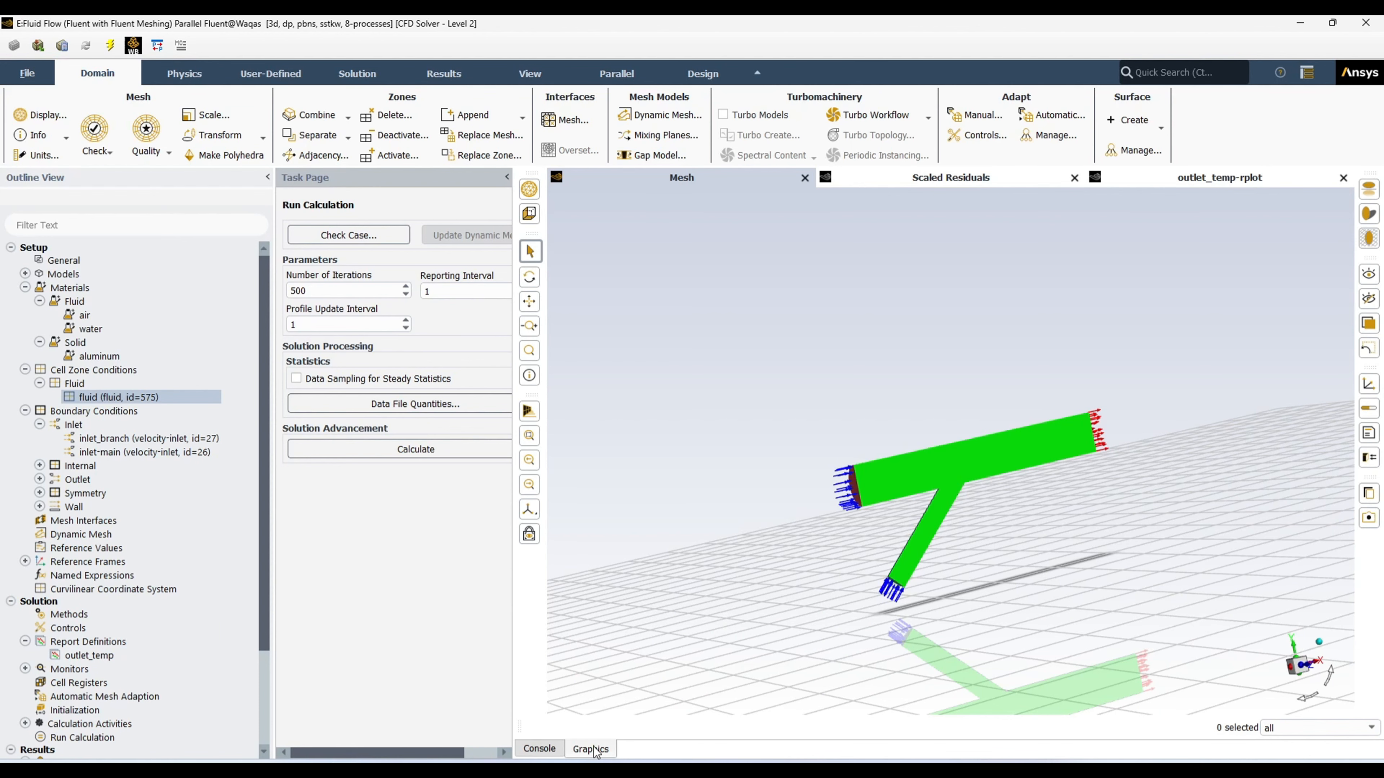
click(552, 750)
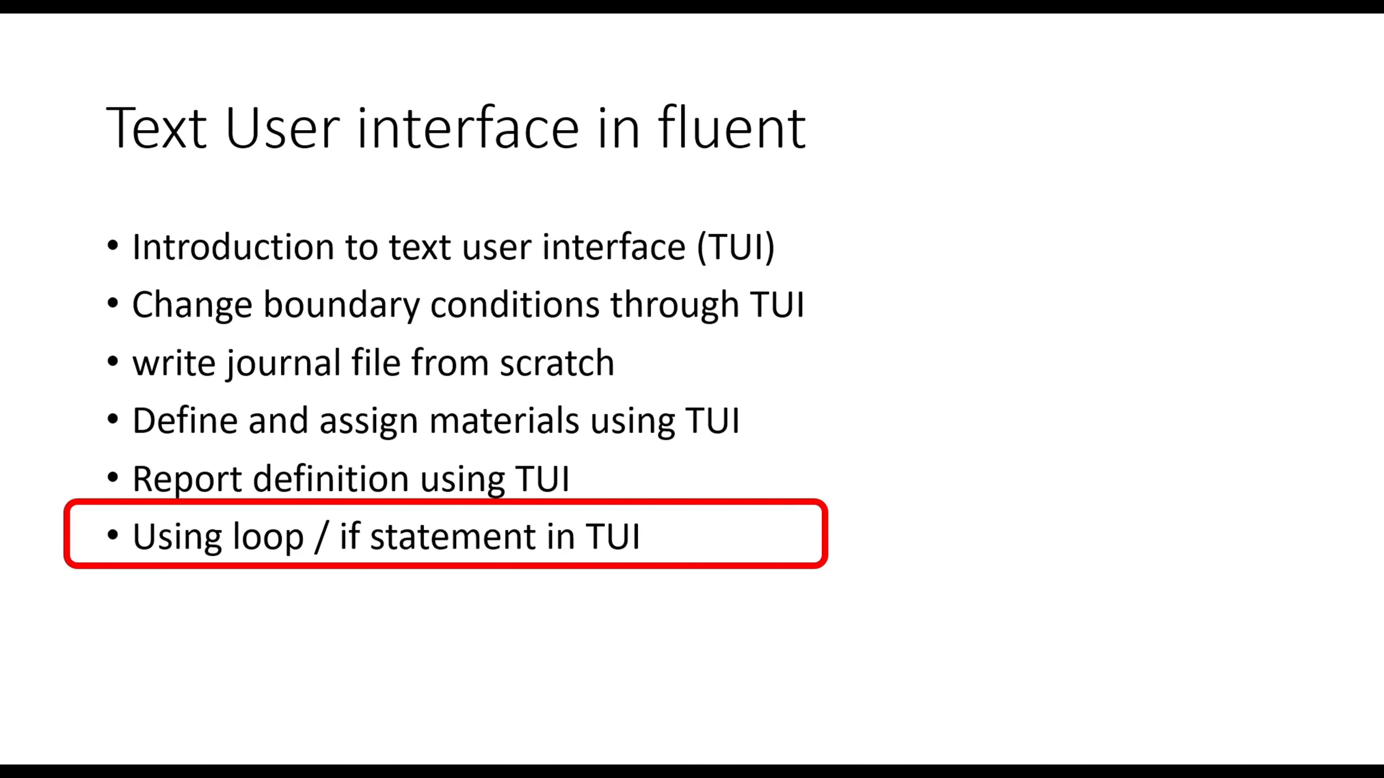
key(Right)
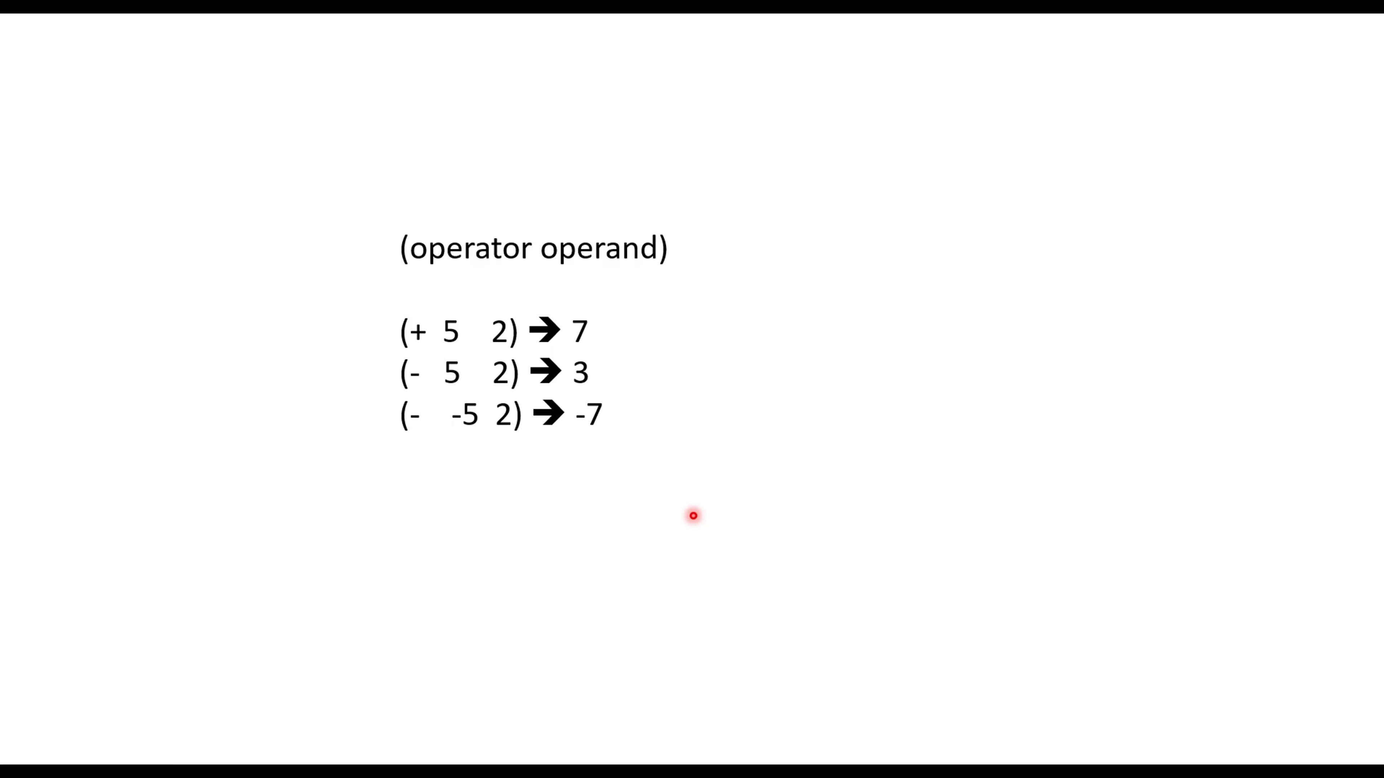
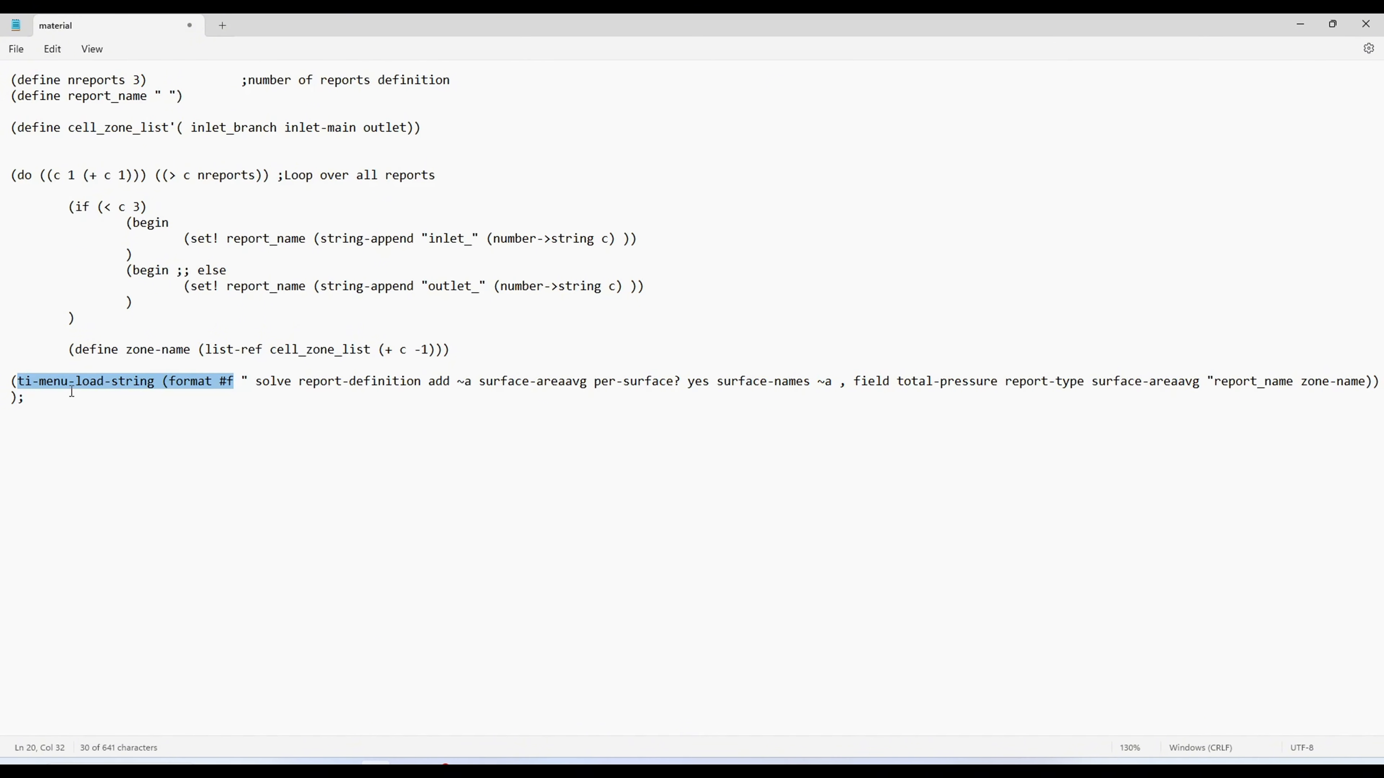
Step: Examine how the ti-menu-load-string line fills its ~a placeholders with report_name, and where the if block sets report_name
click(124, 385)
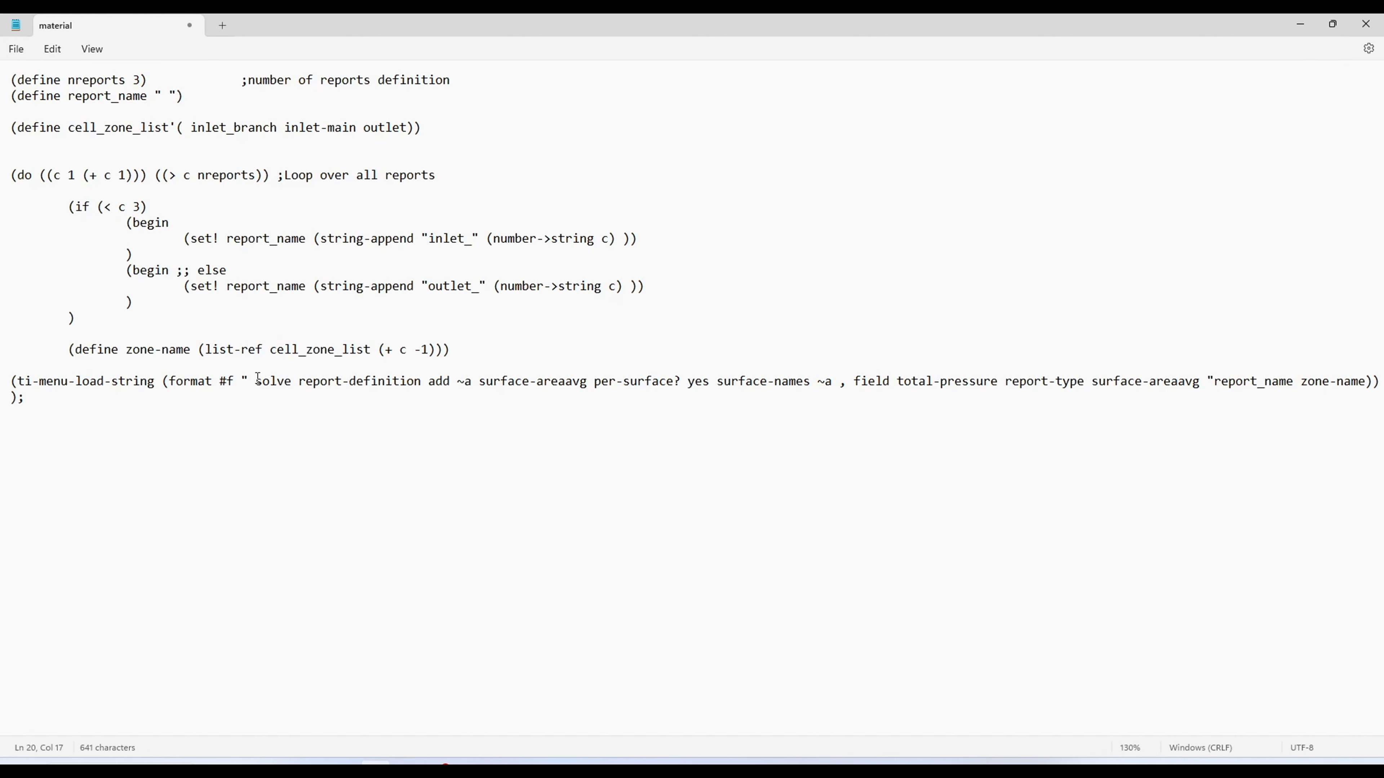
drag(256, 381, 1327, 395)
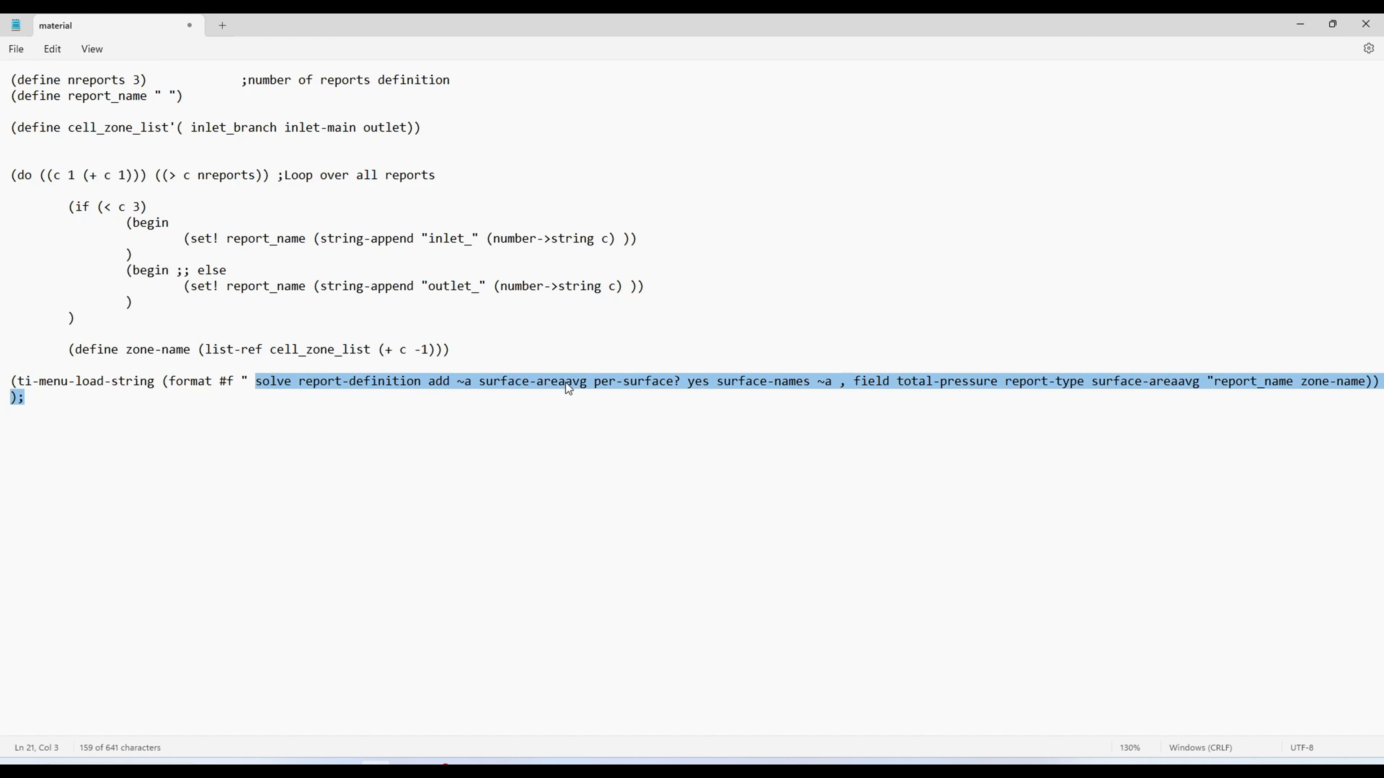
click(1245, 416)
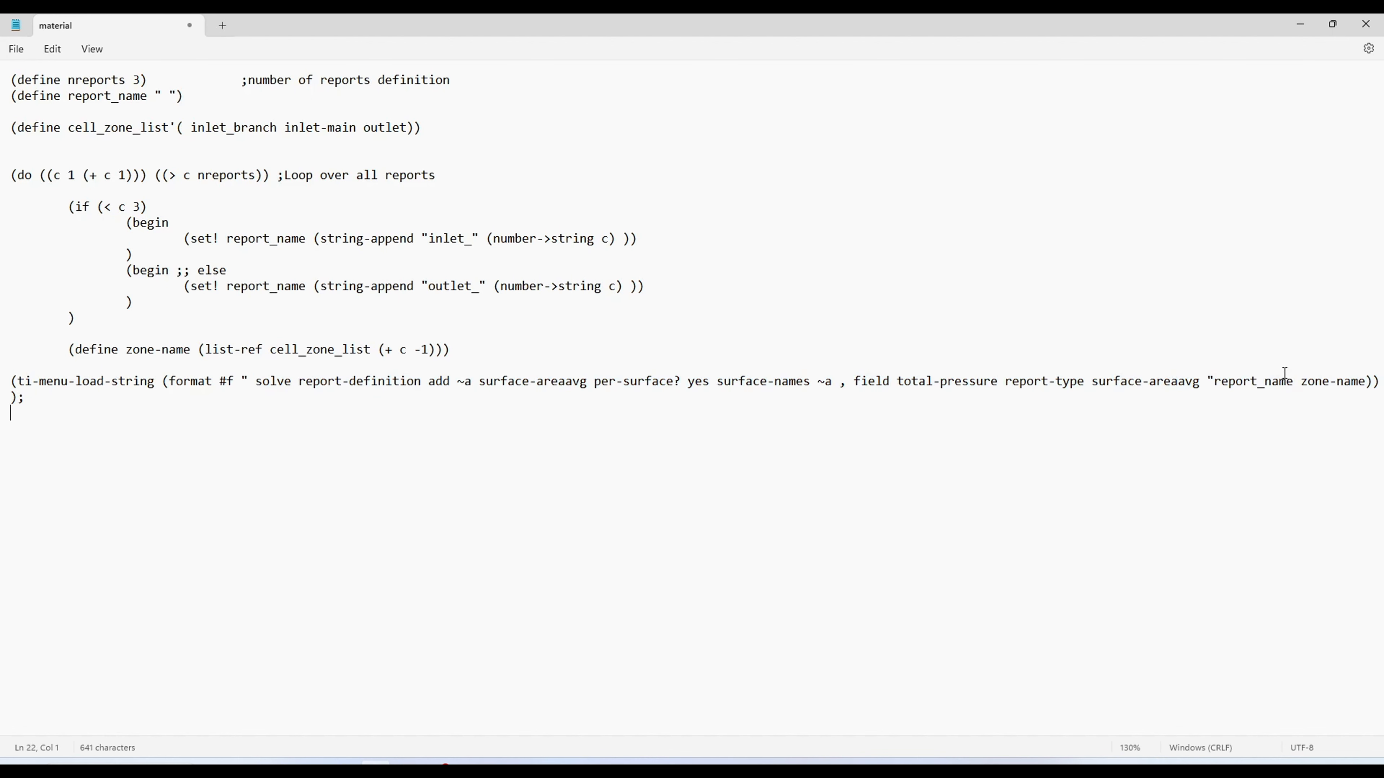
click(1221, 381)
drag(457, 382, 471, 383)
drag(1215, 382, 1281, 388)
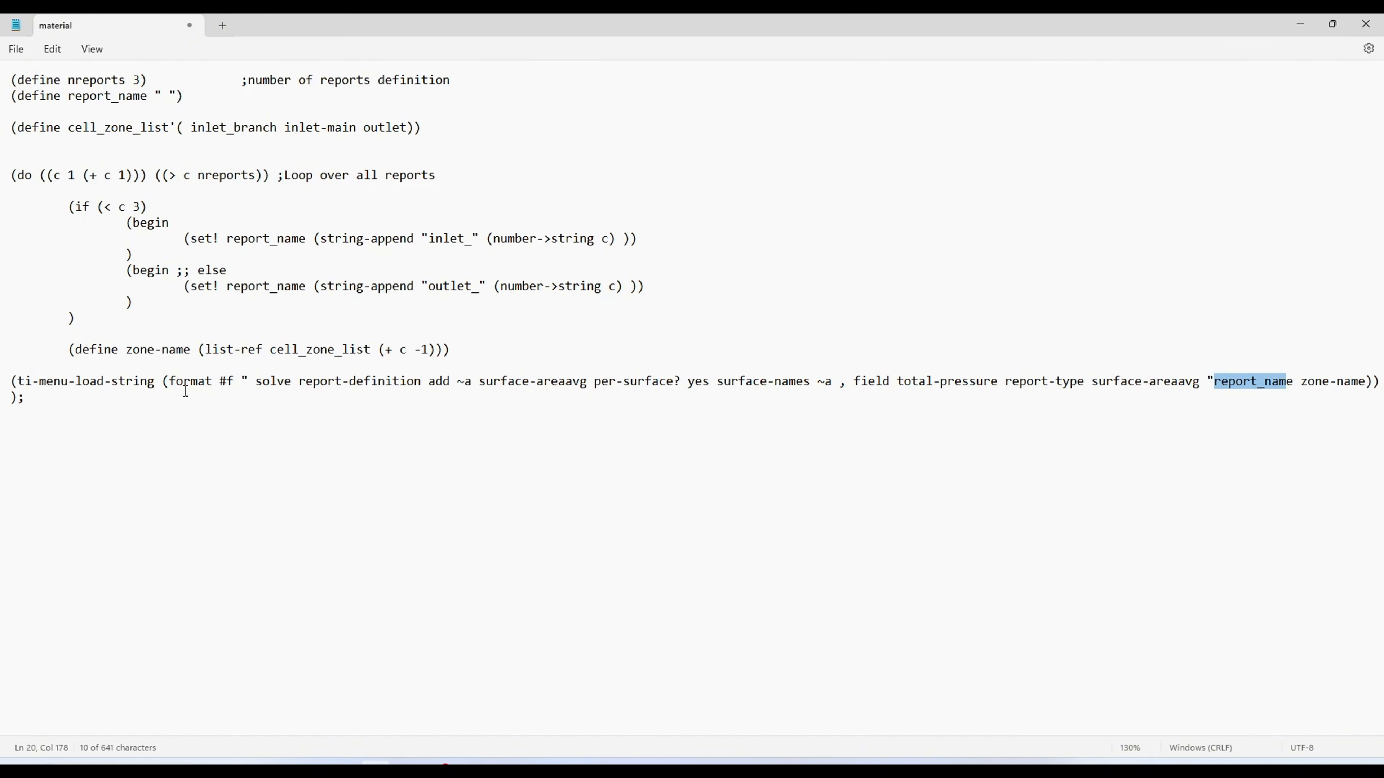
drag(233, 240, 328, 240)
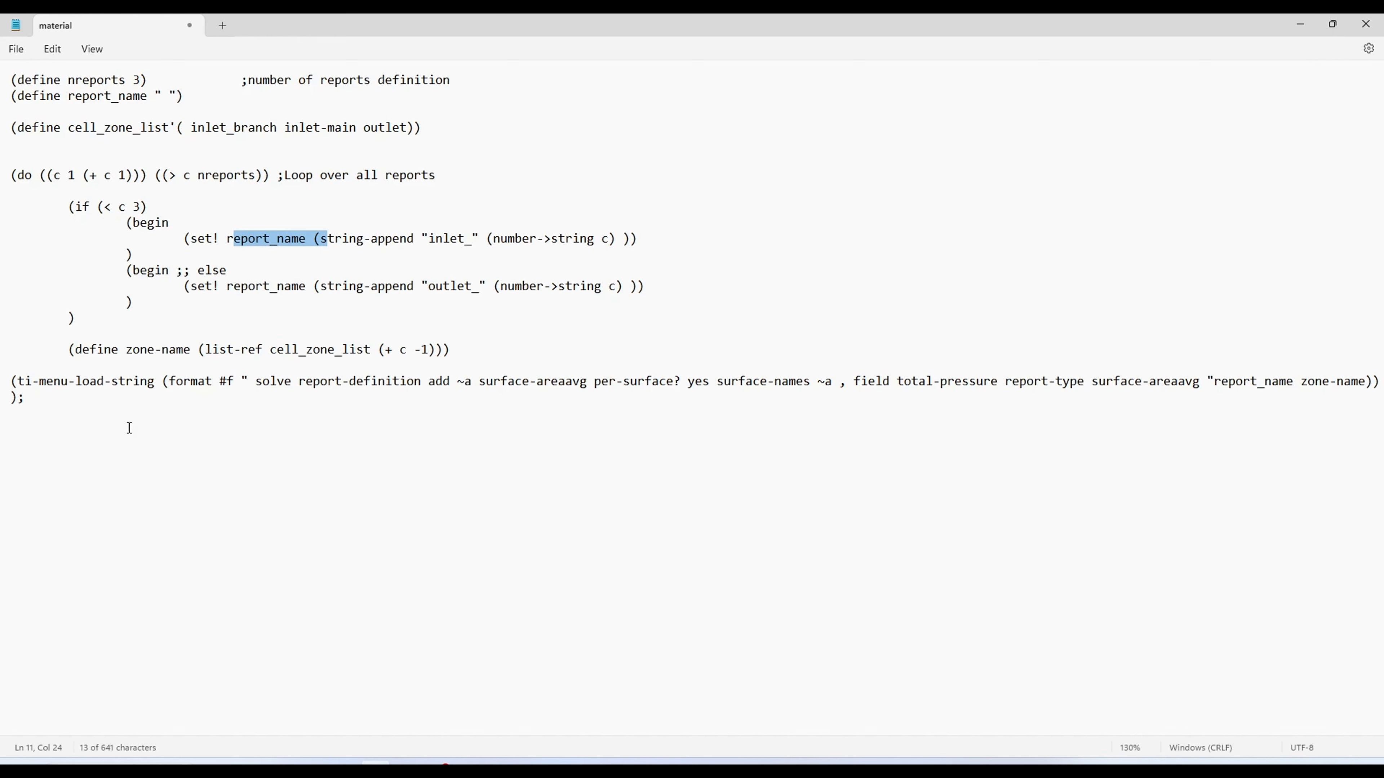
Step: Duplicate the whole report-definition script below the original, leaving several blank lines between the two versions
drag(118, 434, 8, 79)
key(ctrl+c)
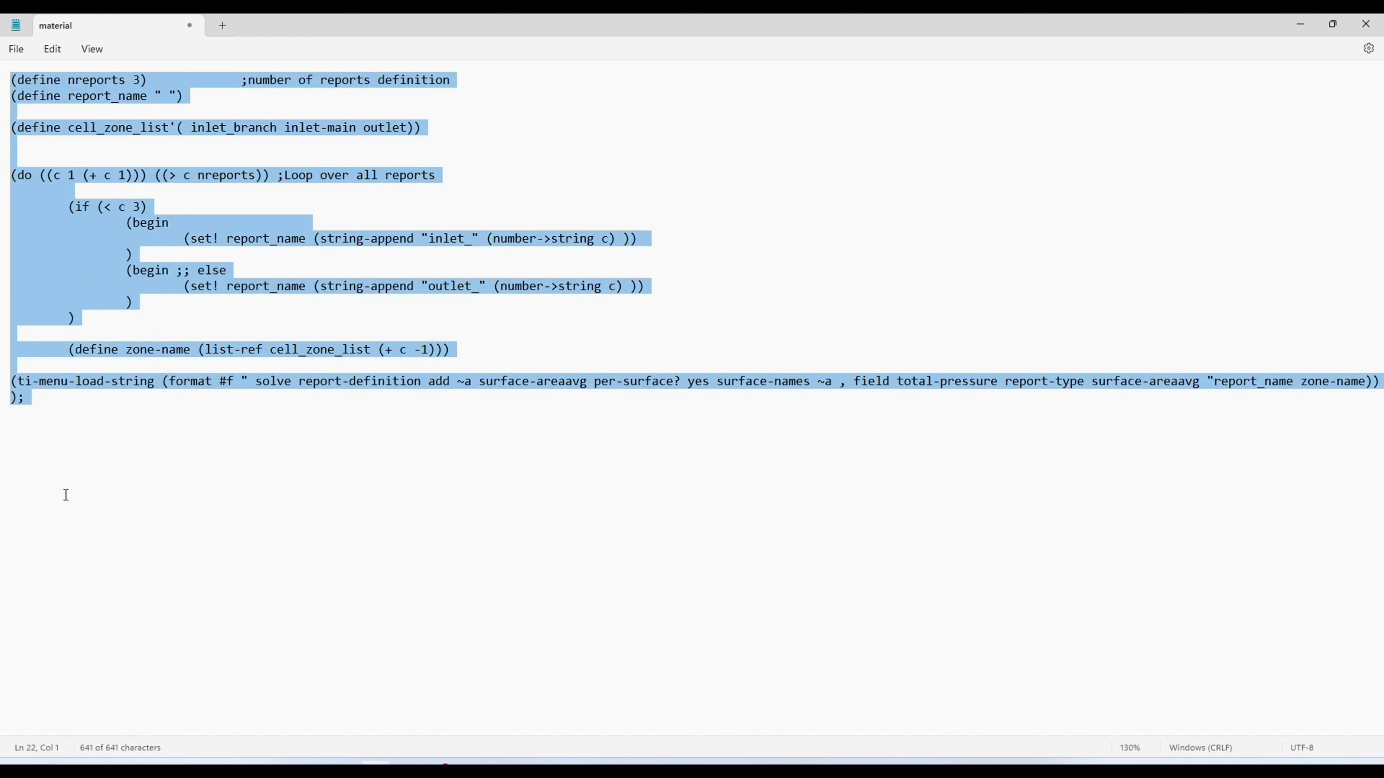
click(105, 465)
key(Return)
key(Return)
key(Return)
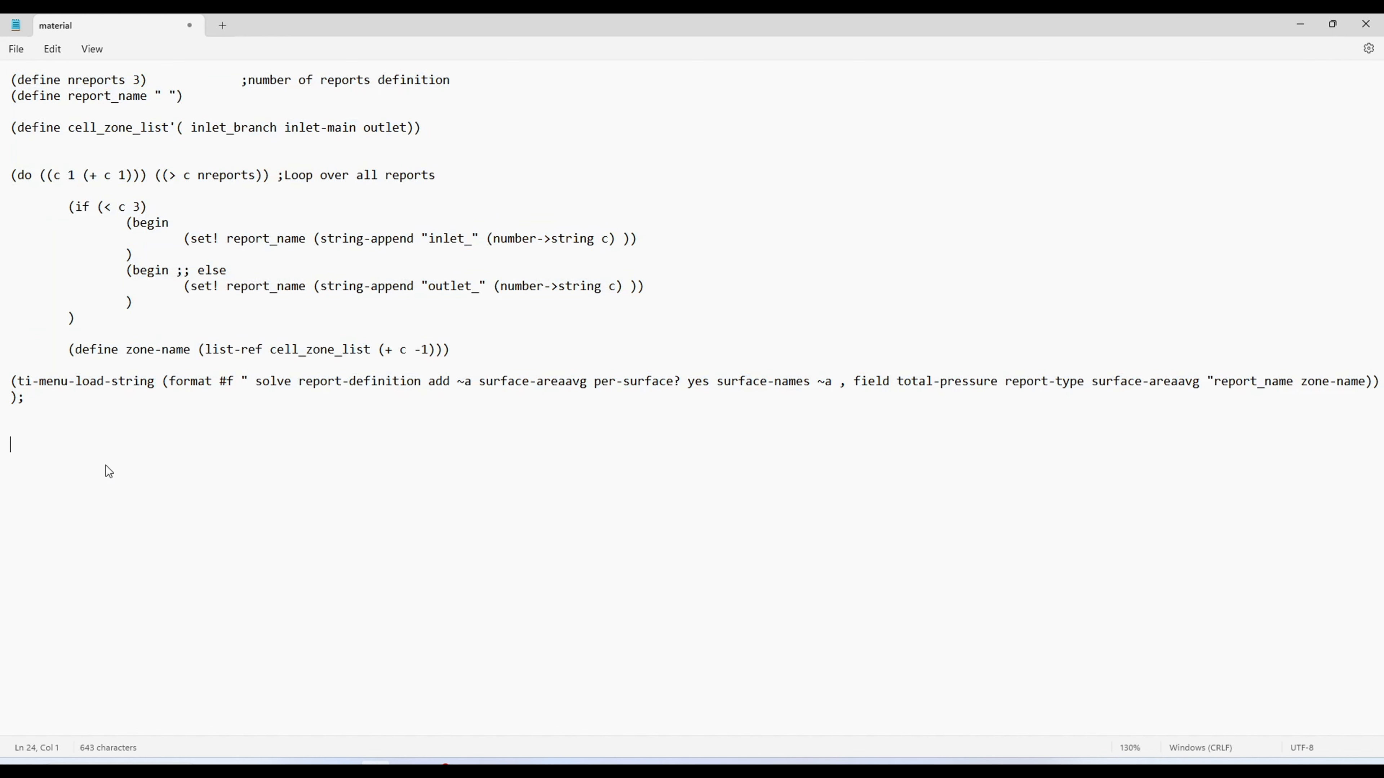
key(ctrl+v)
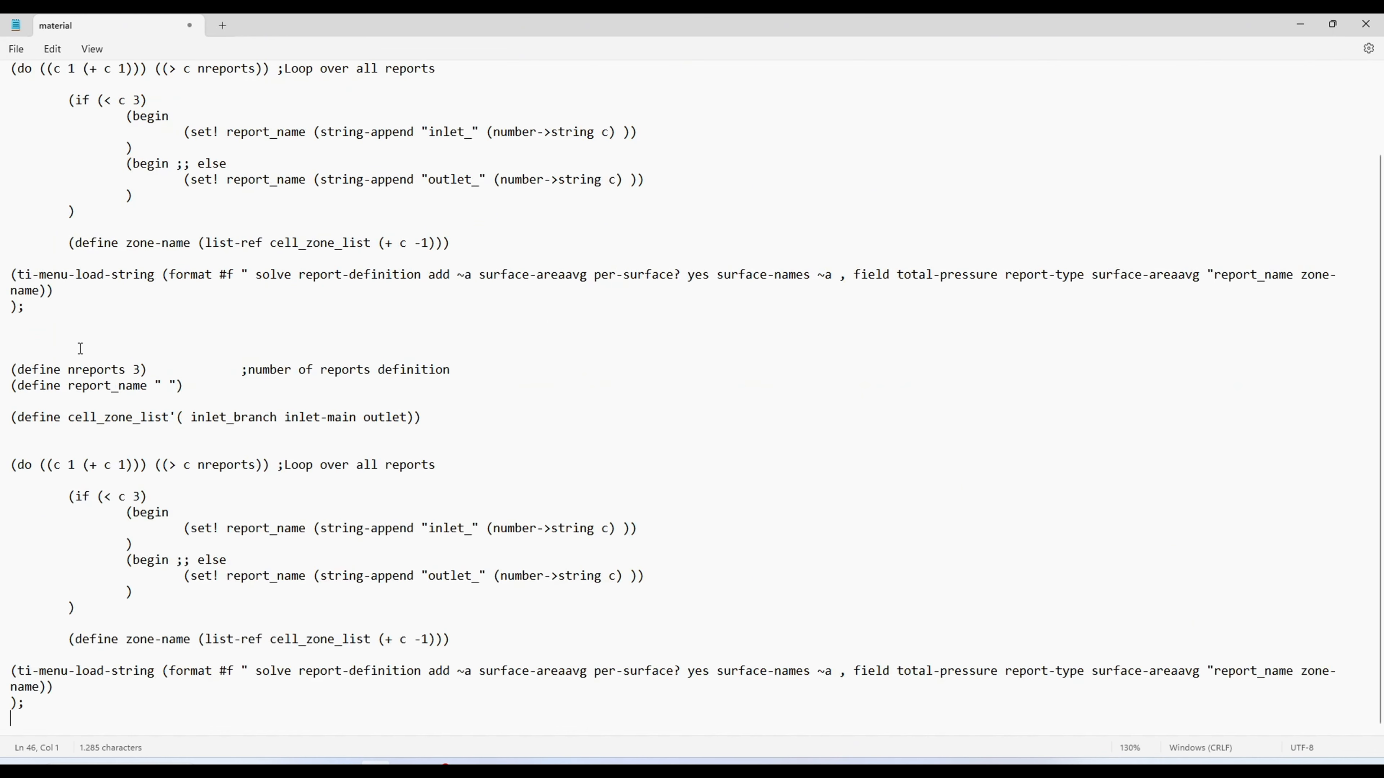
key(Return)
key(Return)
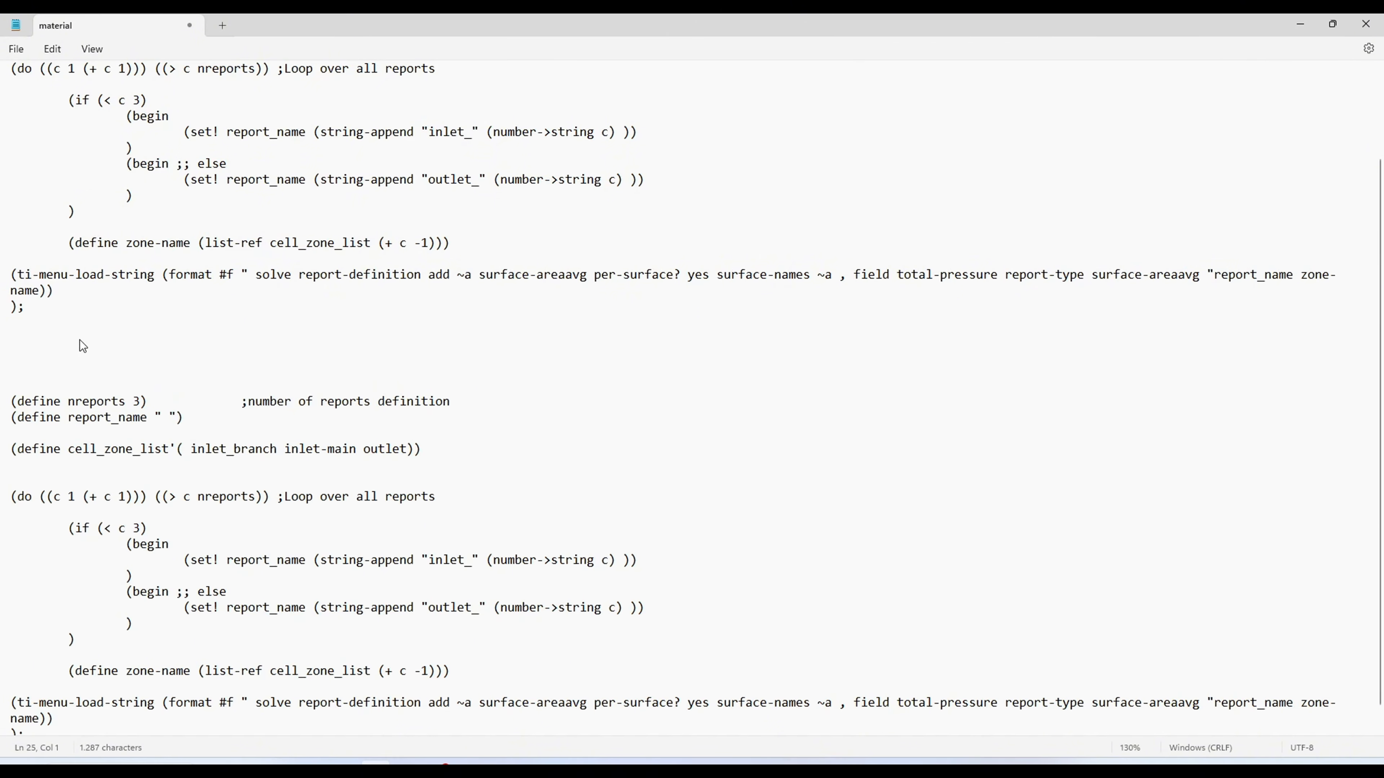
scroll(72, 339, down, 1)
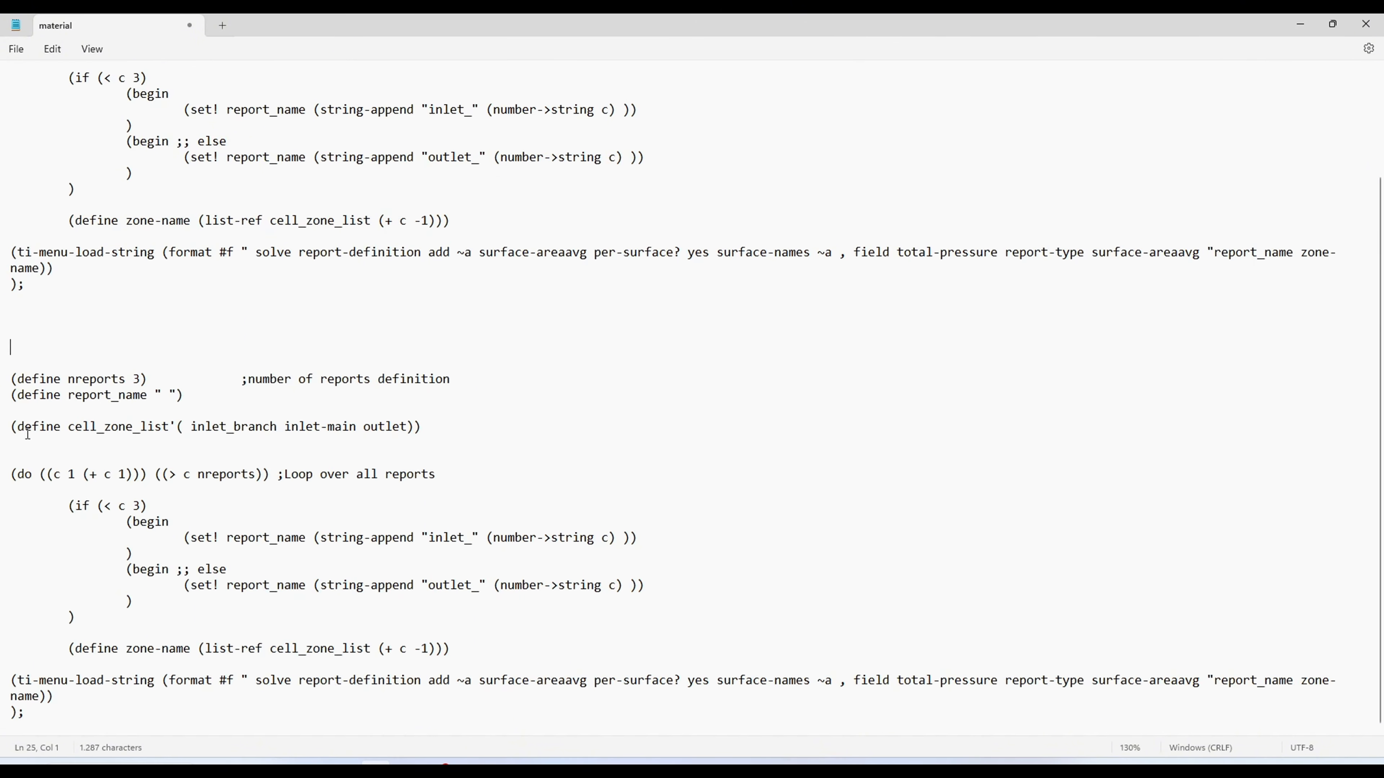
Step: Delete the (define report_name " ") line from the duplicated script
drag(26, 426, 33, 443)
key(Left)
key(shift+Down)
key(Delete)
key(Down)
key(Down)
key(Down)
key(Down)
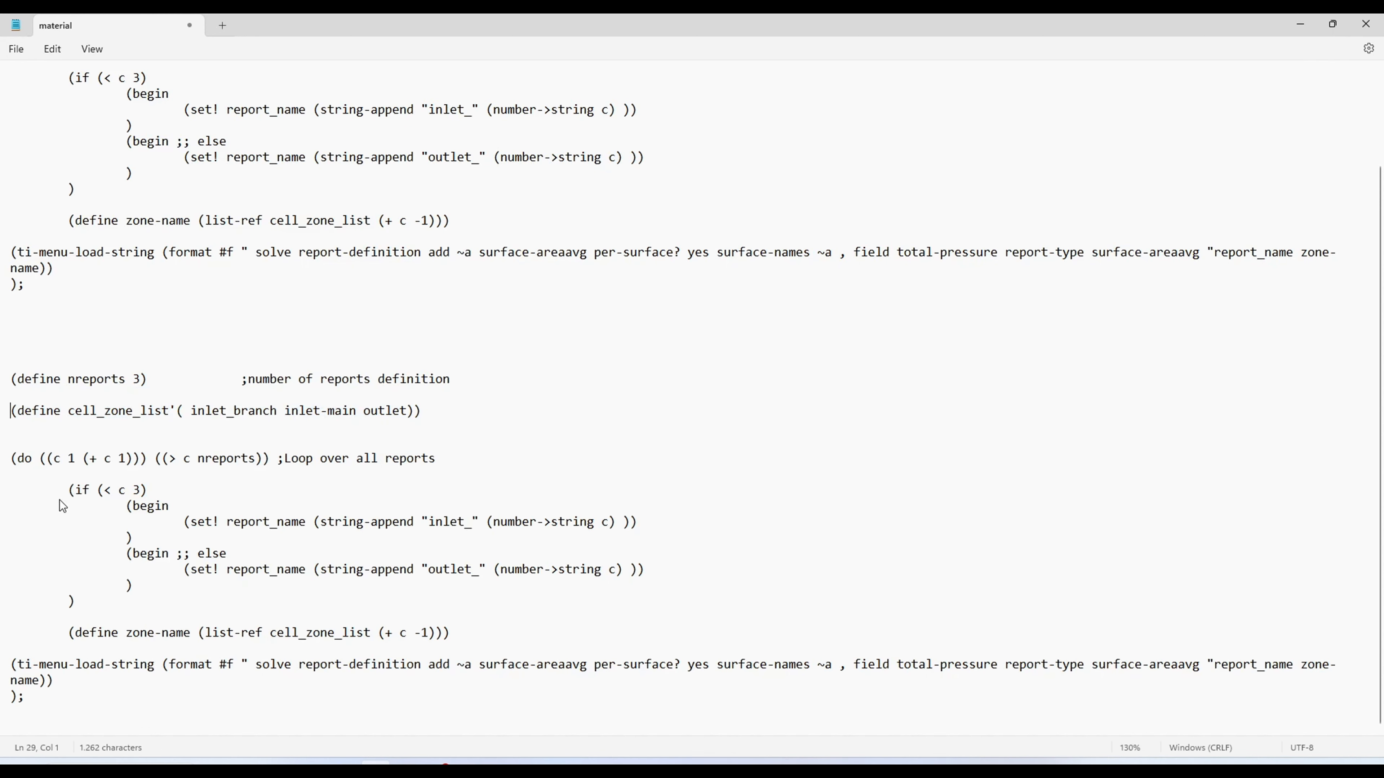
Step: Remove the entire if/else block that sets report_name from the duplicated script's do loop
key(Down)
key(shift+Down)
key(shift+Down)
key(shift+Down)
key(shift+Down)
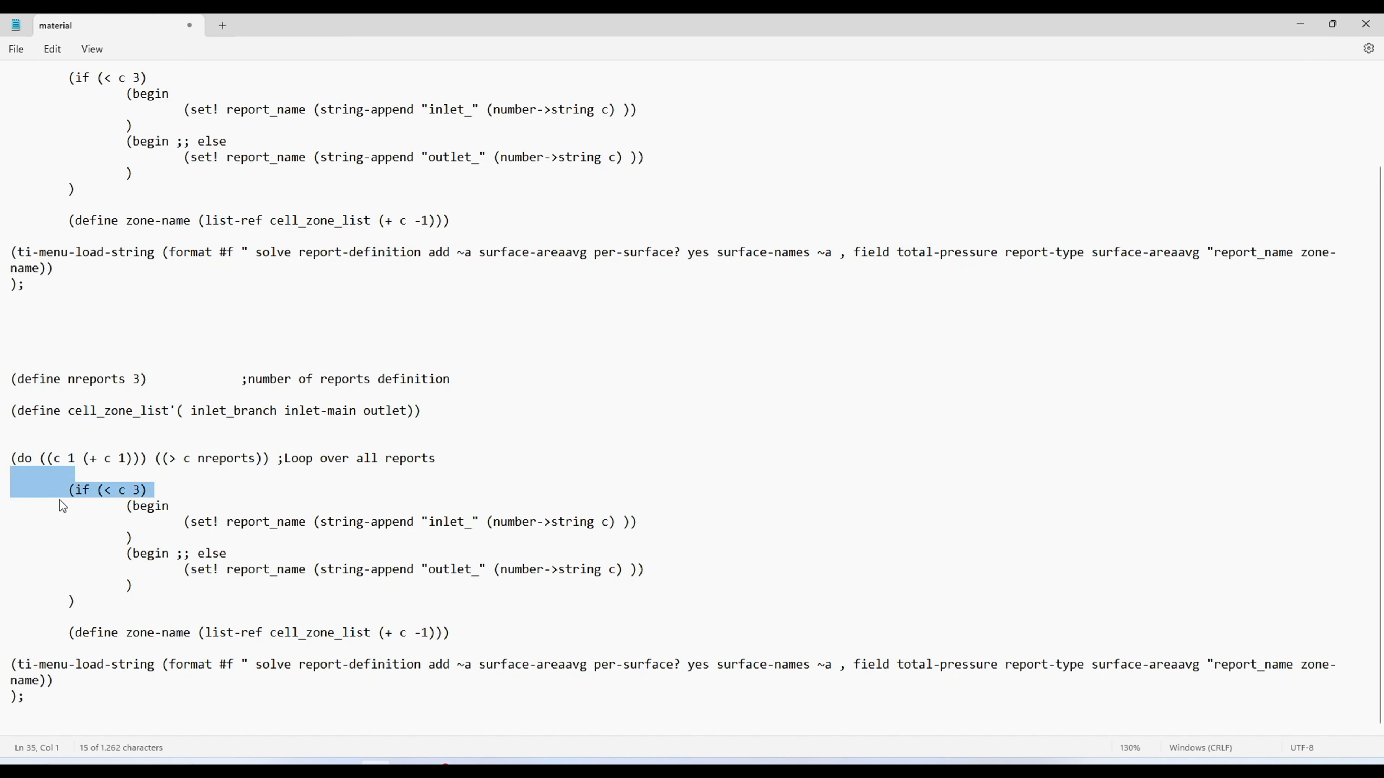
key(shift+Down)
key(shift+Down)
key(shift+Down)
key(shift+Down)
key(shift+Down)
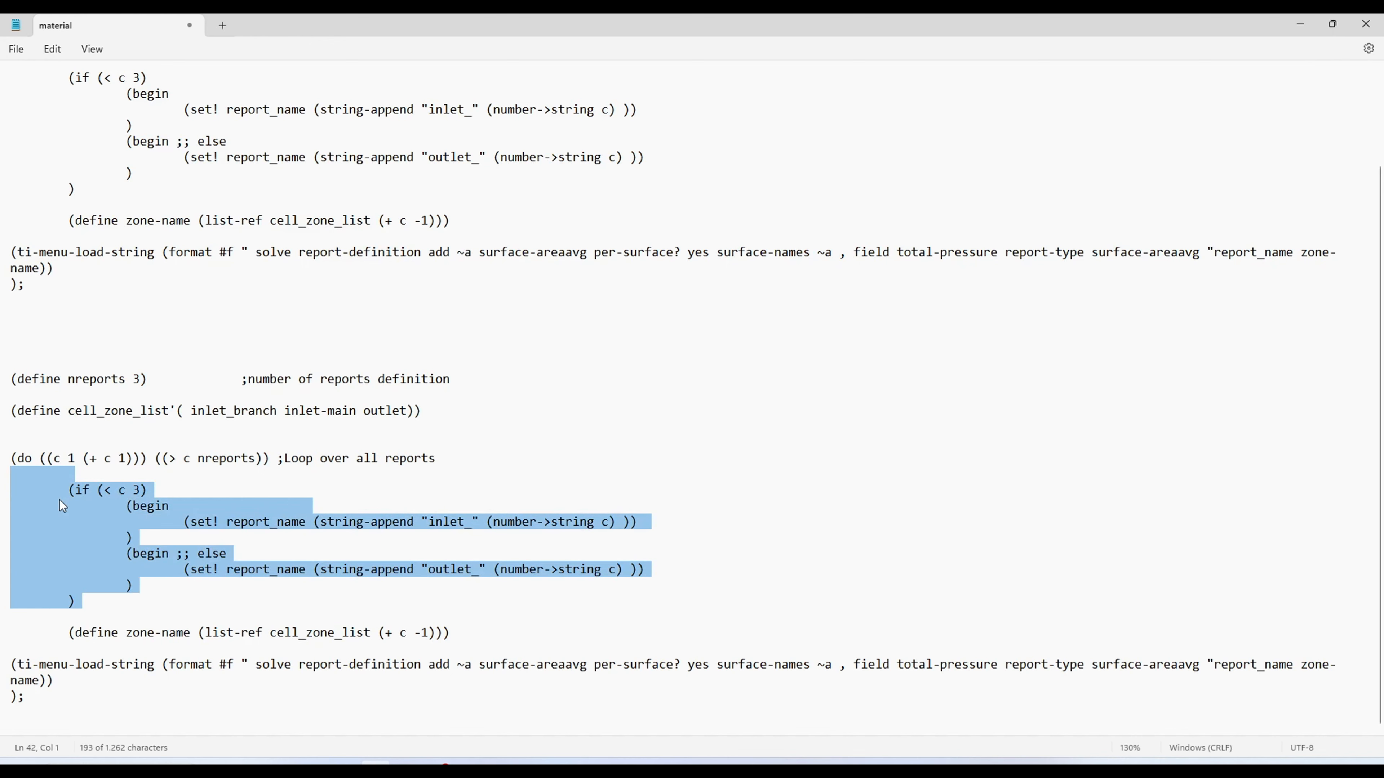
key(Delete)
key(Up)
key(Return)
Step: Duplicate the cell_zone_list definition on a new line directly beneath it in the second script
key(Up)
key(Up)
key(Up)
key(shift+End)
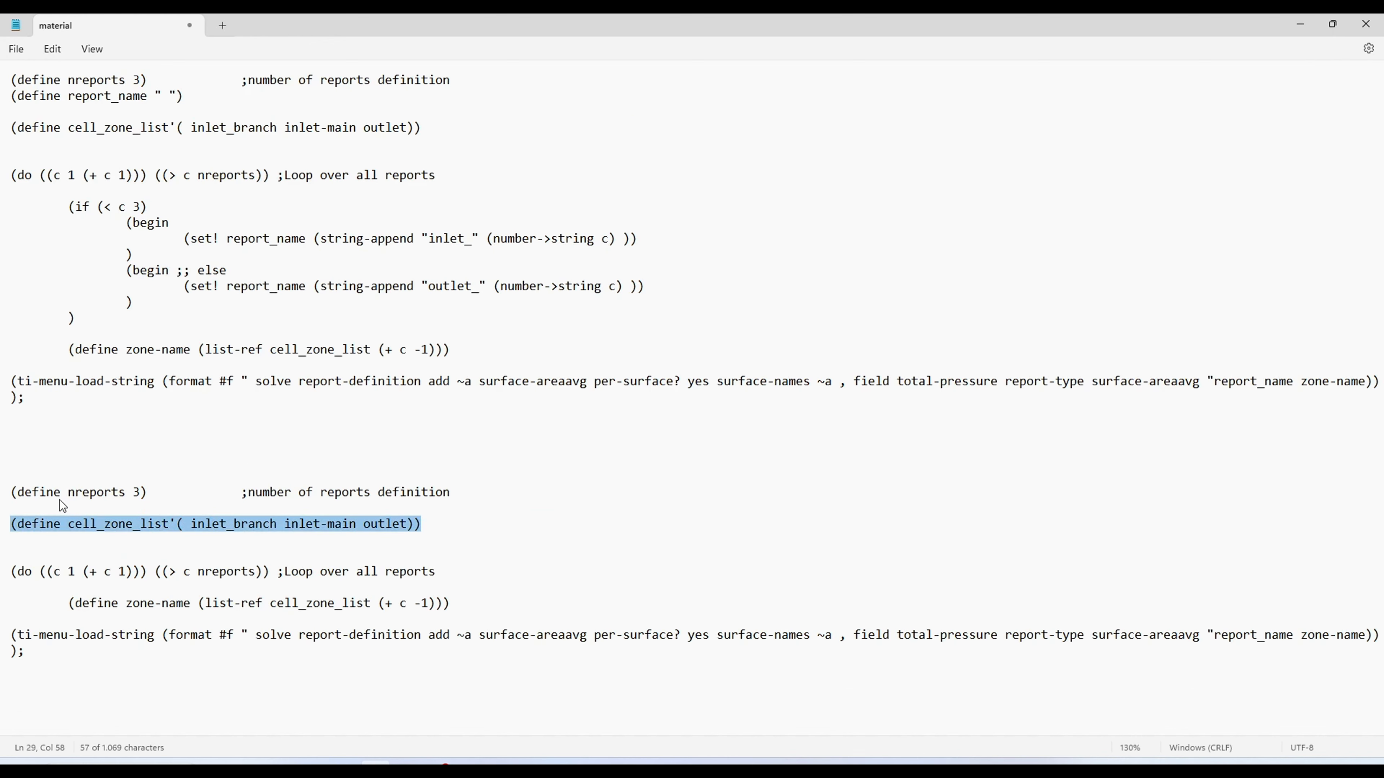
key(ctrl+c)
key(End)
key(Return)
key(ctrl+v)
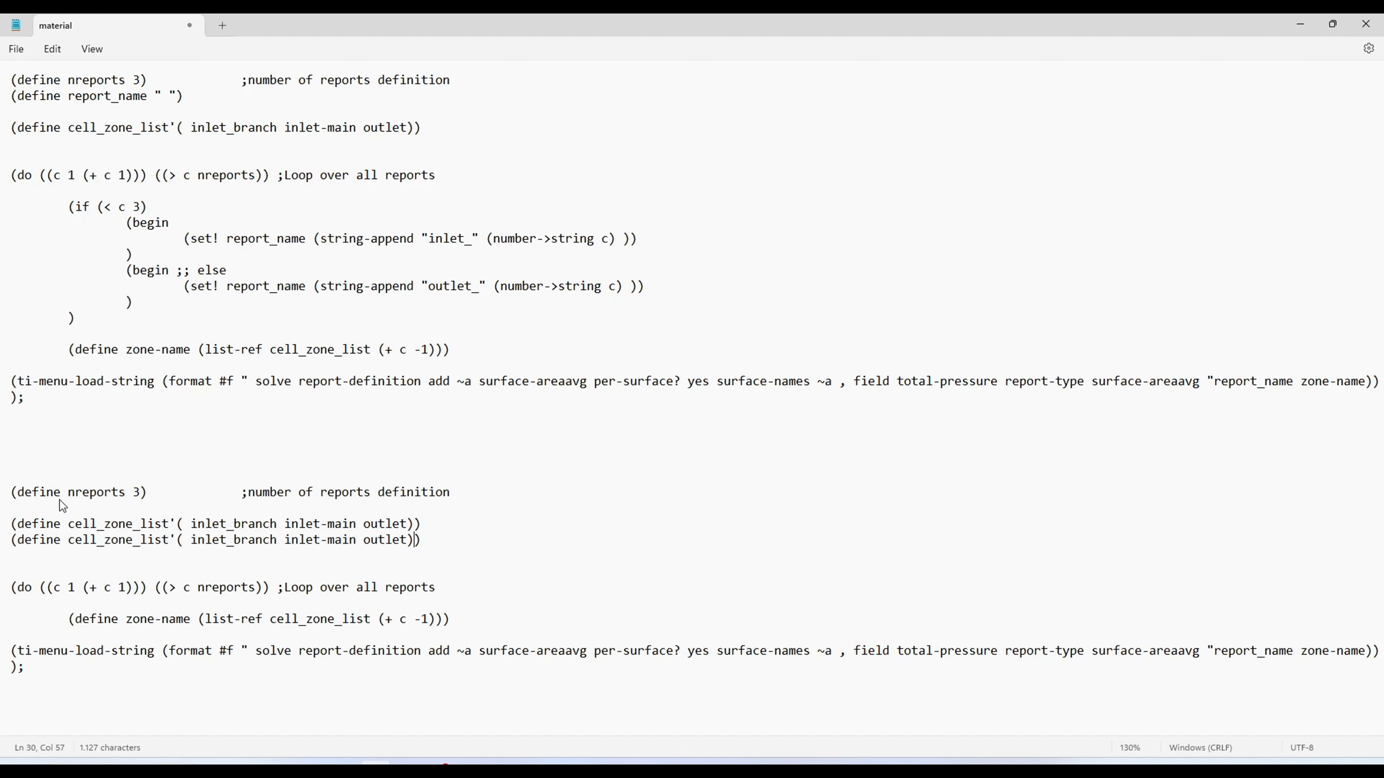
Step: Rename the list in the duplicated definition to report_def_list, keeping the entries inlet_branch, inlet-main and outlet
key(Left)
key(Left)
key(Left)
key(Left)
key(Left)
key(Left)
key(Left)
key(Left)
key(Left)
key(Left)
key(Left)
key(Left)
key(Left)
key(Left)
key(Left)
key(Left)
key(Left)
key(Left)
key(shift+Right)
key(shift+Right)
key(shift+Right)
key(shift+Right)
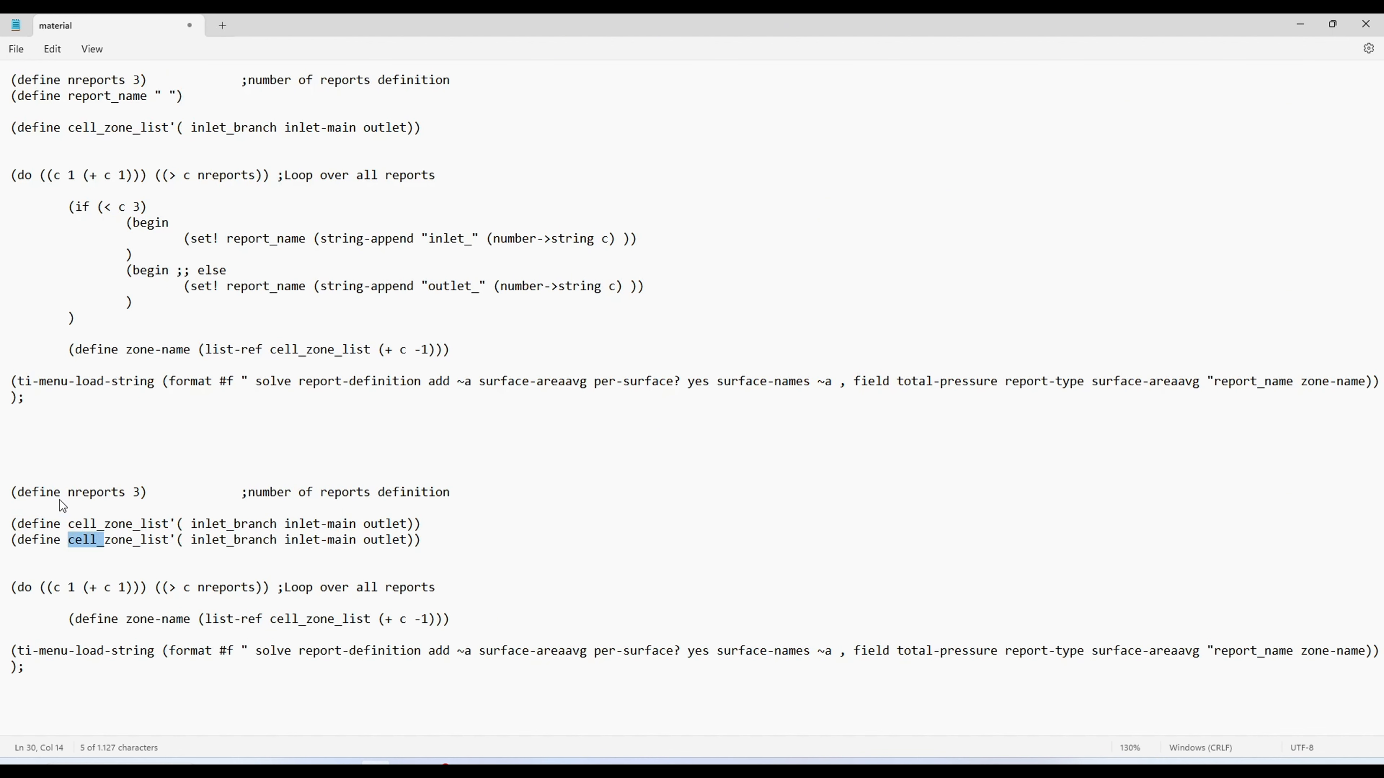
text(report)
key(Delete)
key(Delete)
key(Delete)
key(Delete)
key(Delete)
text(_def)
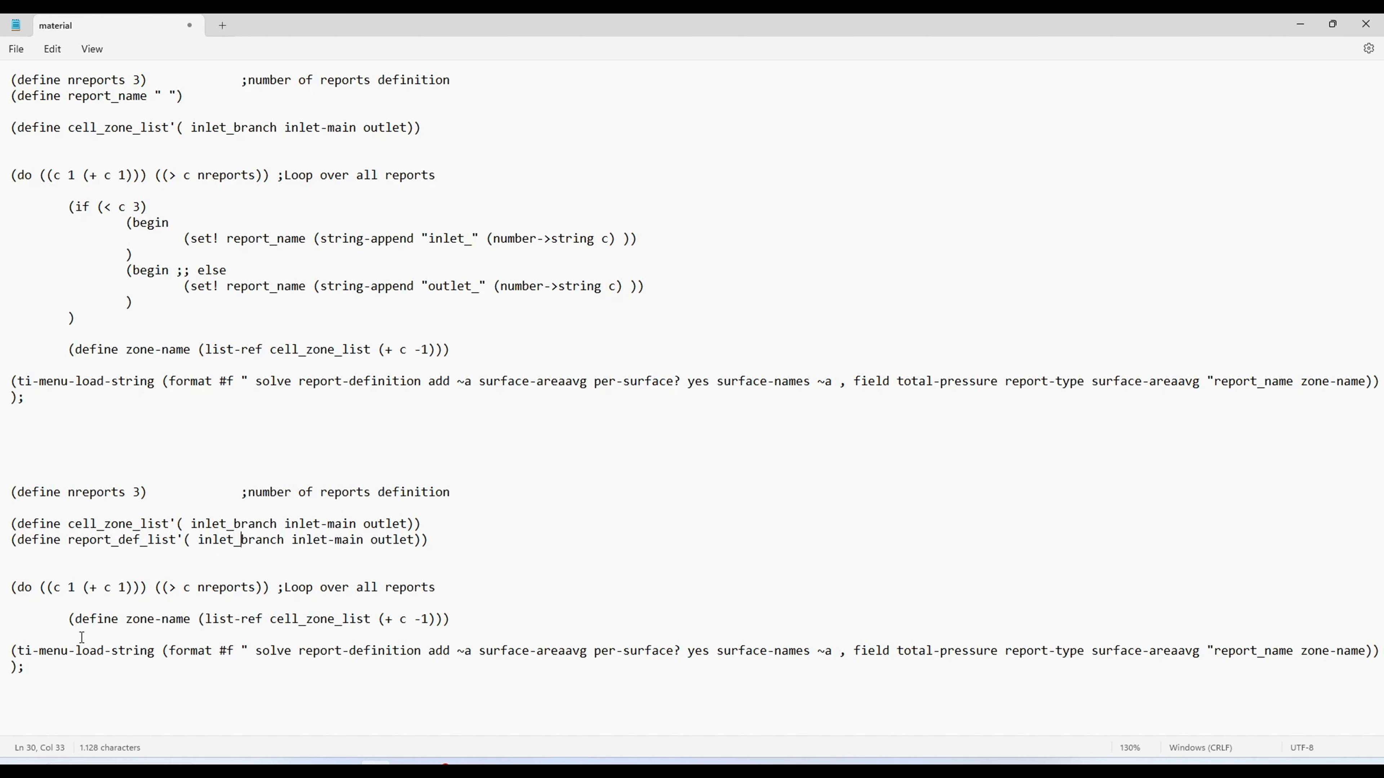
Step: Duplicate the zone-name definition inside the second script's loop and indent the new line to match
click(77, 620)
key(shift+End)
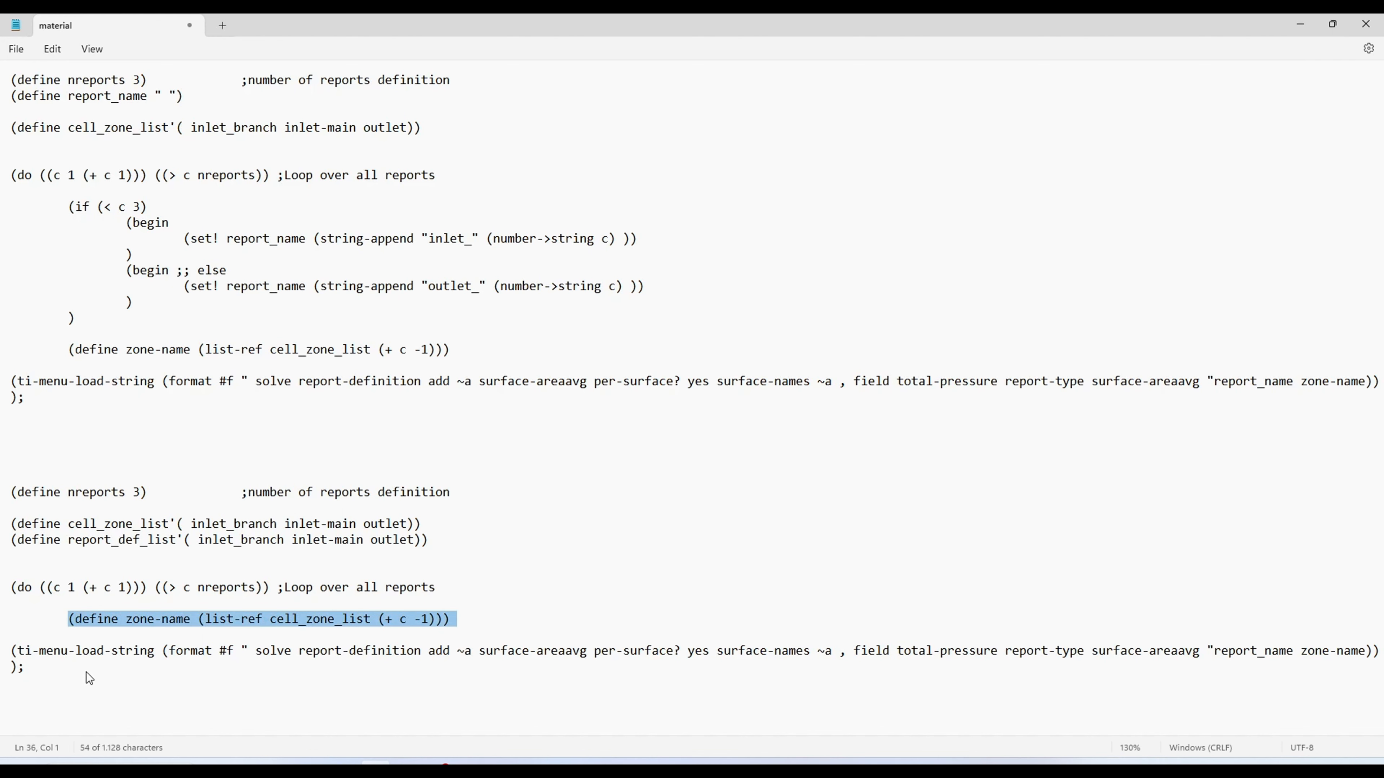
key(End)
key(Return)
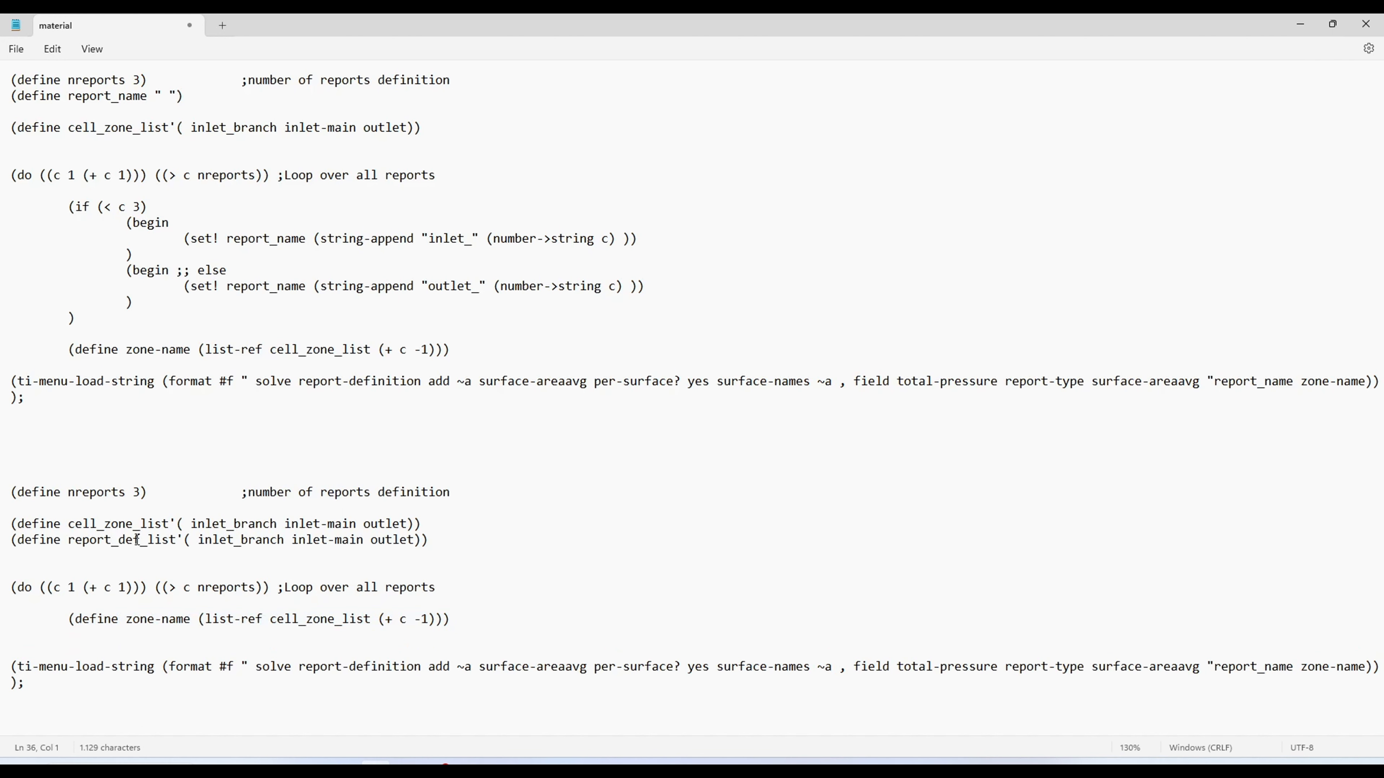
key(ctrl+v)
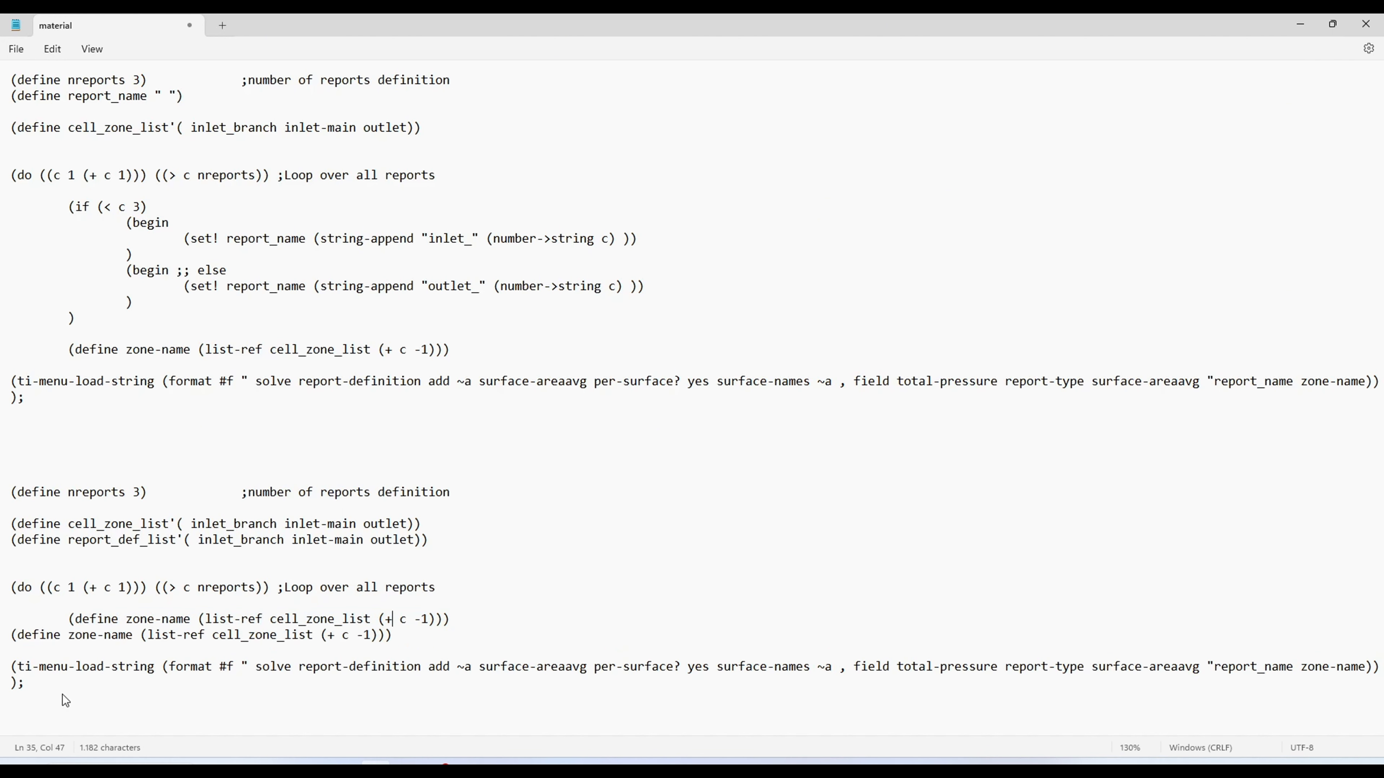
key(Right)
key(Right)
key(Right)
key(Right)
key(Left)
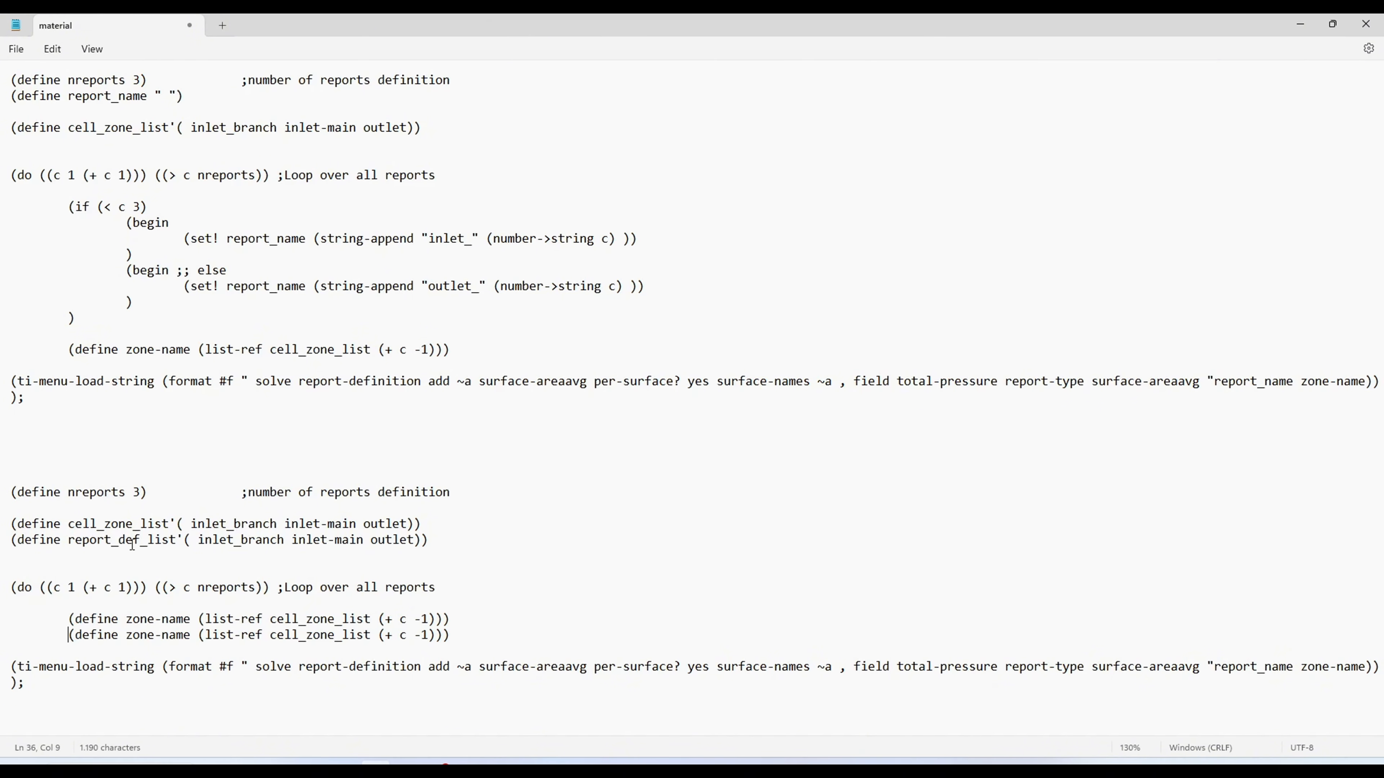
Step: Rename the variable in the second zone-name definition to report_name, matching the name used in the ti-menu-load-string line
drag(69, 543, 175, 547)
click(134, 635)
double_click(1253, 667)
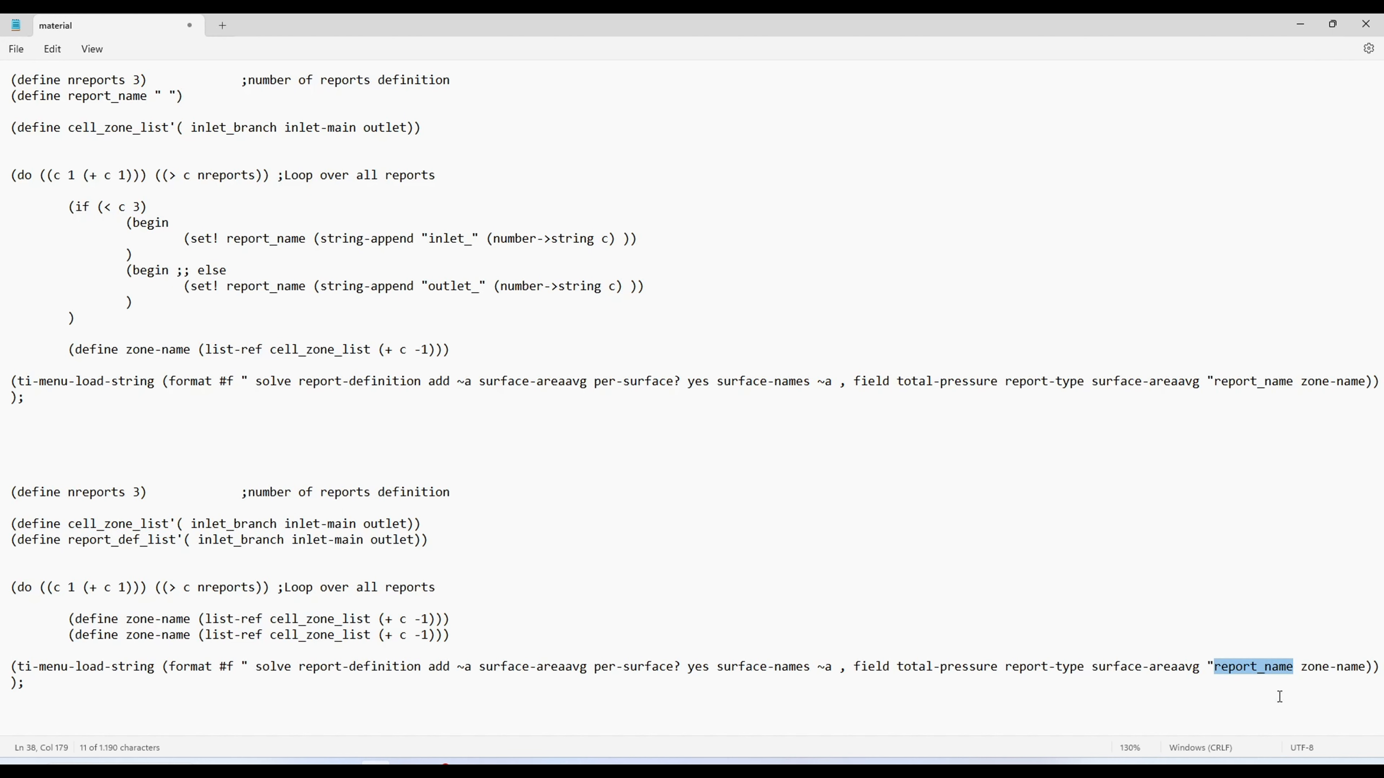
drag(127, 636, 134, 636)
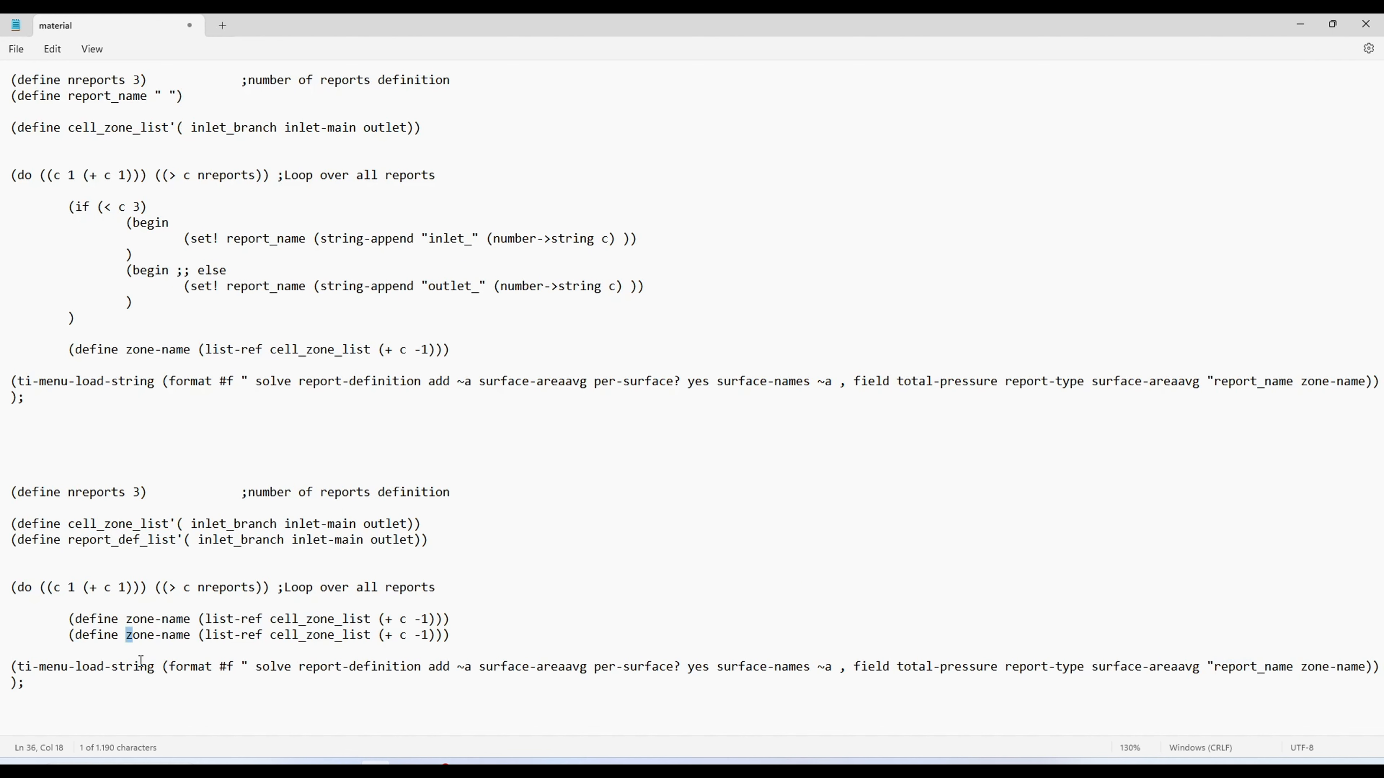
key(Left)
key(shift+Right)
key(shift+Right)
key(shift+Right)
key(shift+Right)
key(shift+Right)
key(shift+Right)
key(shift+Right)
key(shift+Right)
key(shift+Right)
key(ctrl+v)
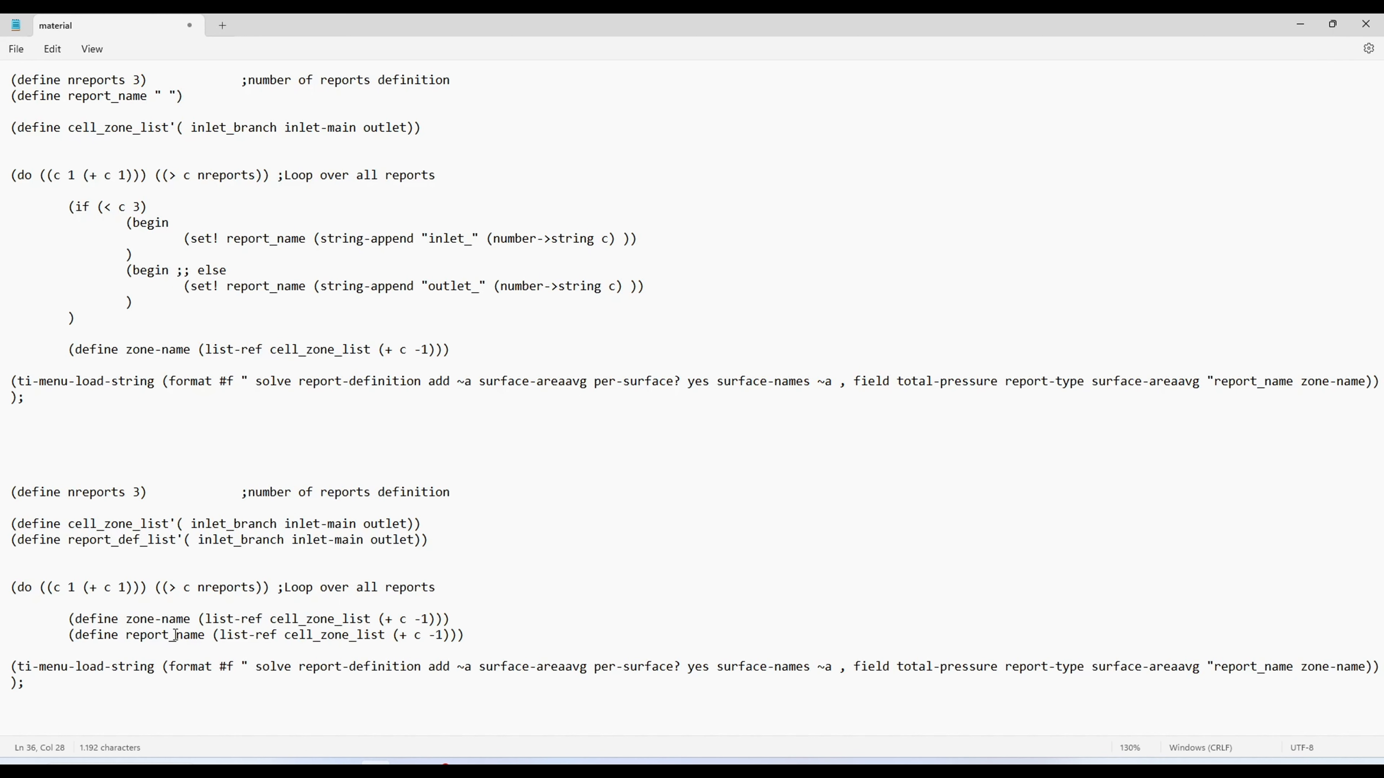
Step: Make the report_name definition reference report_def_list and insert a blank line between it and the zone-name definition
drag(284, 639, 284, 649)
drag(69, 541, 177, 542)
click(290, 637)
key(ctrl+Left)
key(ctrl+shift+Right)
key(ctrl+v)
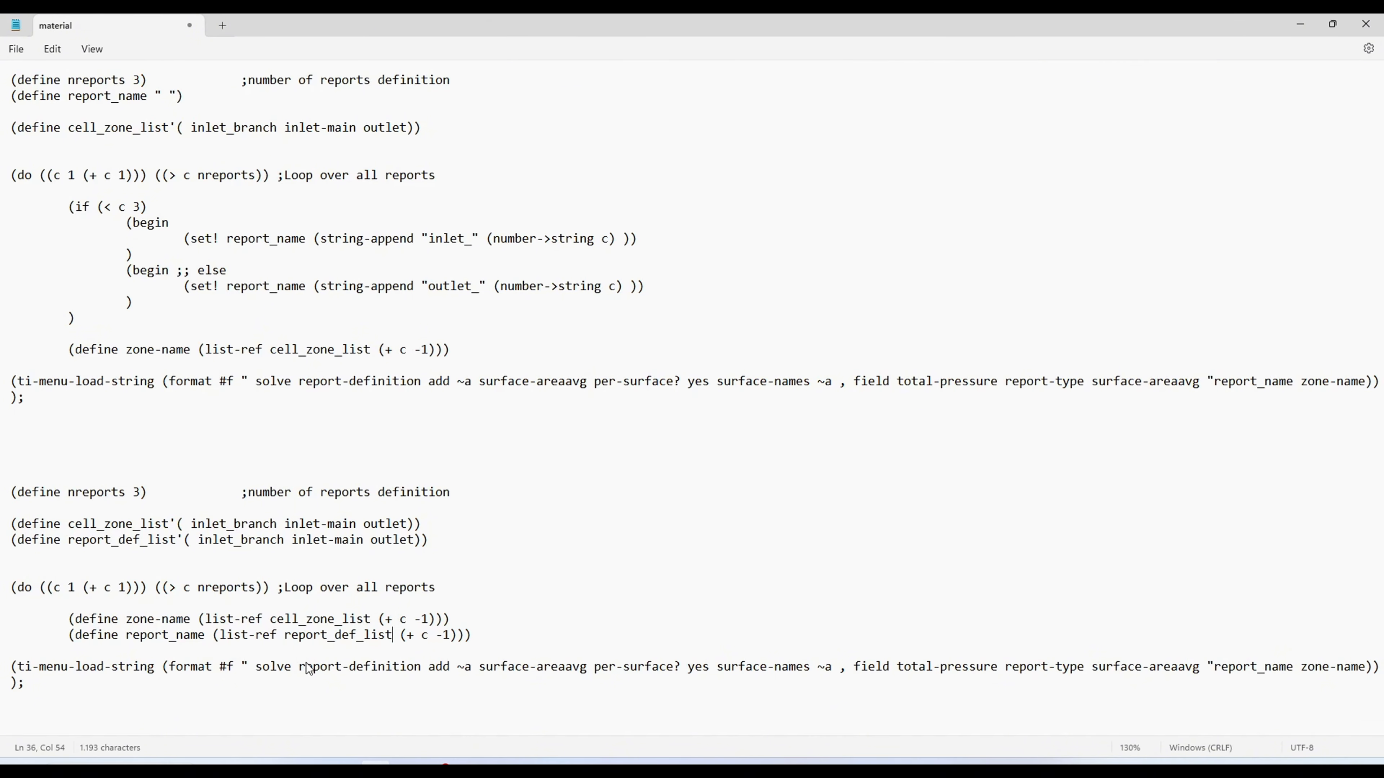
key(Up)
key(Return)
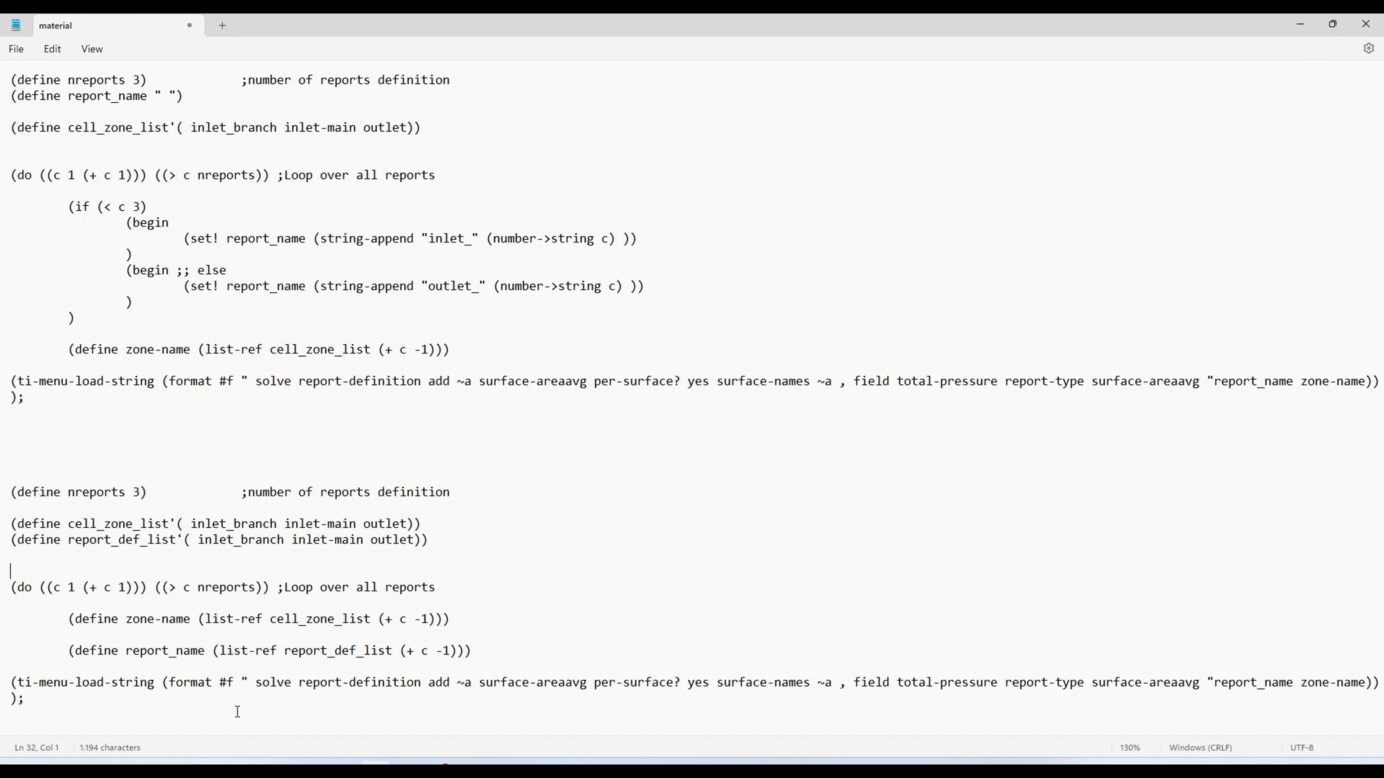
key(Up)
key(Up)
key(Up)
key(Up)
Step: Compare the existing report definitions in Fluent's outline with the names listed in report_def_list in the material script
key(alt+Tab)
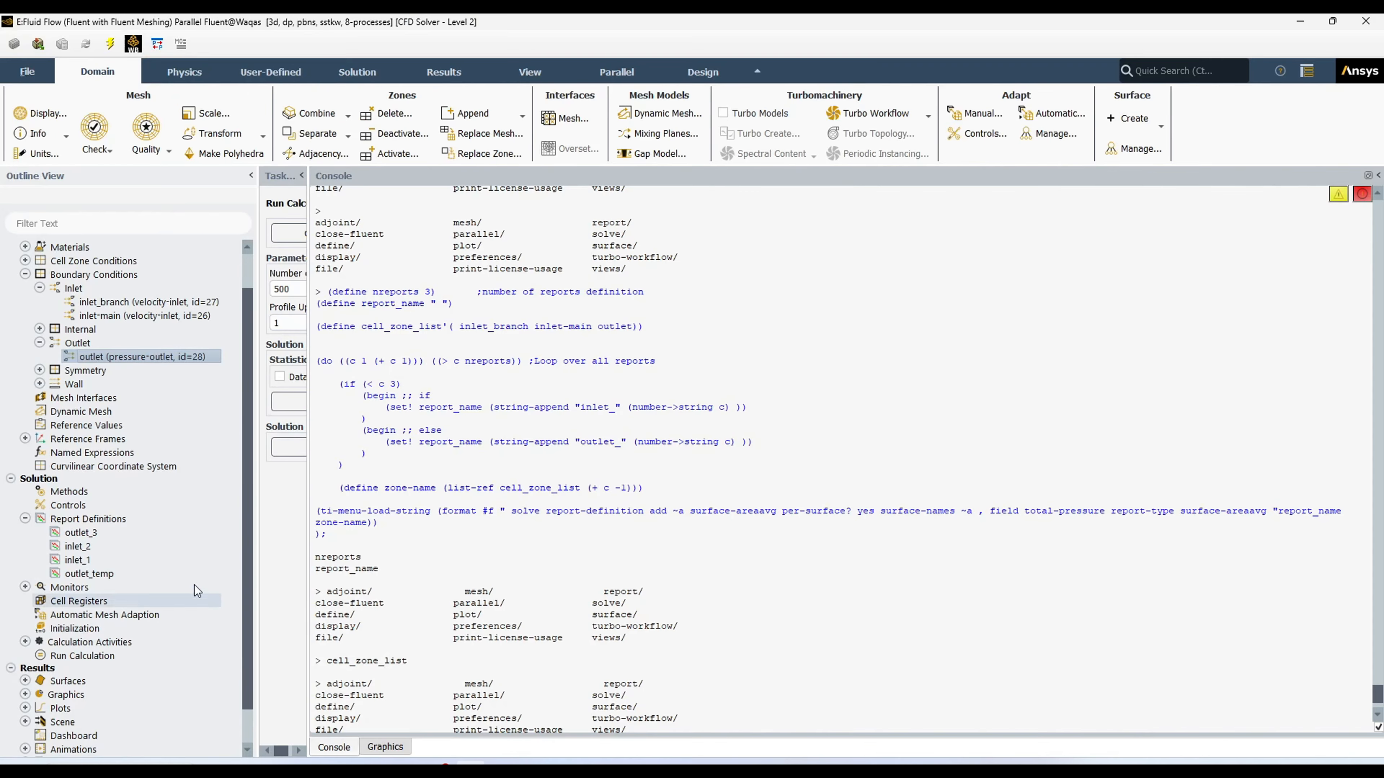
scroll(98, 578, down, 1)
click(93, 494)
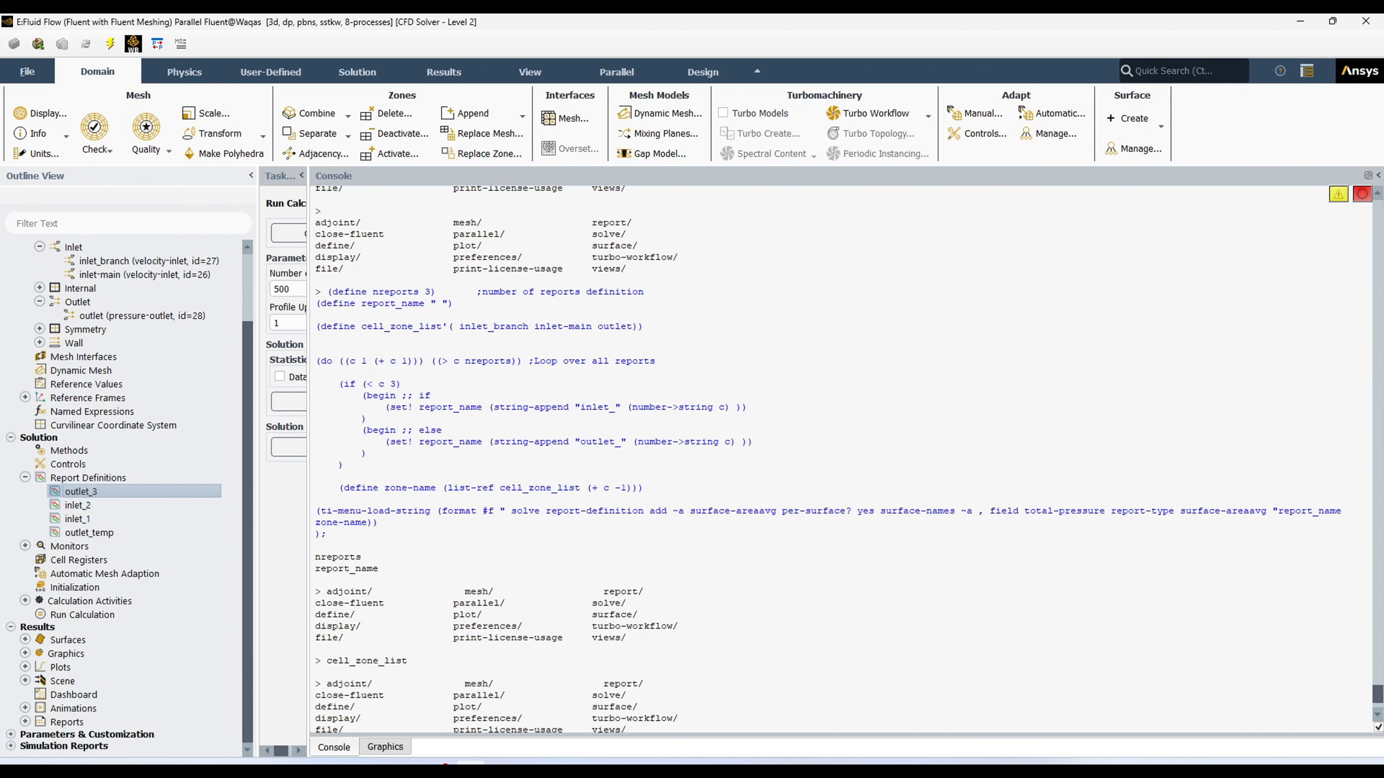
click(376, 763)
drag(198, 542, 271, 546)
click(32, 700)
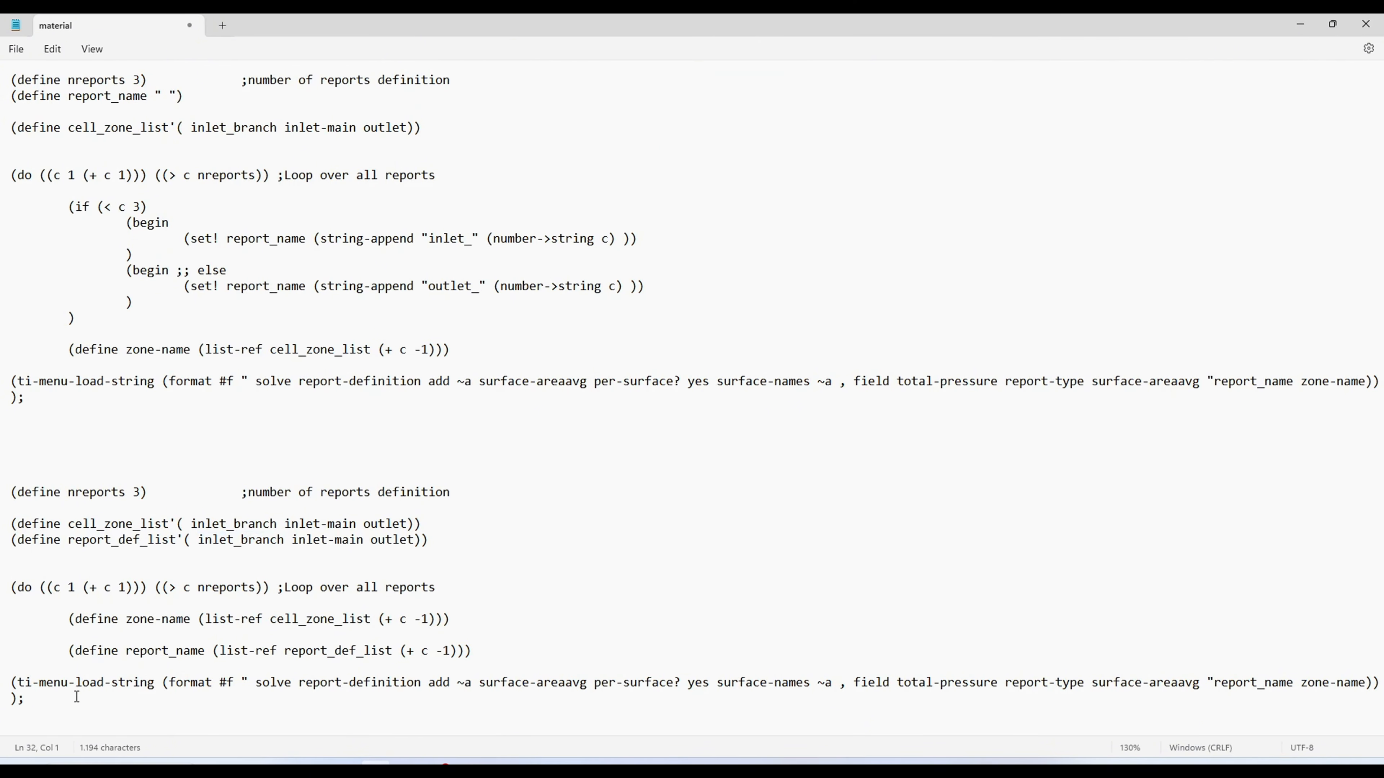
Step: Copy the complete second script and run it in the Fluent console to create the report definitions from report_def_list
drag(33, 700, 3, 493)
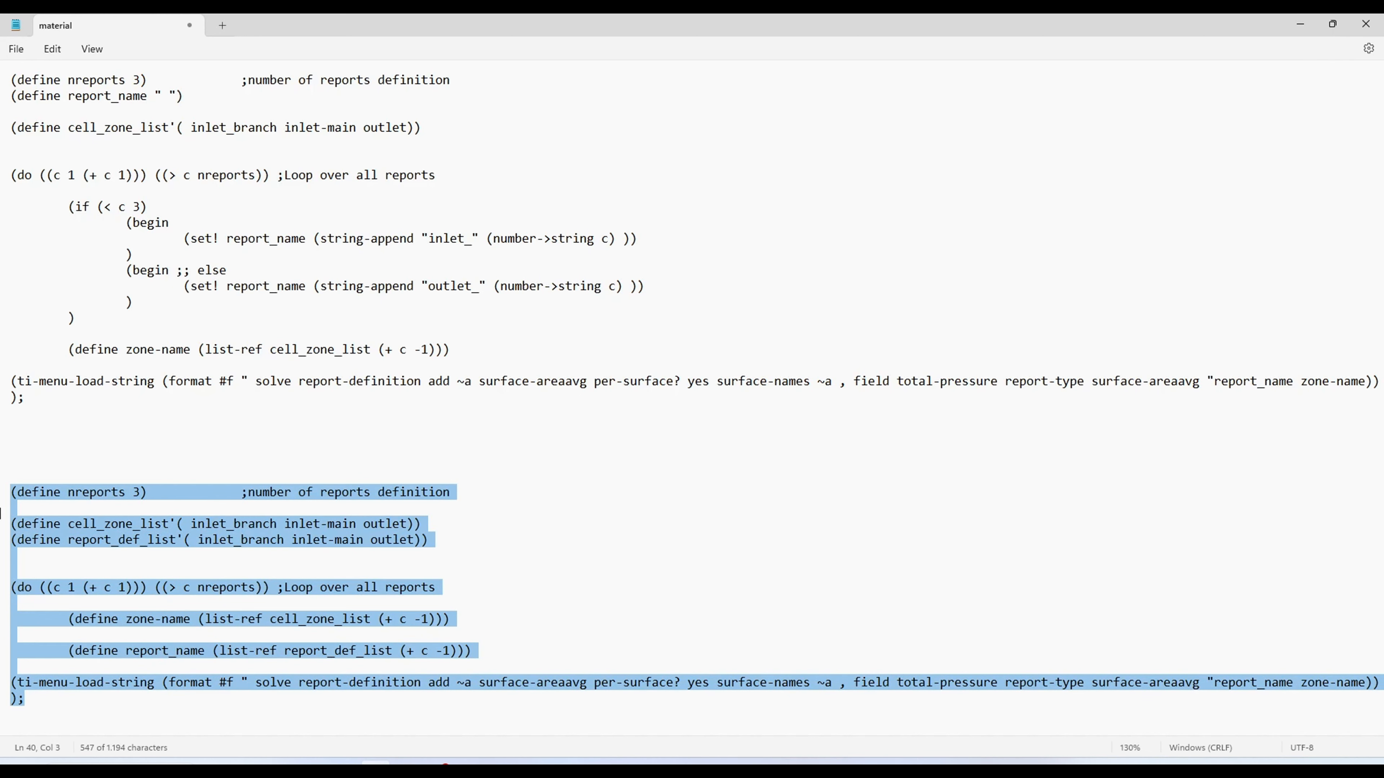
key(ctrl+c)
click(472, 764)
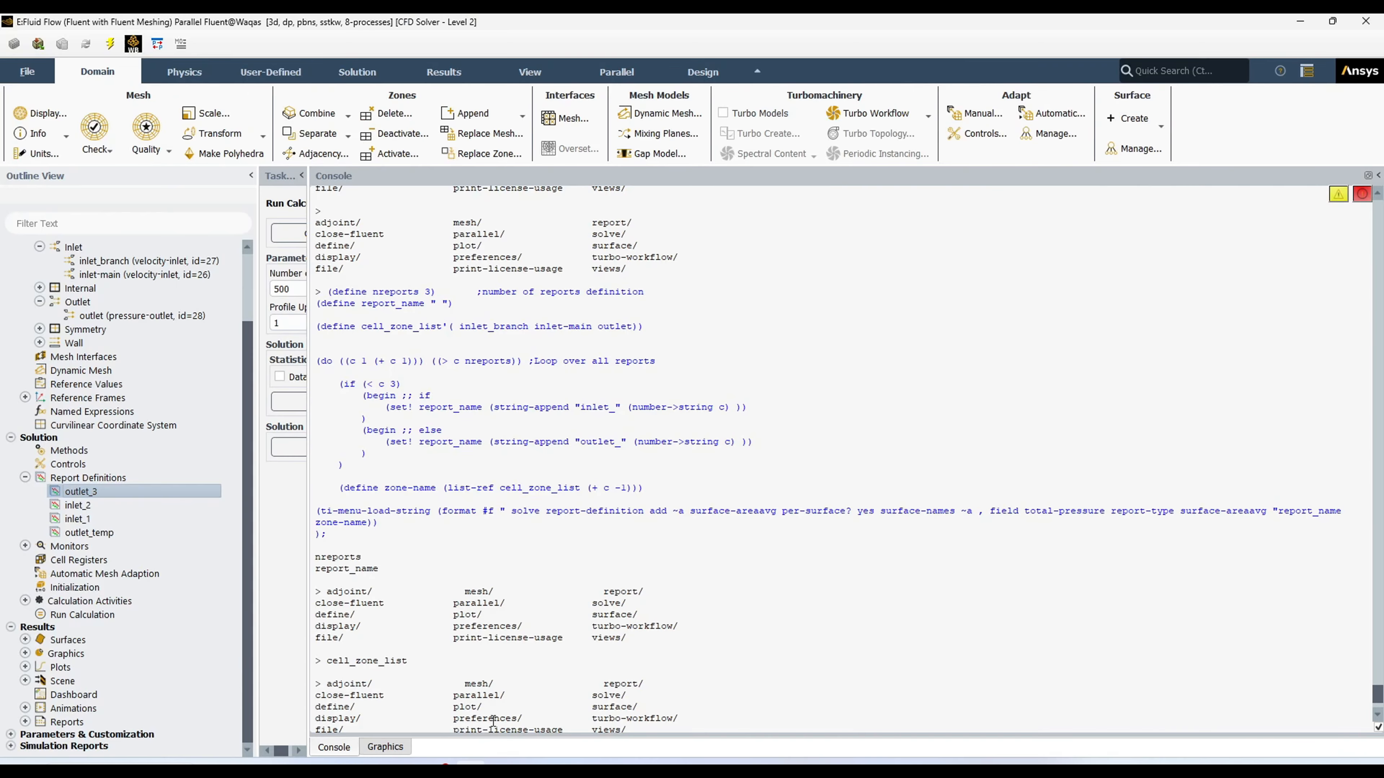
key(ctrl+v)
key(ctrl+v)
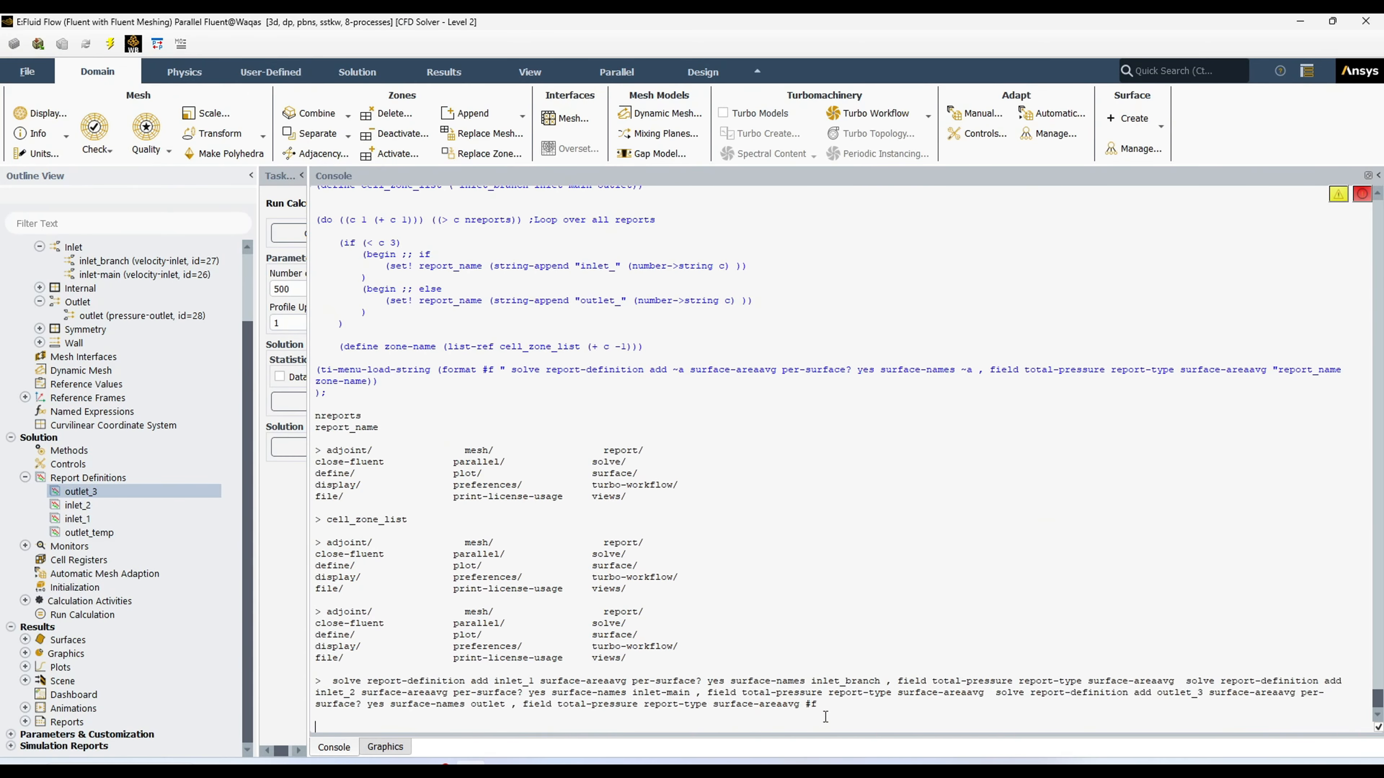
key(Return)
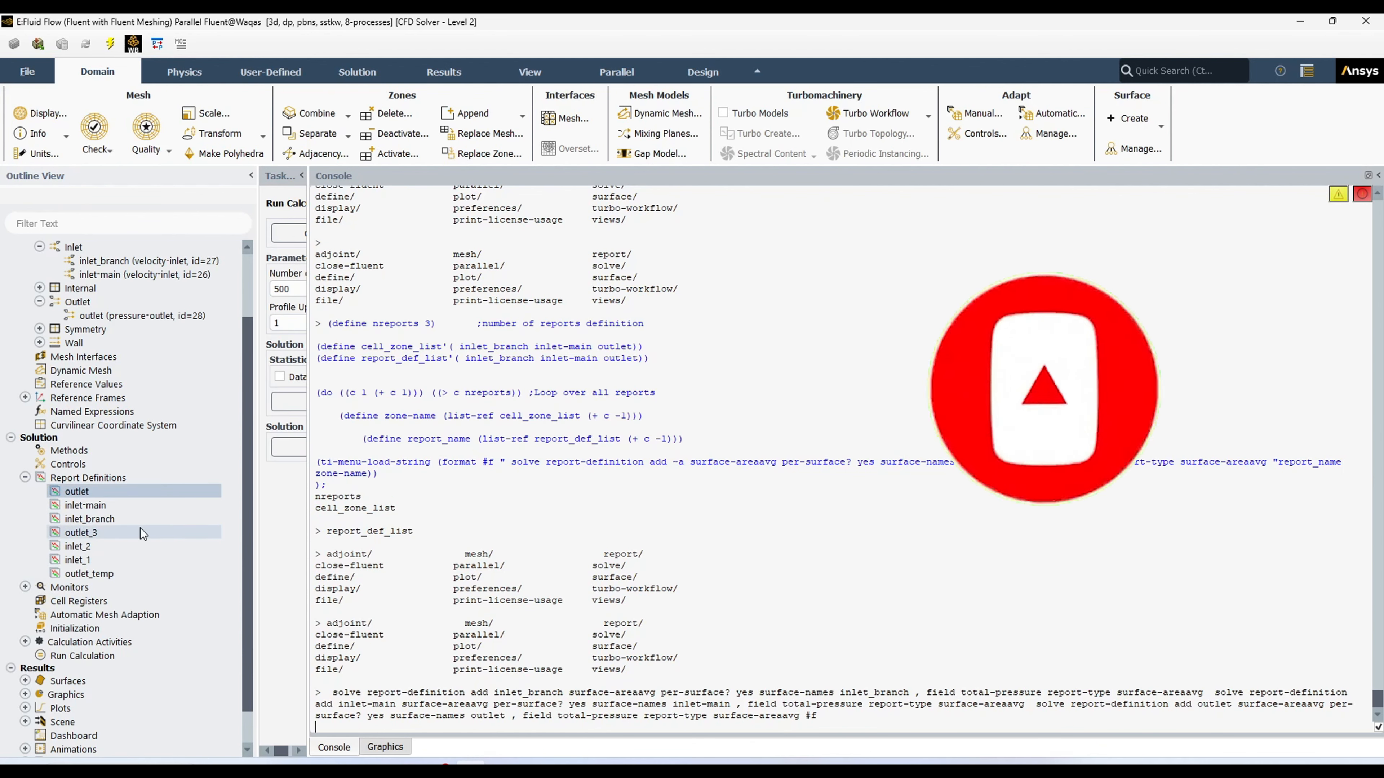
Step: Switch to Notepad and review the velocity-inlet commands for inlet-main and inlet_branch in the material_properties journal
click(376, 768)
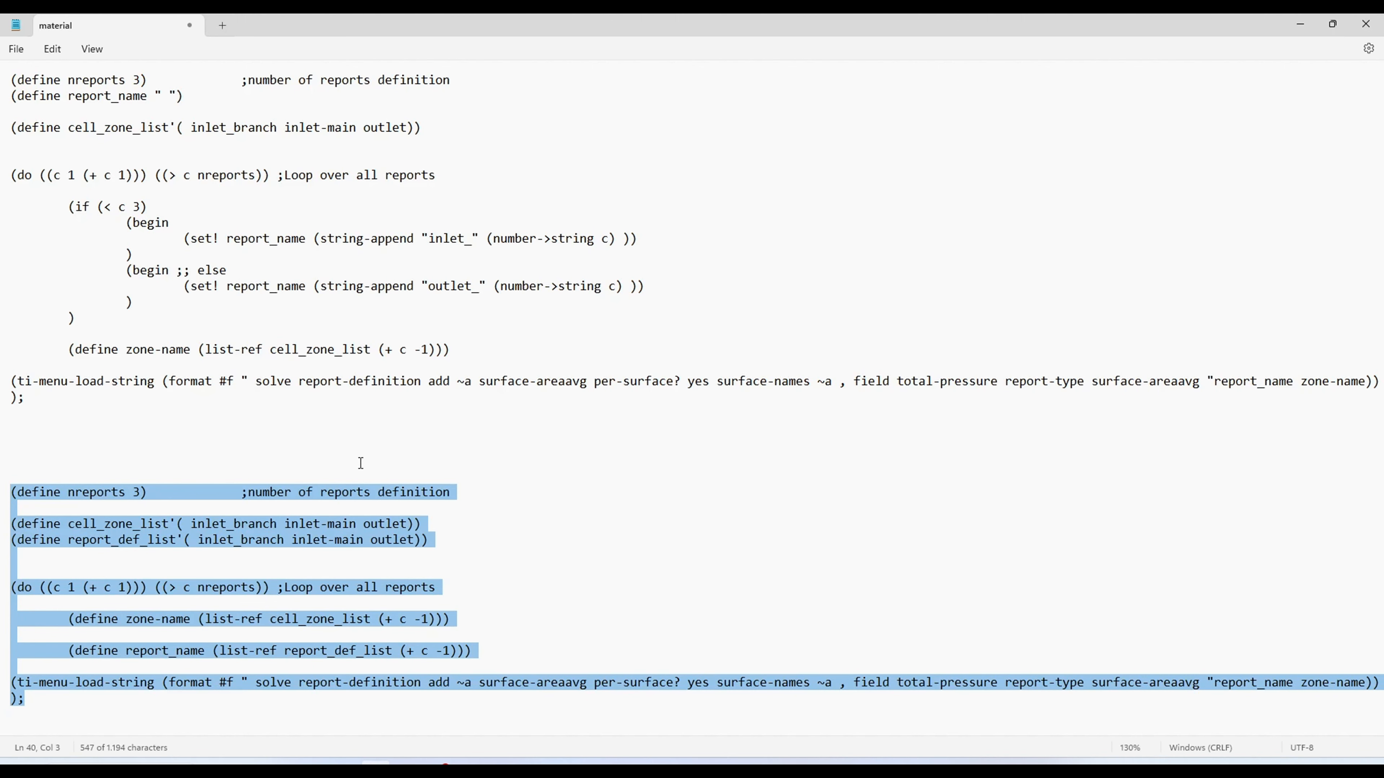
click(173, 698)
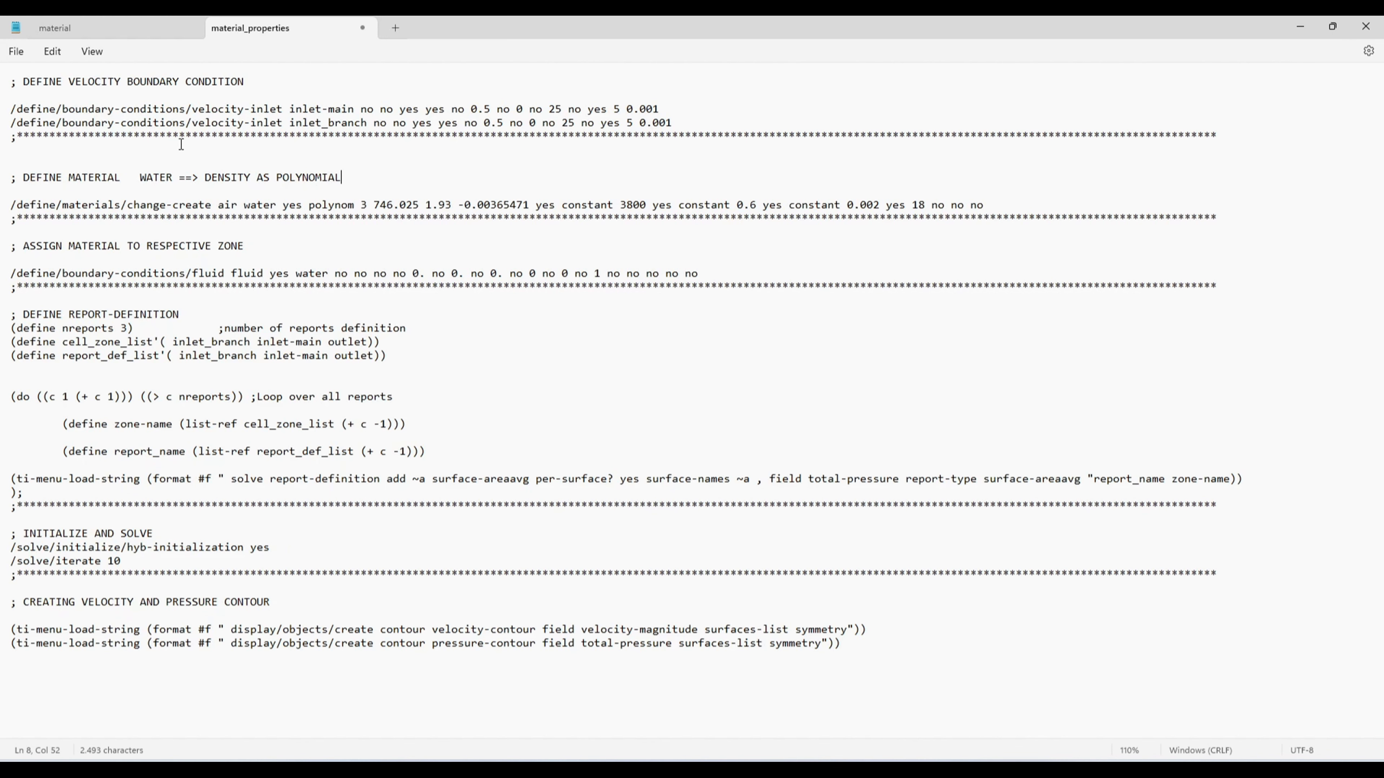
click(23, 81)
drag(84, 87, 222, 90)
click(148, 124)
drag(11, 109, 654, 126)
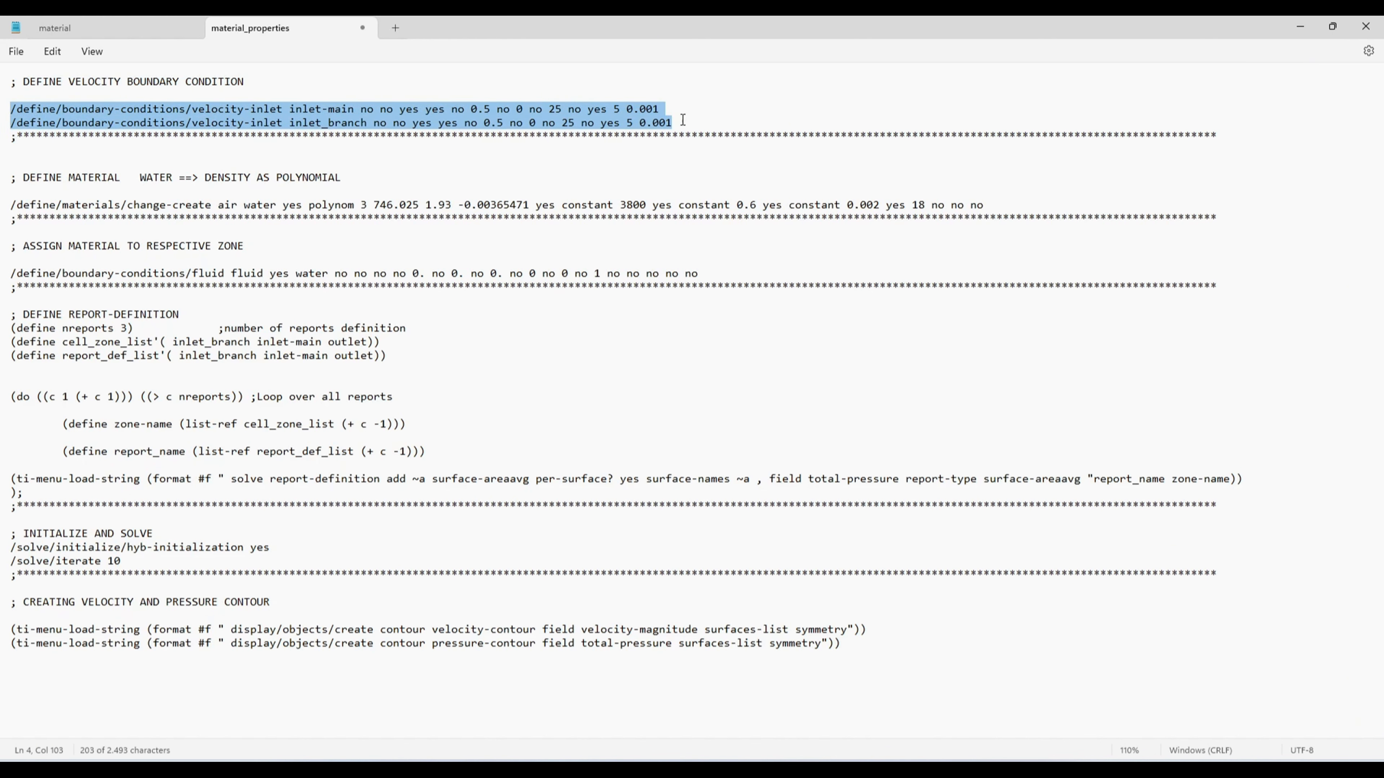
click(316, 121)
drag(289, 110, 362, 123)
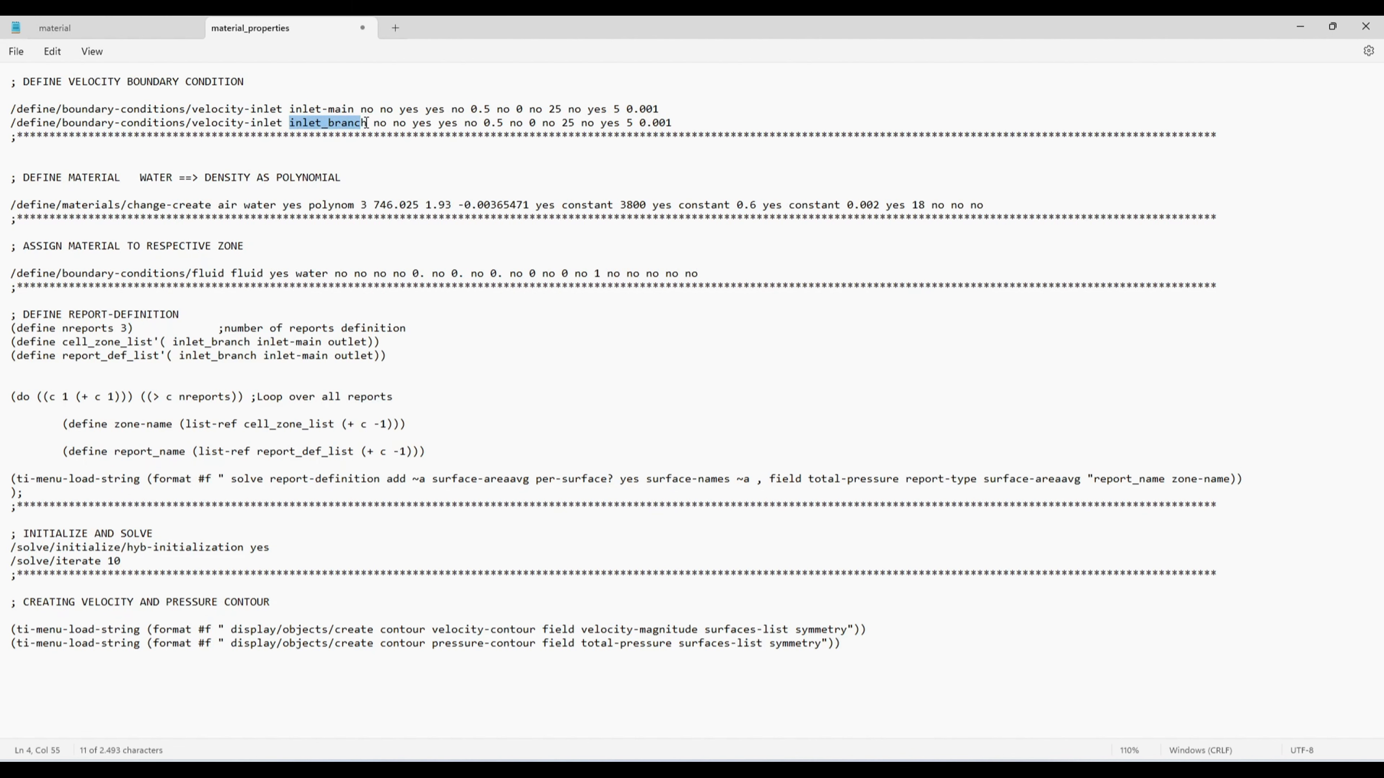
Step: Review the material definition command for water and its polynomial density coefficients
click(107, 205)
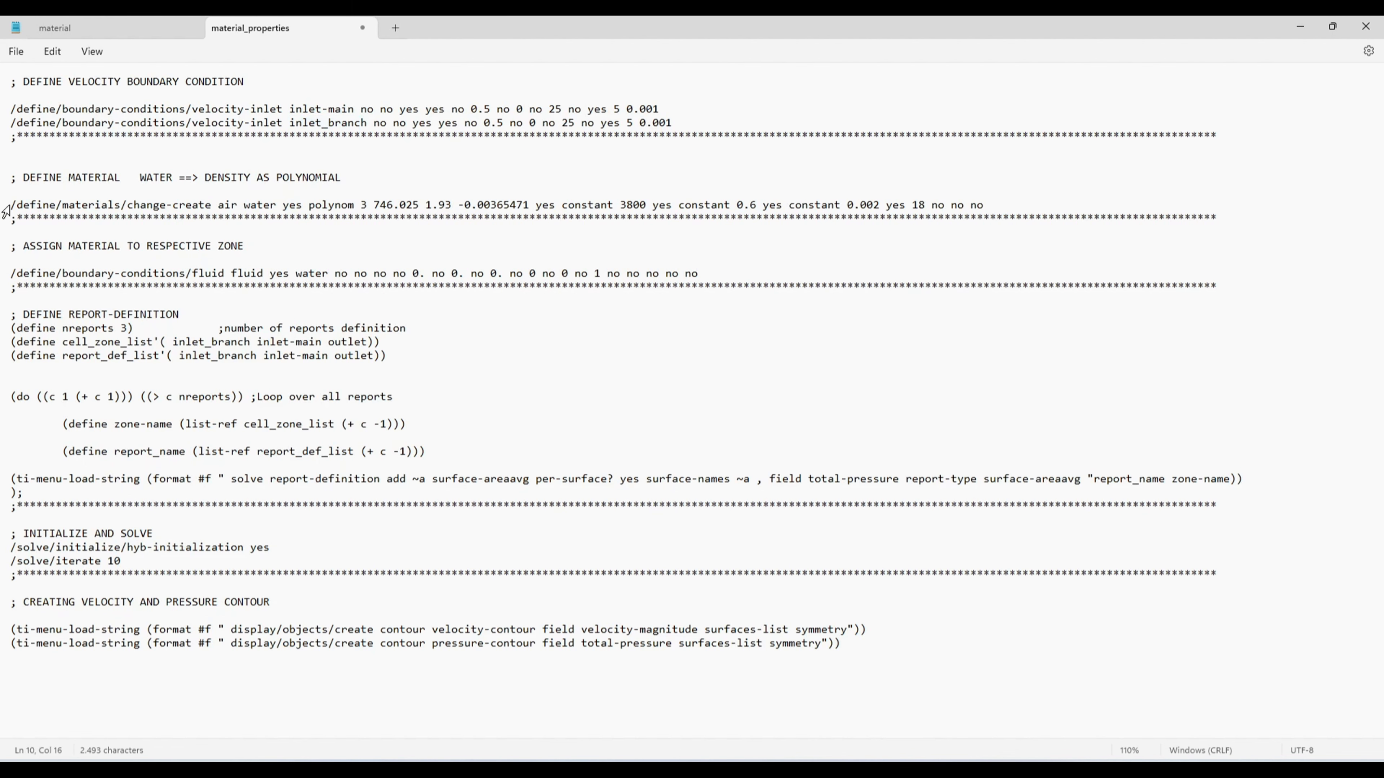
click(5, 211)
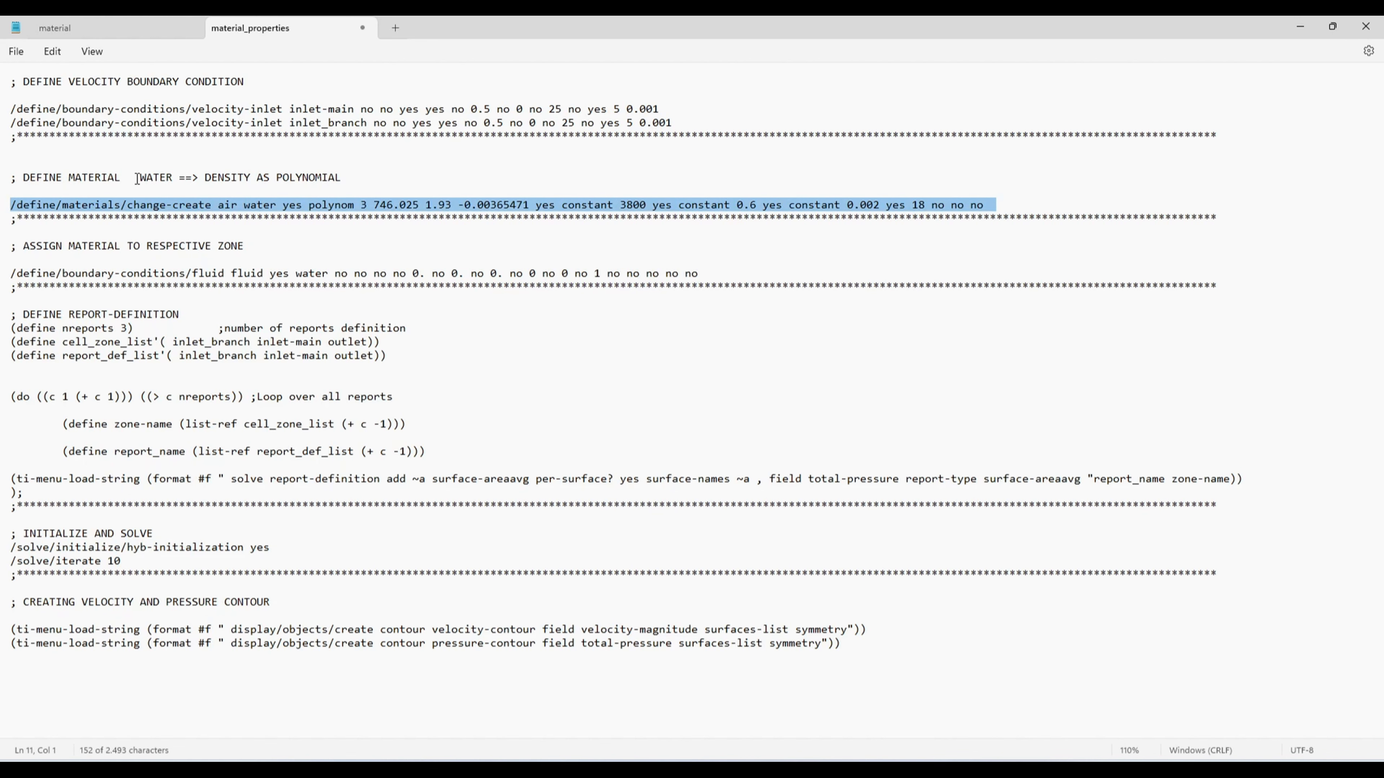
drag(208, 180, 260, 181)
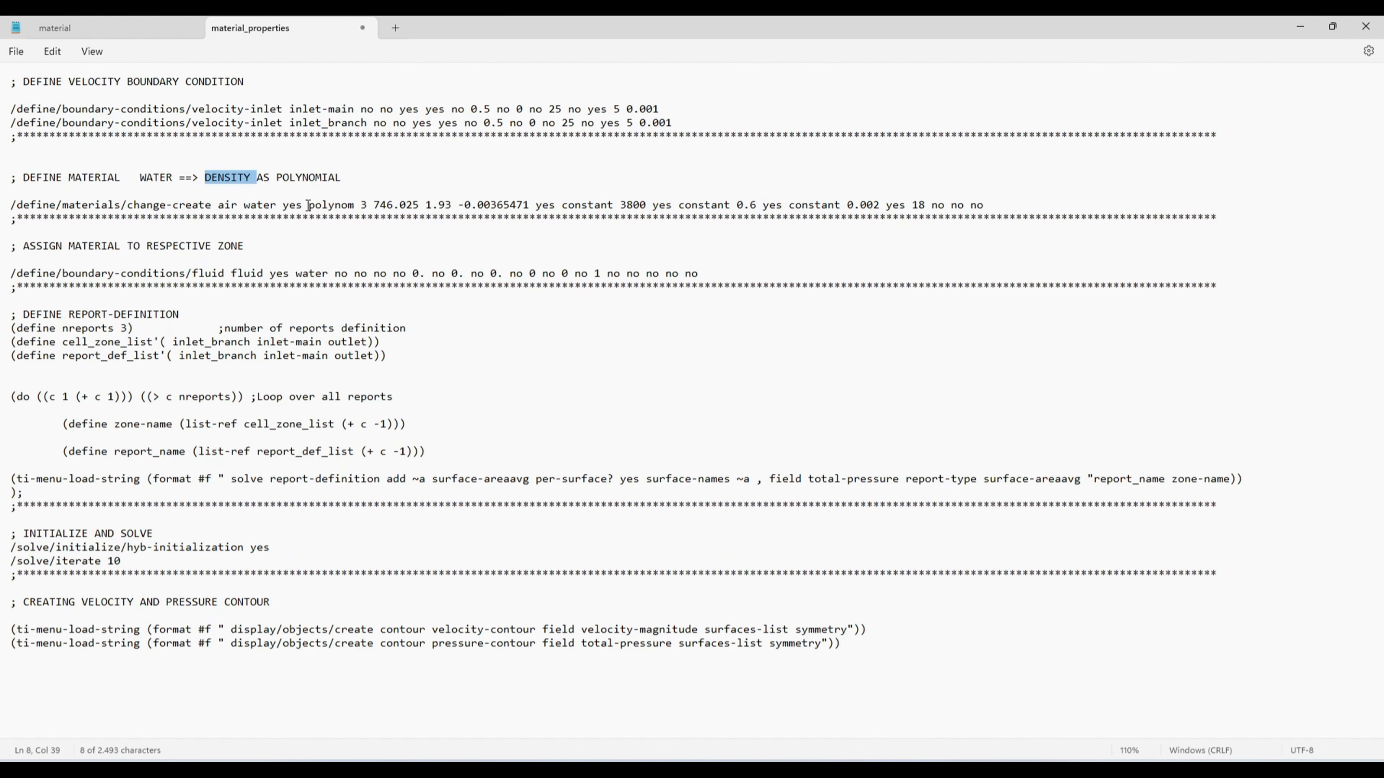
drag(308, 206, 537, 208)
click(358, 306)
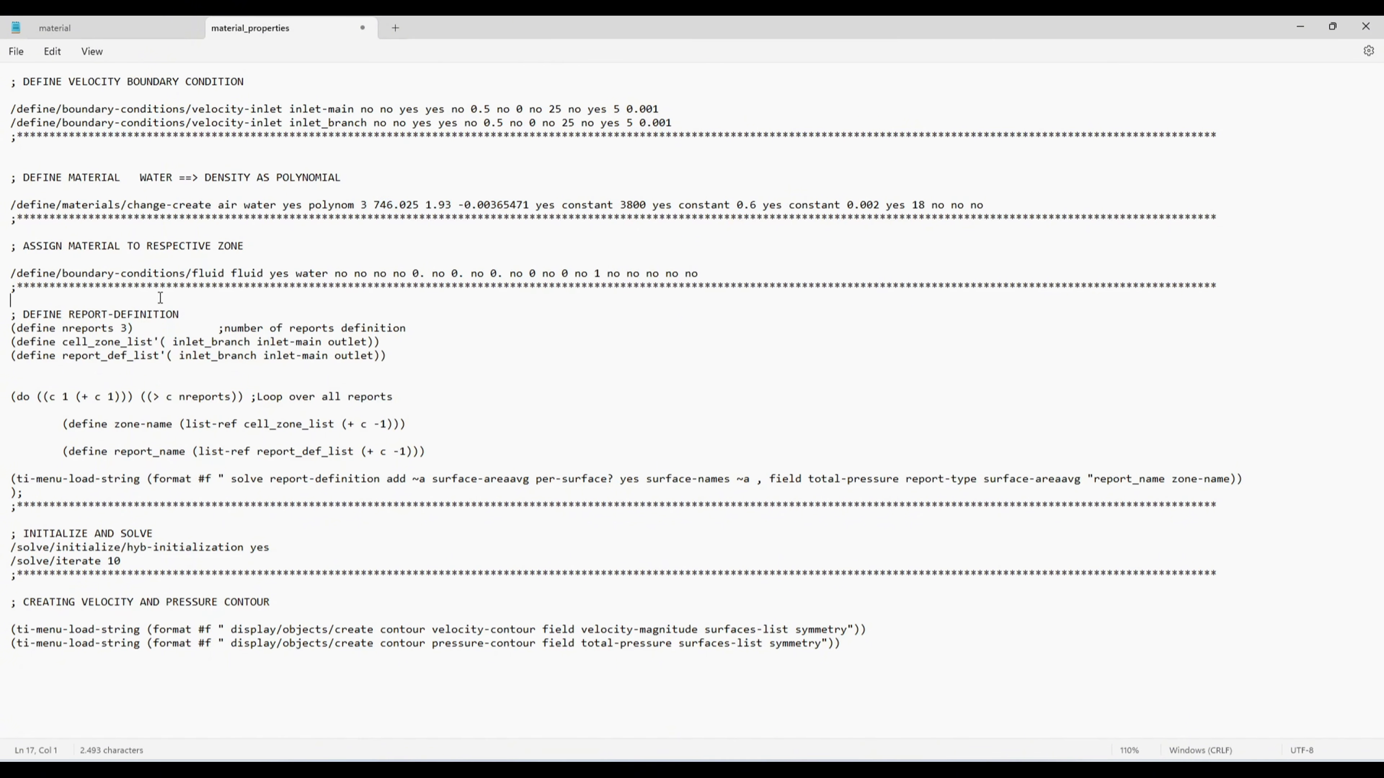
Step: Change the material assignment comment to read ASSIGN MATERIAL TO RESPECTIVE CELL-ZONE and review the fluid zone command below it
click(24, 248)
drag(26, 249, 243, 249)
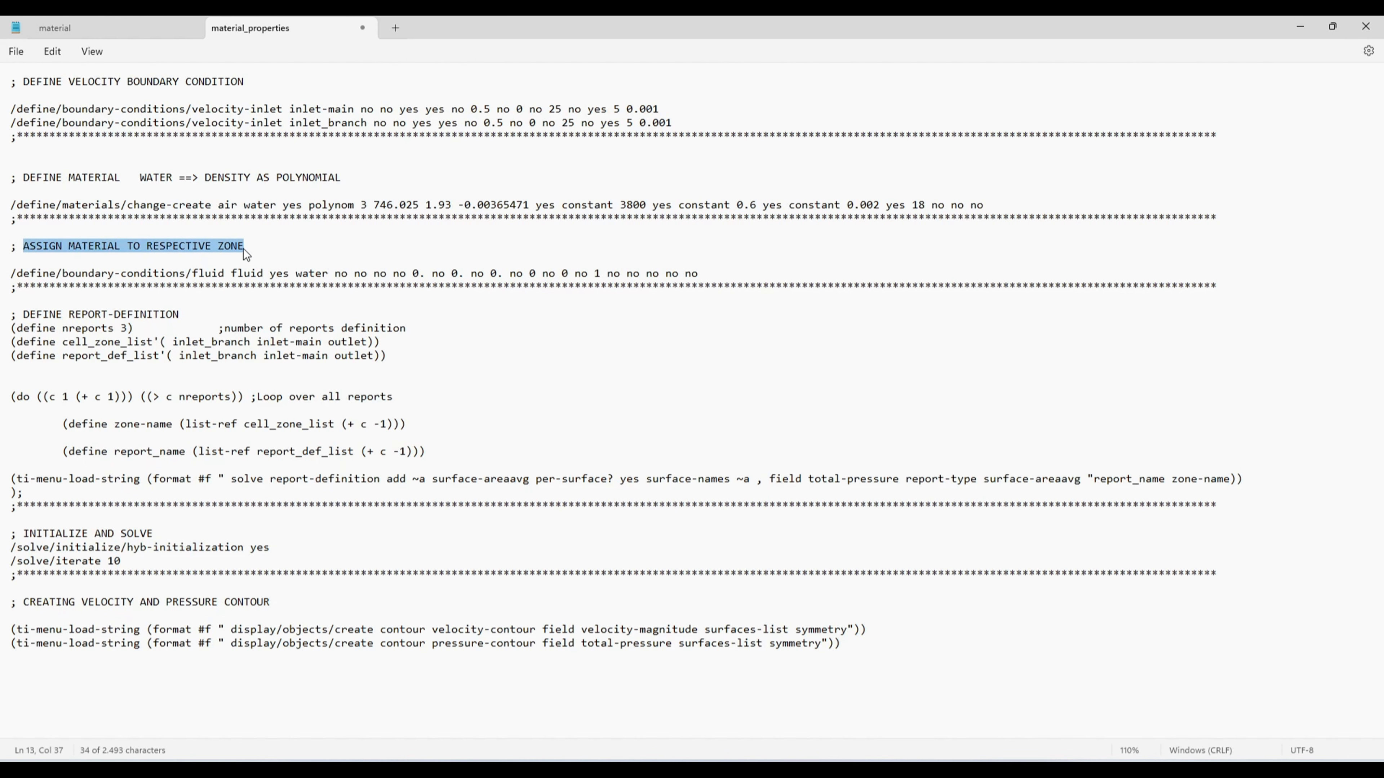
click(218, 245)
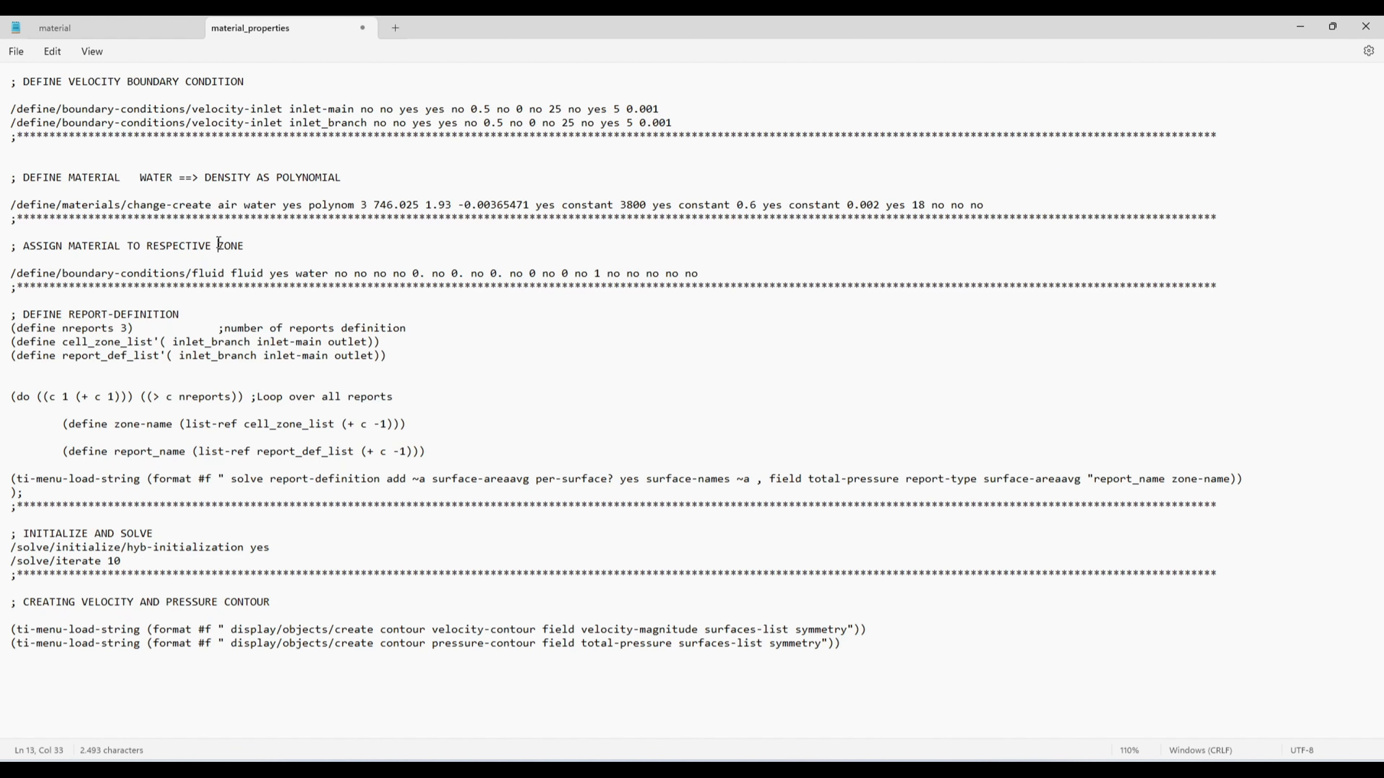
text(CELL-)
drag(10, 274, 684, 275)
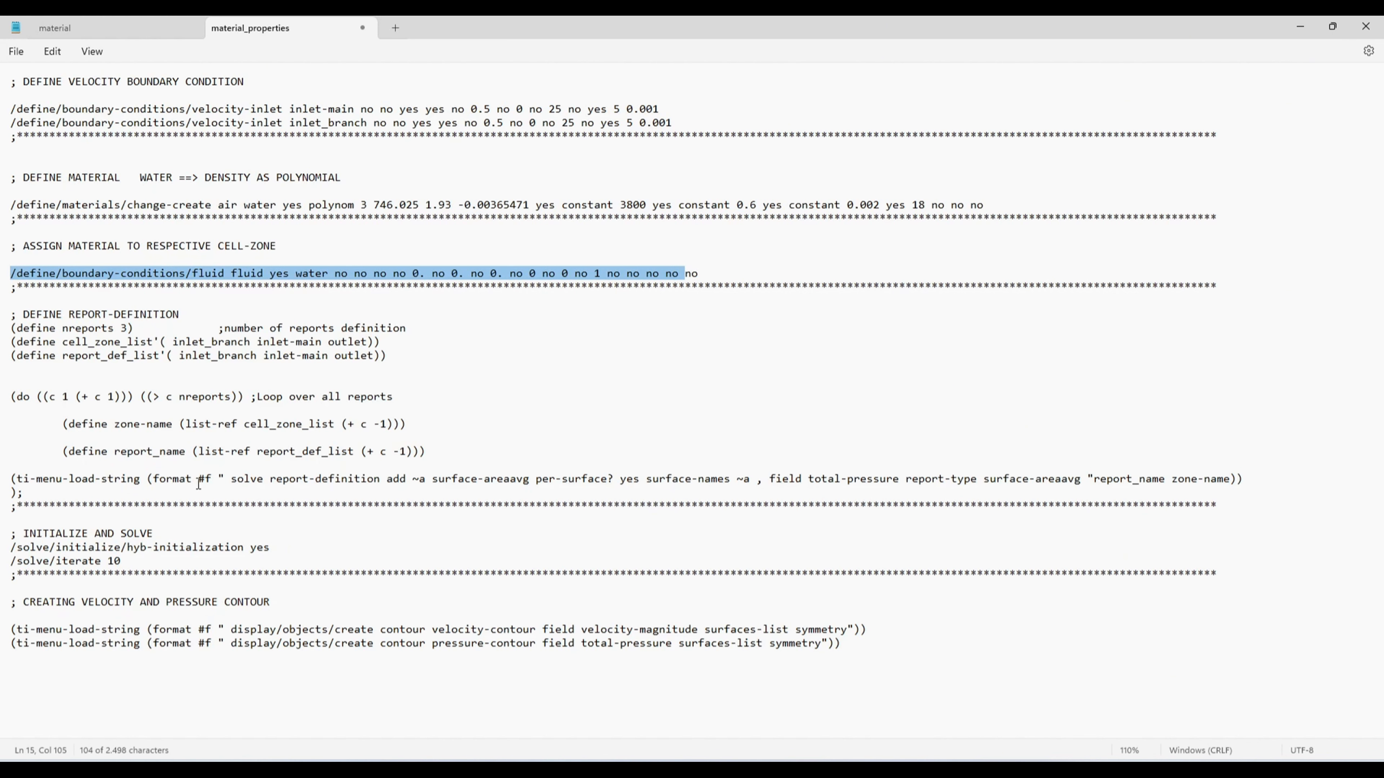
Step: Review the report-definition section, including its zone and report lists and the loop over all reports
click(79, 437)
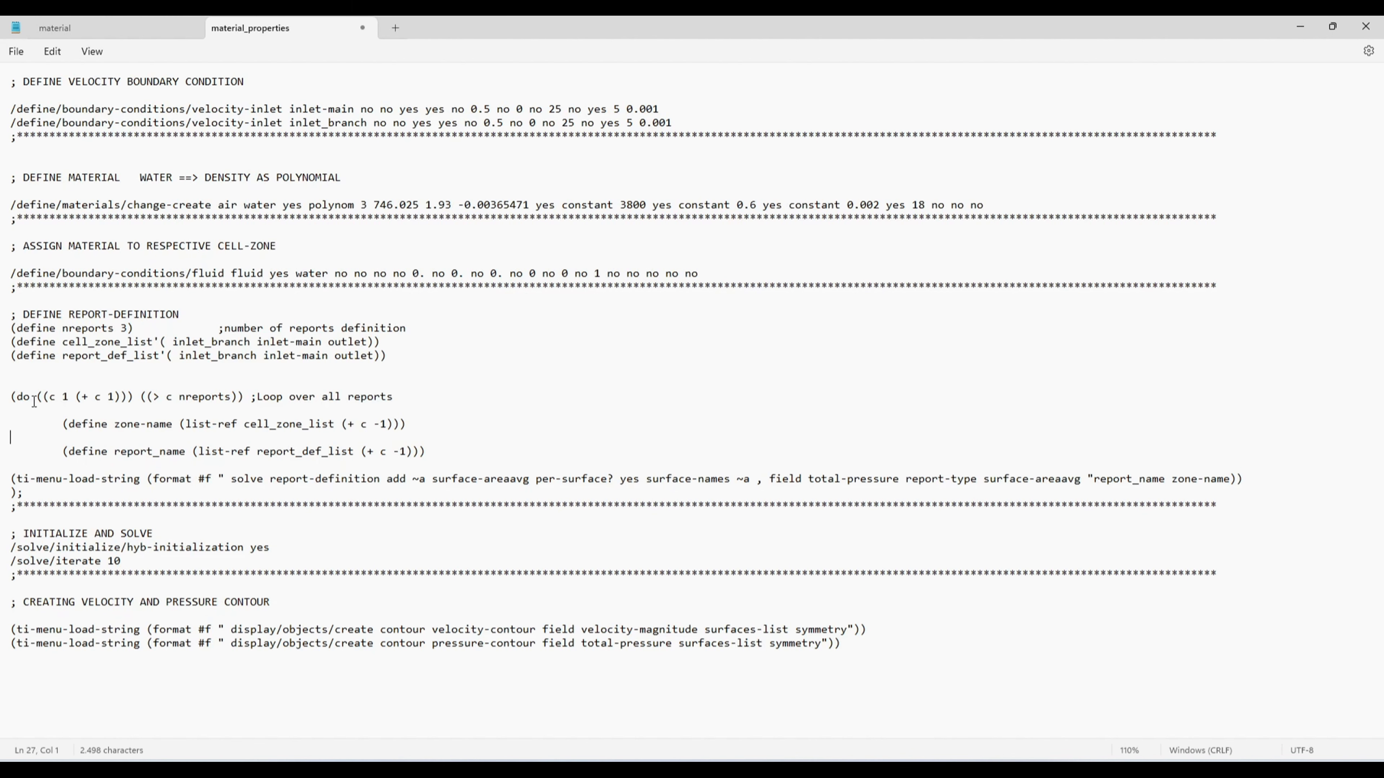
drag(22, 315, 75, 492)
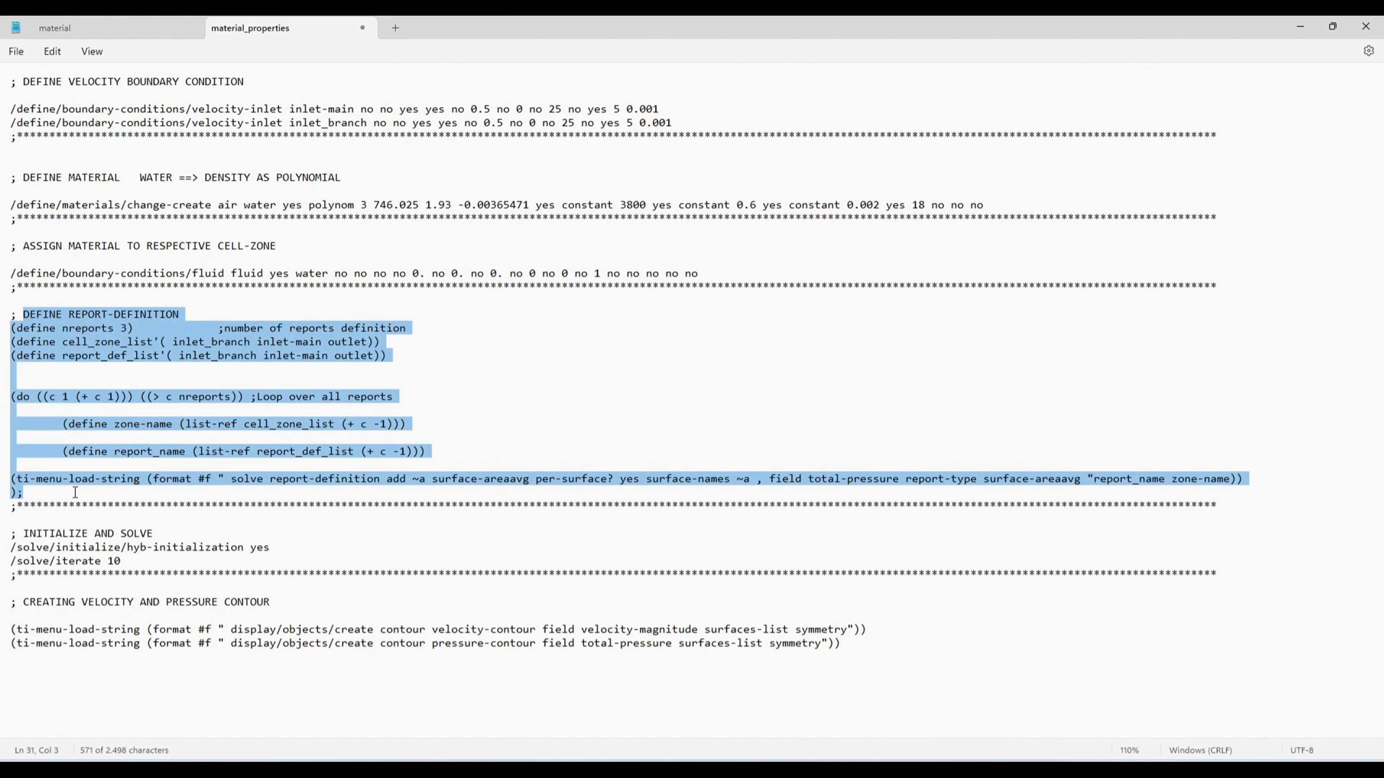
click(95, 398)
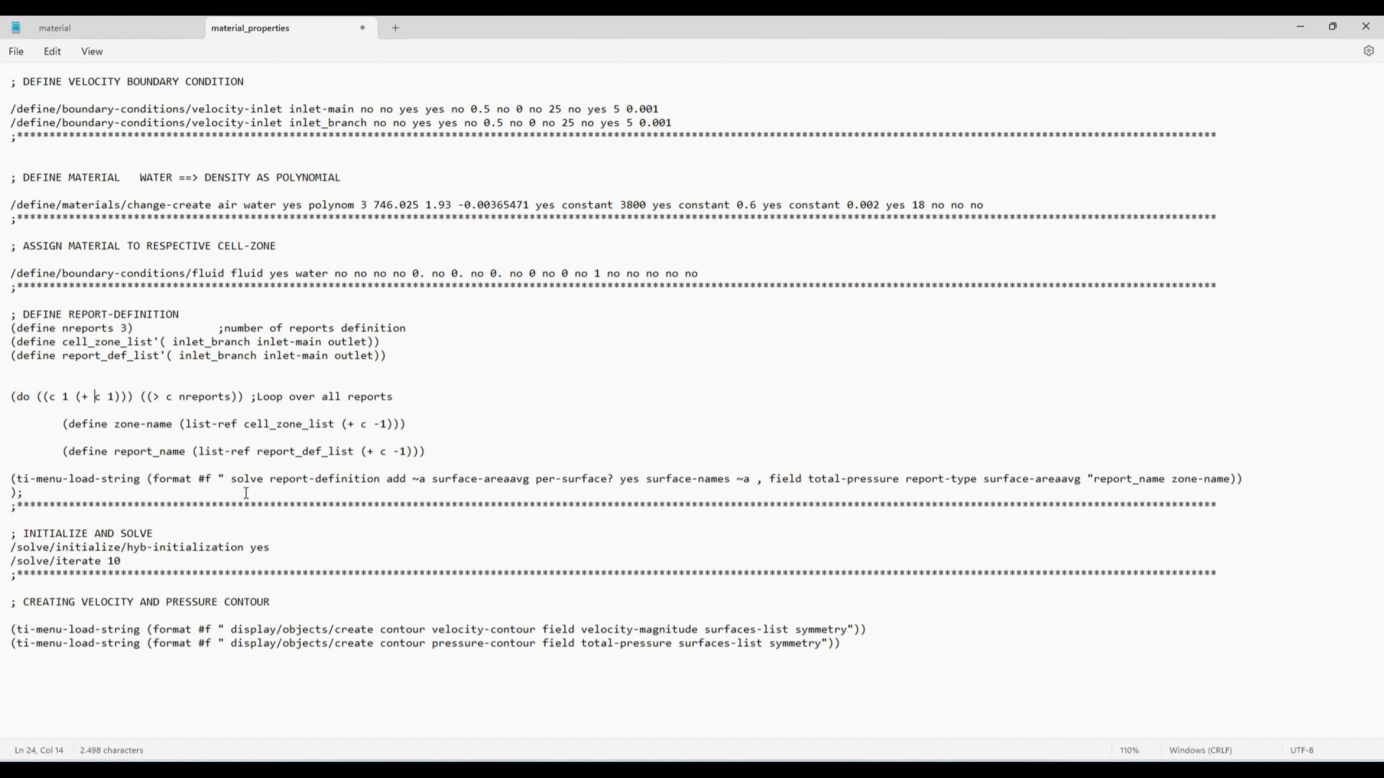
click(360, 357)
Step: Set the iteration count in the /solve/iterate command to 50
drag(124, 562, 23, 533)
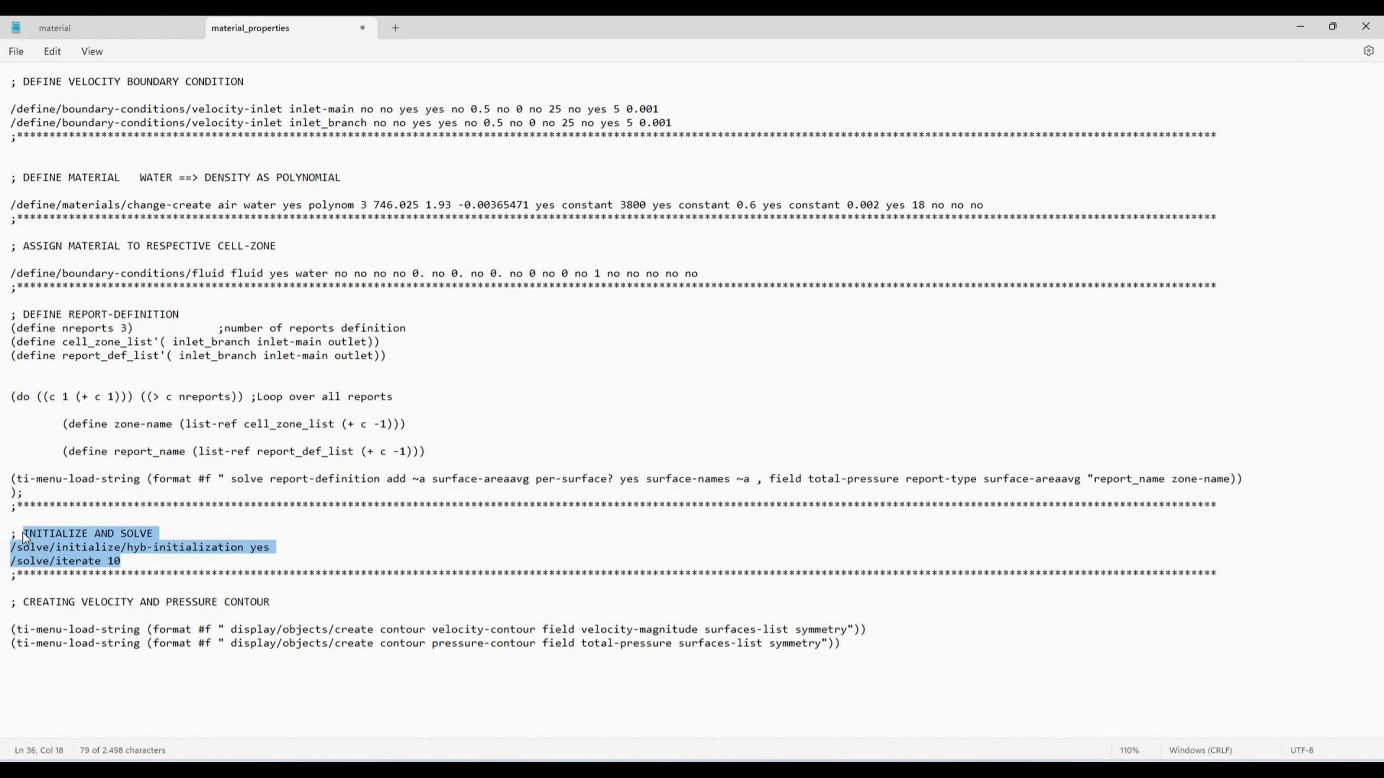
click(190, 547)
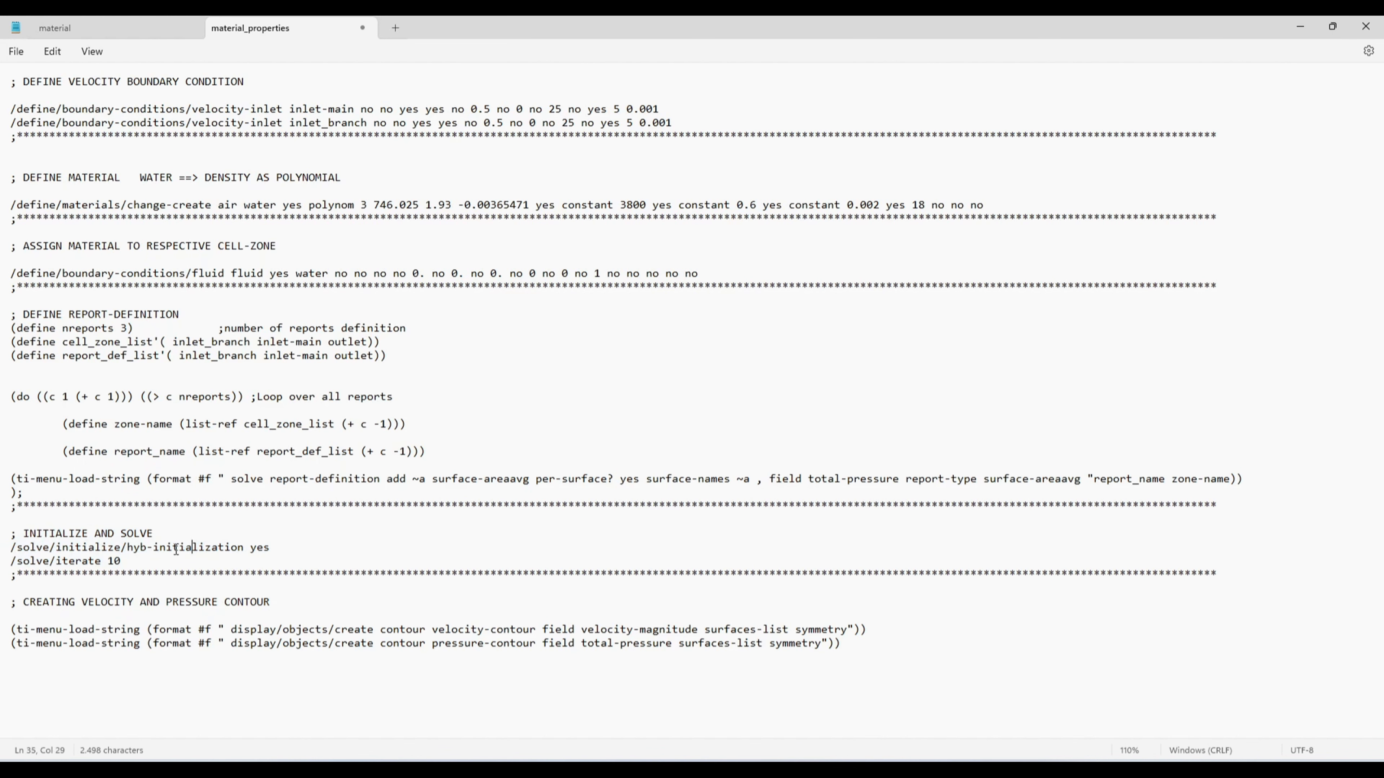
click(126, 564)
Step: Review the velocity and pressure contour commands and compare their form with the boundary condition commands in the journal
click(433, 631)
drag(589, 632, 659, 634)
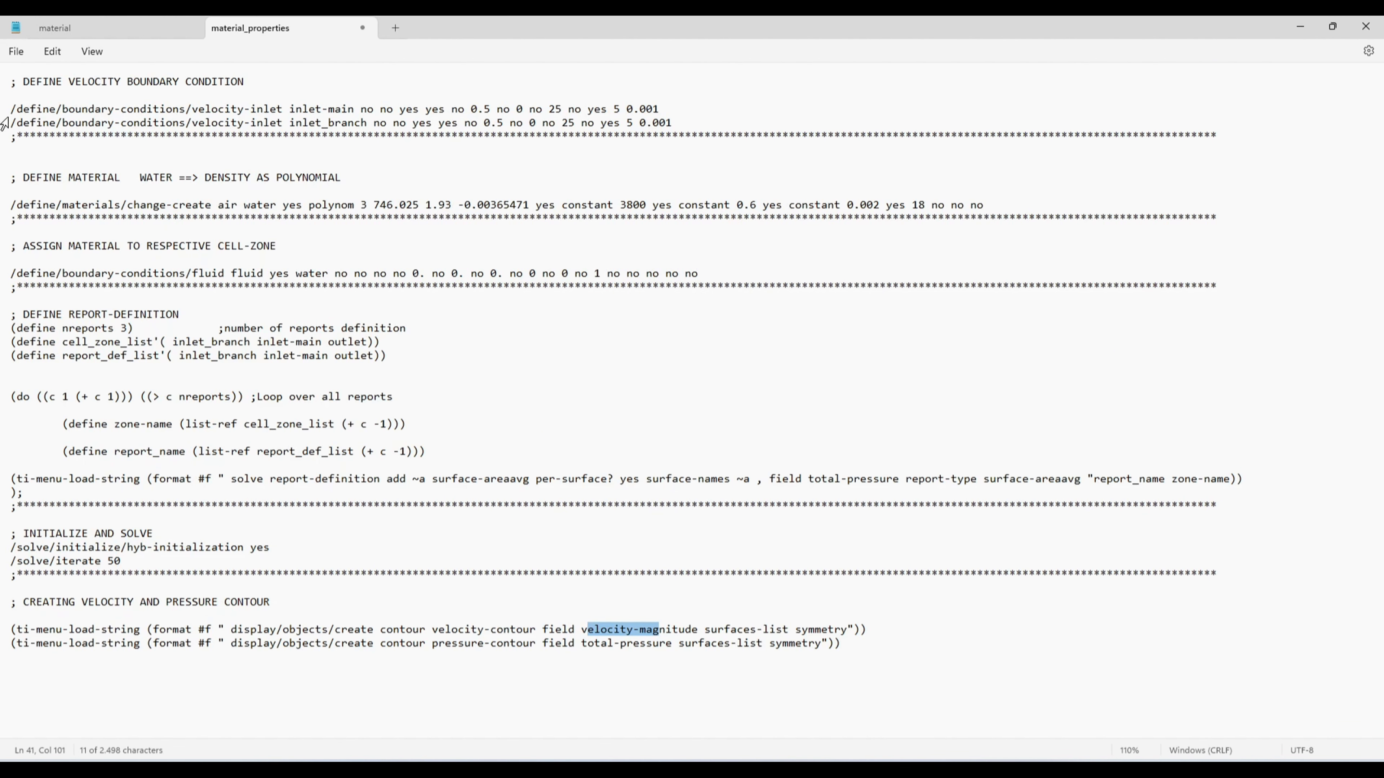
drag(16, 109, 193, 124)
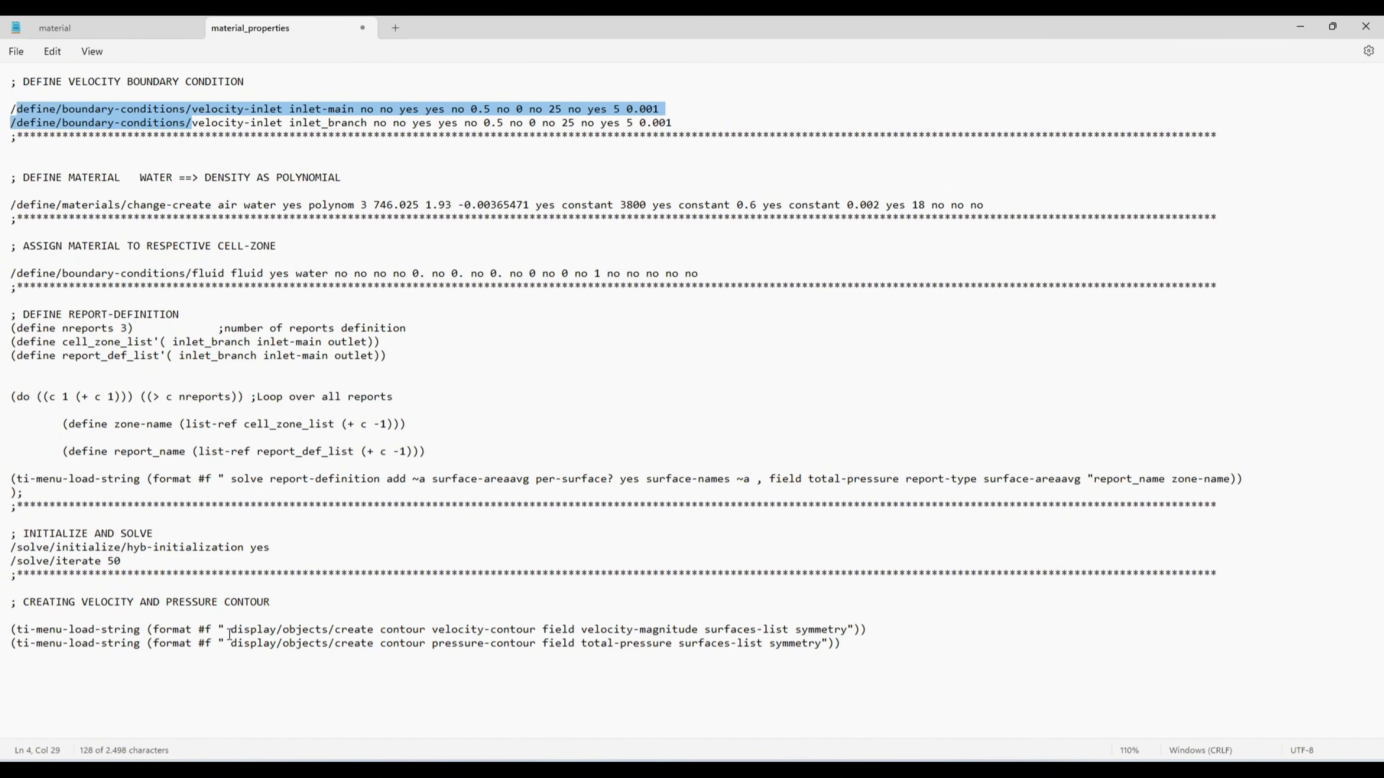
click(674, 695)
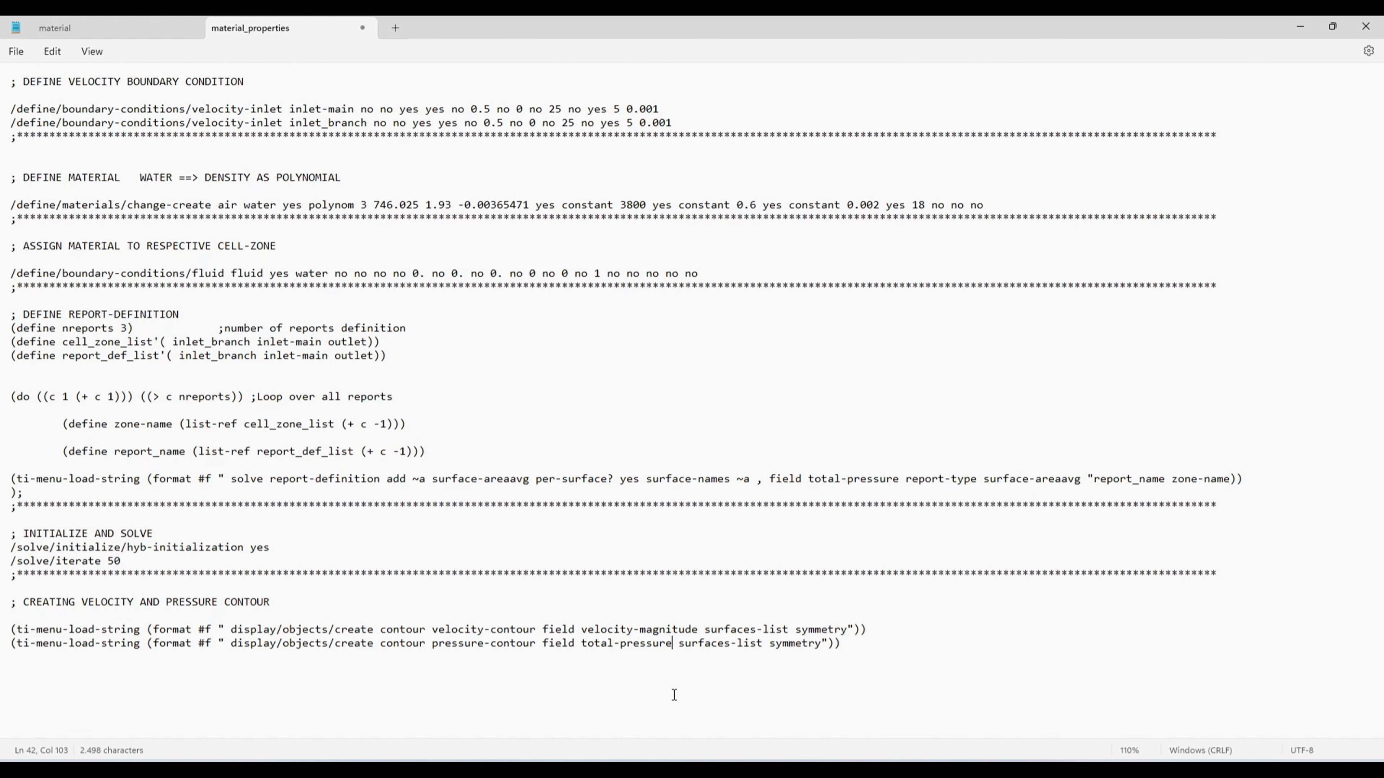
key(ctrl+a)
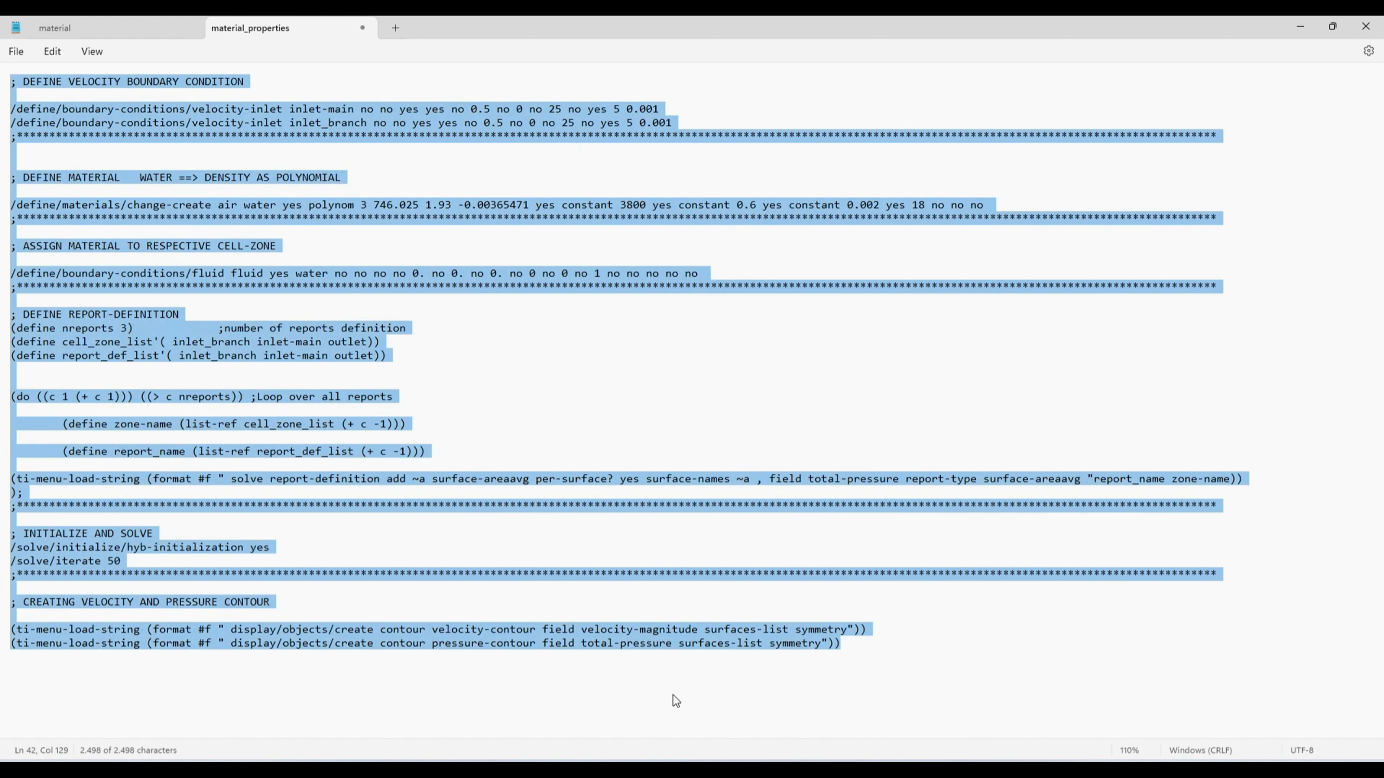
click(673, 696)
Step: Set the velocity to 0.3 in the inlet-main command and 0.6 in the inlet_branch command
click(490, 109)
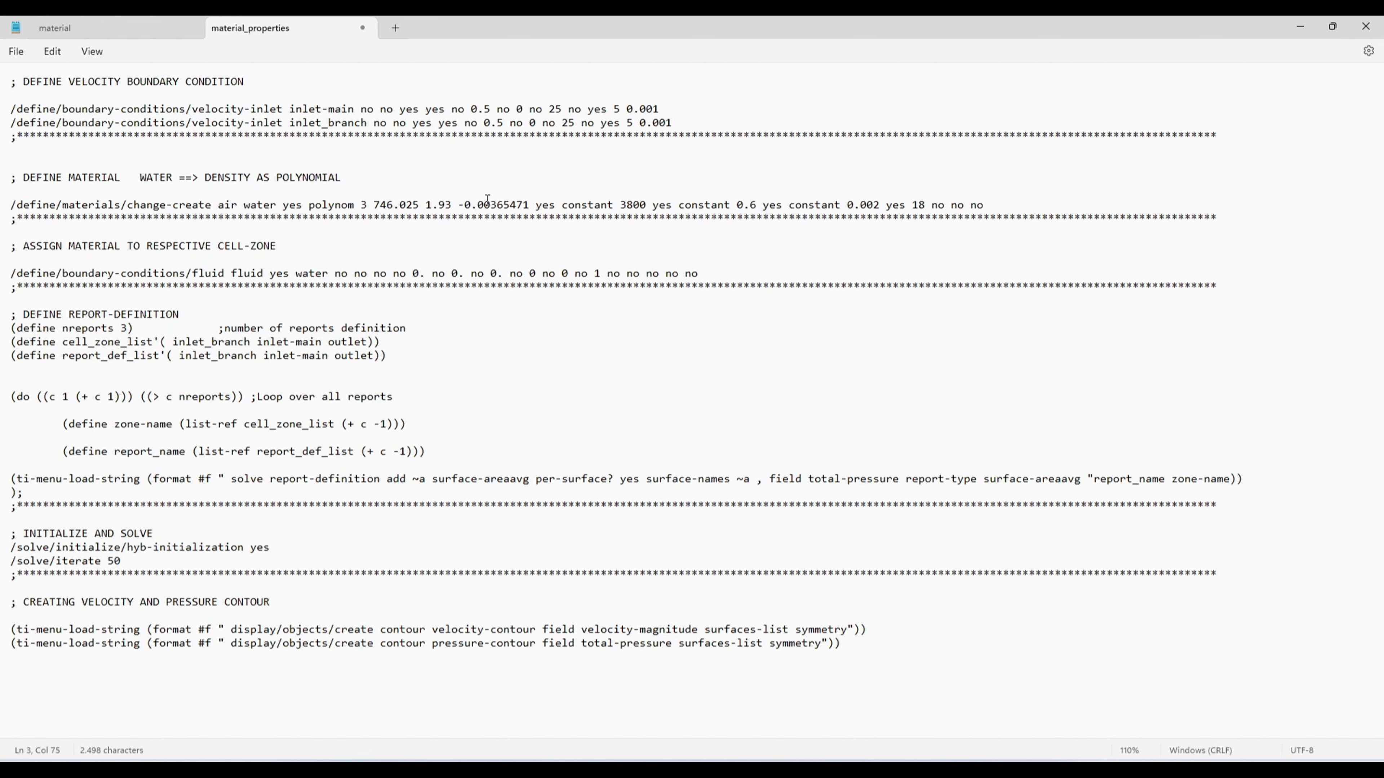
key(BackSpace)
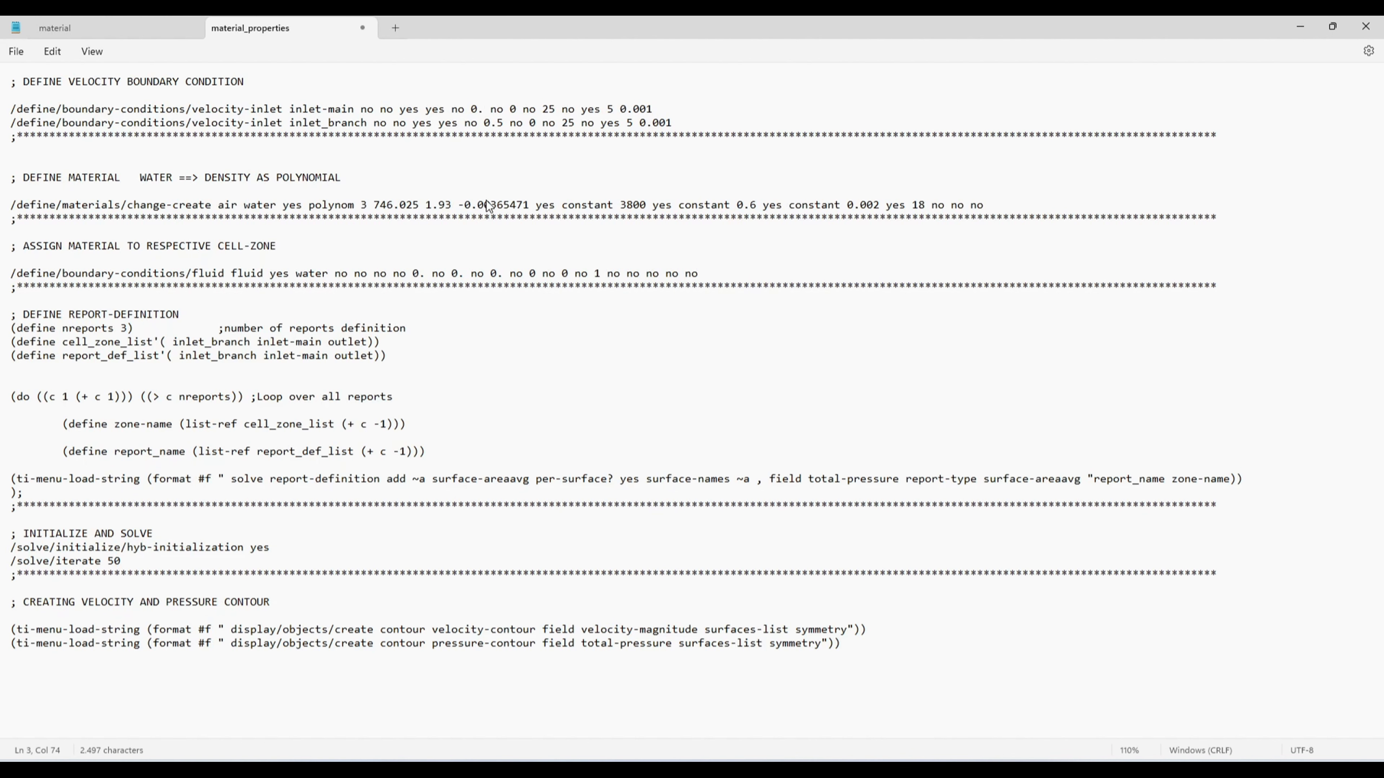
text(3)
key(Down)
key(Right)
key(Right)
key(BackSpace)
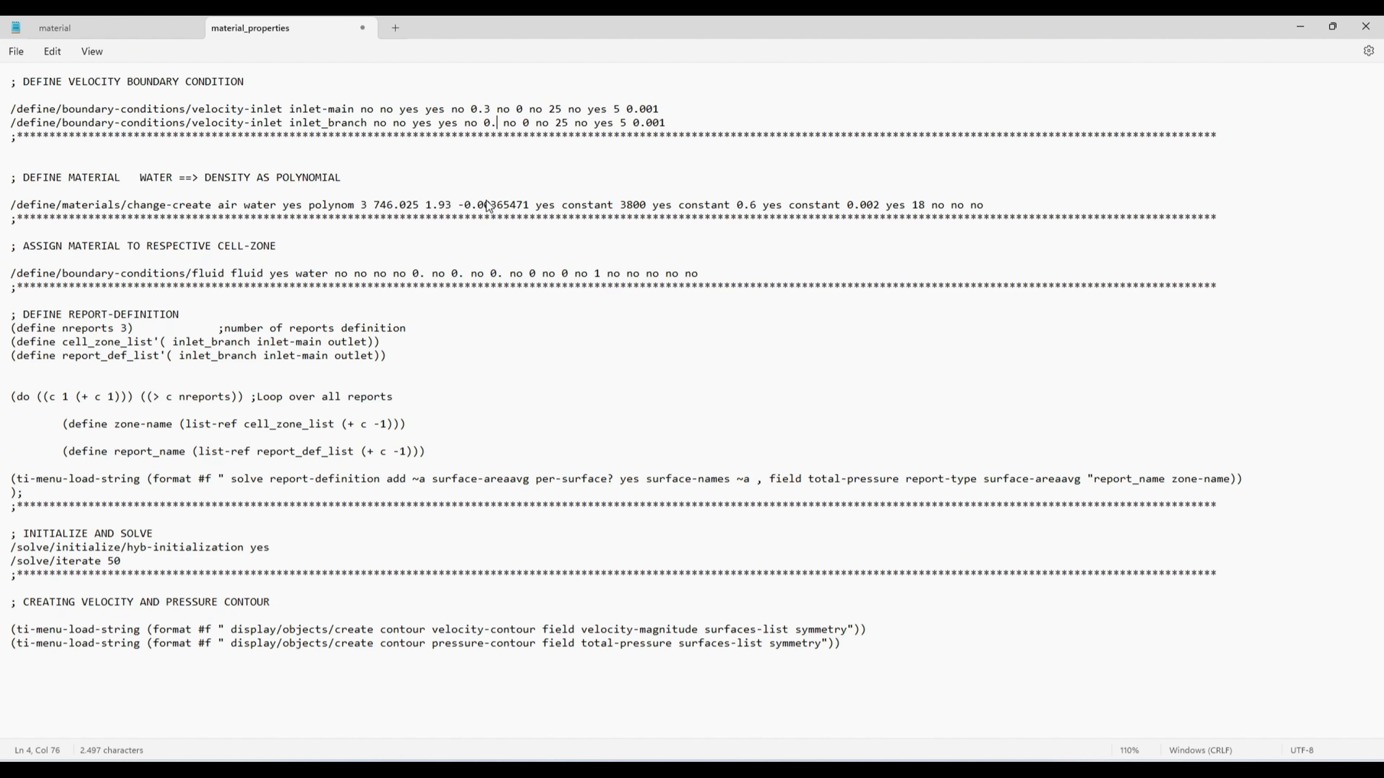
text(6)
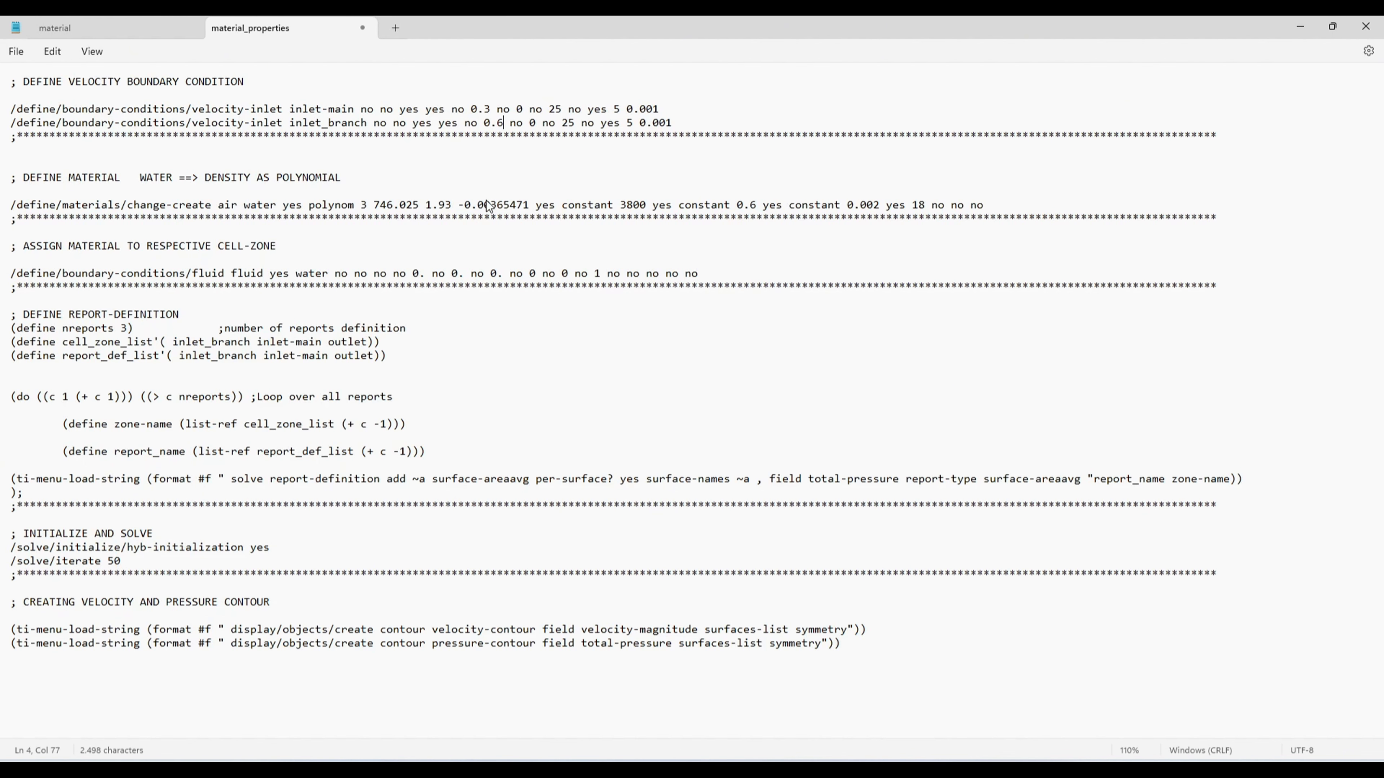
Step: Set the temperature value in the inlet_branch velocity-inlet command to 60
click(578, 121)
key(BackSpace)
key(BackSpace)
text(60)
Step: Rename the new material from water to water-liq in the change-create command
click(245, 206)
key(Right)
text(-liq)
key(Left)
key(Left)
key(Left)
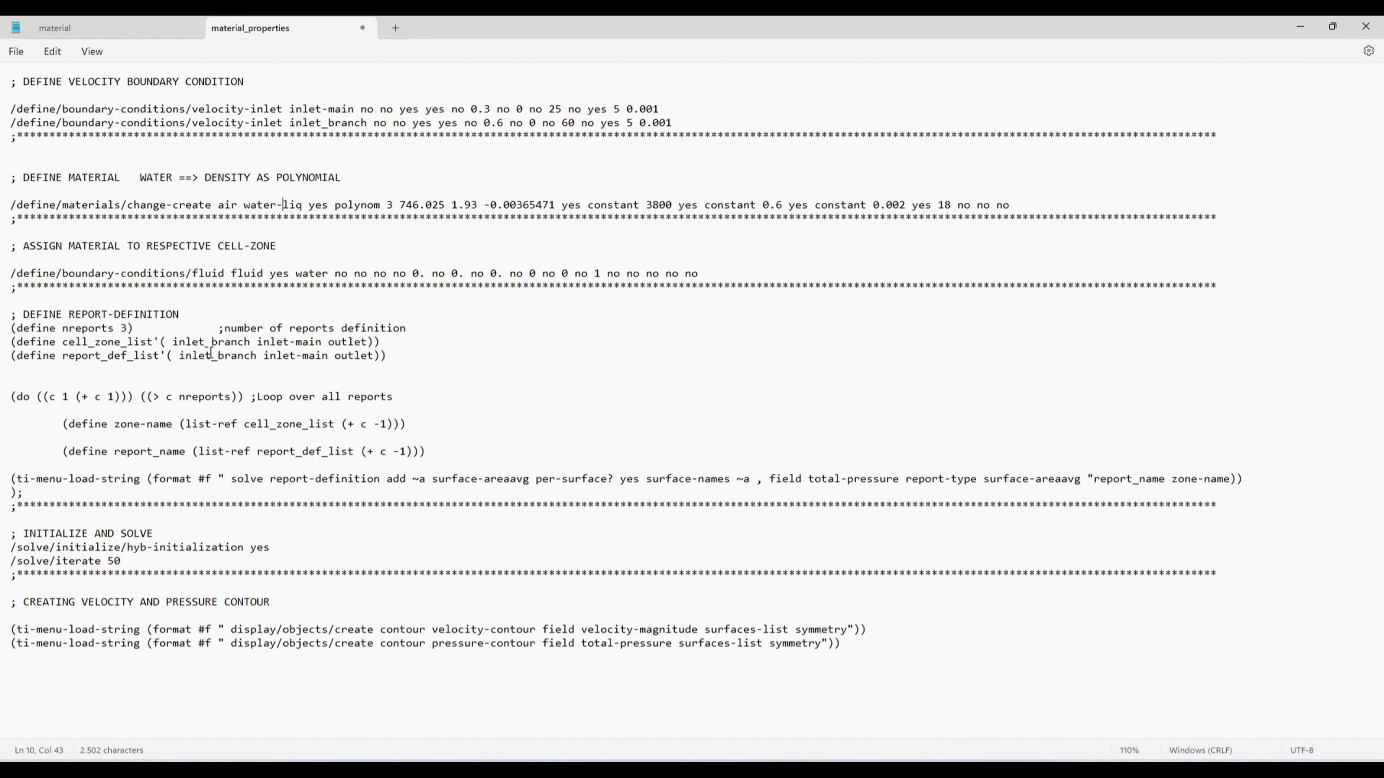
click(255, 357)
key(BackSpace)
key(BackSpace)
key(BackSpace)
key(BackSpace)
key(BackSpace)
text(ranch)
Step: Select the complete journal text and switch to the Fluent session
click(380, 689)
key(ctrl+a)
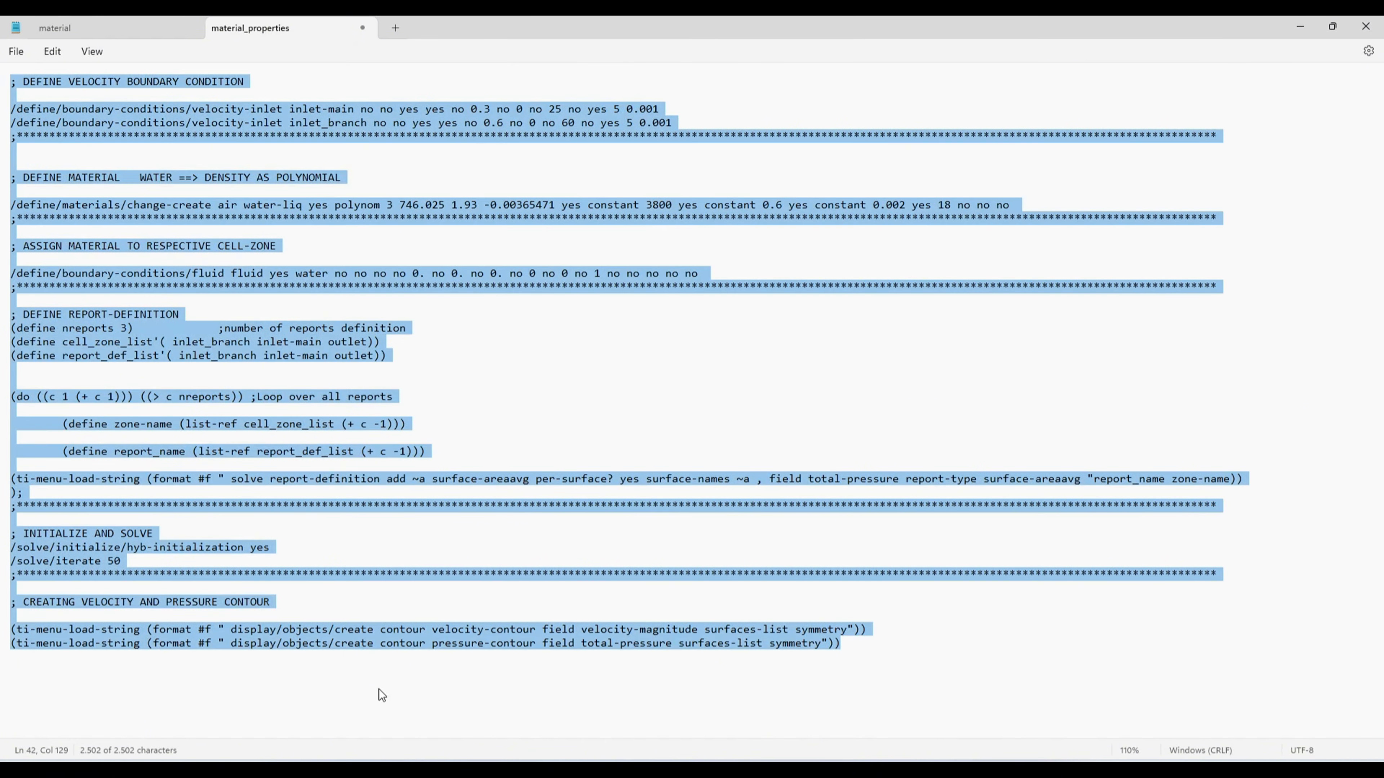
key(alt+Tab)
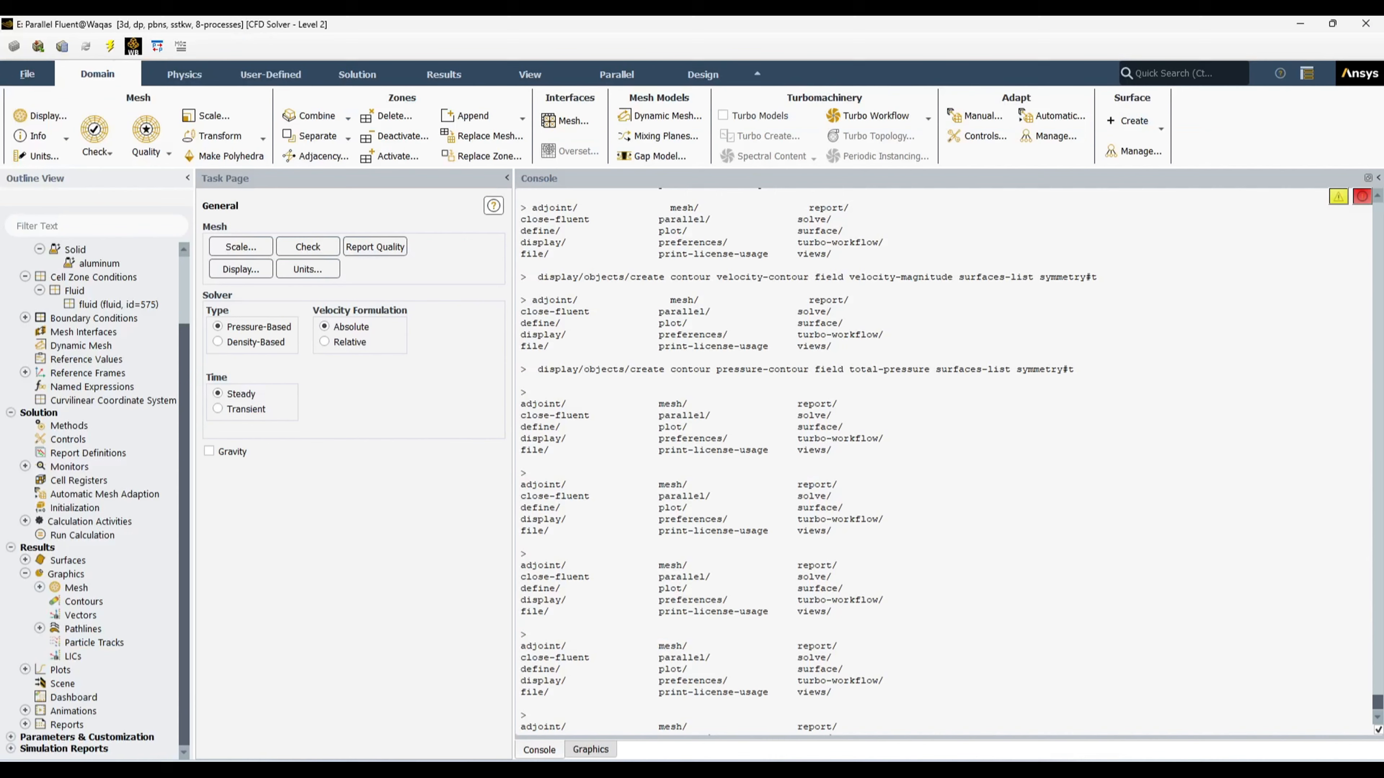
Step: Check the material assigned to the fluid cell zone and examine the outline's existing materials, report definitions and contours
scroll(164, 414, up, 3)
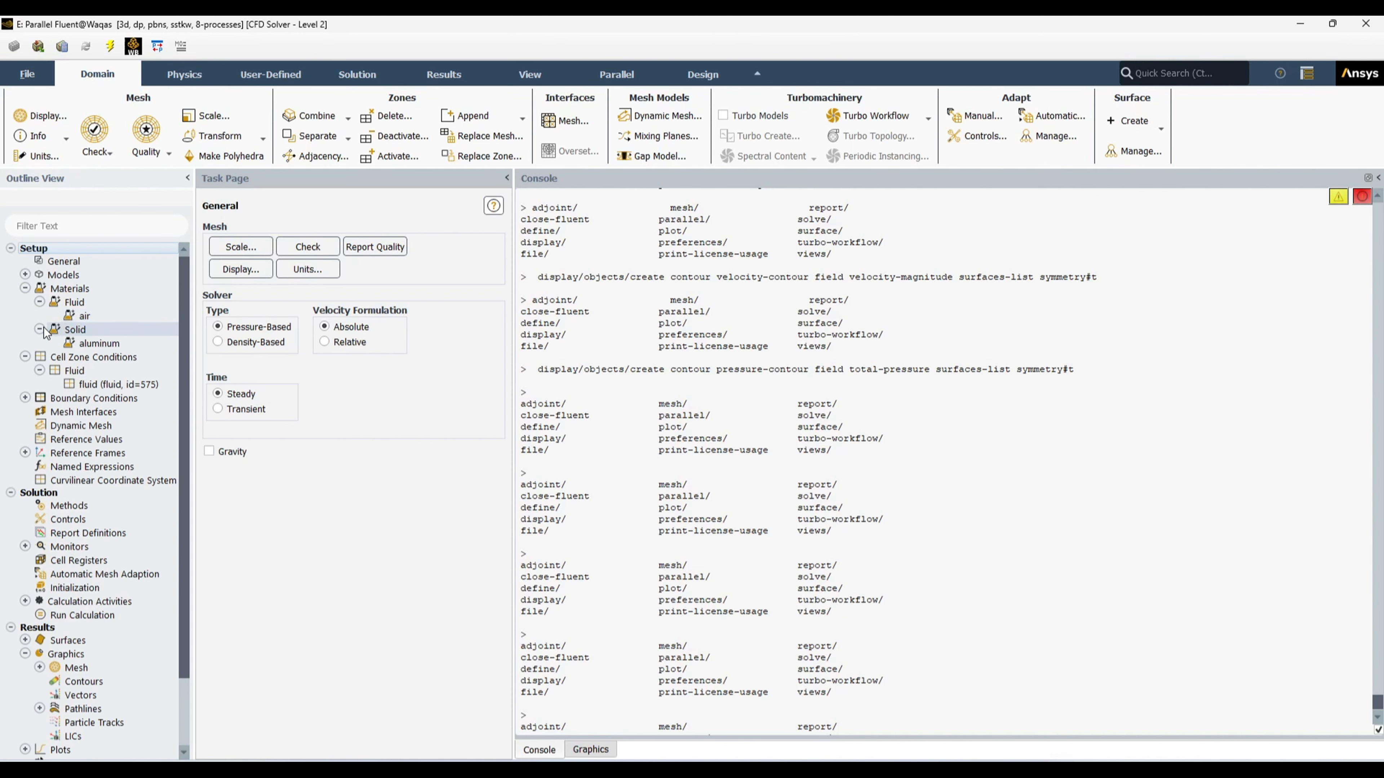
click(103, 384)
double_click(103, 384)
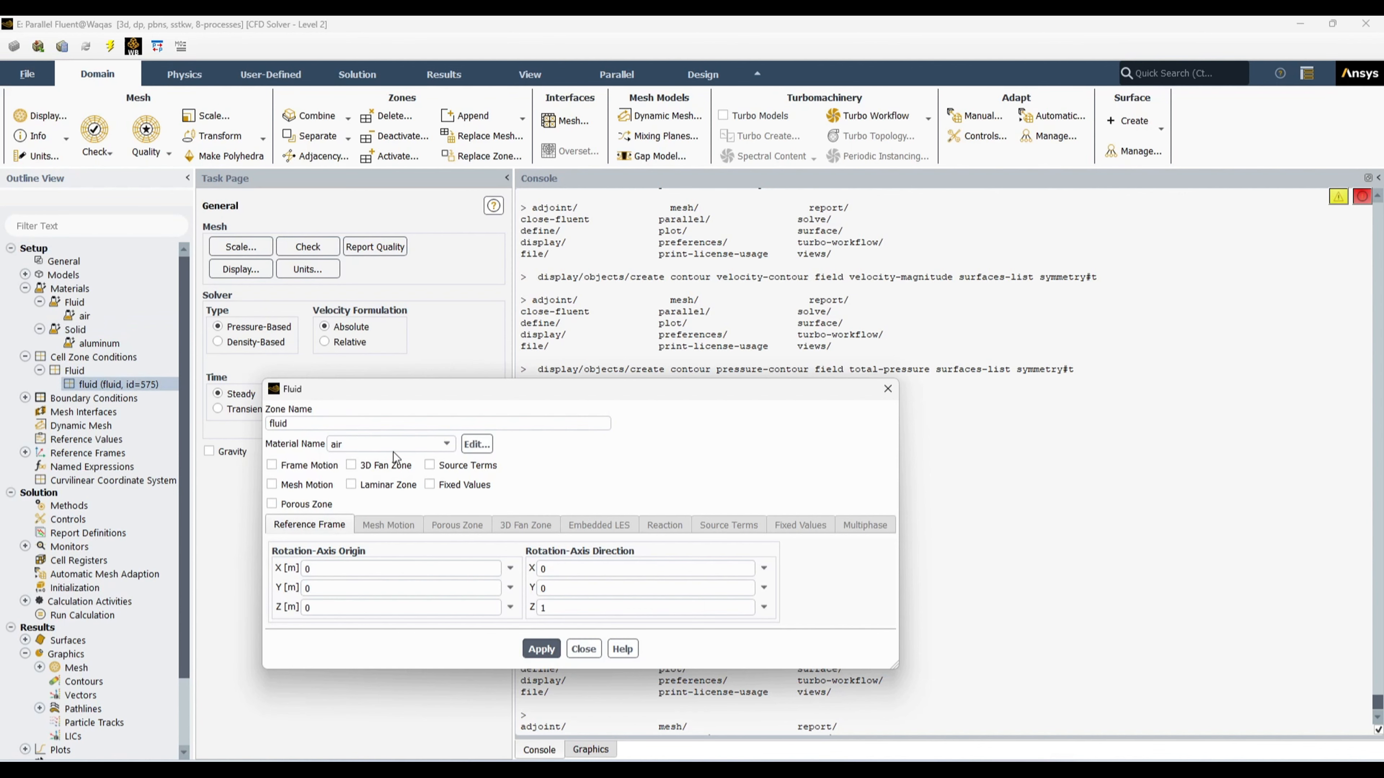
click(584, 649)
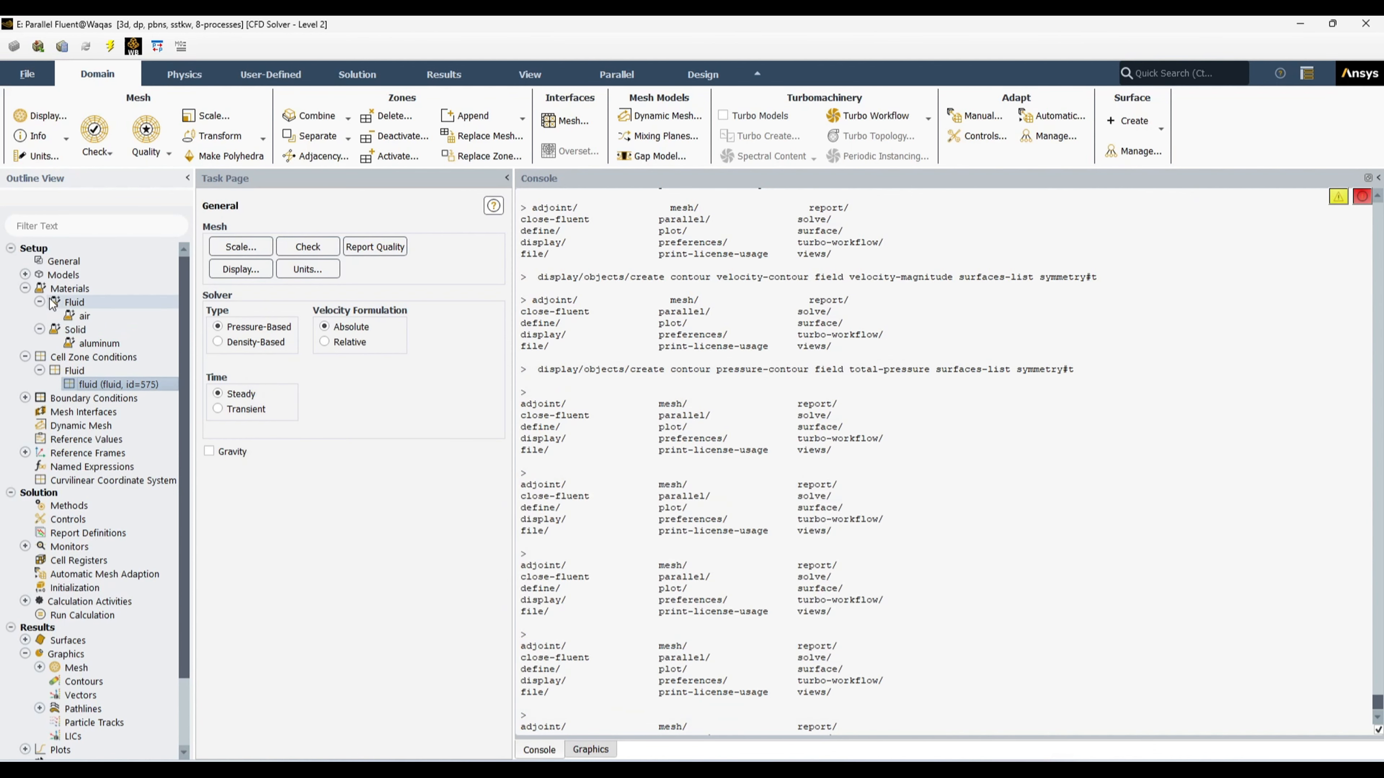
click(39, 329)
click(40, 357)
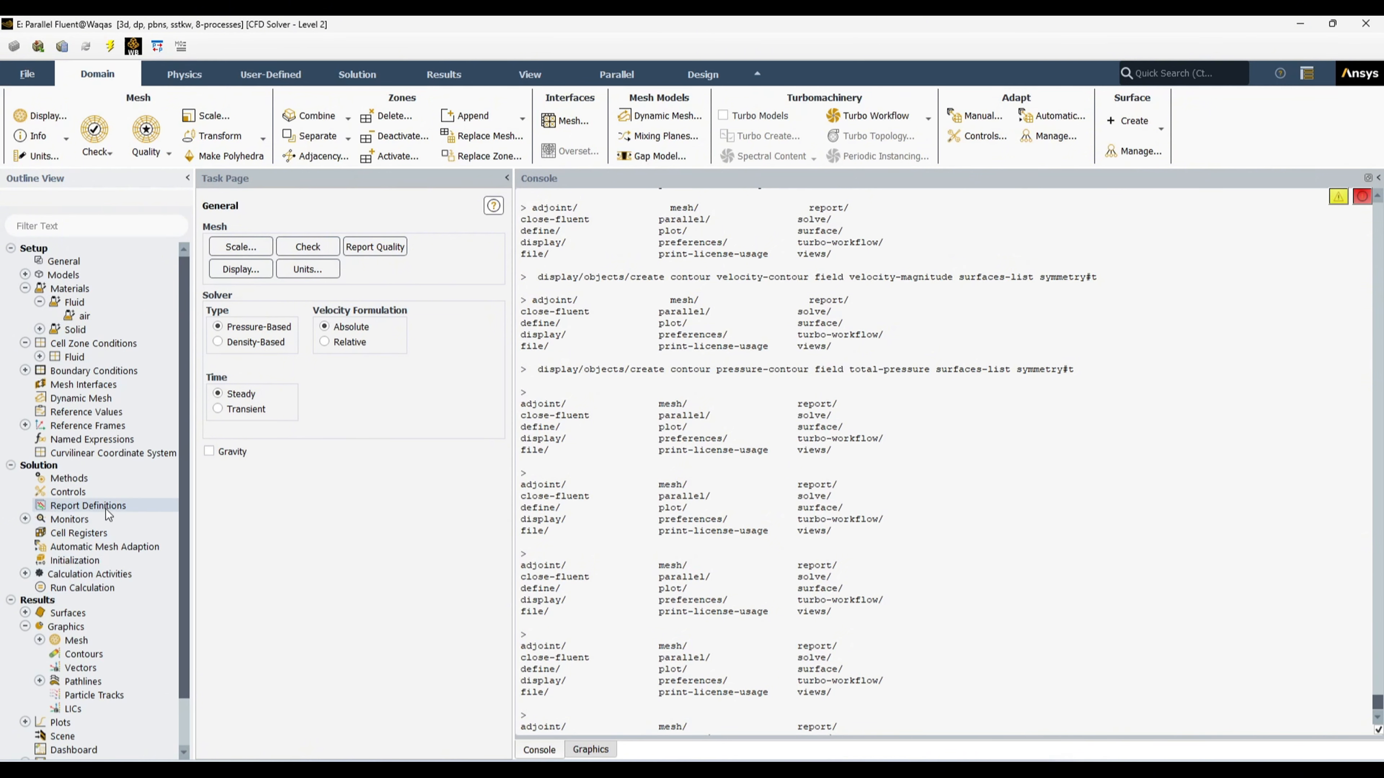
scroll(94, 605, down, 2)
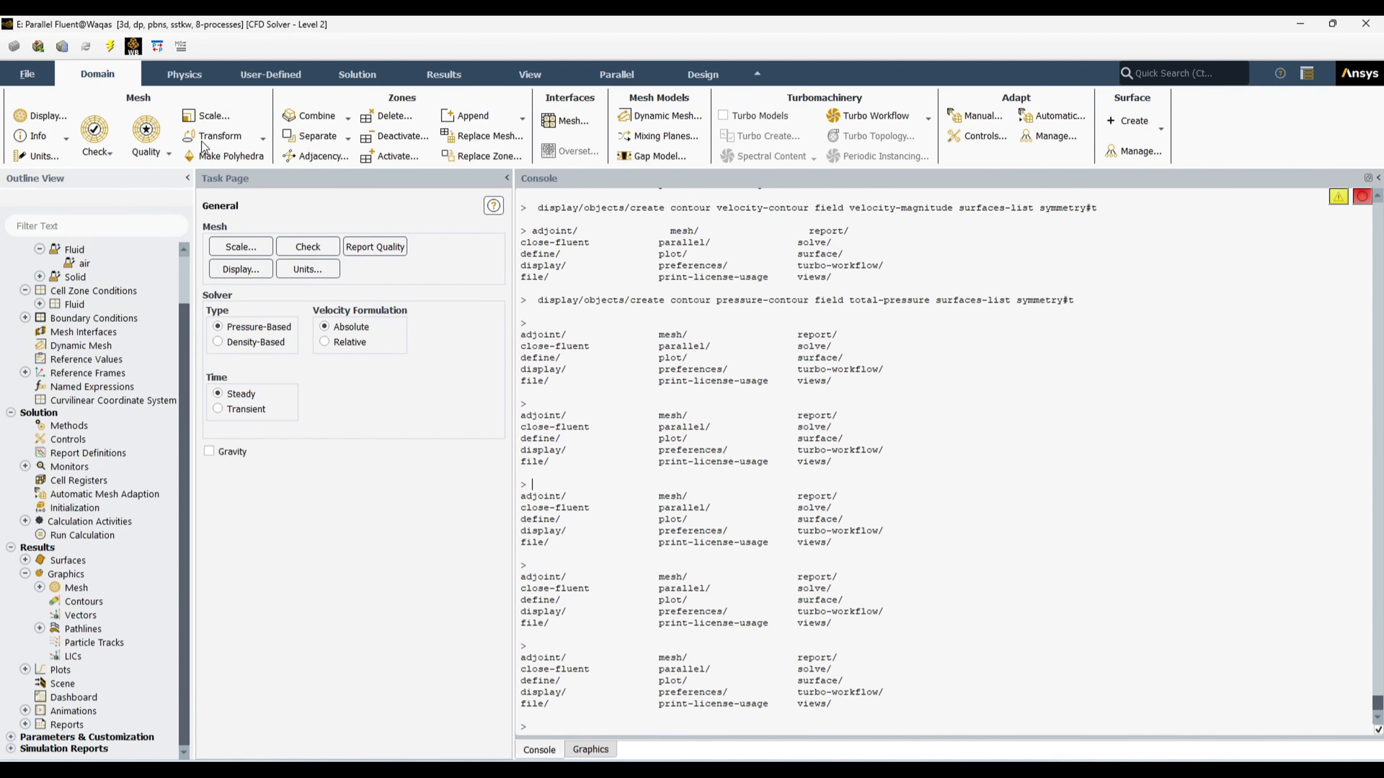
click(28, 74)
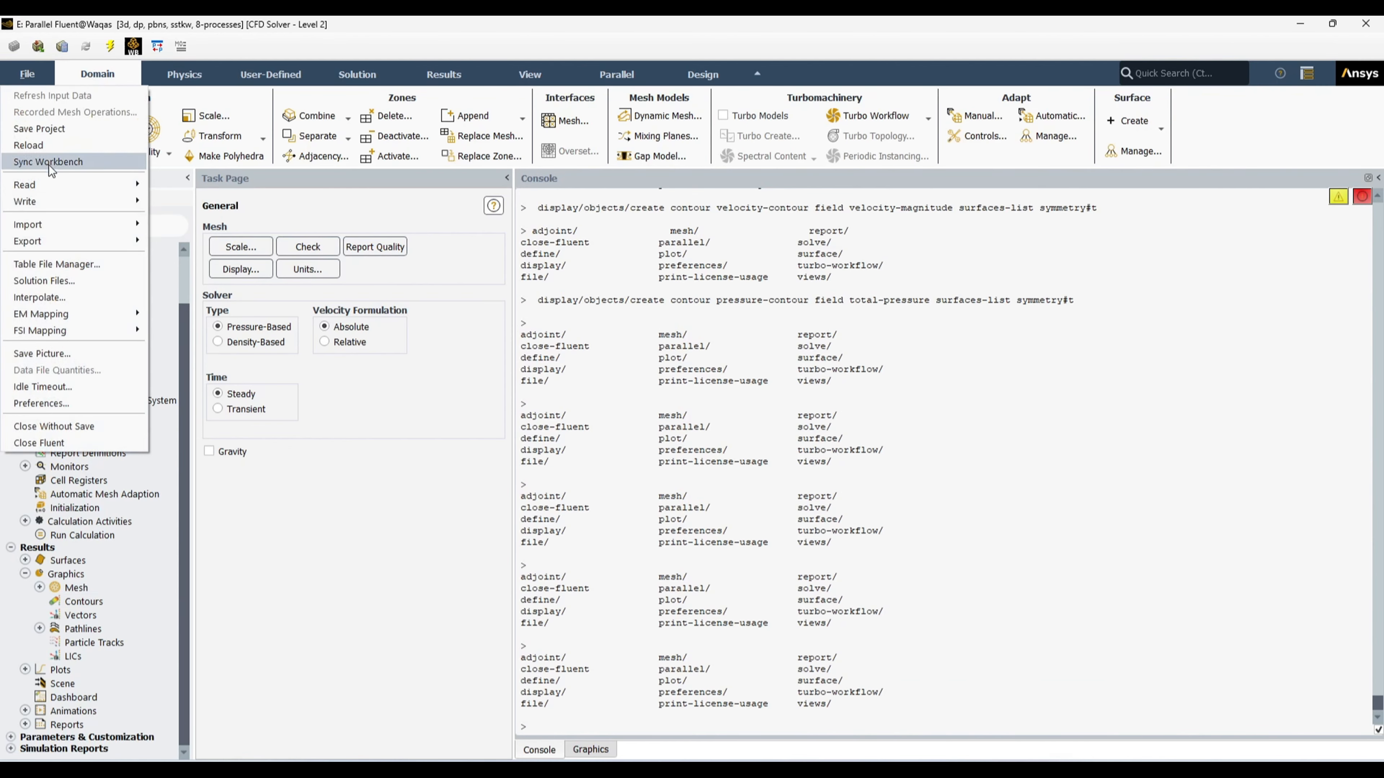
mouse_move(61, 188)
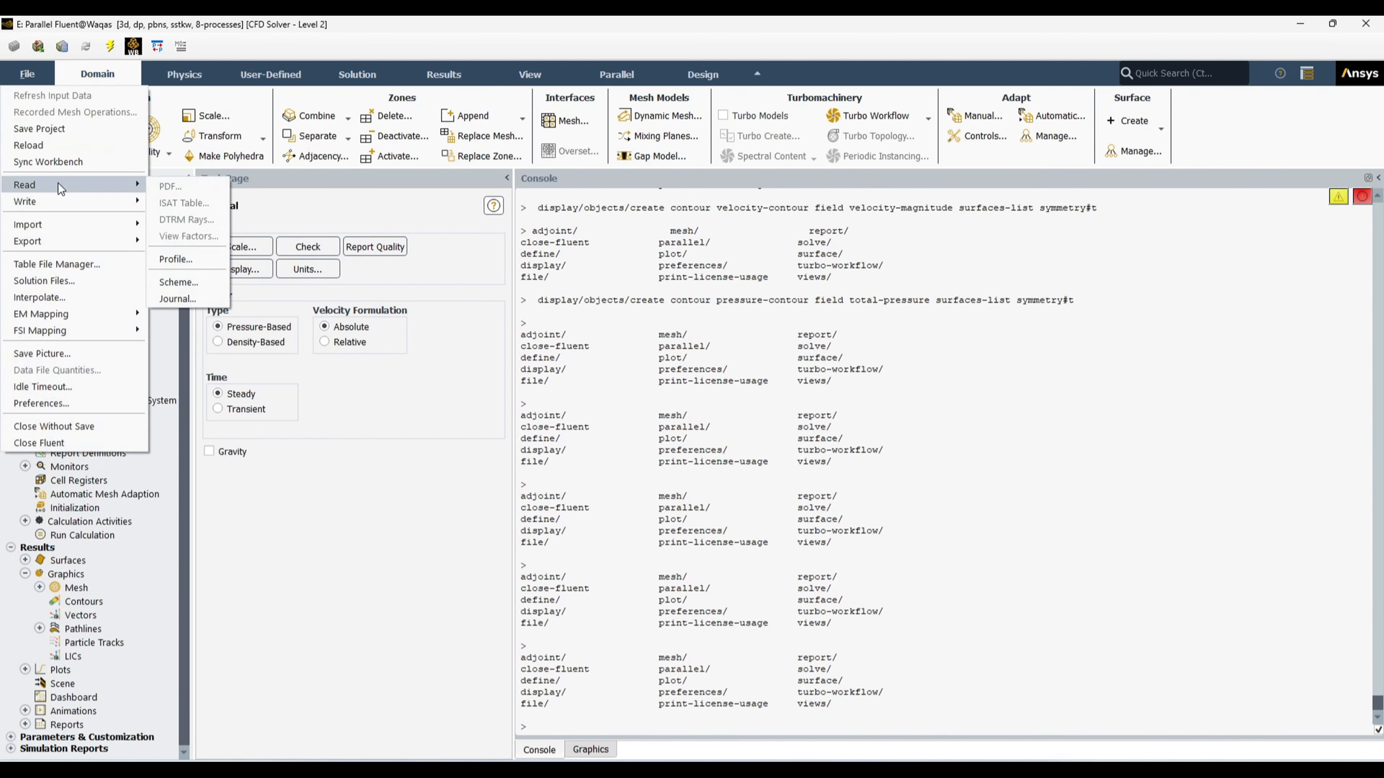
click(209, 282)
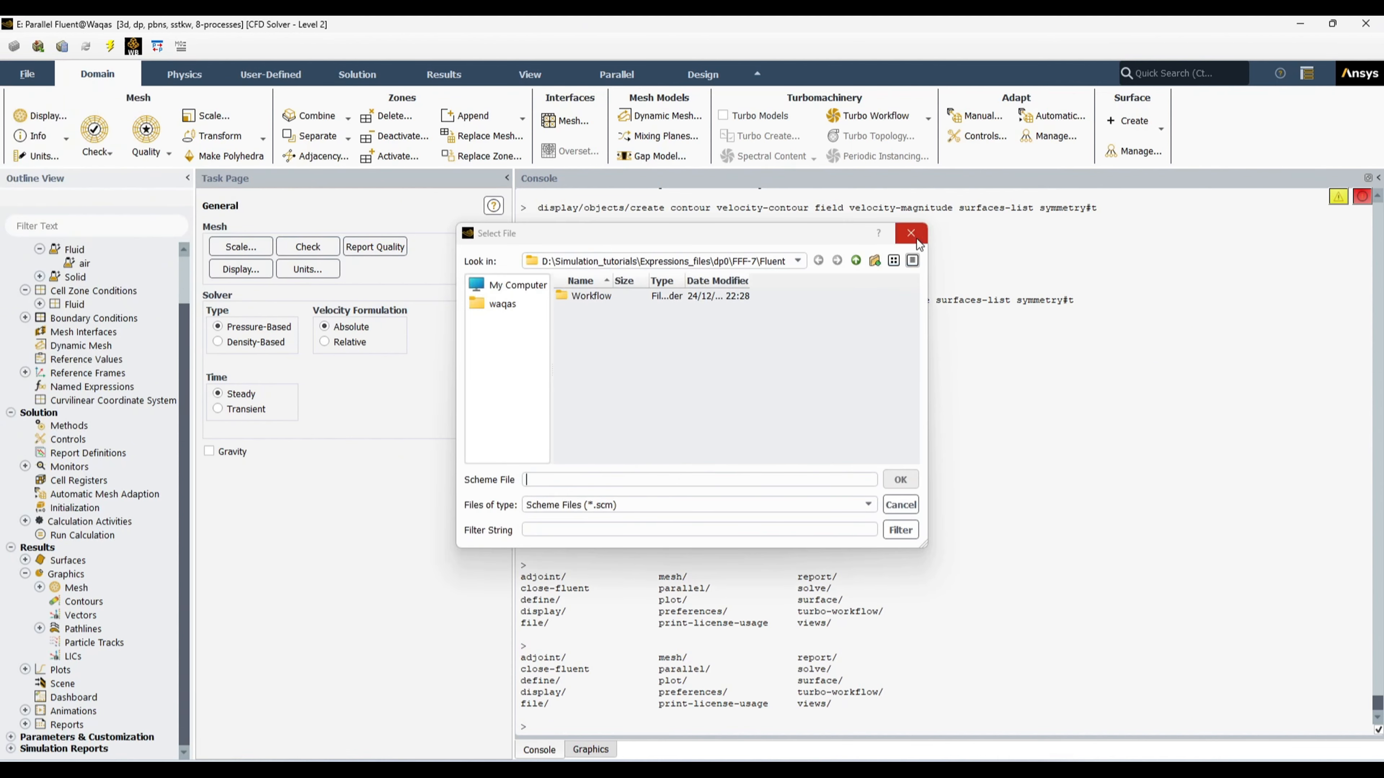
click(899, 239)
Step: Paste the complete journal text into the Fluent console and run all of its commands
triple_click(888, 693)
click(897, 691)
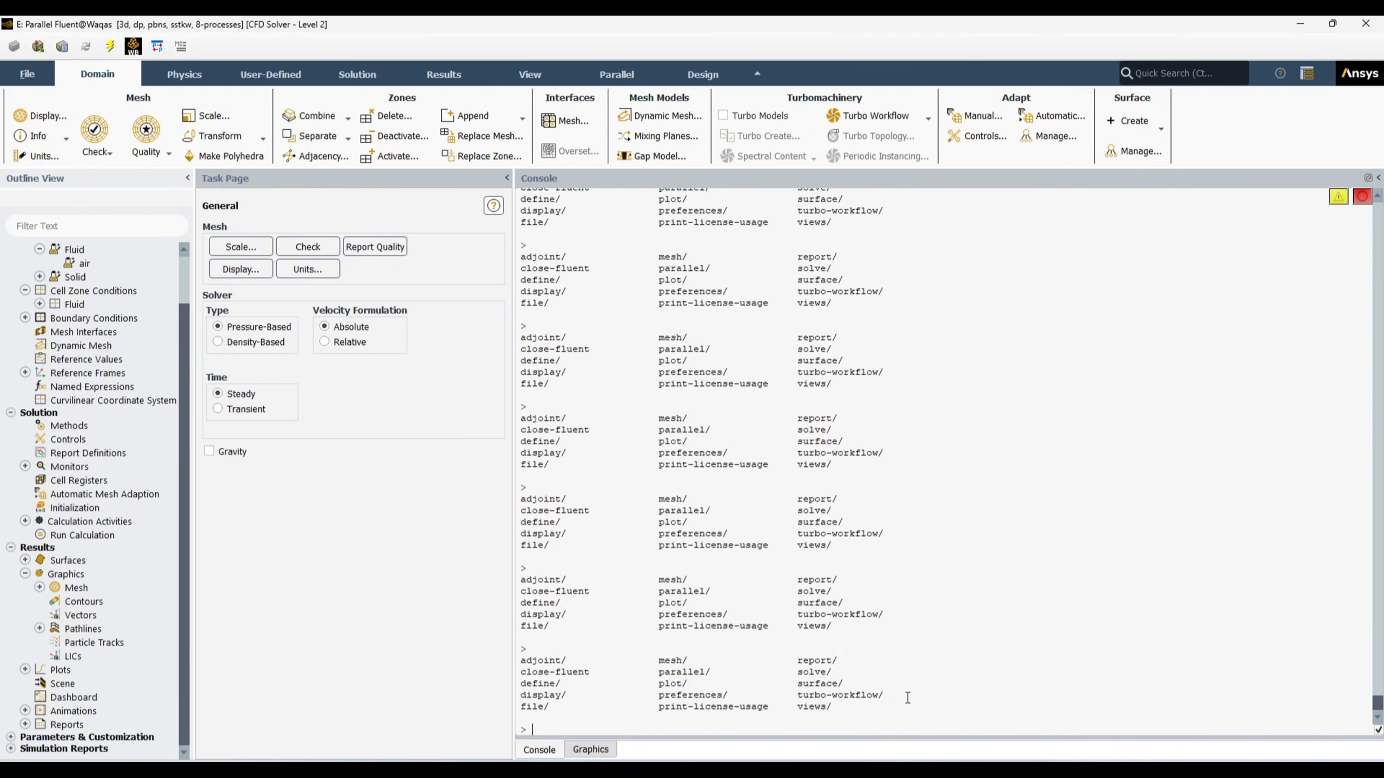
key(ctrl+v)
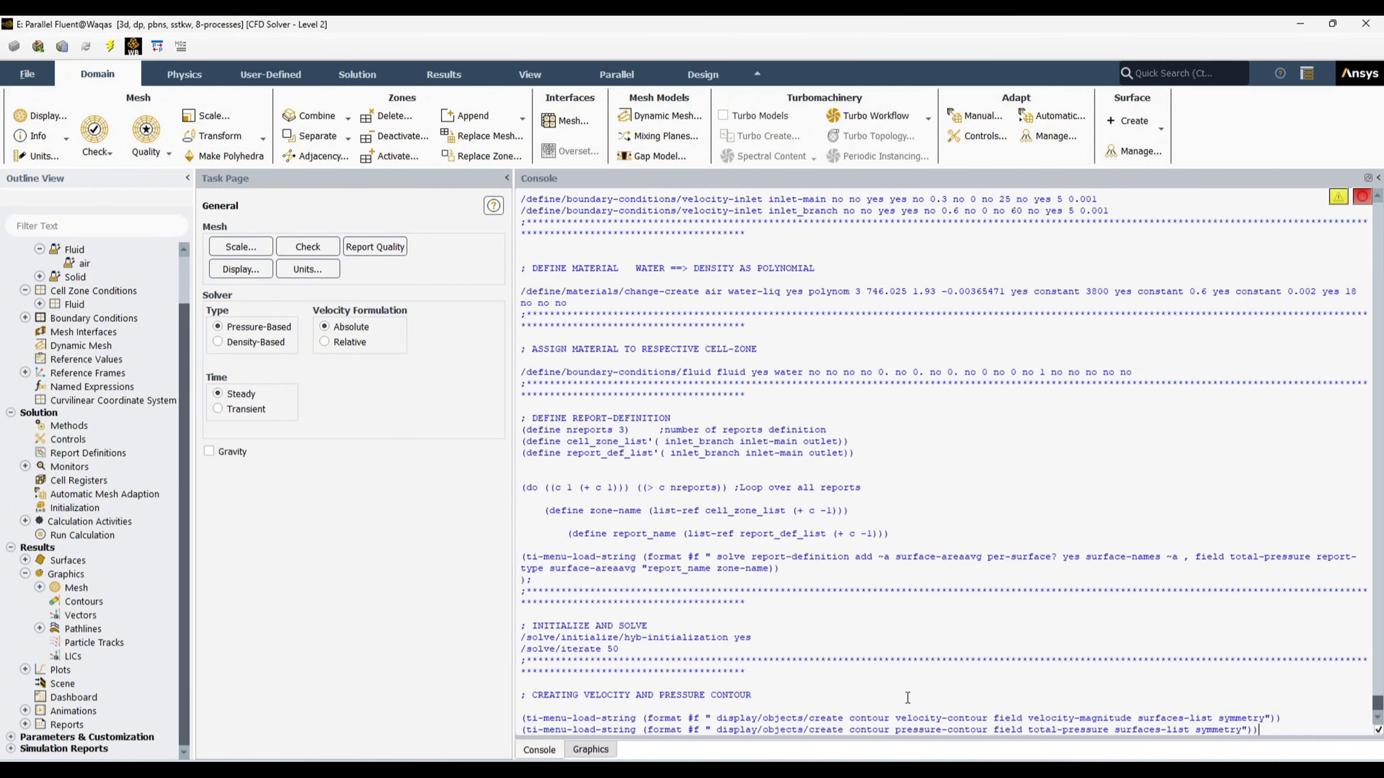
scroll(720, 330, up, 8)
scroll(704, 384, down, 8)
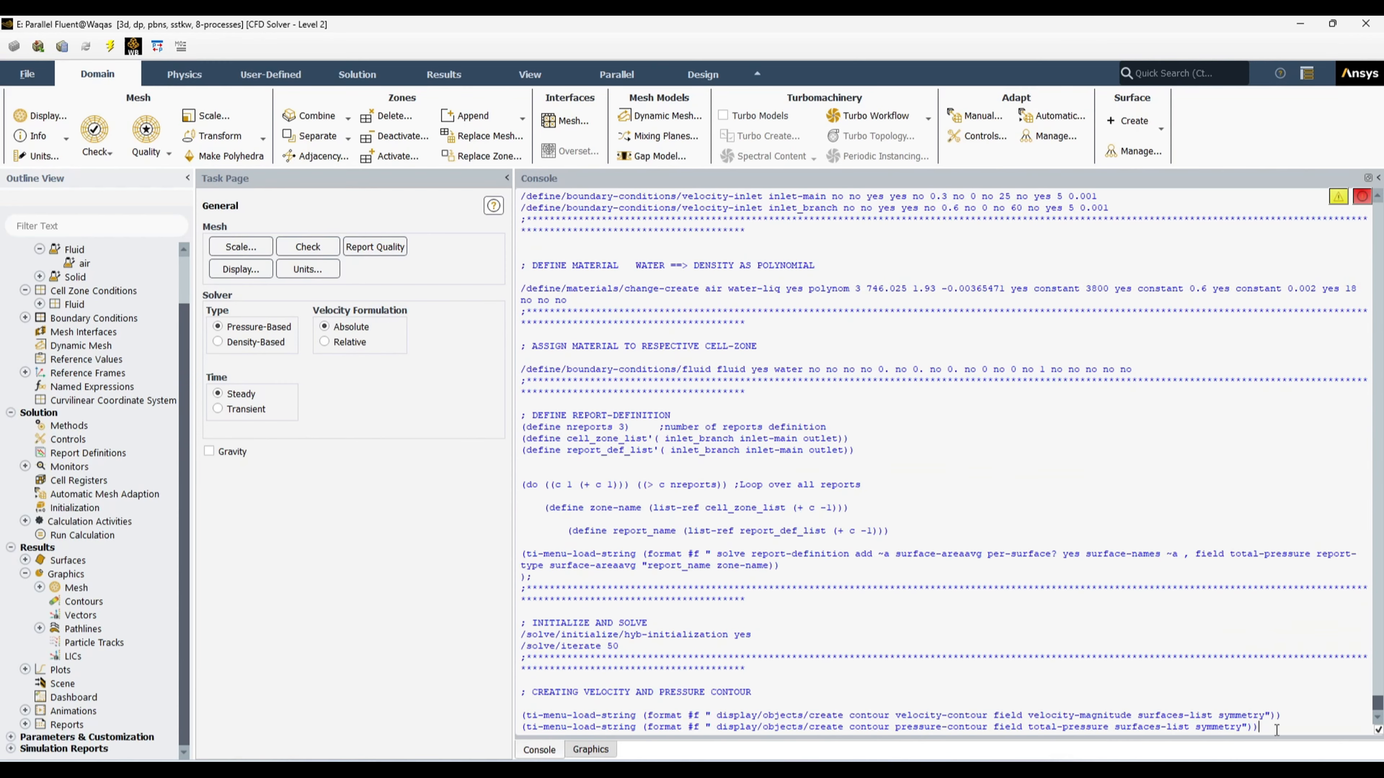
key(Return)
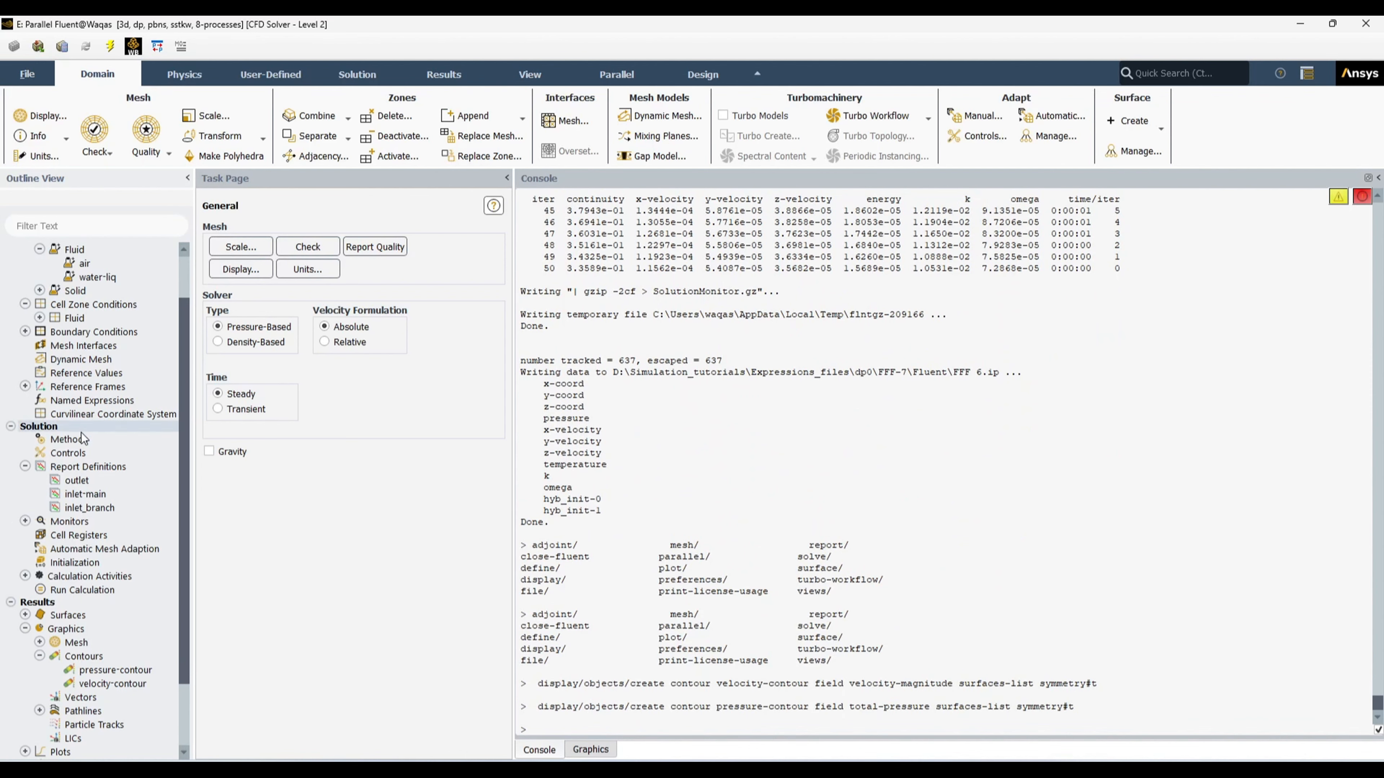
Step: Compare the water-liq material's polynomial density coefficients with those in the journal's change-create command
scroll(65, 482, up, 2)
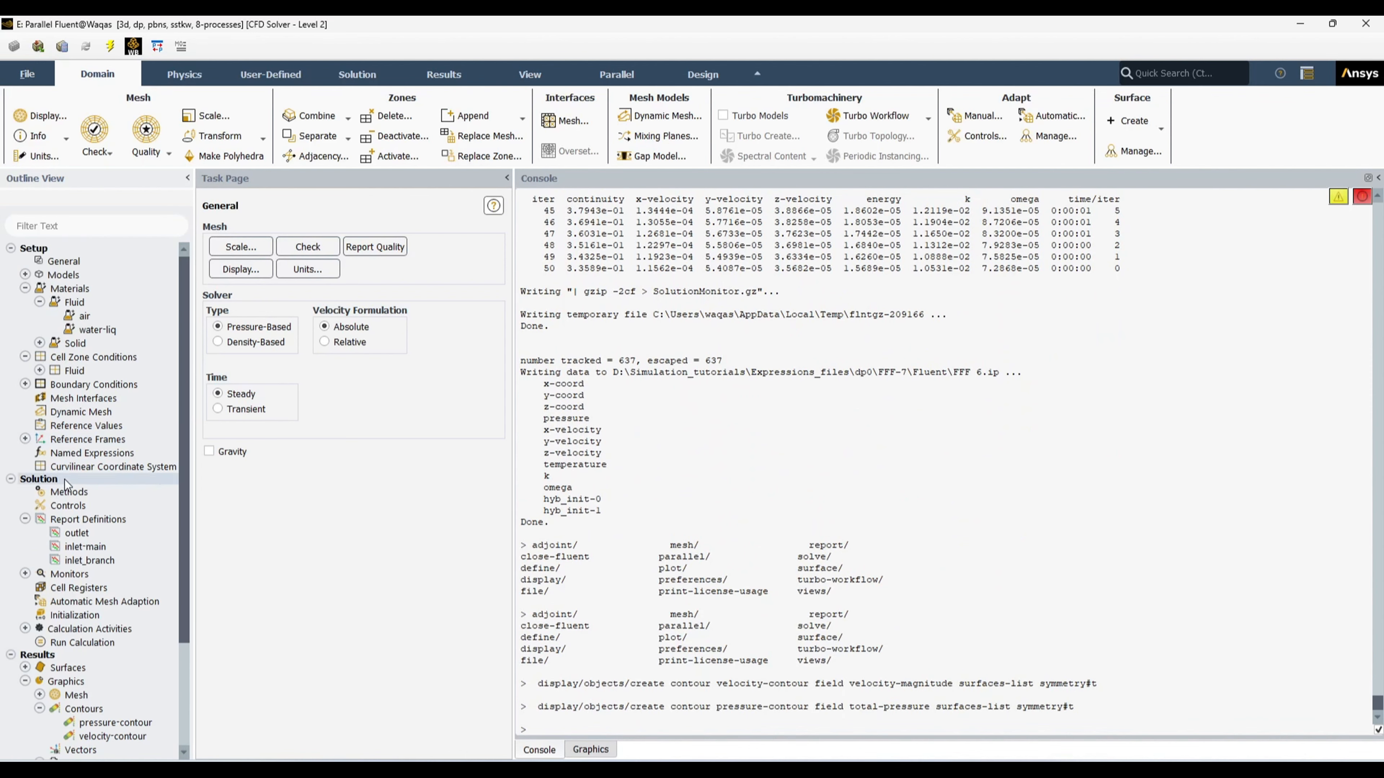
double_click(98, 330)
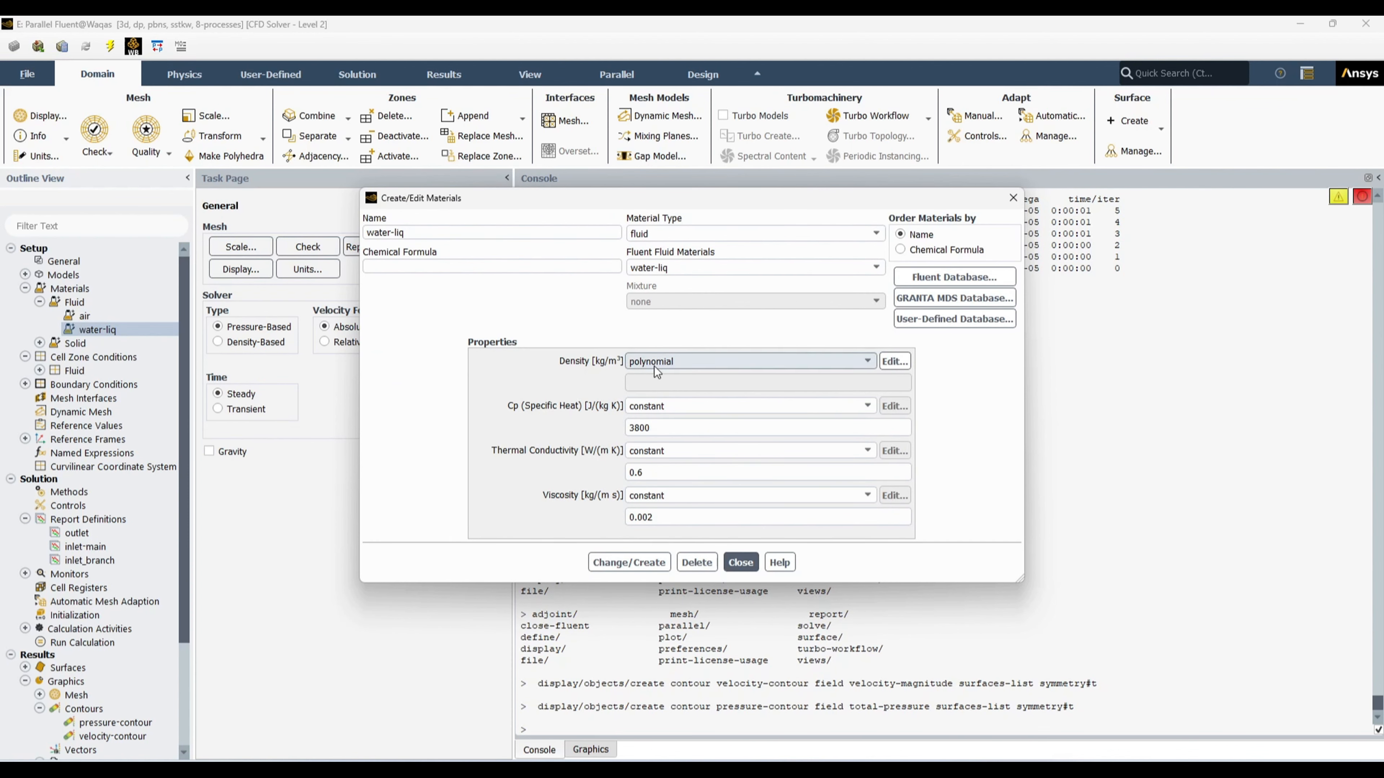
click(894, 361)
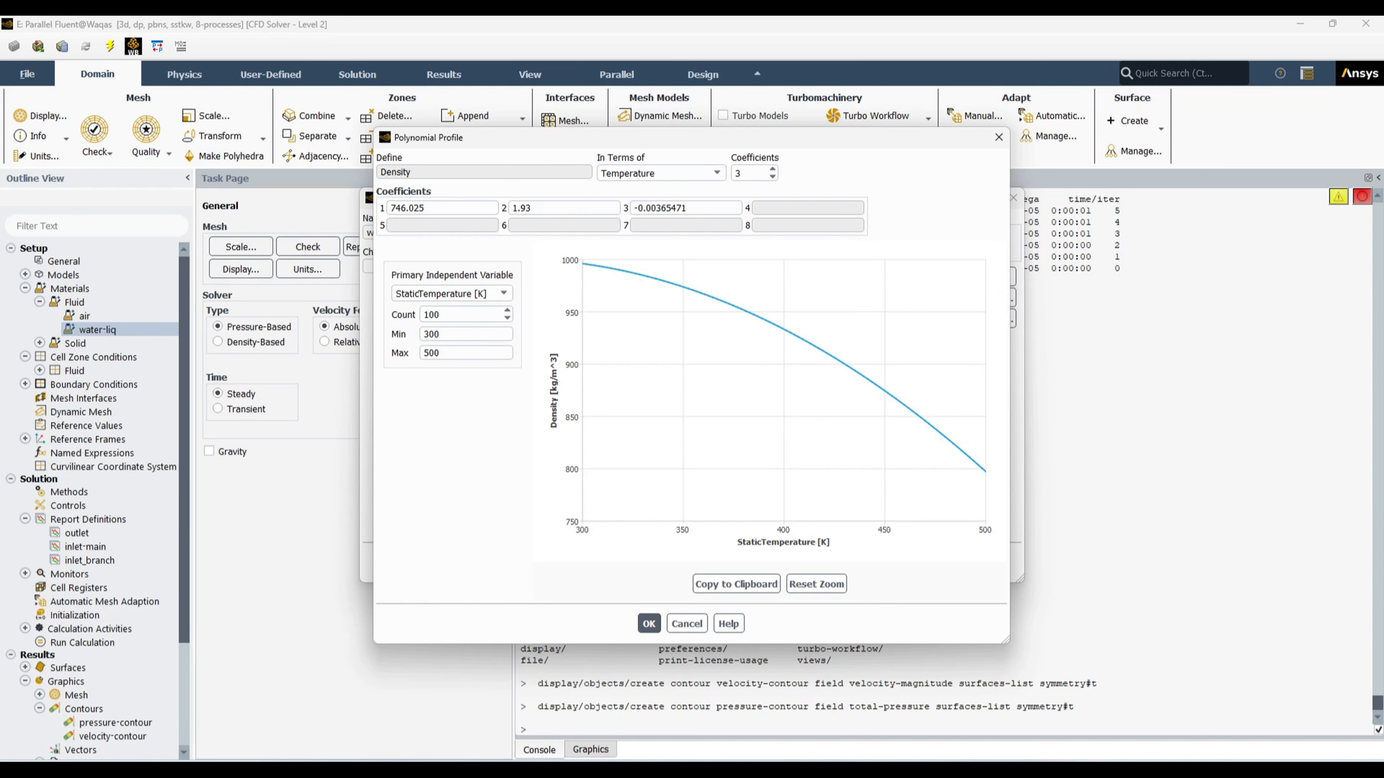
key(alt+Tab)
click(412, 205)
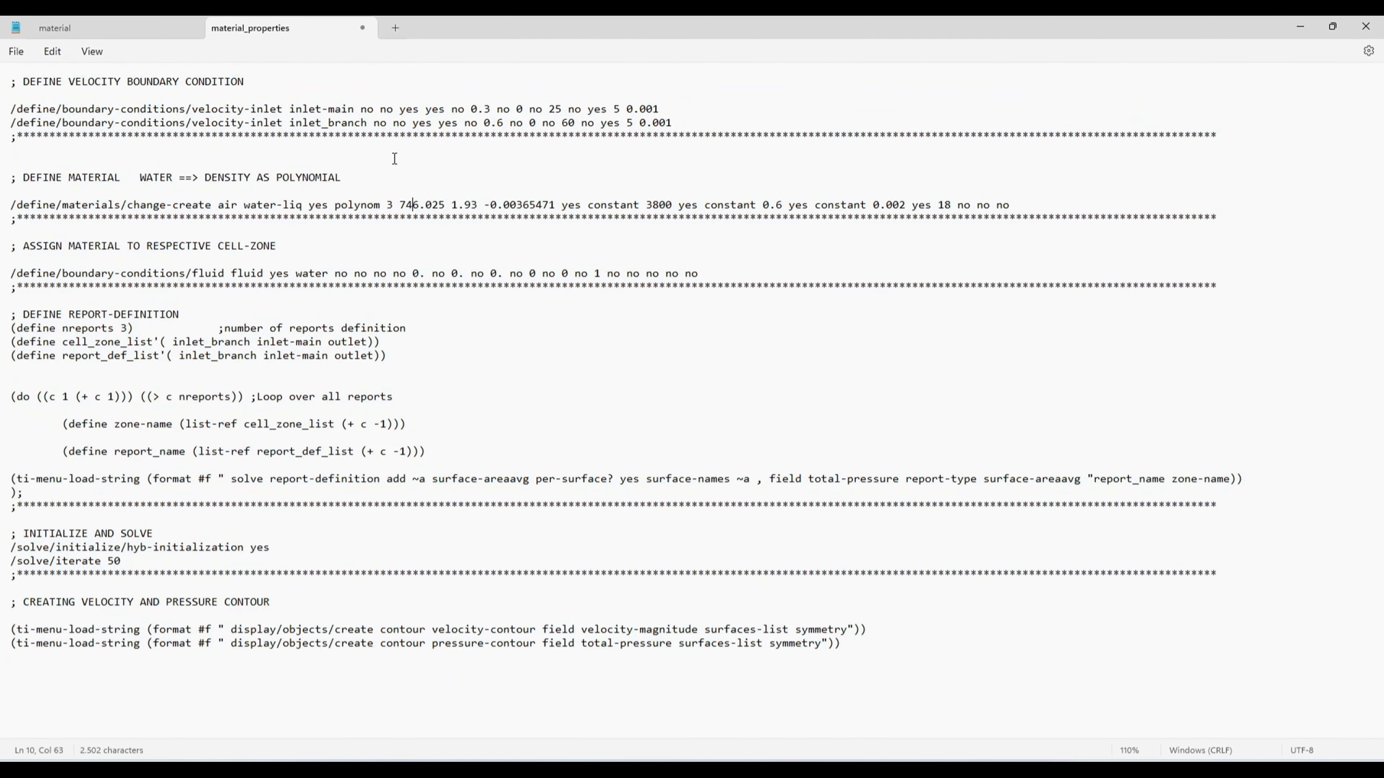
drag(403, 205, 555, 206)
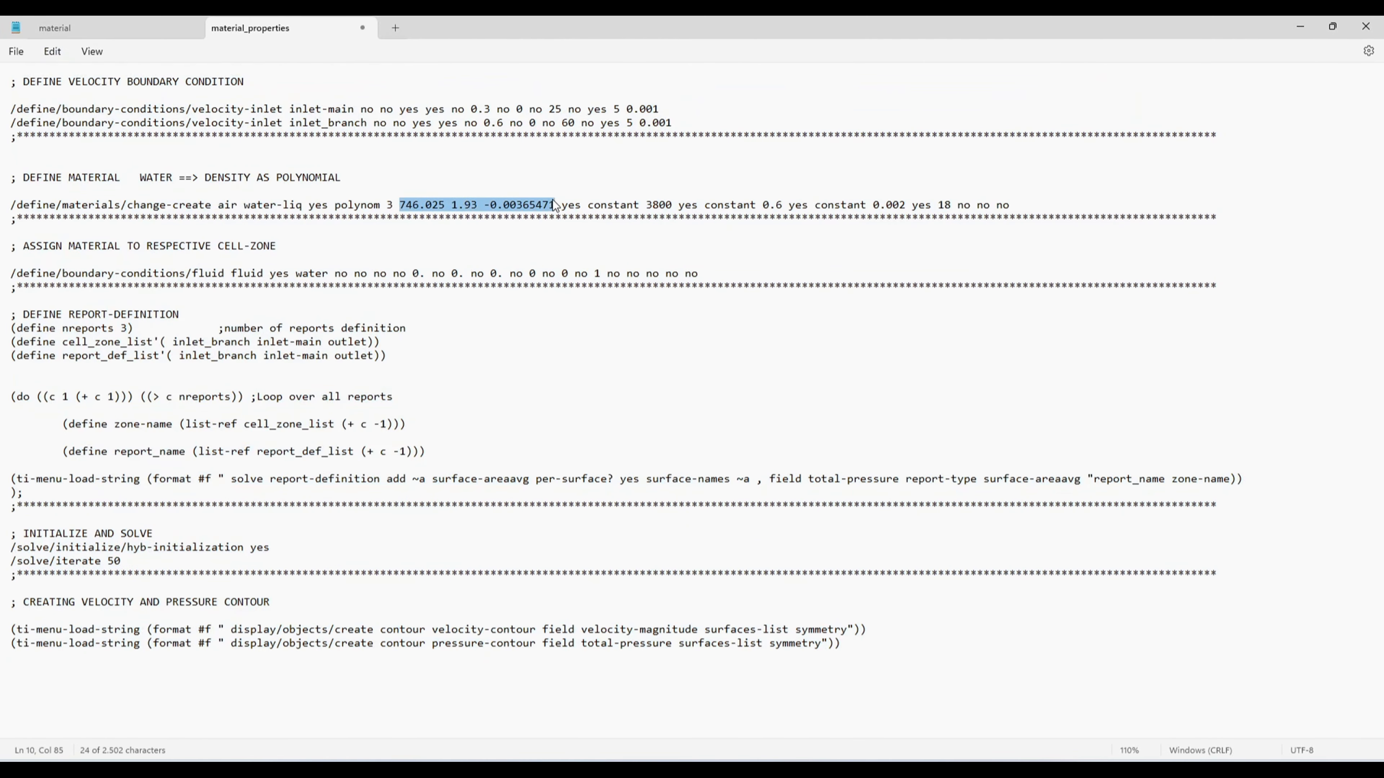
click(1302, 32)
click(988, 139)
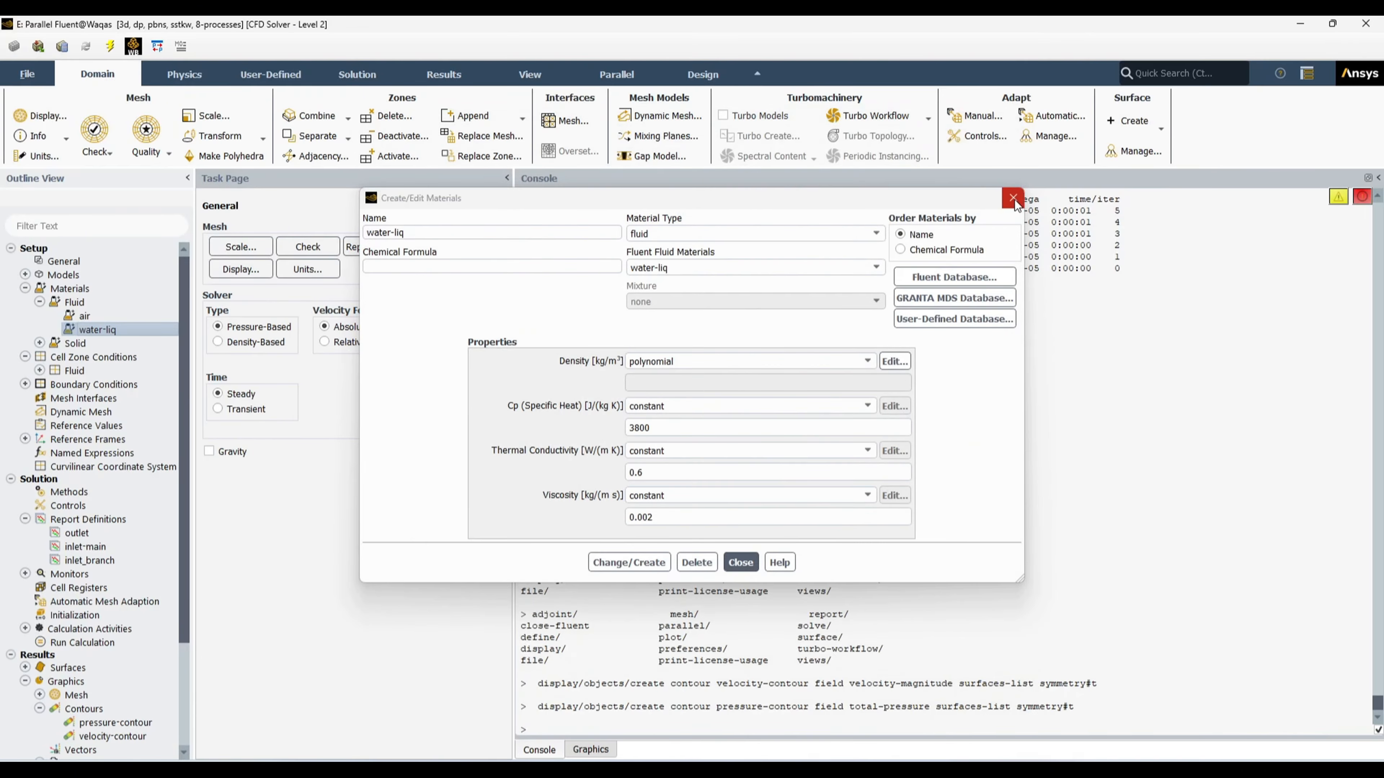
click(1013, 199)
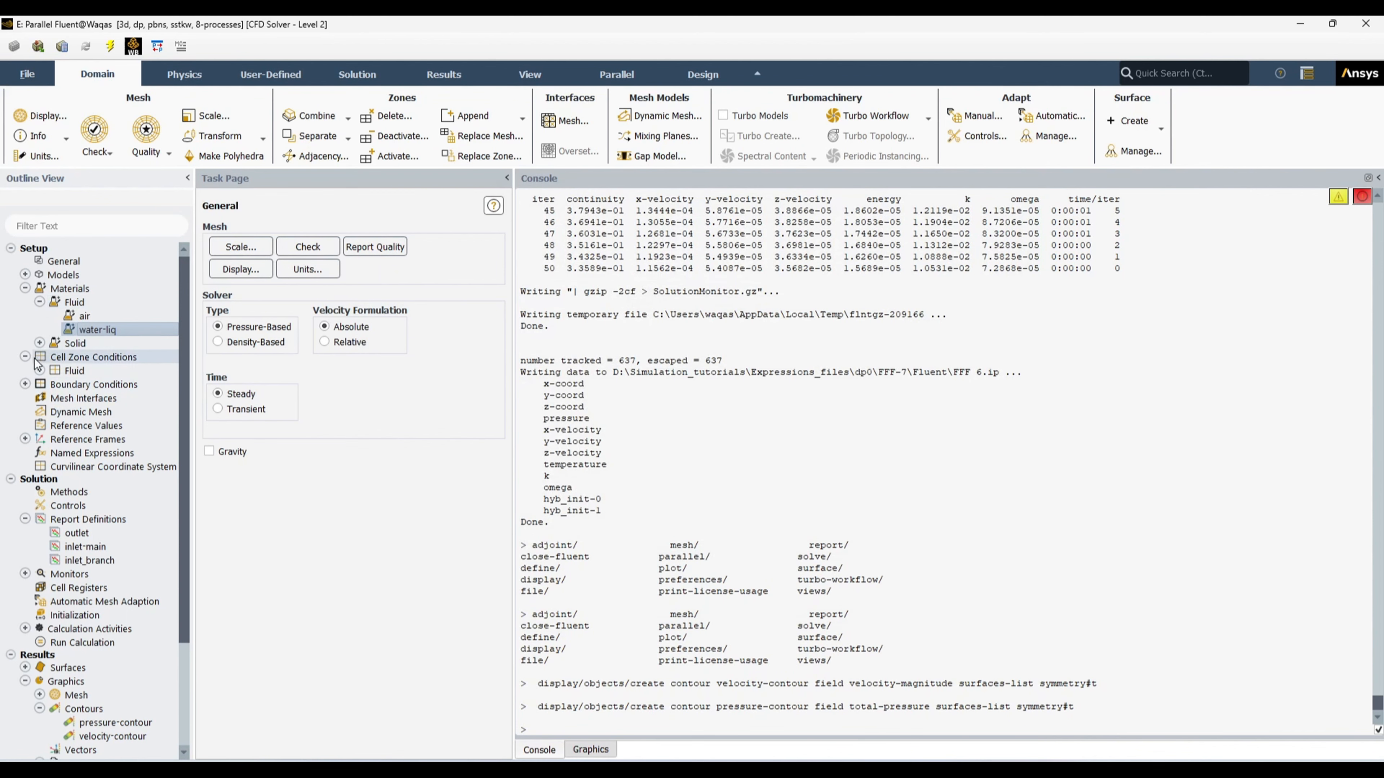
Step: Check the inlet_branch boundary's velocity and temperature against its velocity-inlet command in the journal
click(25, 384)
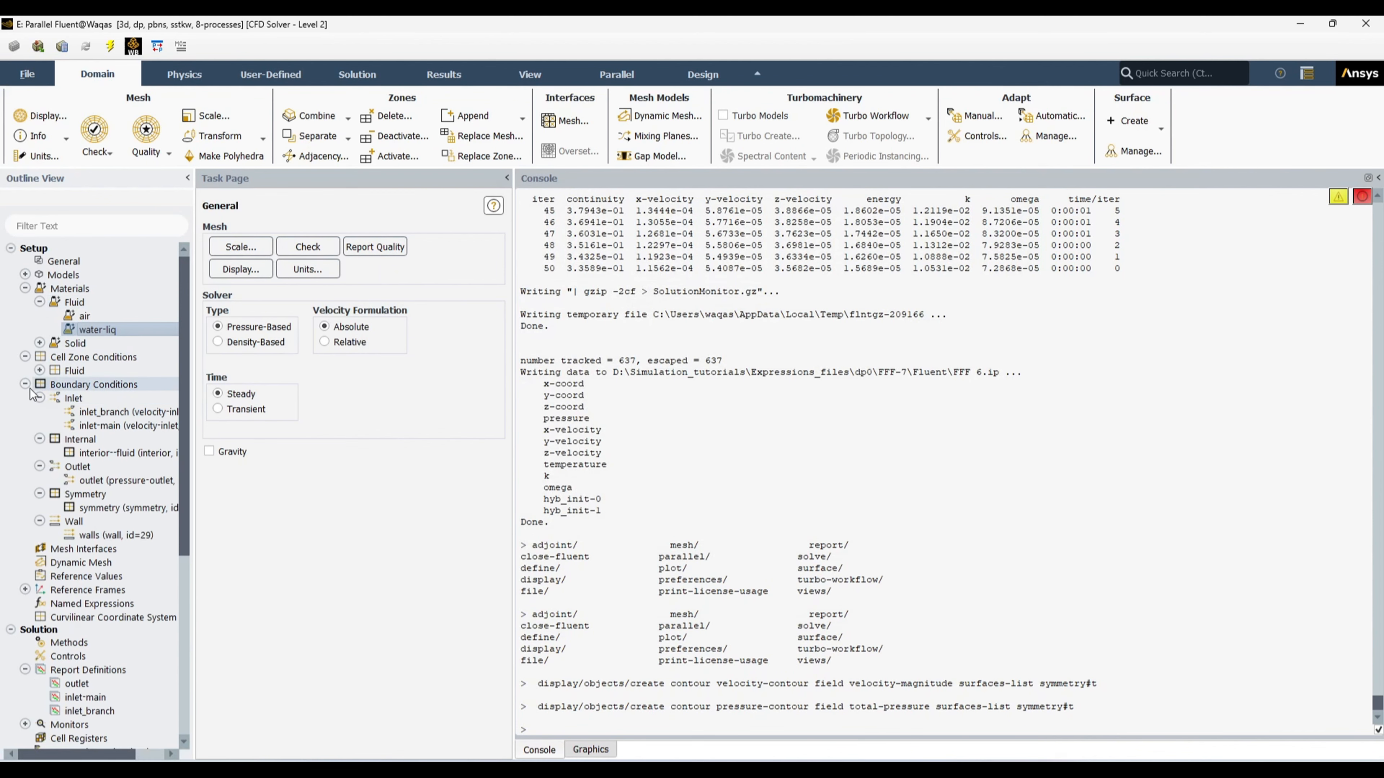
double_click(102, 415)
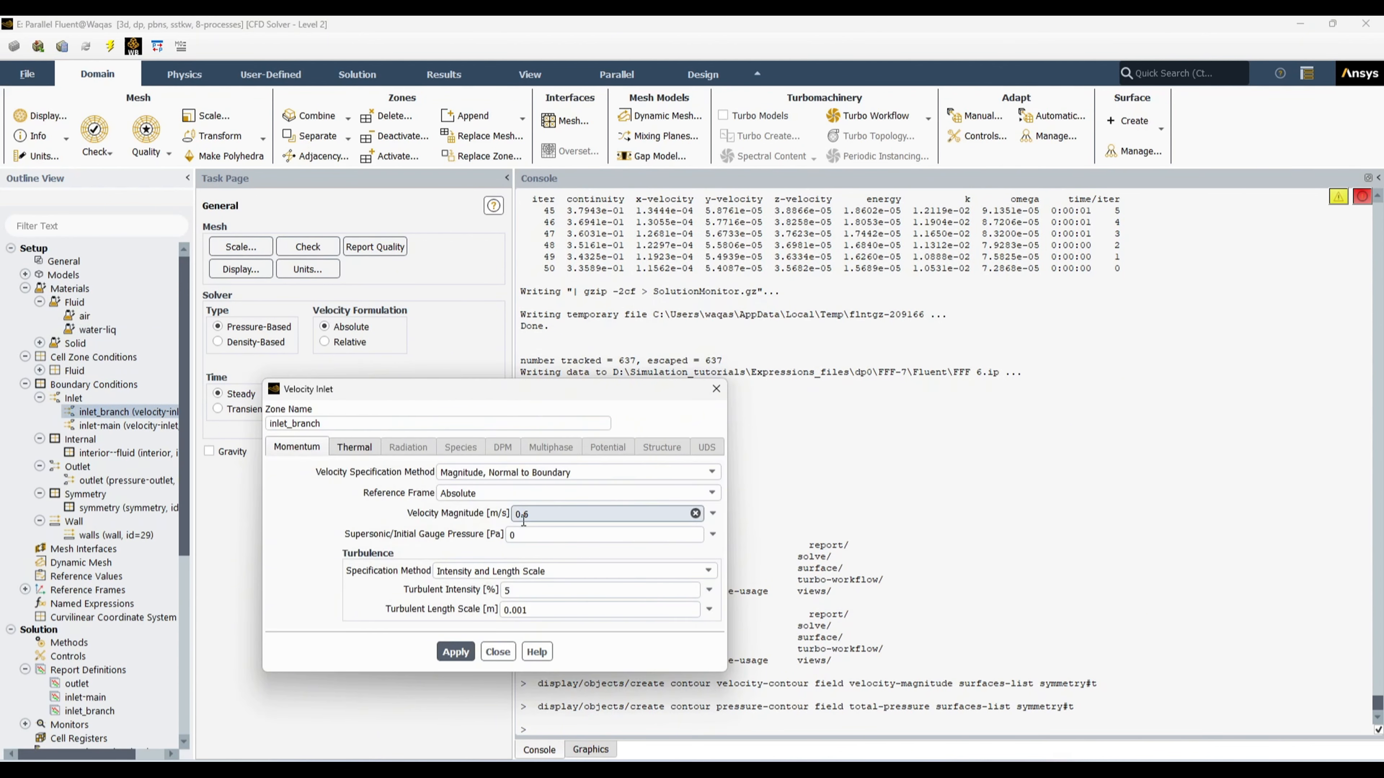
key(alt+Tab)
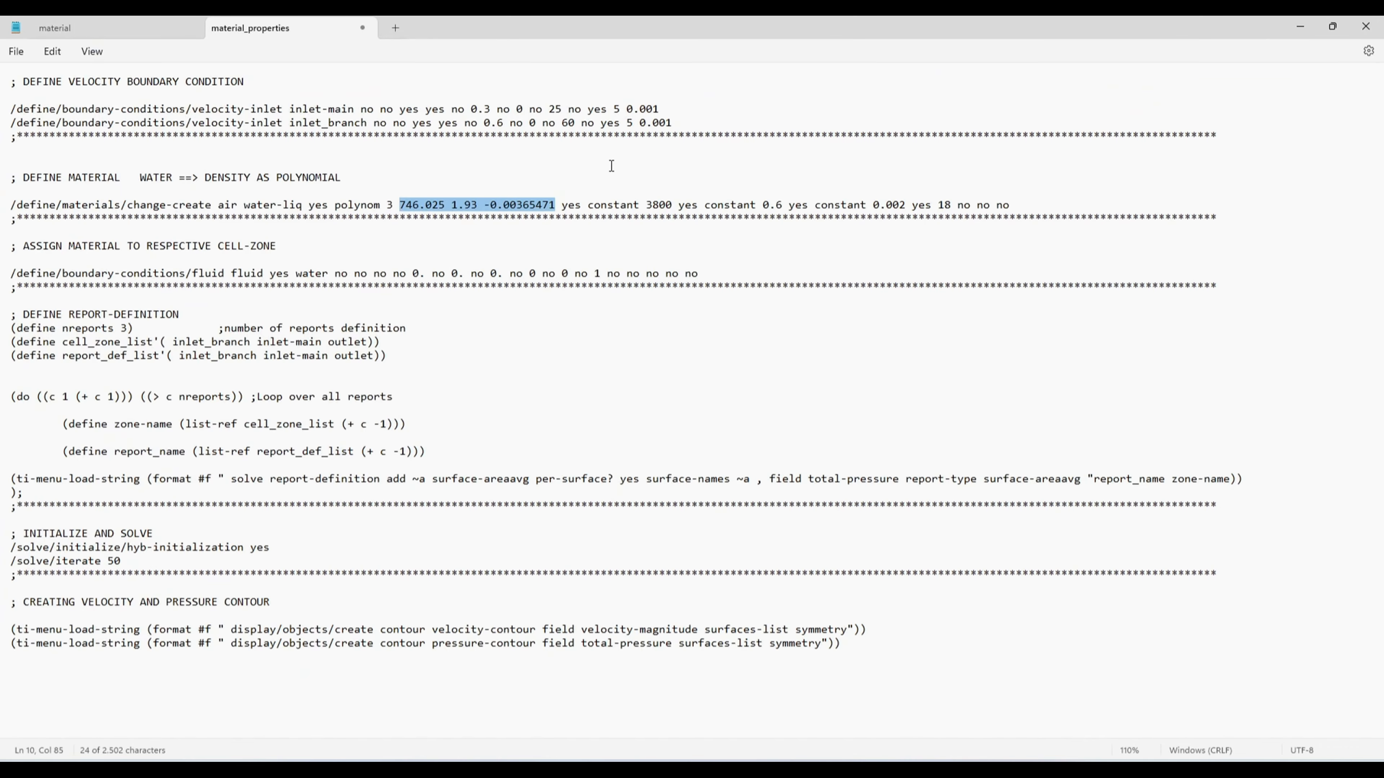
click(729, 247)
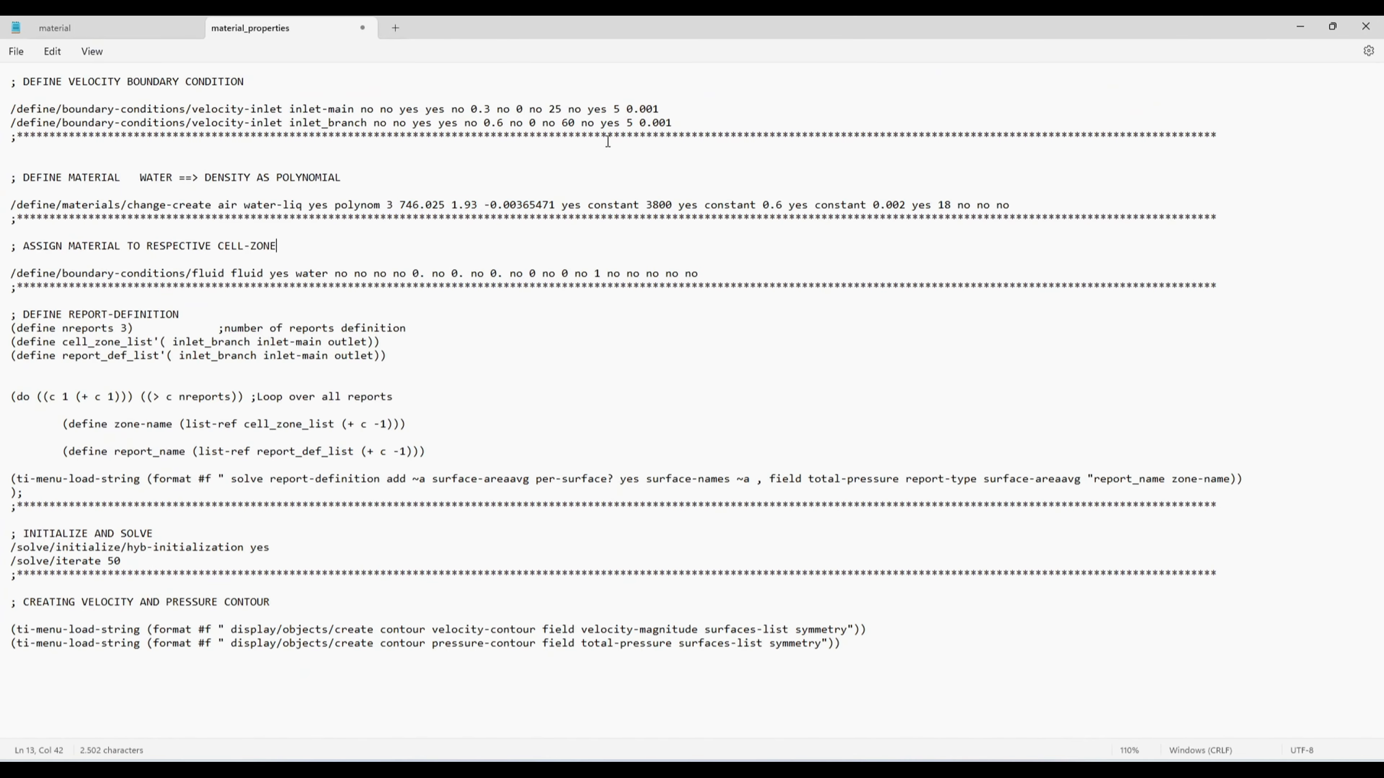
double_click(566, 124)
drag(290, 123, 348, 123)
drag(561, 123, 571, 125)
key(alt+Tab)
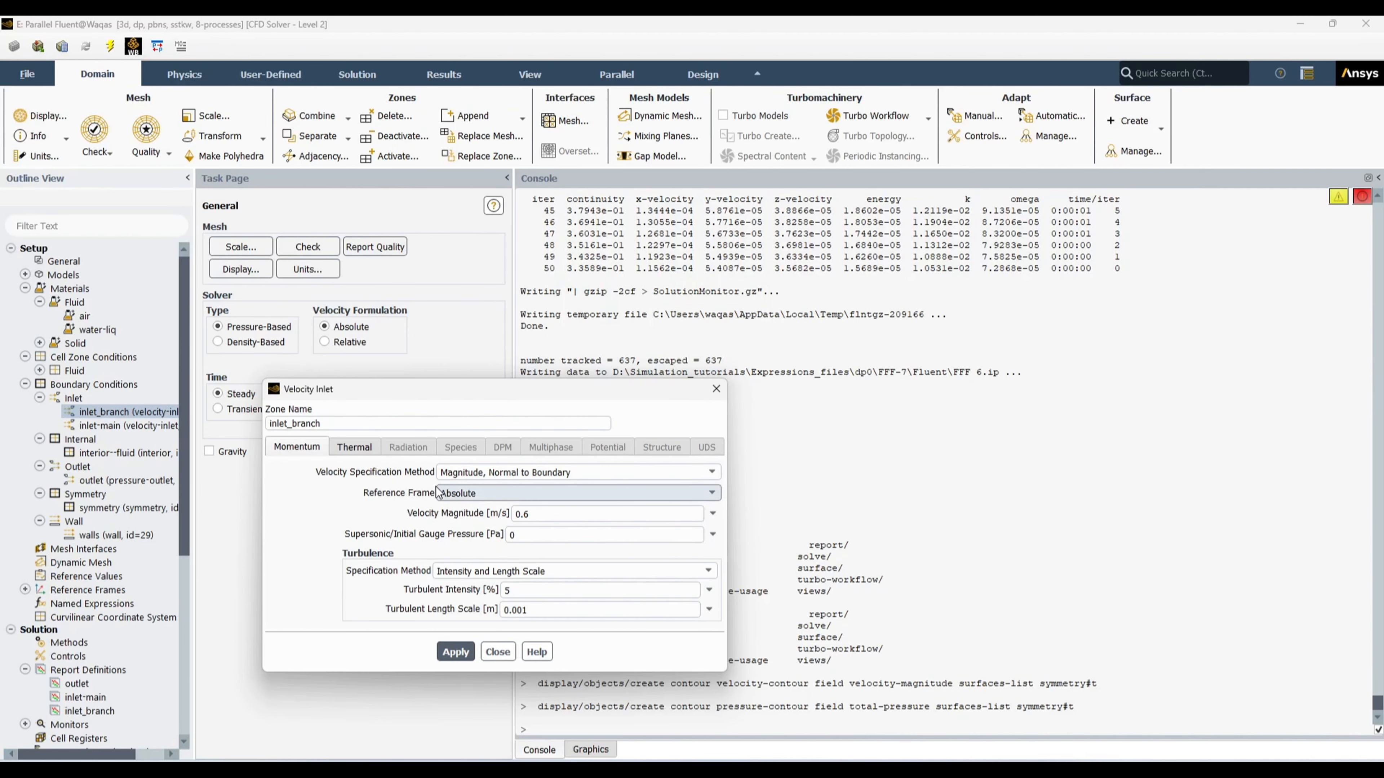
click(360, 449)
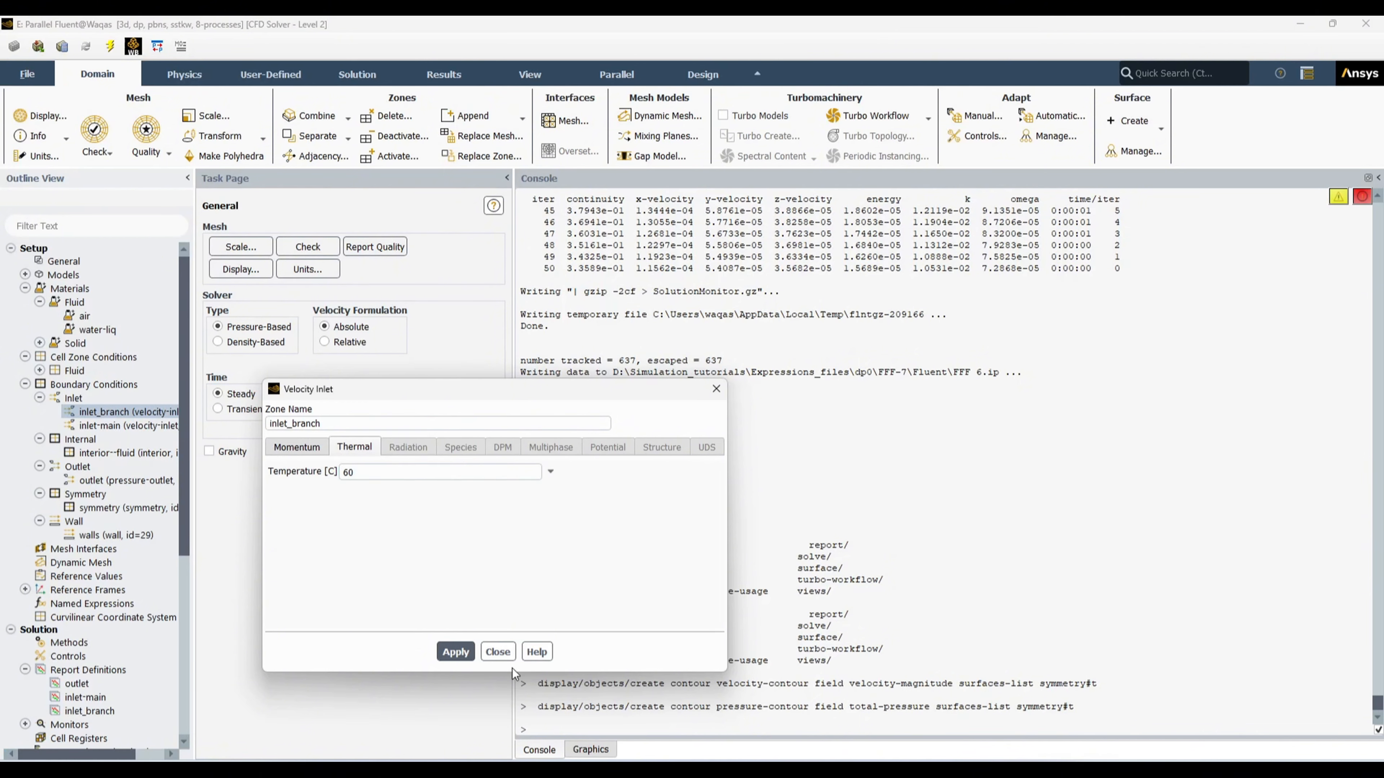
click(497, 652)
Step: Check the inlet-main boundary's velocity and temperature, and collapse the outline's materials, cell zone and boundary condition branches
double_click(125, 425)
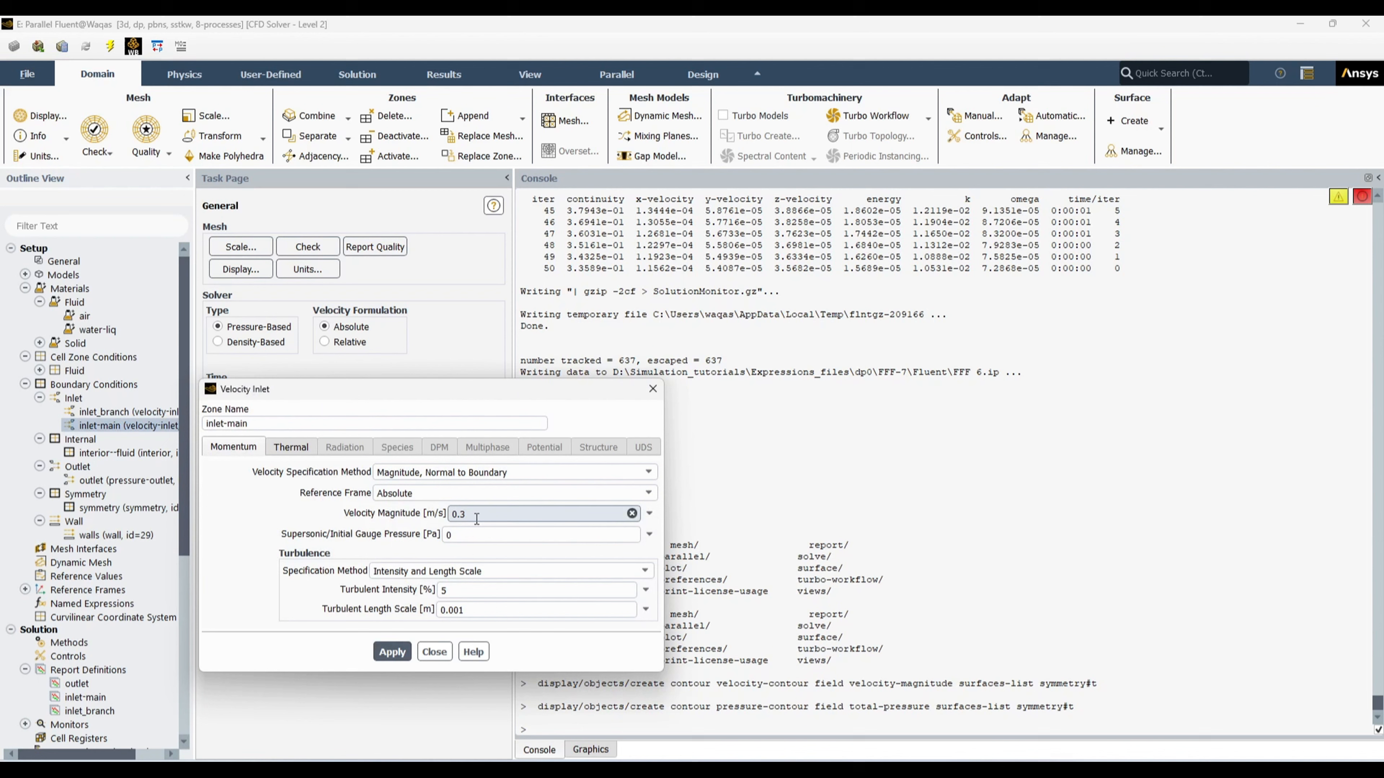
click(293, 448)
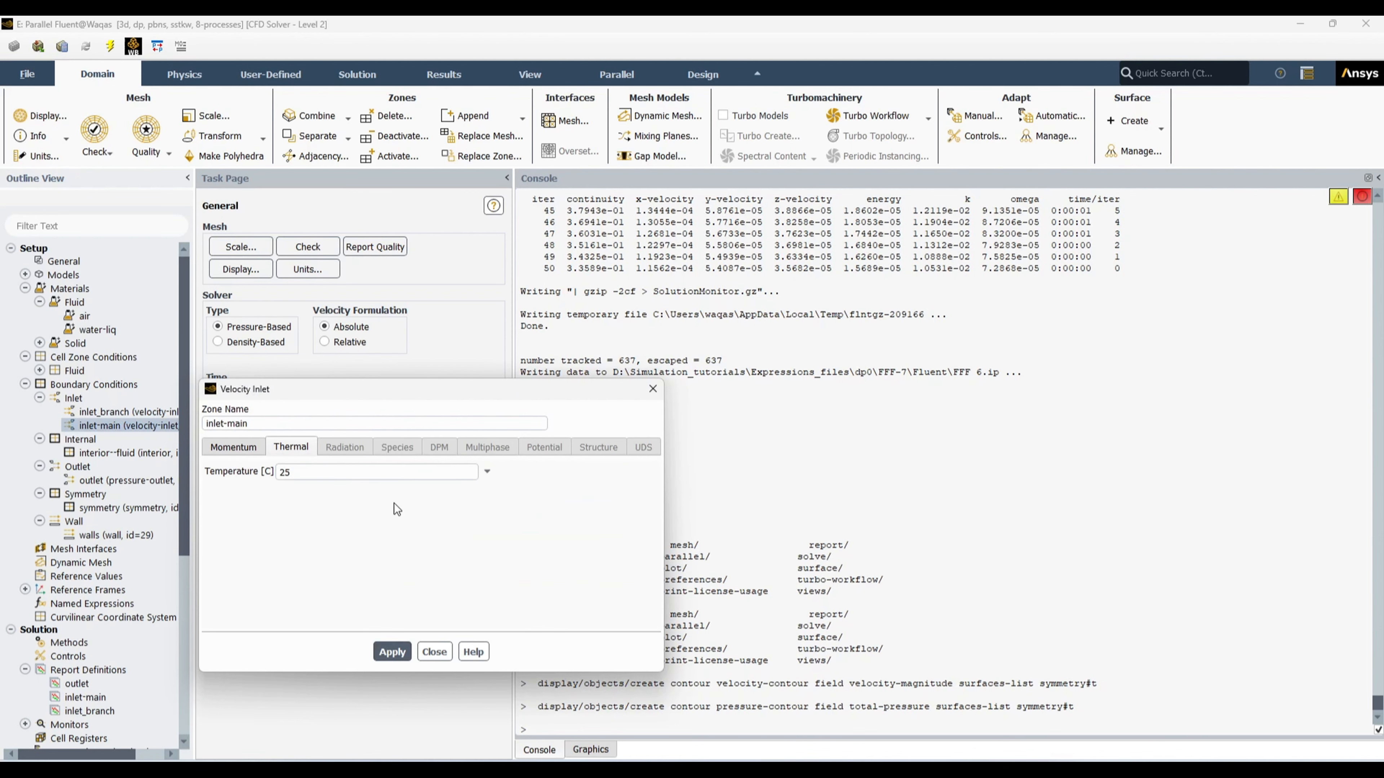
click(435, 652)
click(39, 398)
click(39, 301)
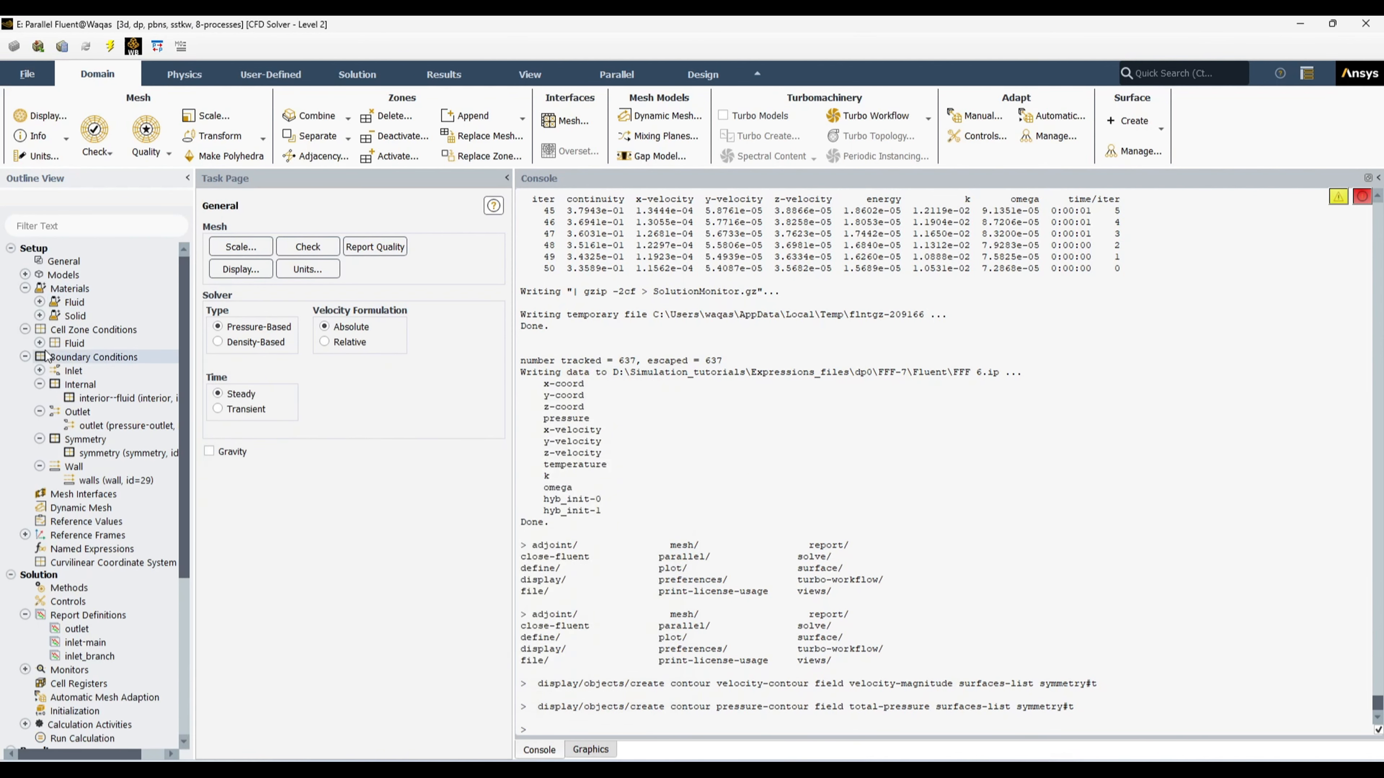
click(26, 288)
click(26, 302)
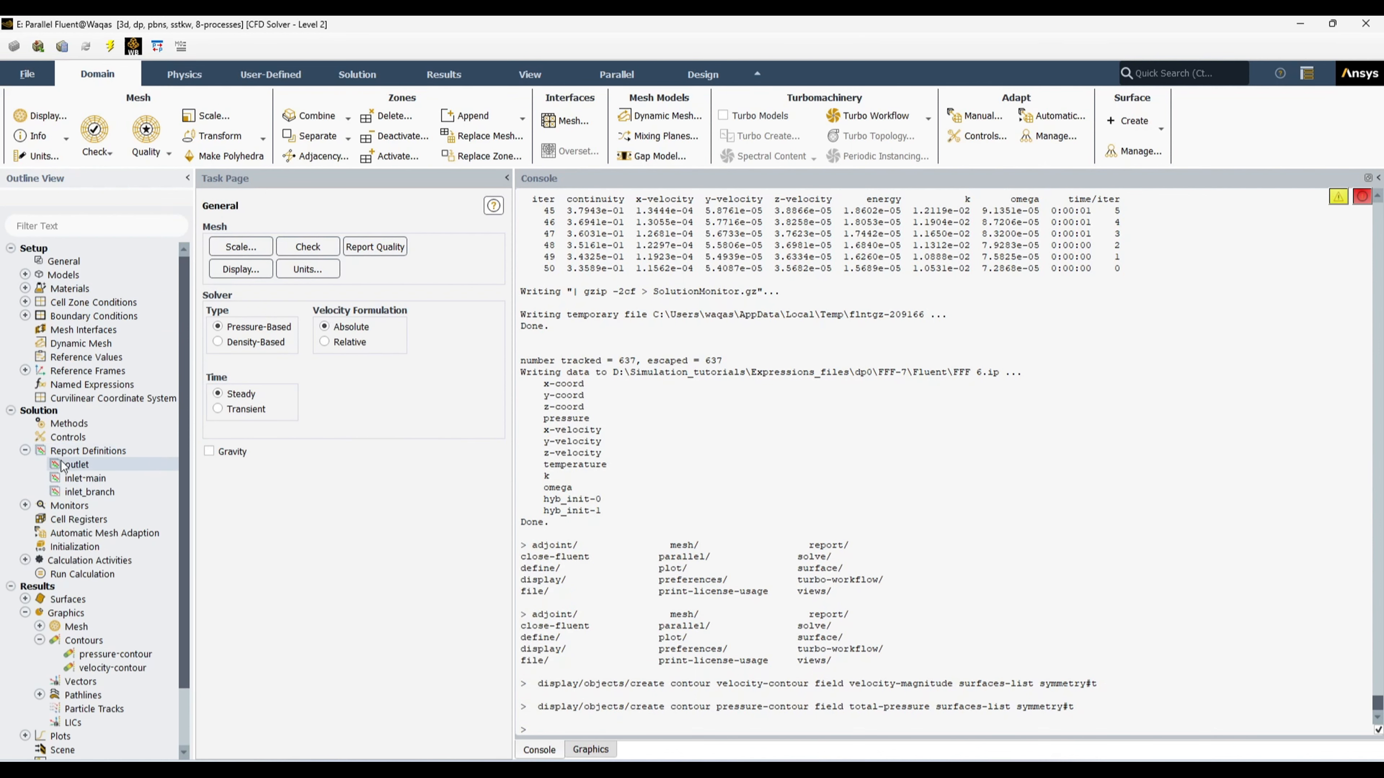
Step: Compare the inlet_branch report definition's type, field variable and surface with the report-definition command in the journal
double_click(96, 494)
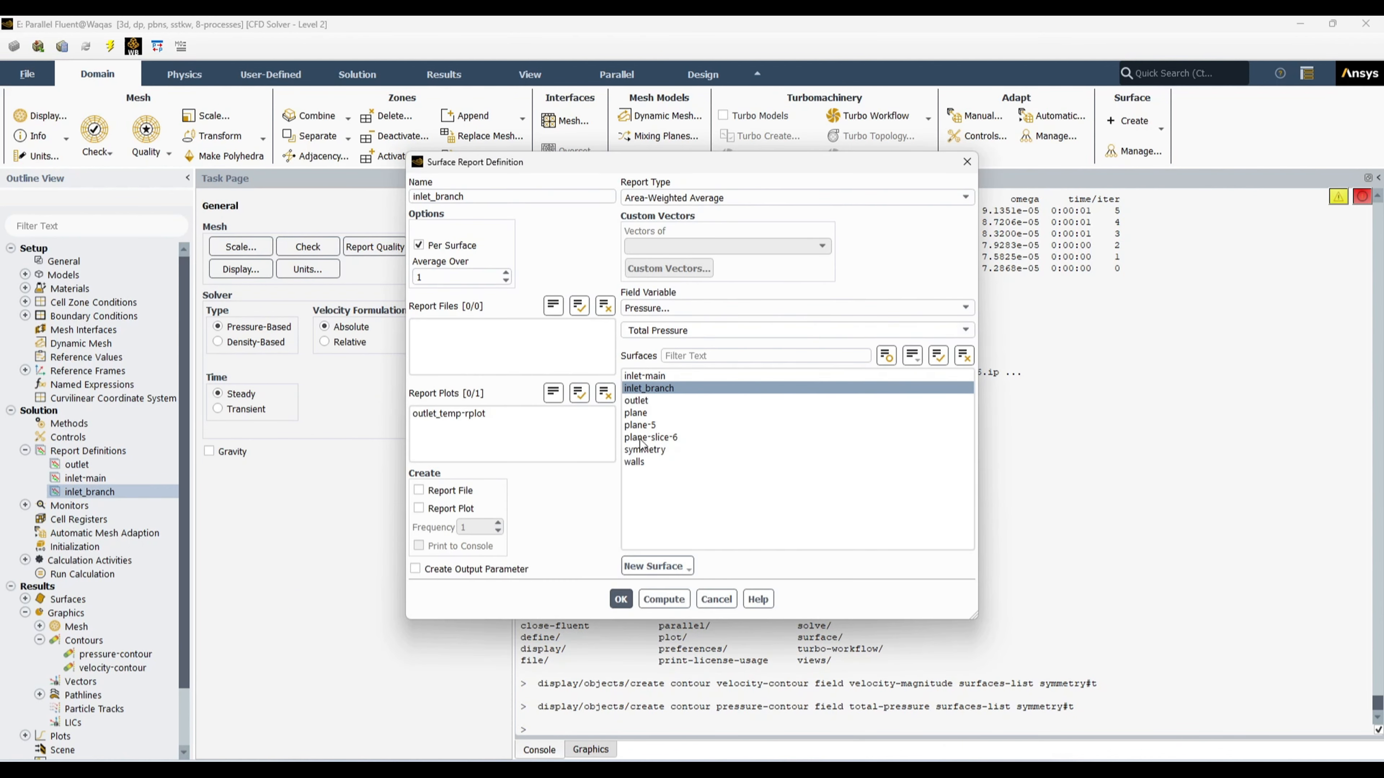
key(alt+Tab)
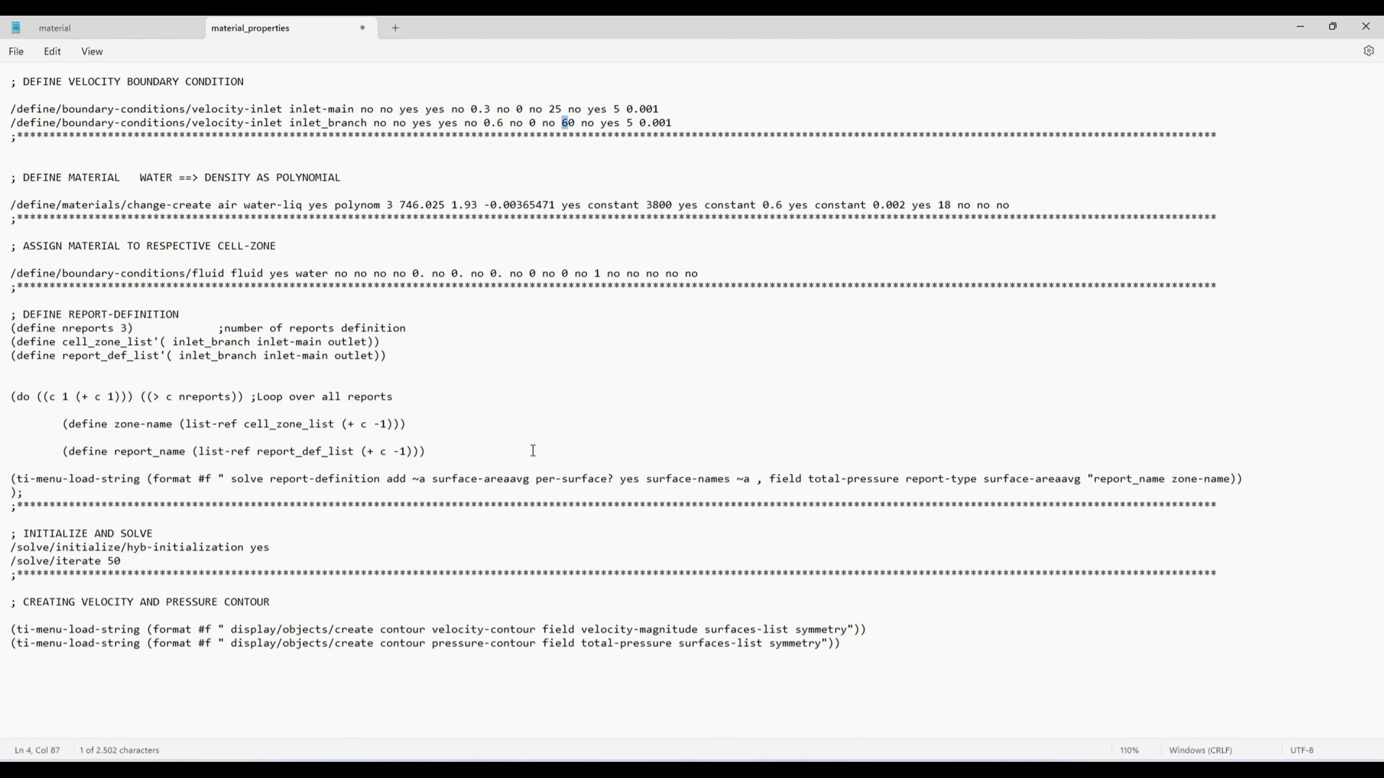
click(433, 479)
drag(433, 479, 511, 485)
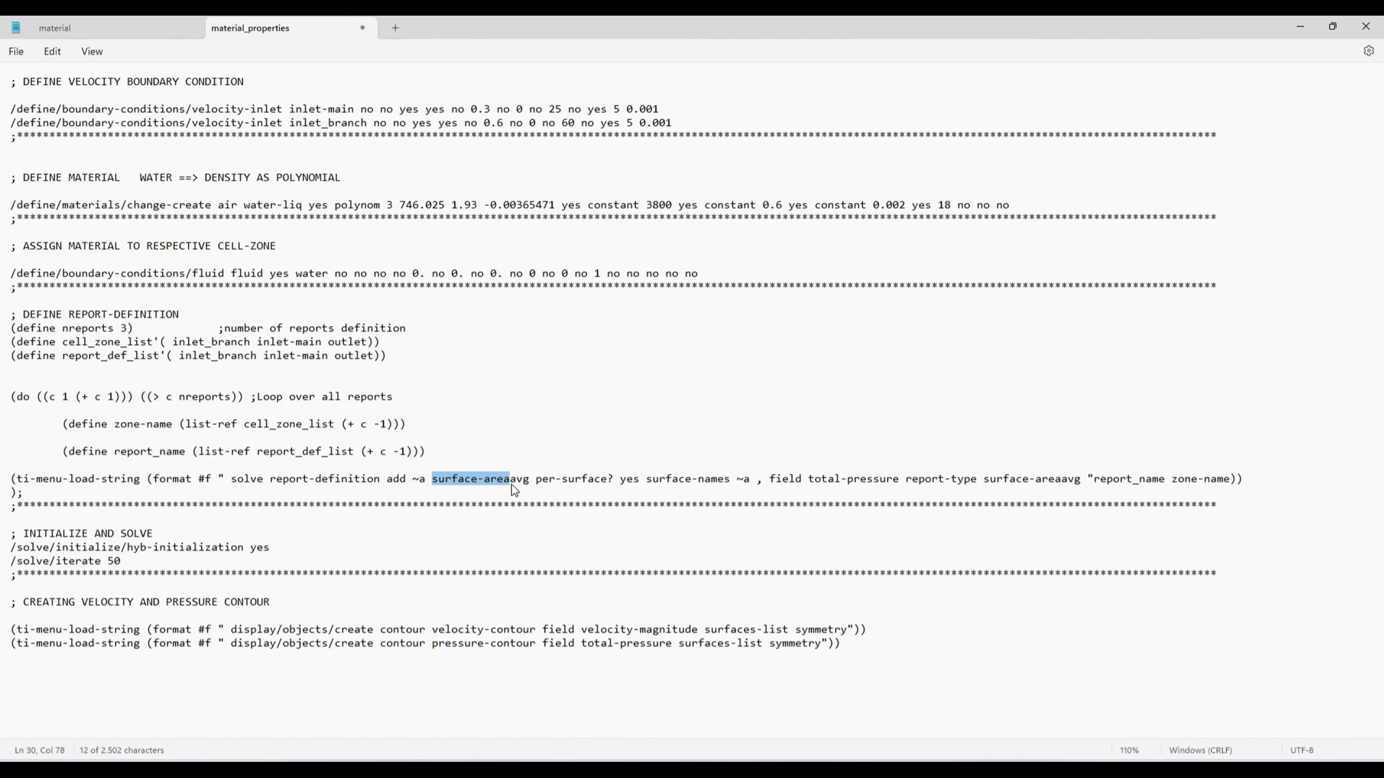
click(826, 492)
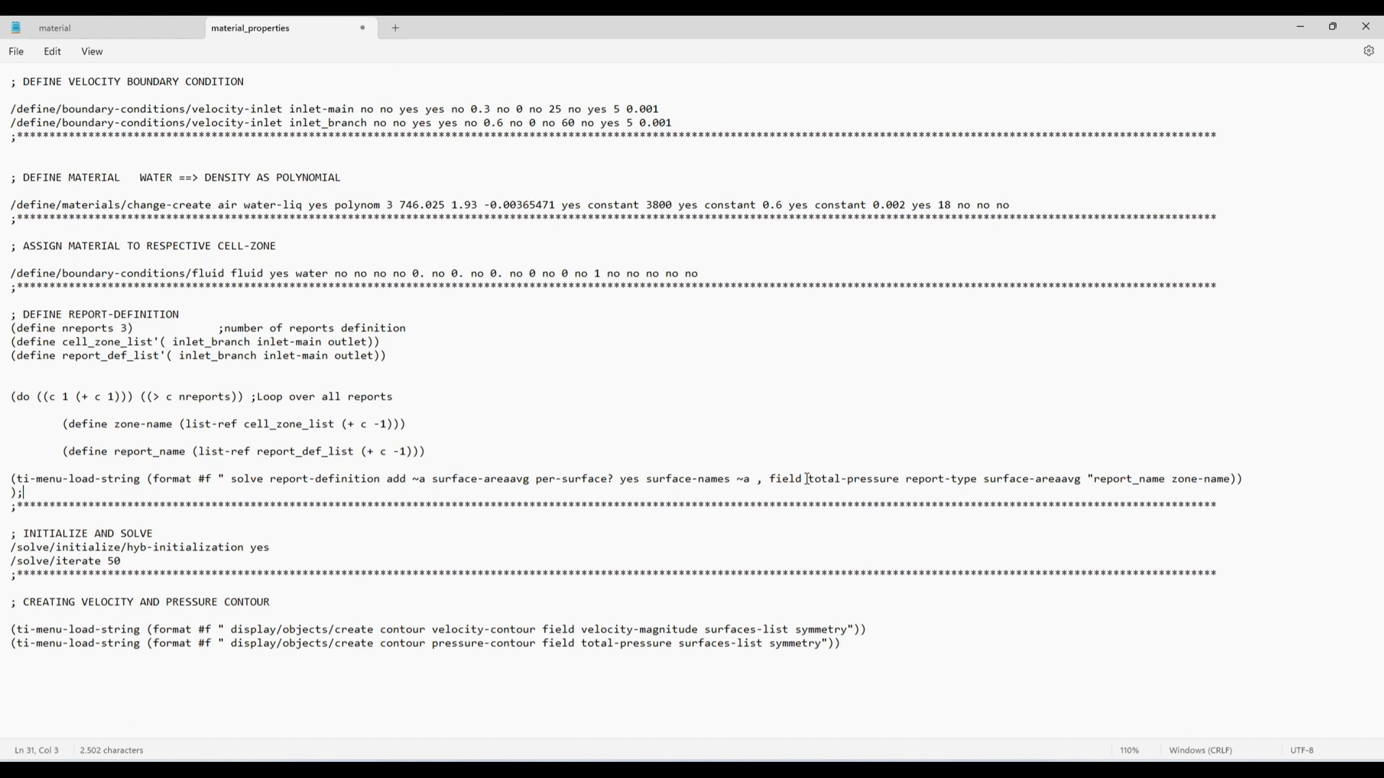
drag(809, 480, 887, 478)
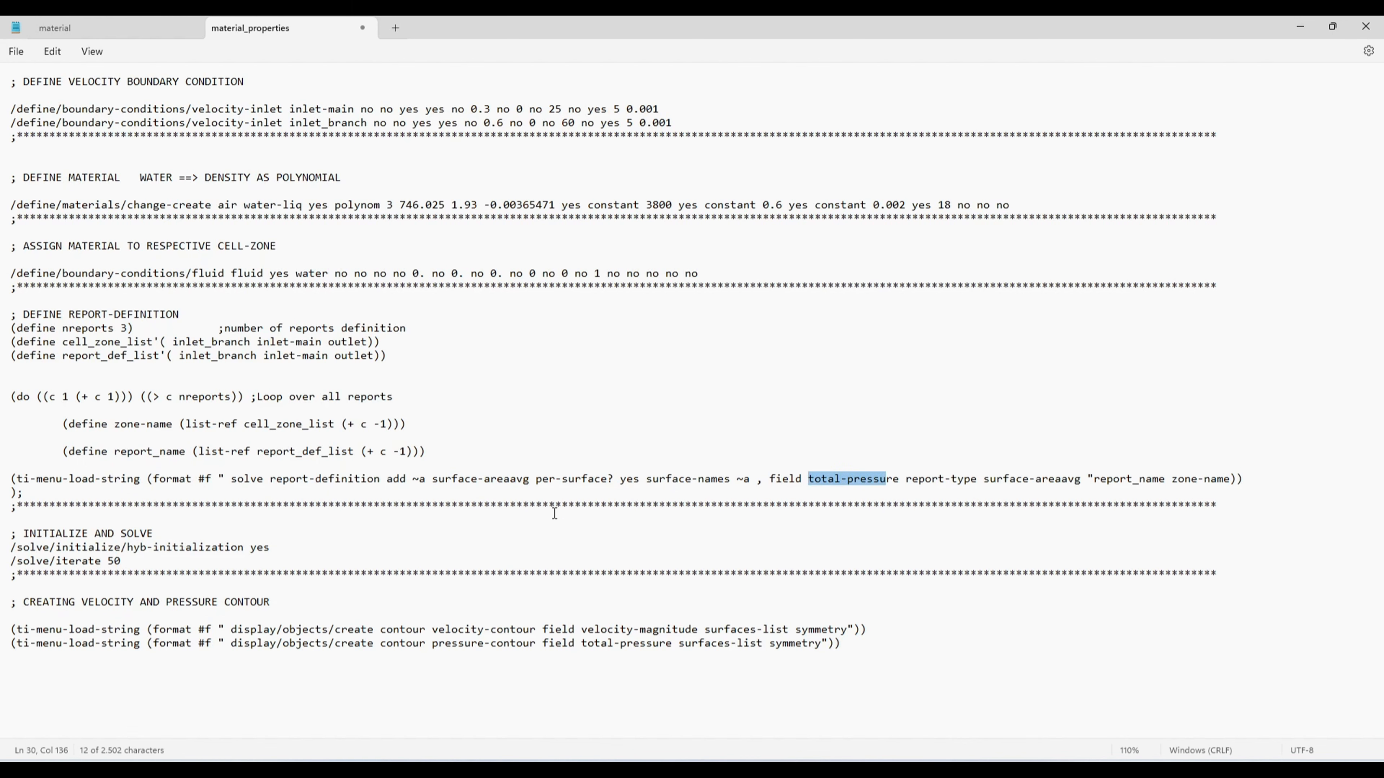
drag(433, 481, 535, 482)
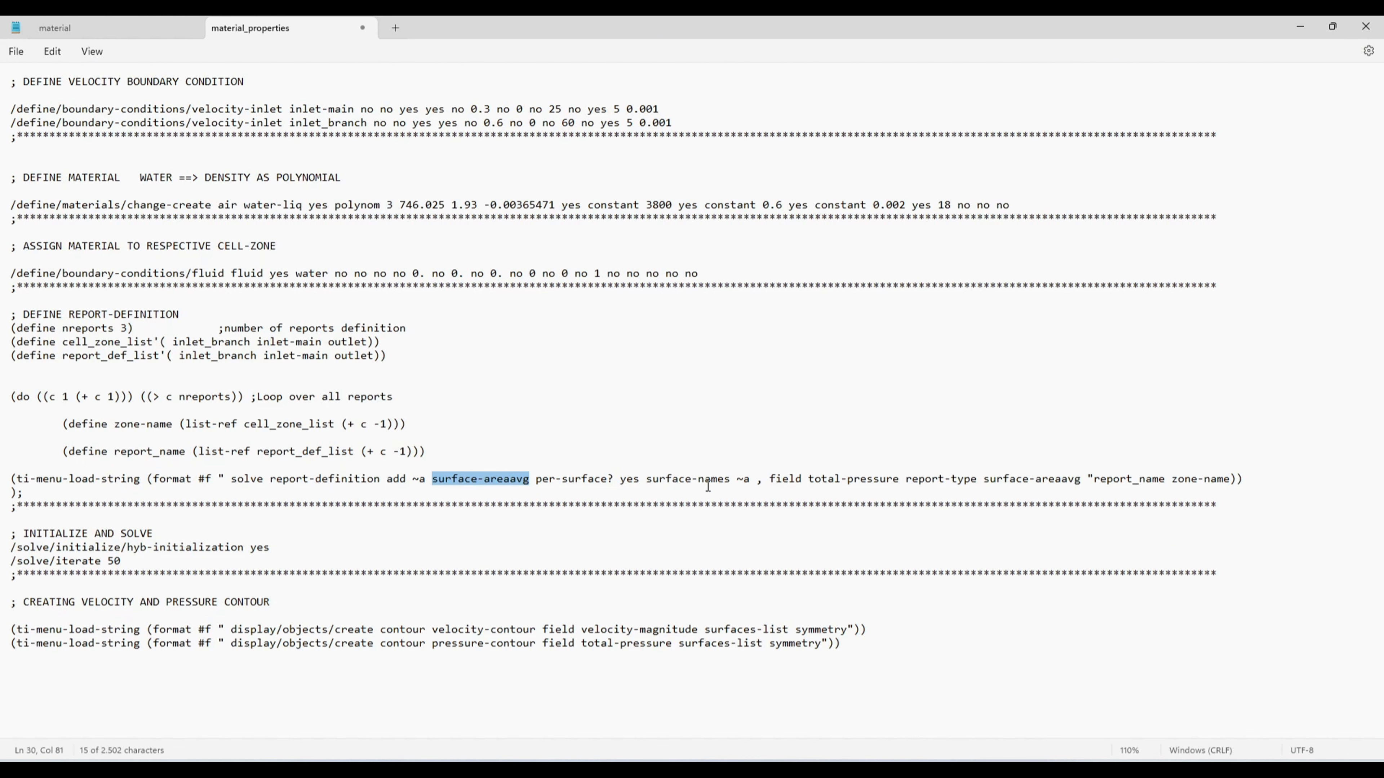
click(134, 416)
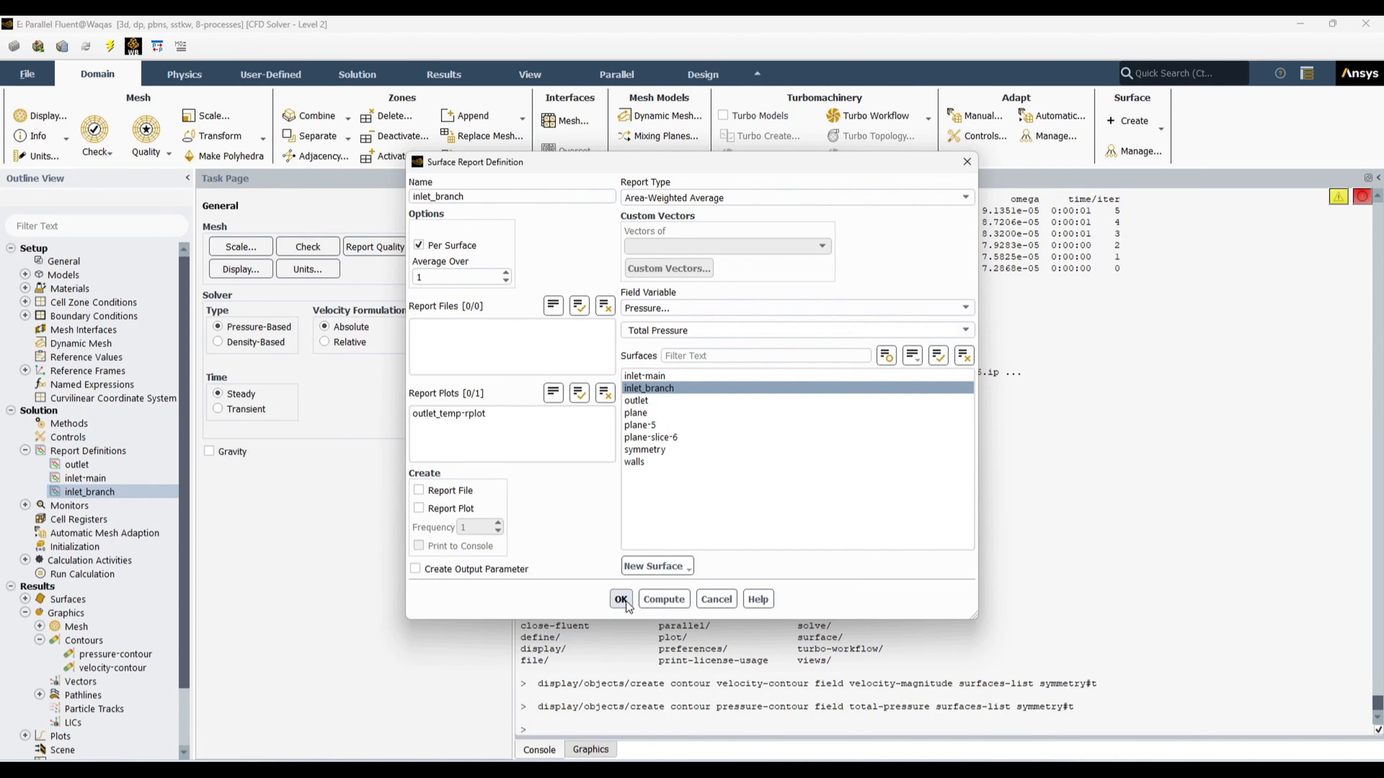
click(621, 599)
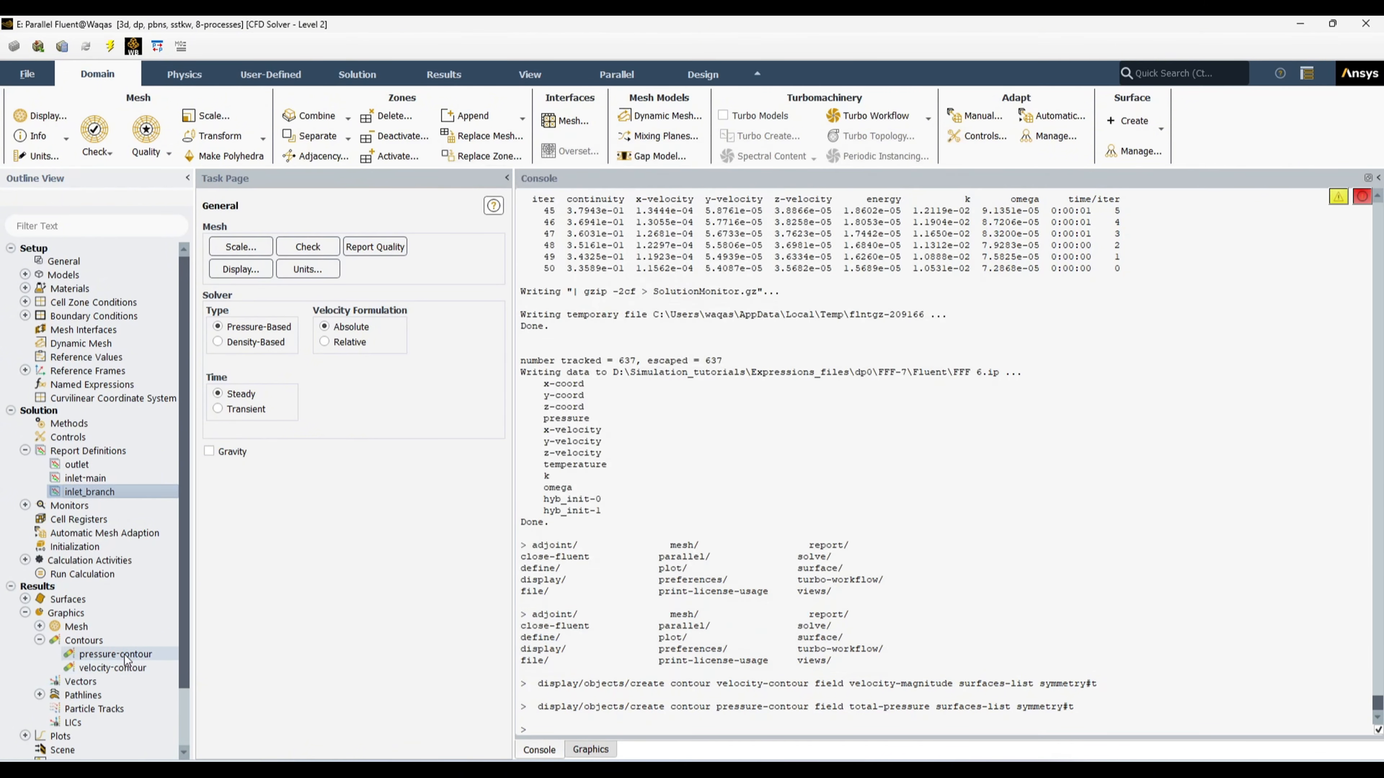
Step: Display the pressure-contour plot of total pressure in the graphics window
double_click(139, 656)
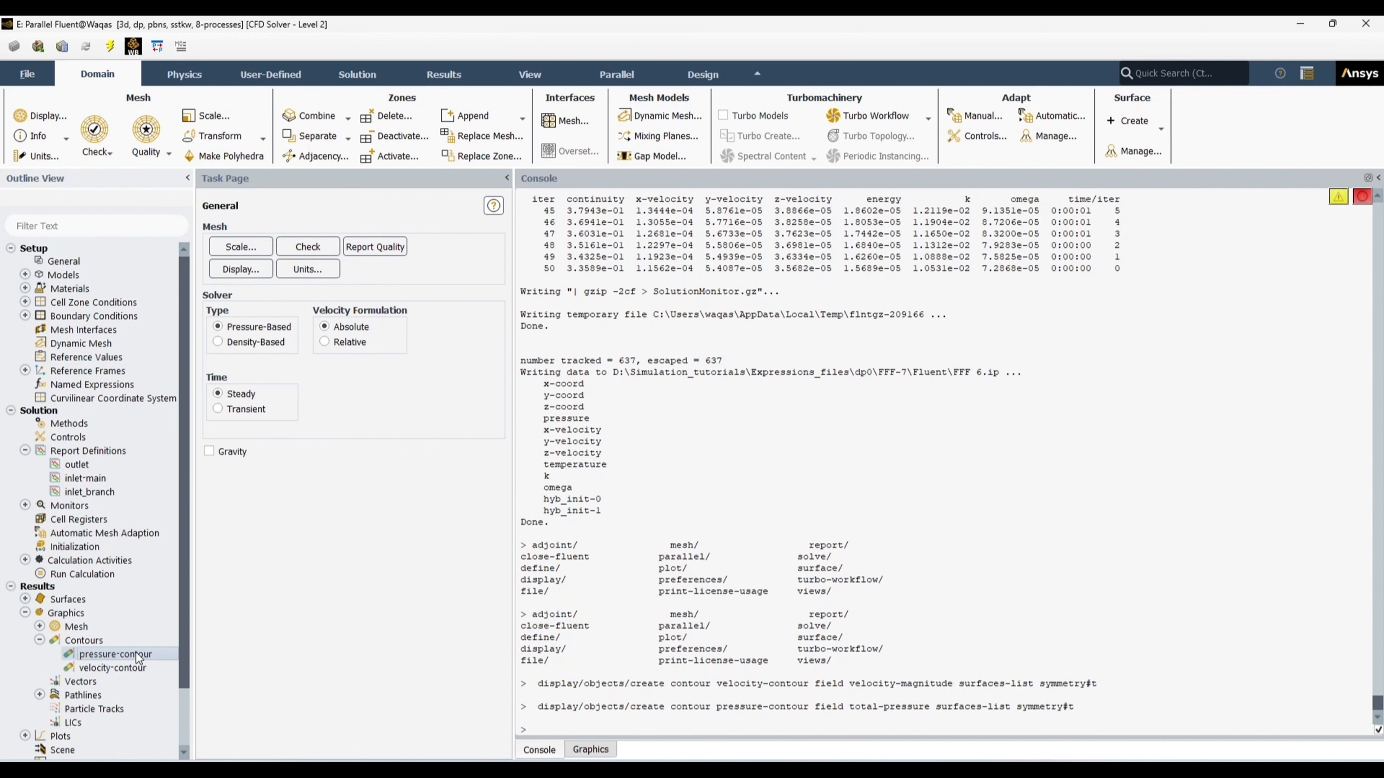
click(217, 566)
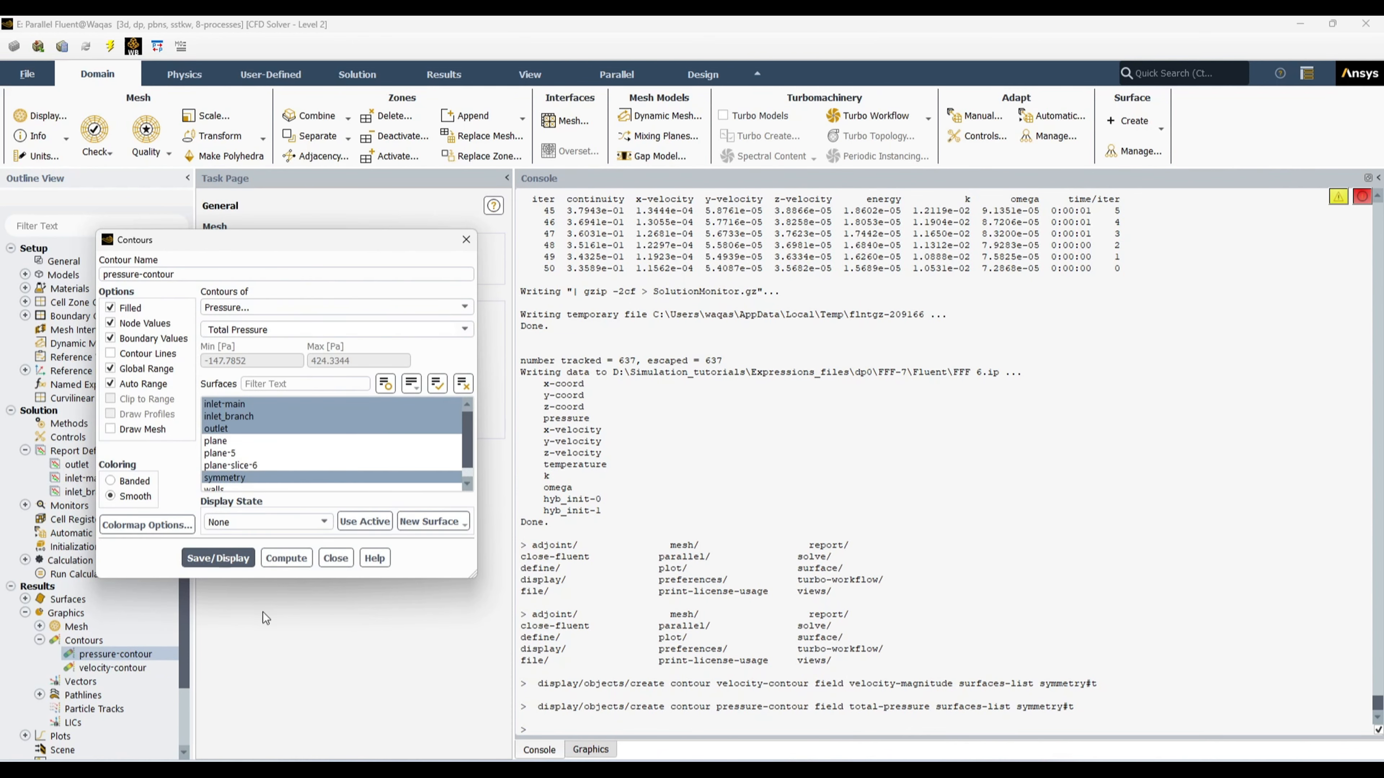
click(599, 749)
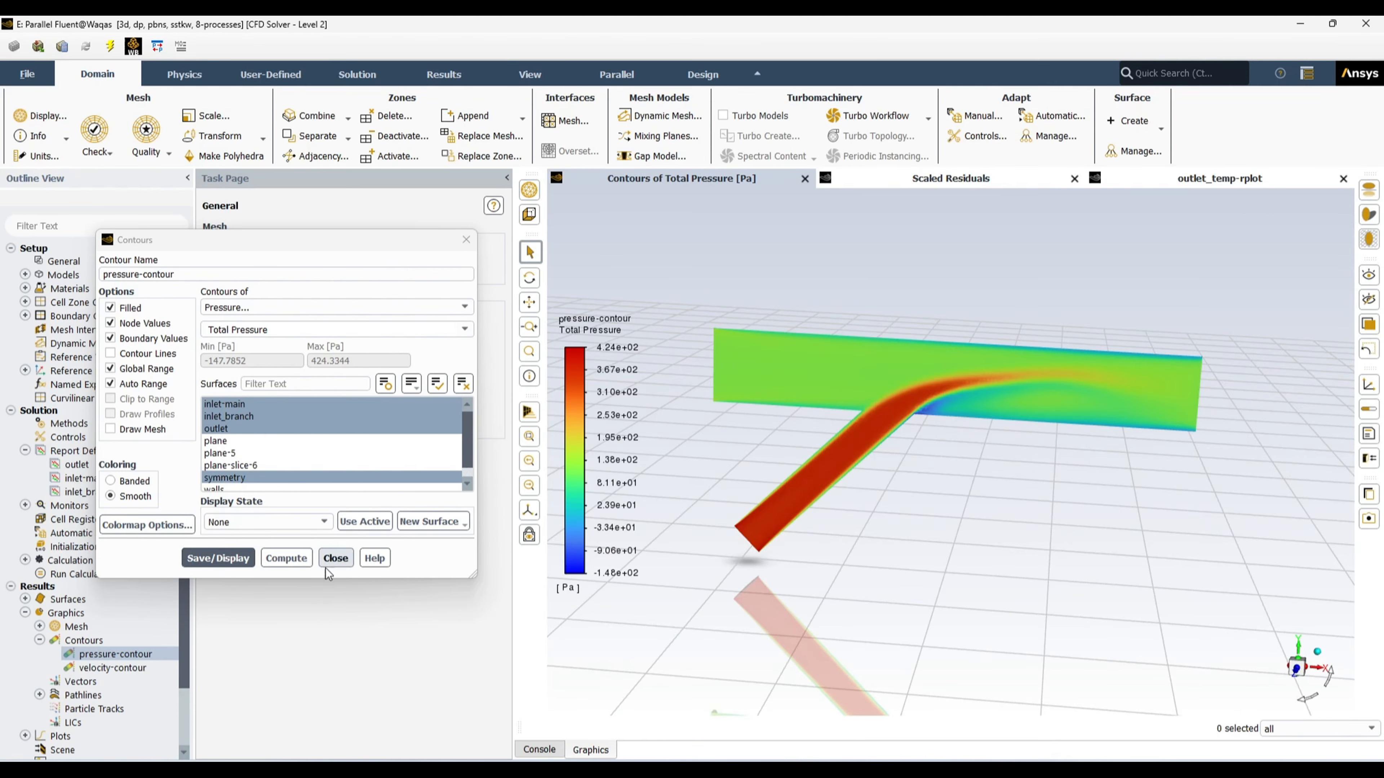
Step: Display the velocity-contour plot of velocity magnitude in the graphics window
click(335, 558)
click(115, 668)
double_click(115, 668)
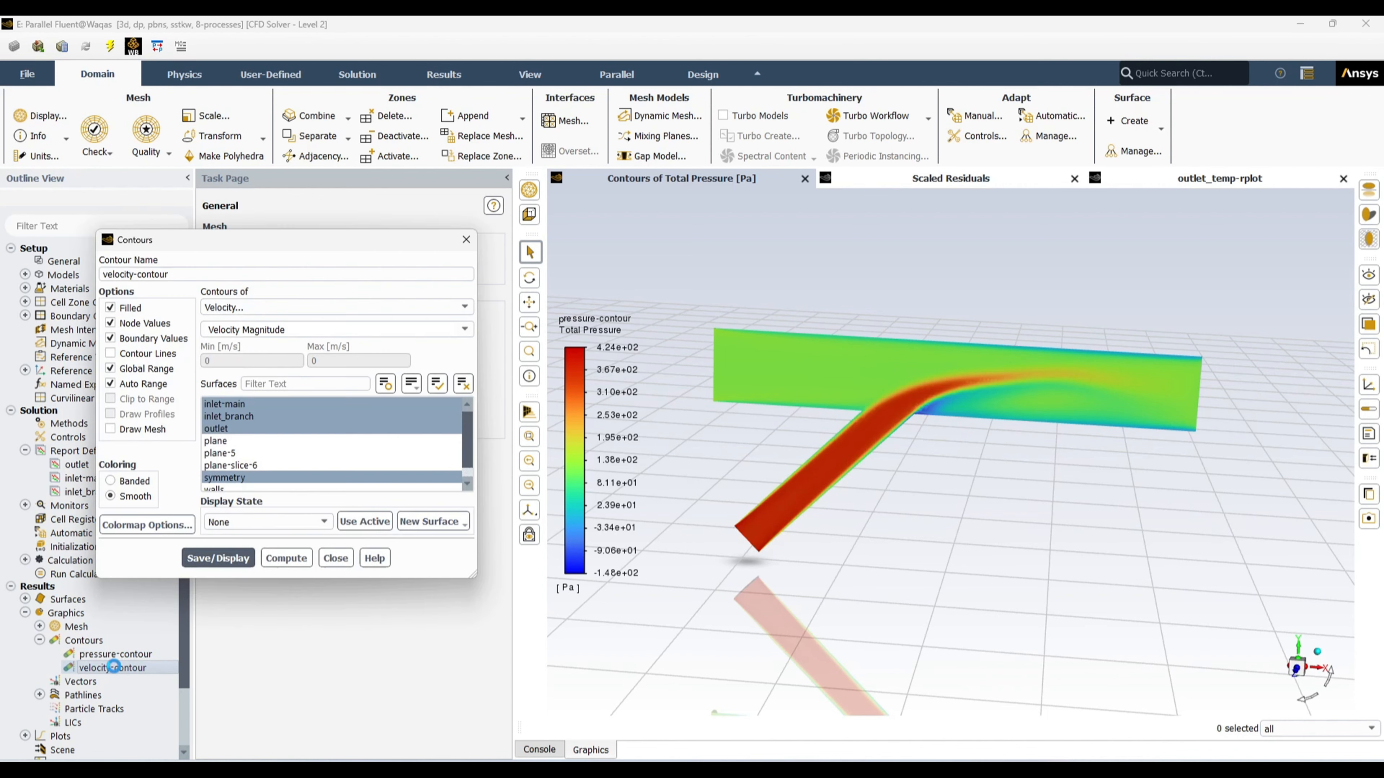
click(218, 558)
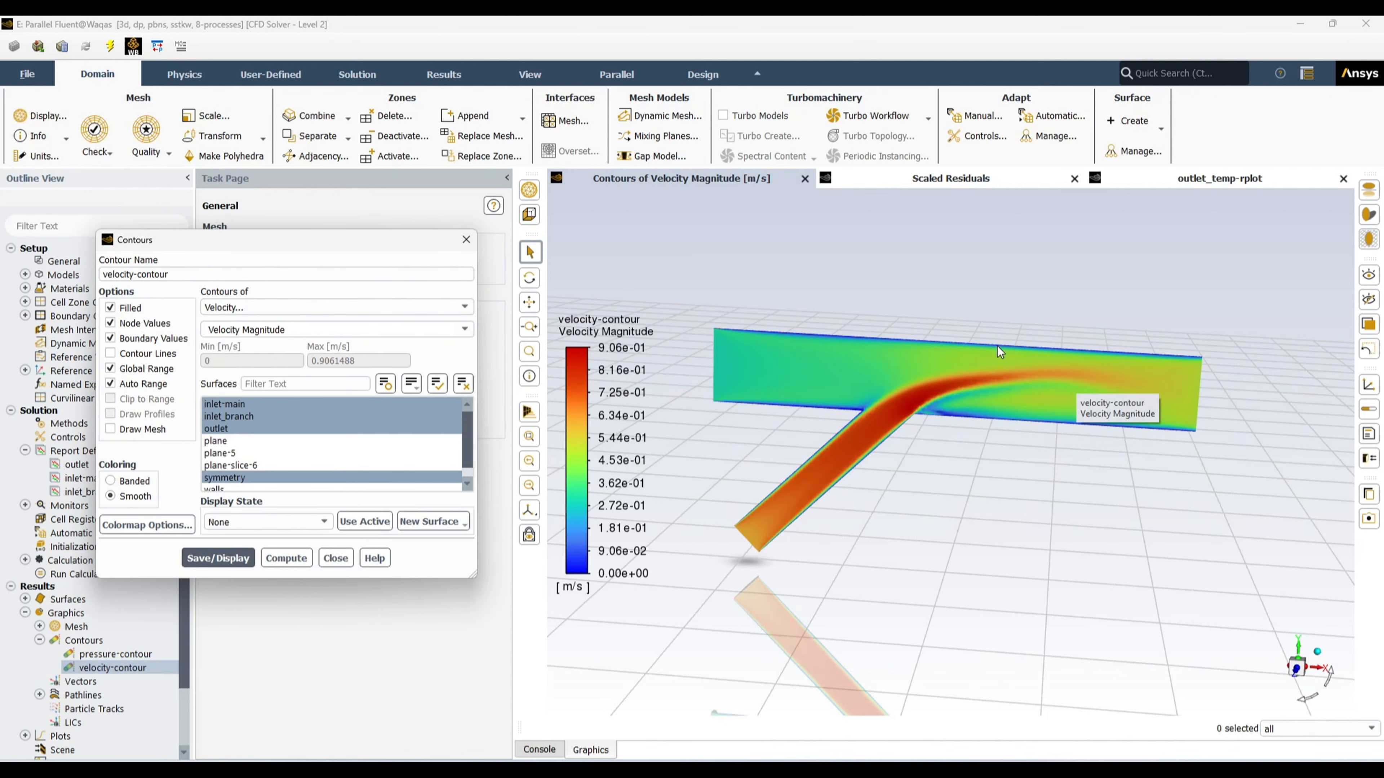
click(334, 557)
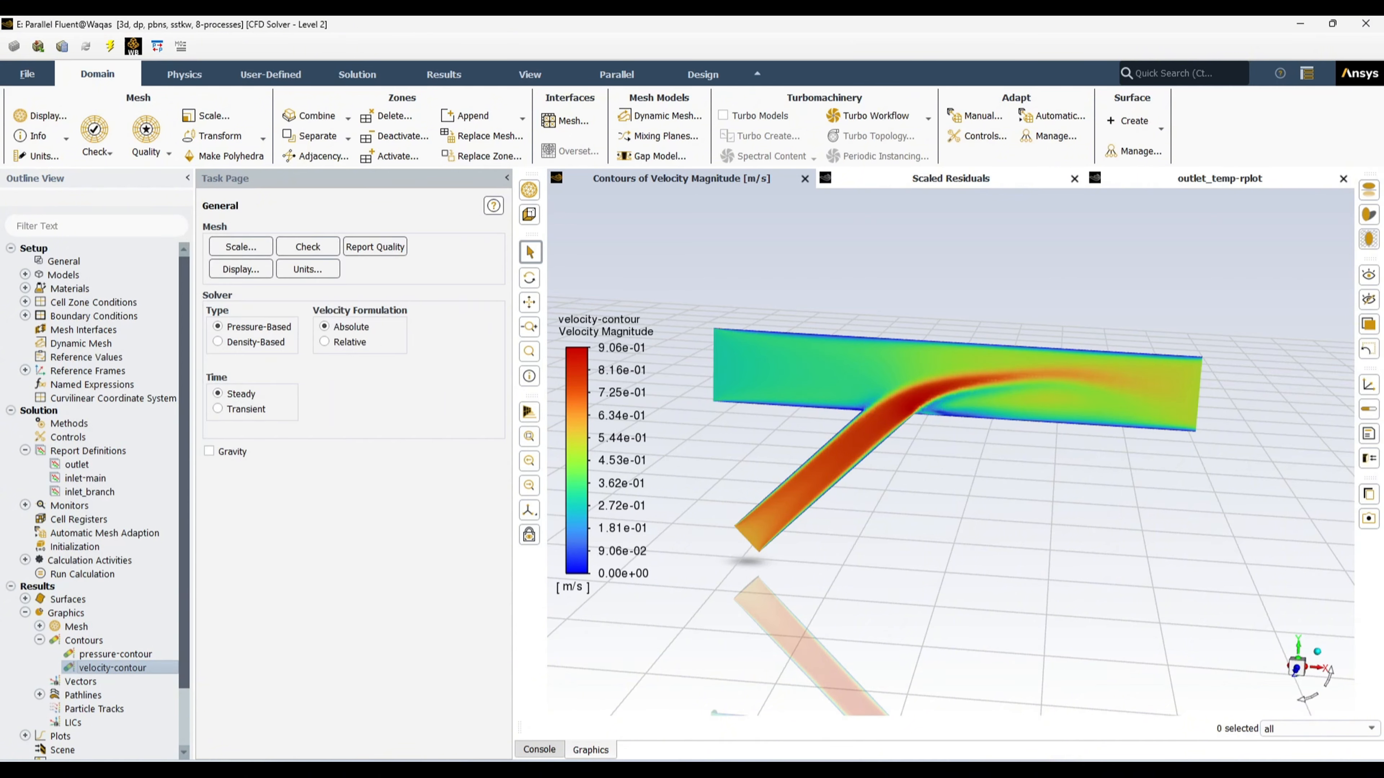
Step: Switch to the material_properties journal in the text editor and copy the whole change-create command line that defines water-liq
key(alt+Tab)
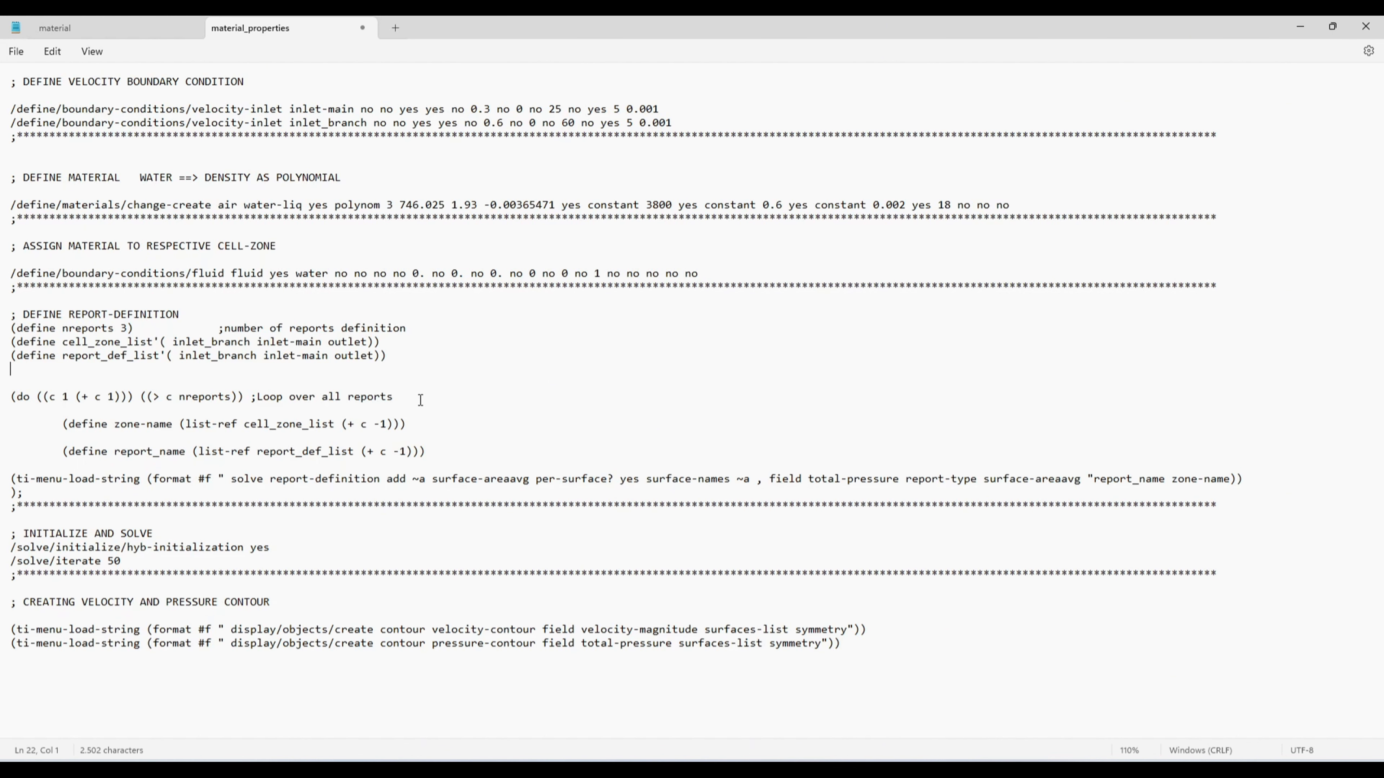
click(15, 200)
key(Up)
key(Down)
key(Down)
key(Down)
key(Down)
key(Down)
key(Down)
key(Down)
key(shift+Down)
key(ctrl+c)
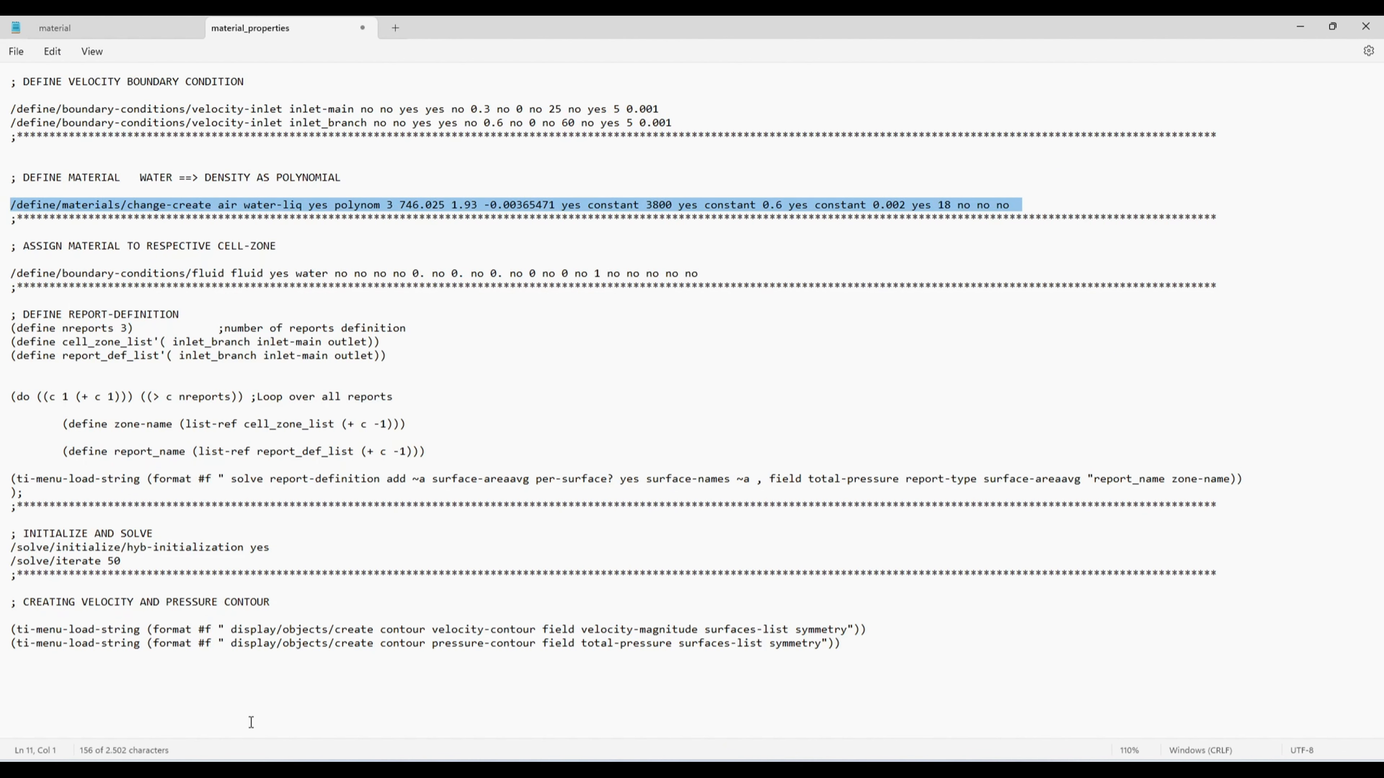
Step: Switch to Fluent and run the copied change-create command for water-liq again in the console
click(524, 770)
click(542, 750)
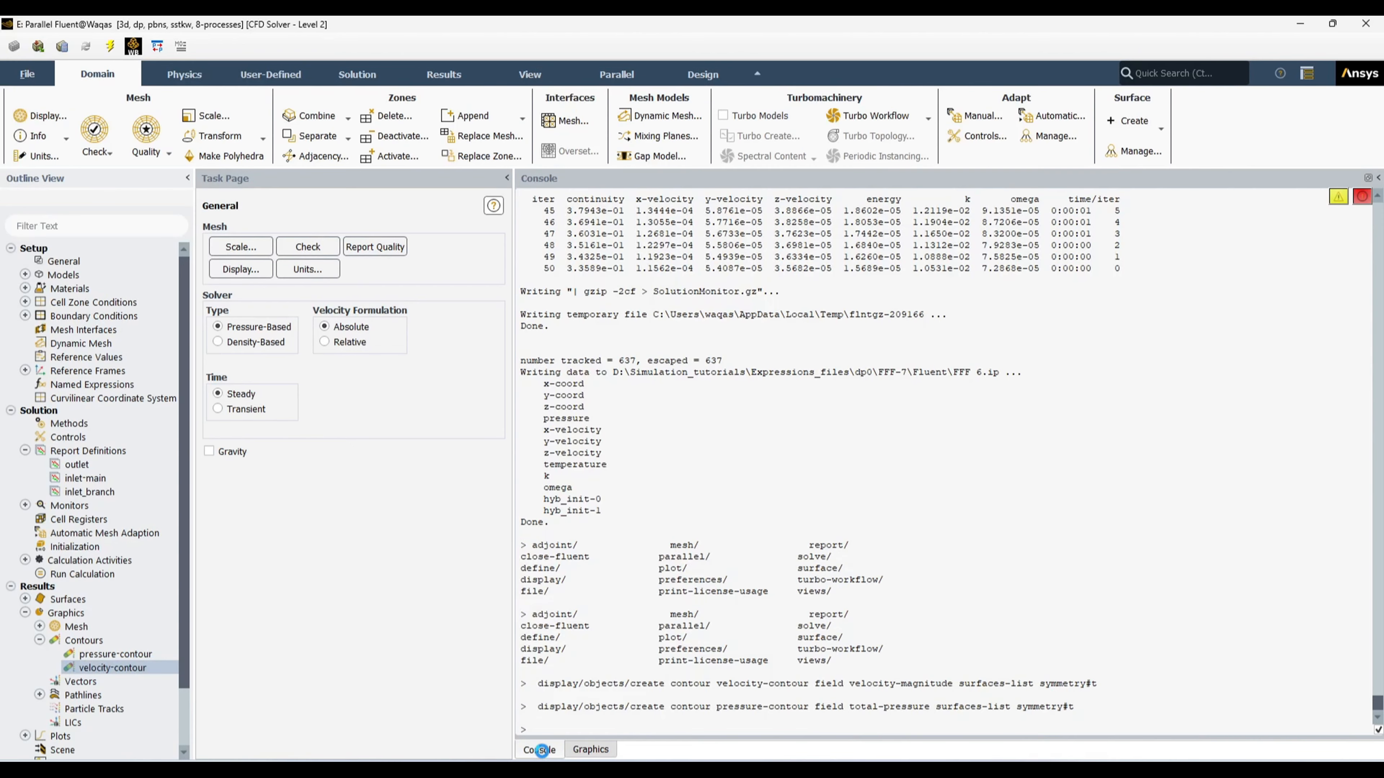
key(Return)
key(Return)
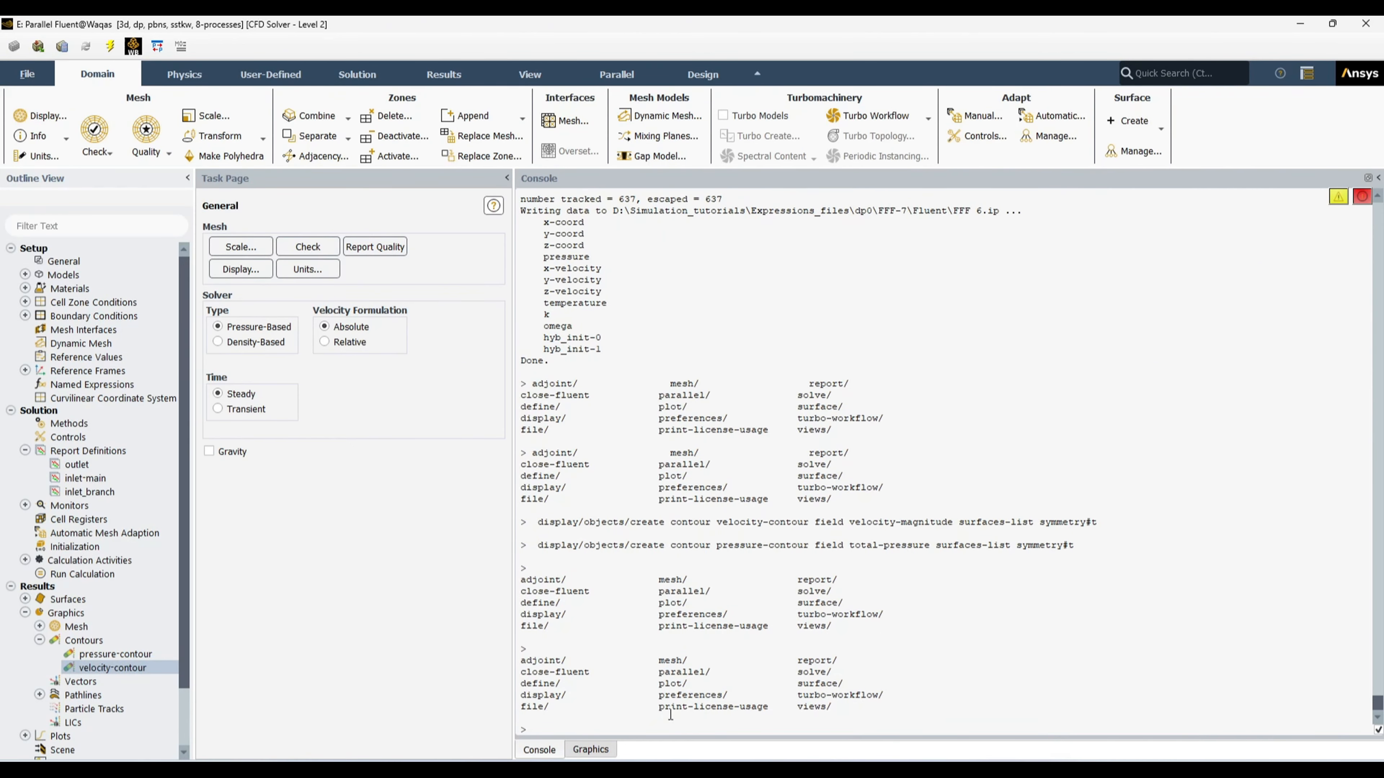
key(ctrl+v)
key(Return)
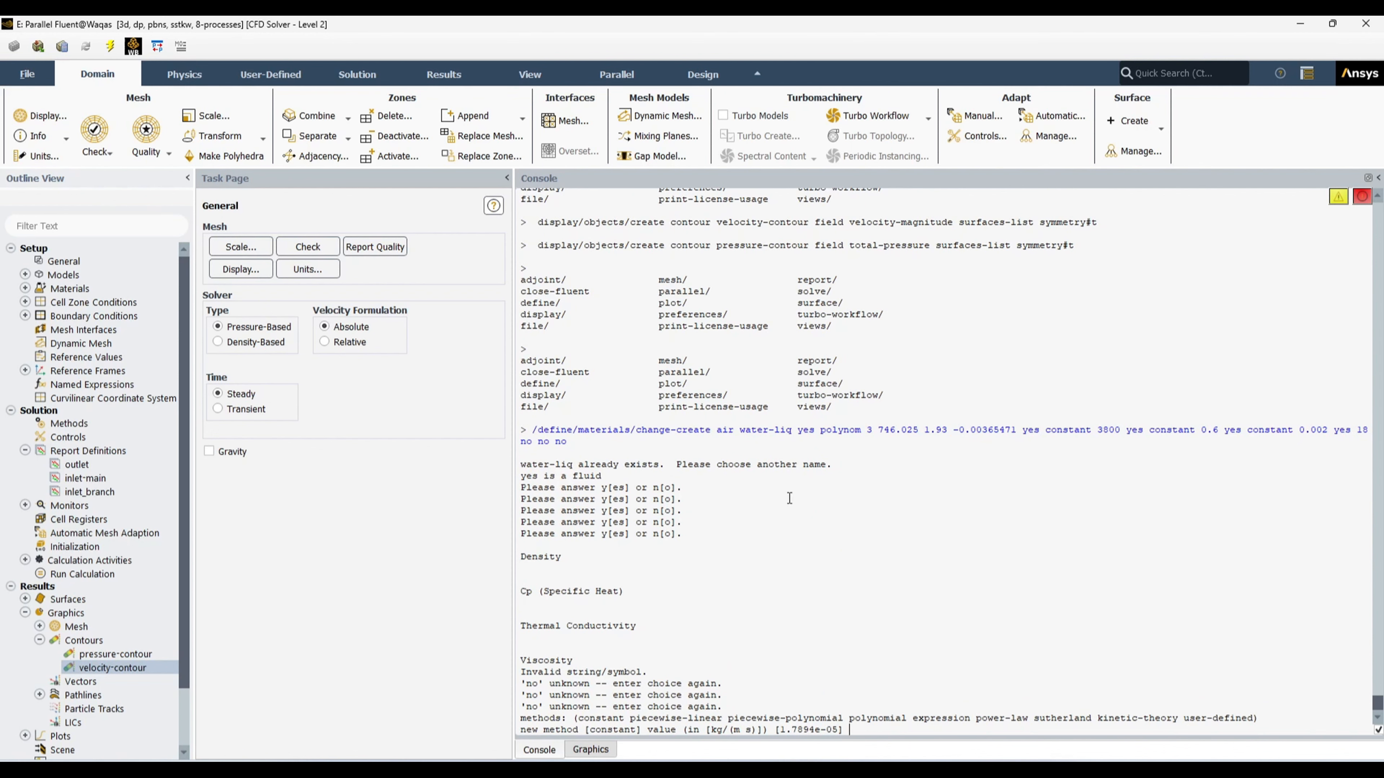
Step: Compare the material name in the console message with the name in the journal's change-create command
drag(573, 465, 528, 466)
click(389, 709)
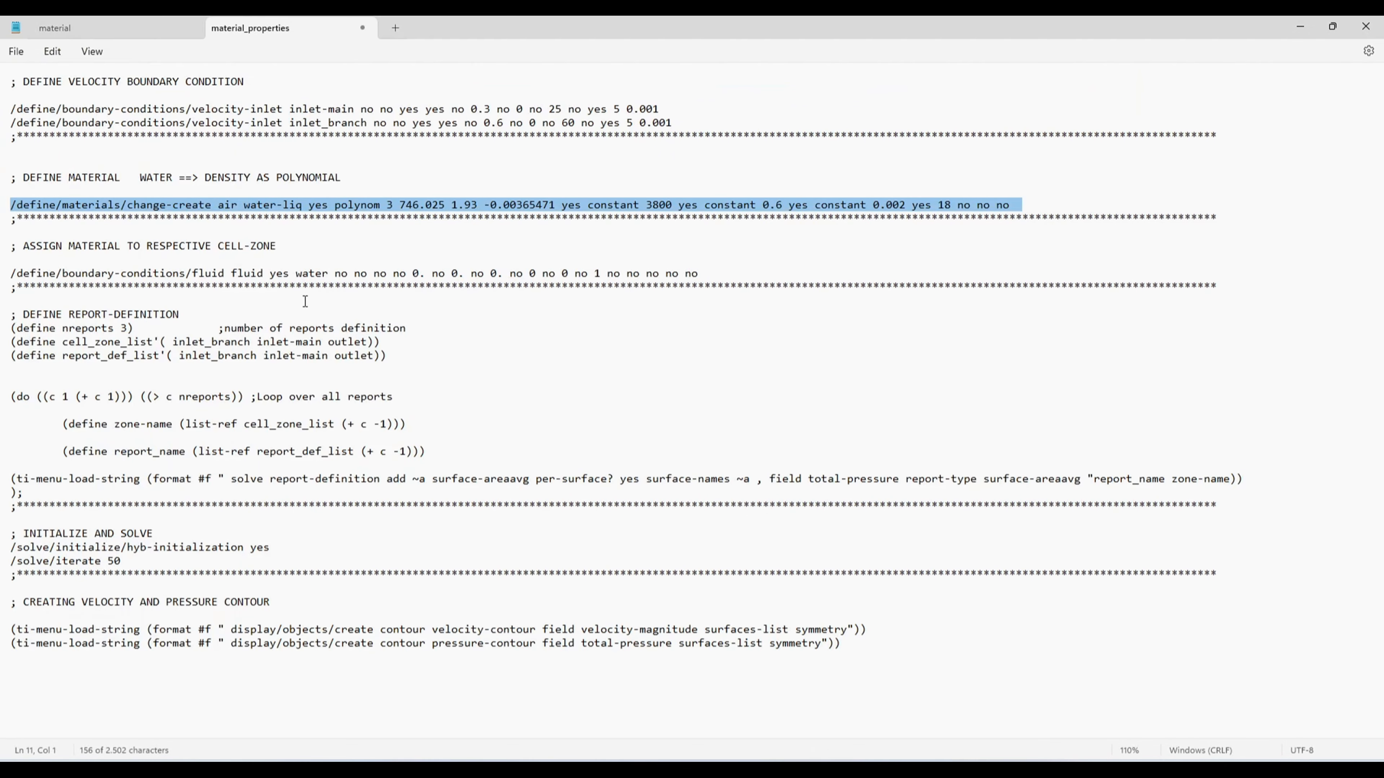
click(294, 249)
drag(245, 205, 301, 209)
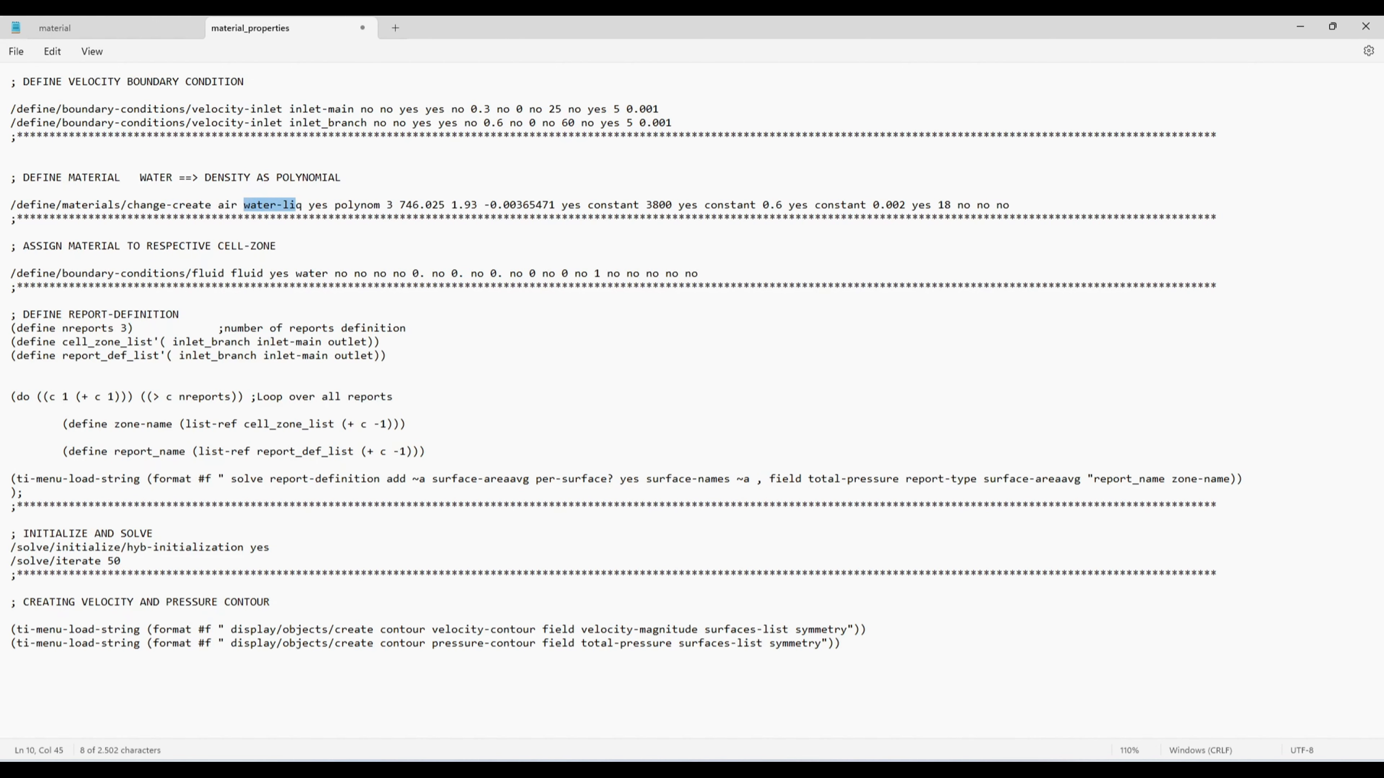
Step: Switch to Fluent, list the fluid materials in the outline and look at the options available for water-liq
key(alt+Tab)
click(774, 607)
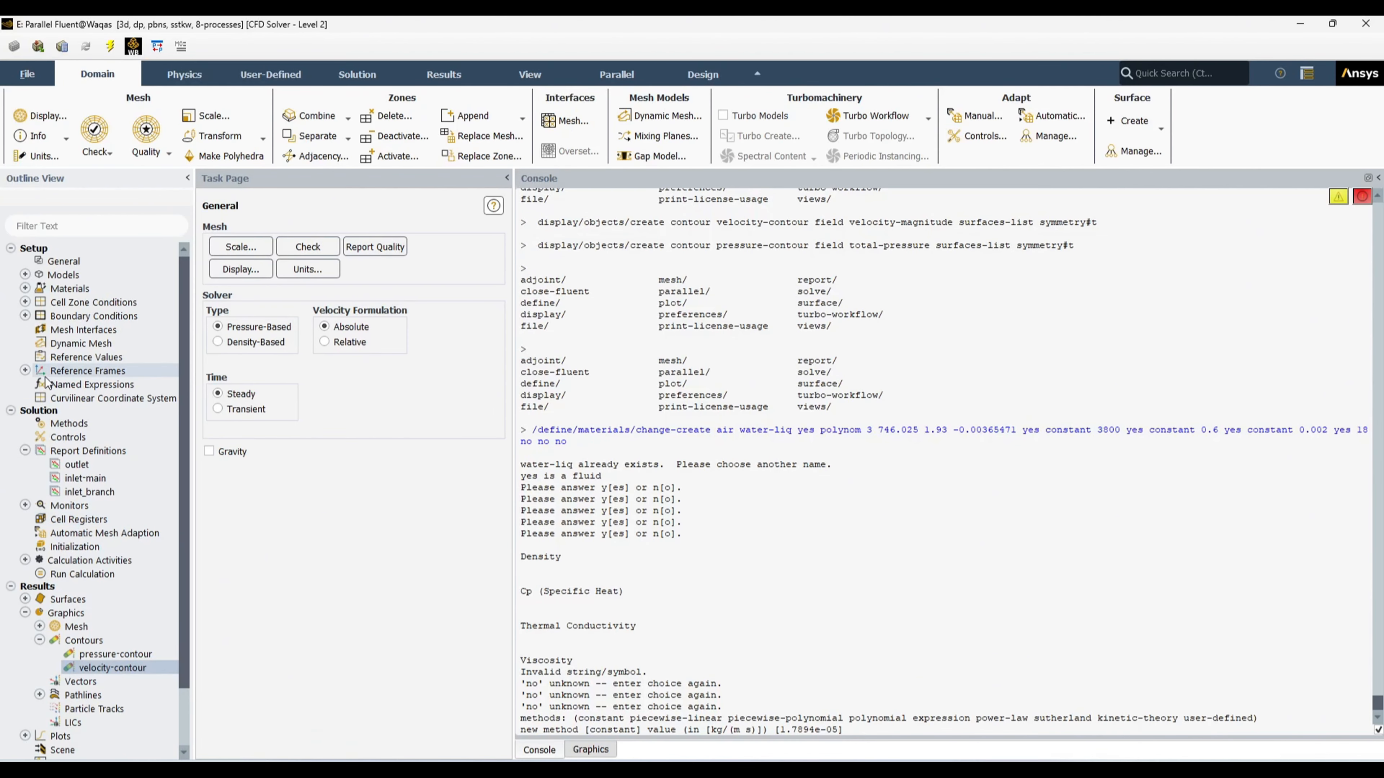
click(25, 288)
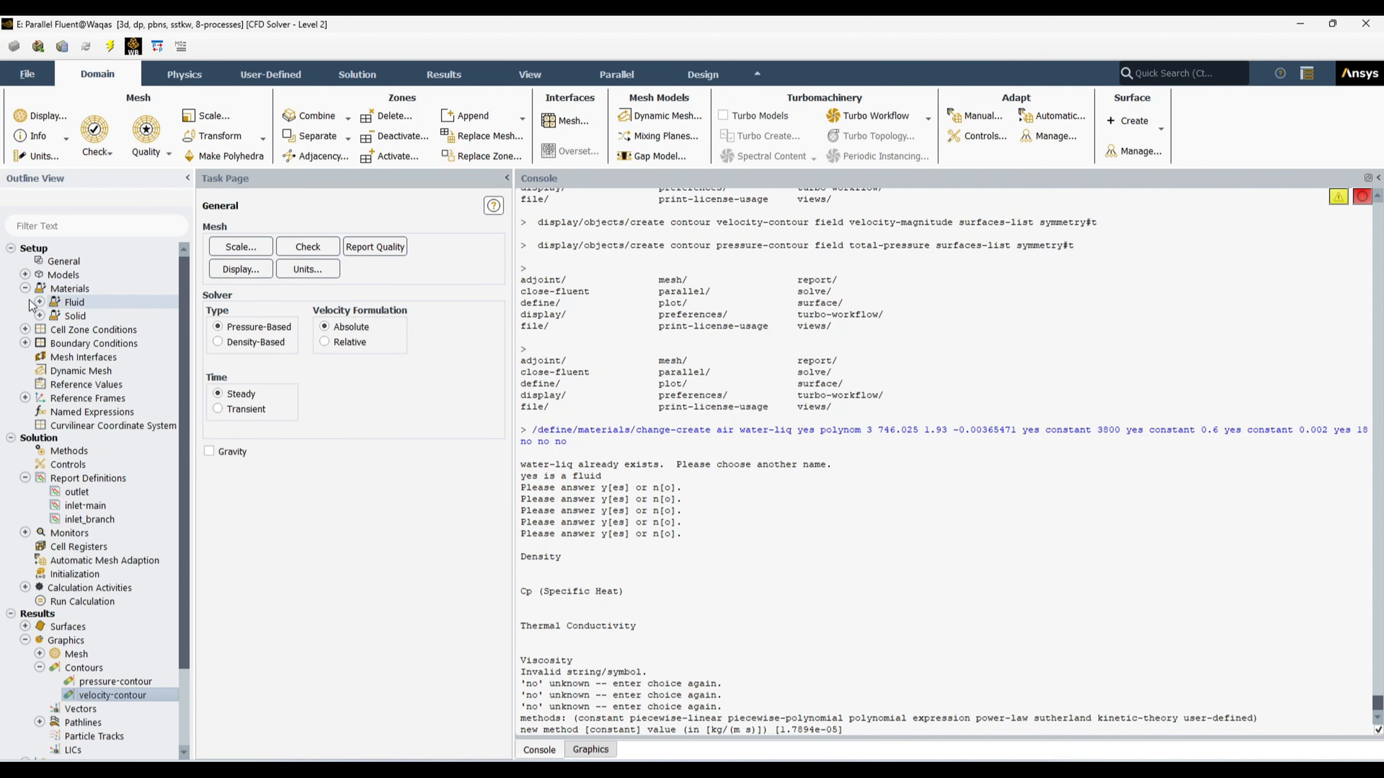
click(40, 302)
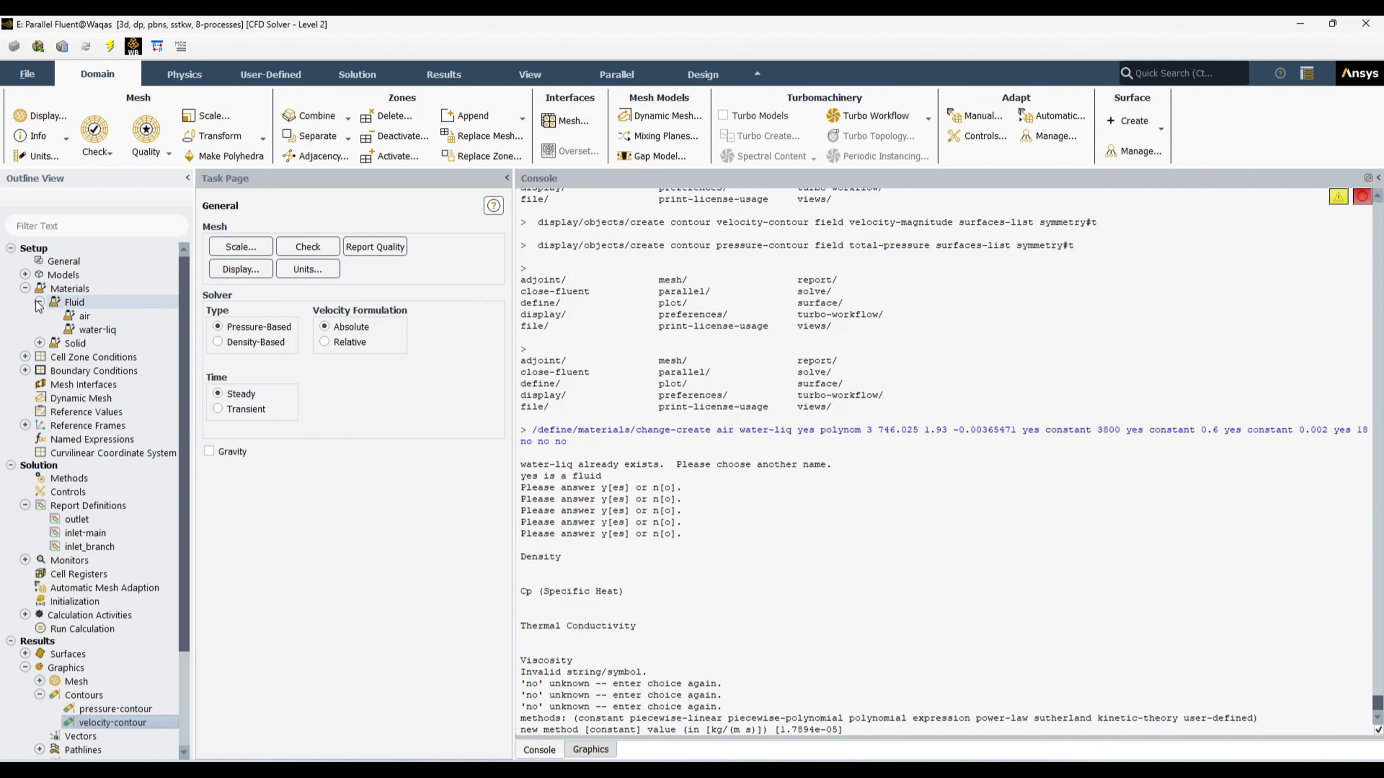
right_click(107, 331)
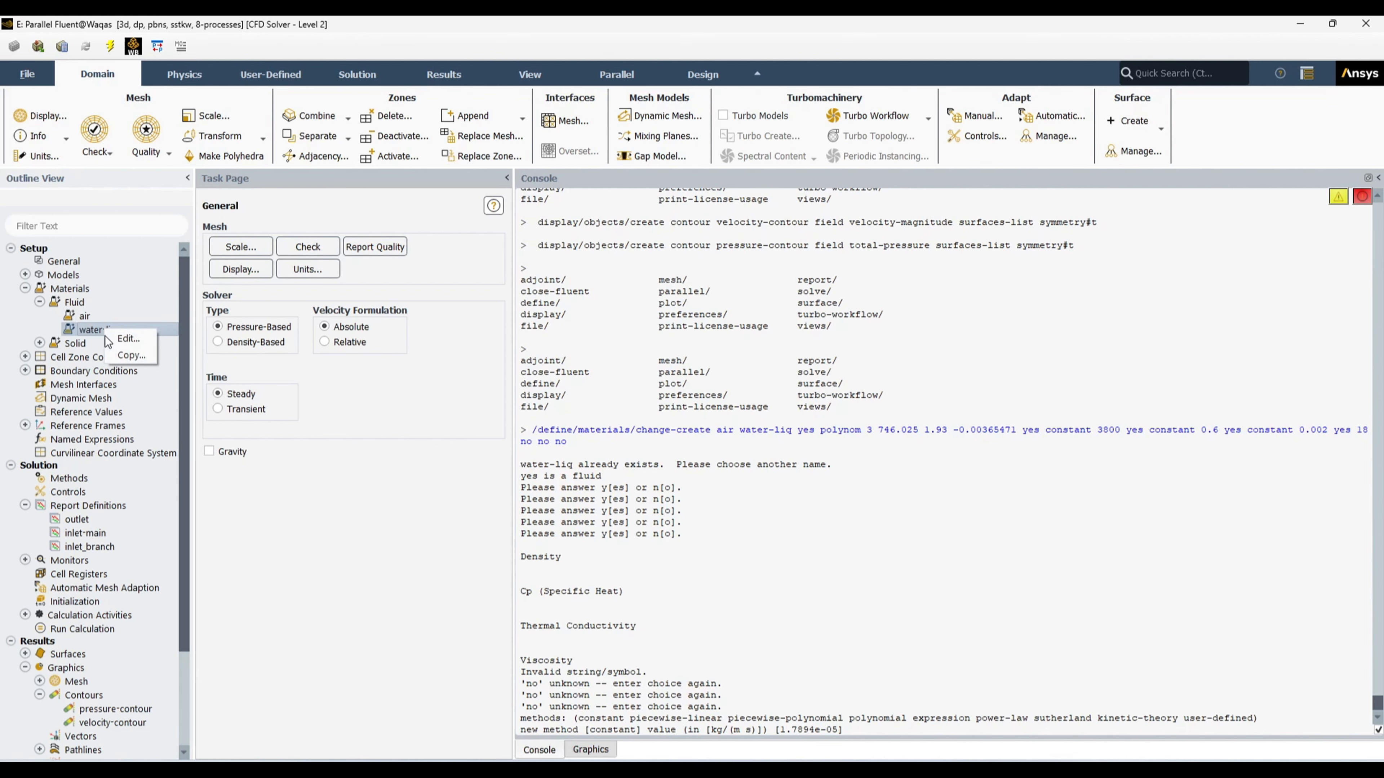
Step: Switch to the journal and insert a blank line above the change-create material command
key(alt+Tab)
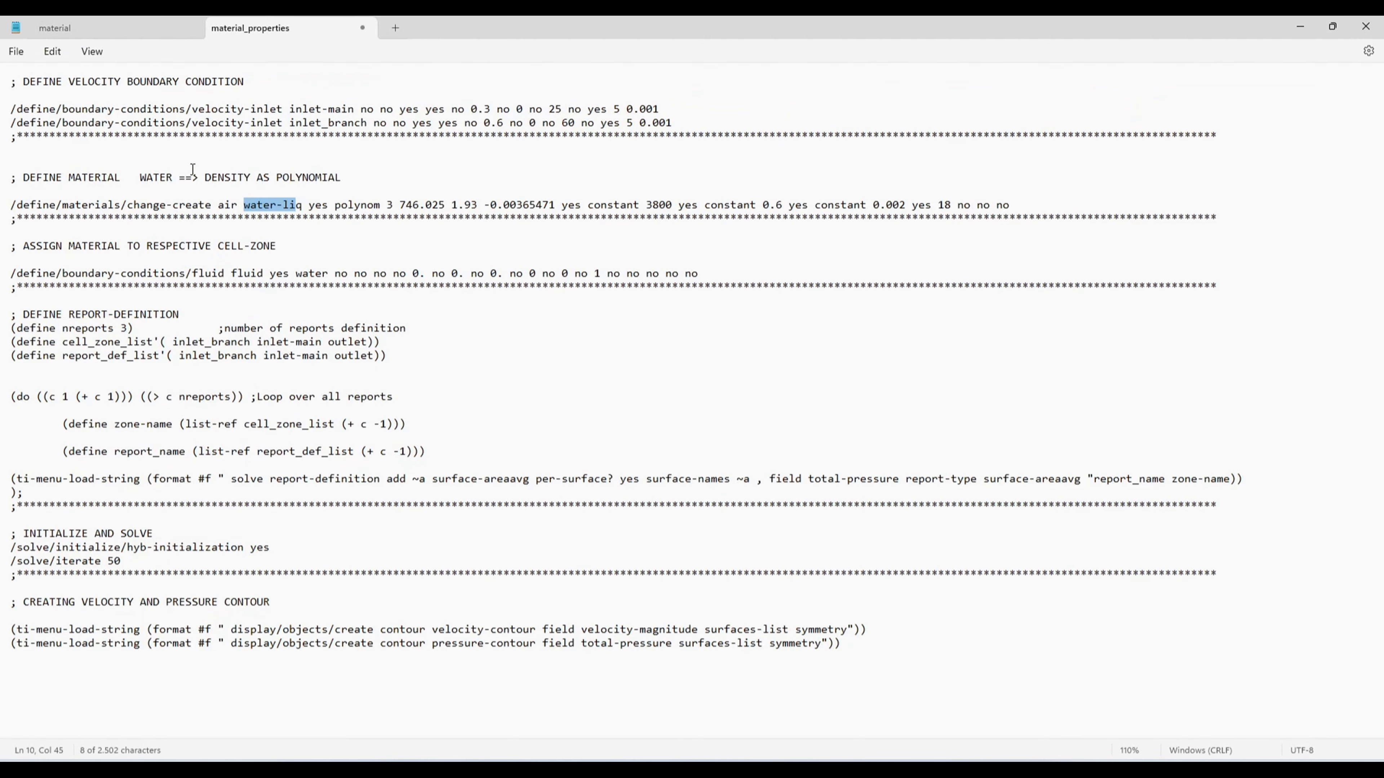
click(362, 190)
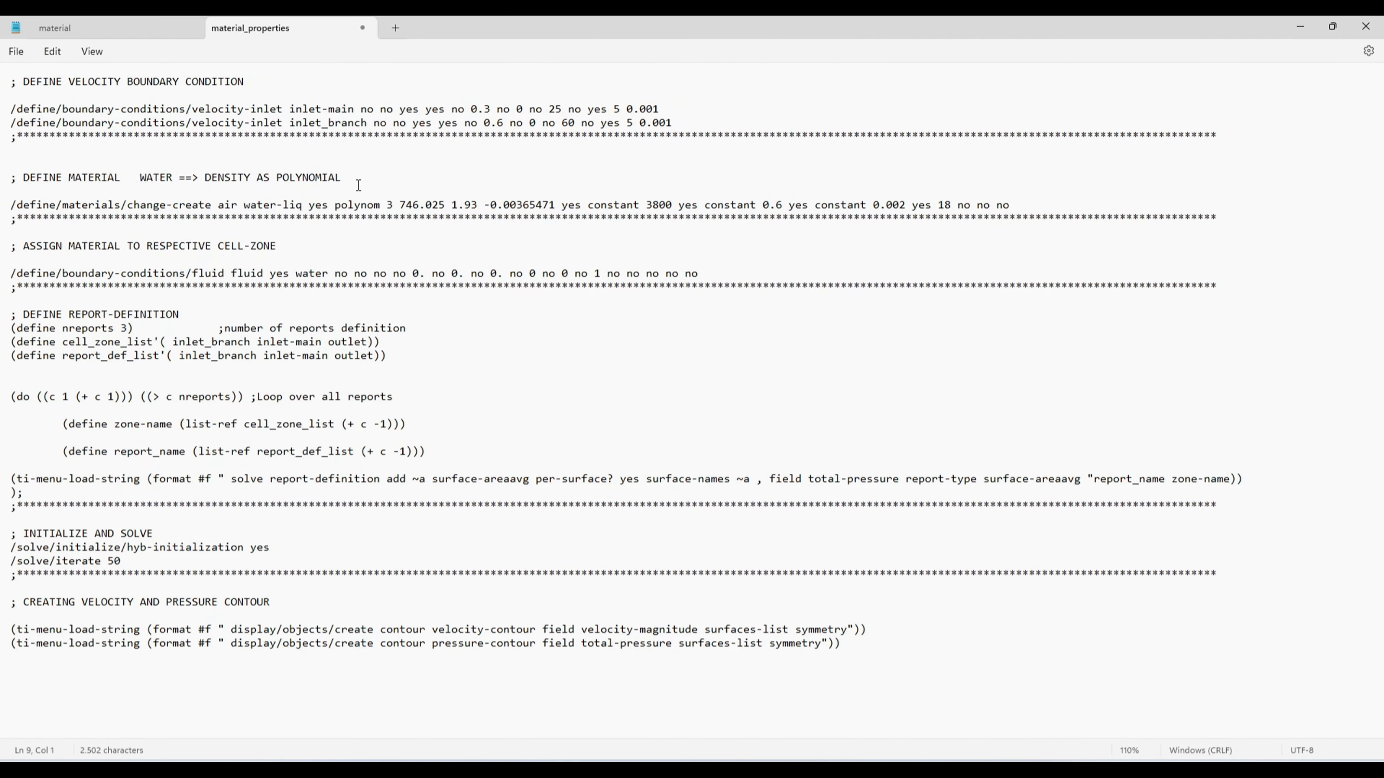
key(Return)
key(Up)
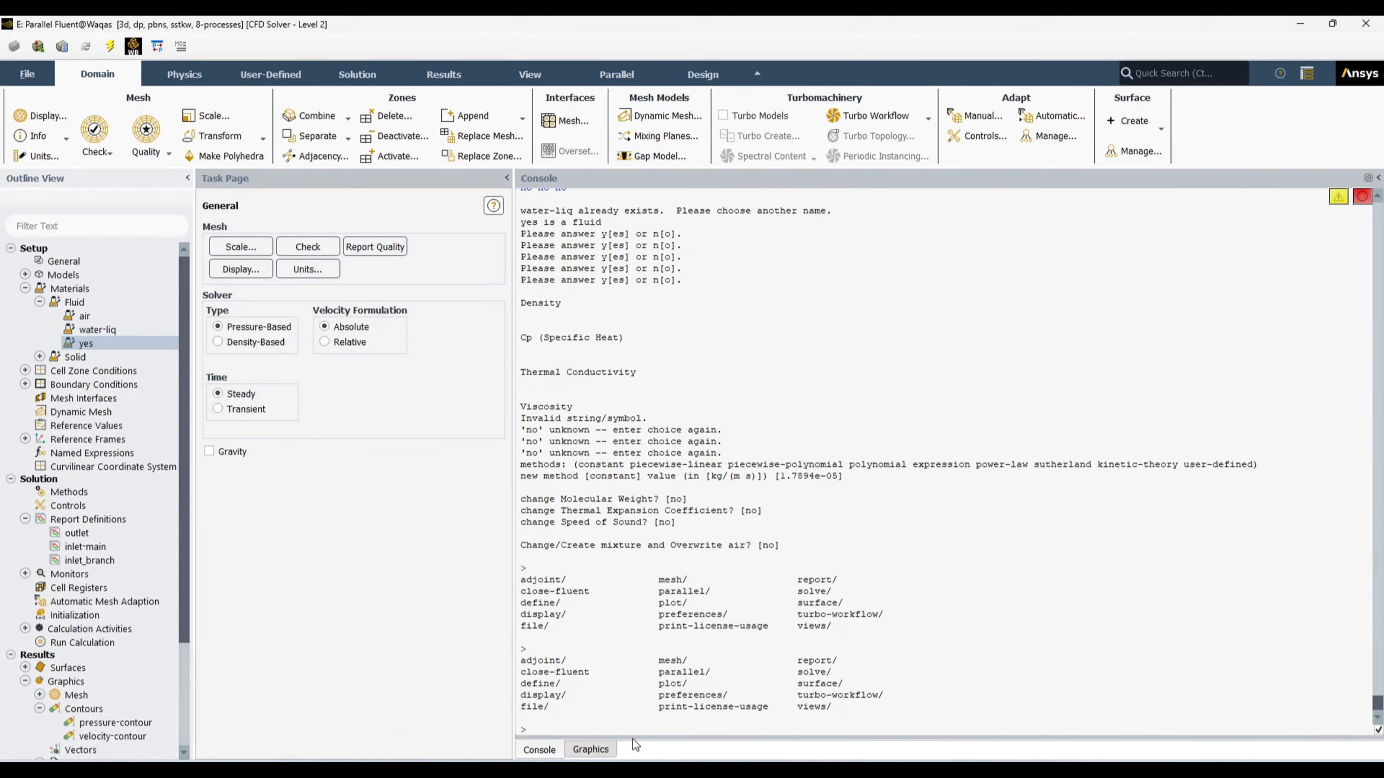
Step: In Fluent's console, enter the define/boundary-conditions menu and try the change-cre command there, checking the command path in the journal
text(oun)
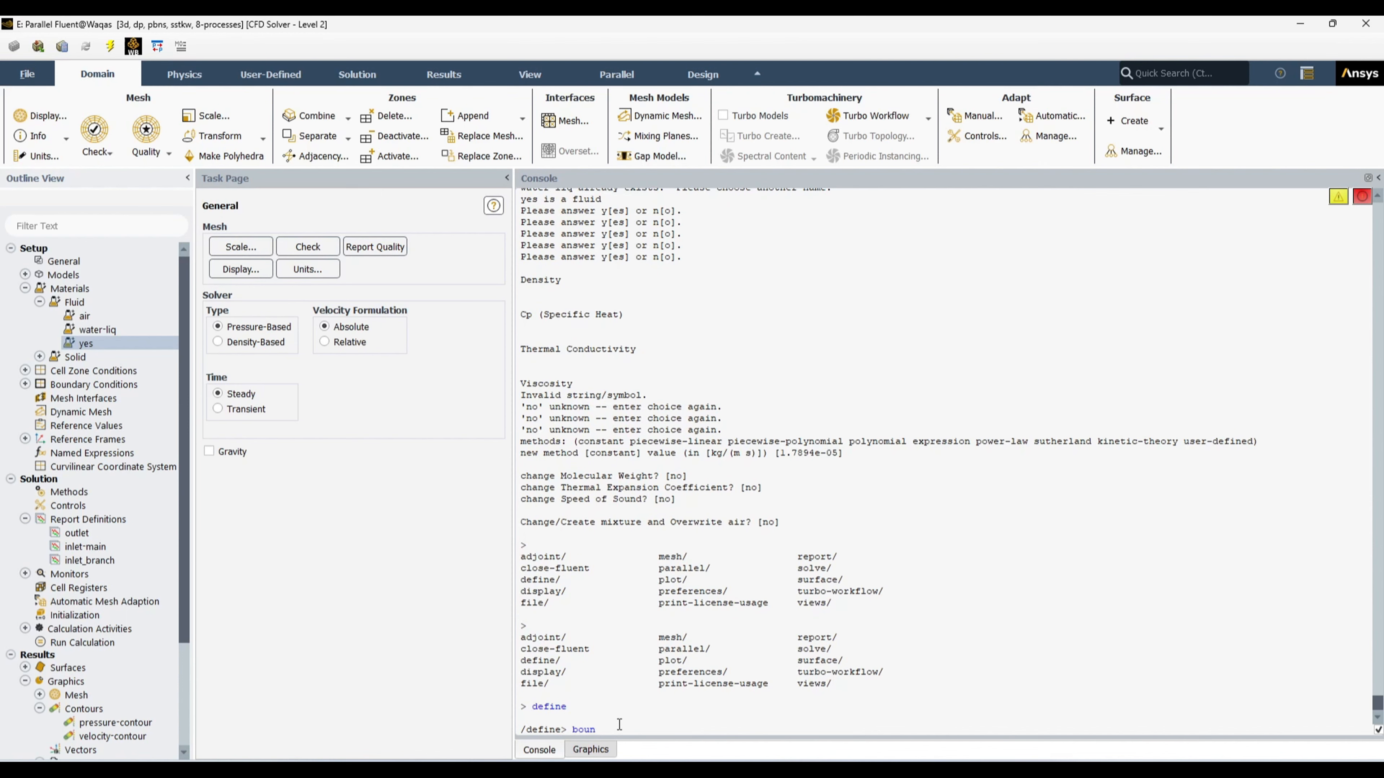
text(-con)
key(Return)
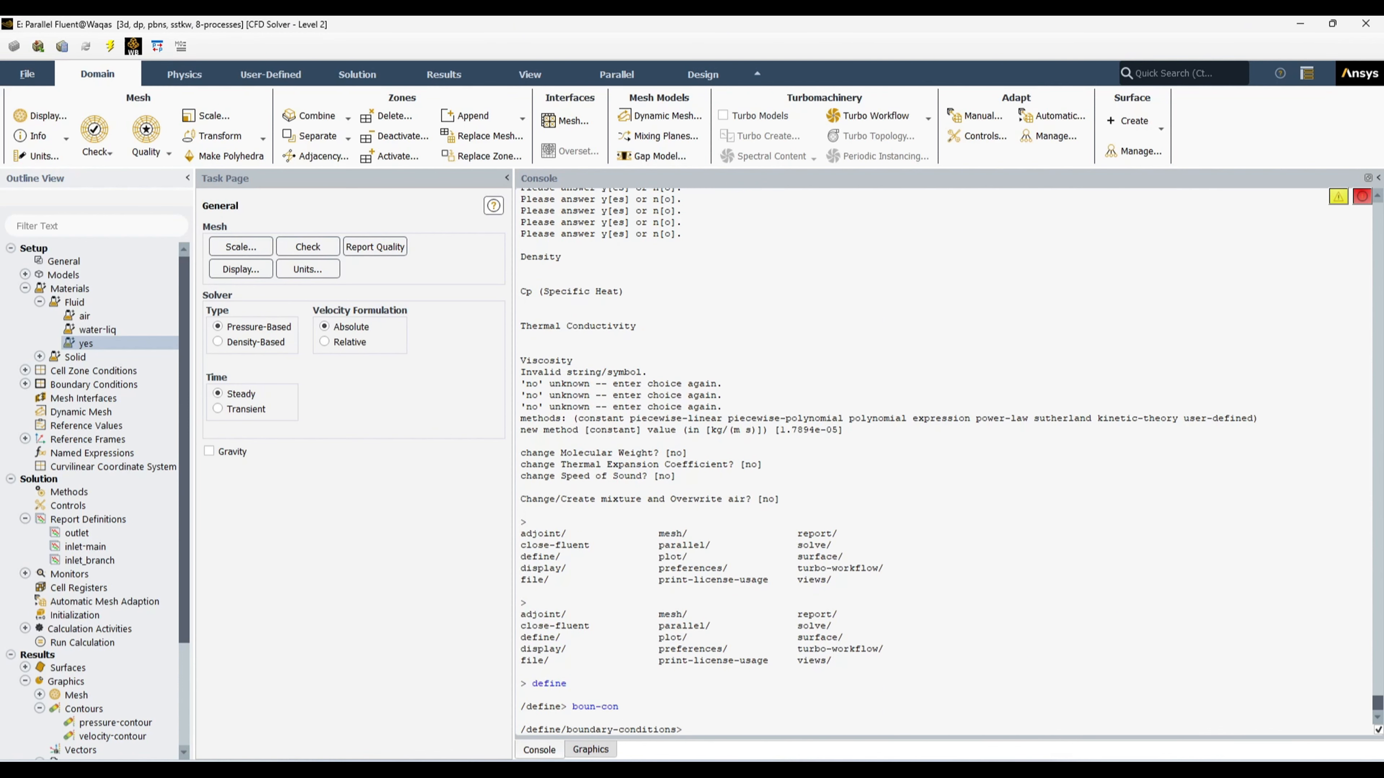
key(alt+Tab)
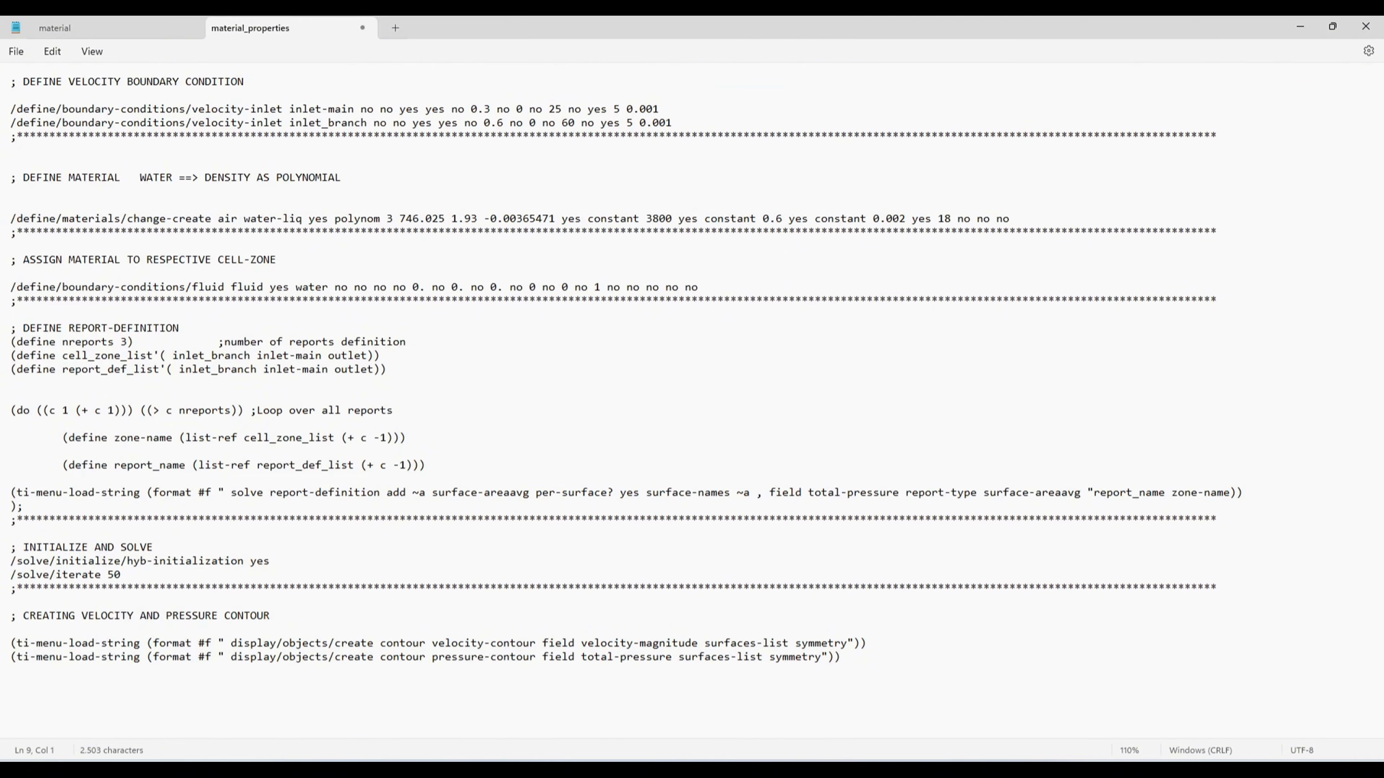
key(alt+Tab)
key(Return)
key(Return)
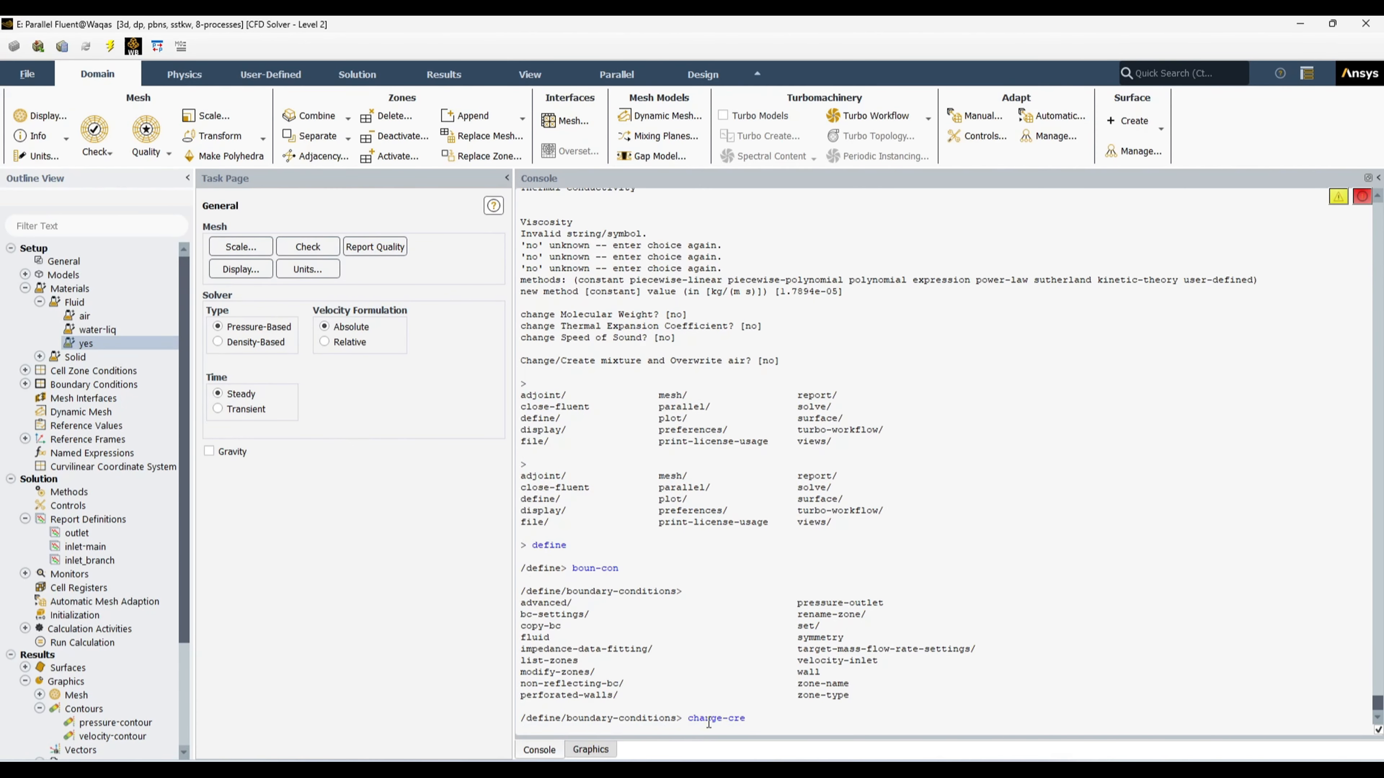
key(alt+Tab)
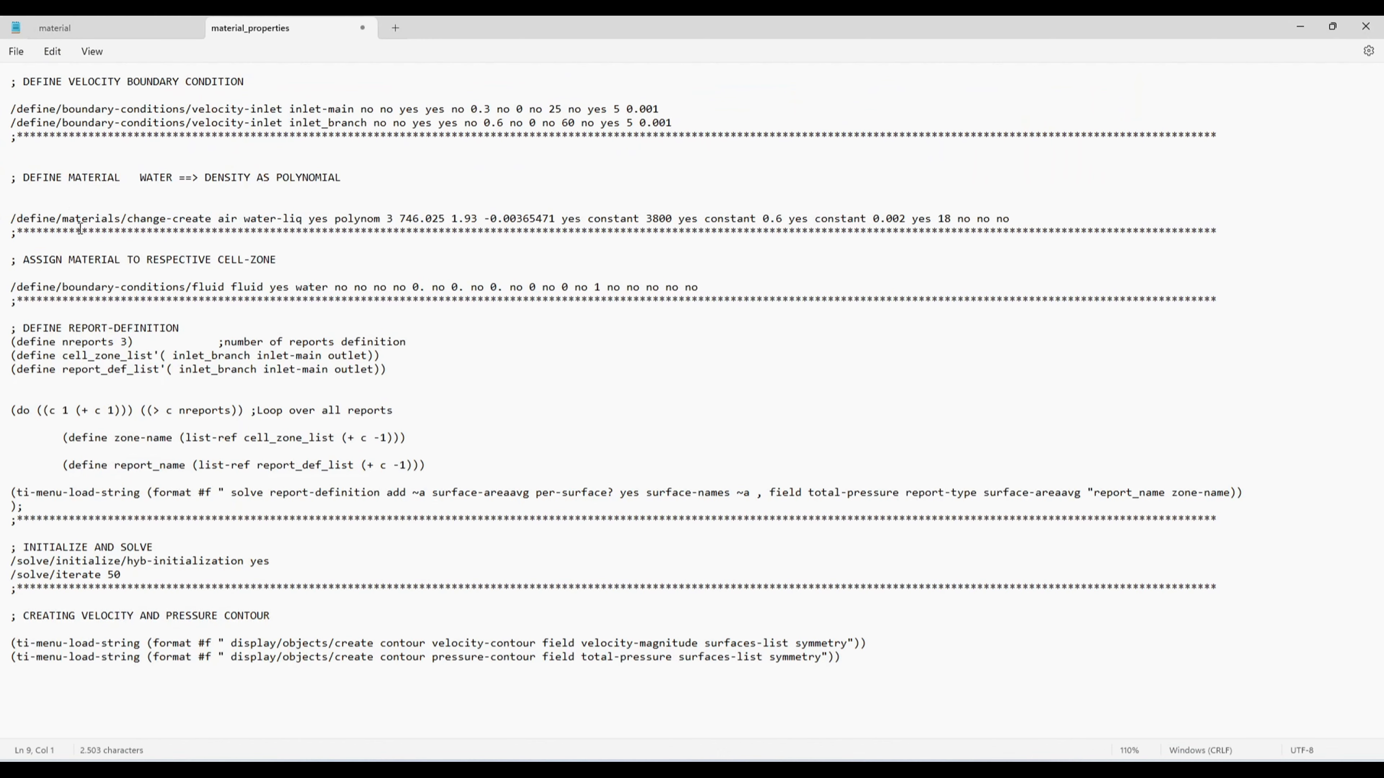
key(alt+Tab)
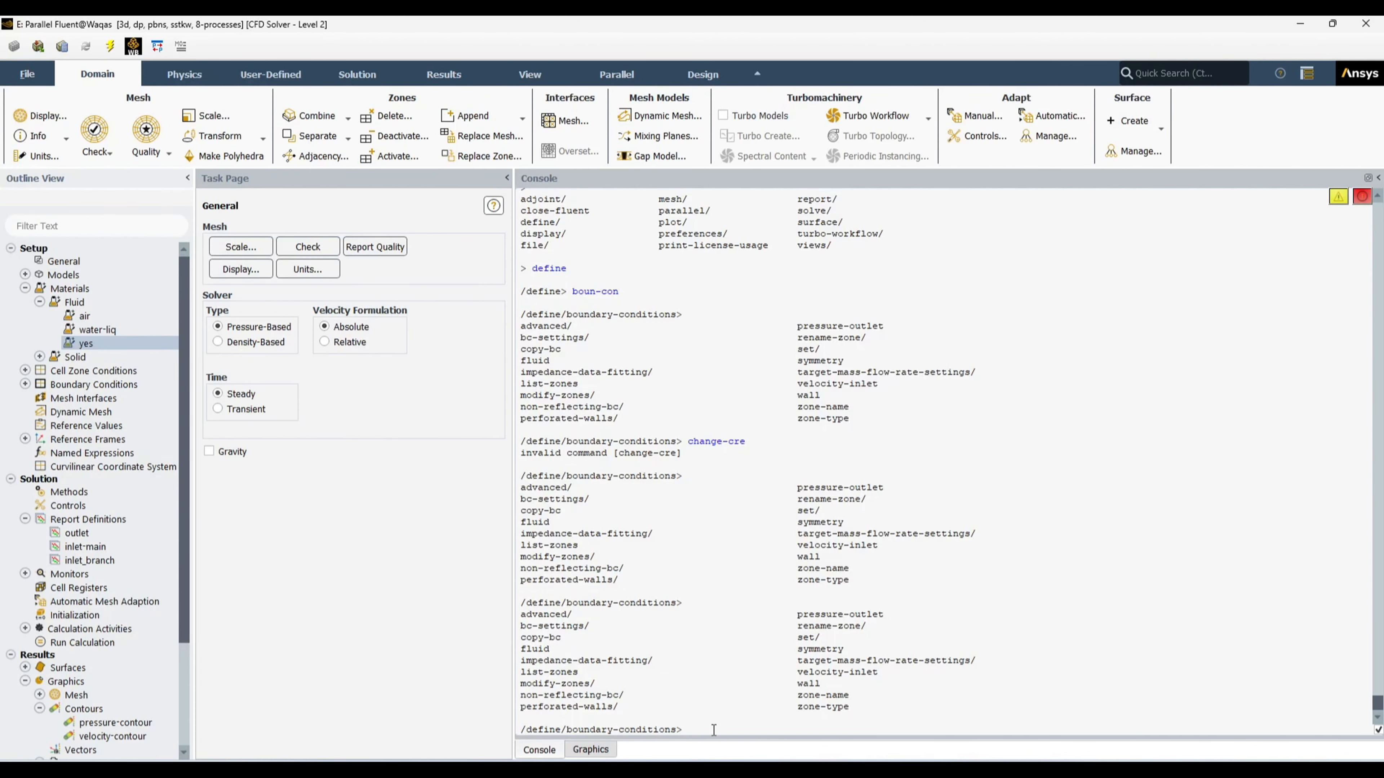
Step: Quit the boundary-conditions console menu and enter the define/materials menu
key(Return)
text(q)
key(Return)
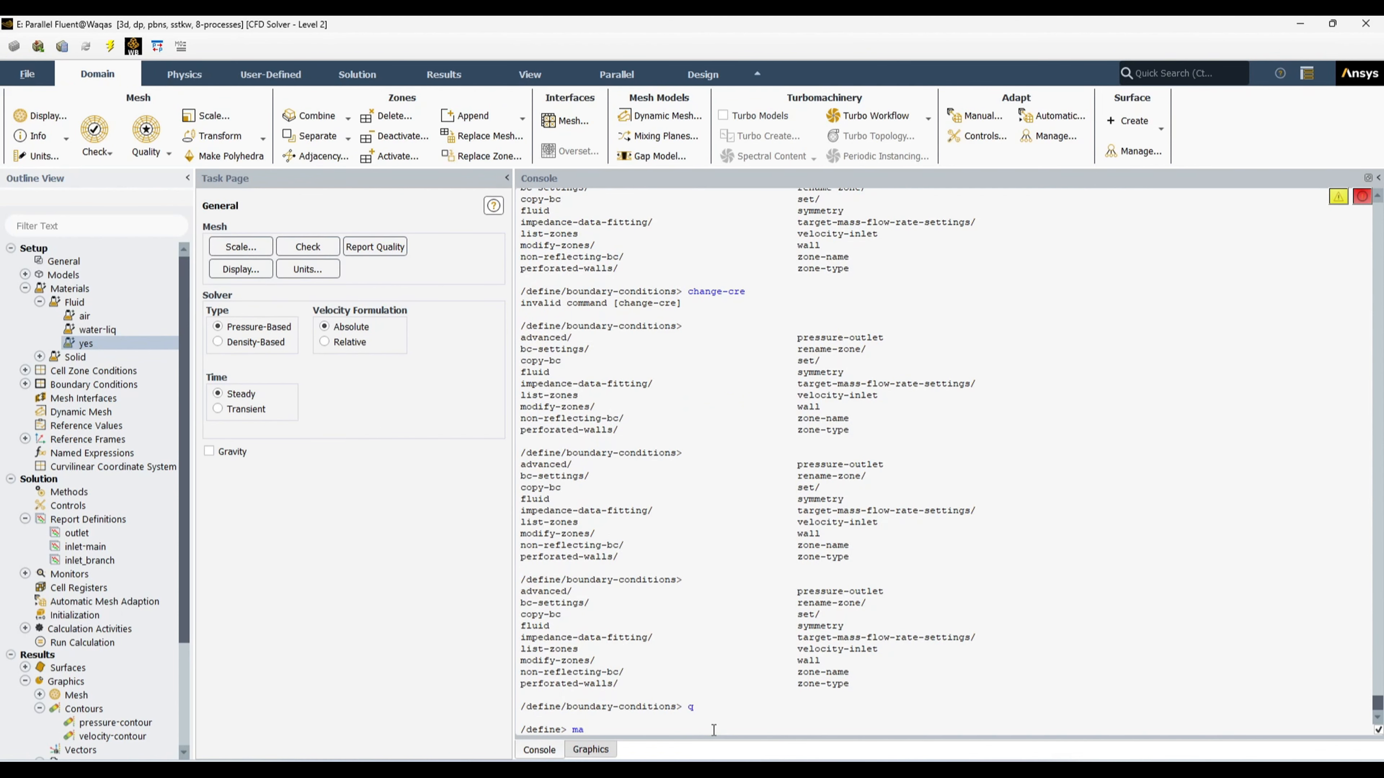
text(material)
key(Return)
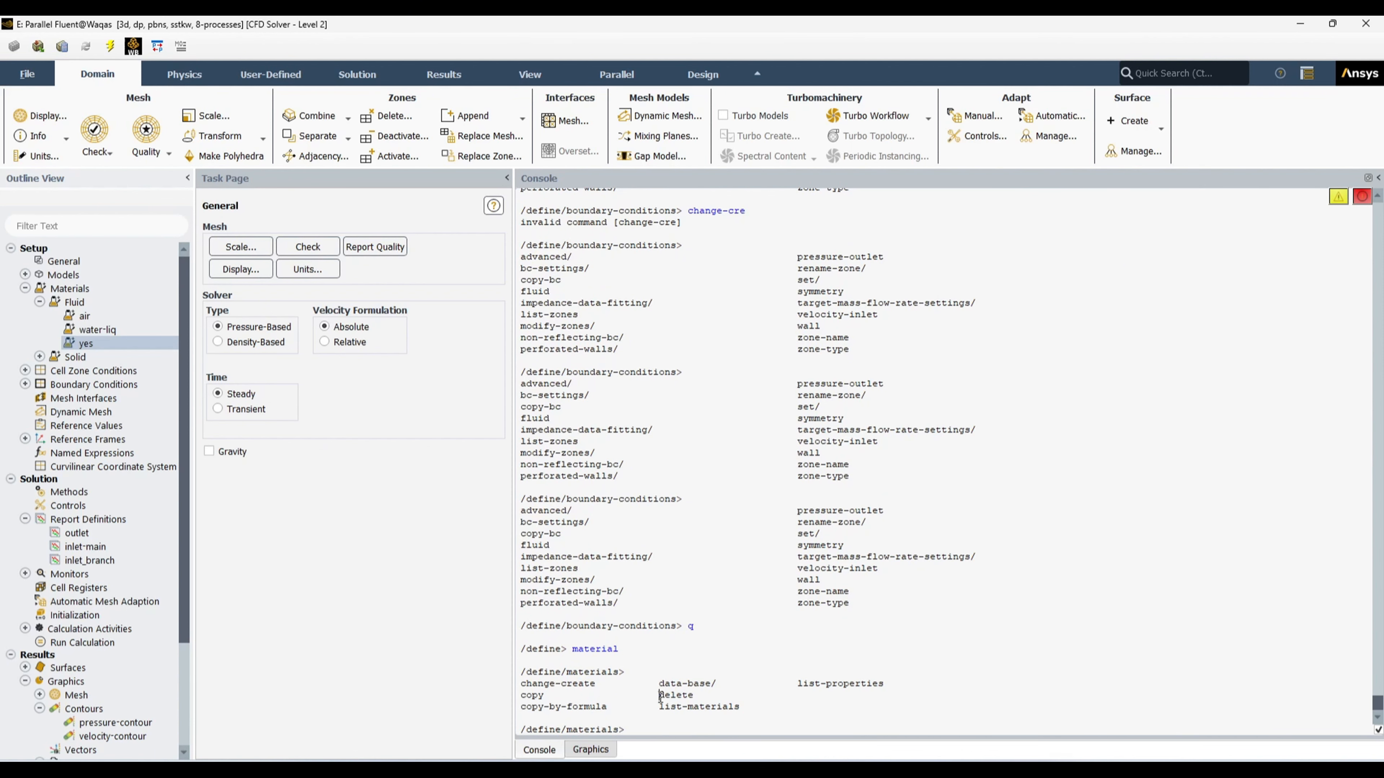
Step: Try to delete the water-liq material with the del command in the define/materials console menu
drag(660, 695, 698, 697)
click(656, 721)
text(del water-liq)
key(Return)
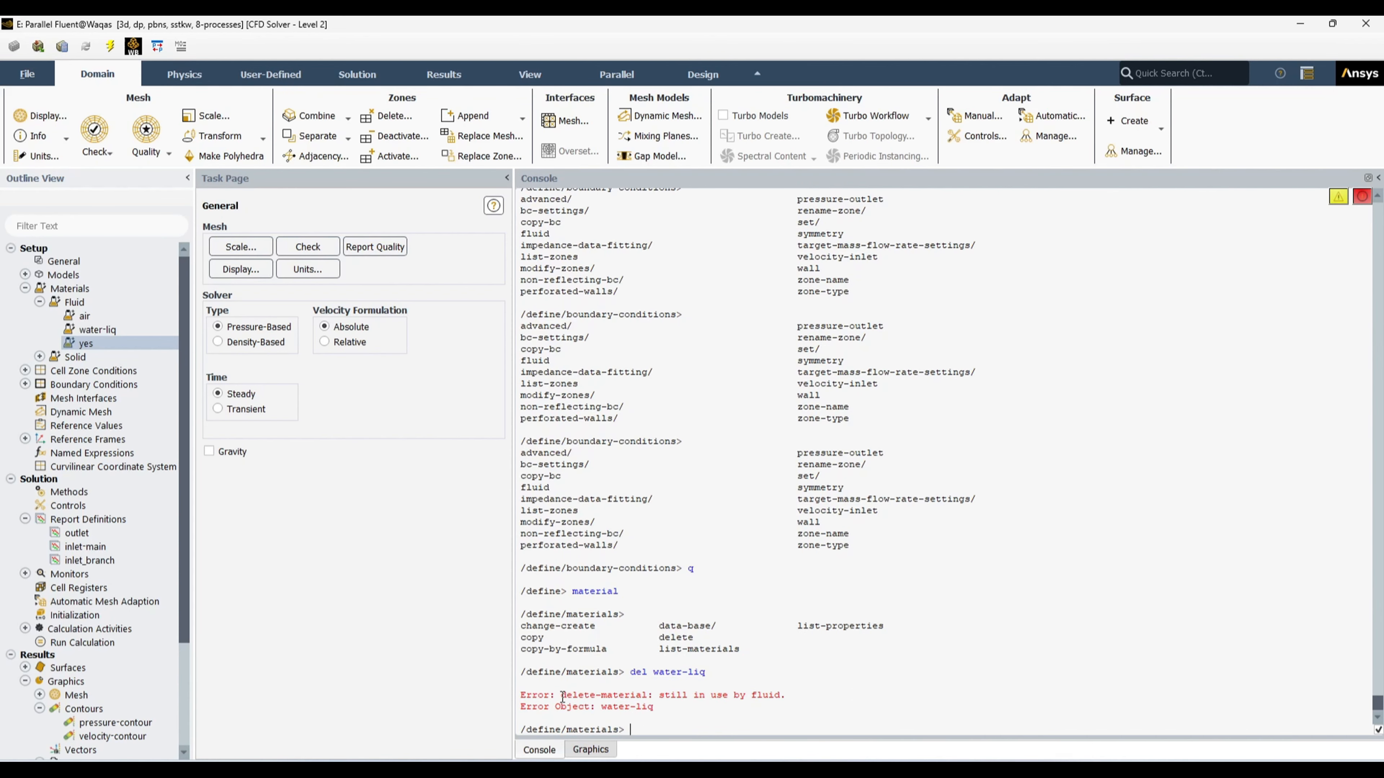
Step: Read the console's response to the deletion and check which material is assigned to the fluid cell zone
drag(563, 696, 619, 706)
click(691, 707)
drag(660, 696, 790, 705)
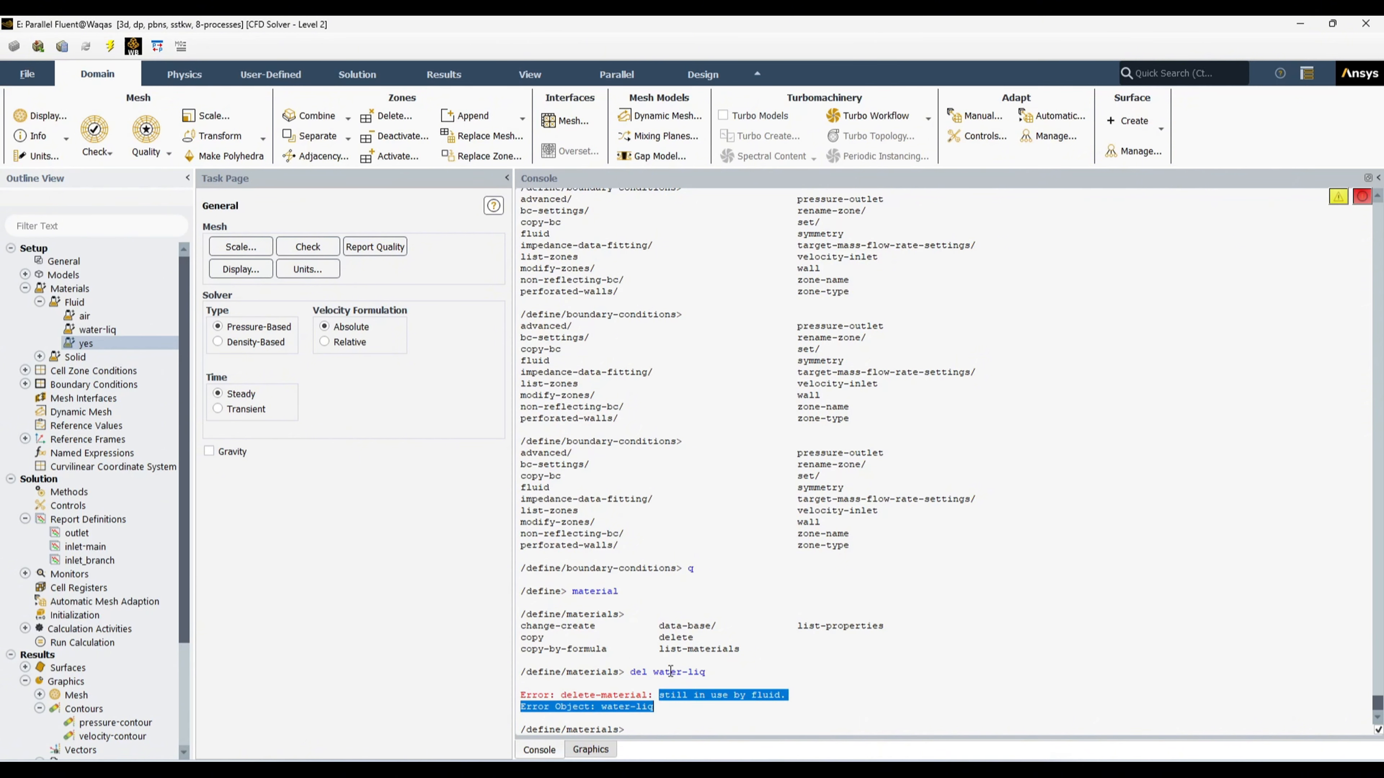
click(26, 384)
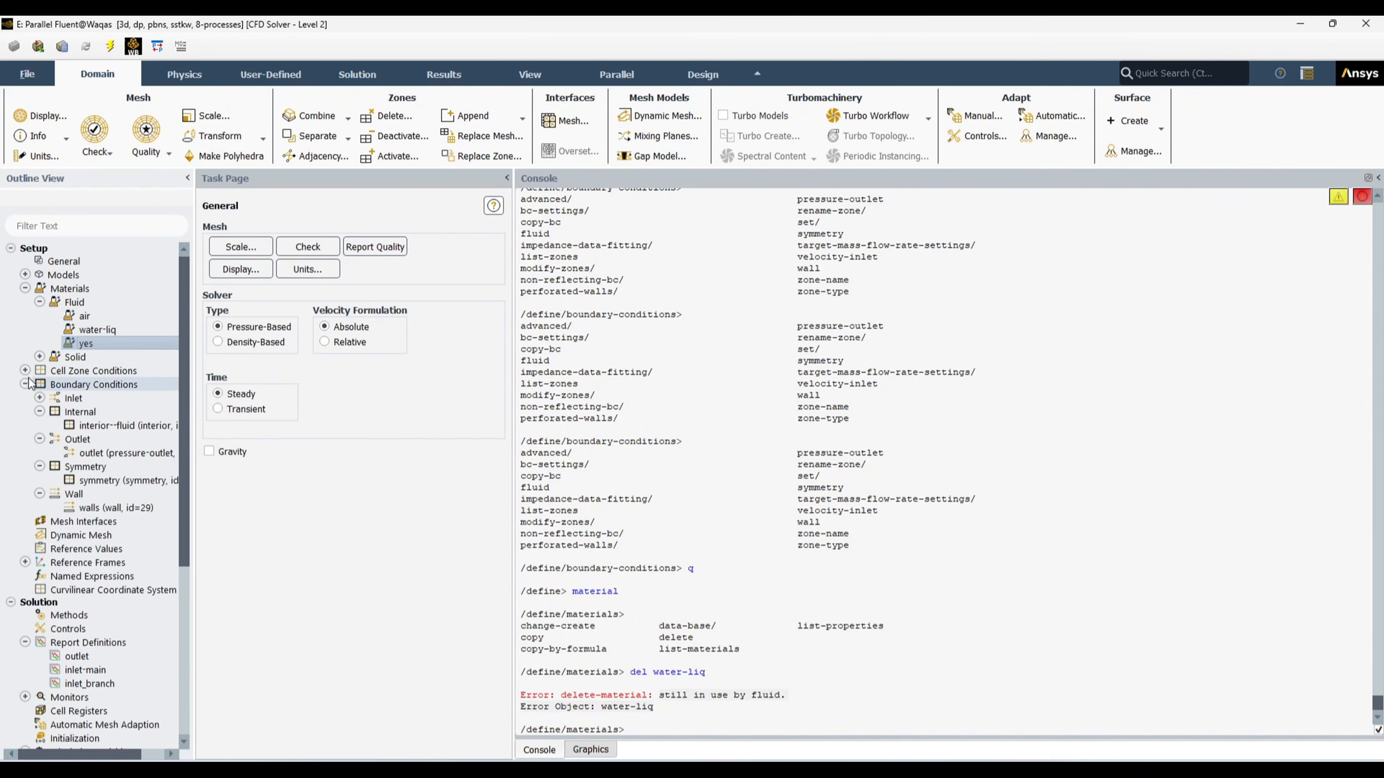
click(25, 370)
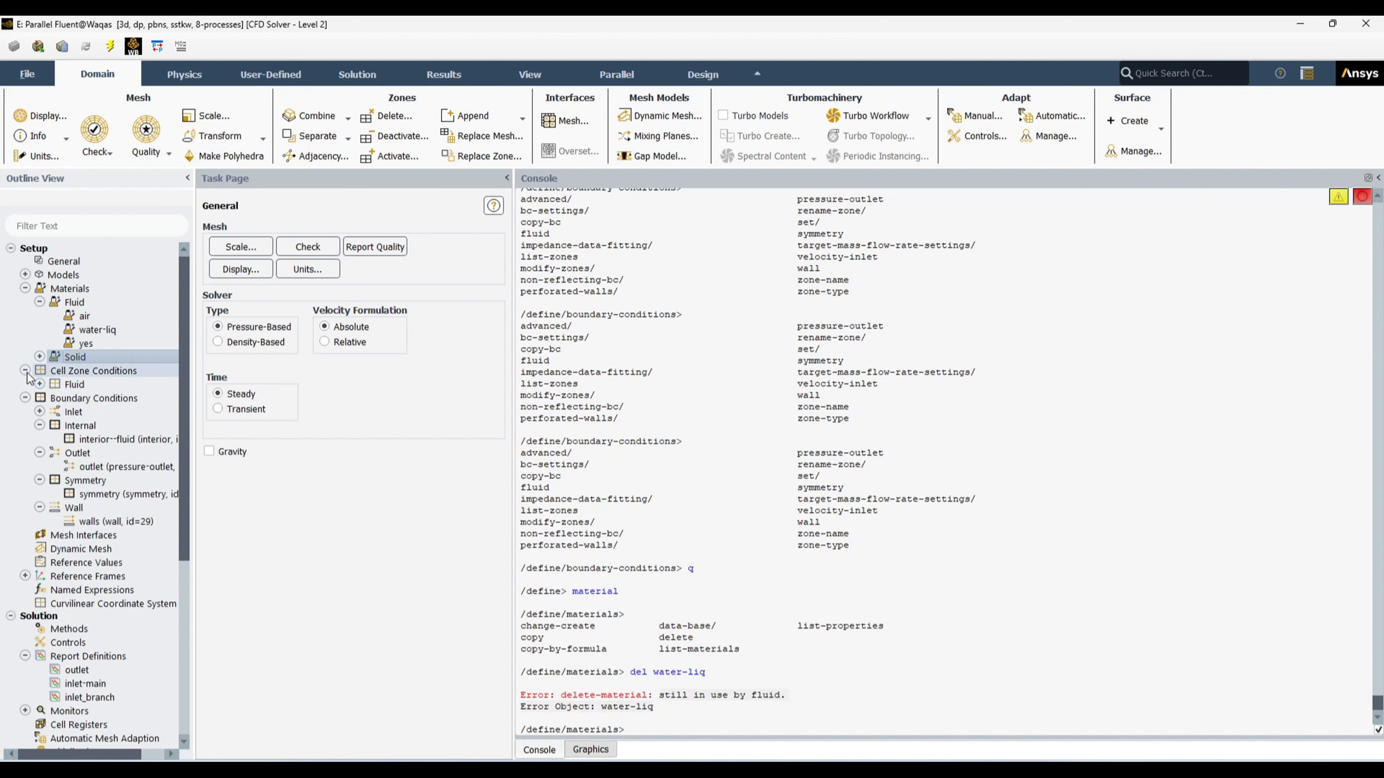
click(39, 384)
double_click(120, 398)
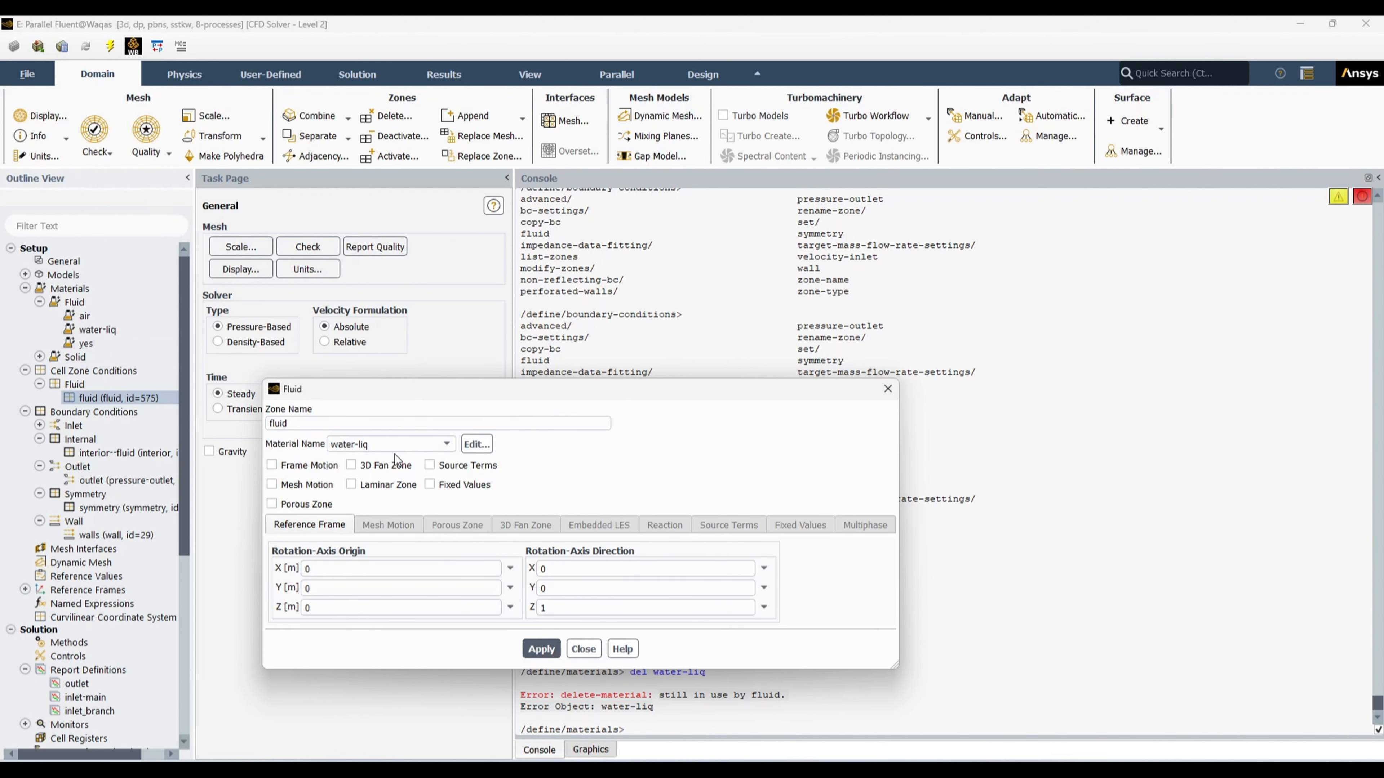
click(583, 649)
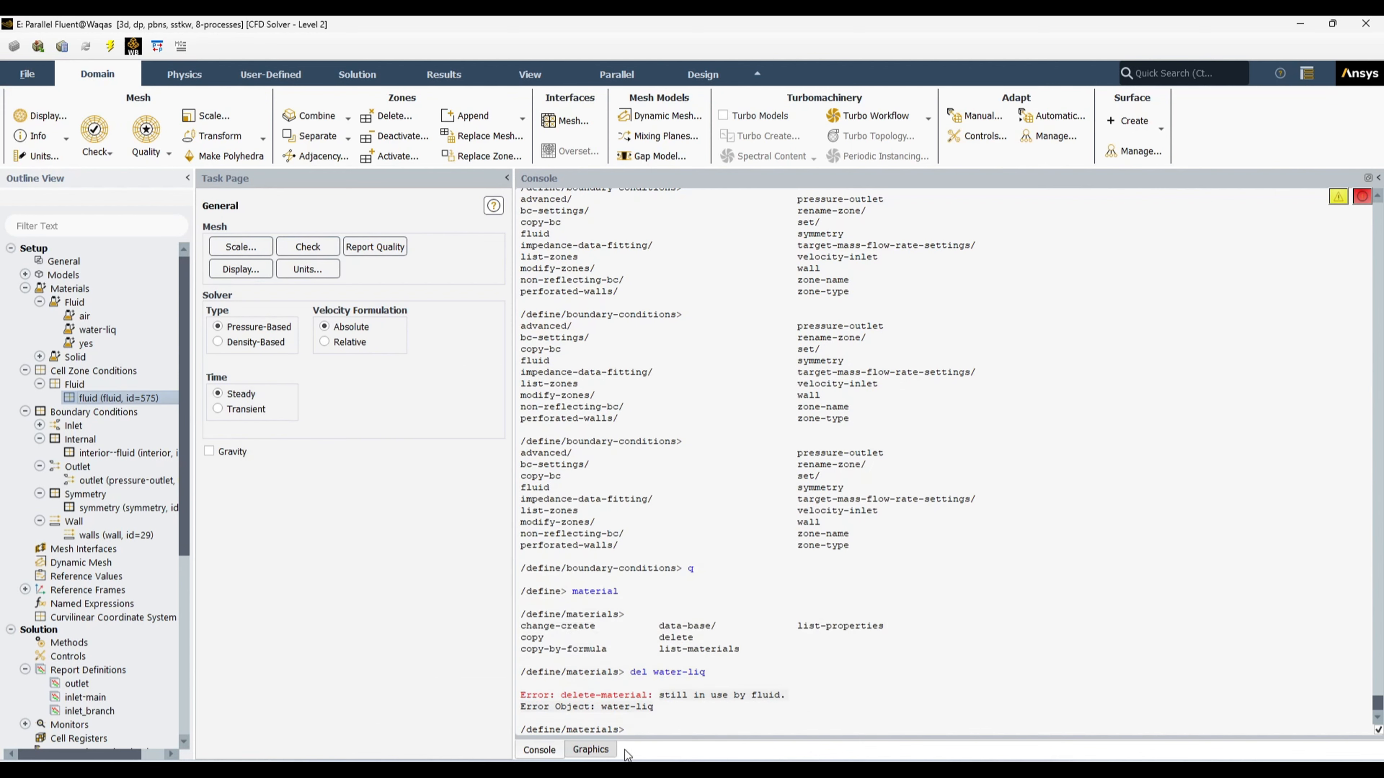
Step: Delete the stray material named yes with the del command in the define/materials console menu
key(Up)
key(BackSpace)
key(BackSpace)
key(BackSpace)
key(BackSpace)
key(BackSpace)
key(BackSpace)
key(BackSpace)
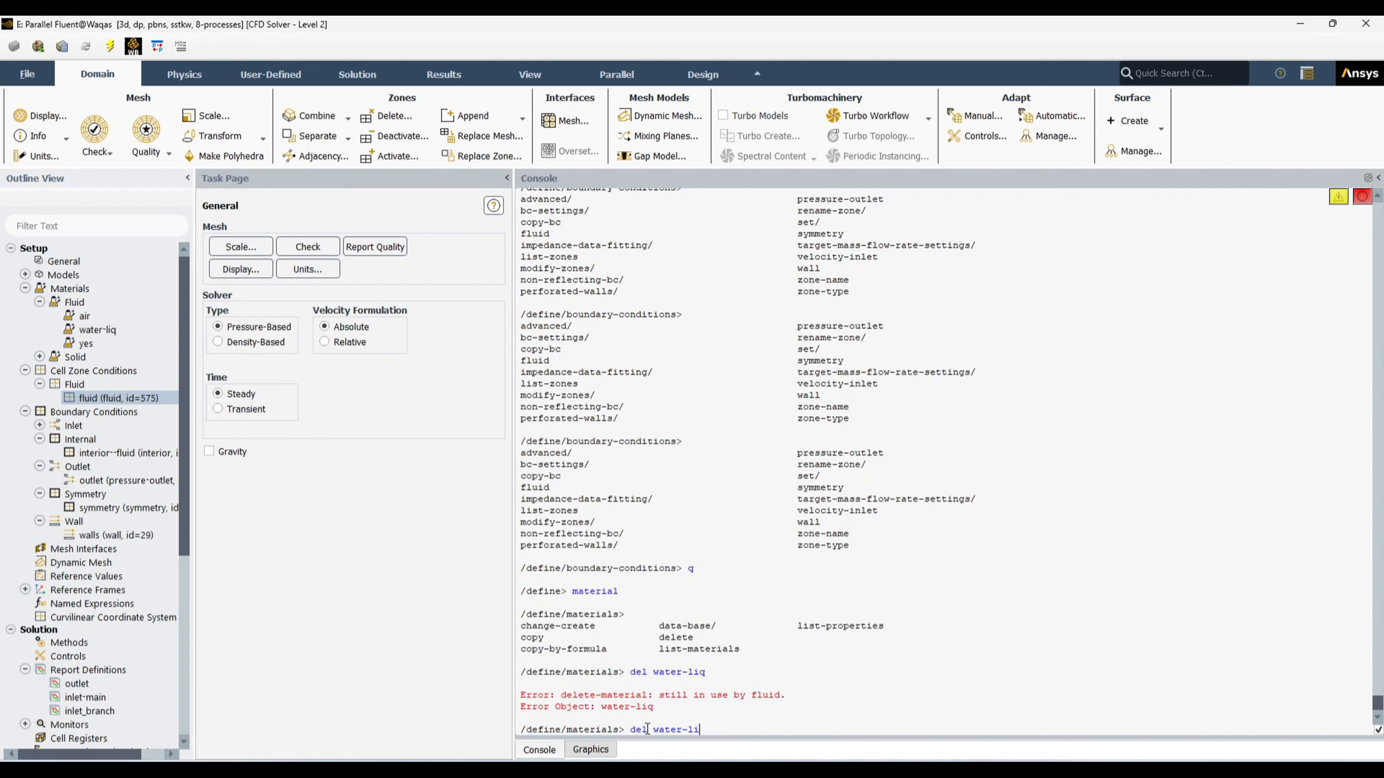
key(BackSpace)
key(BackSpace)
text(yes)
key(Return)
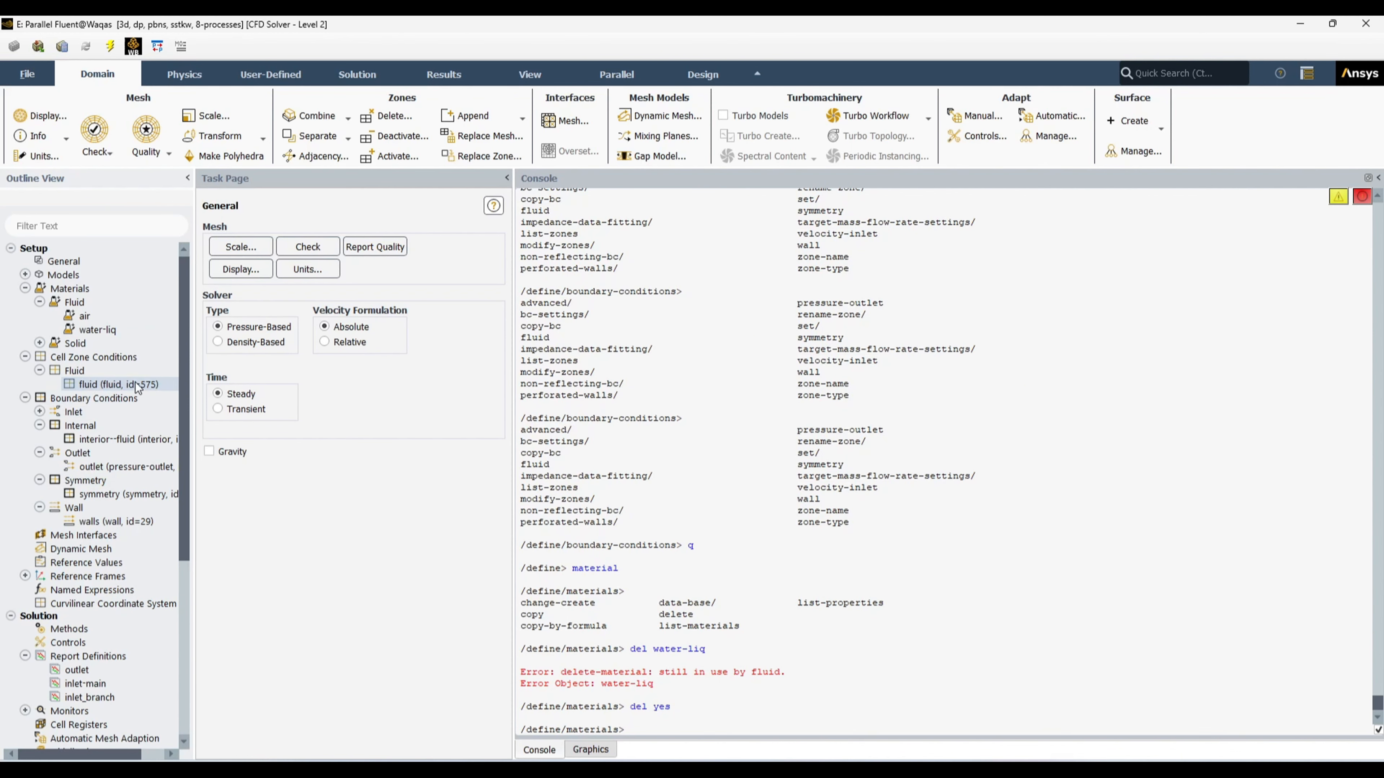
Step: Check the materials available for the fluid cell zone and close its settings without applying a change
double_click(82, 388)
click(438, 444)
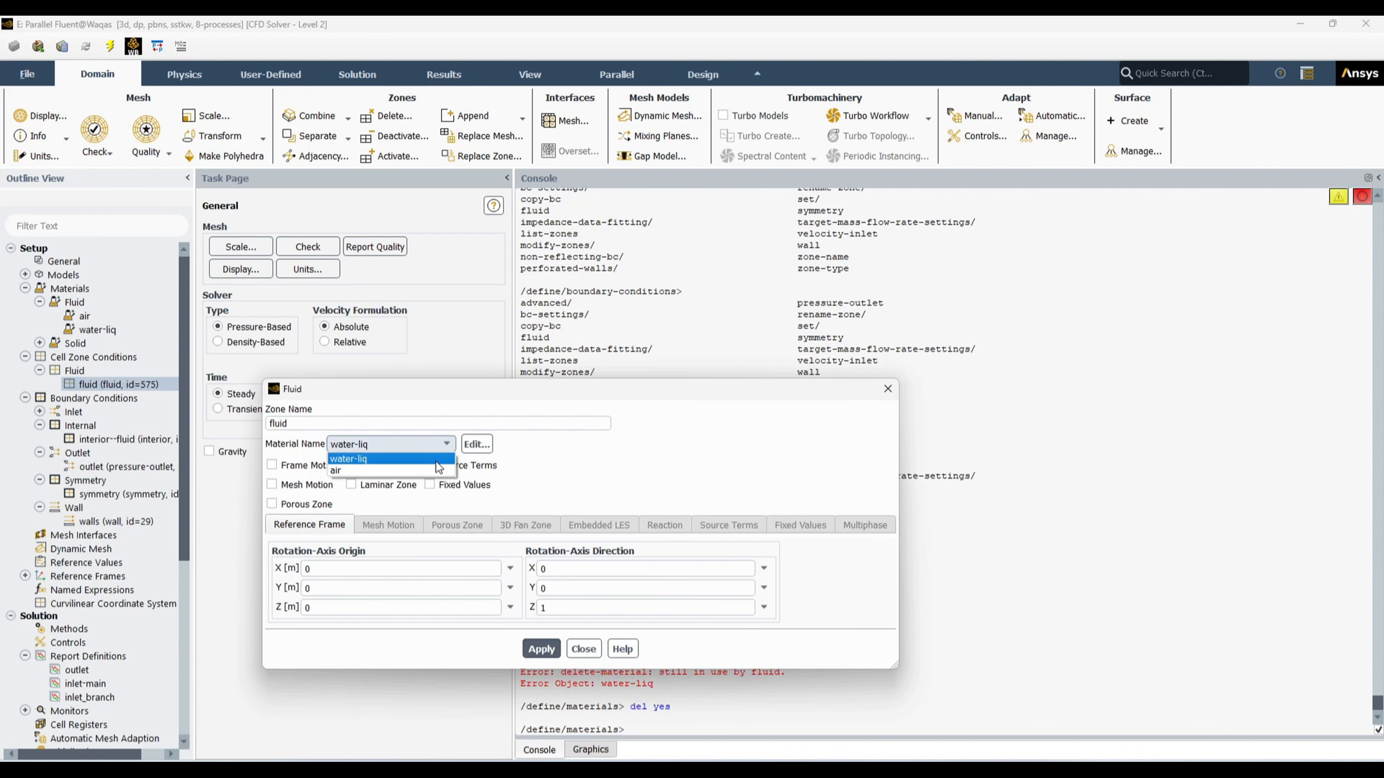
click(888, 388)
click(888, 388)
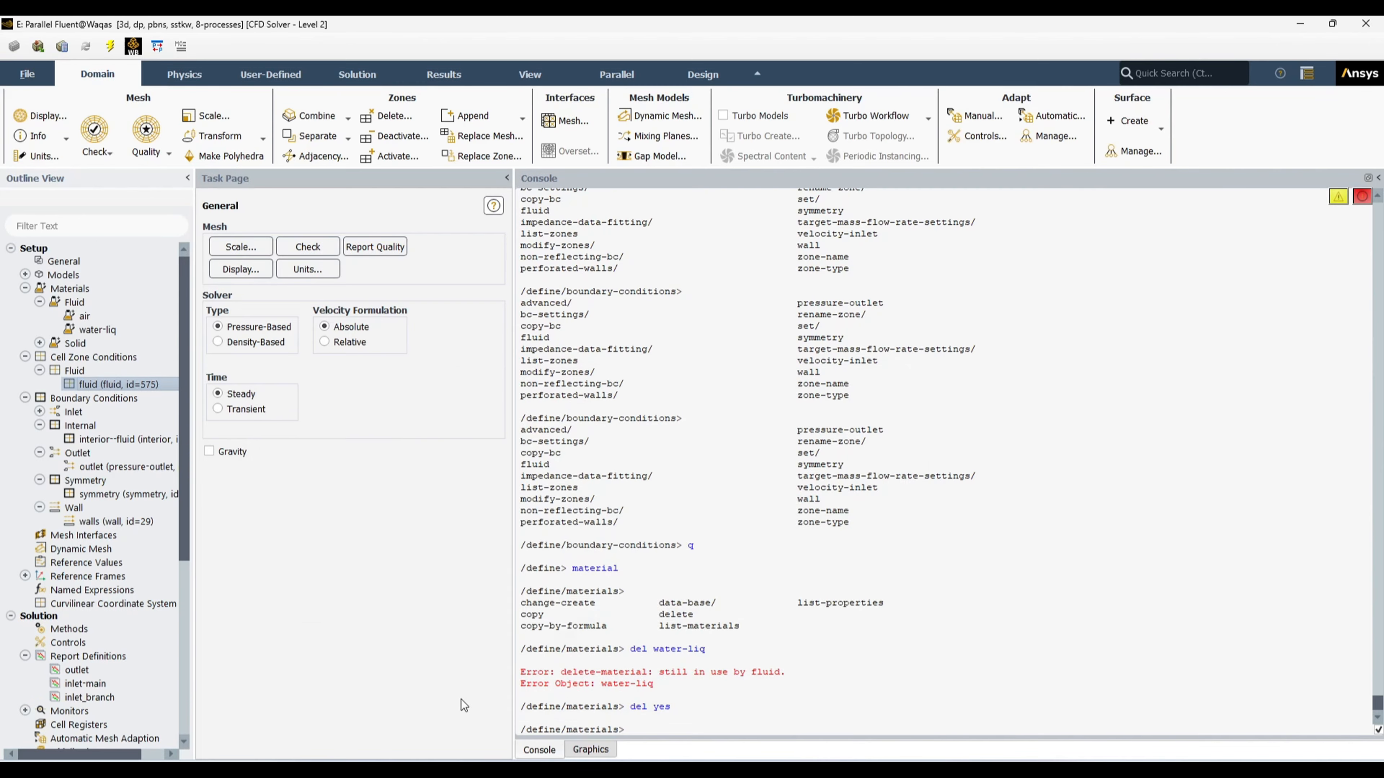
Step: Copy the fluid cell-zone assignment command from the material_properties journal in Notepad and return the Fluent console to its root menu
key(alt+Tab)
click(50, 287)
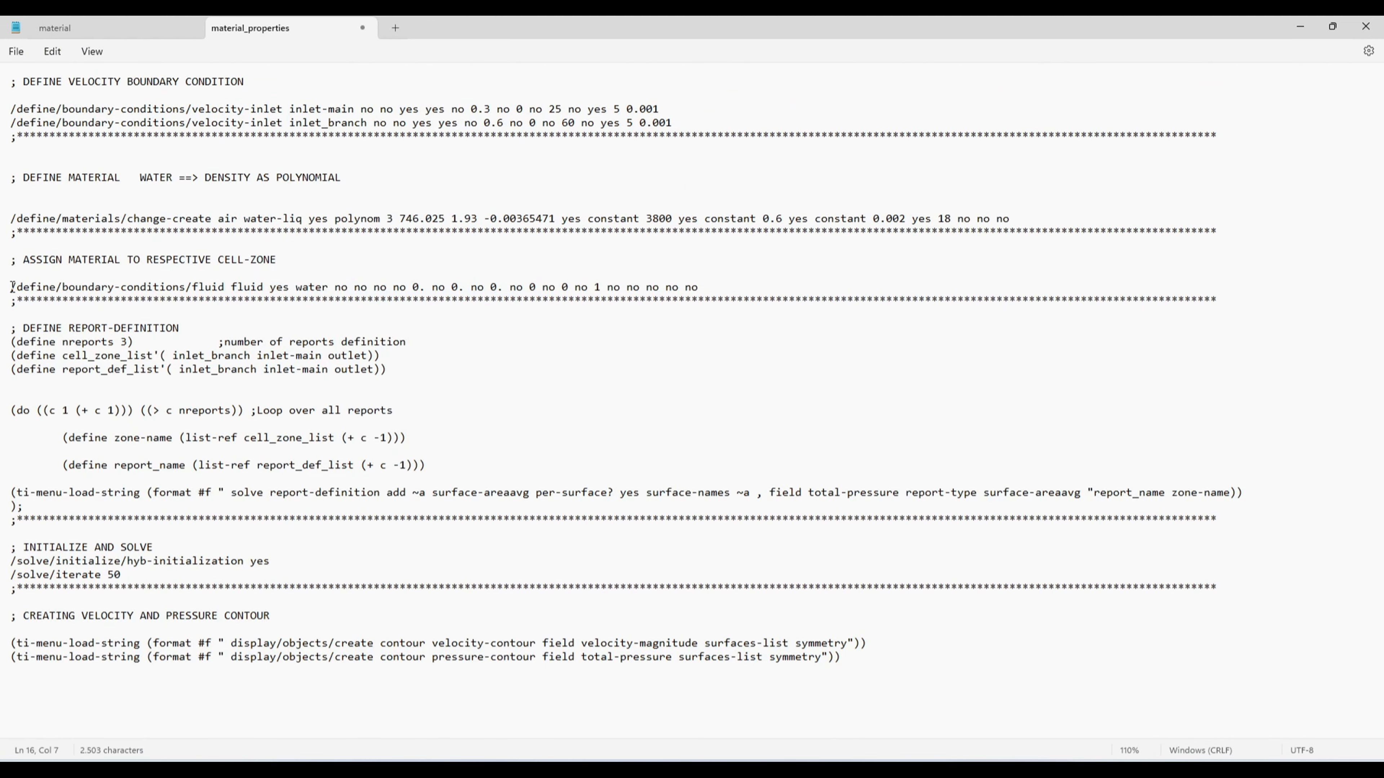
drag(12, 287, 704, 287)
key(ctrl+c)
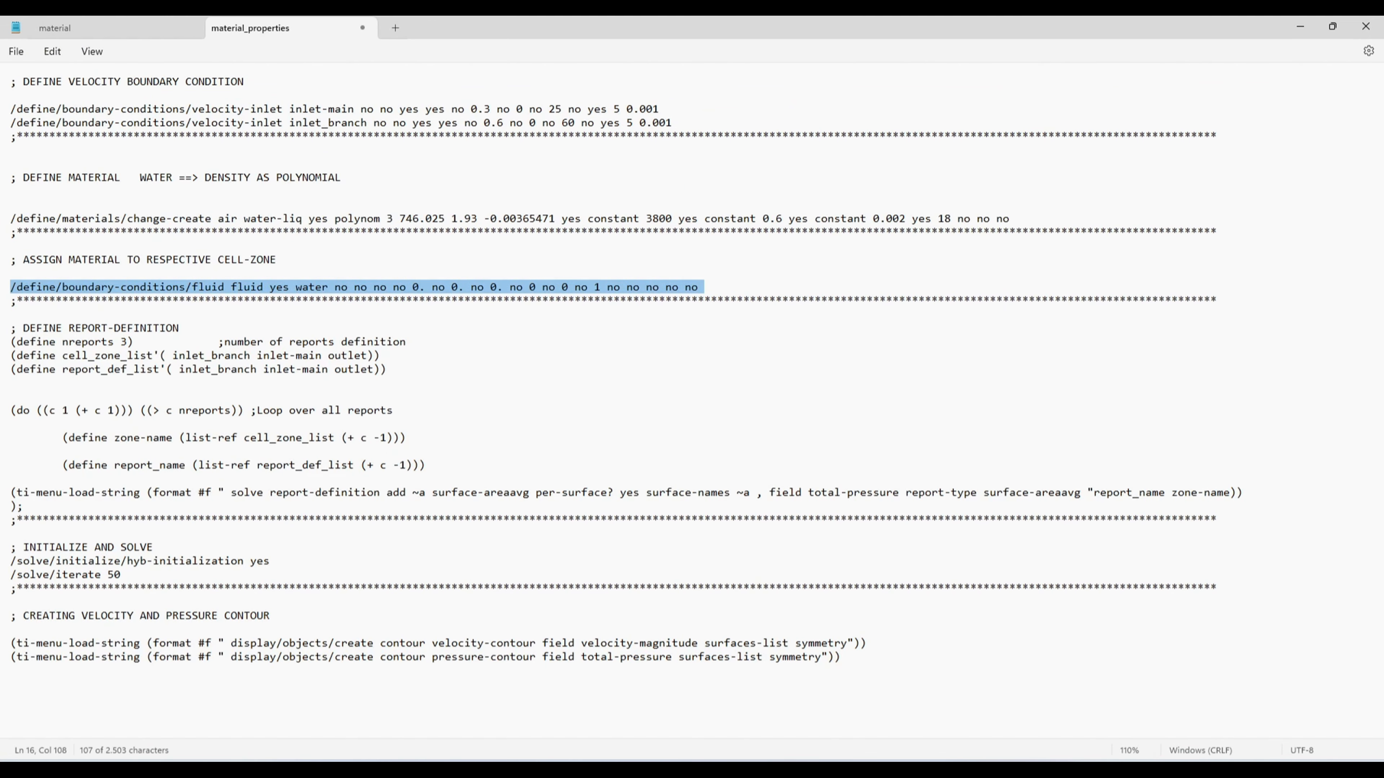
key(alt+Tab)
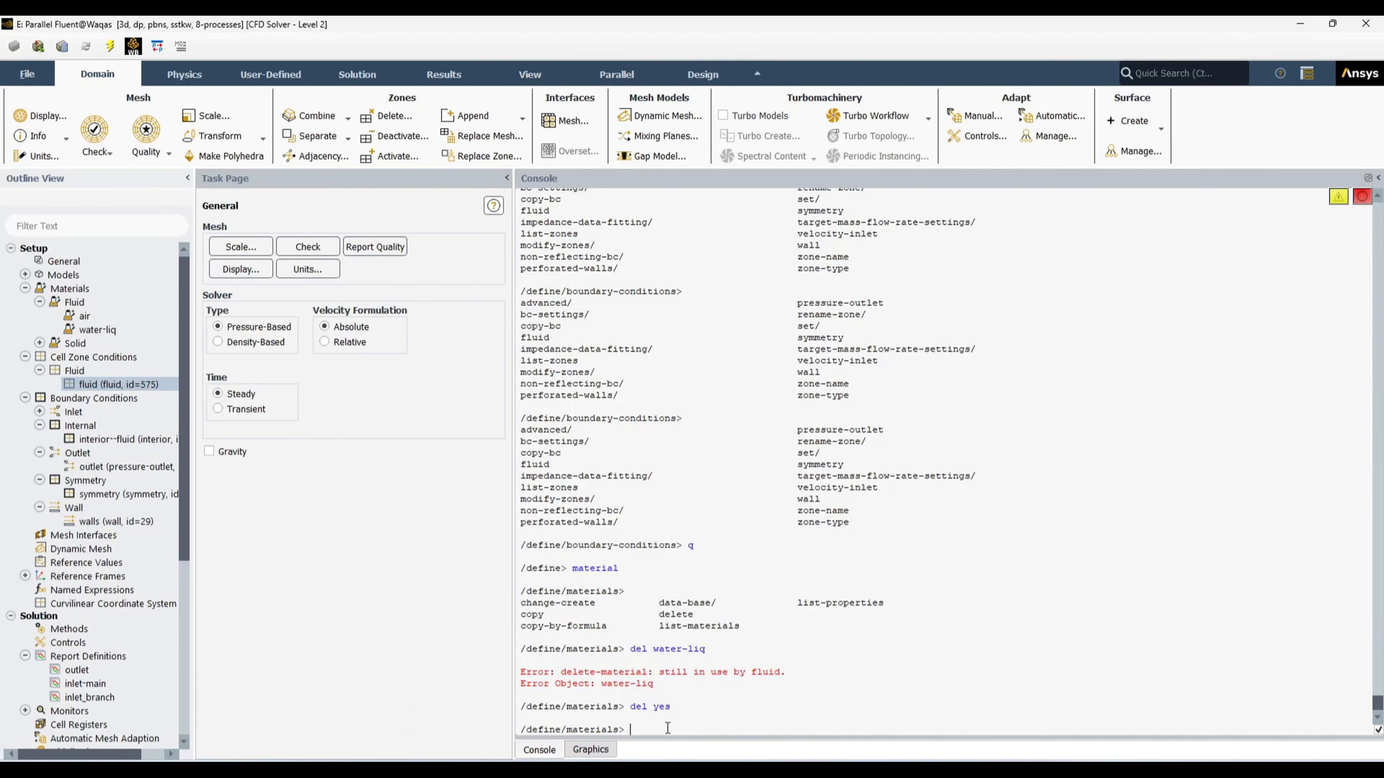
text(q)
key(Return)
text(q)
key(Return)
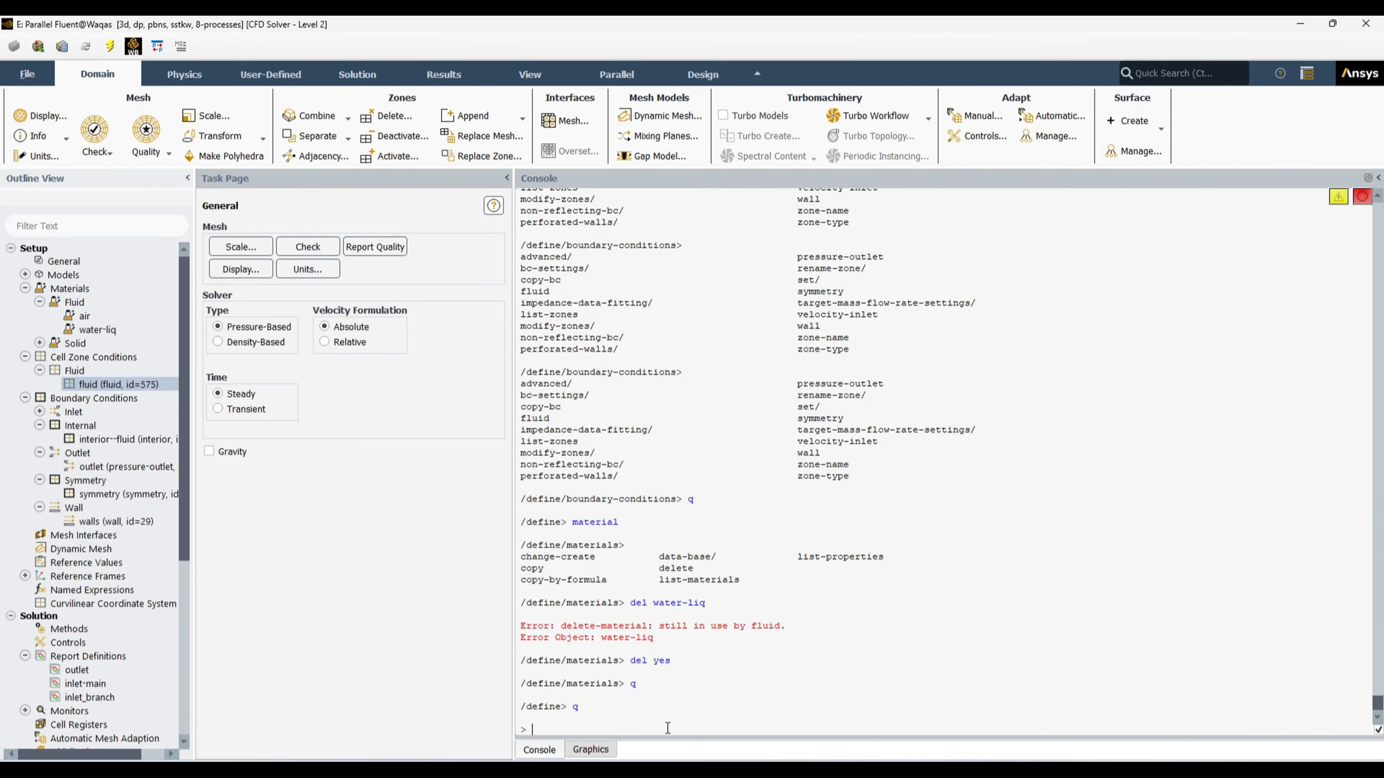
Step: Paste the cell-zone command into the console, replace water with air, and run it to assign air to the fluid zone
key(ctrl+v)
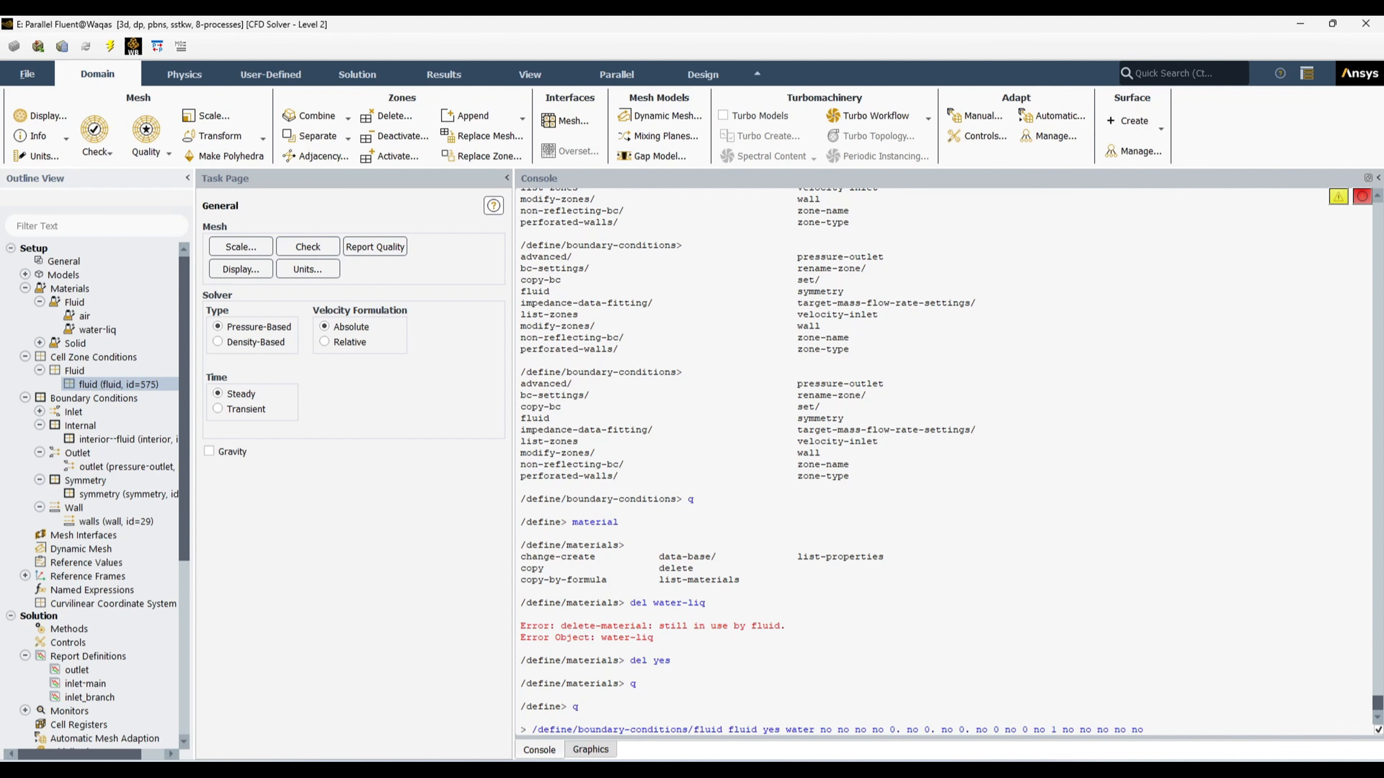
key(shift+Right)
key(shift+Right)
key(shift+Right)
key(shift+Right)
key(shift+Right)
text(air)
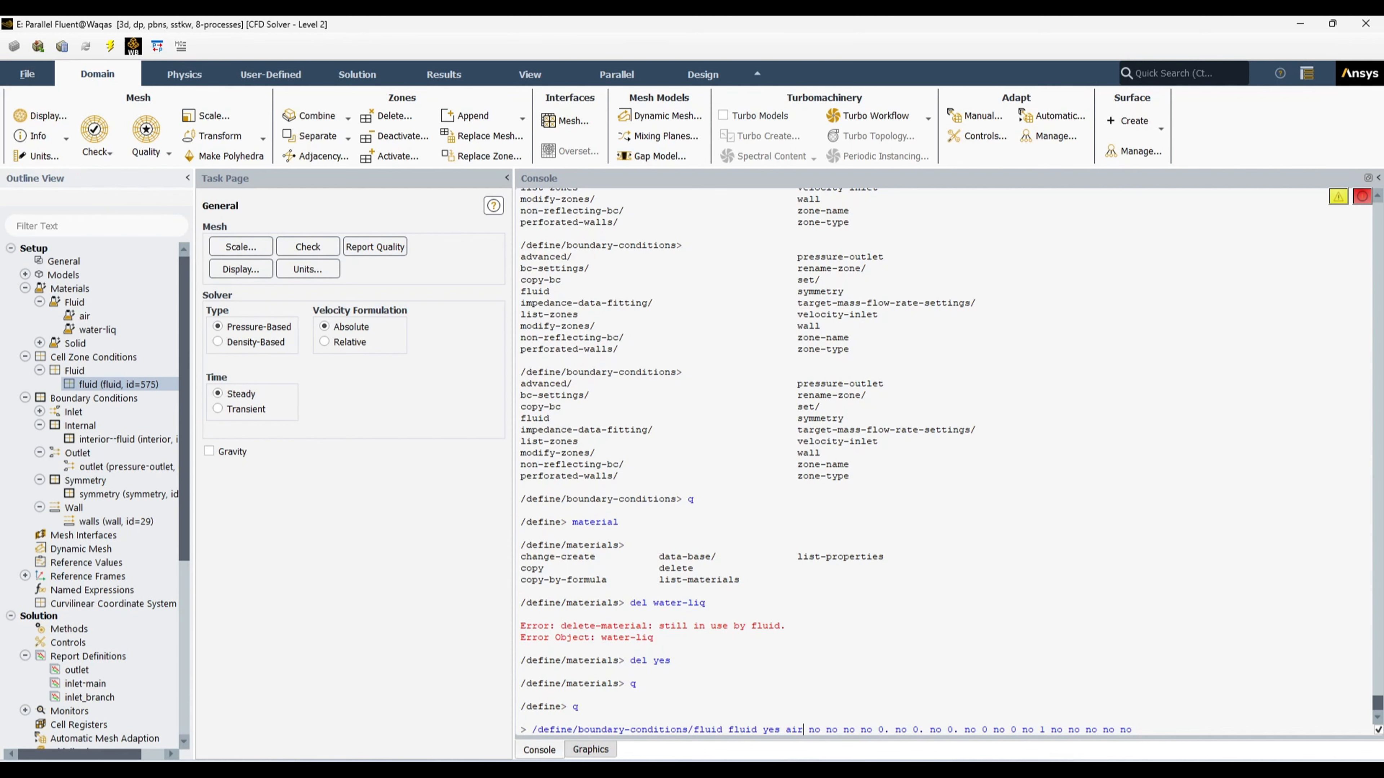
double_click(119, 387)
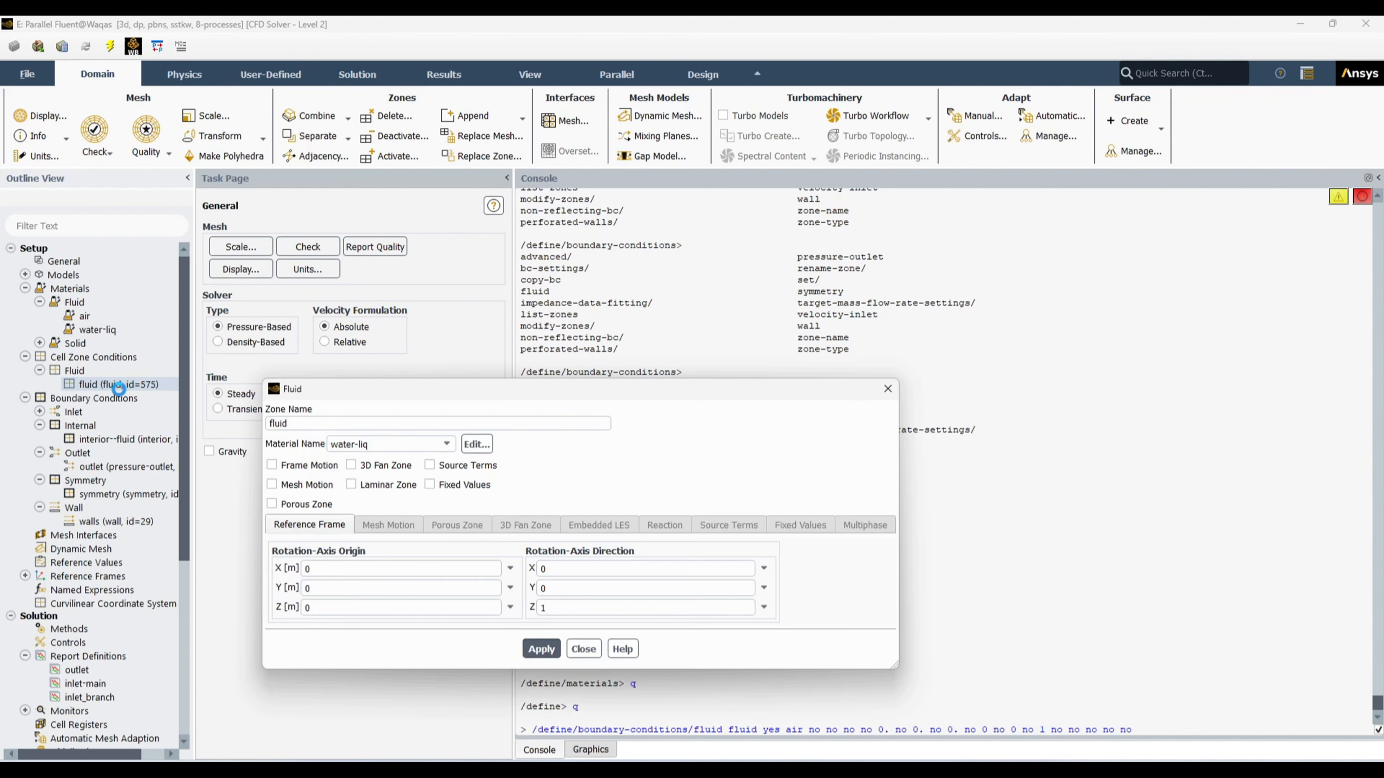
click(888, 388)
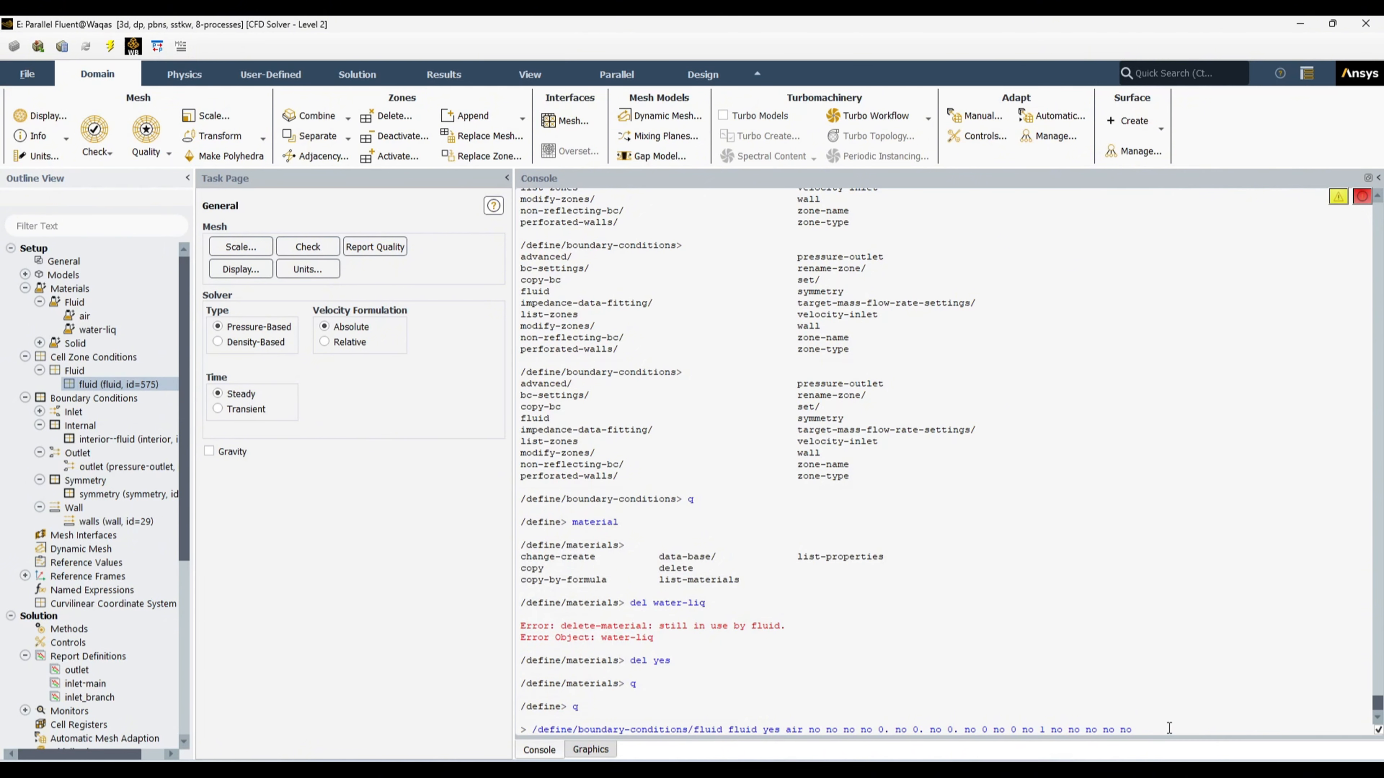
key(Return)
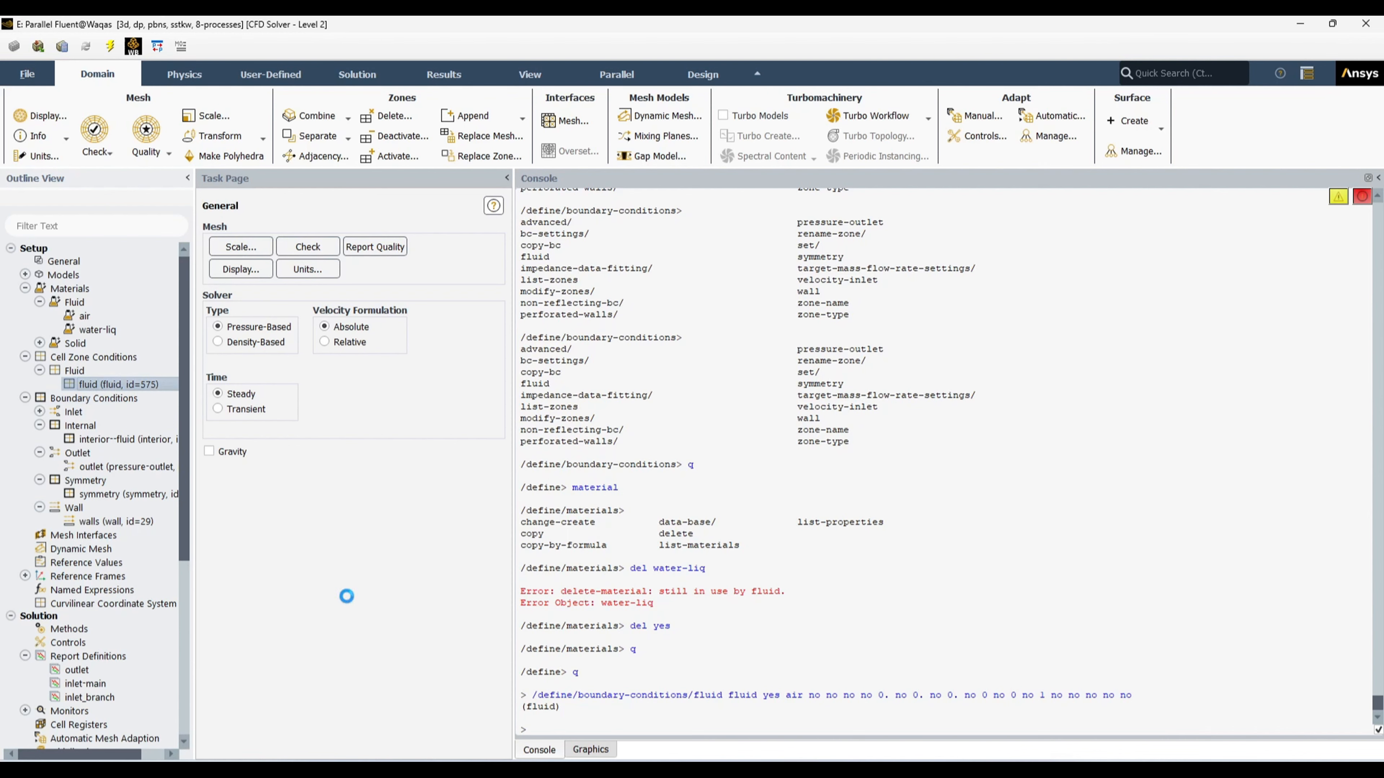
click(890, 391)
Step: Delete the water-liq material by running define material del water-liq in the console
text(definme)
key(BackSpace)
key(BackSpace)
text(e material)
text(del water-liq)
key(Return)
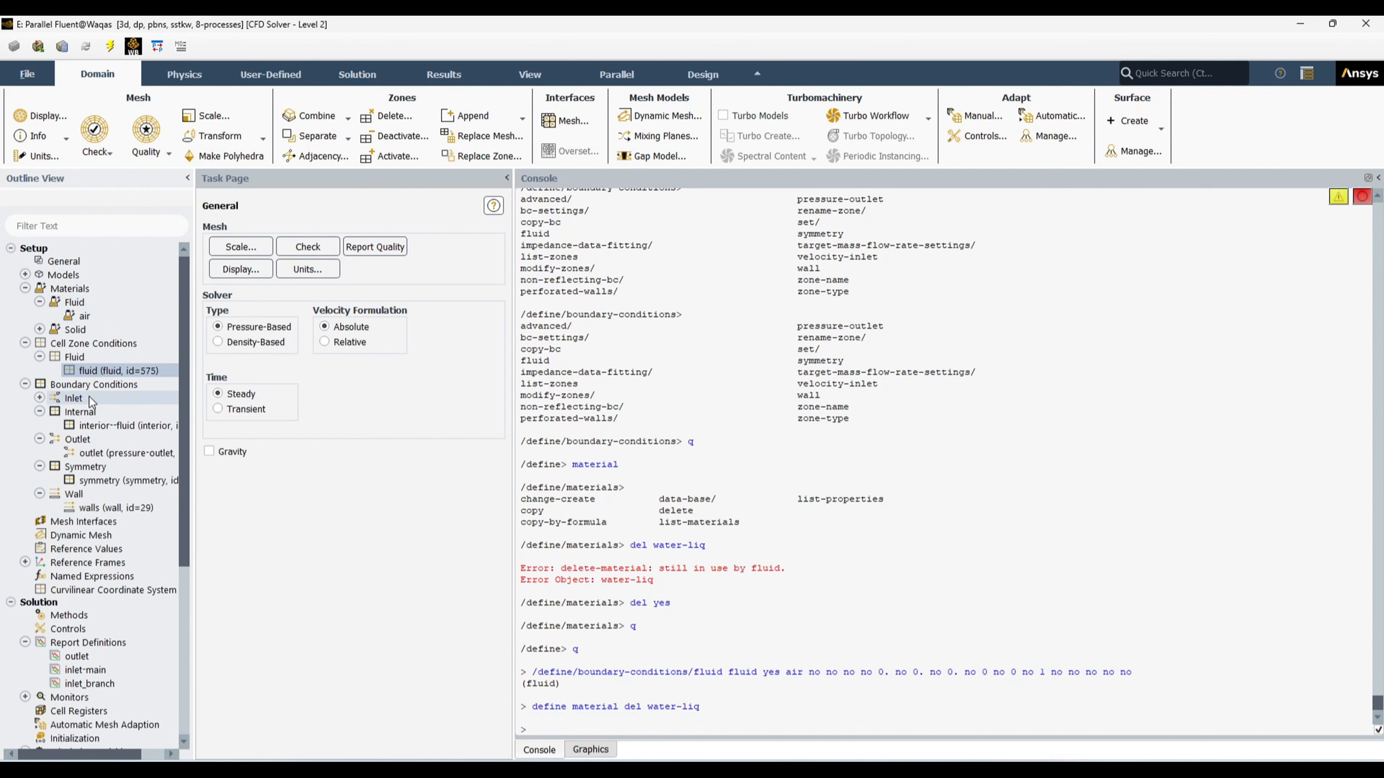
Step: In the Notepad journal, insert a copy of the fluid cell-zone assignment line above the change-create command in the DEFINE MATERIAL section
mouse_move(407, 769)
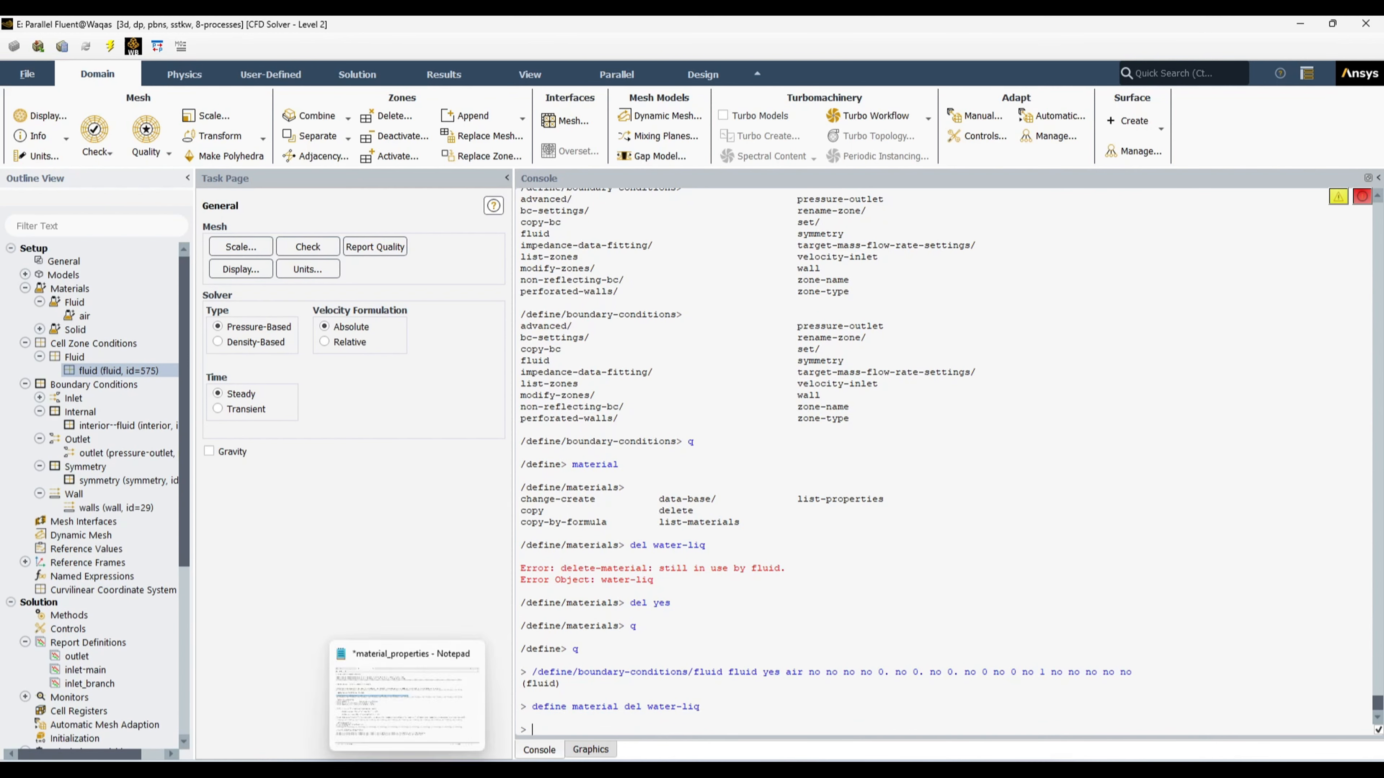
click(411, 717)
click(352, 213)
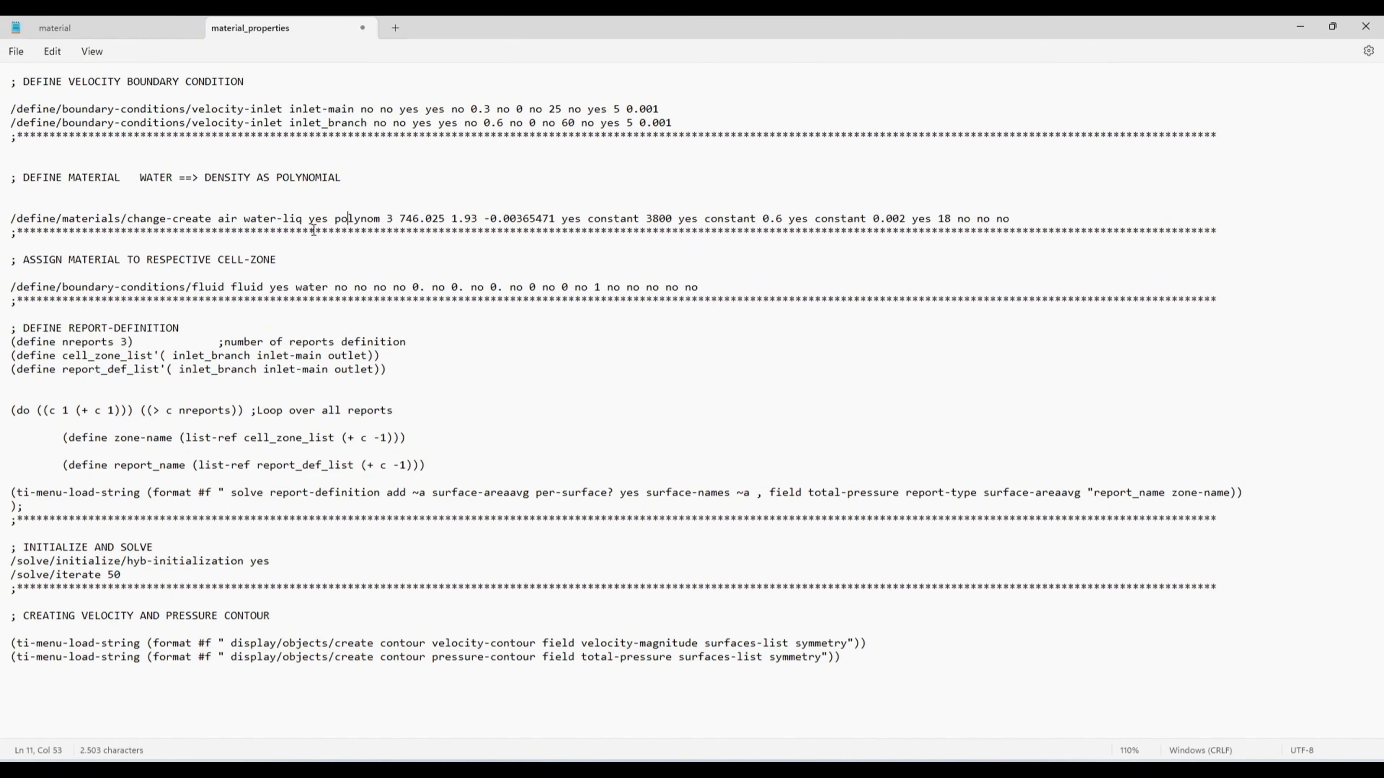
double_click(253, 219)
click(115, 300)
key(Up)
key(Home)
key(shift+Down)
key(ctrl+c)
key(Up)
key(Up)
key(Up)
key(Up)
key(Up)
key(Up)
key(Return)
key(Up)
key(Up)
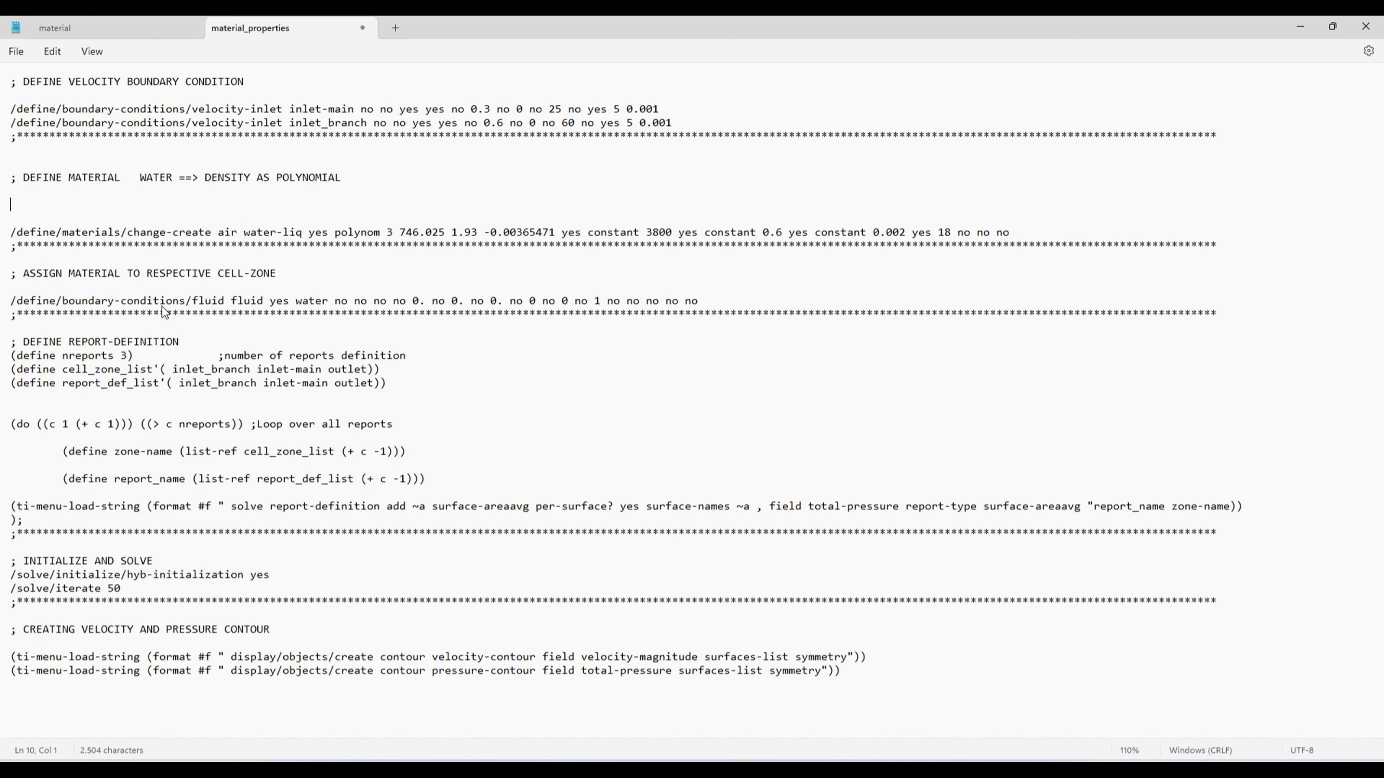
key(ctrl+v)
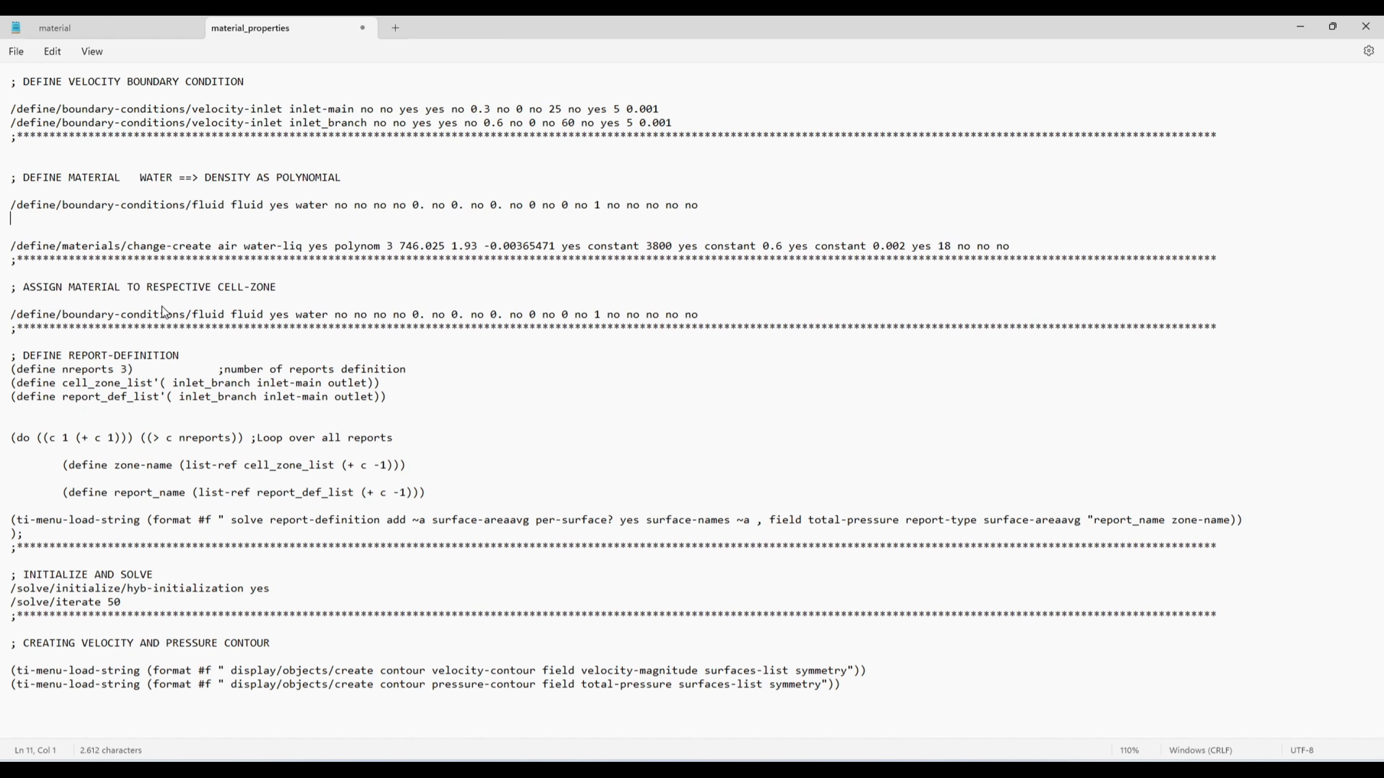
Step: Replace water with air in the copied cell-zone assignment line under DEFINE MATERIAL
click(310, 205)
key(Left)
key(Left)
key(shift+Right)
key(shift+Right)
key(shift+Right)
key(shift+Right)
key(shift+Right)
text(air)
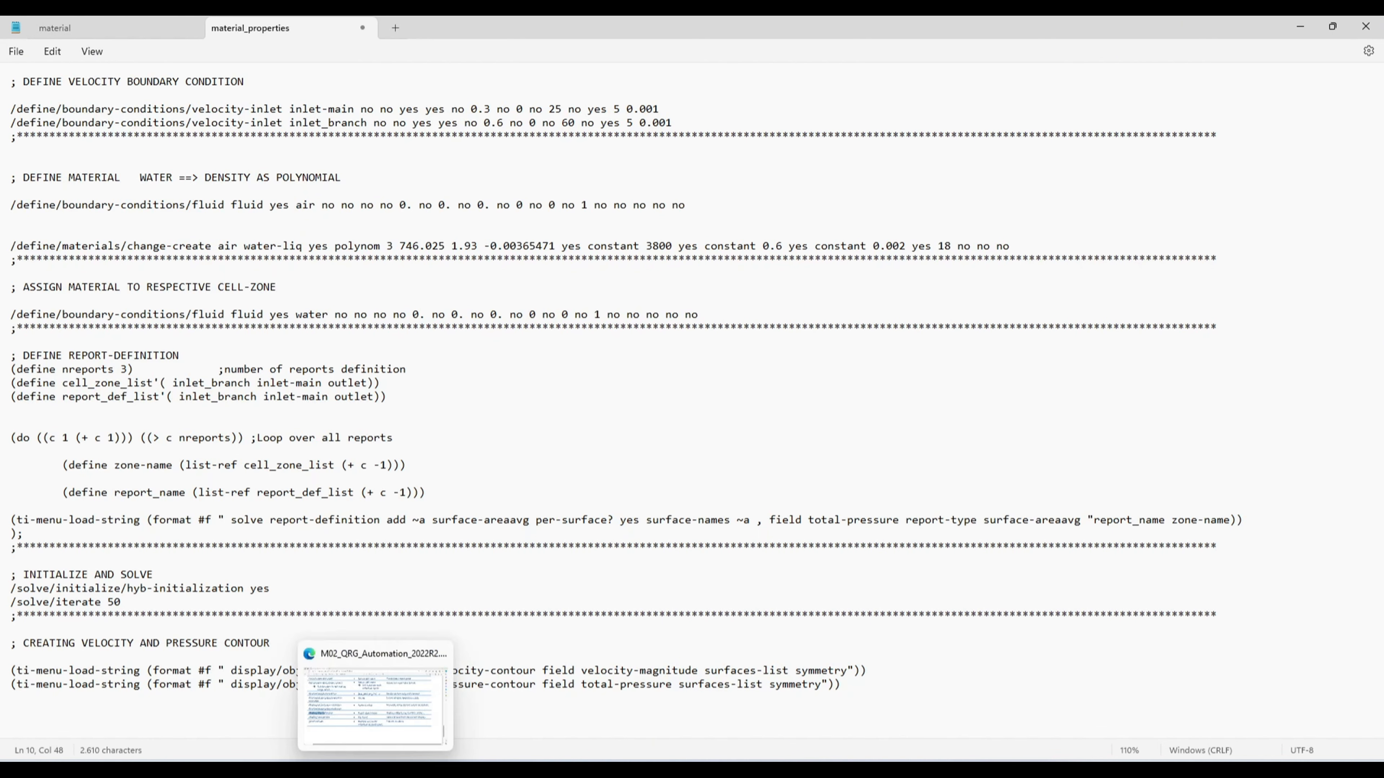
click(342, 769)
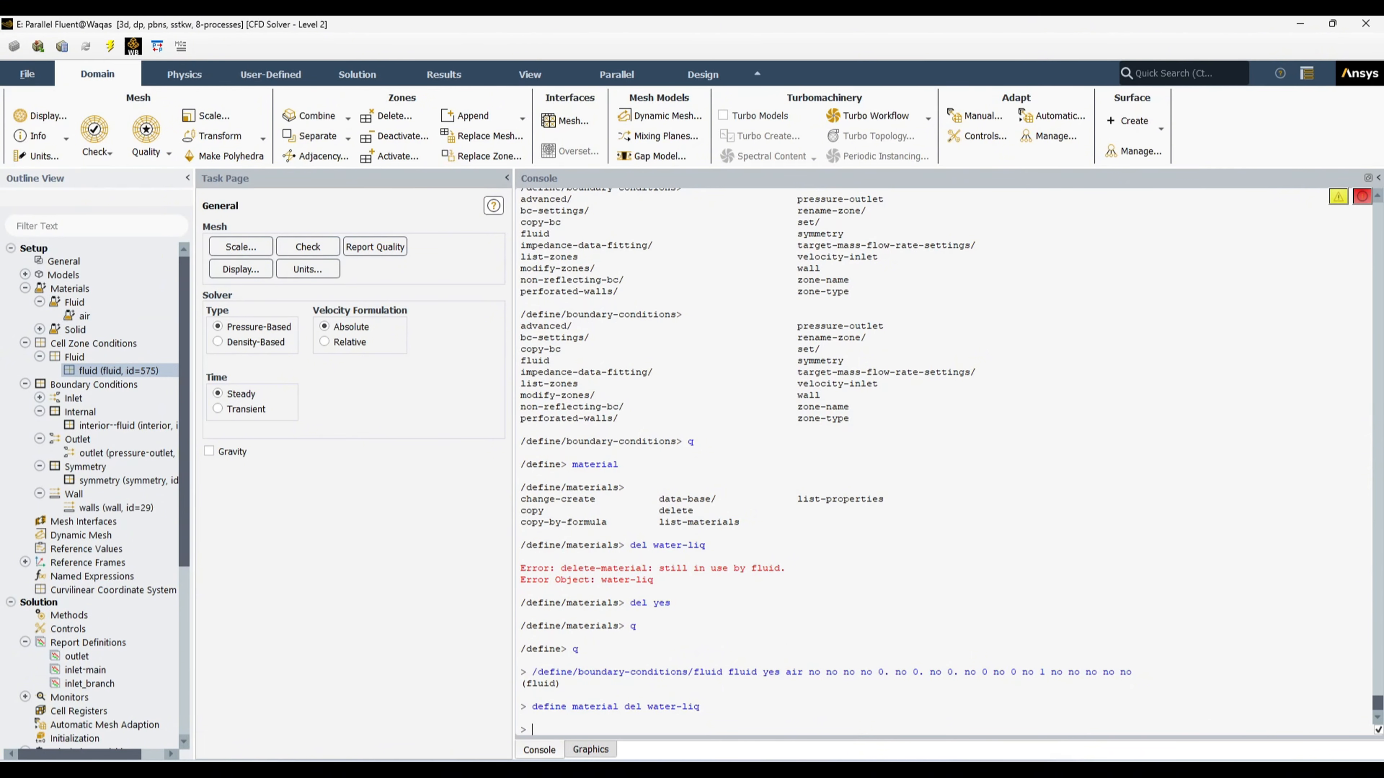
click(342, 770)
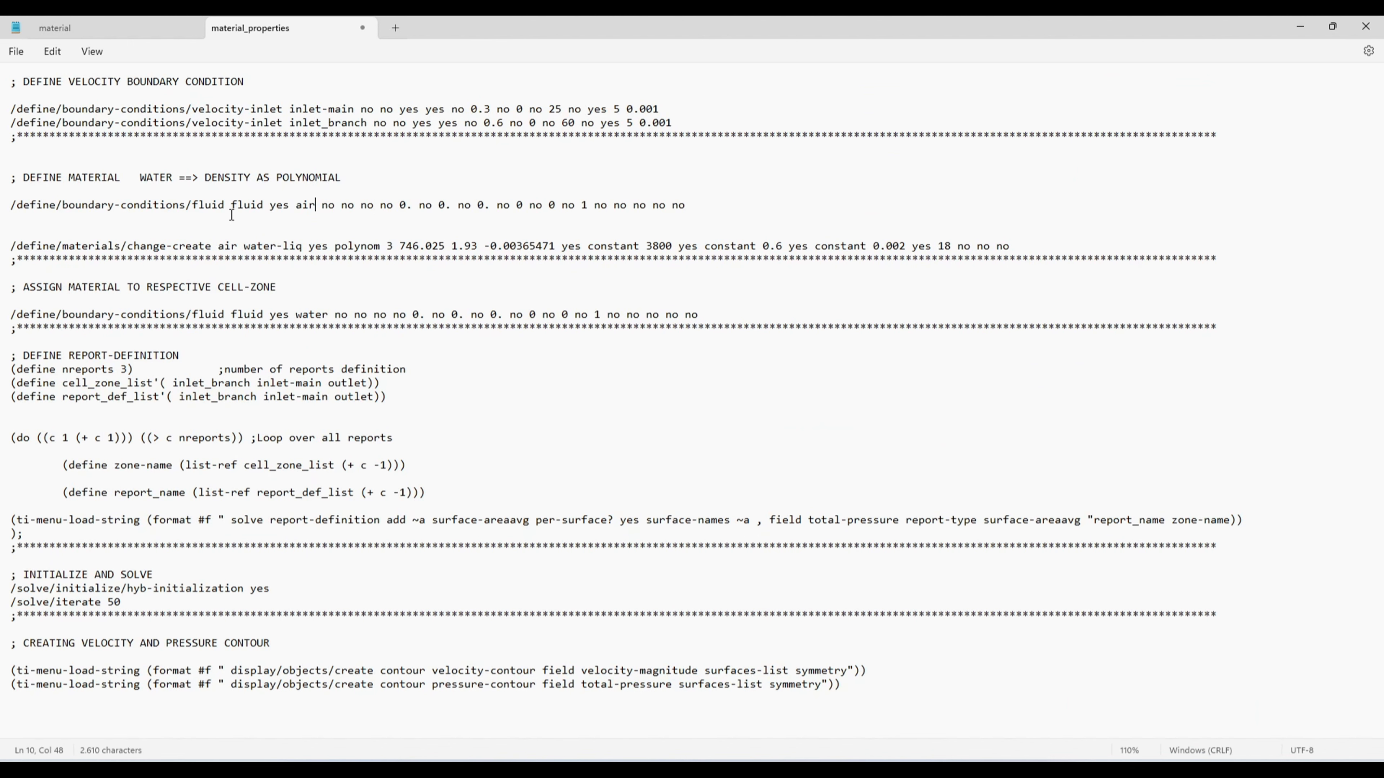
click(199, 207)
click(33, 205)
key(Up)
key(Up)
key(shift+Down)
key(shift+Down)
key(shift+Down)
key(shift+Down)
key(shift+Down)
key(shift+Down)
key(shift+Down)
key(shift+Down)
key(shift+Down)
key(shift+Down)
key(shift+Down)
key(shift+Down)
key(shift+Down)
key(shift+Down)
key(shift+Down)
key(shift+Down)
key(shift+Down)
key(shift+Down)
key(shift+Down)
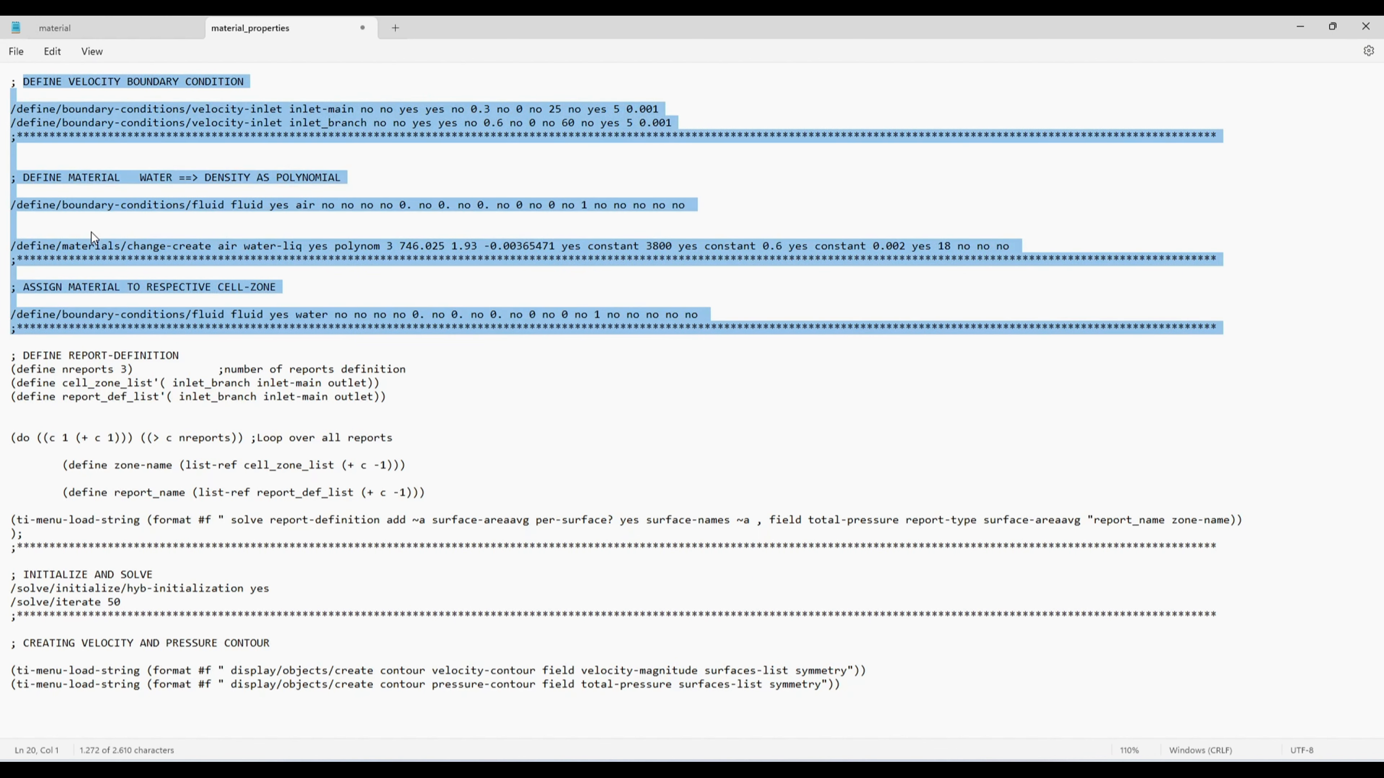
key(ctrl+Home)
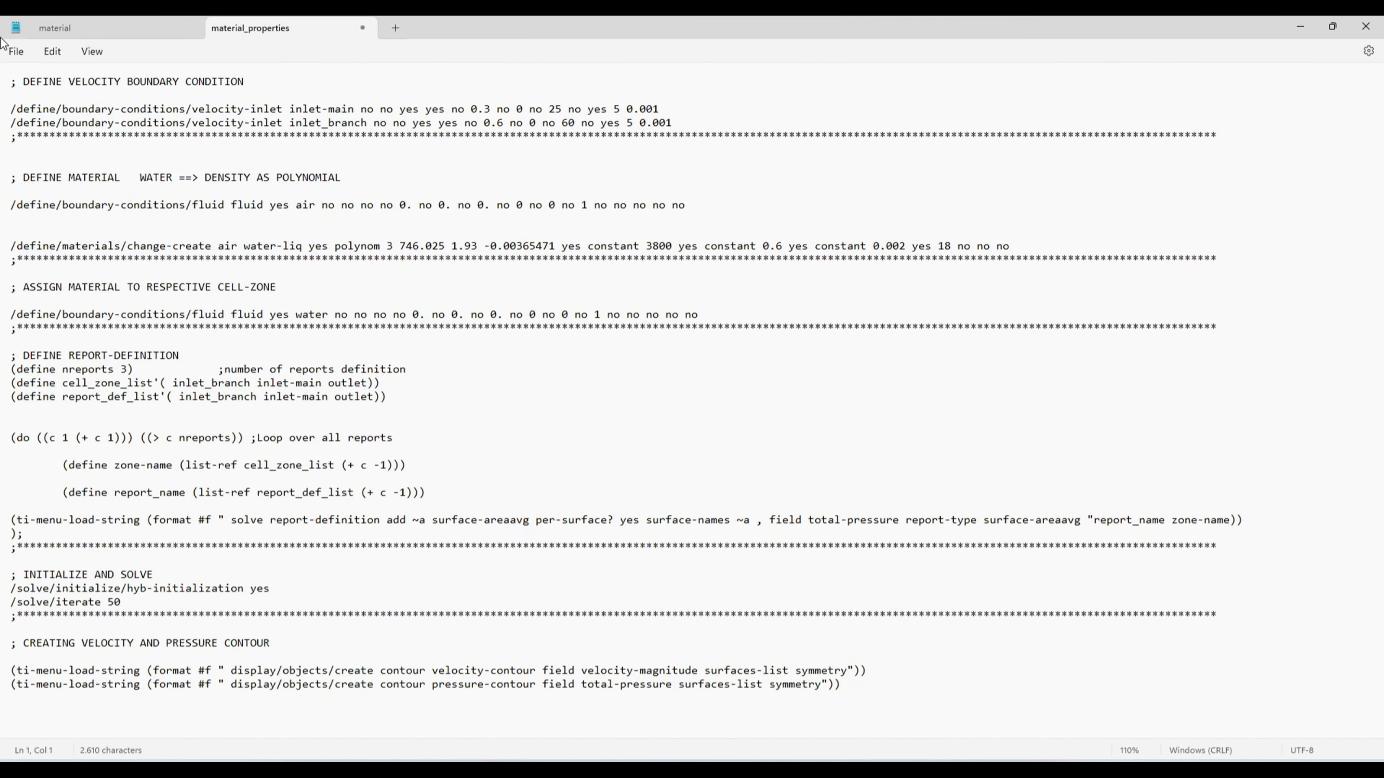
Step: Copy the DEFINE MATERIAL and ASSIGN MATERIAL sections of the journal and run them in the Fluent console
drag(14, 177, 704, 304)
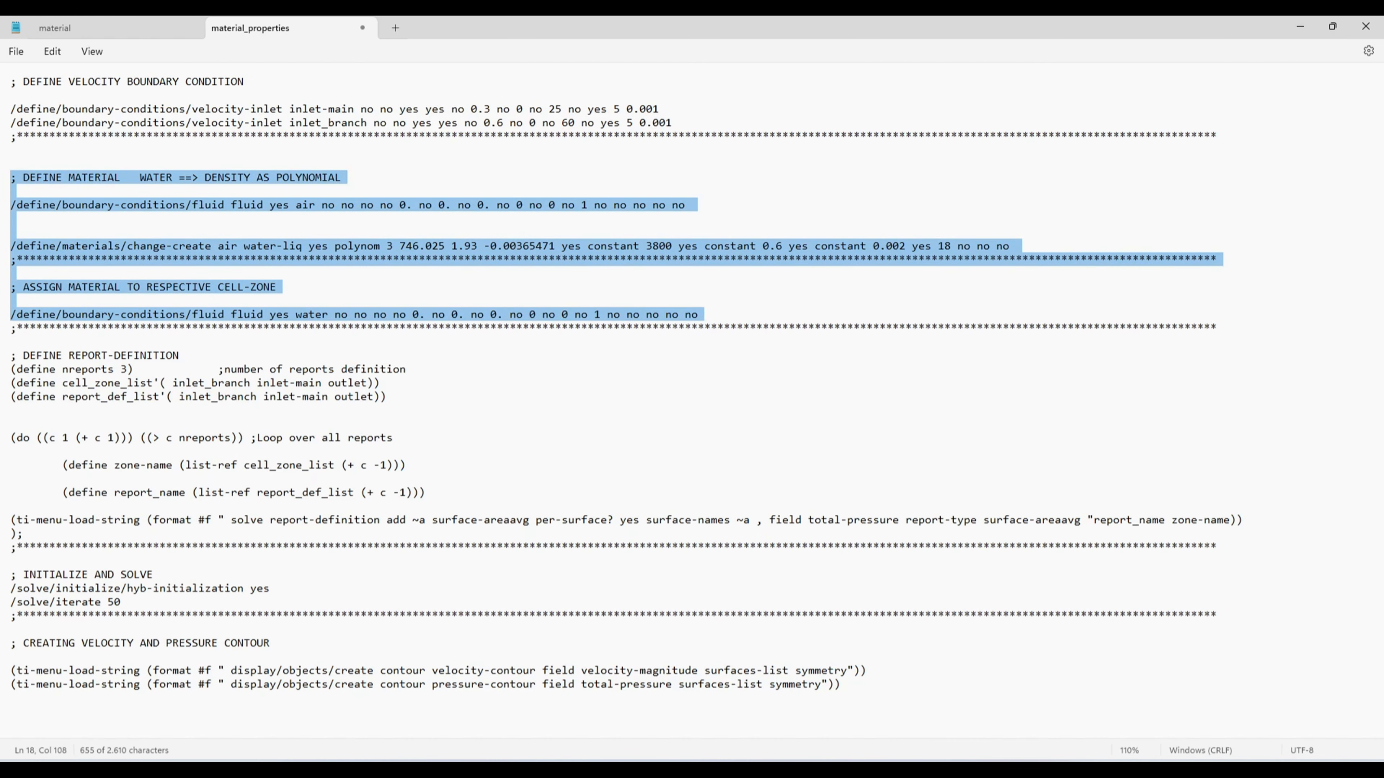
key(alt+Tab)
key(ctrl+v)
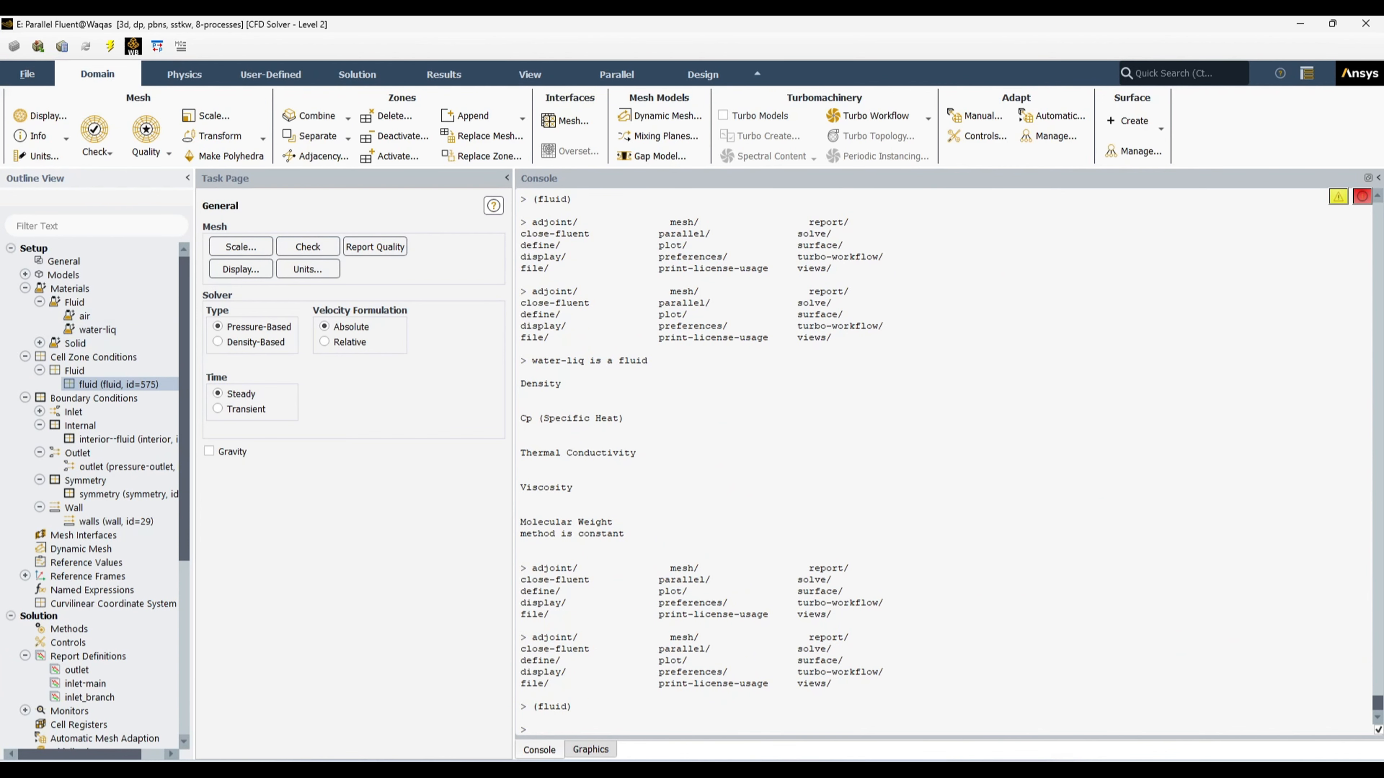
Step: Try to run the same copied material and cell-zone sections a second time in the console
key(ctrl+v)
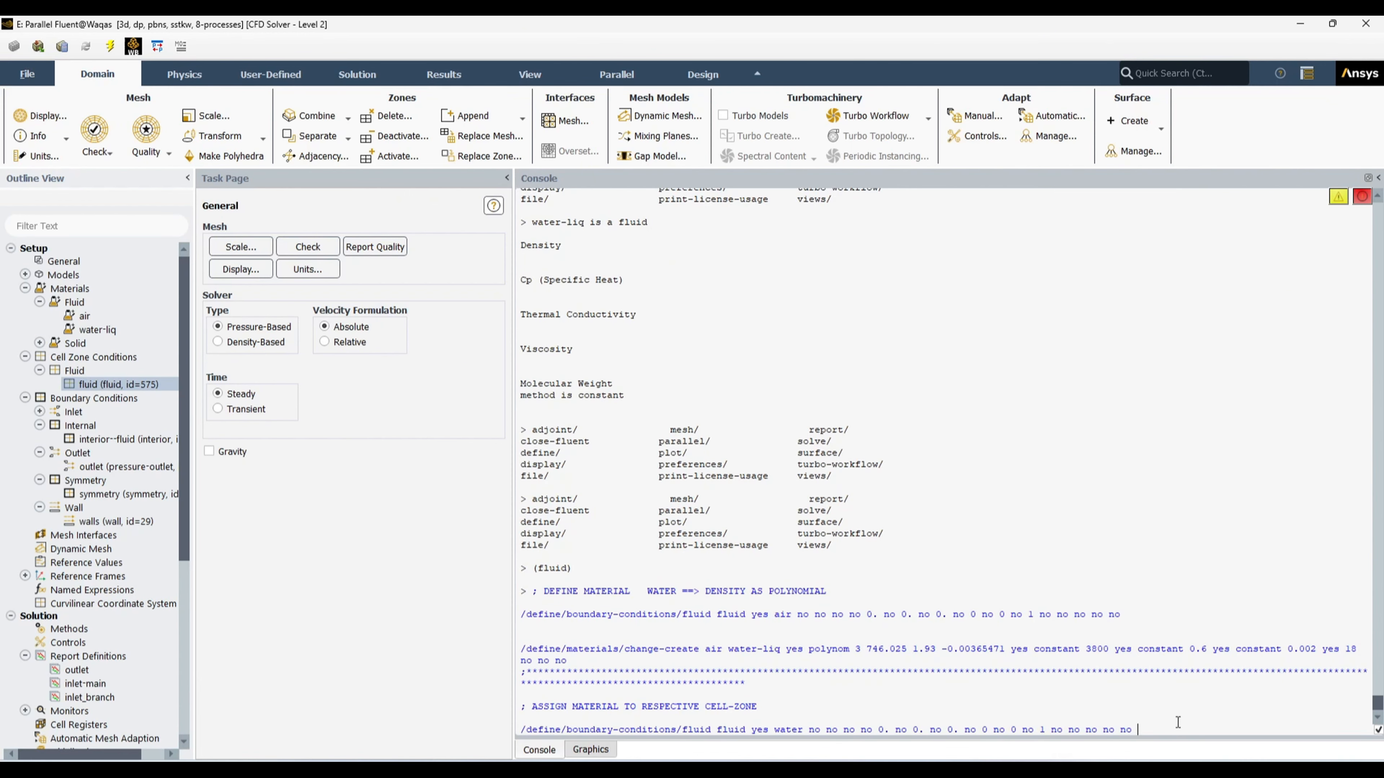
drag(1166, 731, 394, 588)
key(Return)
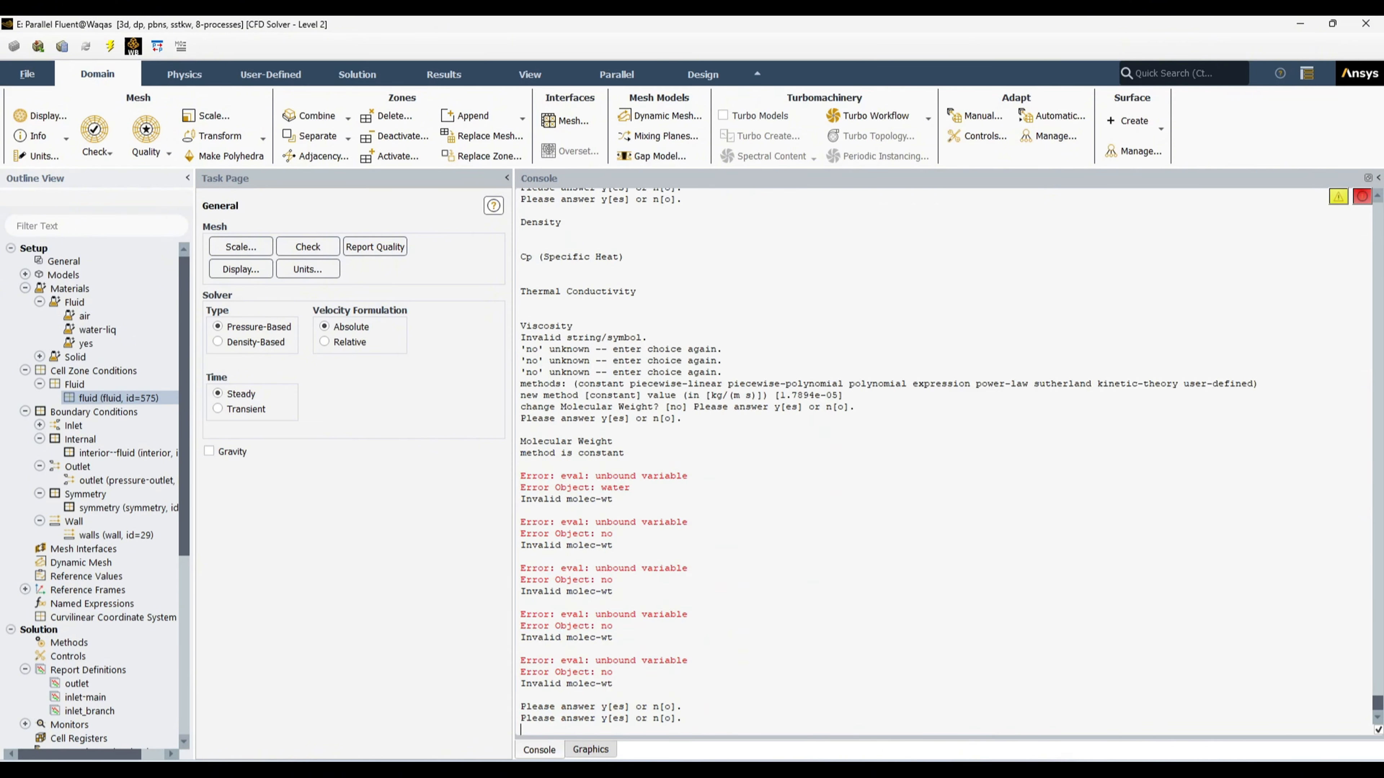
Step: Add the line /define/materials/delete/ water-liq to the Notepad journal between the air assignment and the change-create command
key(alt+Tab)
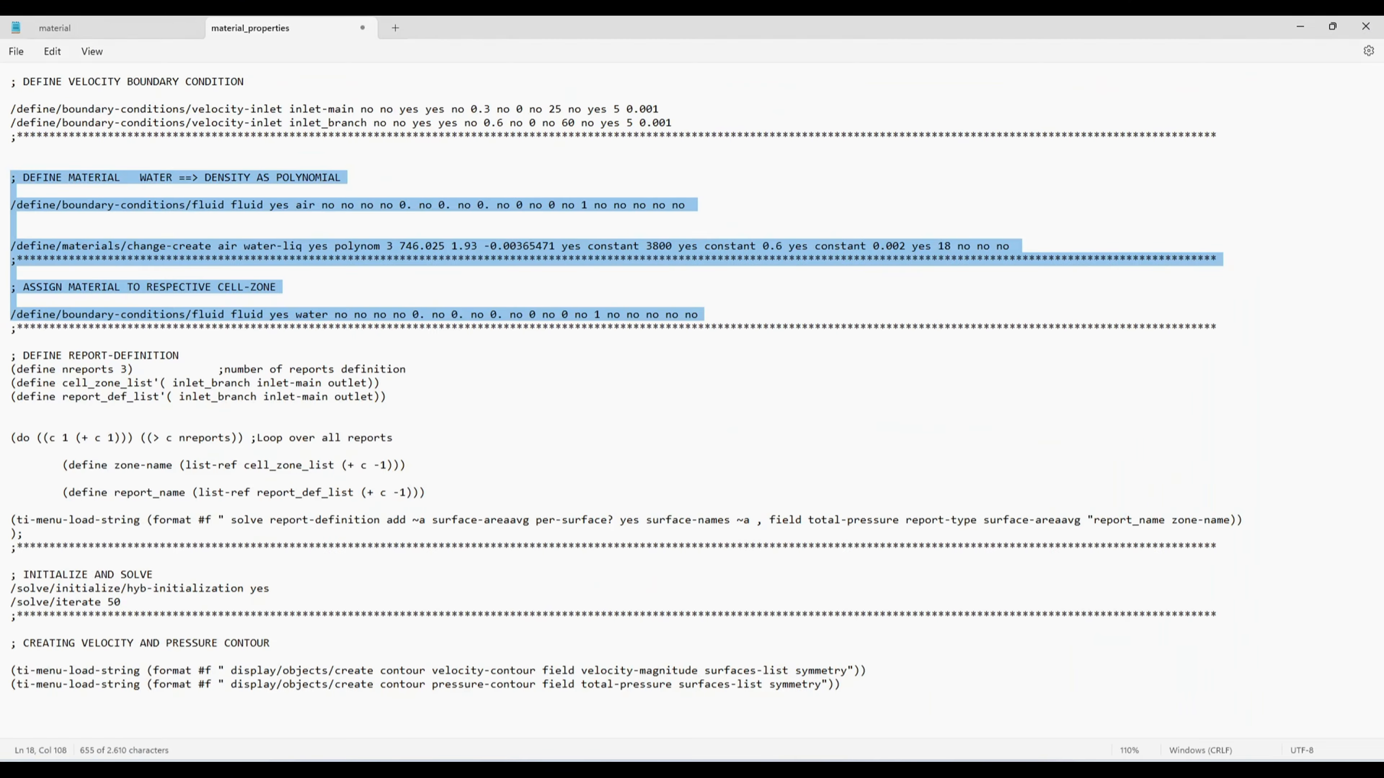
click(222, 220)
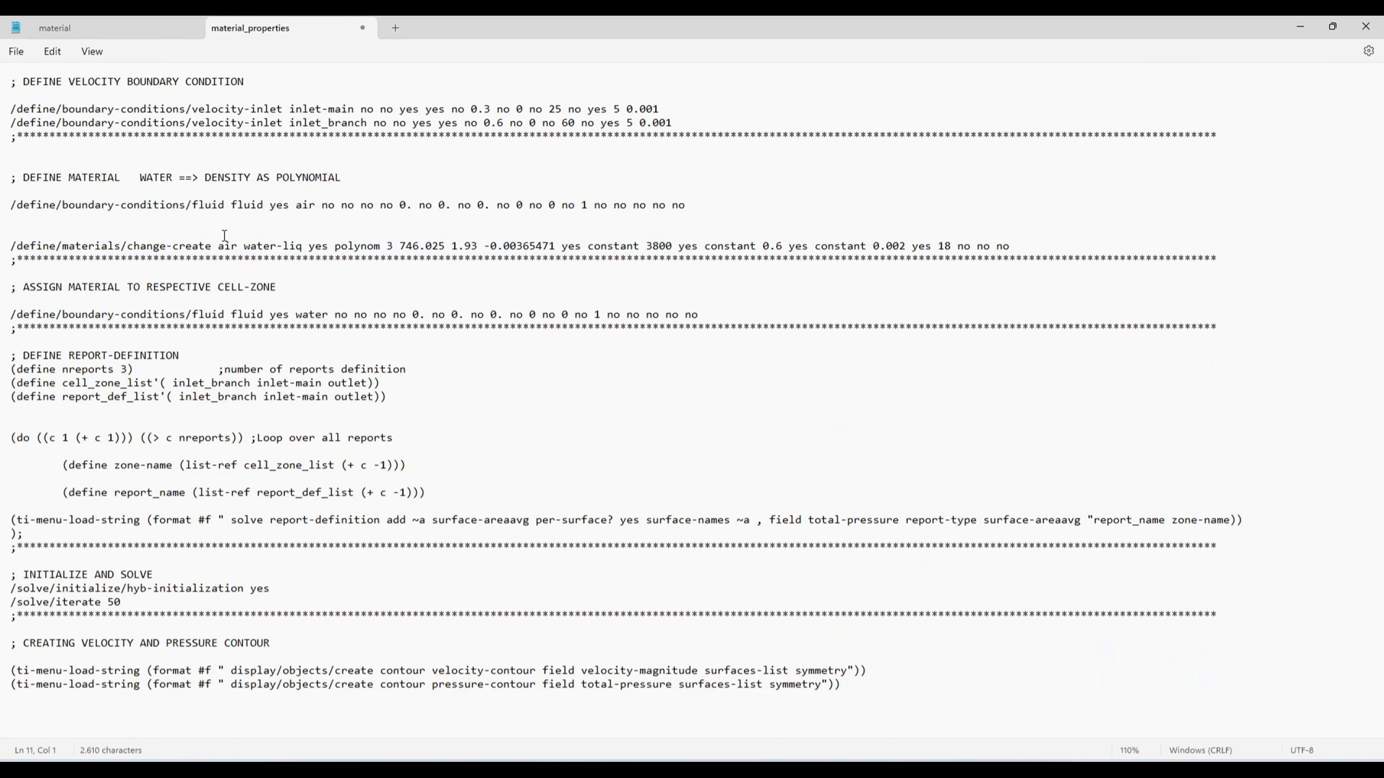
key(Return)
key(Down)
key(Down)
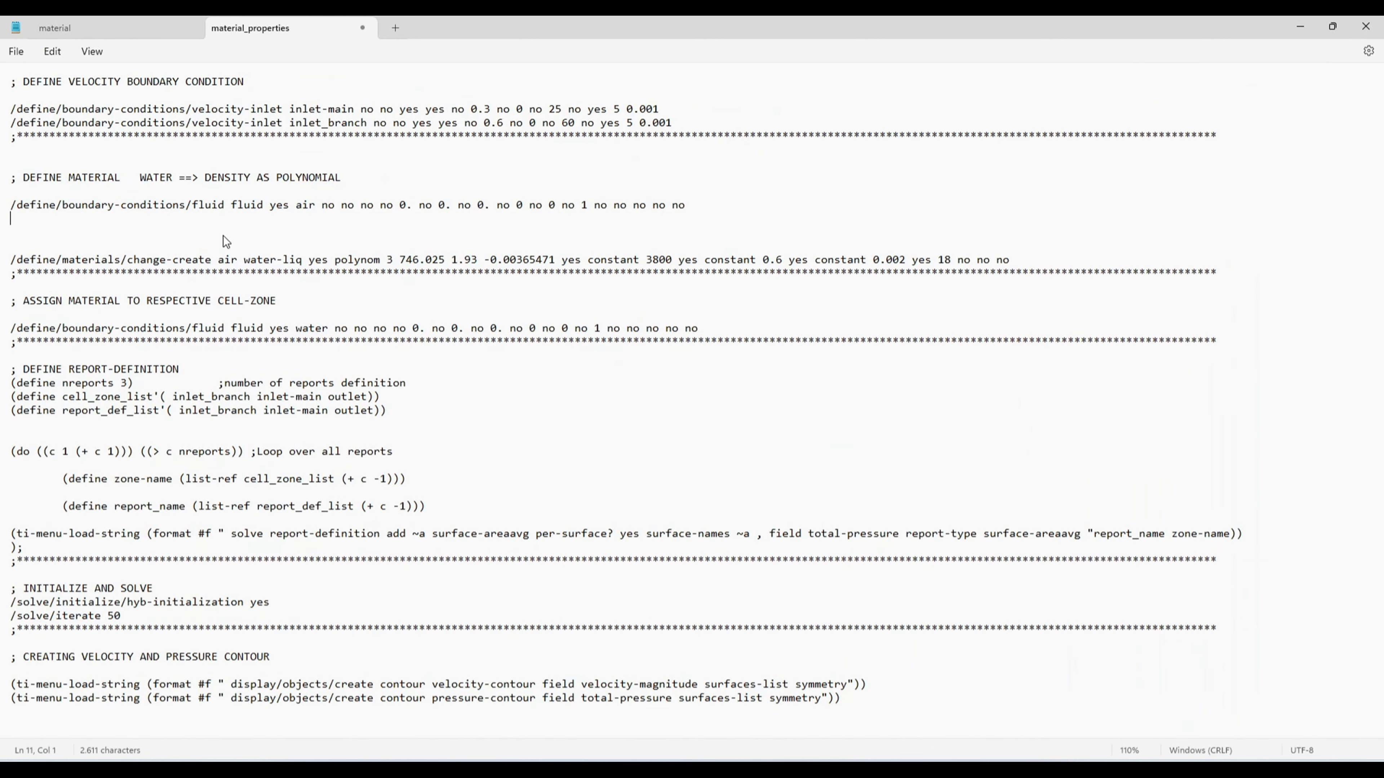
key(shift+Right)
click(223, 236)
text(/define/materials/)
text(delet)
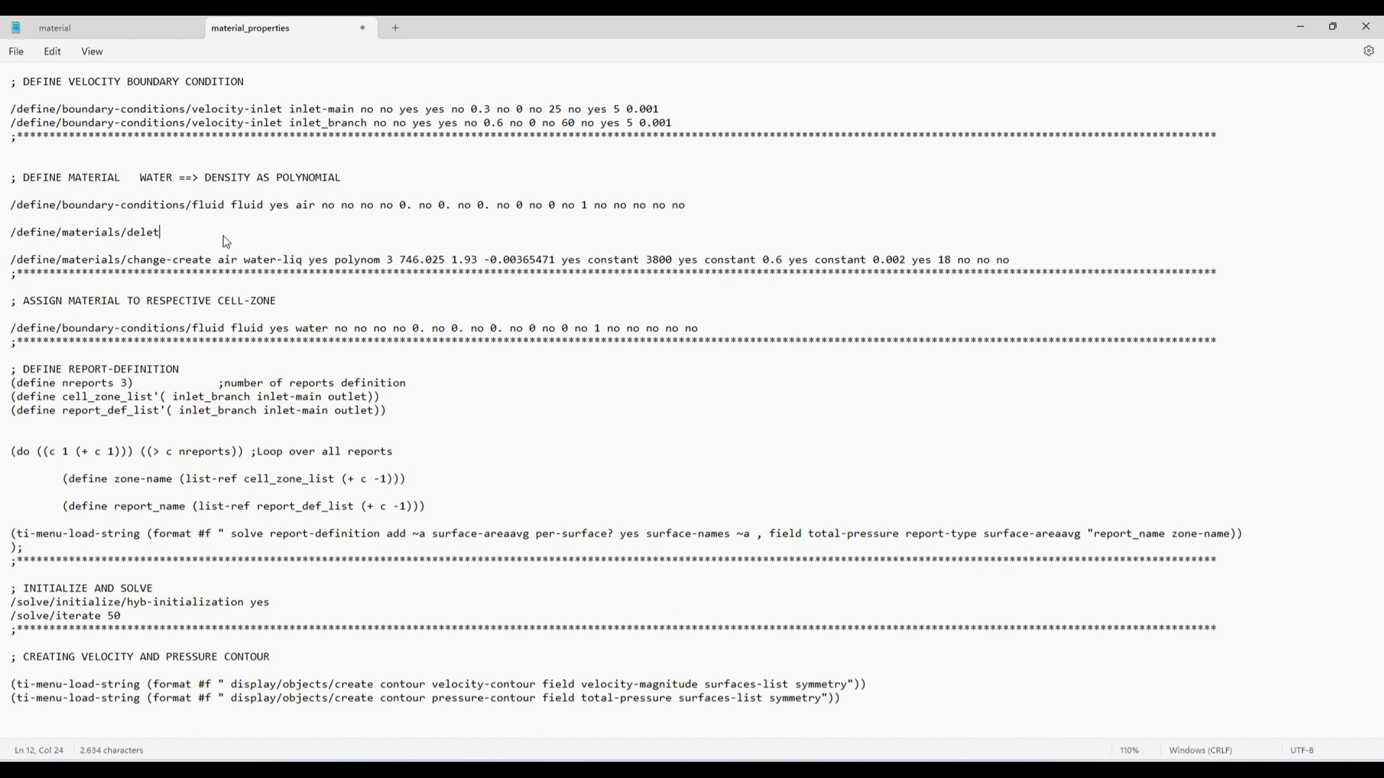
text(e/)
text(ater-liq)
key(Up)
key(Up)
key(Up)
key(Up)
click(301, 257)
Step: Copy the updated material and cell-zone sections, clear the pending Fluent console prompt, and run the copied commands
drag(11, 175, 1262, 337)
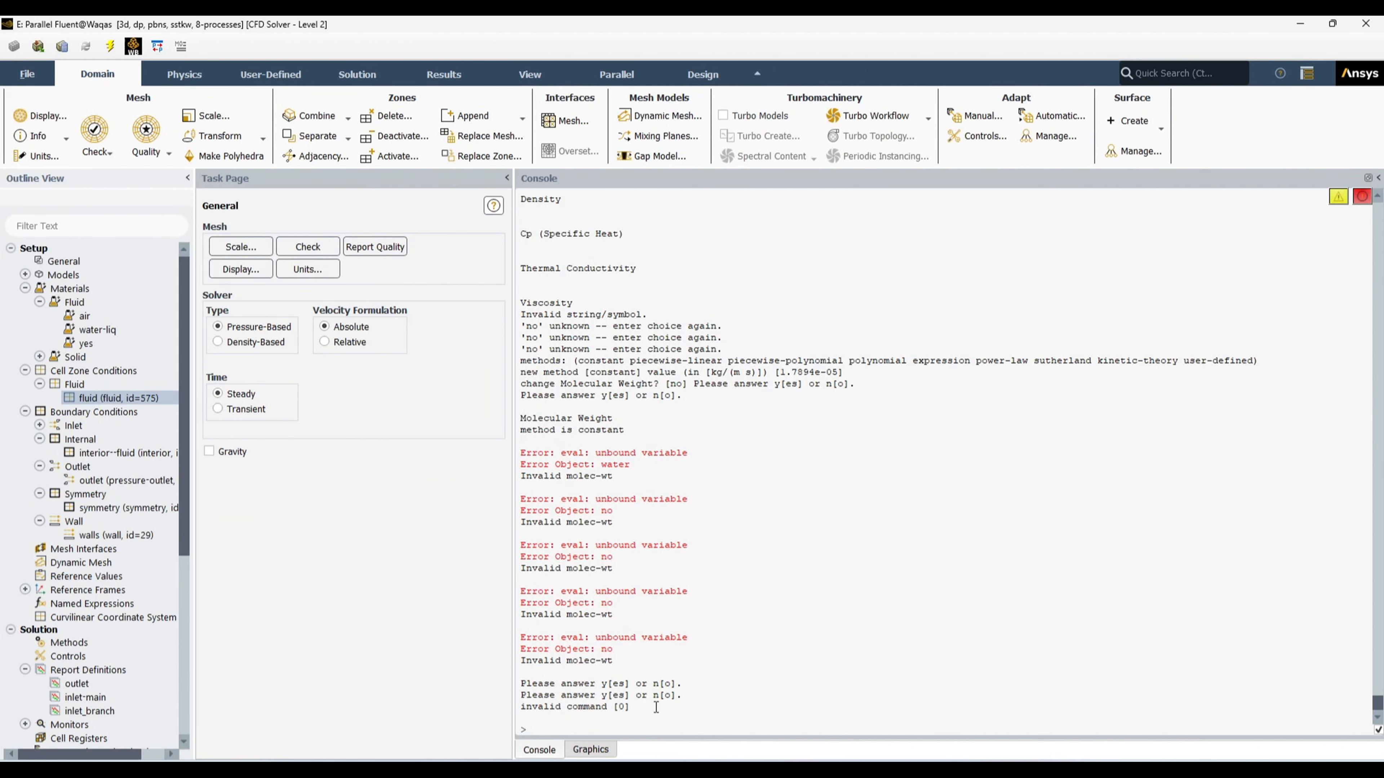
drag(657, 707, 657, 714)
key(Return)
key(Return)
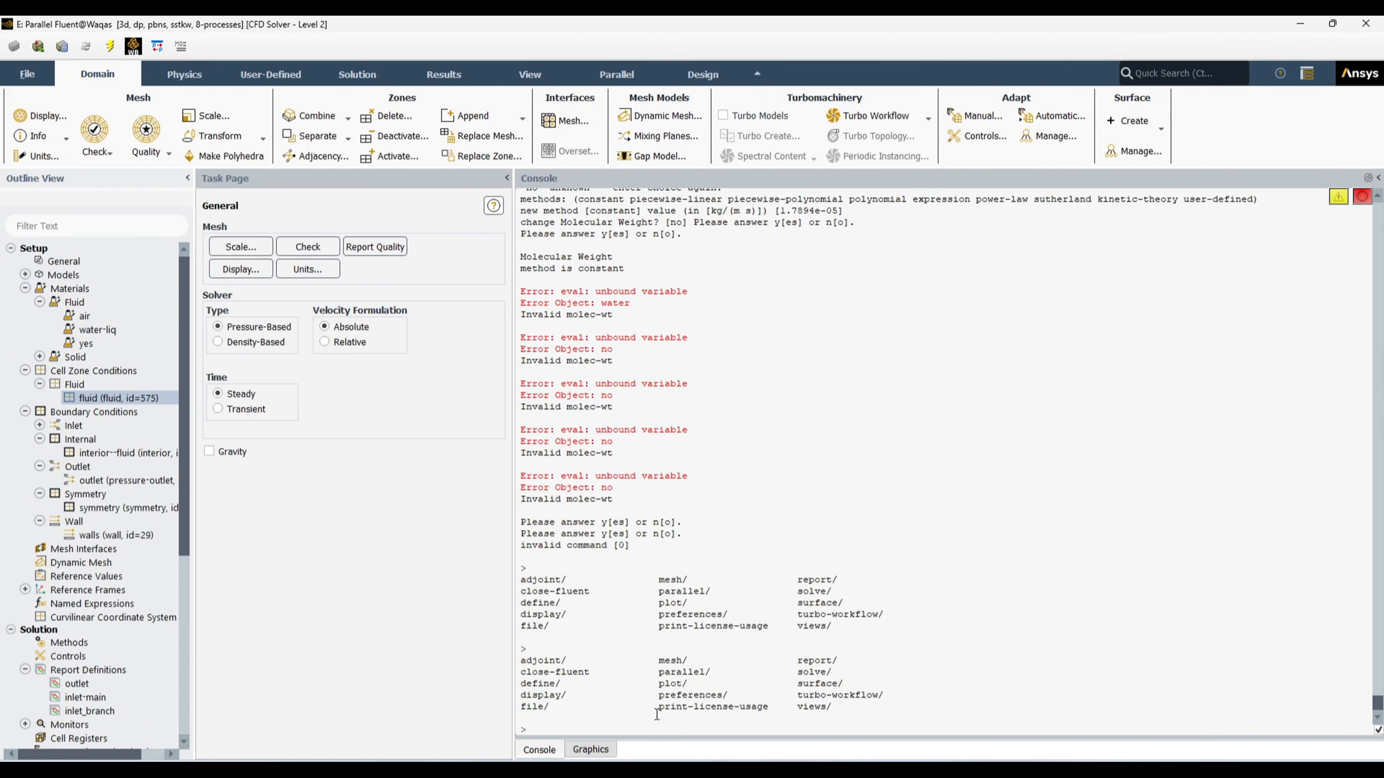
key(ctrl+v)
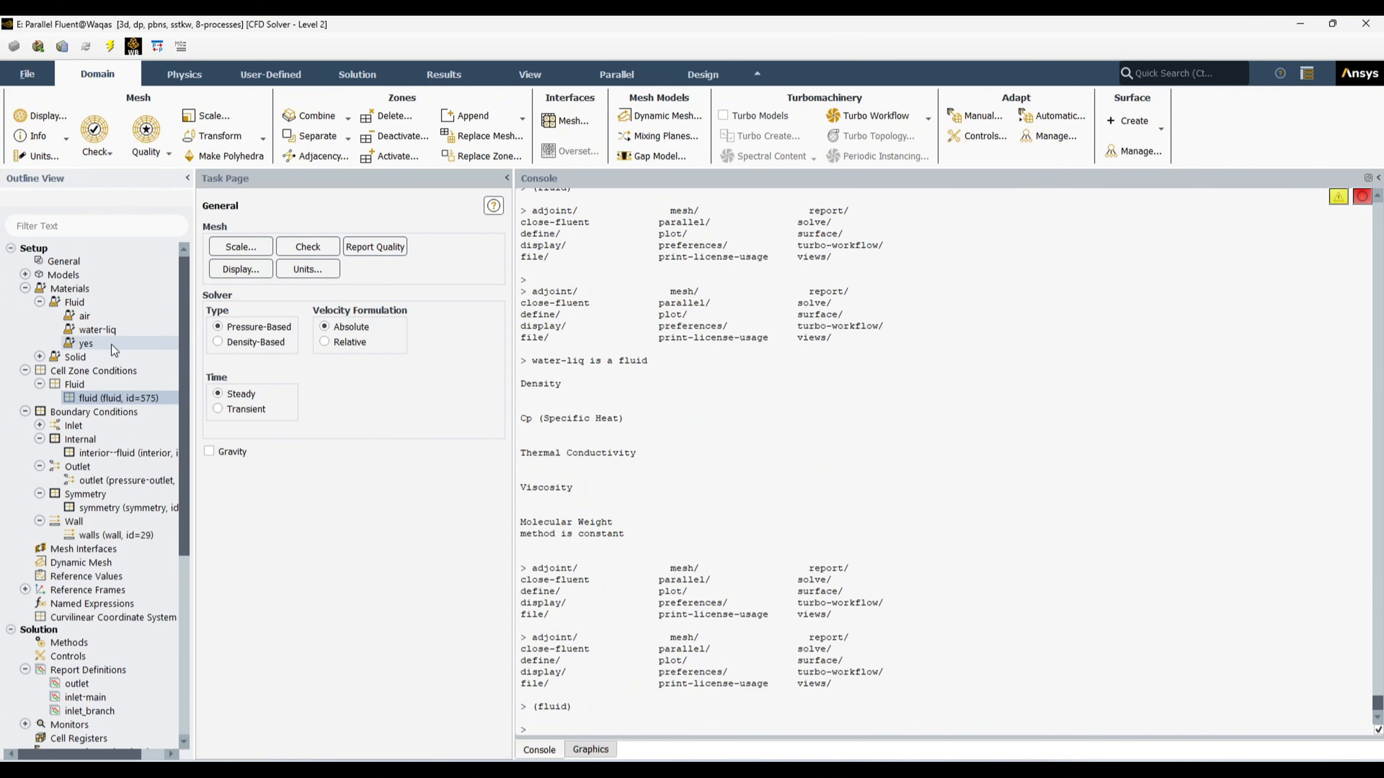
Step: Delete the stray yes and yes-1 entries from the fluid materials, leaving air and water-liq
right_click(90, 344)
click(124, 371)
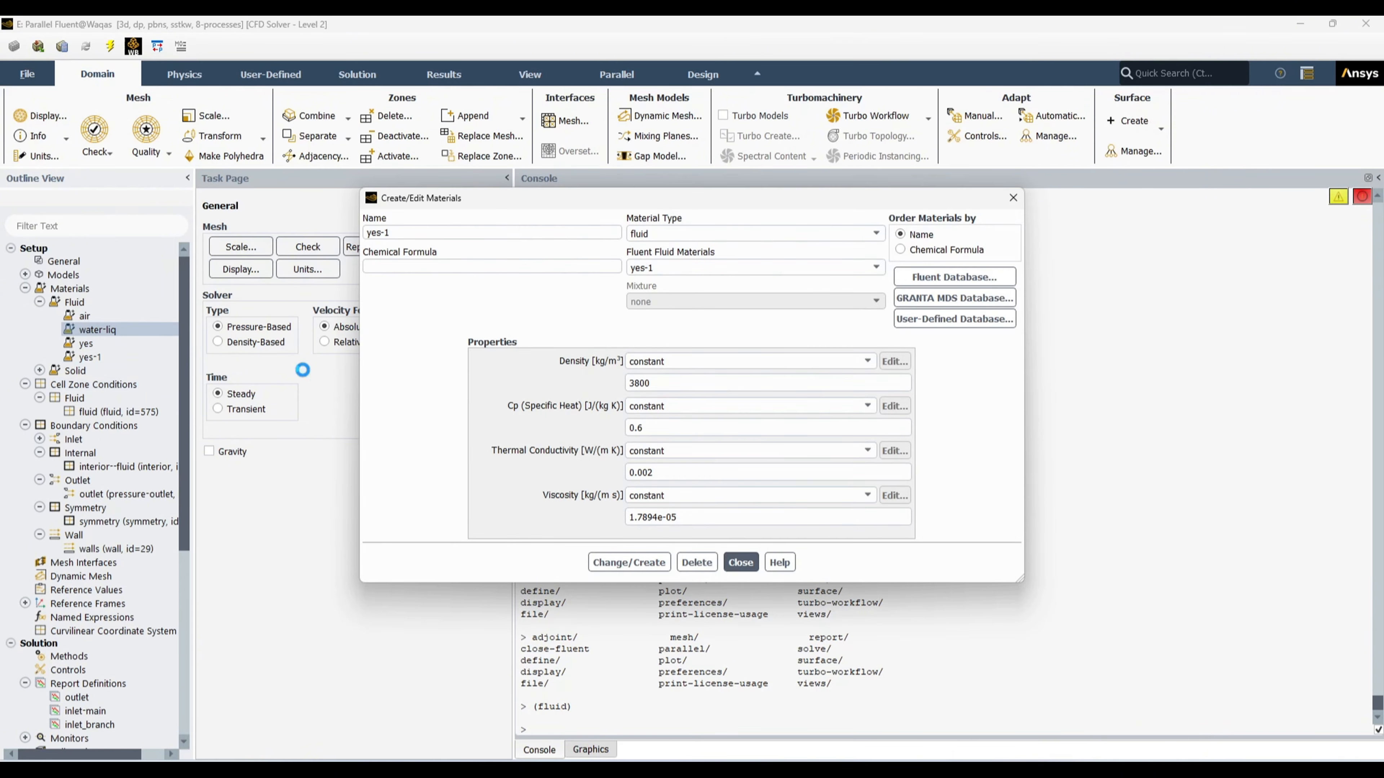
click(1014, 197)
right_click(92, 350)
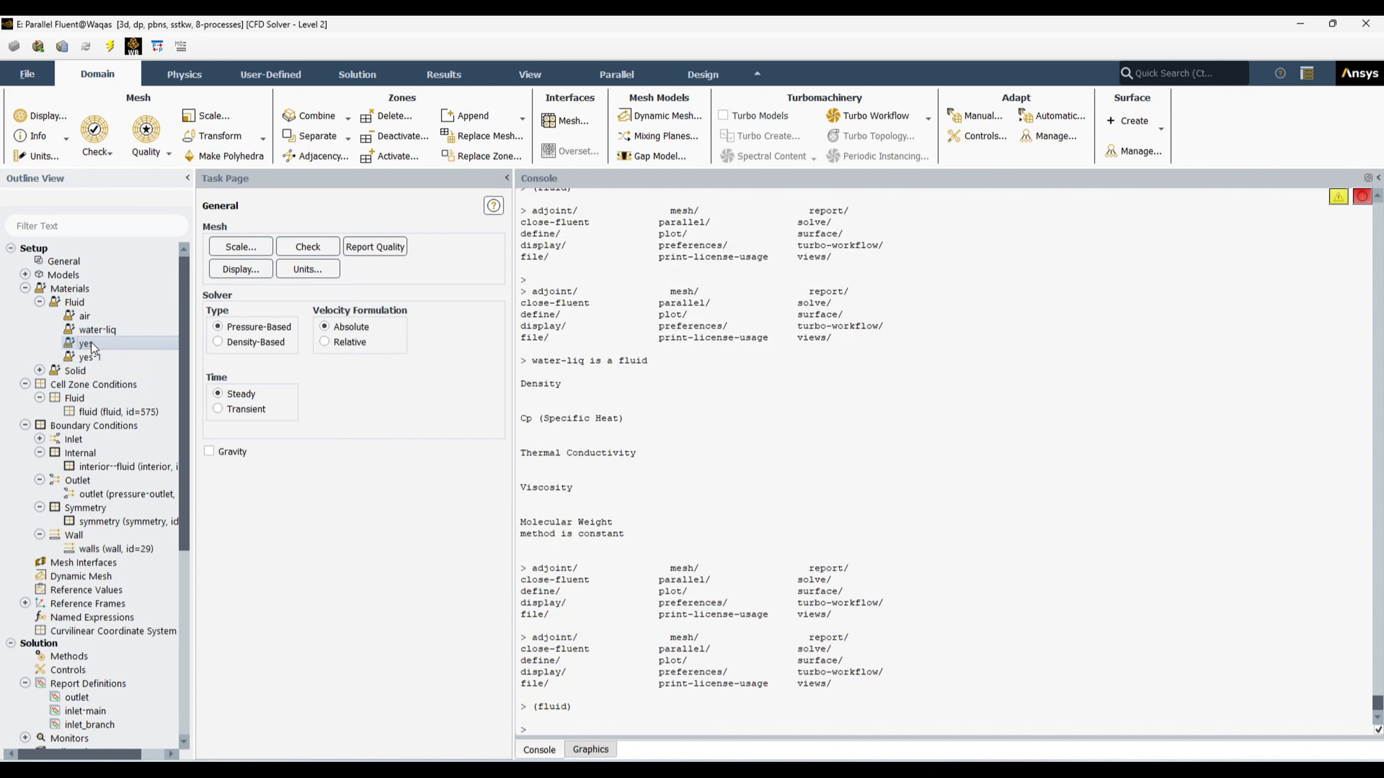
click(124, 383)
right_click(100, 330)
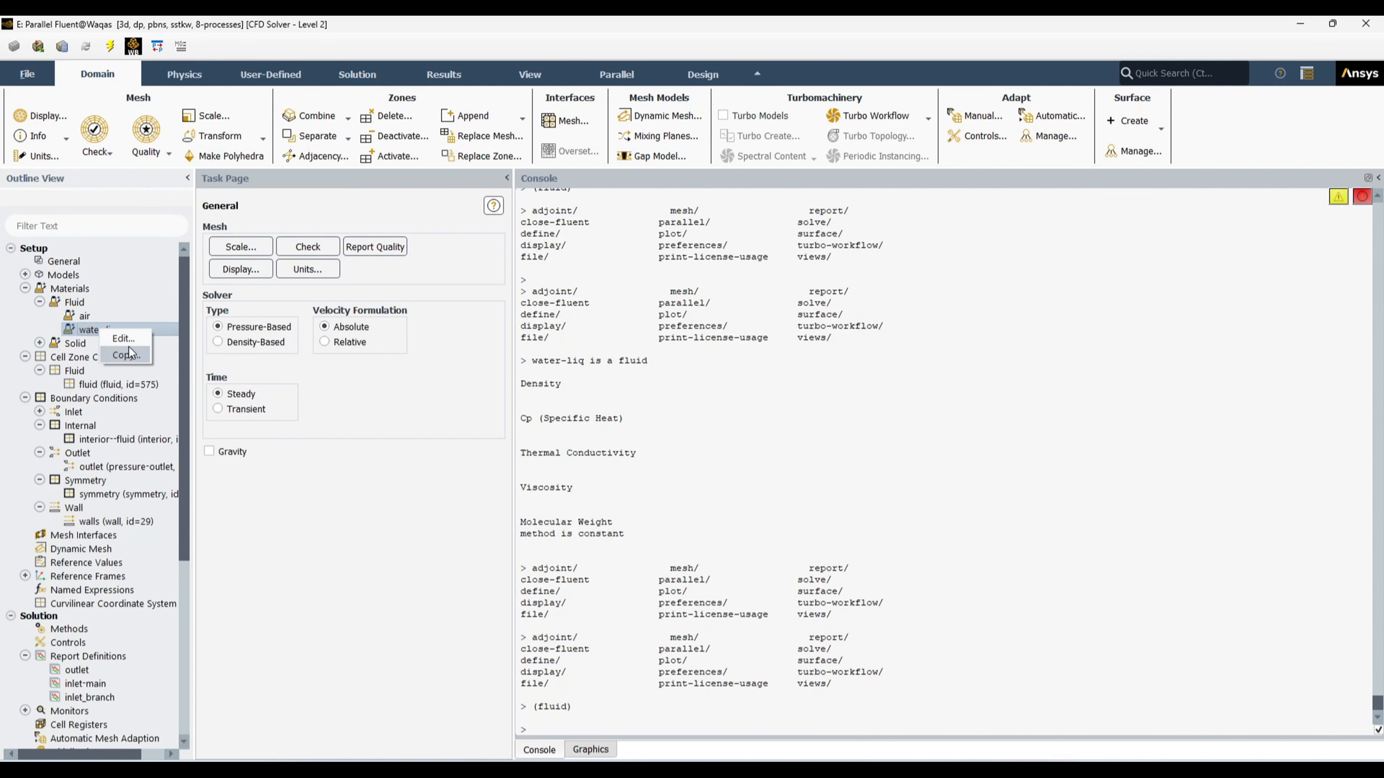
right_click(88, 329)
click(659, 721)
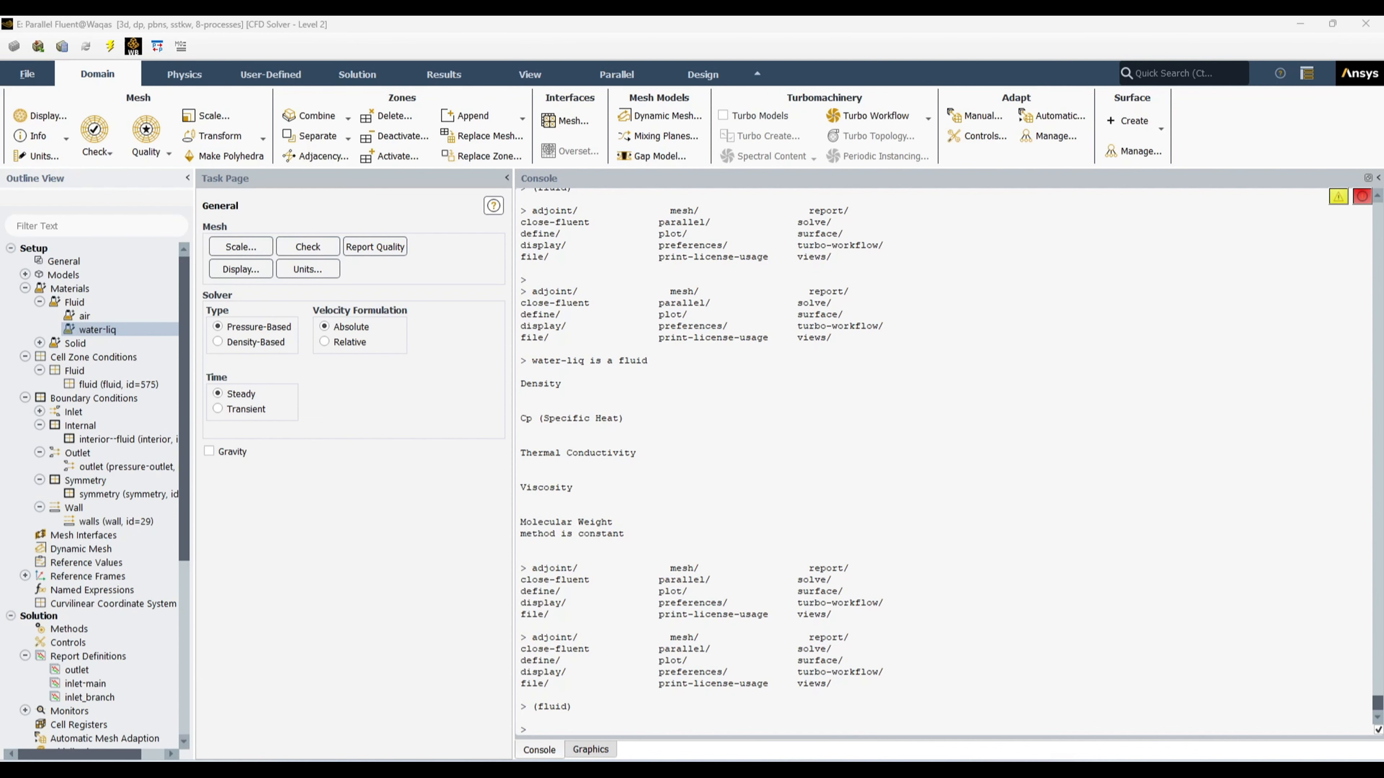
key(alt+Tab)
click(504, 370)
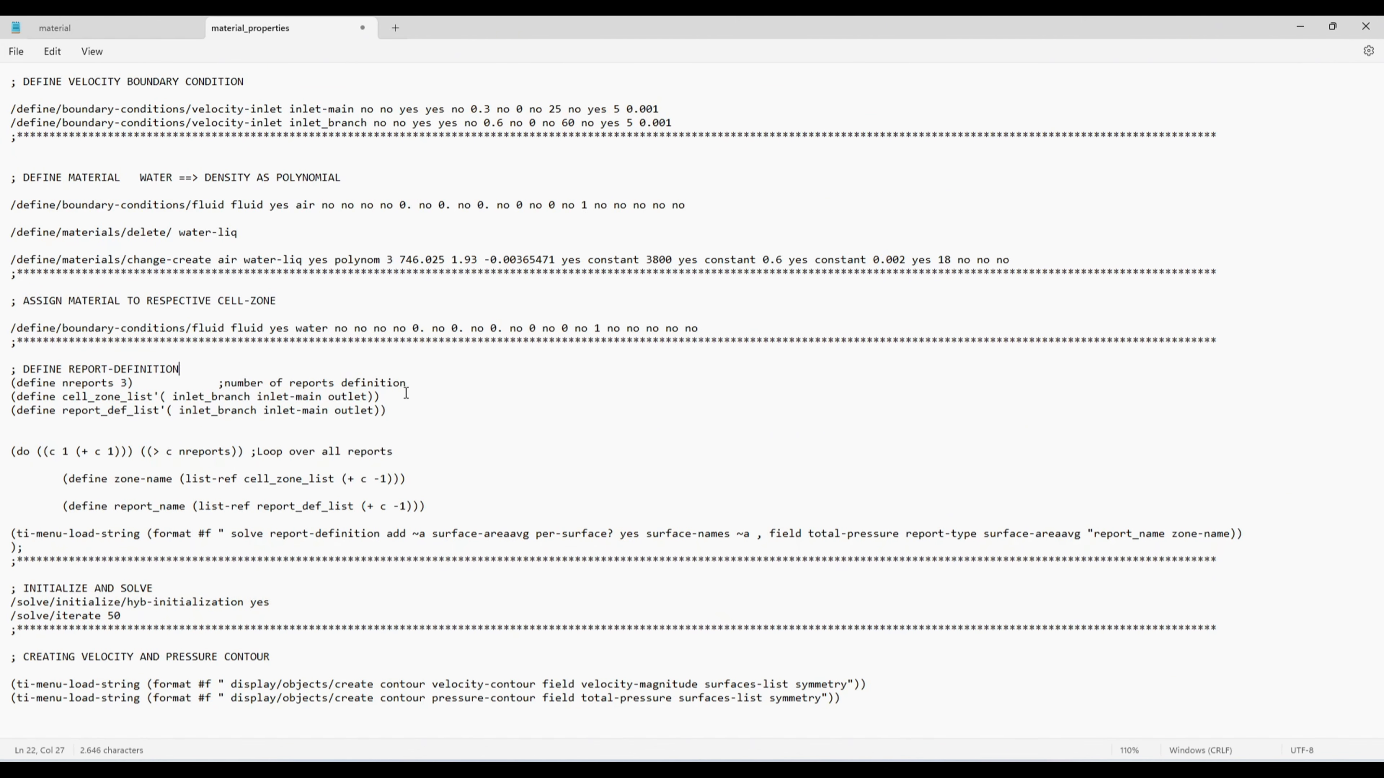
click(338, 701)
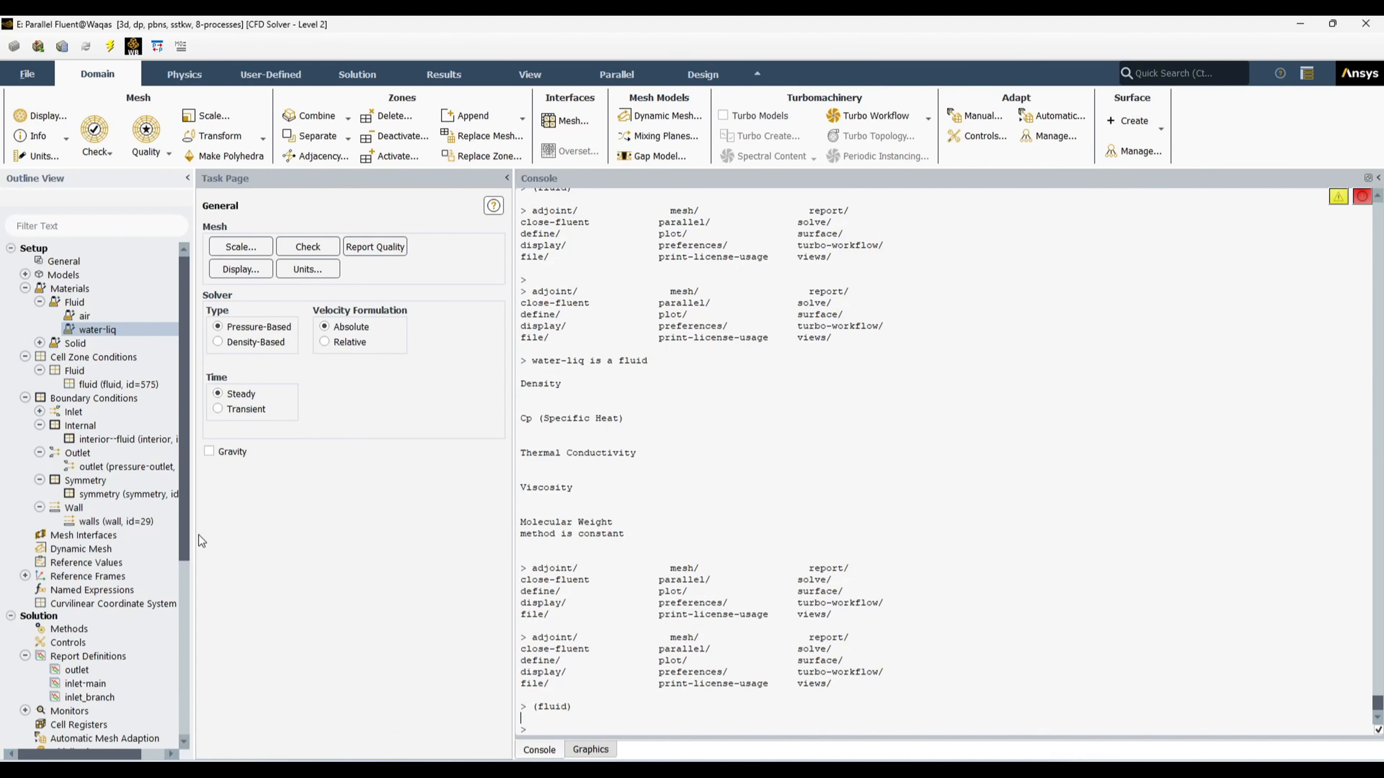